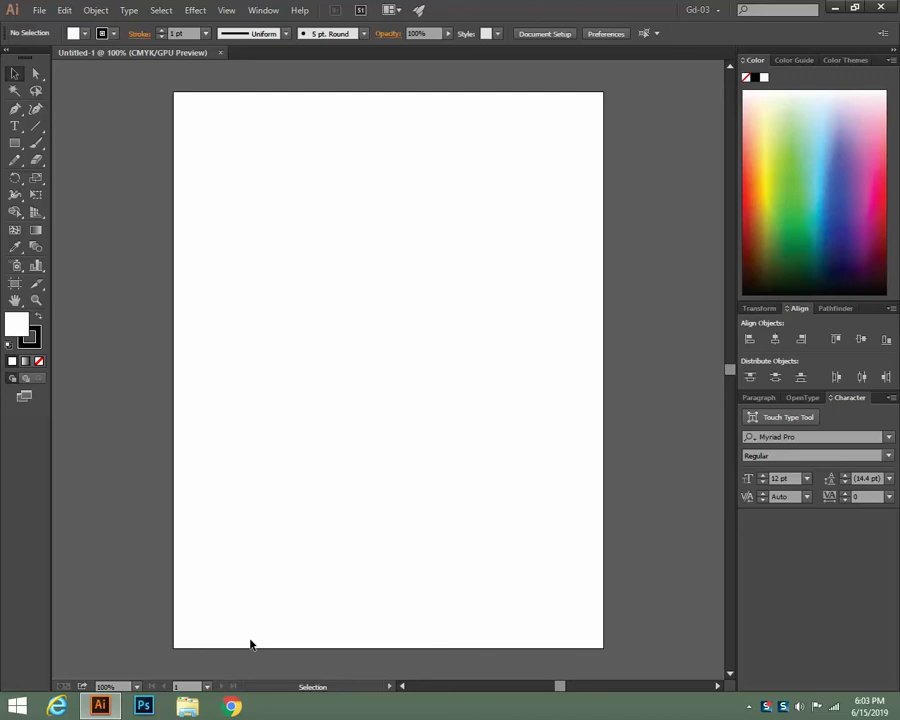
Choose the Rectangle tool to start drawing on the blank letter-size page
scroll(336, 423, "down", 1)
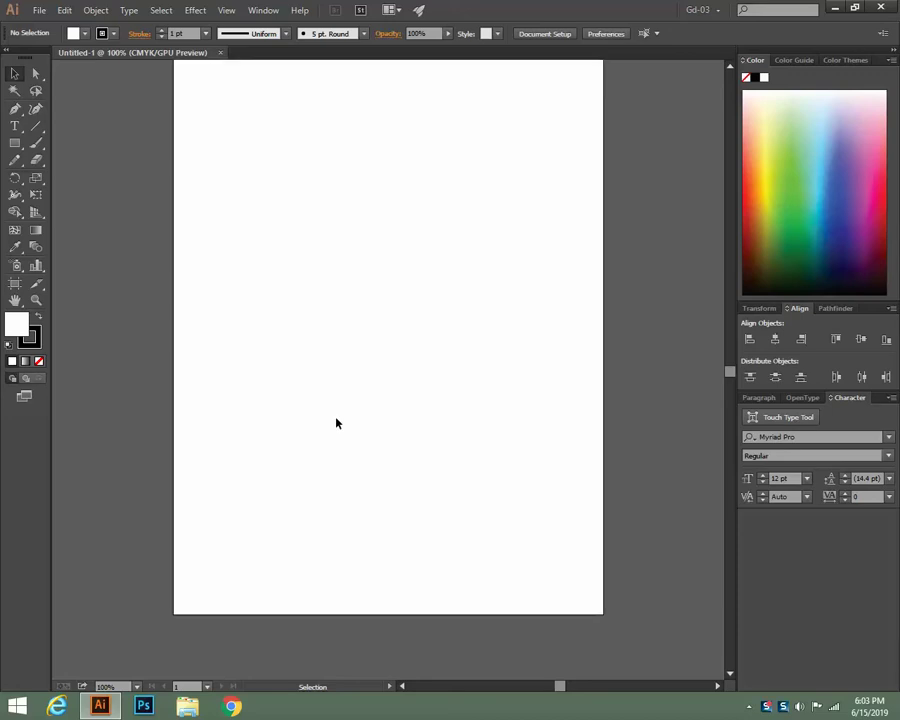
scroll(336, 423, "up", 1)
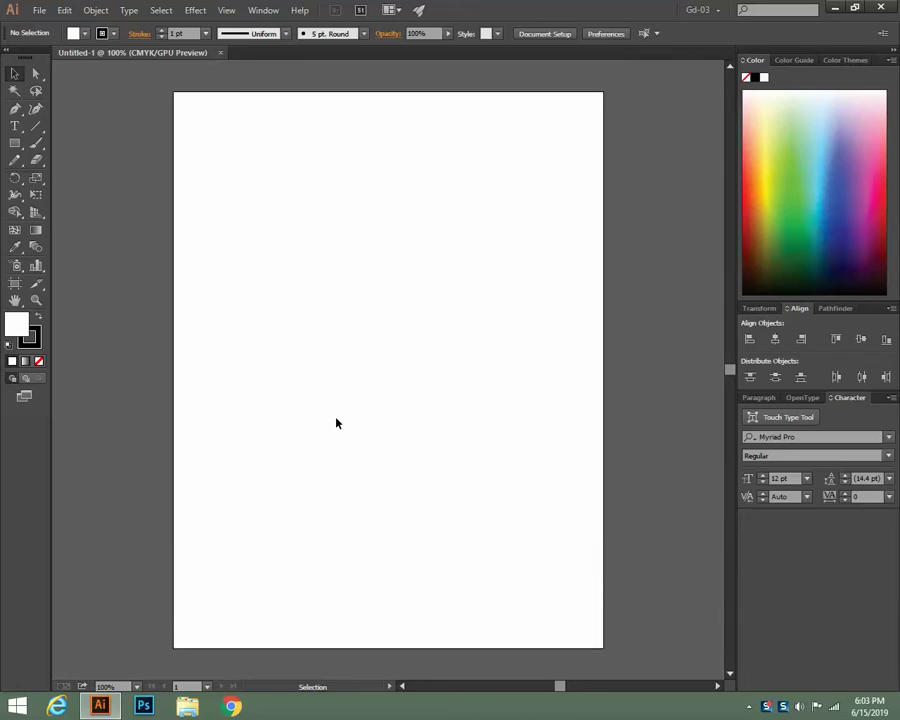
scroll(336, 423, "down", 1)
scroll(336, 423, "up", 1)
left_click(15, 145)
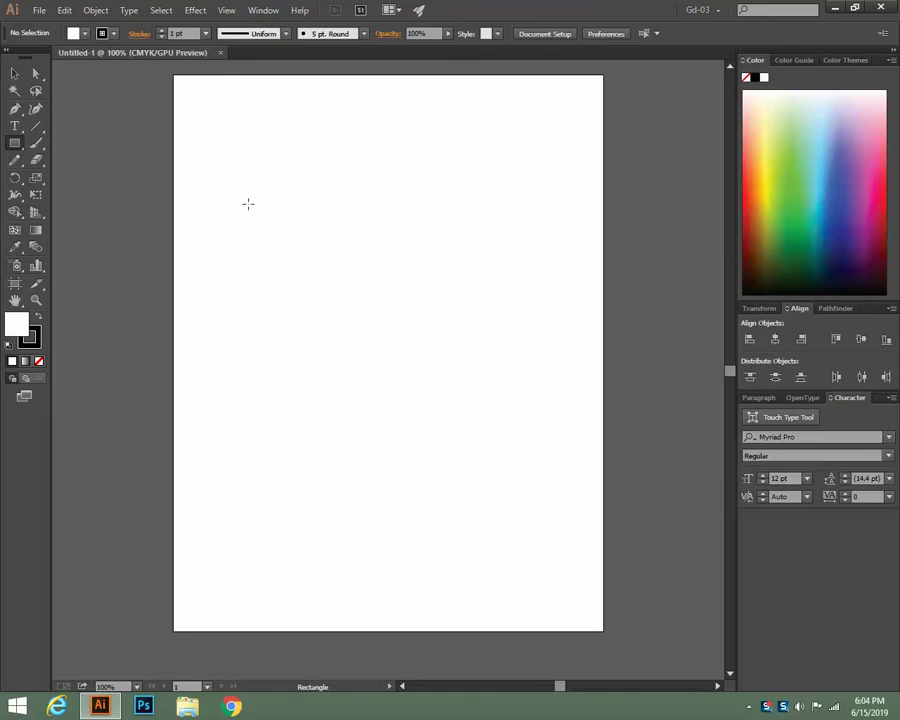
Draw a rectangle from the artboard's top-left to bottom-right corner, measuring 8.5 × 11 in
left_click_drag(174, 74, 604, 630)
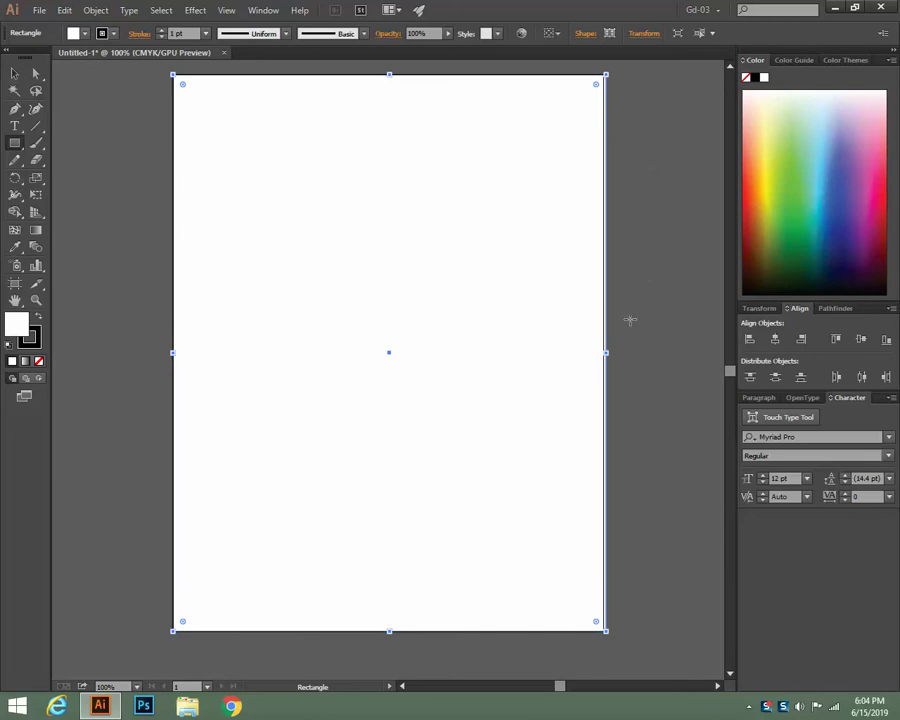
left_click(15, 73)
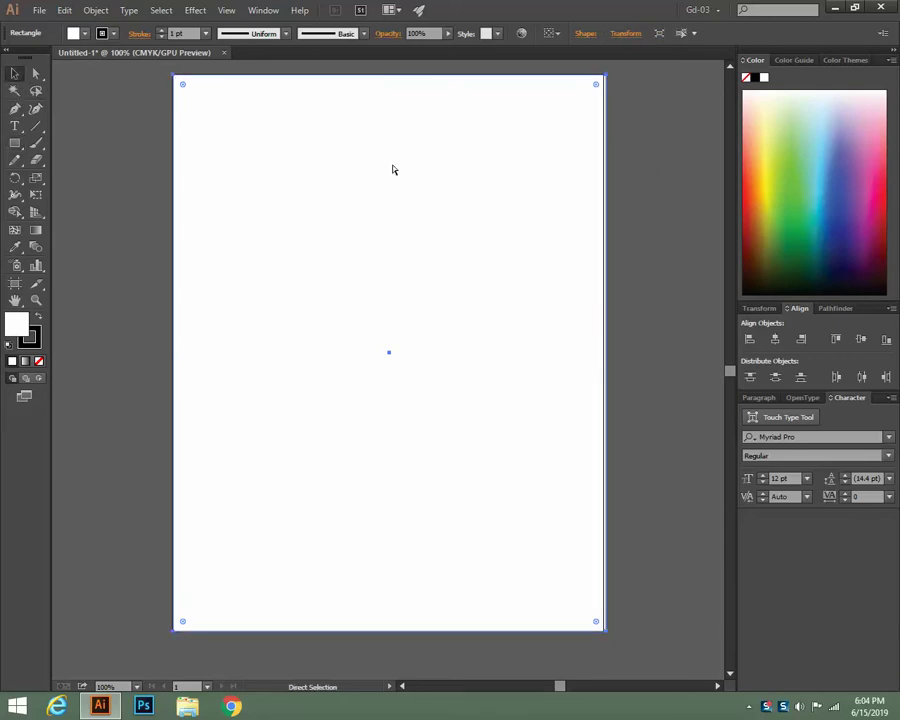
key("ctrl+equal")
left_click_drag(412, 172, 3, 393)
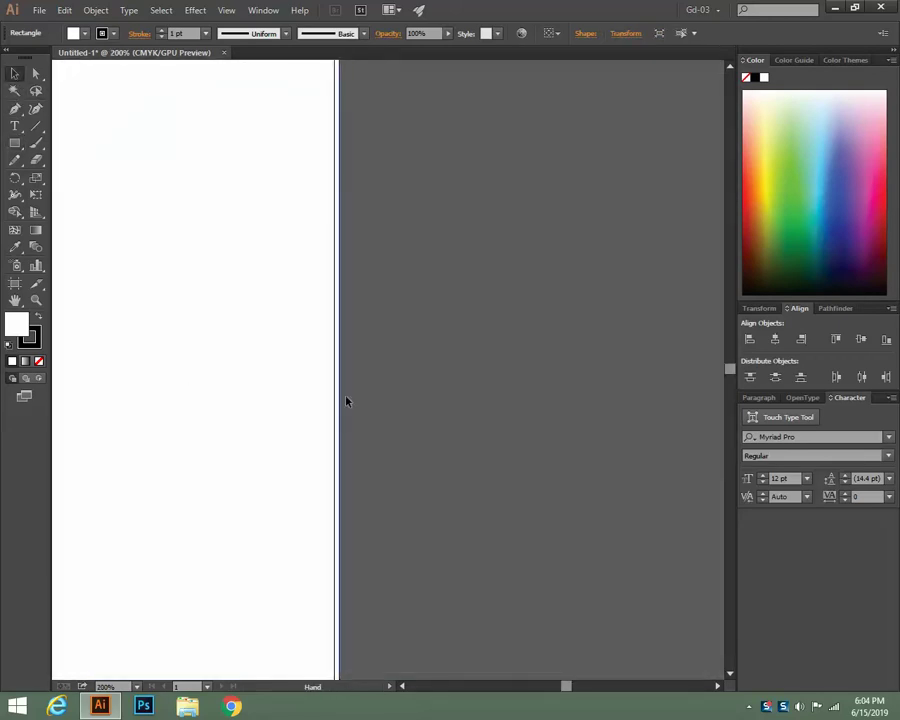
left_click_drag(340, 411, 334, 412)
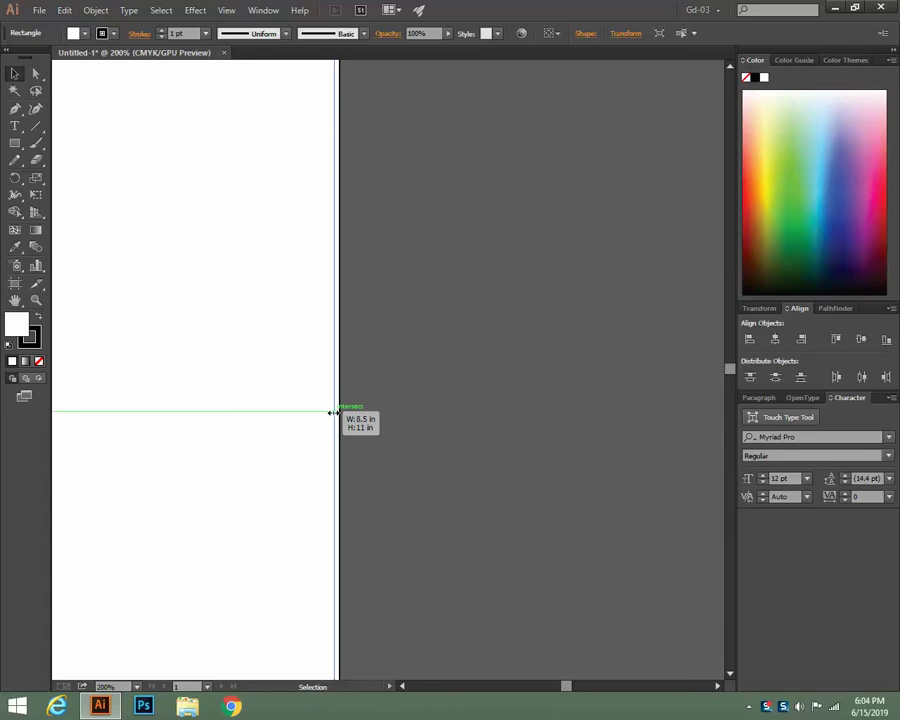
Check the rectangle's edges at higher zoom, return to 100%, and deselect it
left_click_drag(335, 470, 580, 466)
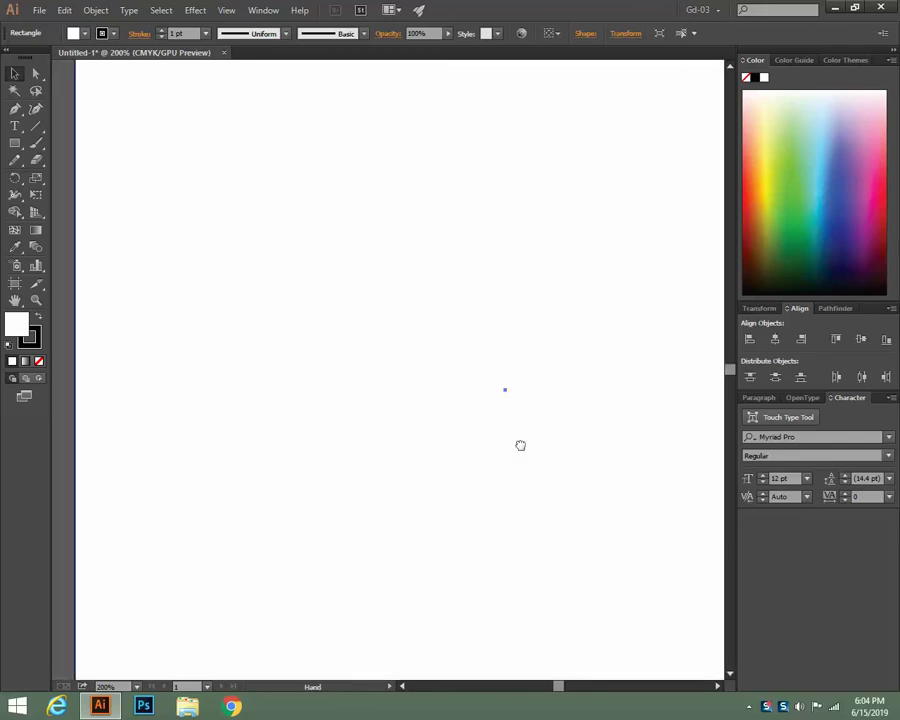
left_click_drag(475, 495, 438, 262)
left_click_drag(426, 400, 364, 421)
key("ctrl+1")
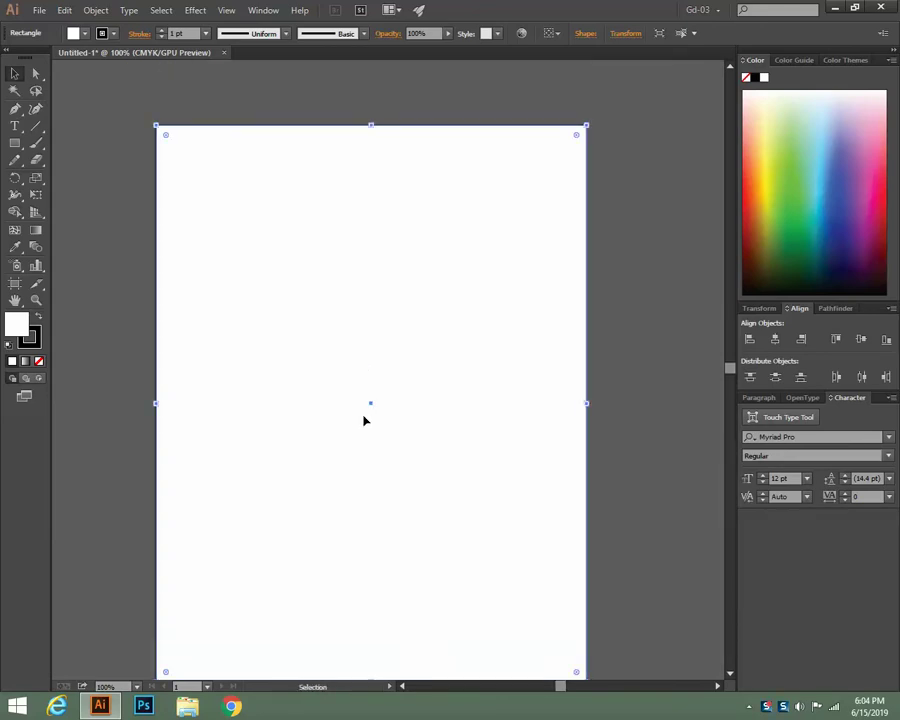
left_click(121, 239)
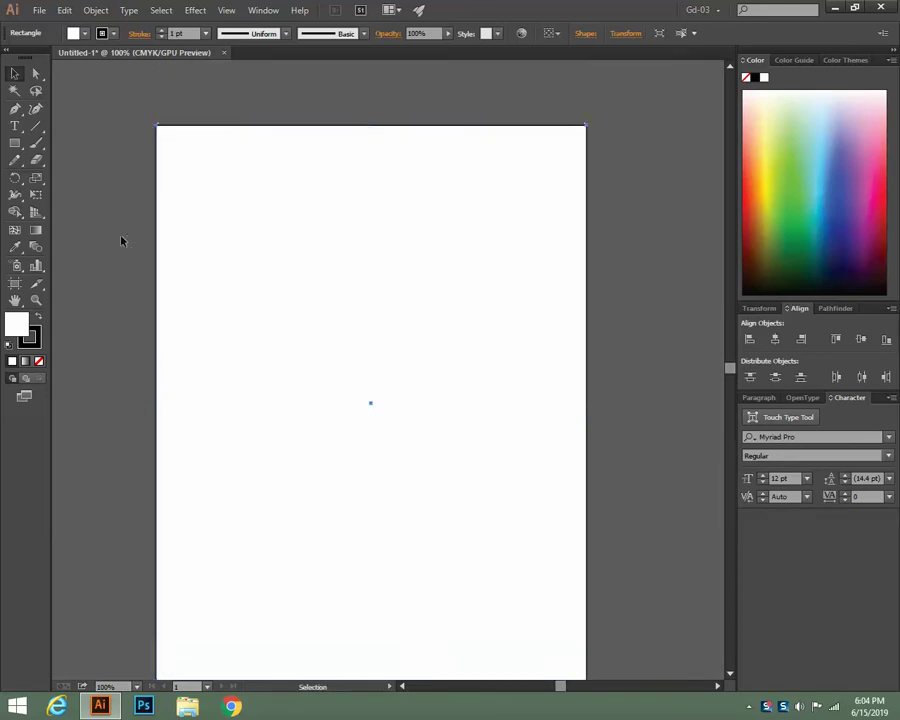
left_click(546, 33)
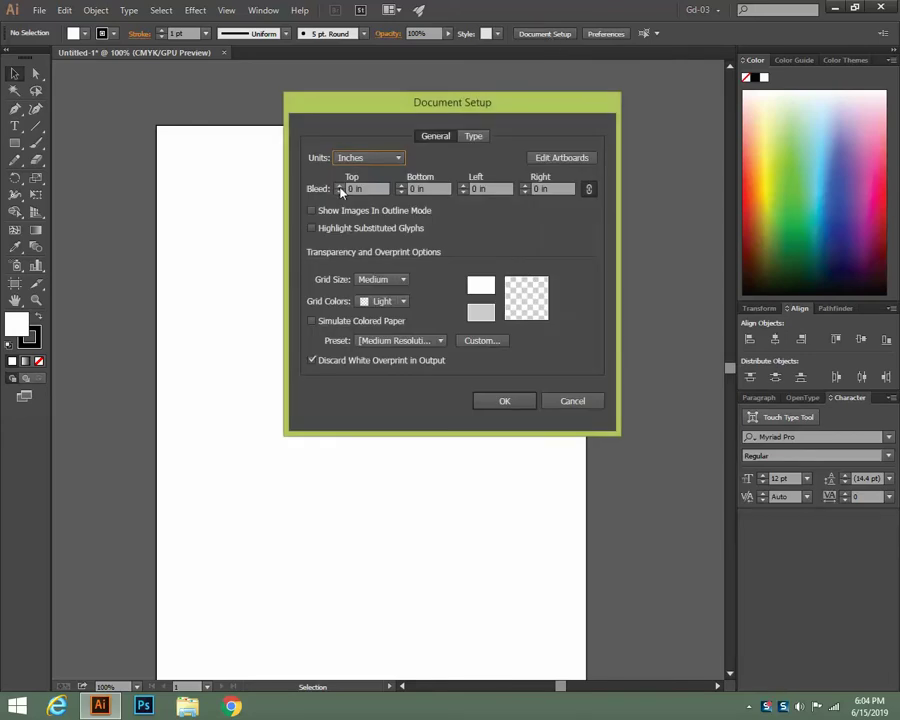
Apply a 0.125 in bleed on all four sides, then select the page rectangle
left_click(339, 186)
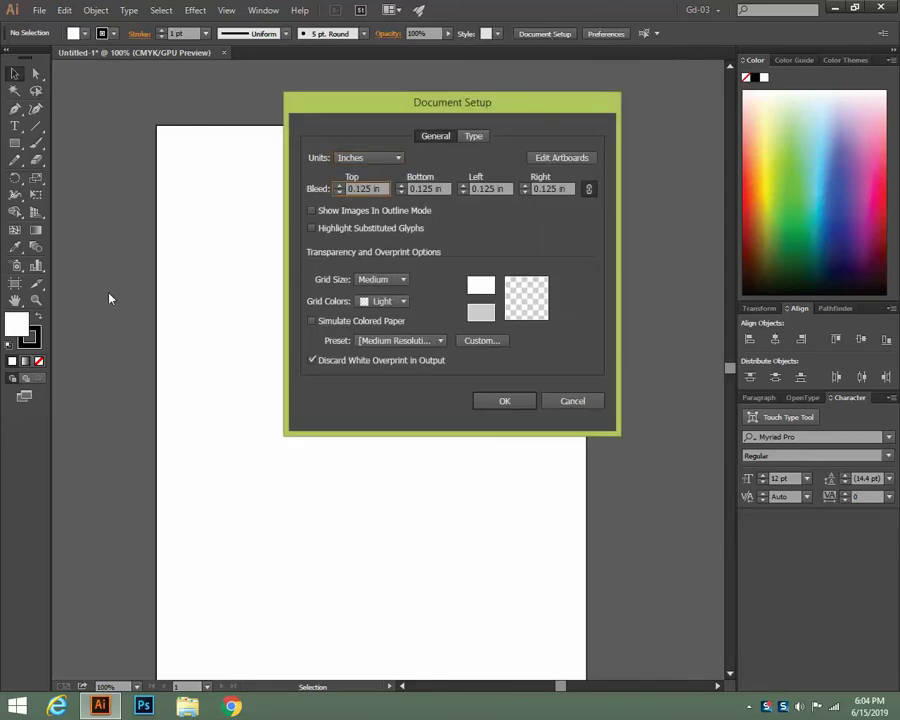
left_click(504, 403)
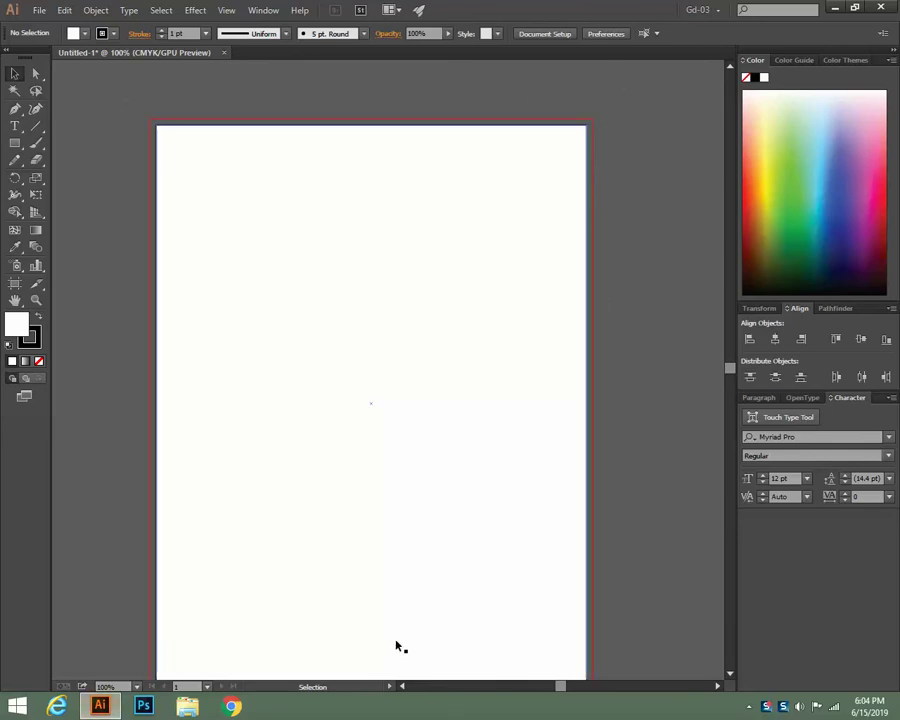
scroll(396, 643, "down", 3)
scroll(396, 643, "up", 2)
left_click(311, 458)
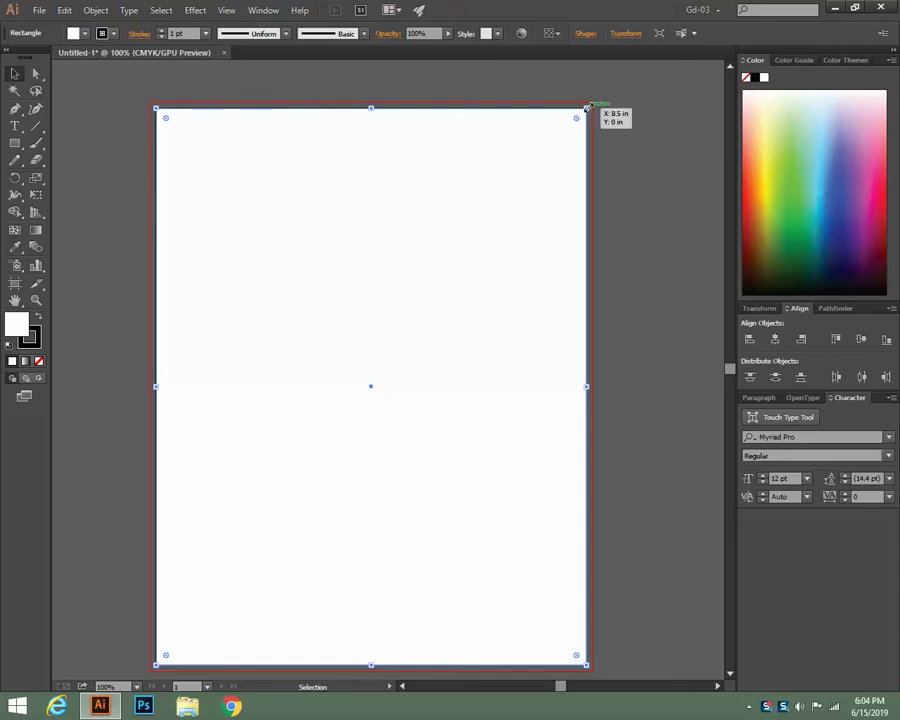
left_click_drag(587, 106, 578, 118)
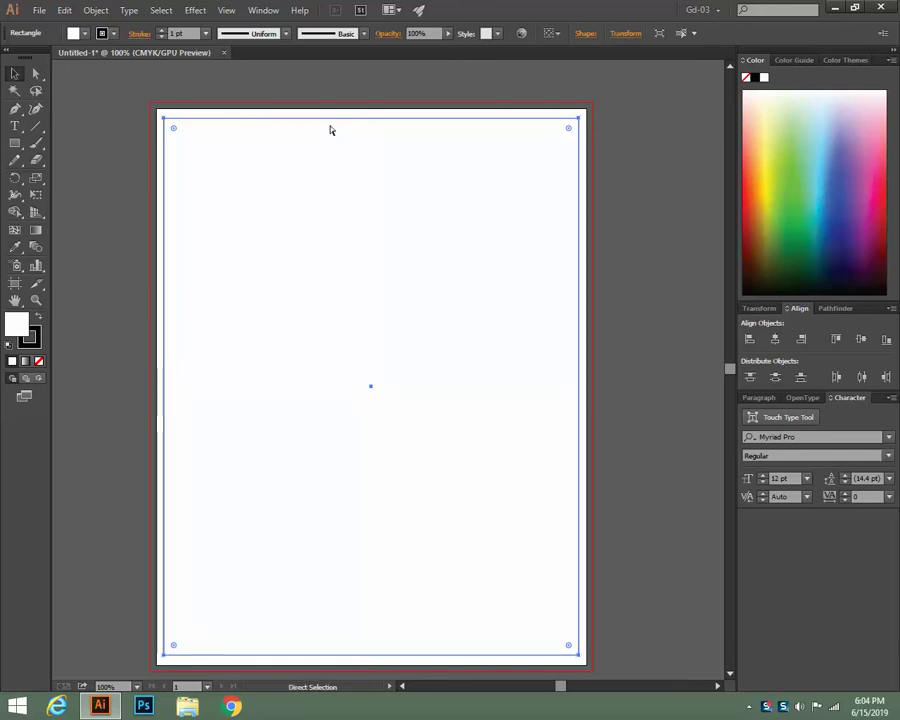
key("ctrl+z")
left_click(627, 214)
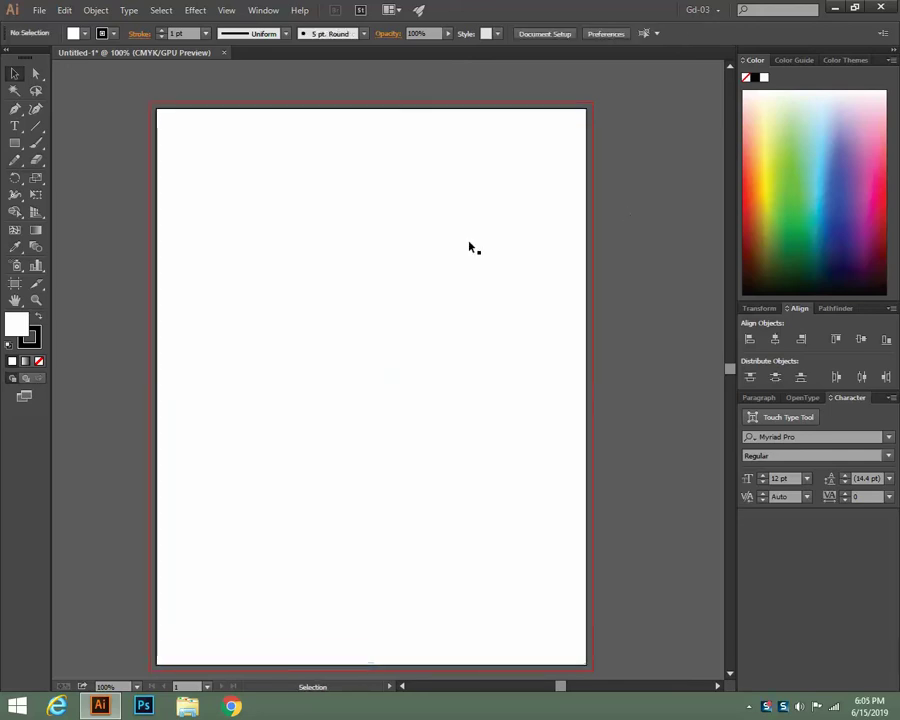
left_click(376, 257)
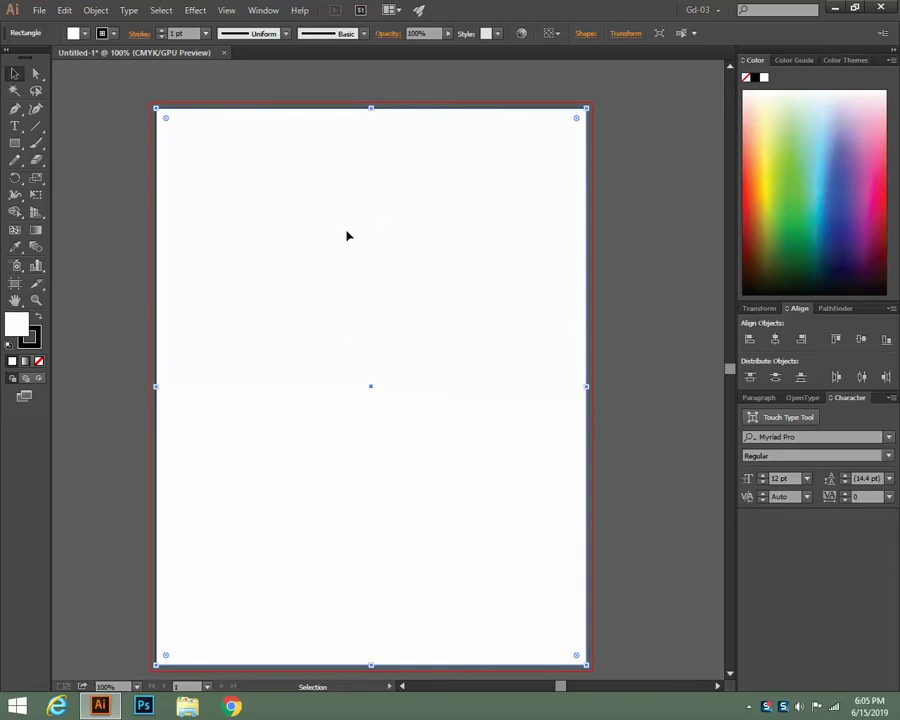
Offset the page rectangle by -0.25 in with Offset Path, creating an inset rectangle
left_click(96, 10)
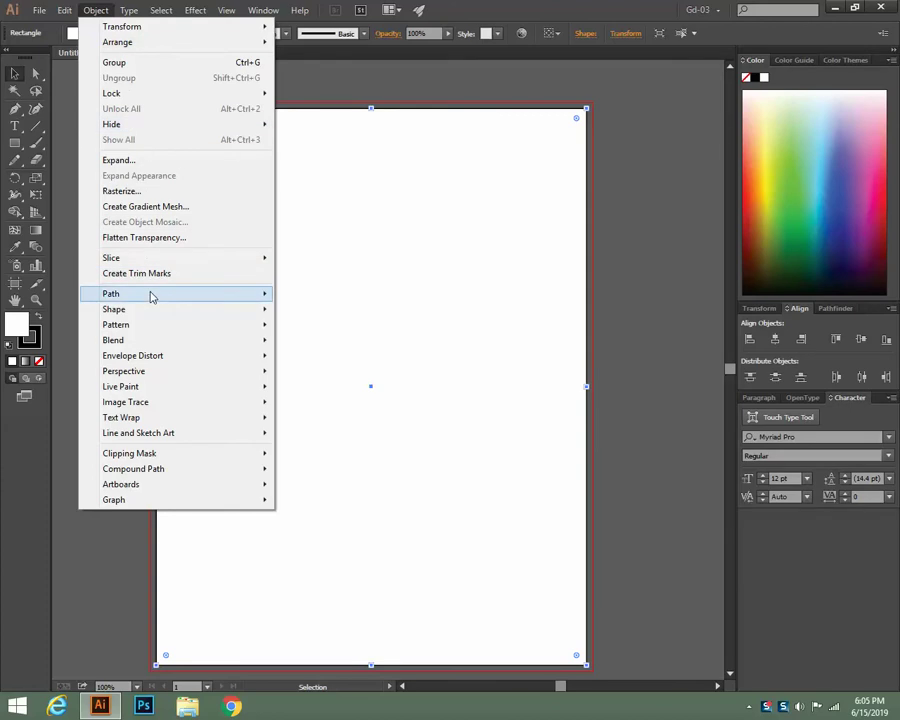
mouse_move(152, 296)
left_click(331, 343)
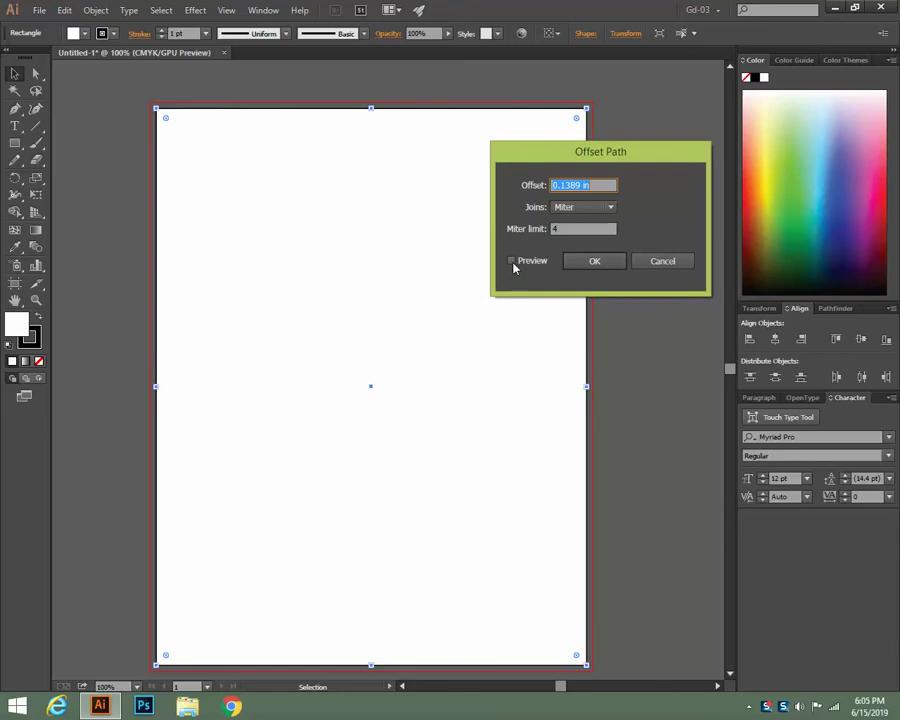
left_click(512, 264)
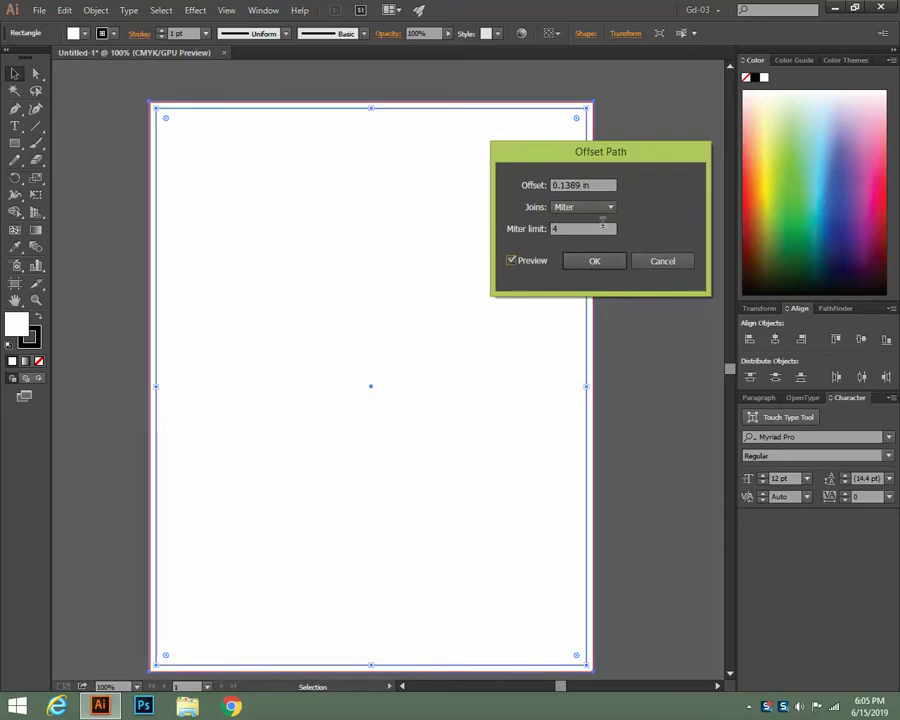
left_click_drag(581, 184, 512, 195)
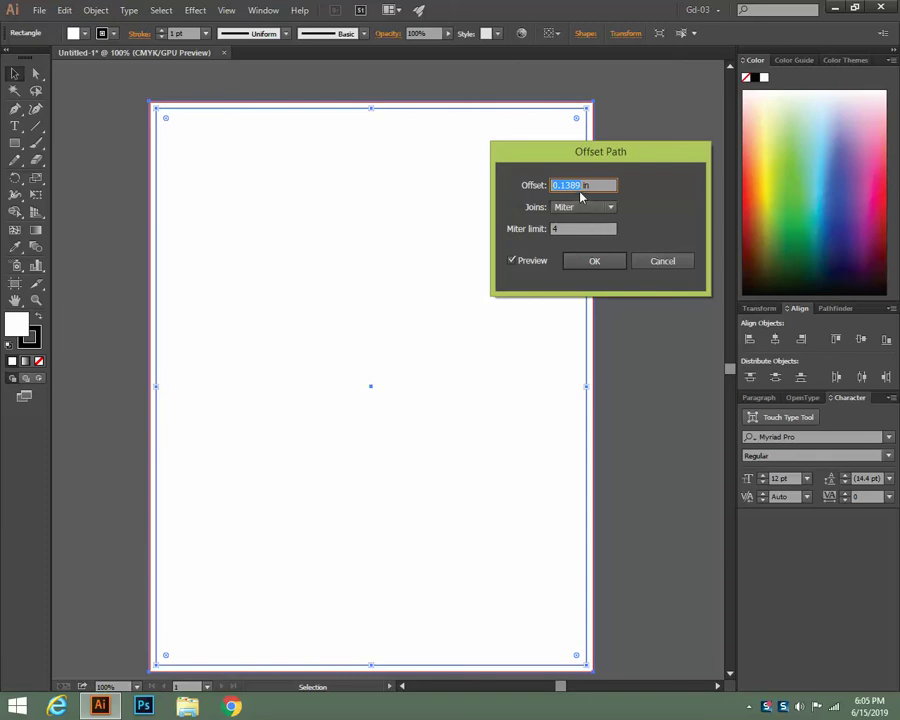
type("0.25")
type("-0")
key("BackSpace")
left_click(527, 262)
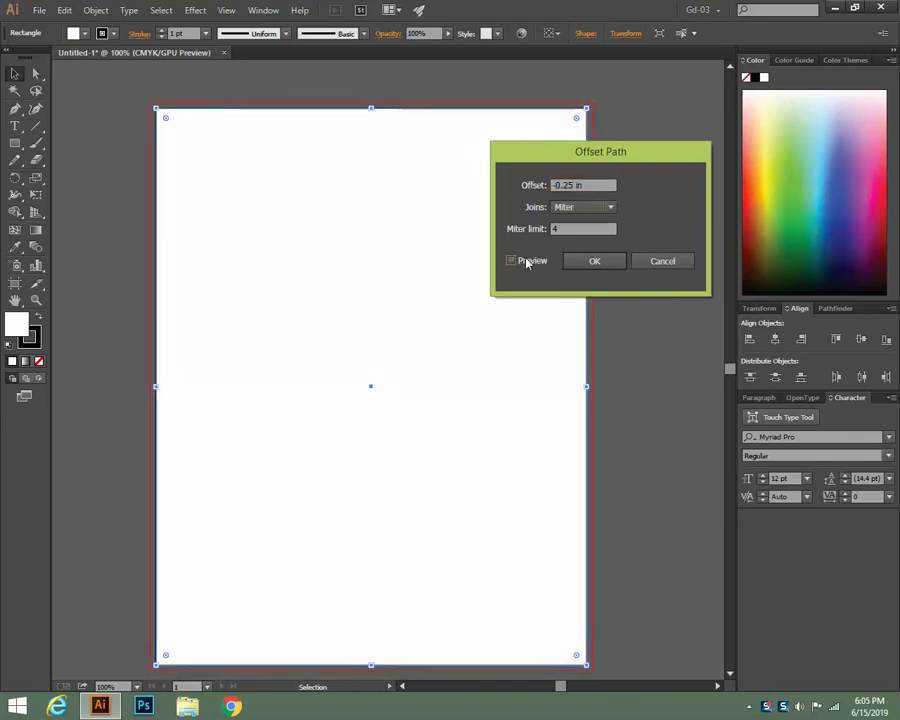
left_click(527, 262)
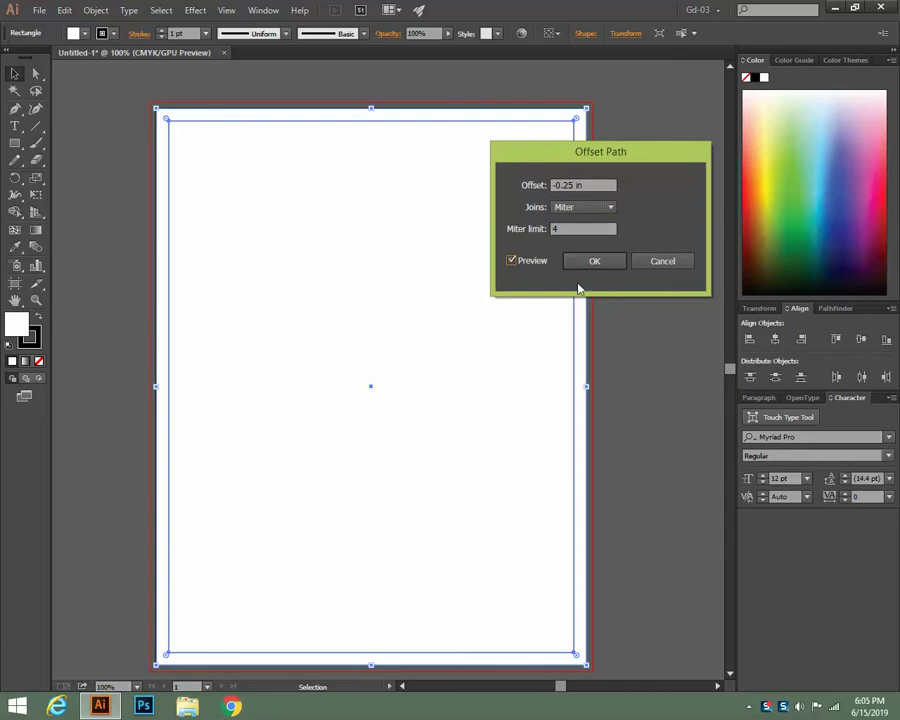
left_click(594, 261)
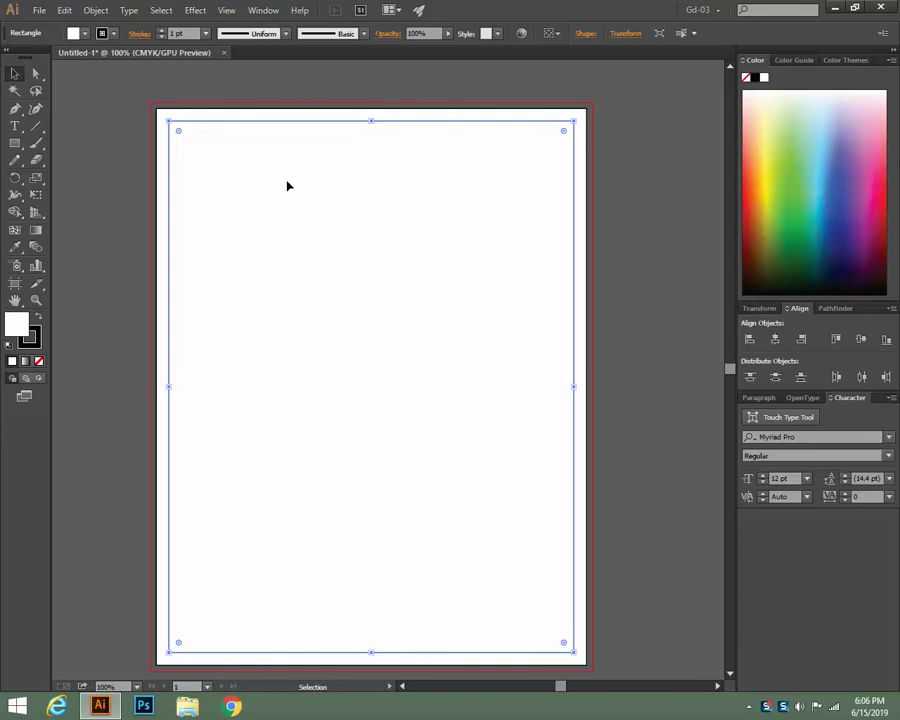
Convert the inset rectangle into a guide marking the 0.25 in page margin
left_click(674, 434)
left_click(462, 382)
left_click(611, 307)
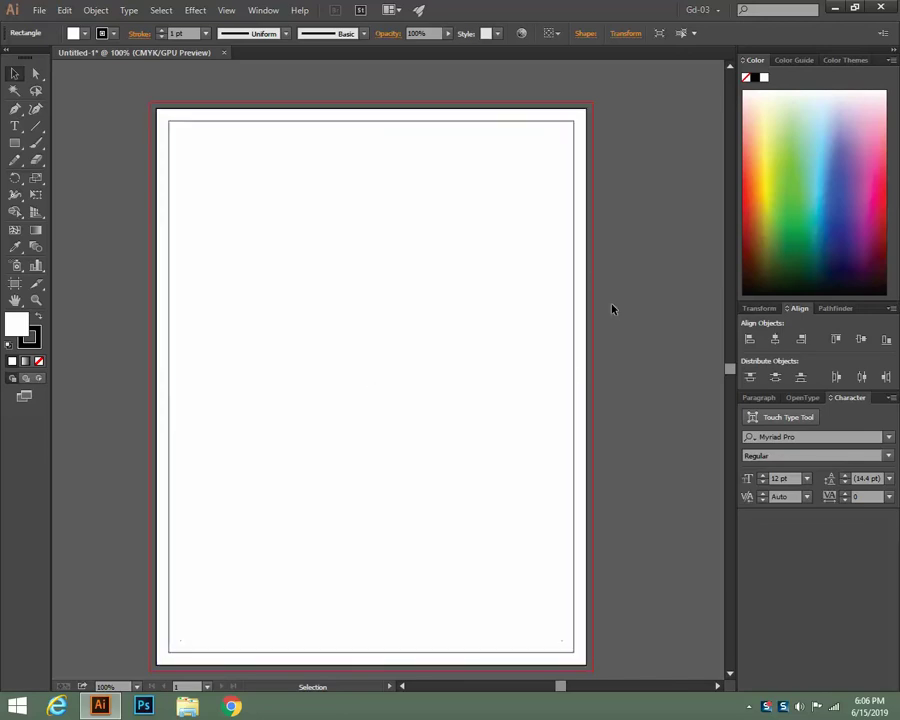
left_click(372, 298)
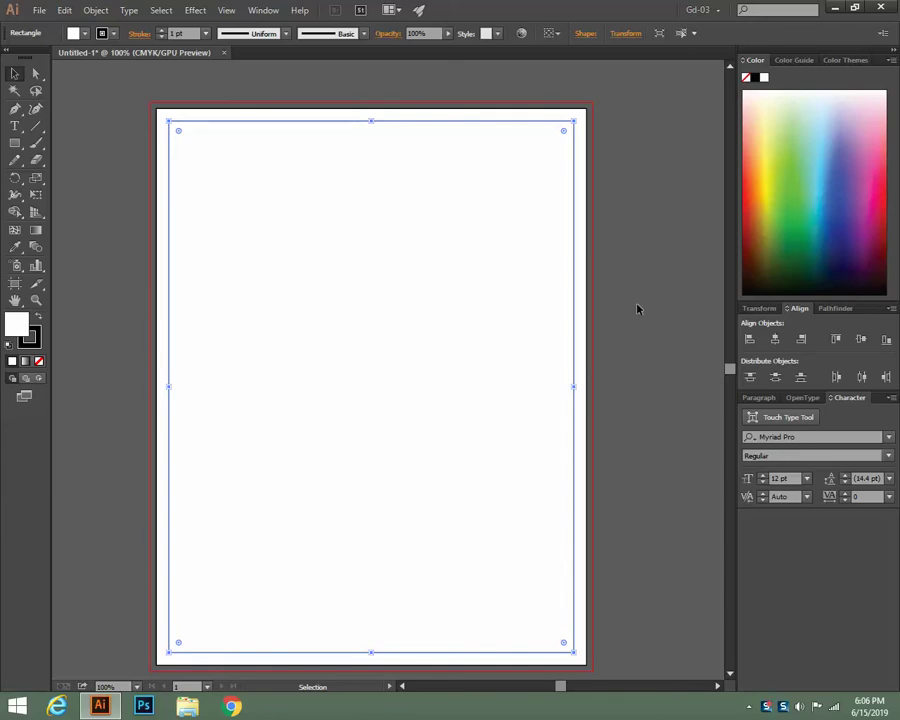
key("a")
key("v")
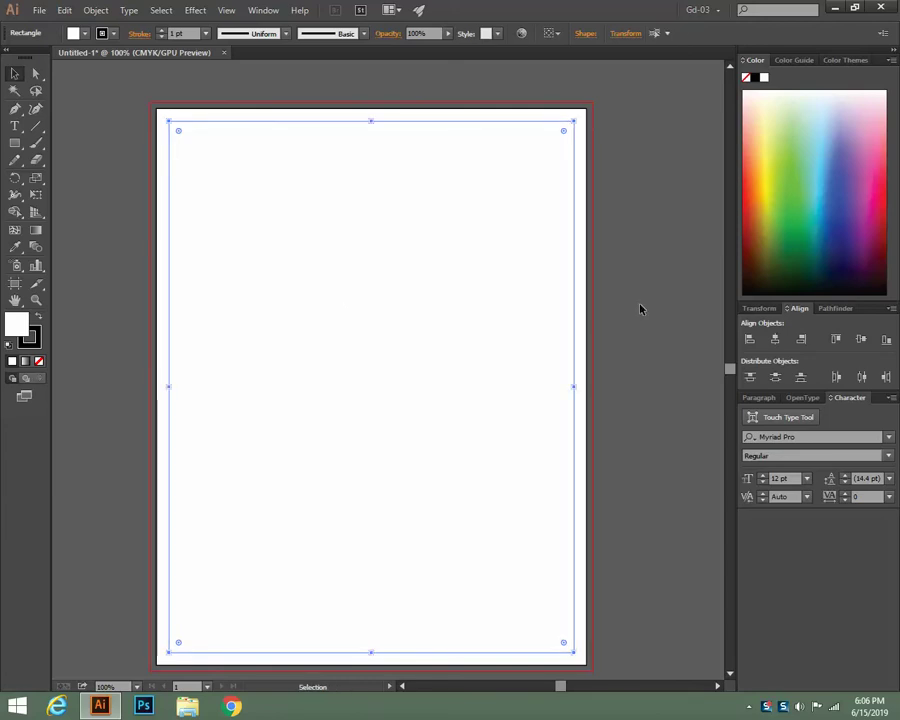
left_click(630, 348)
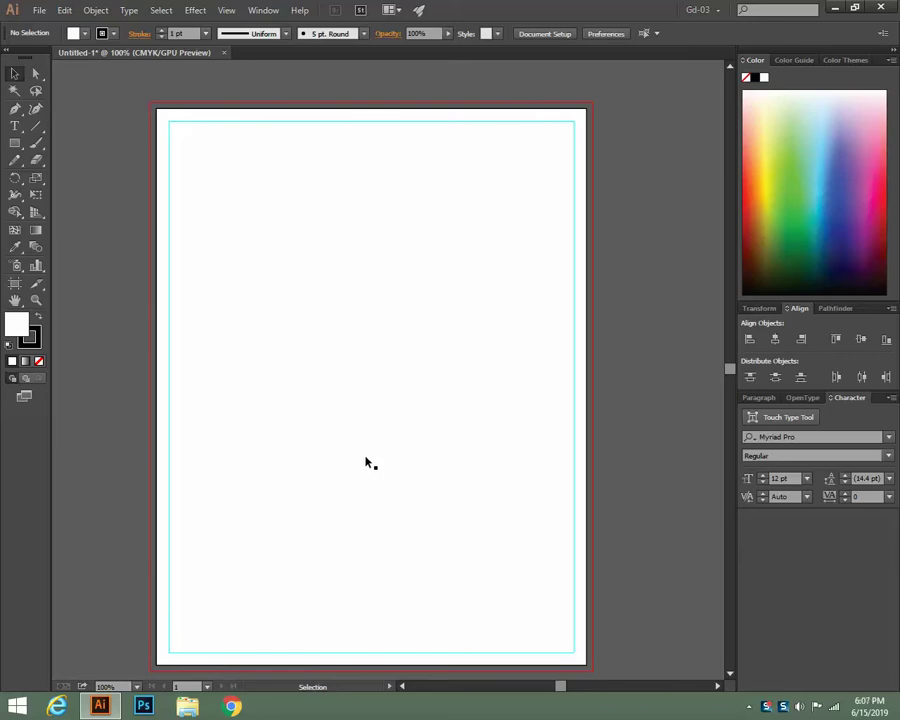
right_click(618, 237)
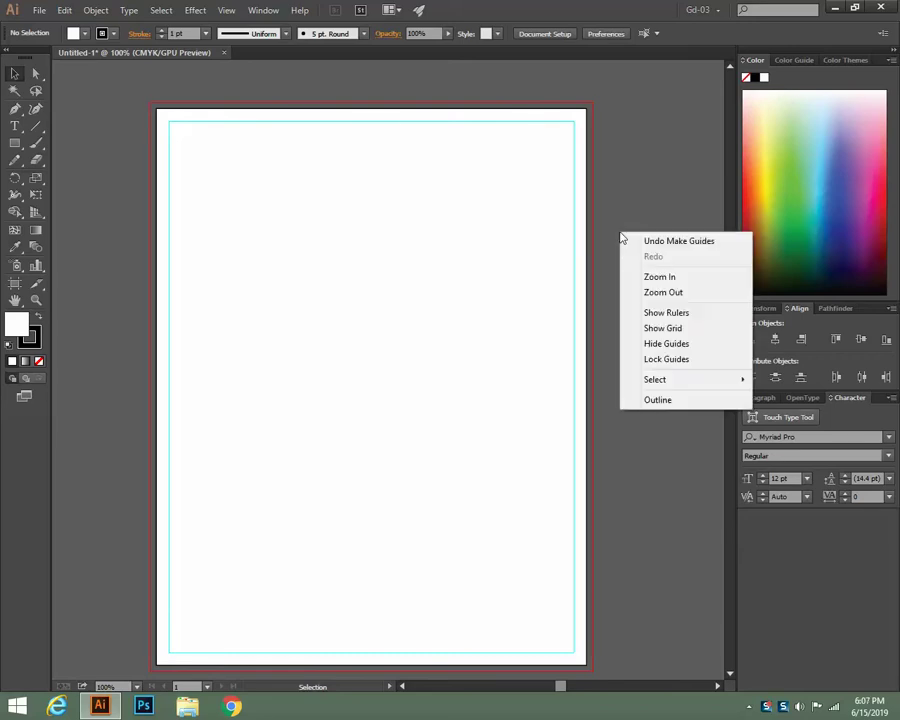
left_click(651, 361)
left_click(576, 378)
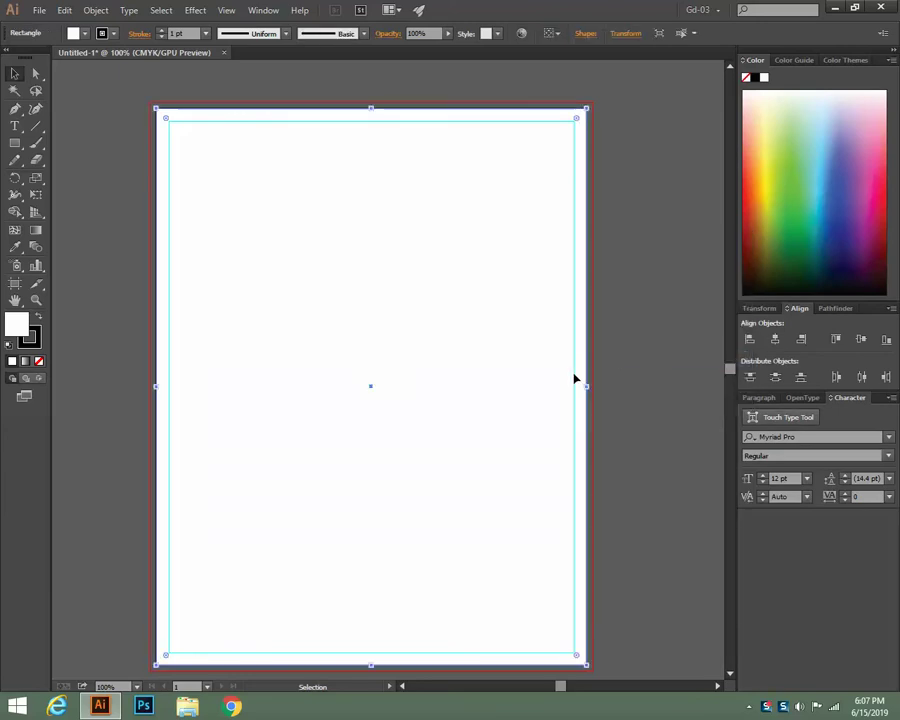
left_click(623, 240)
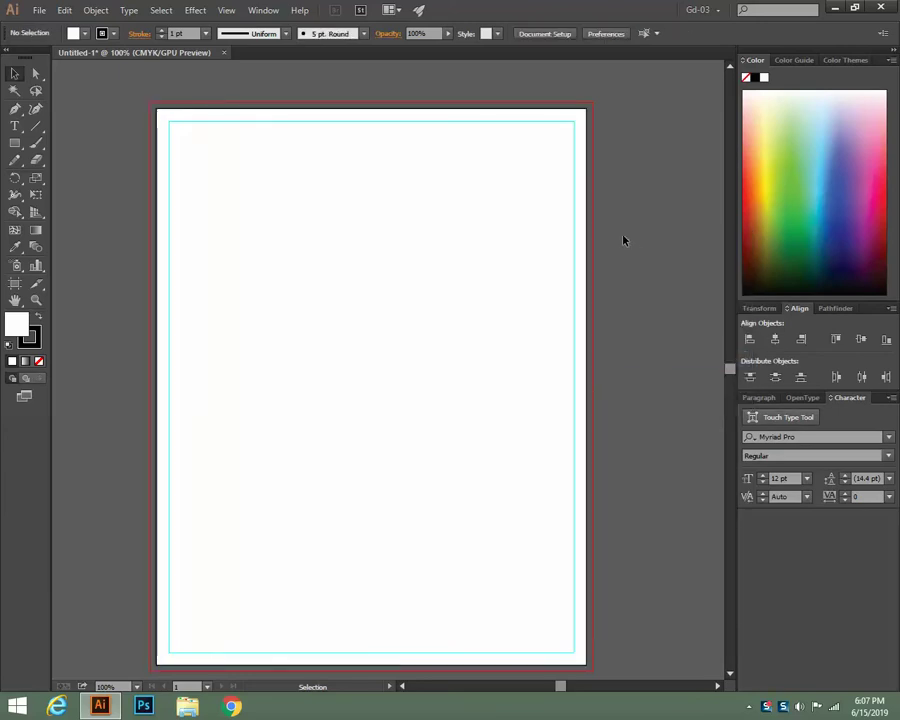
left_click(496, 384)
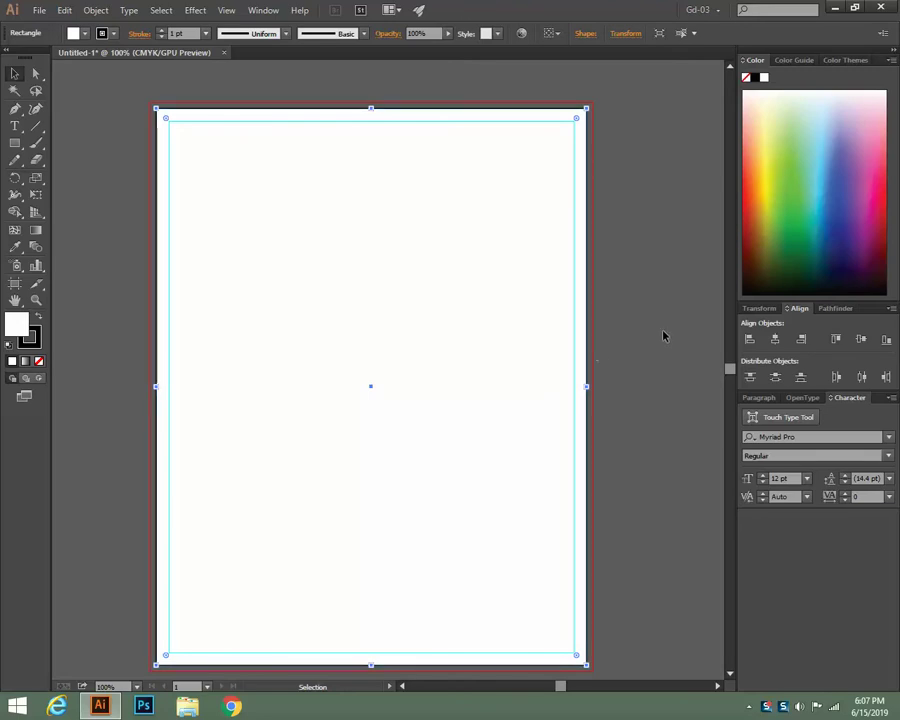
left_click(695, 321)
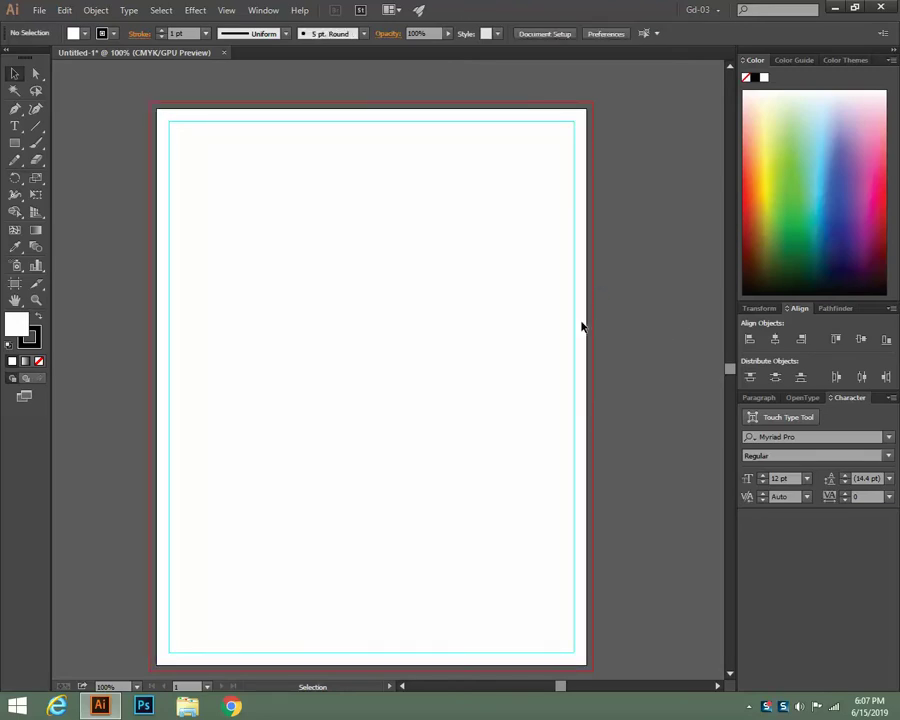
left_click_drag(583, 267, 530, 360)
scroll(575, 352, "down", 4)
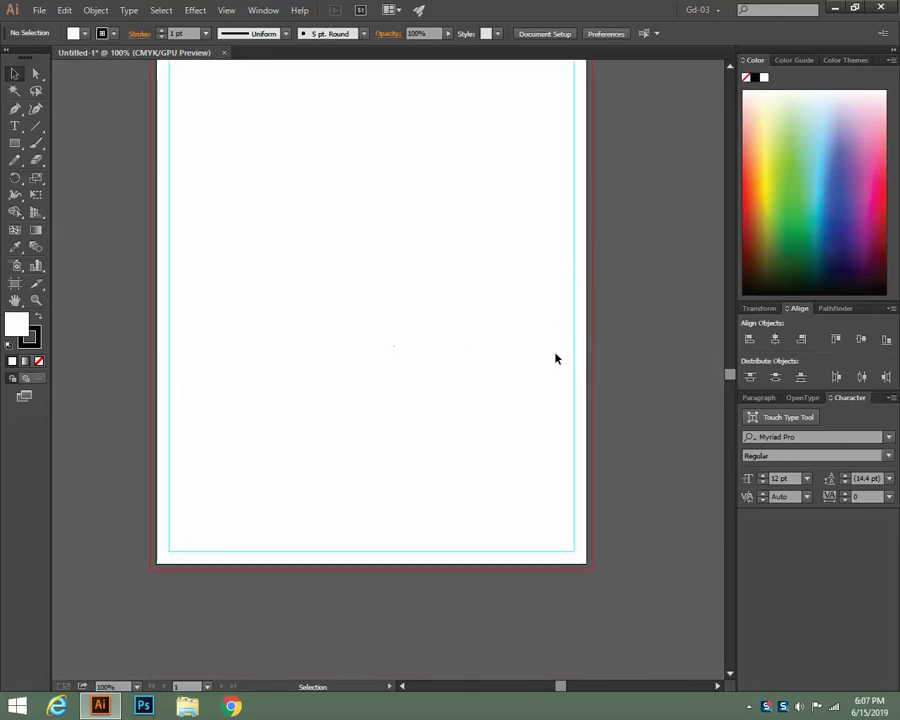
scroll(86, 489, "up", 3)
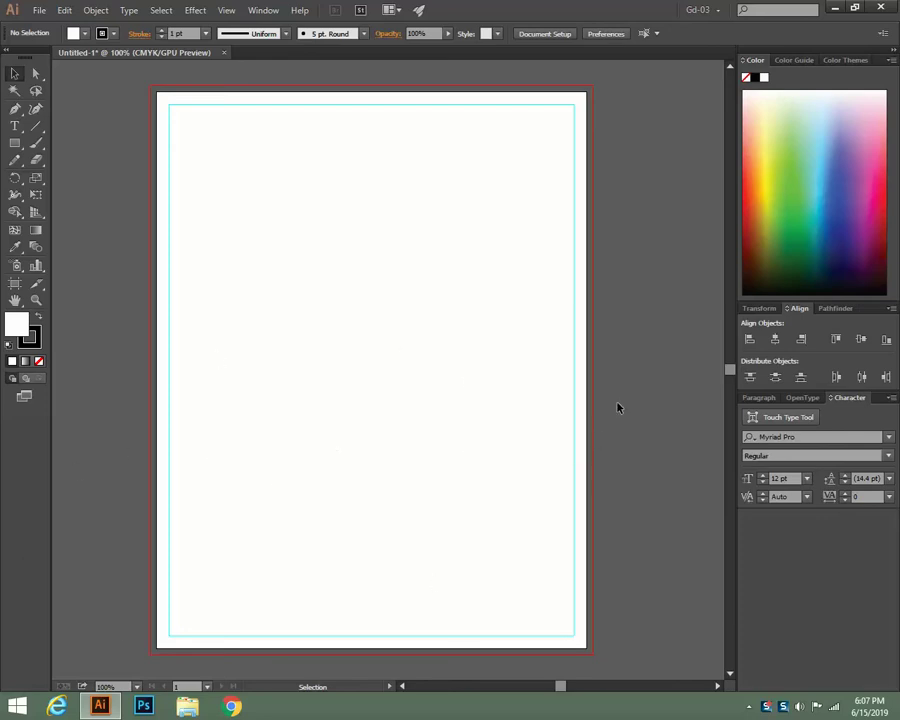
scroll(612, 414, "down", 1)
scroll(603, 419, "down", 2)
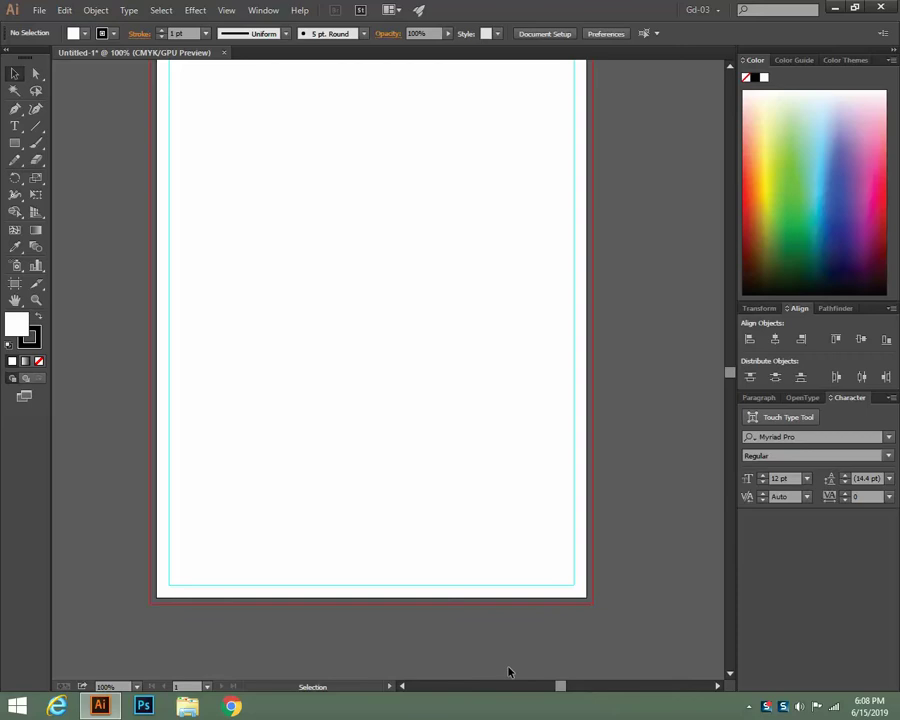
Draw an area-type frame across the lower half of the page between the margin guides
left_click(14, 128)
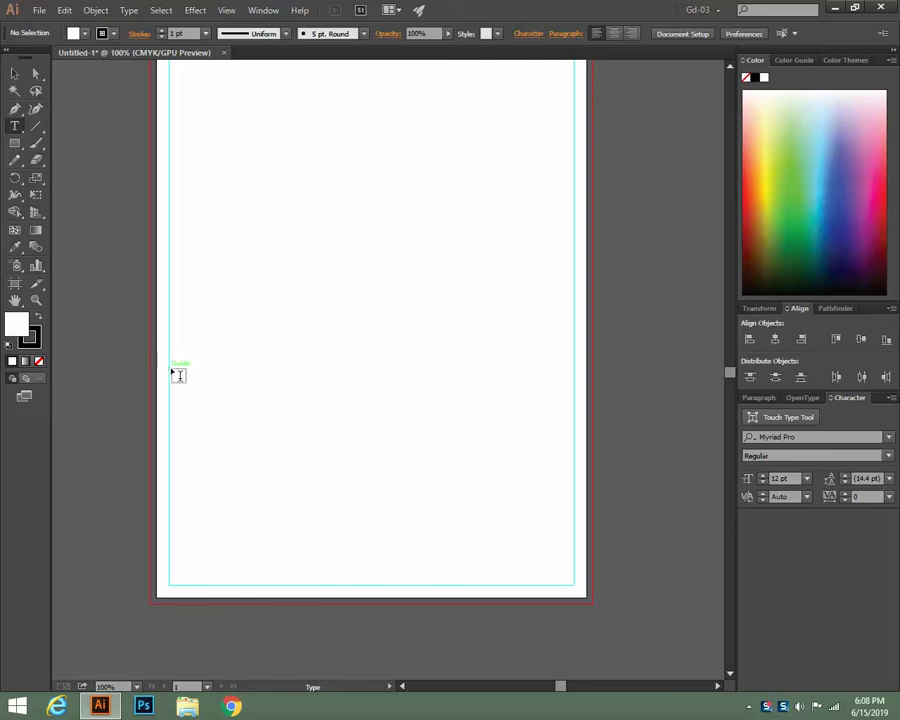
left_click_drag(170, 370, 580, 590)
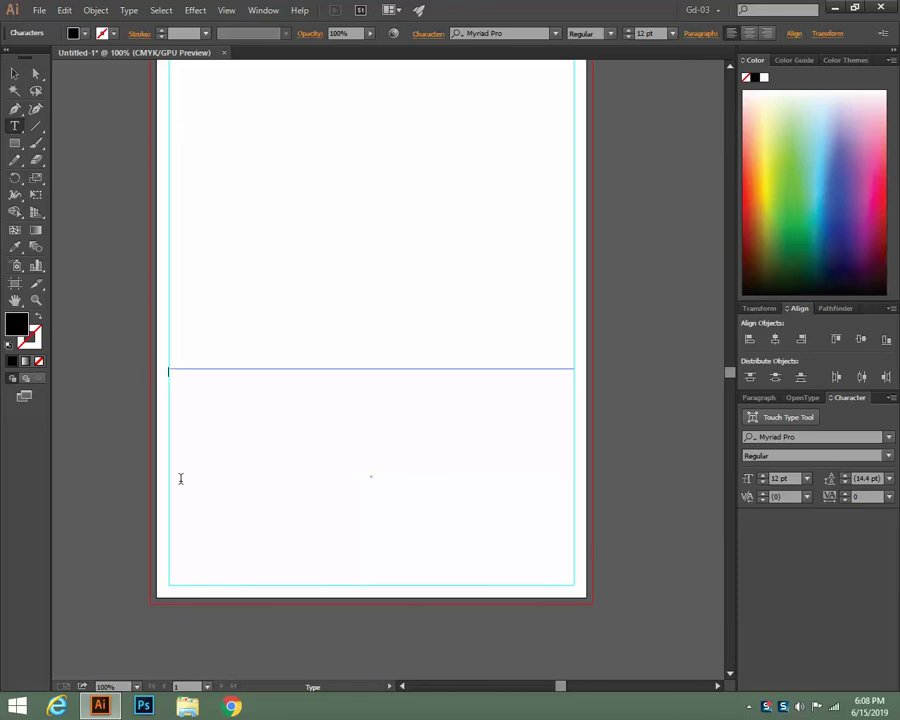
left_click(14, 73)
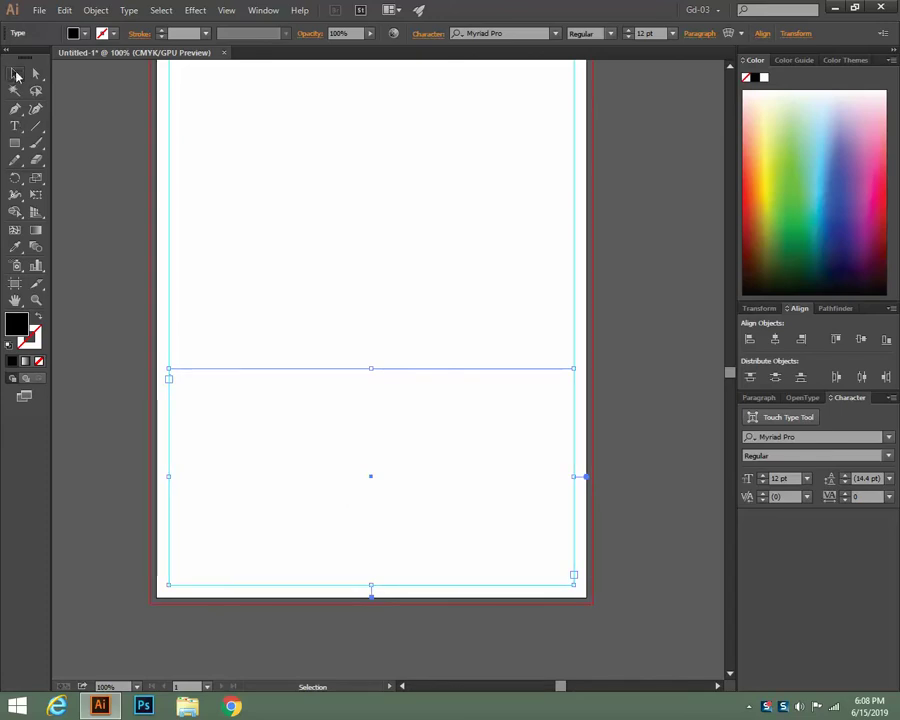
left_click(16, 76)
Select the new text area on the lower half of the page
left_click(86, 315)
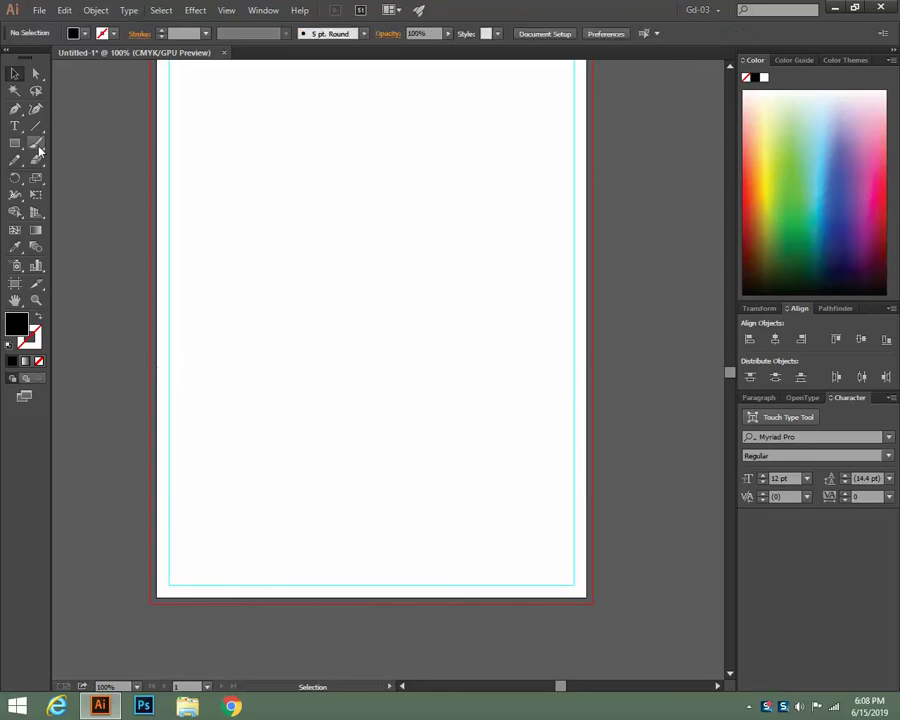
left_click_drag(170, 337, 205, 373)
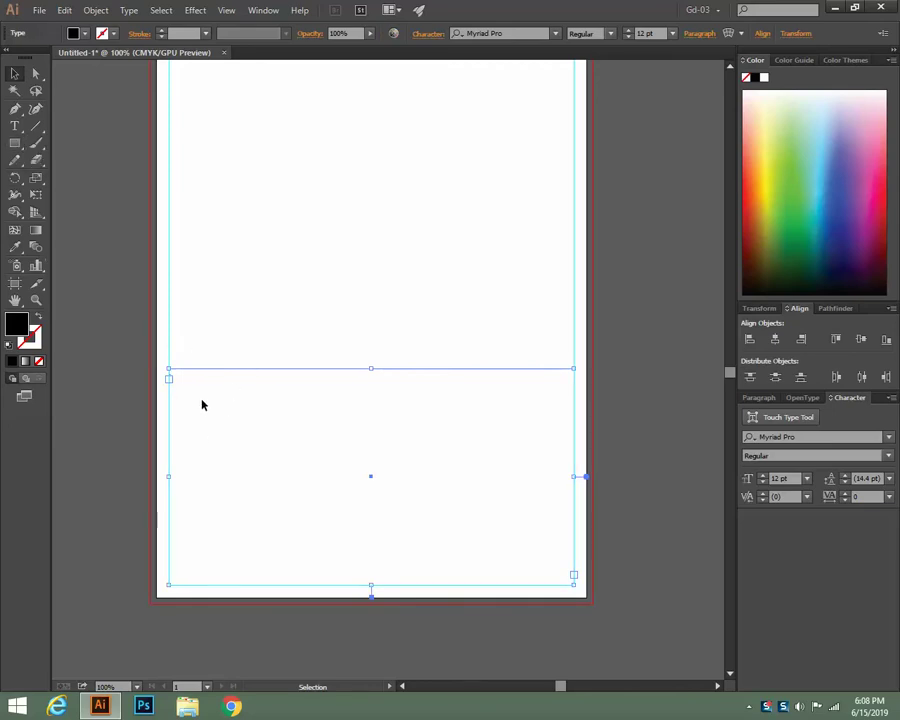
left_click(123, 333)
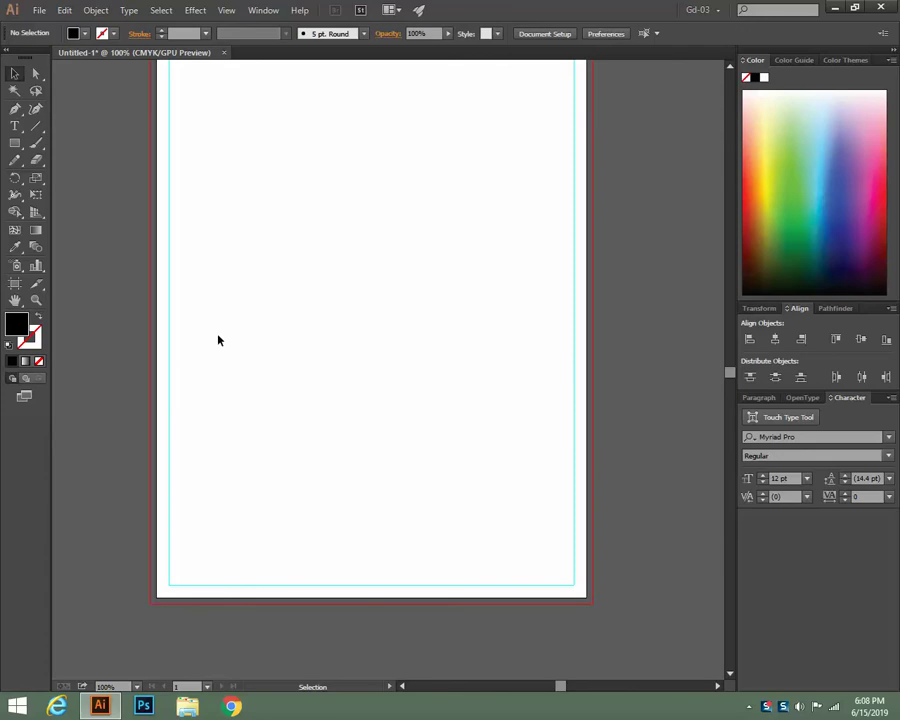
left_click_drag(218, 338, 289, 449)
left_click(118, 379)
left_click(265, 466)
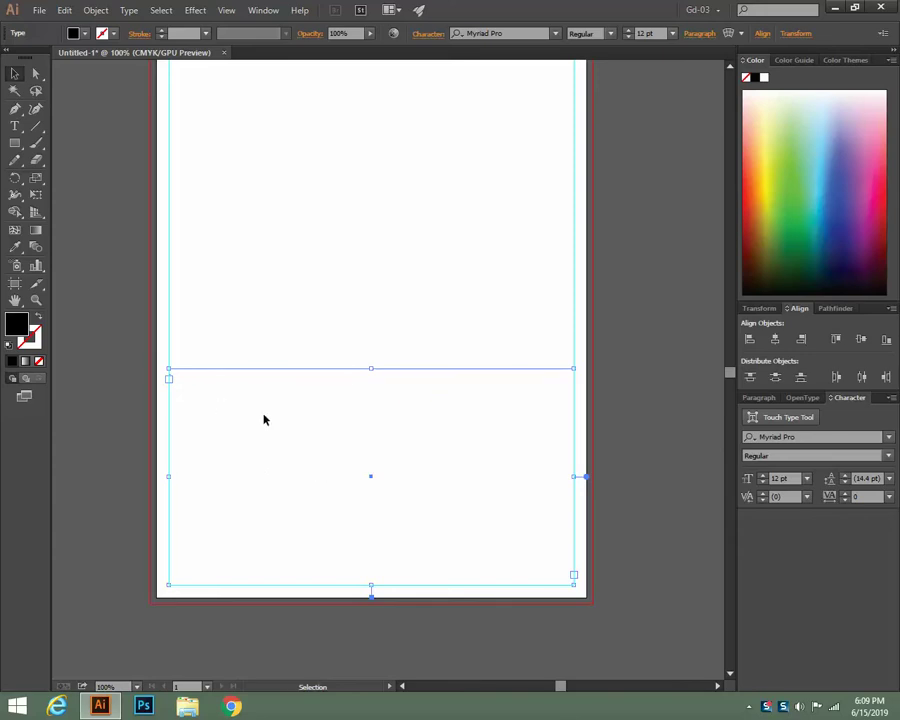
In Type > Area Type Options, set Columns Number to 7 and turn on Preview
left_click(132, 13)
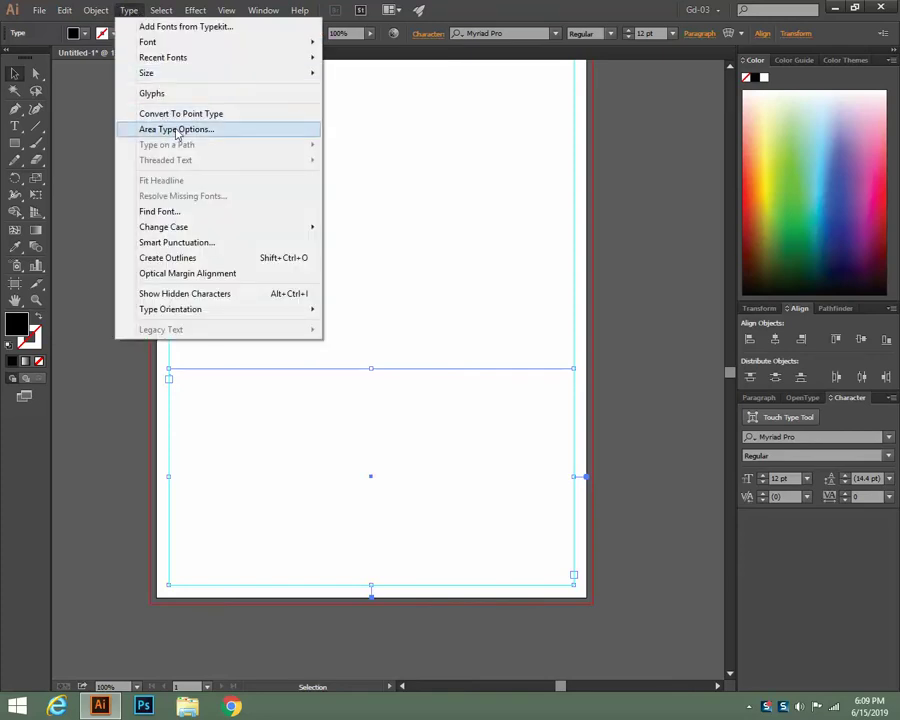
left_click(177, 131)
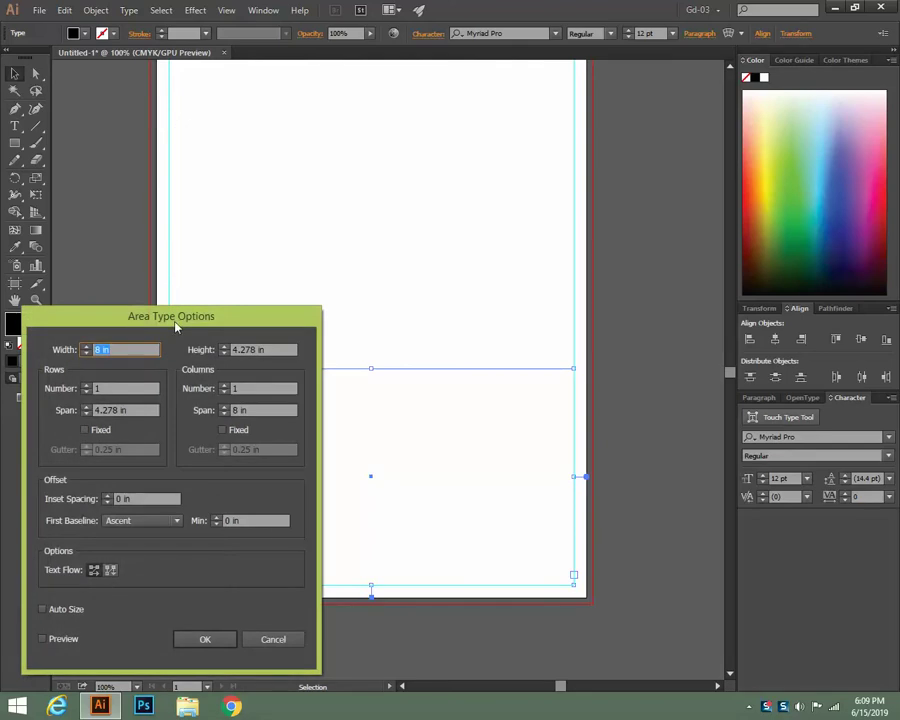
left_click_drag(180, 316, 526, 112)
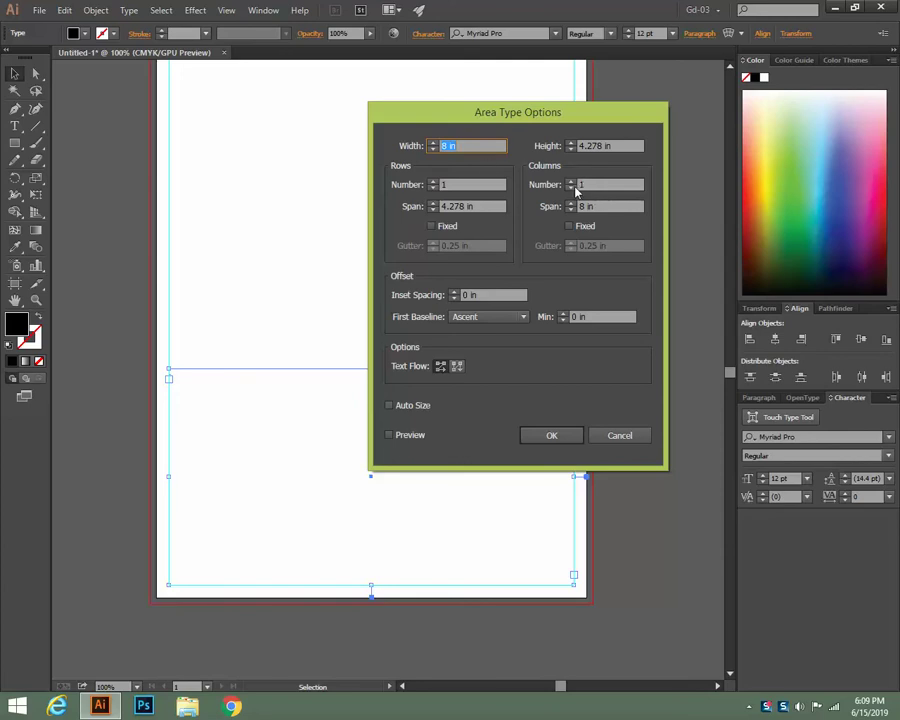
left_click(570, 181)
left_click(570, 181)
left_click(570, 182)
left_click(570, 182)
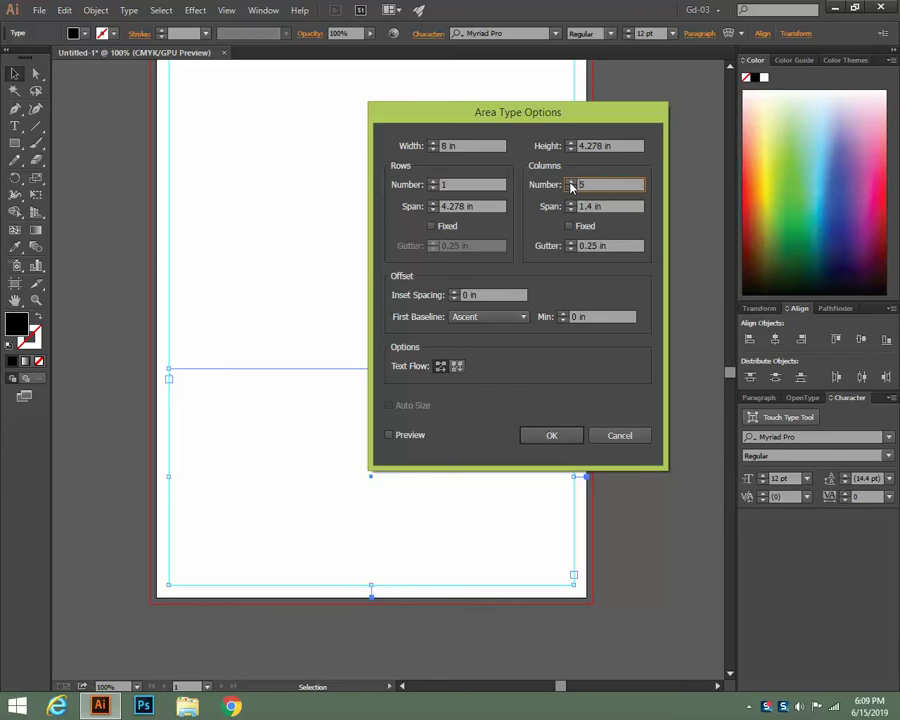
left_click(570, 182)
left_click(570, 182)
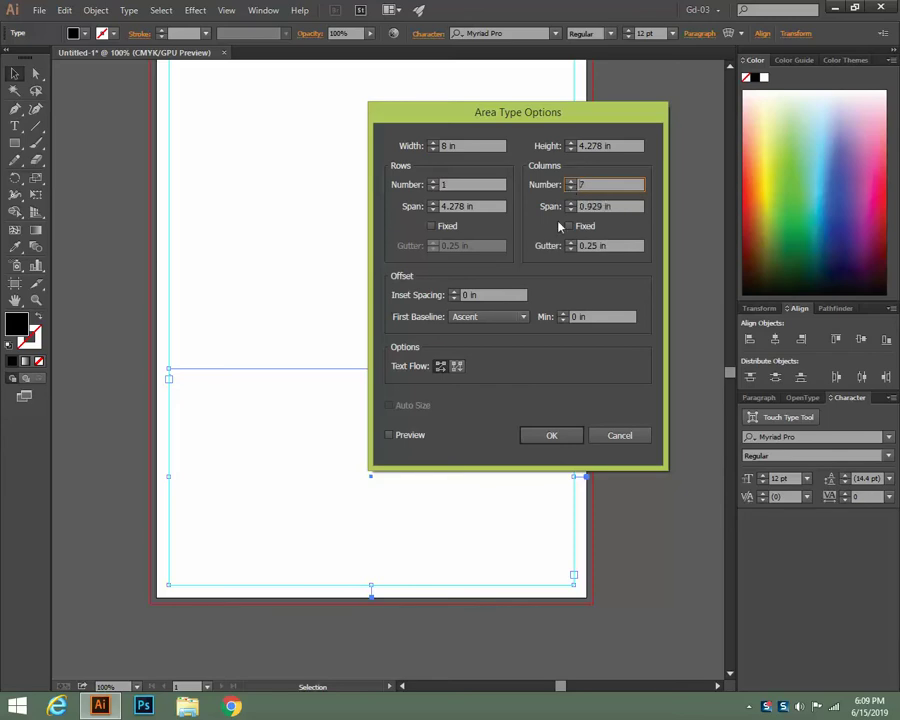
left_click(389, 435)
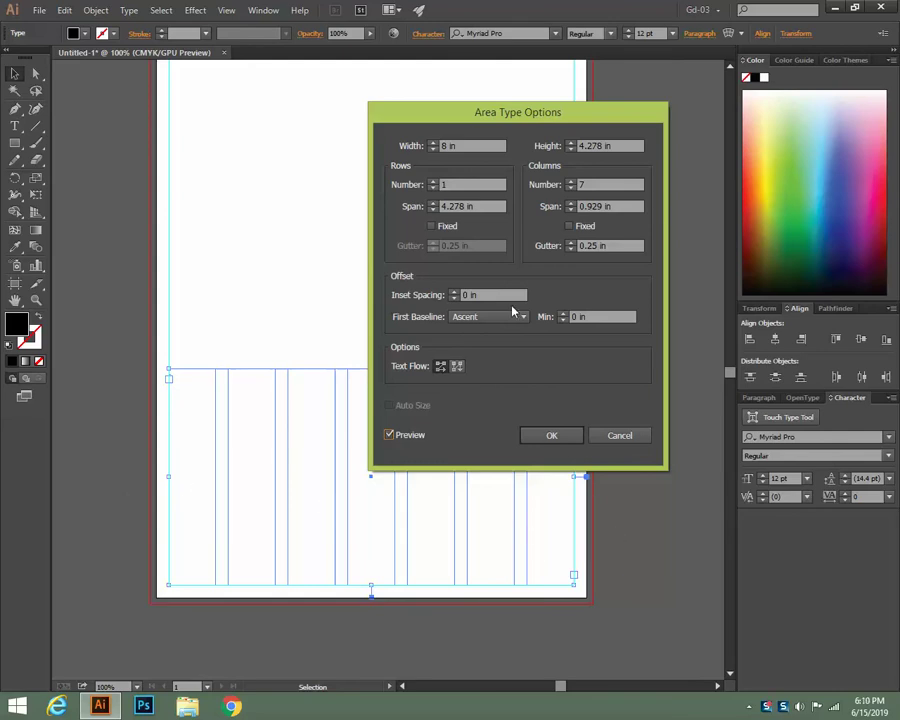
Set the text area's Rows Number to 6
left_click(433, 182)
left_click(433, 182)
left_click(433, 182)
left_click(433, 182)
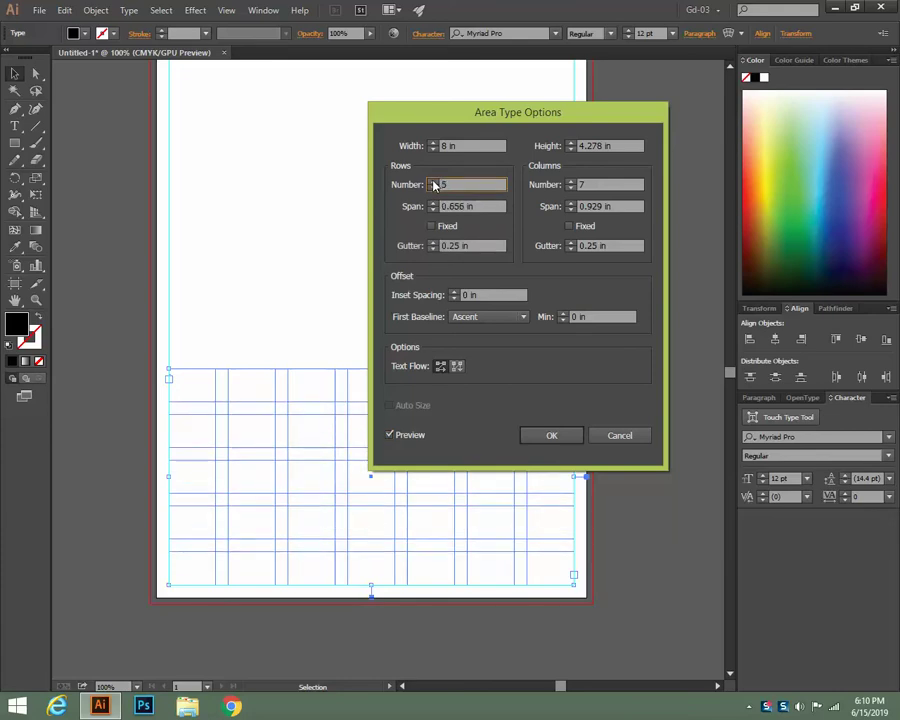
left_click(433, 182)
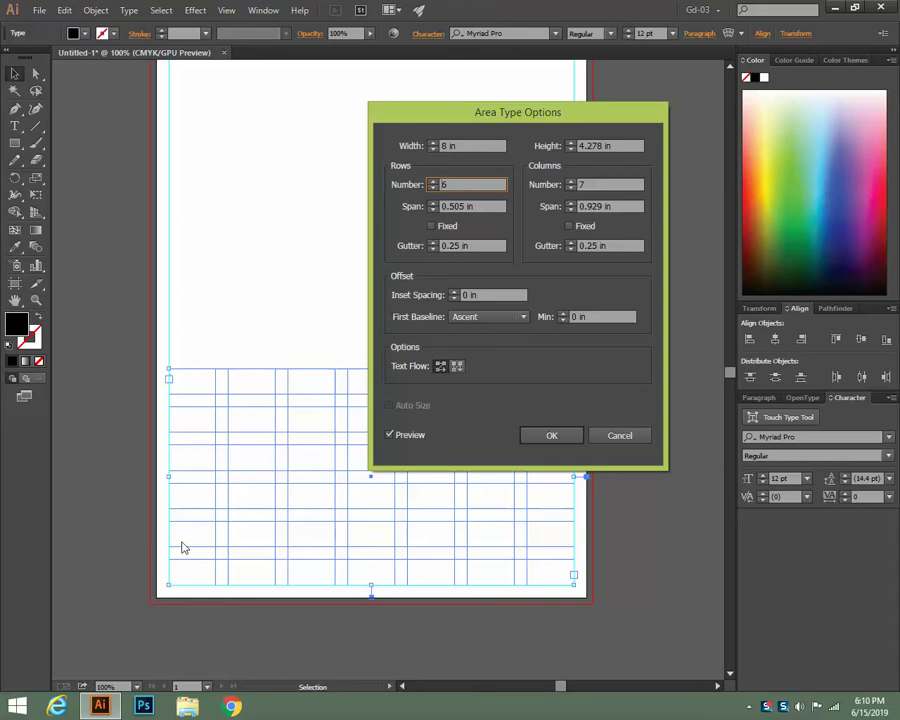
left_click_drag(476, 121, 636, 87)
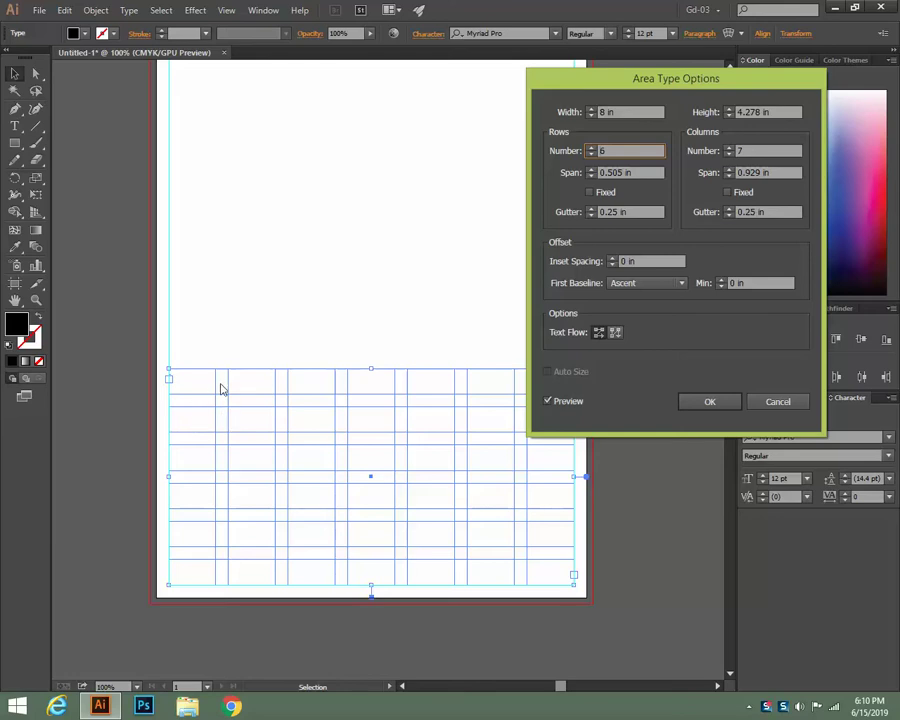
left_click_drag(638, 88, 491, 83)
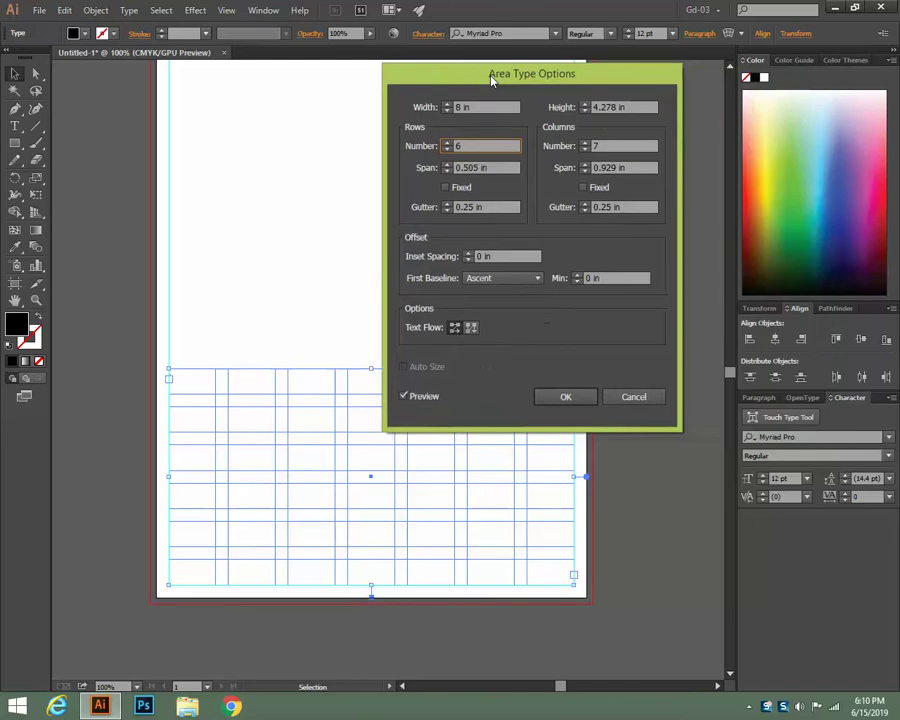
Reduce both the row and column gutters to 0.188 in
left_click(445, 211)
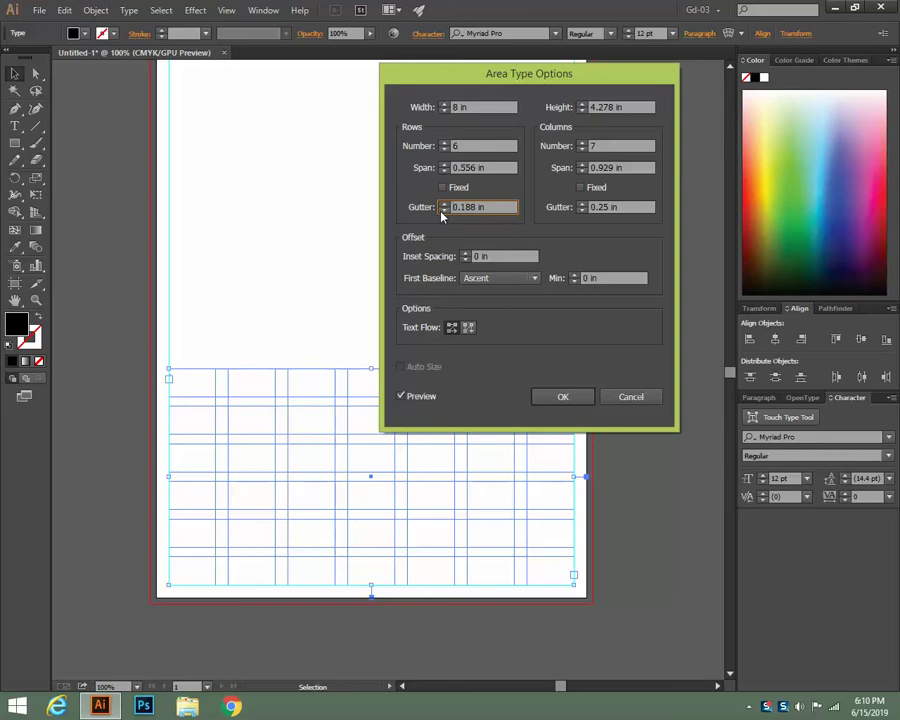
left_click(443, 216)
left_click(582, 211)
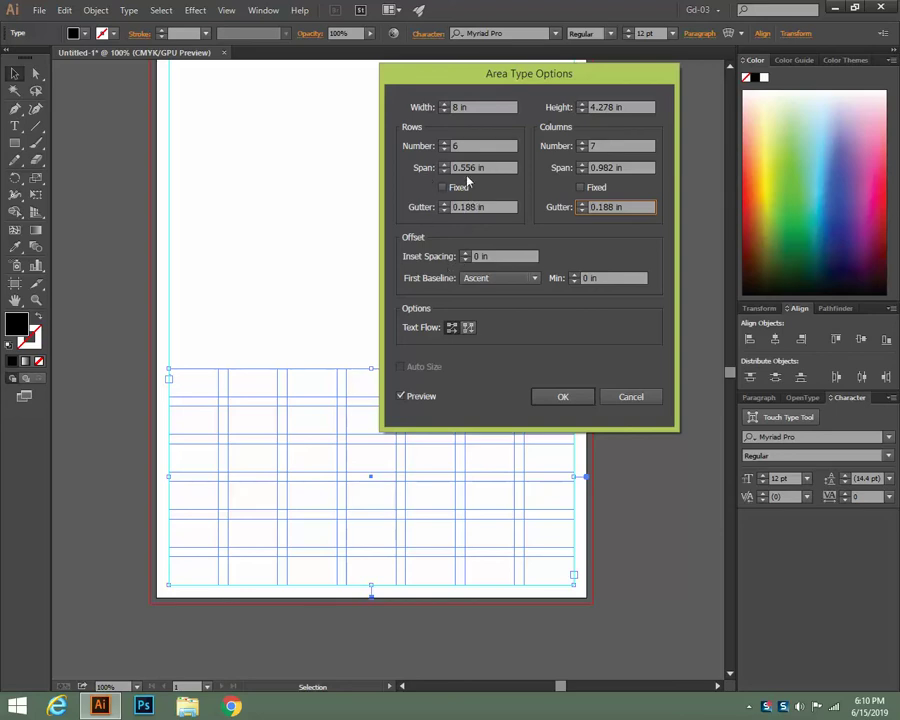
Set the Rows Span to 0.563 in
left_click(444, 172)
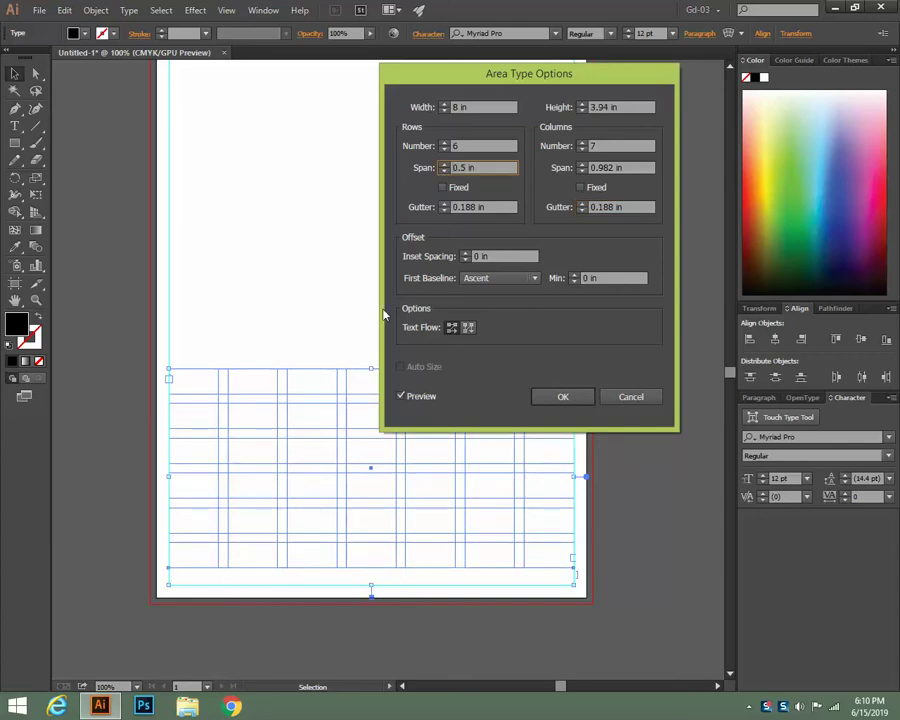
left_click(446, 168)
left_click(446, 166)
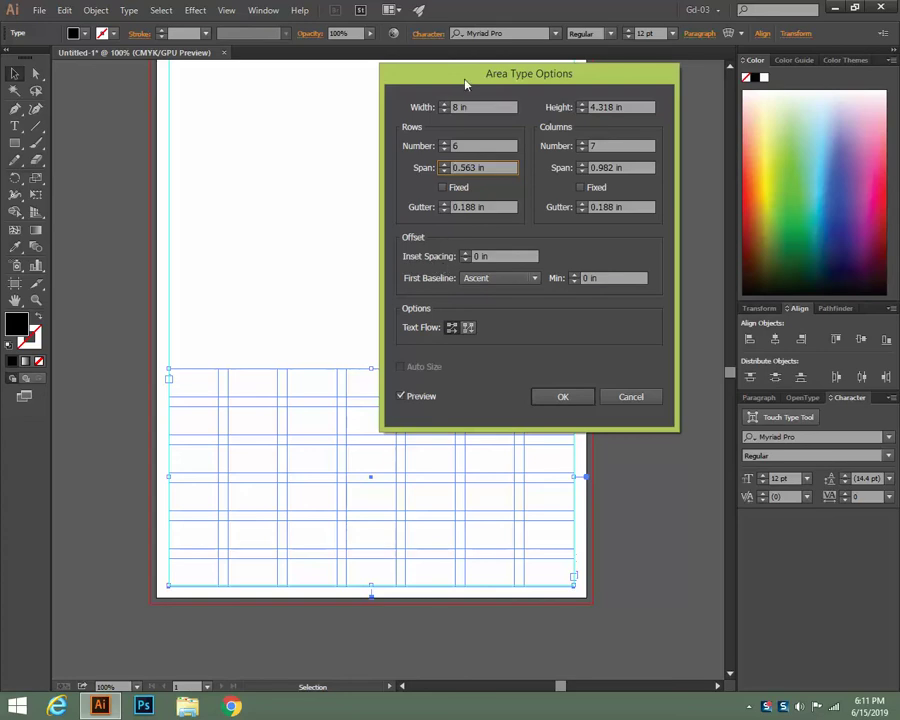
Raise the Inset Spacing to 0.125 in
left_click_drag(466, 76, 599, 72)
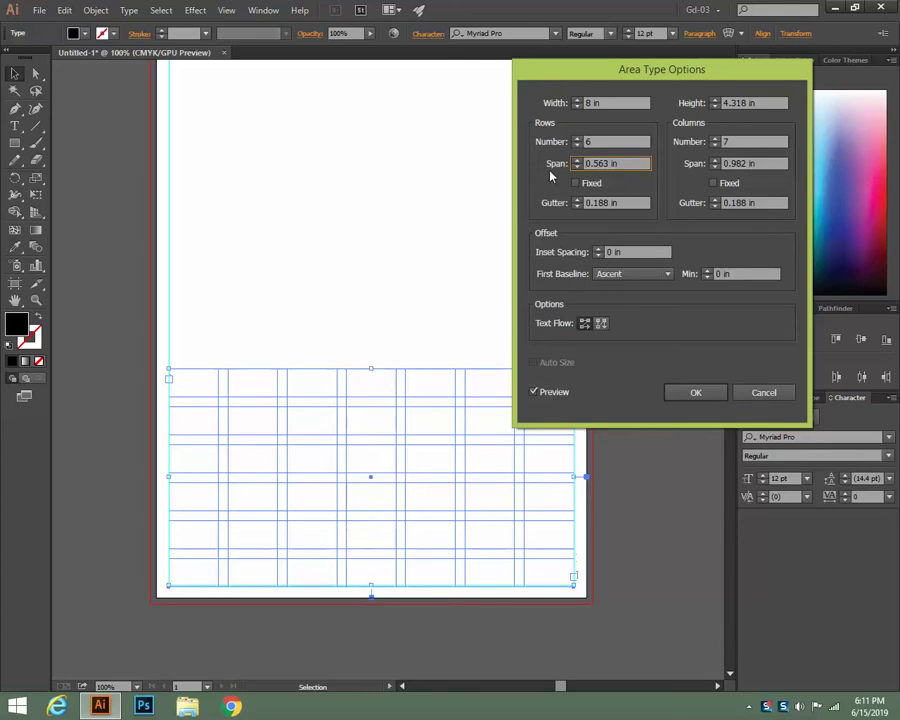
left_click_drag(562, 75, 501, 75)
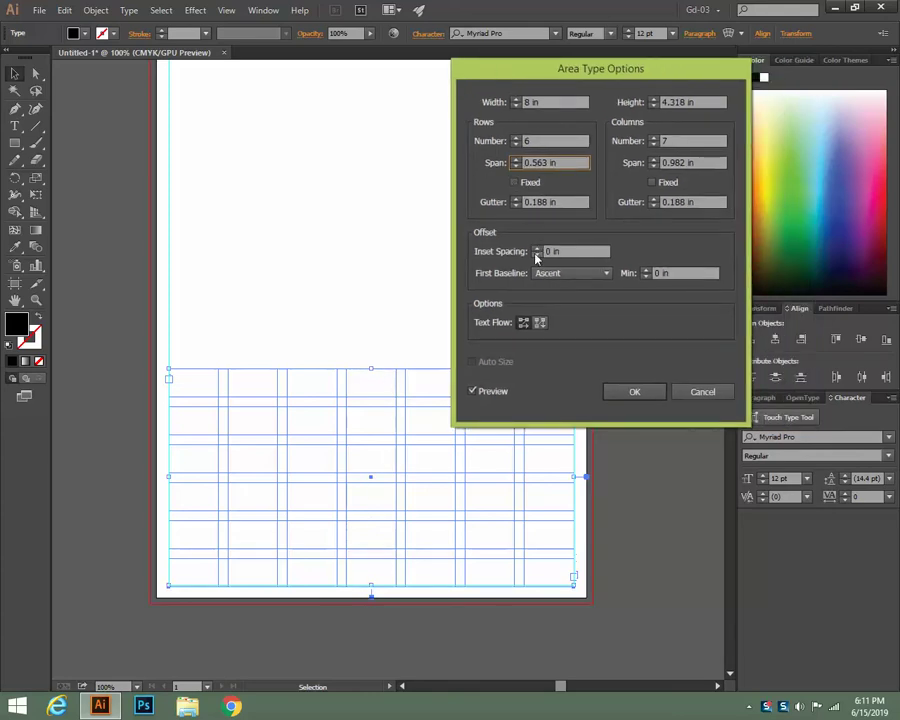
left_click(537, 249)
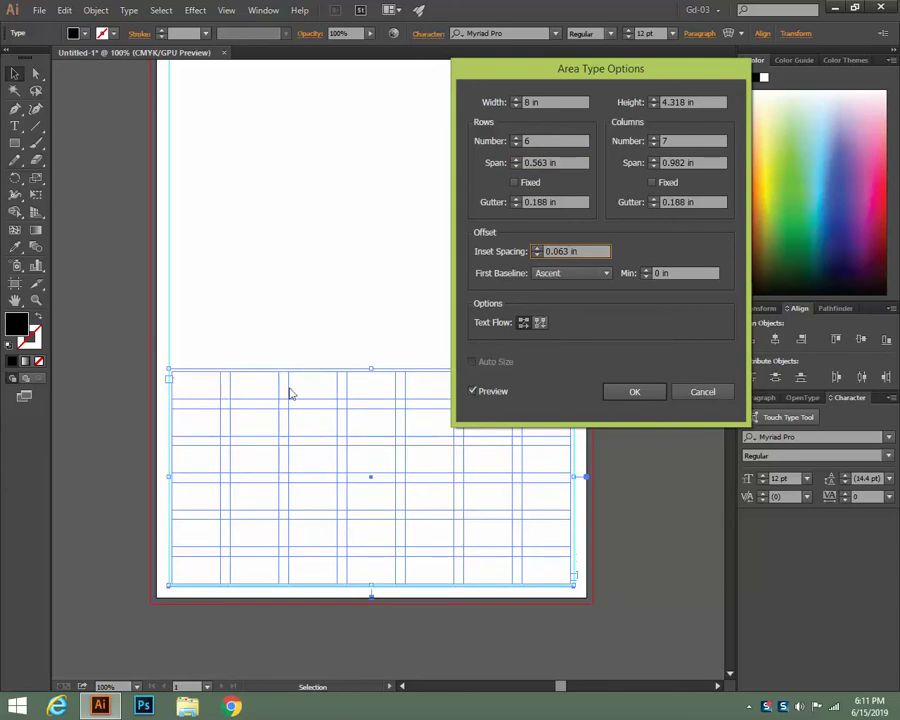
left_click(537, 249)
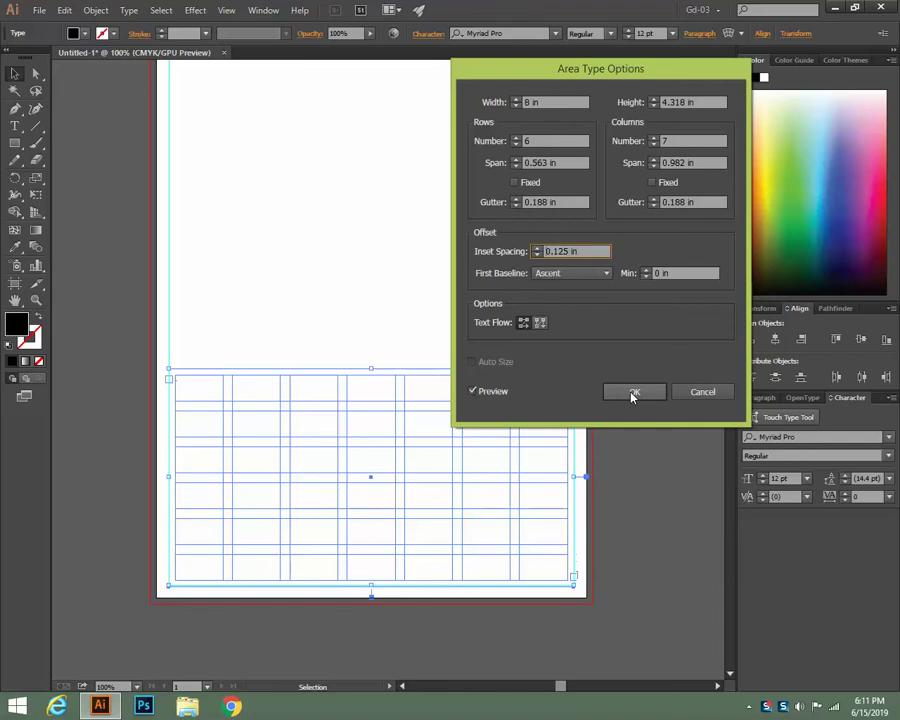
Apply the 7-column by 6-row grid settings and switch to the Type tool
left_click(632, 394)
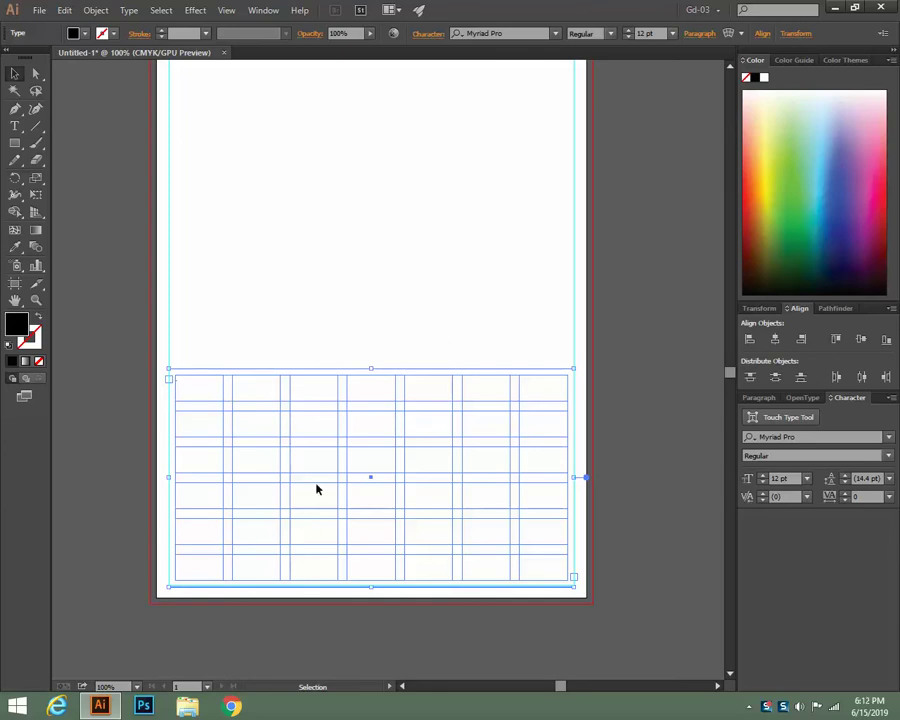
scroll(542, 242, "up", 1)
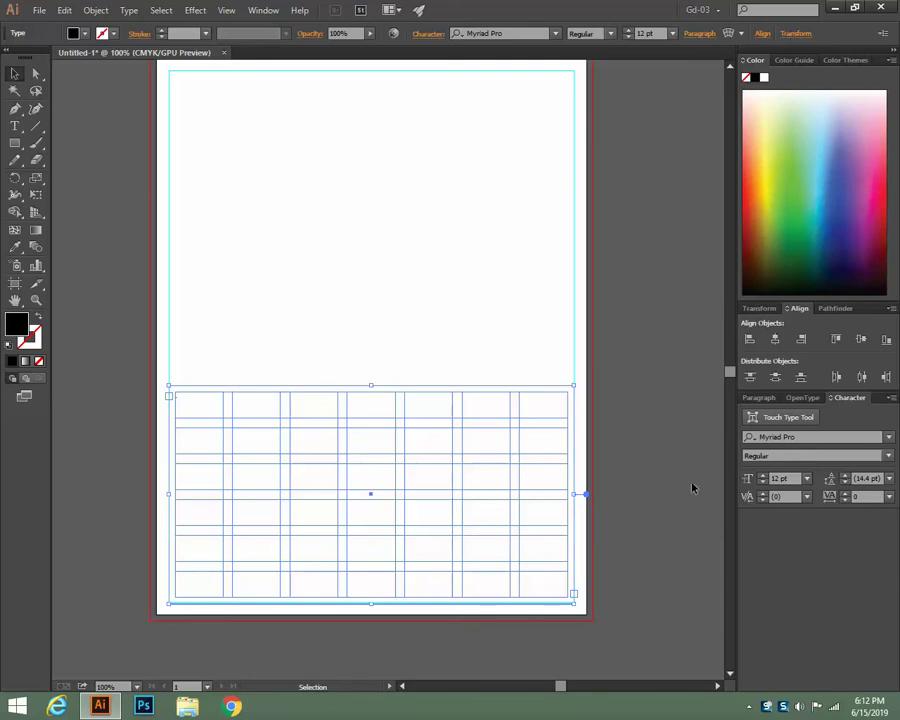
left_click(16, 127)
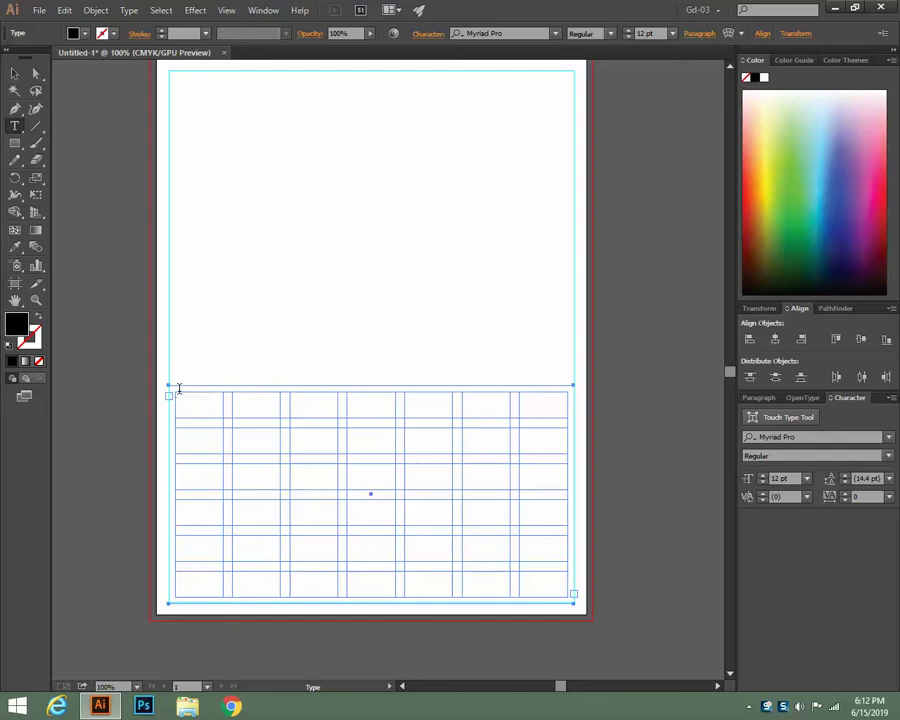
Turn the grid's outline into area type and type 1 in it
left_click(178, 390)
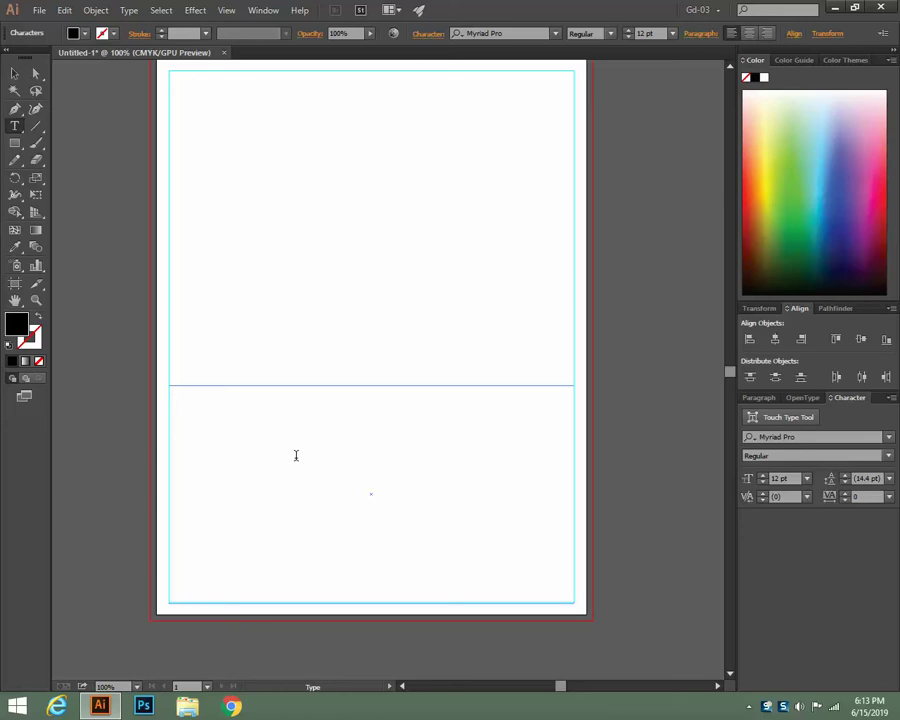
type("1")
double_click(177, 395)
scroll(629, 34, "up", 17)
scroll(629, 34, "up", 1)
left_click(238, 434)
key("Tab")
key("Tab")
Try 18 pt and 20 pt sizes for the 1 and add a tab after it
key("Escape")
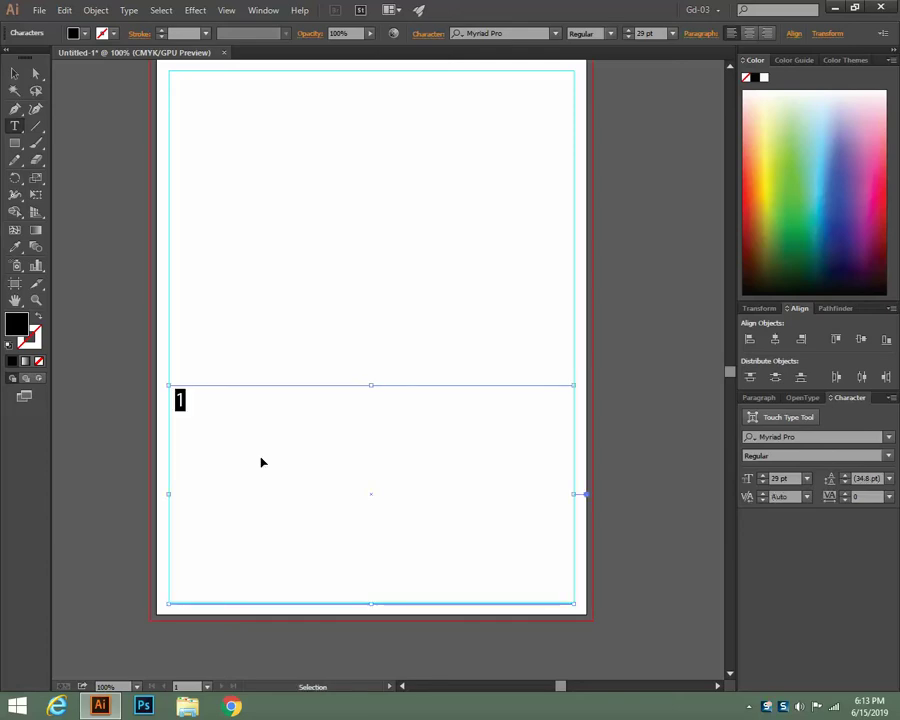
key("t")
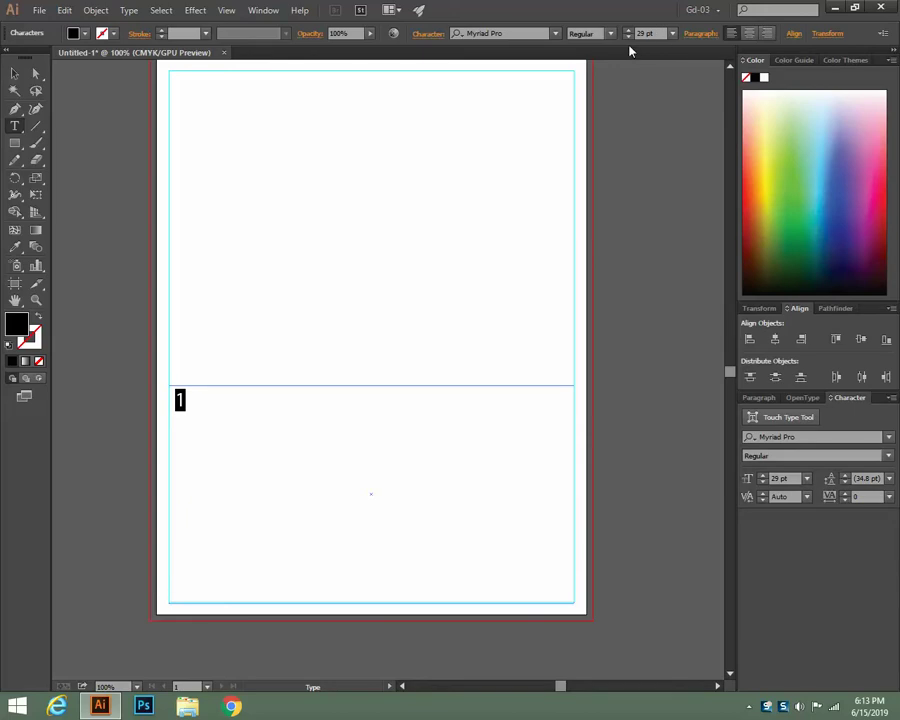
left_click(628, 37)
left_click(628, 31)
left_click(628, 31)
left_click(186, 399)
key("Tab")
key("ctrl")
Select the 1 and reduce its font size to 12 pt
left_click_drag(182, 396, 168, 396)
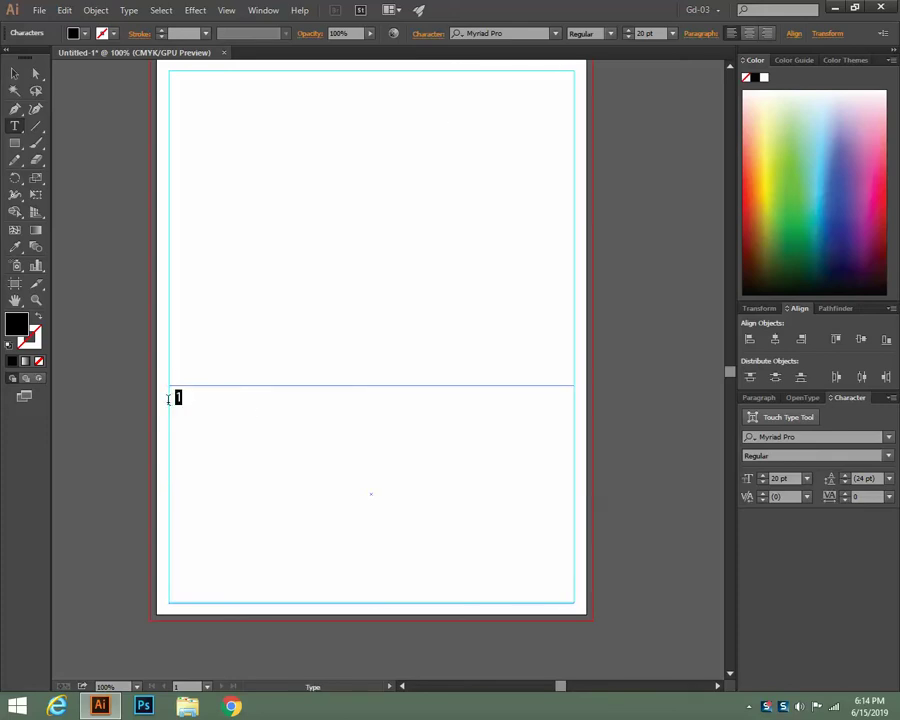
left_click(628, 37)
left_click(628, 37)
left_click(628, 37)
left_click(206, 415)
Type a 2 below the 1, then delete it and reselect the 1 for resizing
type("2")
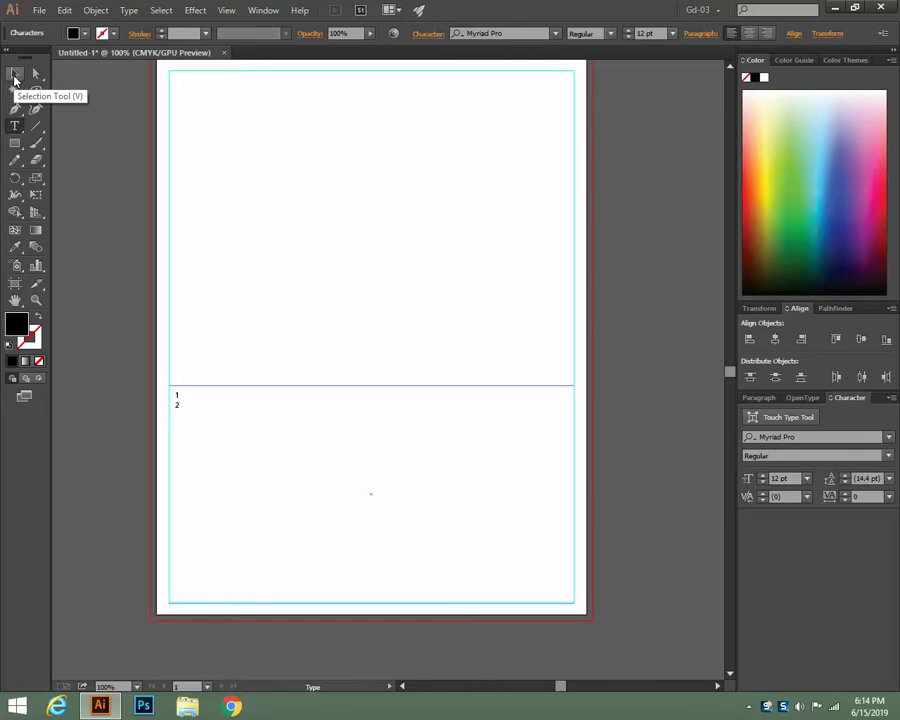
left_click(14, 76)
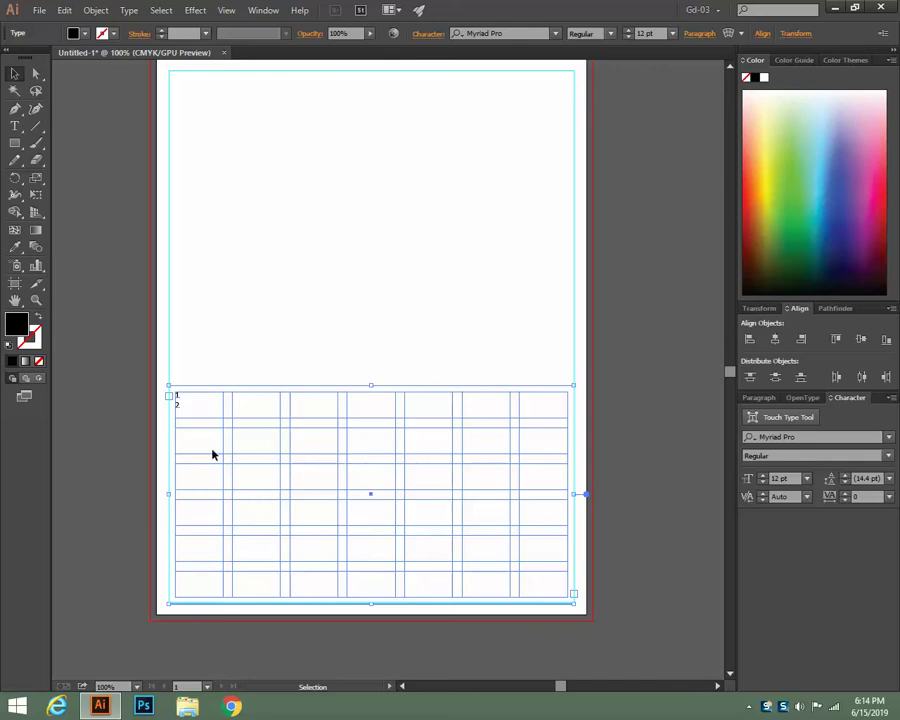
left_click(15, 125)
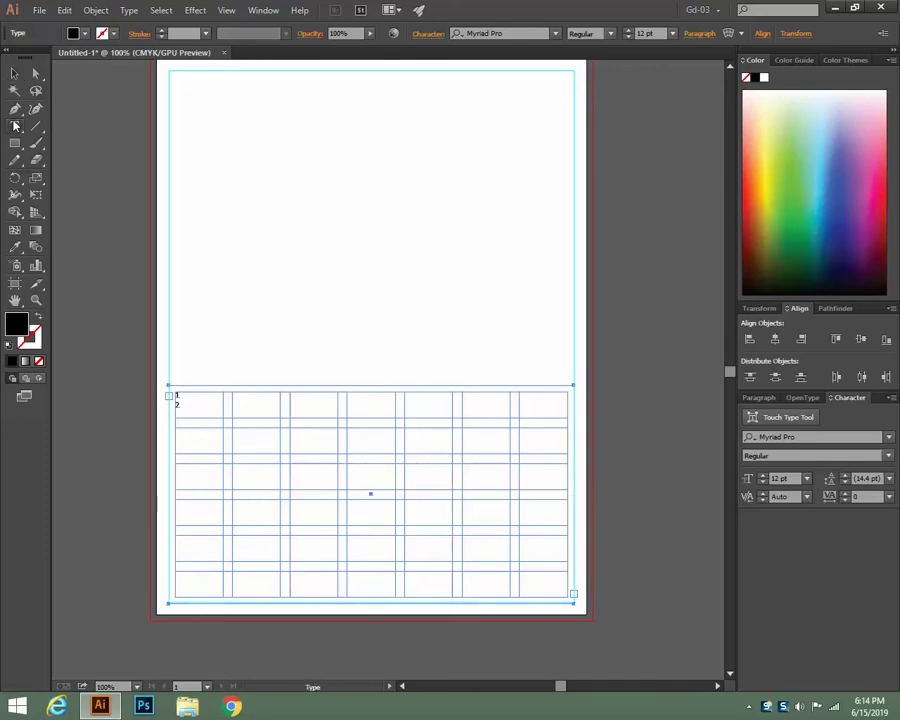
left_click(177, 398)
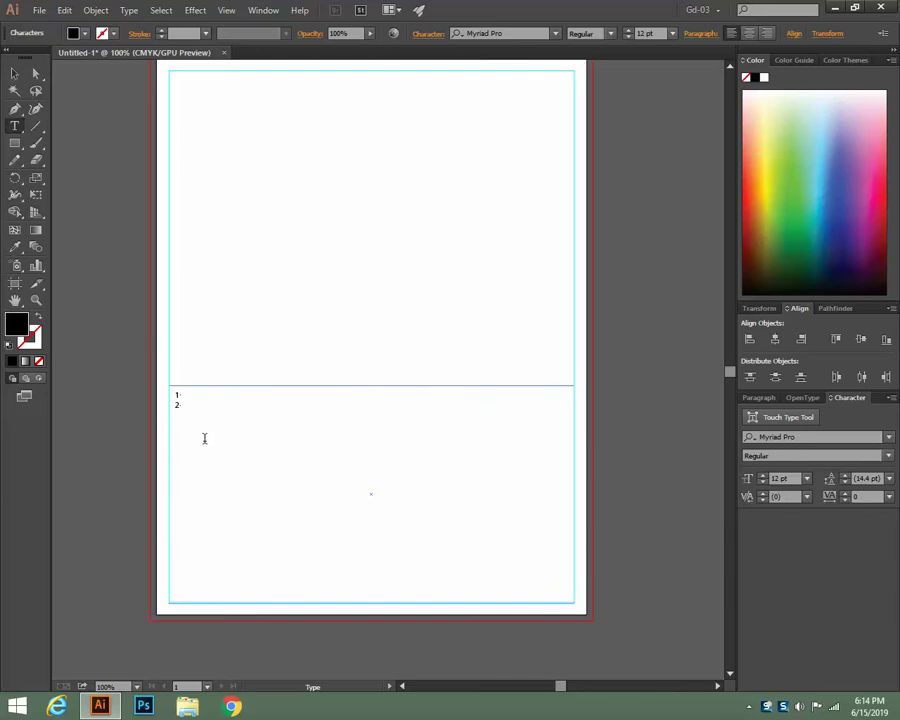
key("BackSpace")
left_click_drag(180, 394, 164, 394)
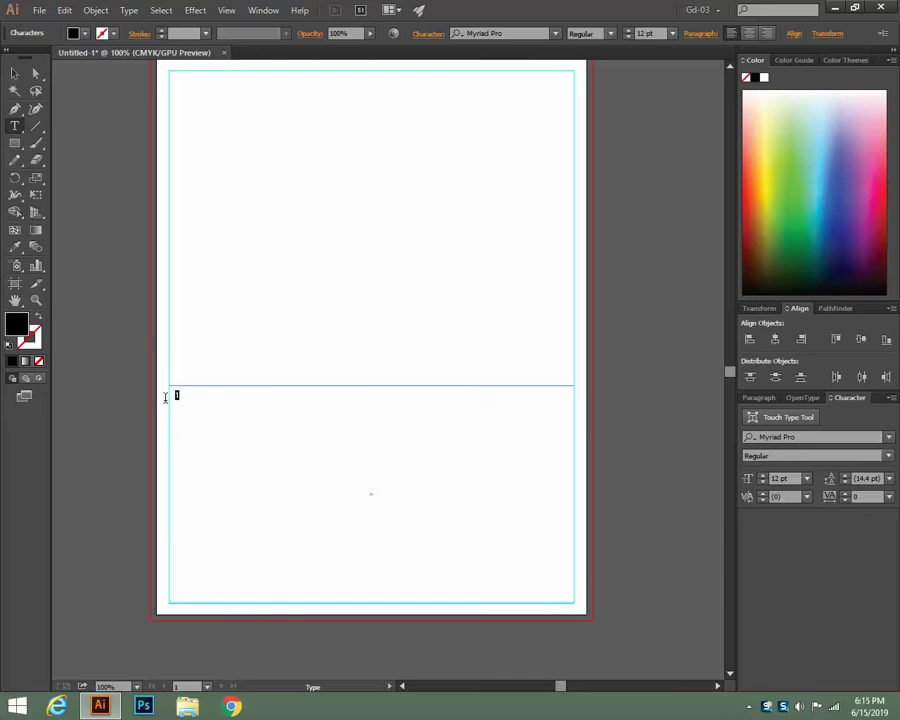
left_click(672, 34)
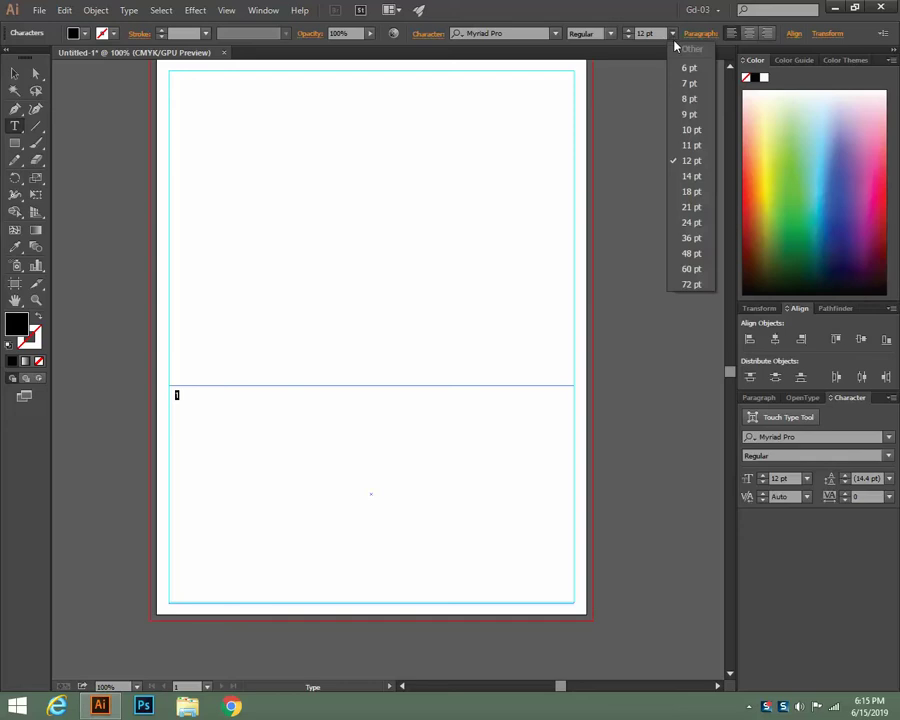
Set the 1 to 24 pt, then step it up to 30 pt
left_click(684, 224)
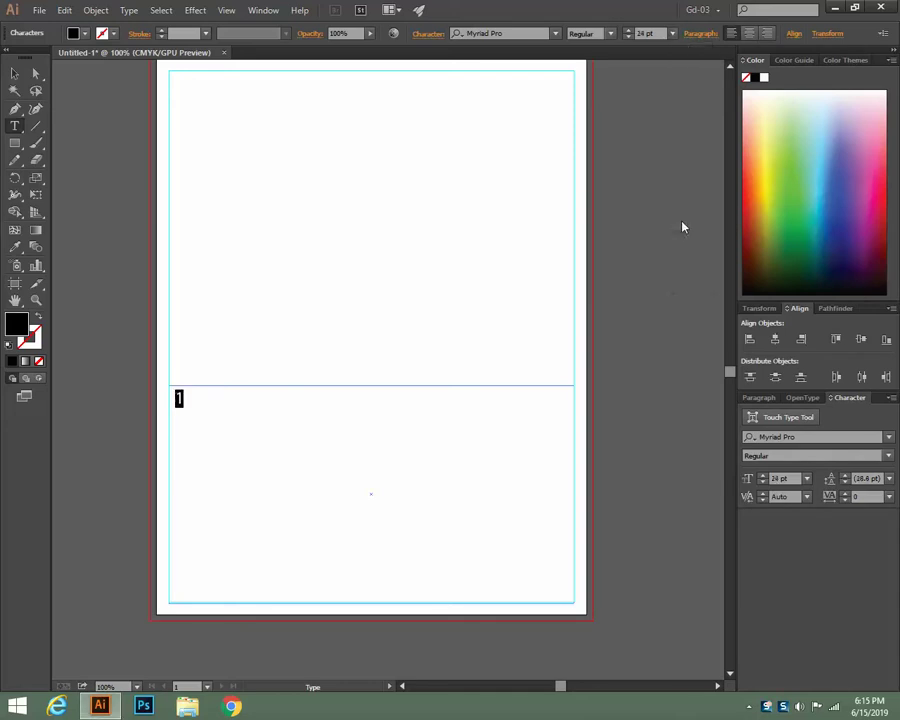
left_click(629, 33)
left_click(629, 33)
left_click(629, 33)
left_click(629, 33)
left_click(629, 33)
left_click(629, 33)
Try Lucida Bright, Impact, Franklin Gothic Heavy and Copperplate Gothic Bold on the 1
left_click(889, 438)
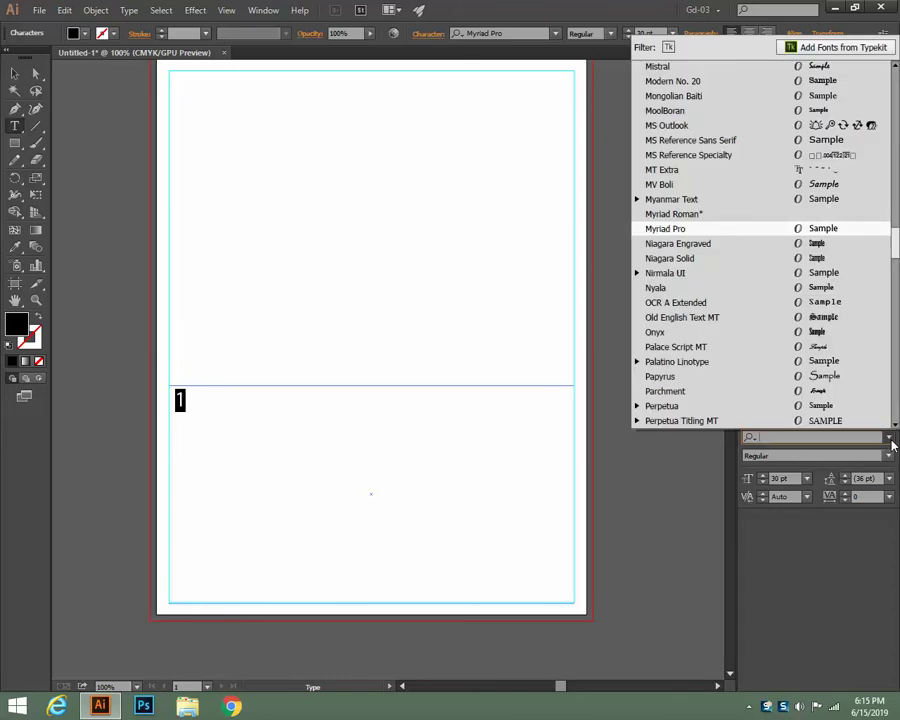
scroll(755, 238, "up", 7)
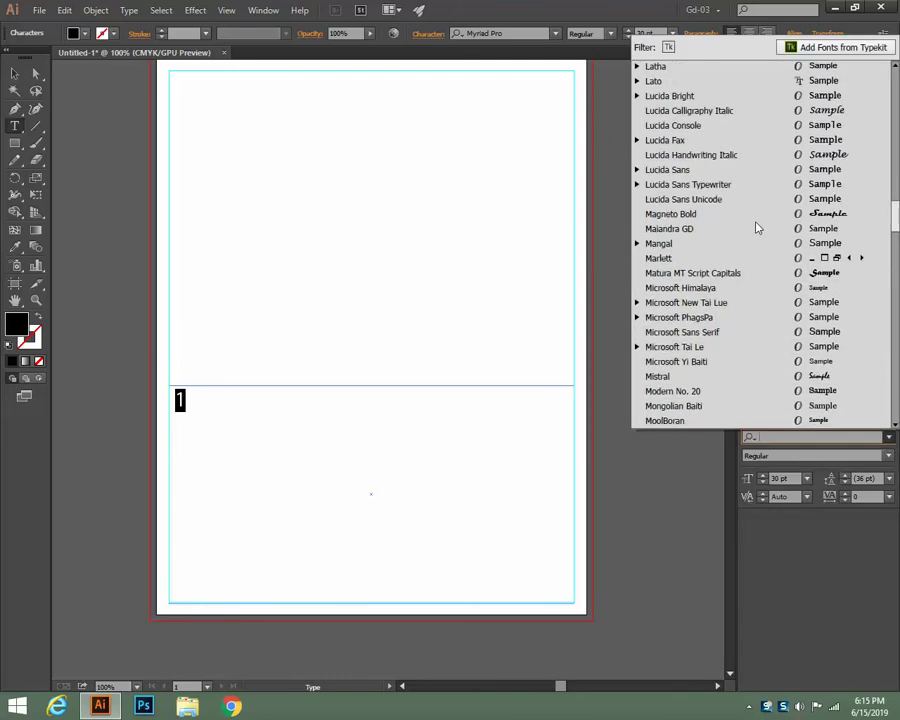
left_click(760, 95)
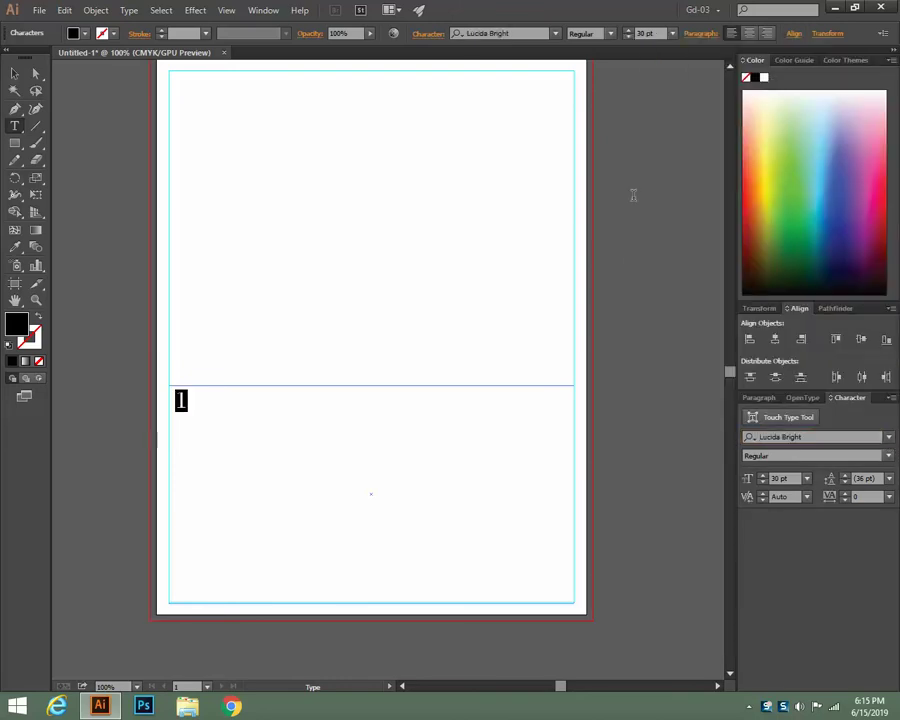
left_click(889, 440)
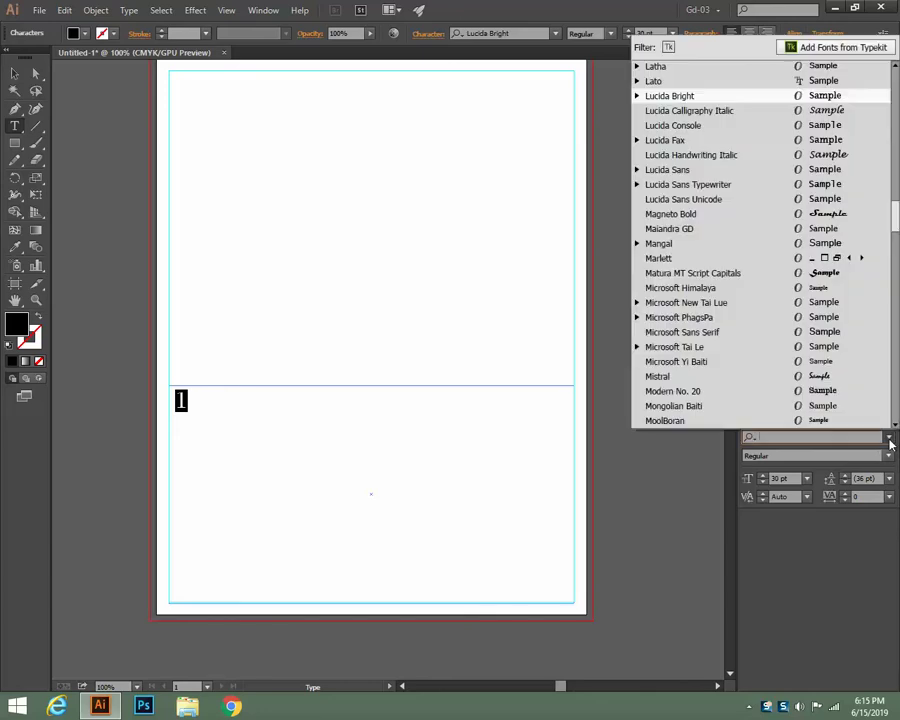
scroll(692, 324, "up", 9)
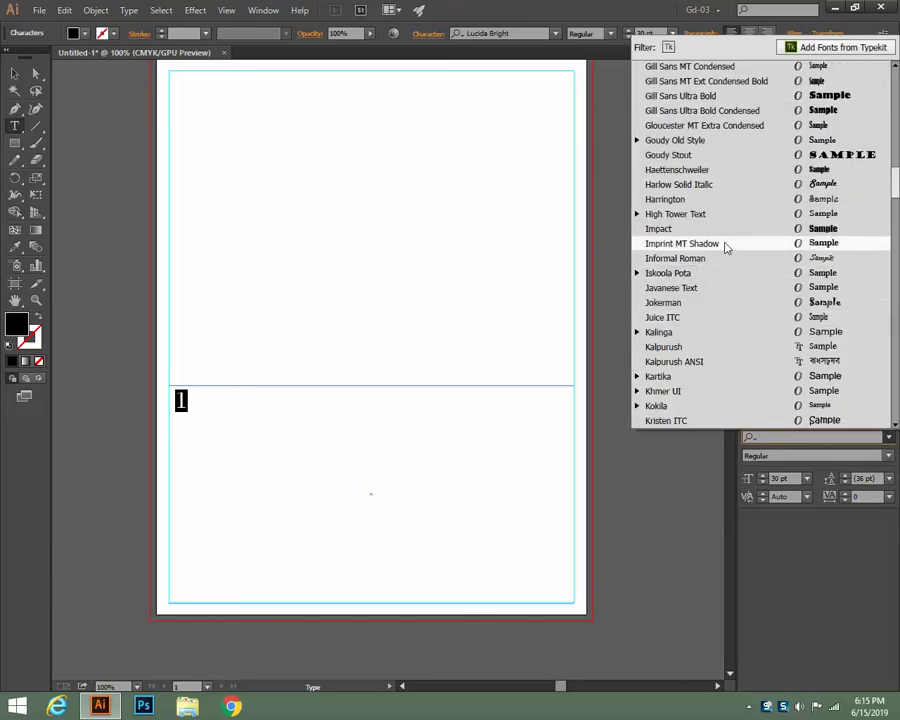
left_click(725, 230)
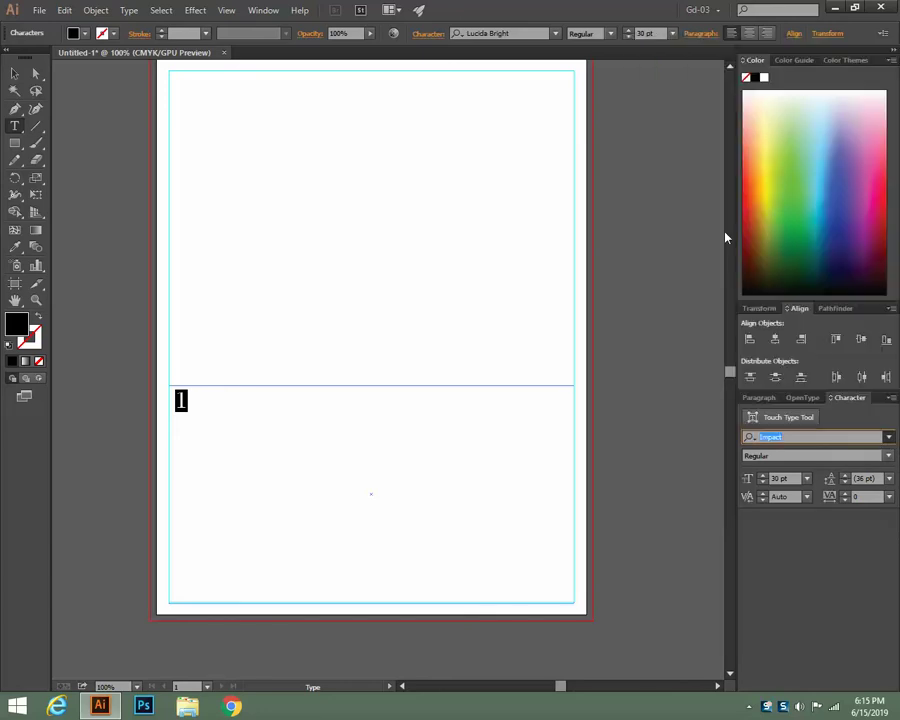
left_click(888, 437)
scroll(725, 335, "up", 4)
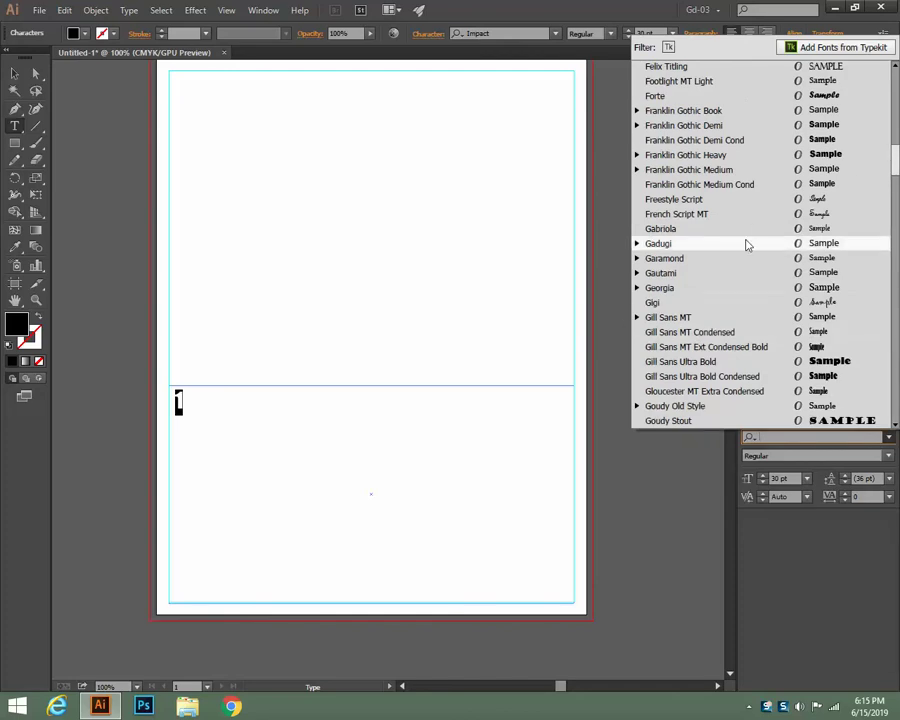
left_click(755, 155)
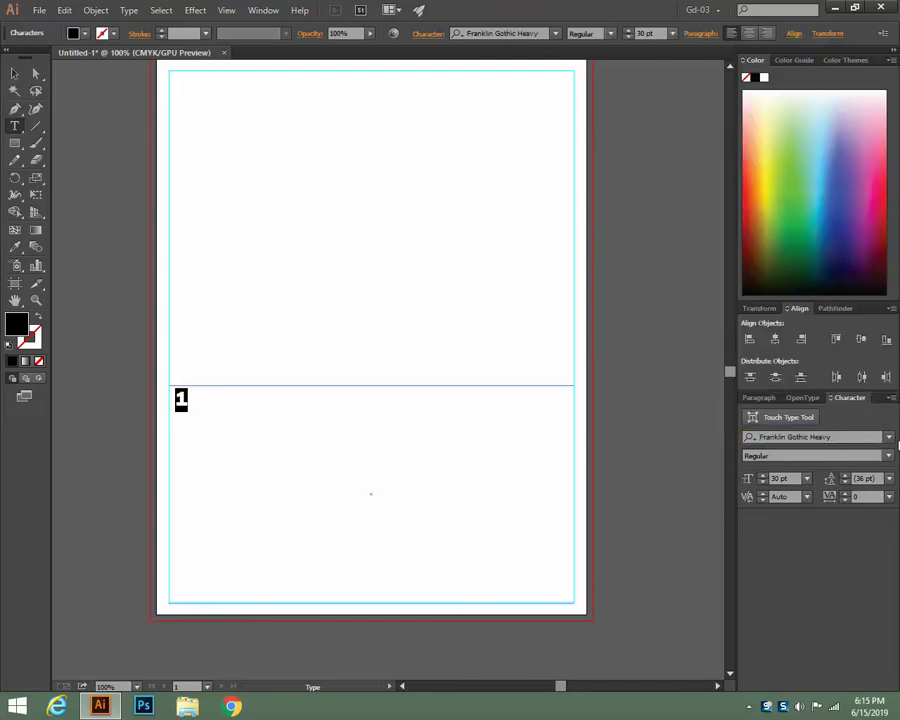
left_click(889, 438)
scroll(735, 287, "up", 6)
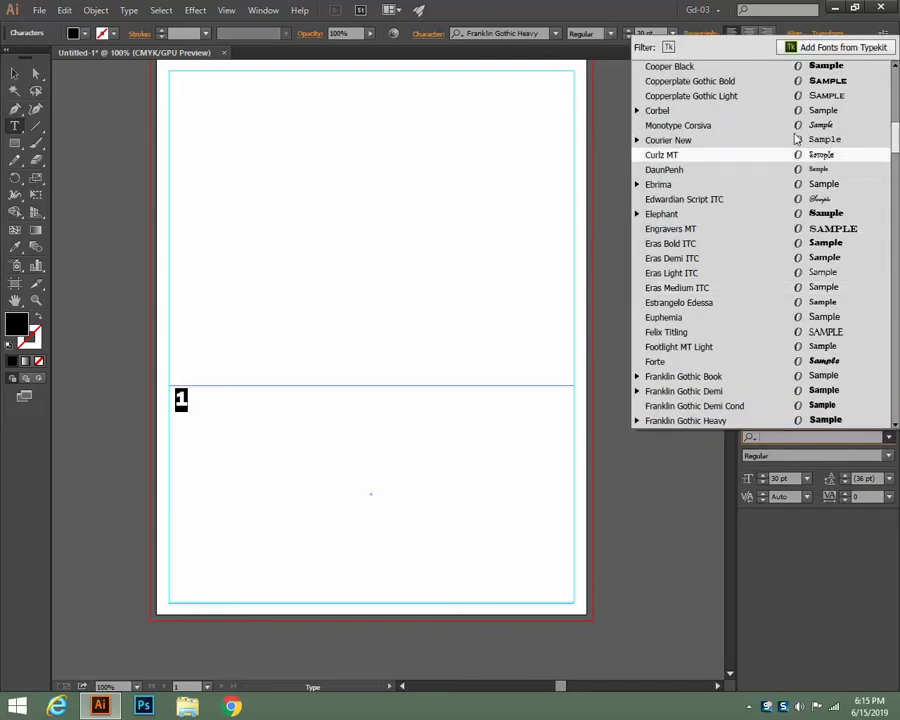
left_click(760, 81)
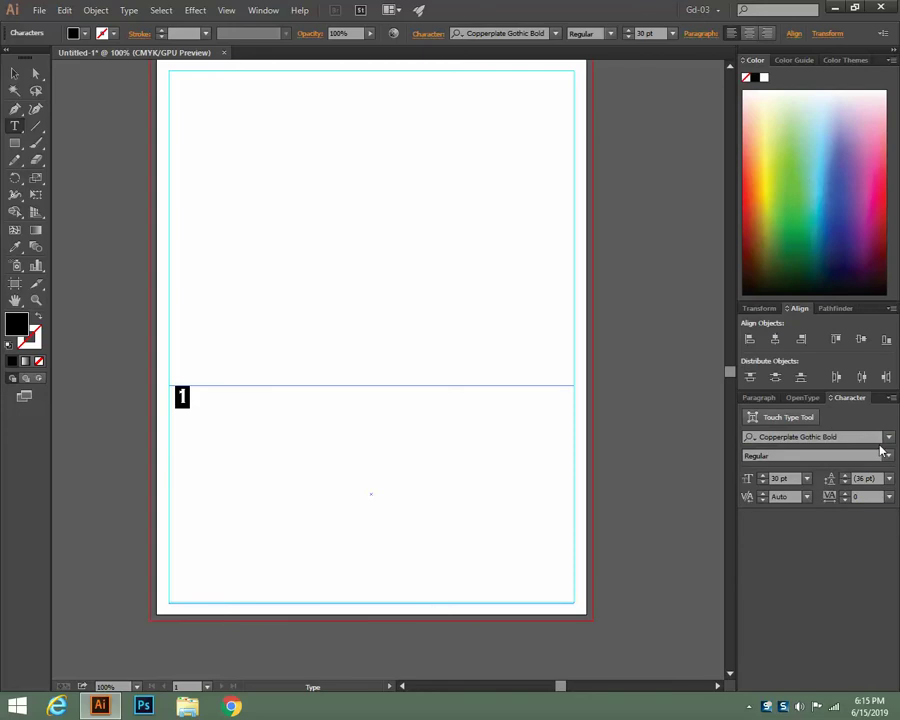
Set the 1 to Arial Bold
left_click(889, 437)
scroll(755, 400, "up", 7)
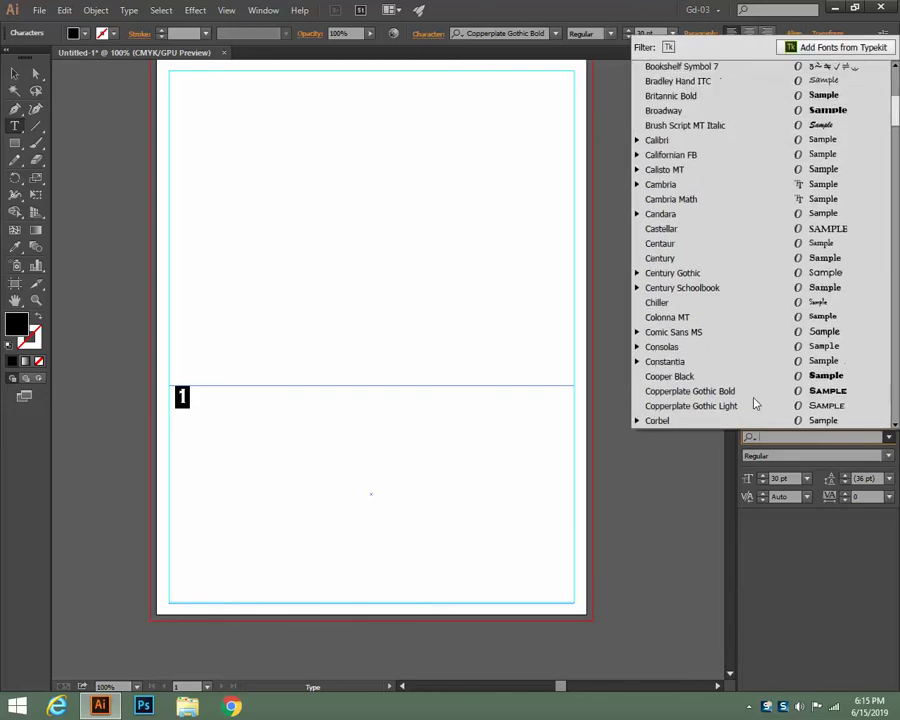
scroll(755, 402, "up", 4)
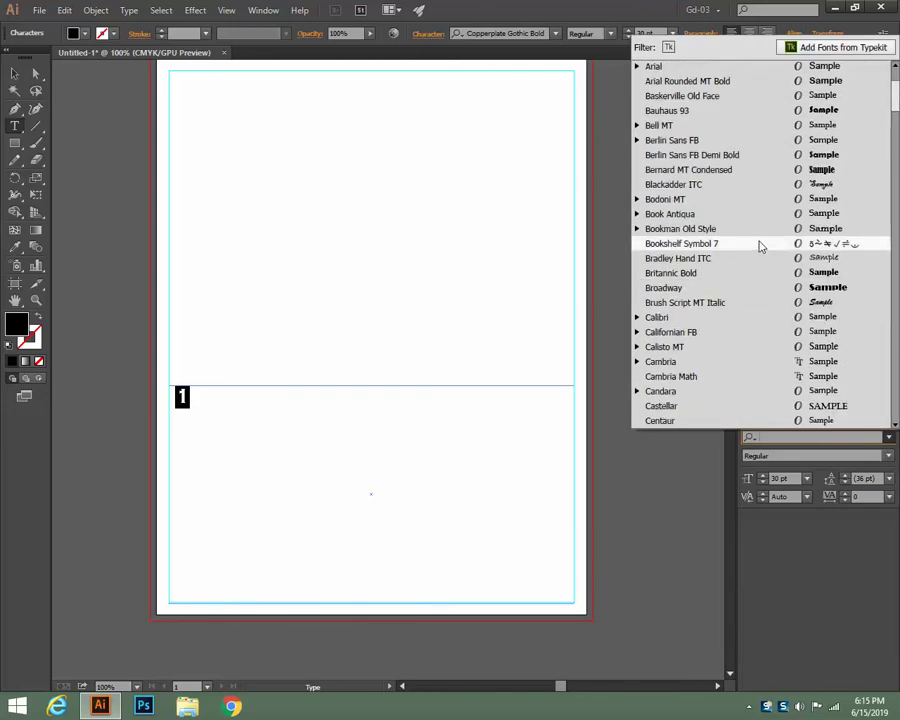
scroll(762, 177, "up", 3)
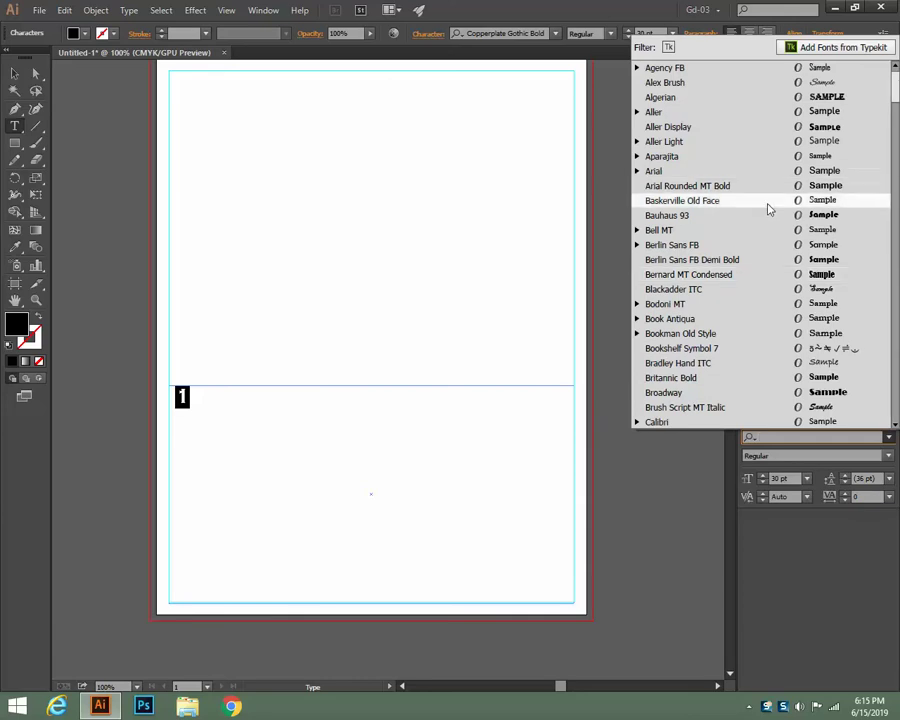
left_click(667, 172)
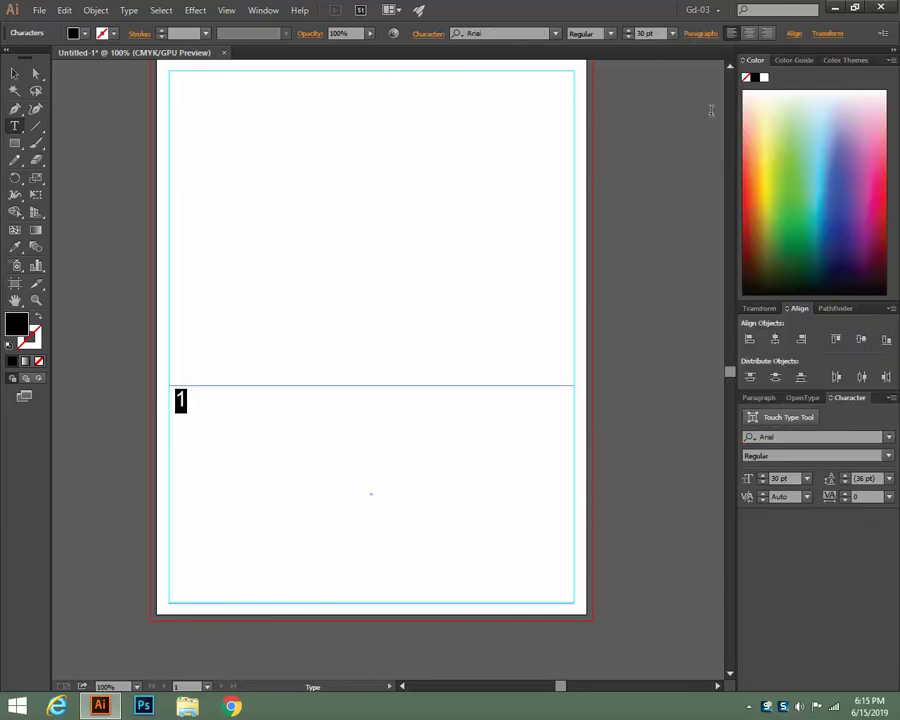
left_click(885, 457)
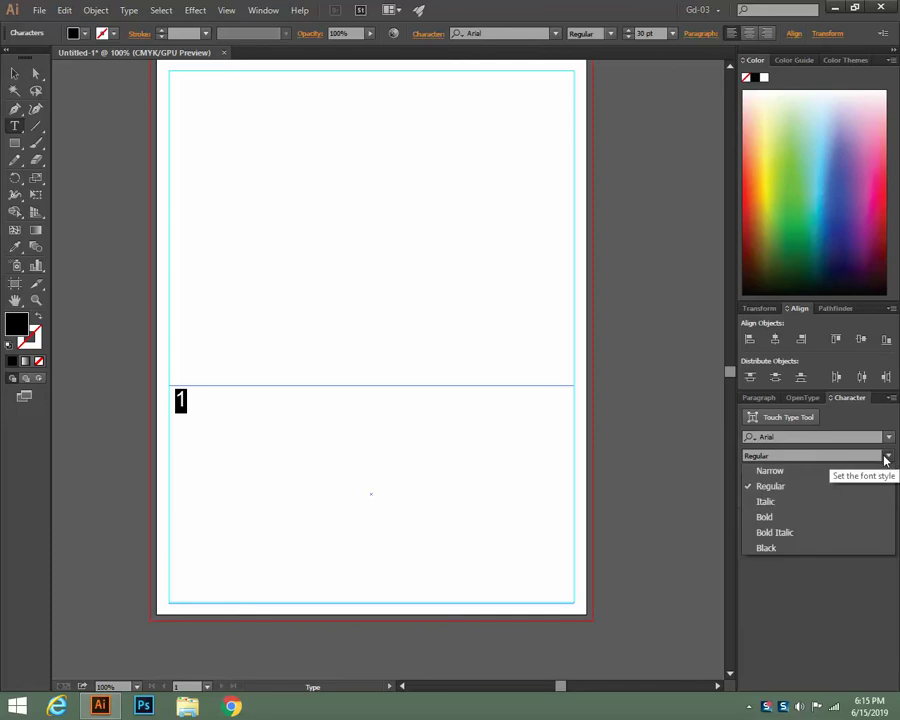
left_click(812, 517)
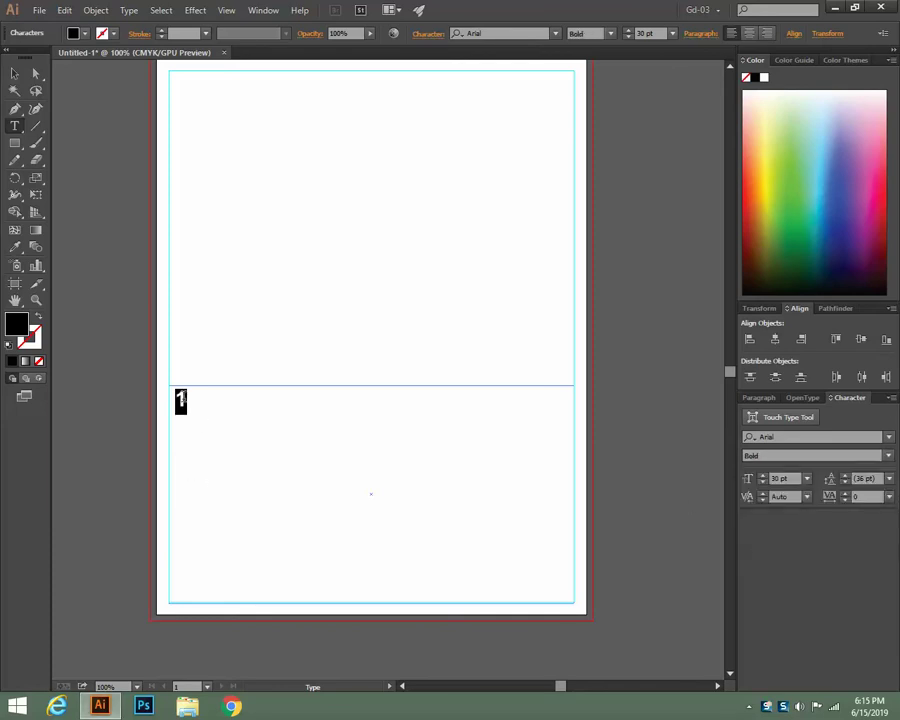
key("Right")
Type dates 2 through 10 into successive tab-separated columns
key("Tab")
type("2")
key("Tab")
type("3")
key("Tab")
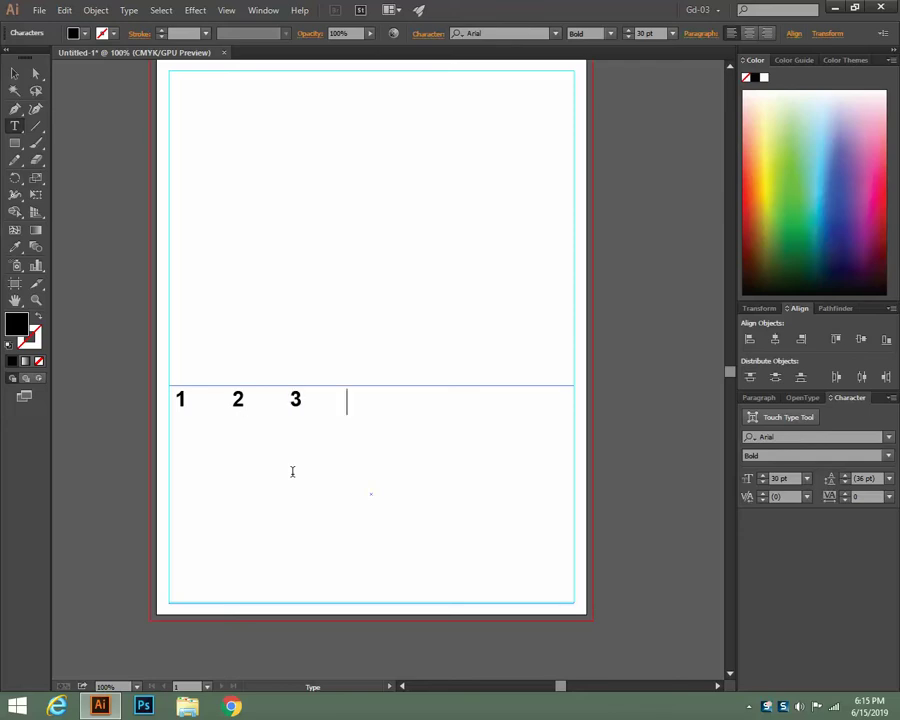
type("4")
key("Tab")
type("5")
key("Tab")
type("6")
key("Tab")
type("7")
key("Tab")
type("8")
key("Tab")
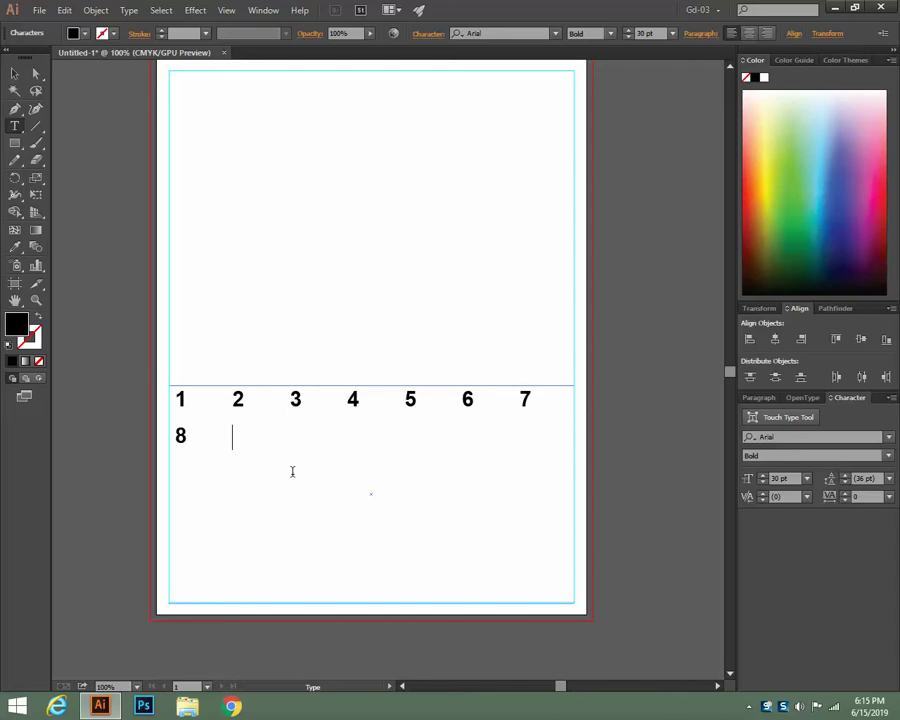
type("9")
key("Tab")
type("10")
Undo the mistyped numbers and retype dates 2, 3 and 4 after the 1
key("Tab")
type("1")
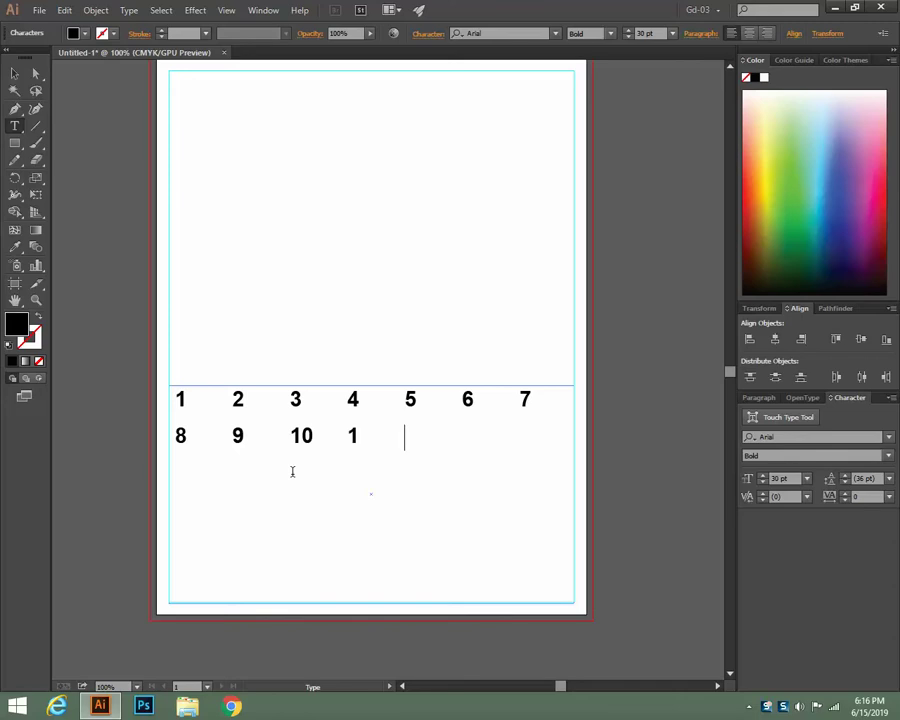
key("ctrl+z")
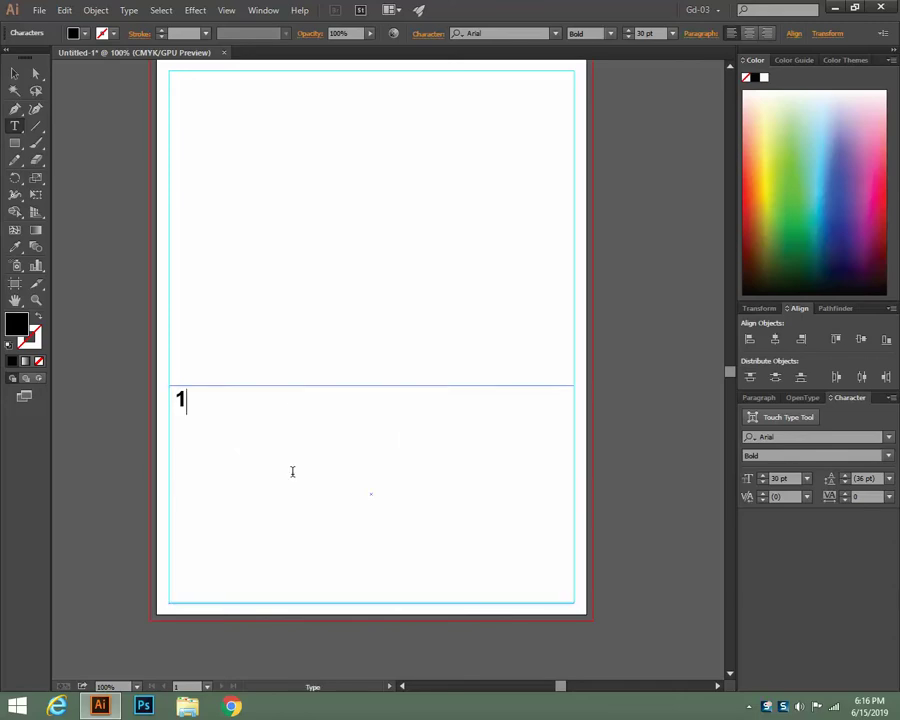
key("Tab")
type("2")
key("Tab")
type("2")
key("BackSpace")
key("BackSpace")
type("2")
key("BackSpace")
type("3")
key("Tab")
type("4")
key("Tab")
Type dates 5 through 31, starting new rows at 15 and 22, then exit editing
type("5\t6")
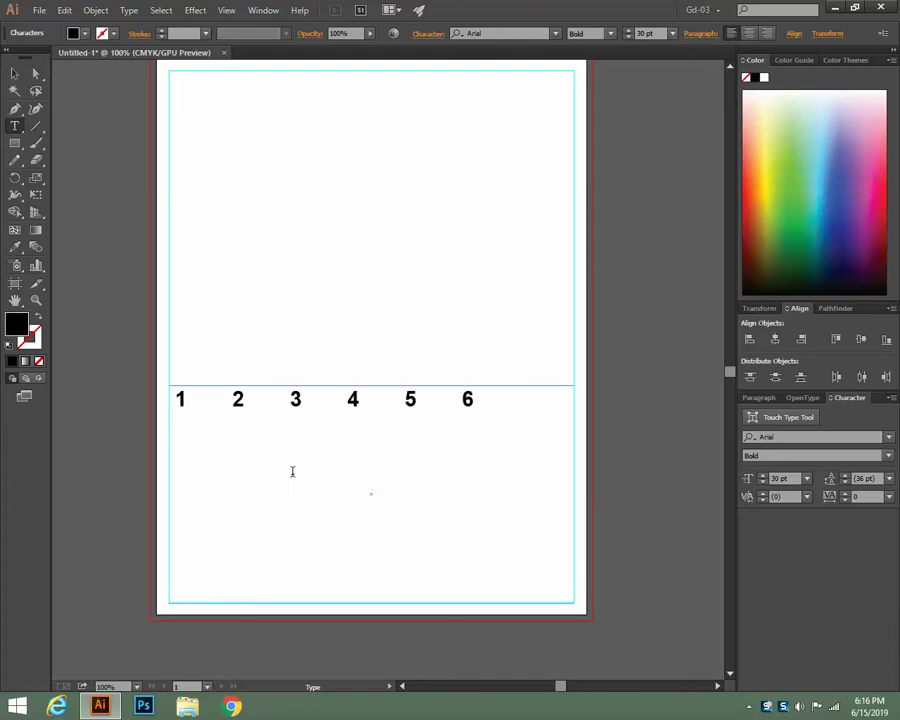
type("\t7 8\t9\t10\t11\t121\t3")
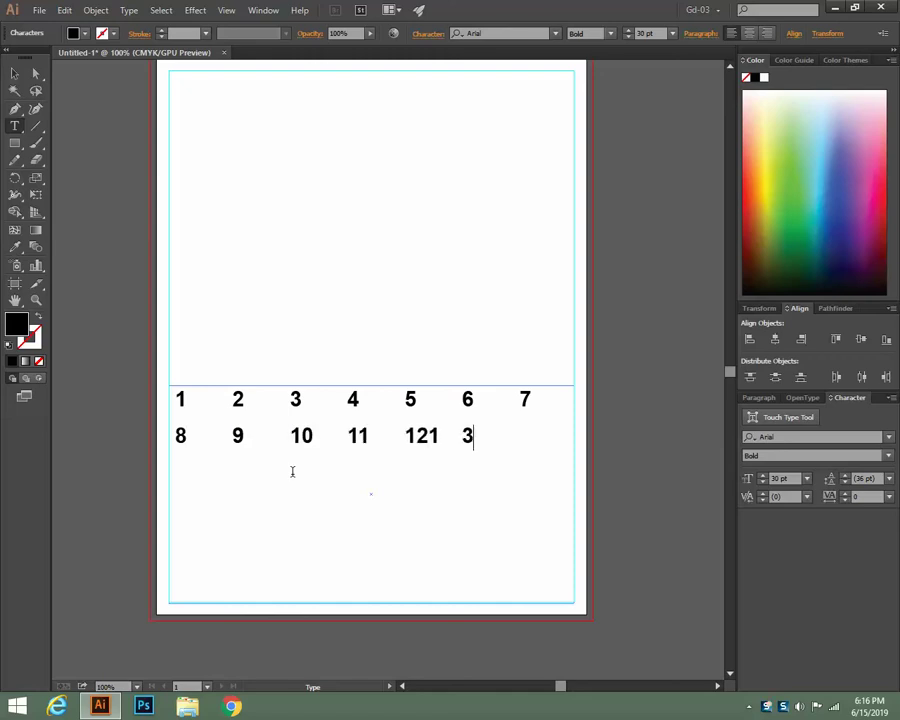
key("BackSpace")
key("BackSpace")
type("13\t14")
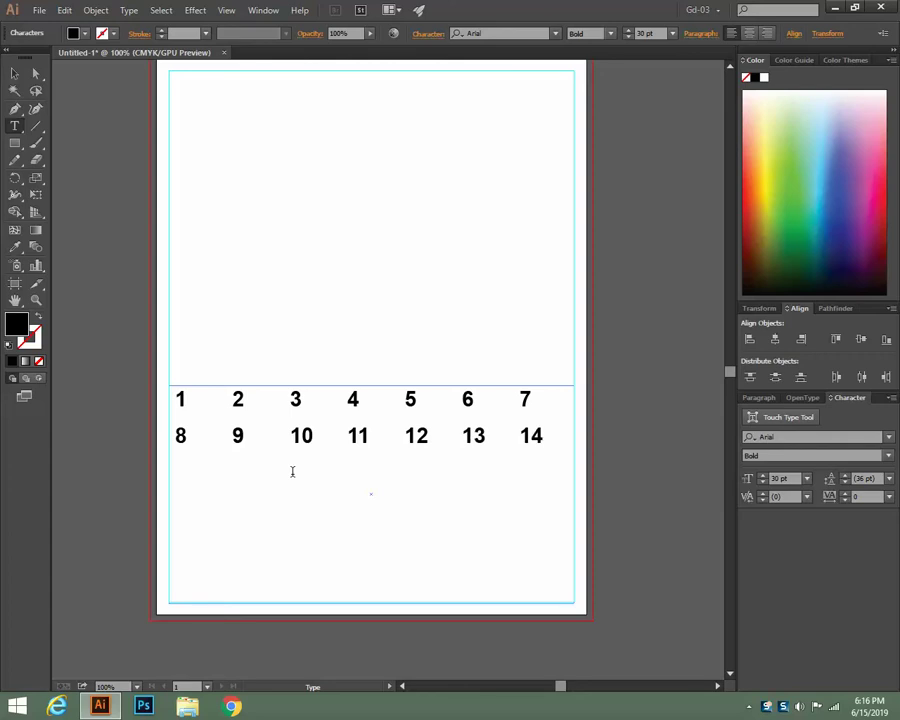
key("Return")
type("15\t16\t17\t18\t1")
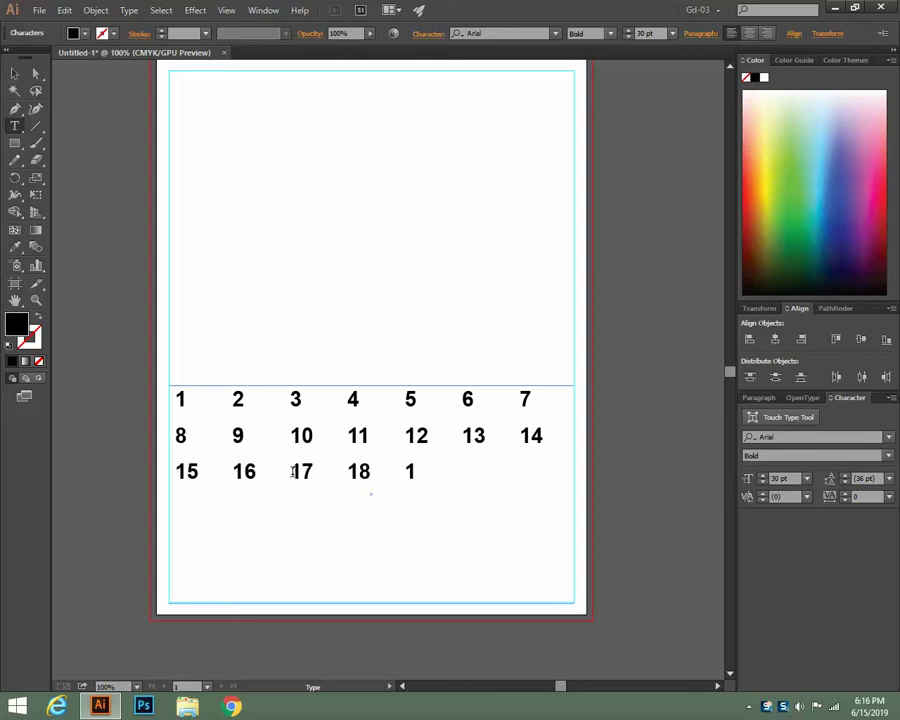
type("9\t20\t21")
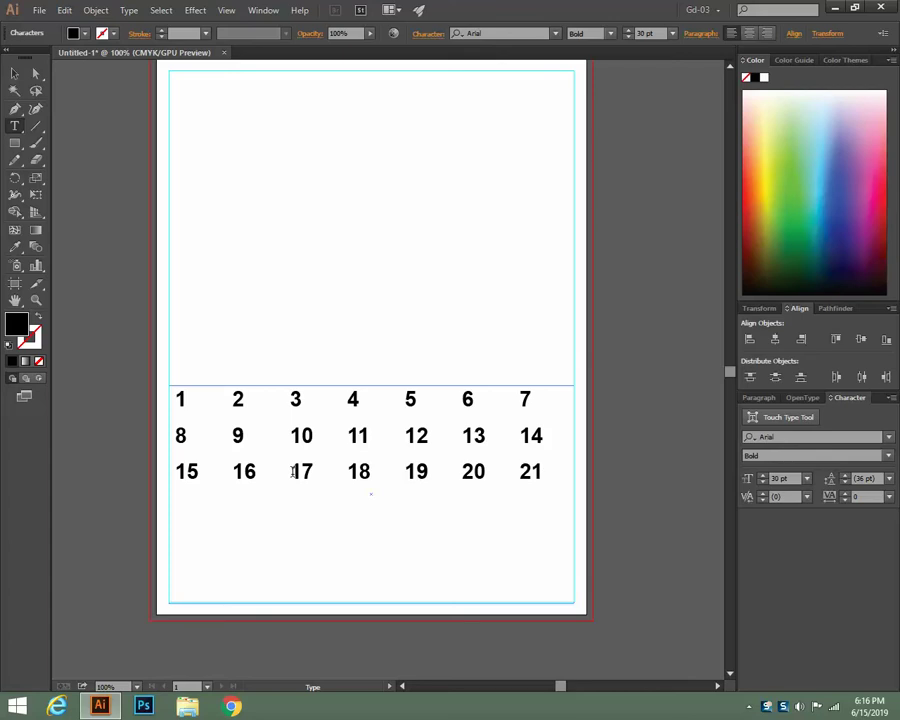
key("Return")
type("22\t23\t2")
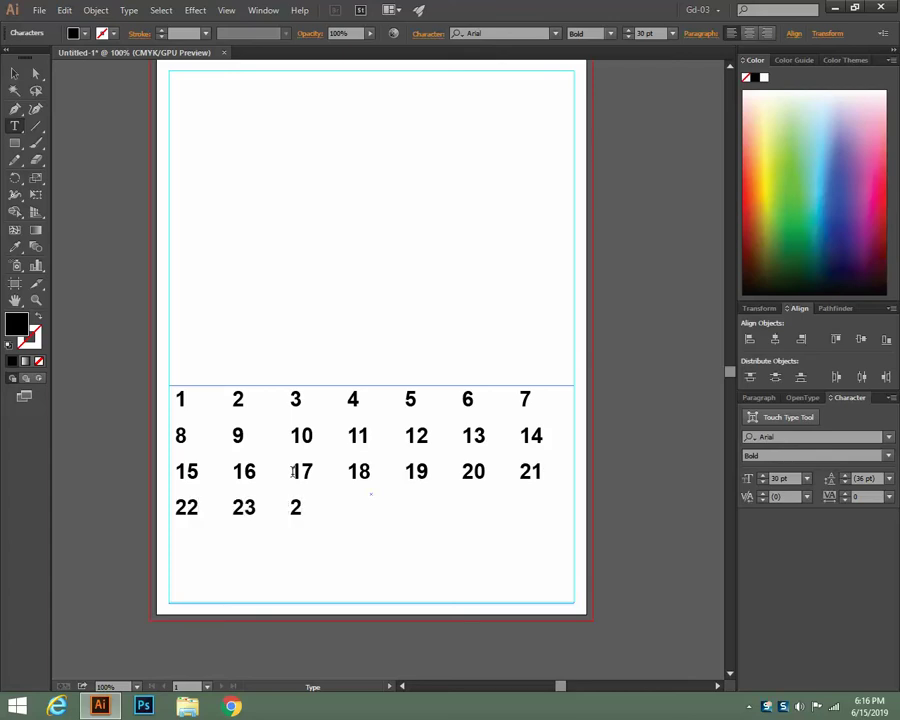
type("4\t25\t26\t2")
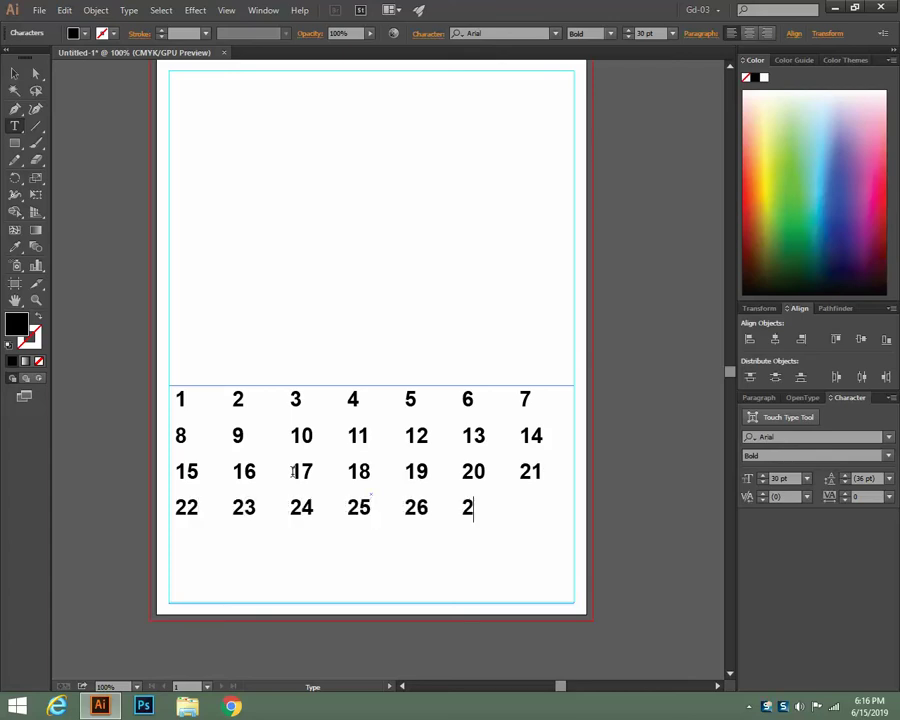
type("7\t28 ")
type("29\t3")
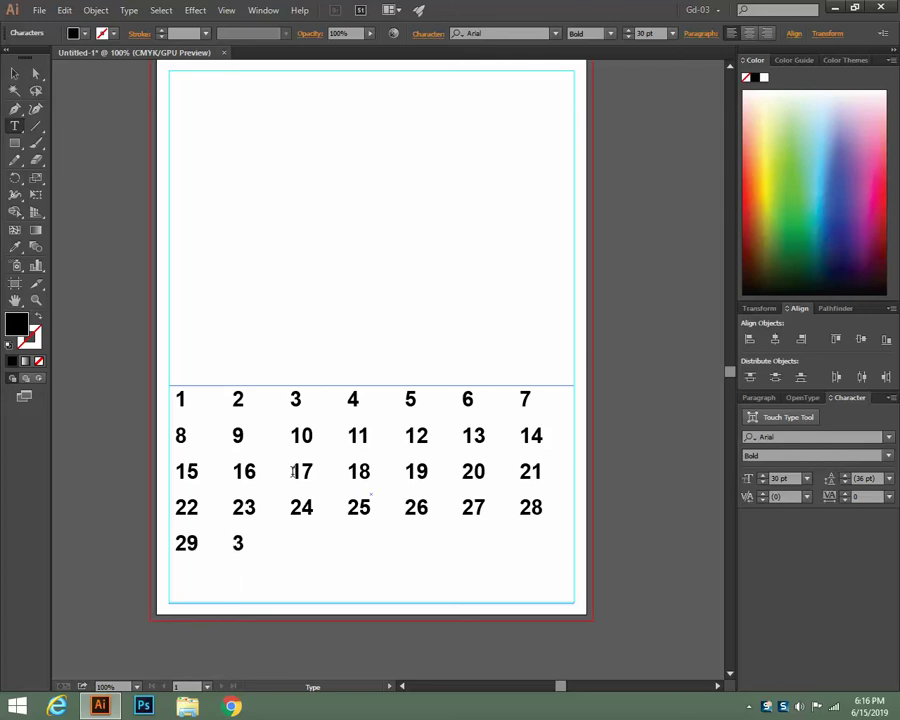
type("0\t31")
key("Escape")
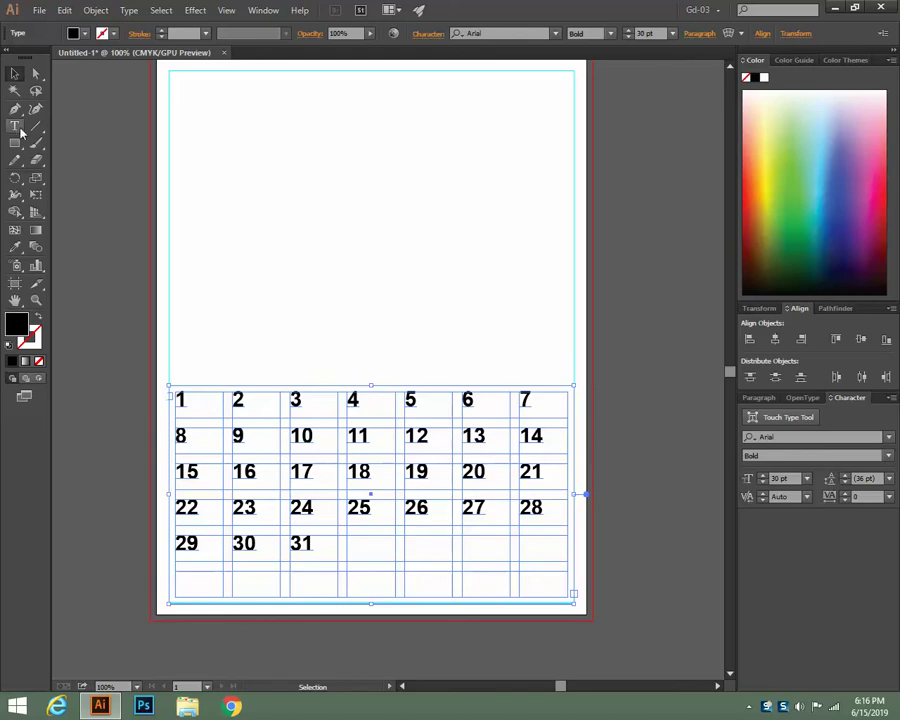
Select all the calendar dates with Ctrl+A and fill them dark navy
left_click(15, 126)
left_click(307, 545)
key("ctrl+a")
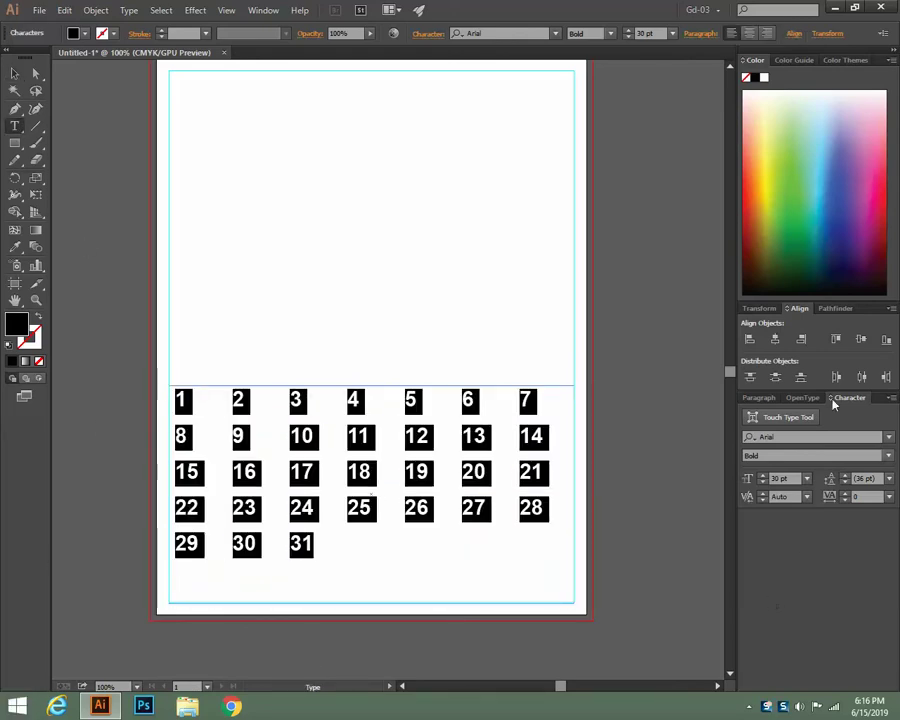
left_click(783, 264)
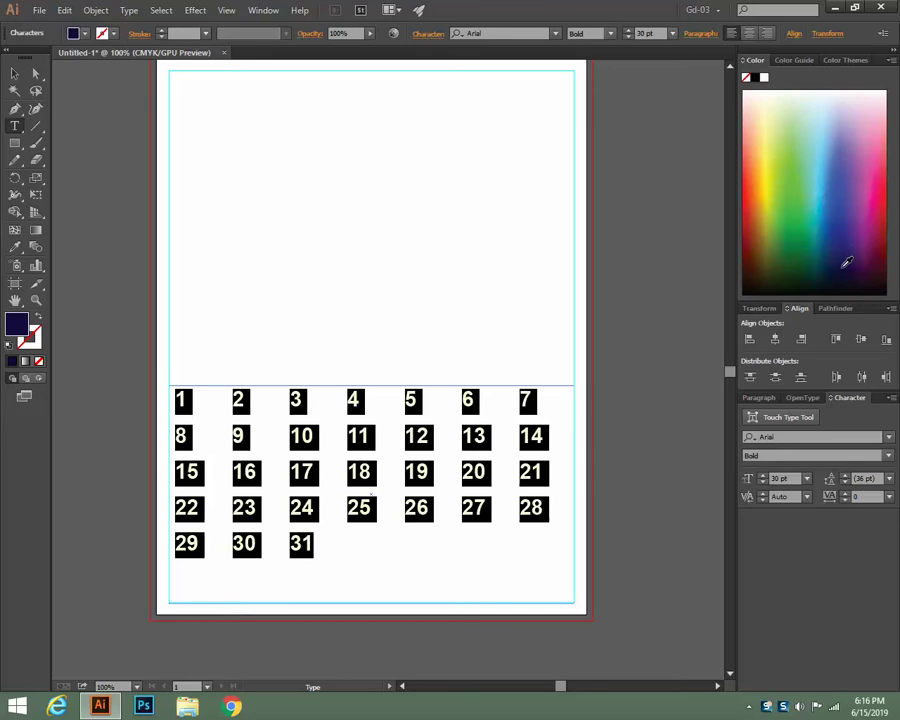
left_click(16, 74)
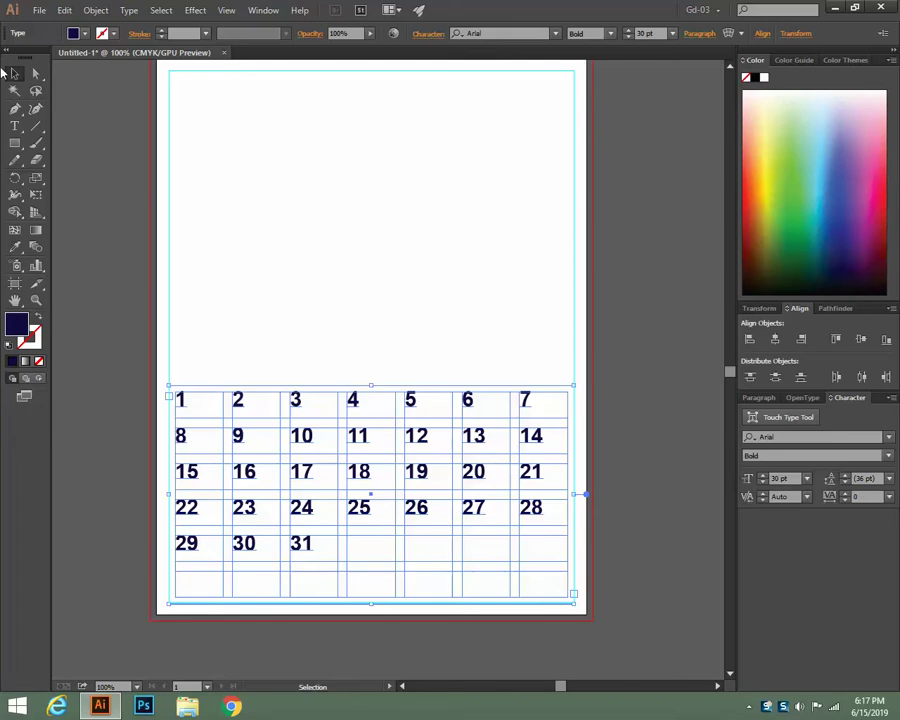
Type SAT, SUN, MON and TUE headings before the first date, each followed by a tab
left_click(15, 126)
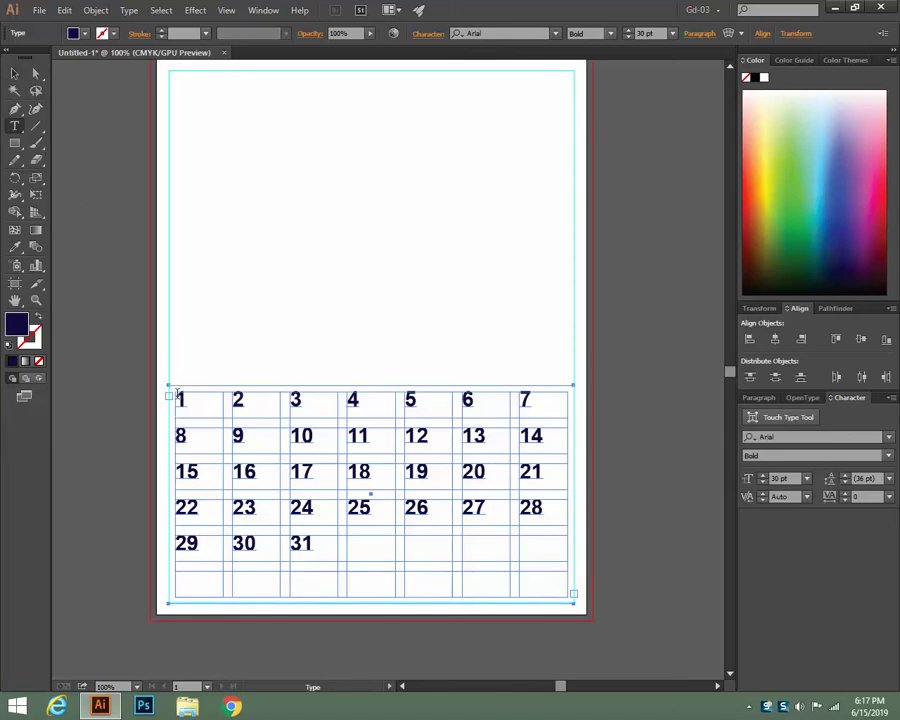
left_click(208, 416)
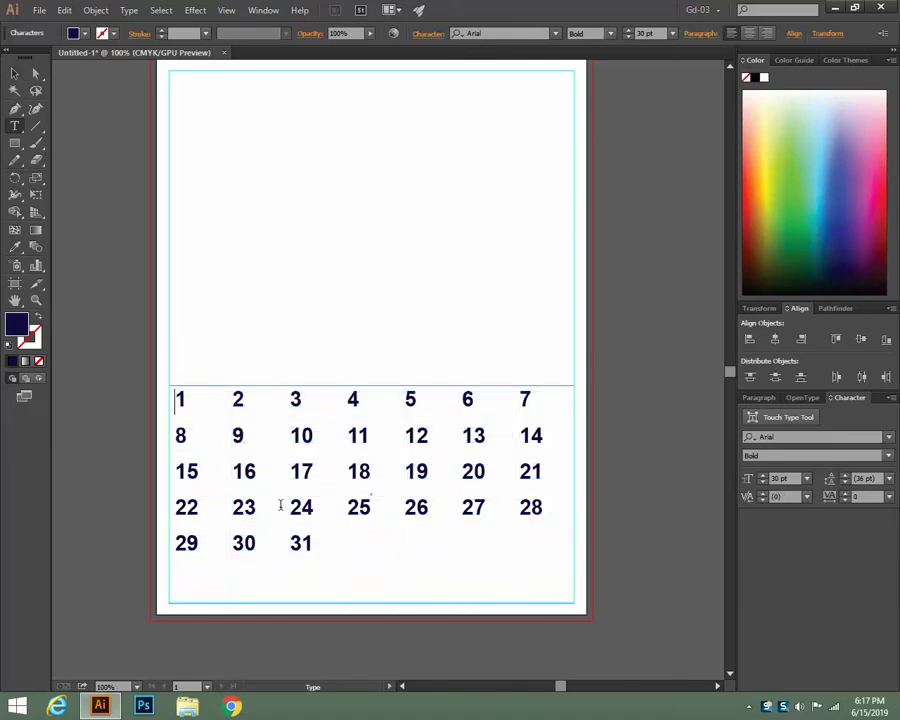
type("SA")
type("T")
key("Tab")
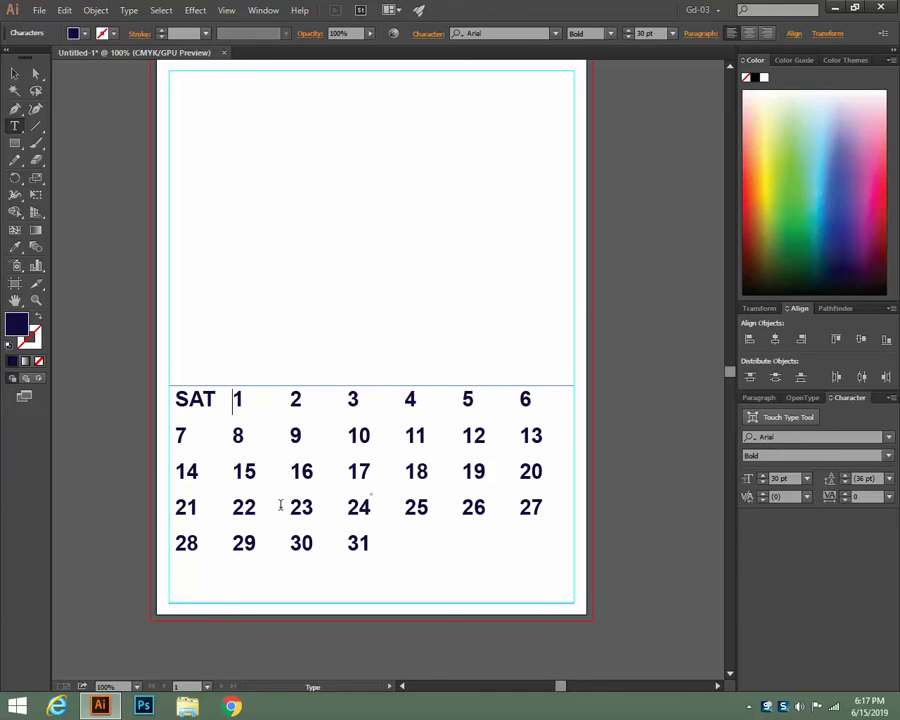
type("SUN")
key("Tab")
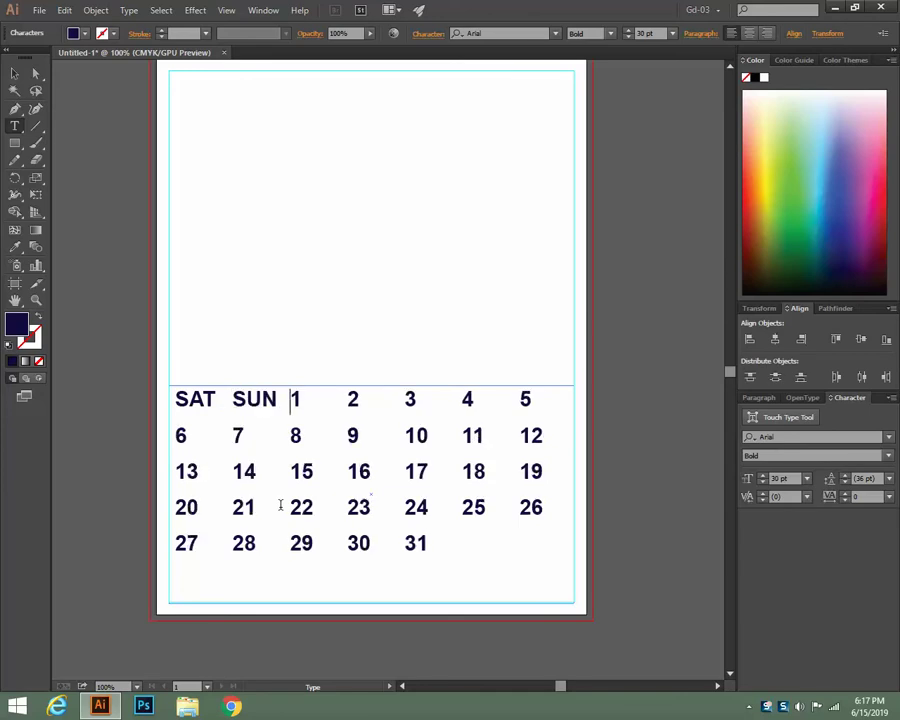
type("MO")
key("Tab")
type("N")
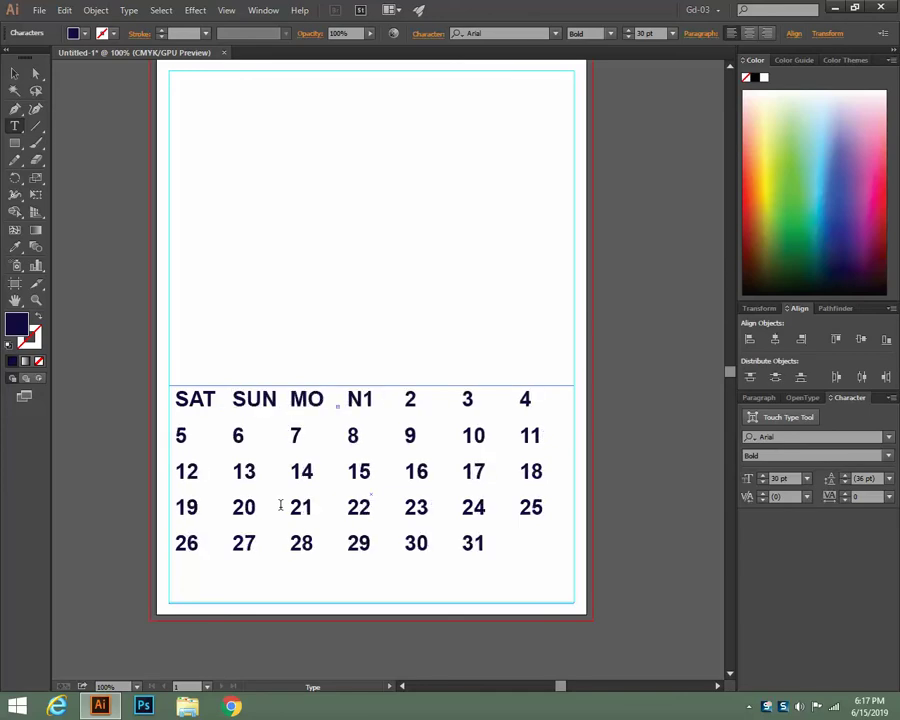
key("Tab")
type("TUE")
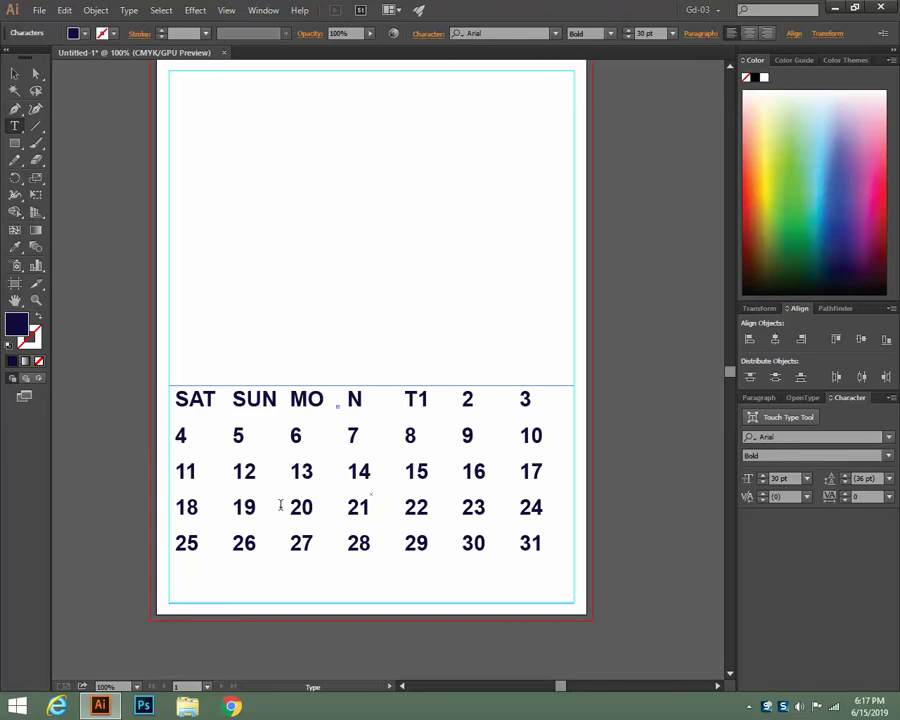
key("Tab")
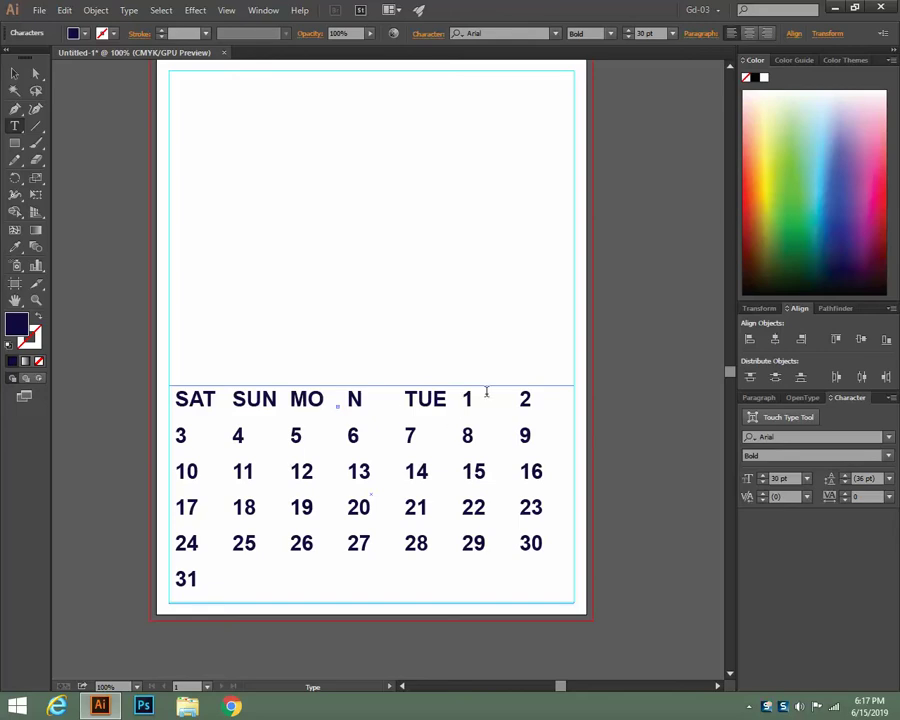
Add the WED, THU and FRI headings and leave text editing
type("WED")
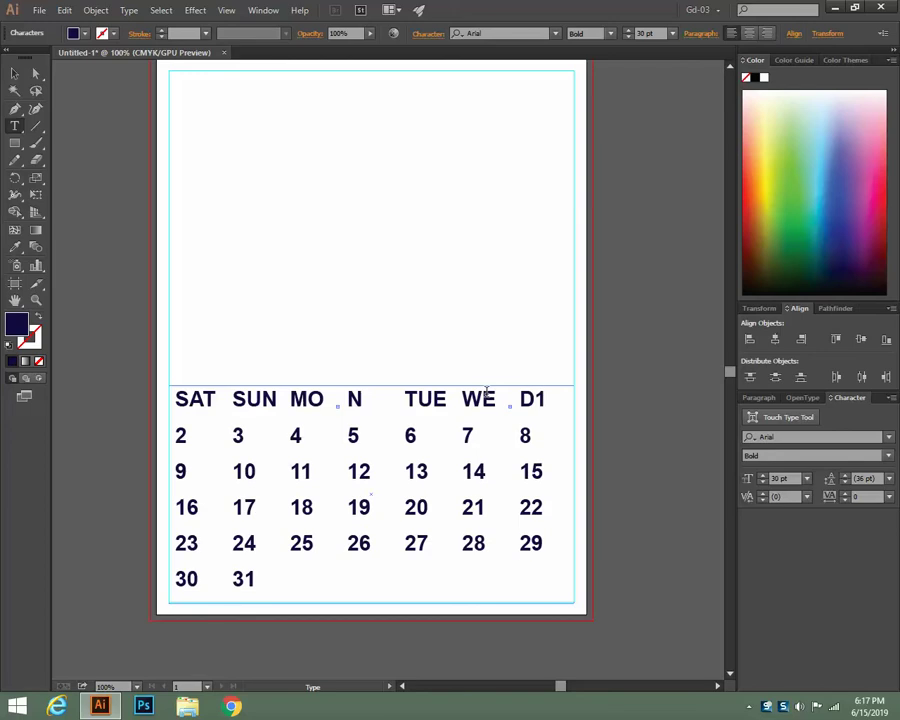
key("Return")
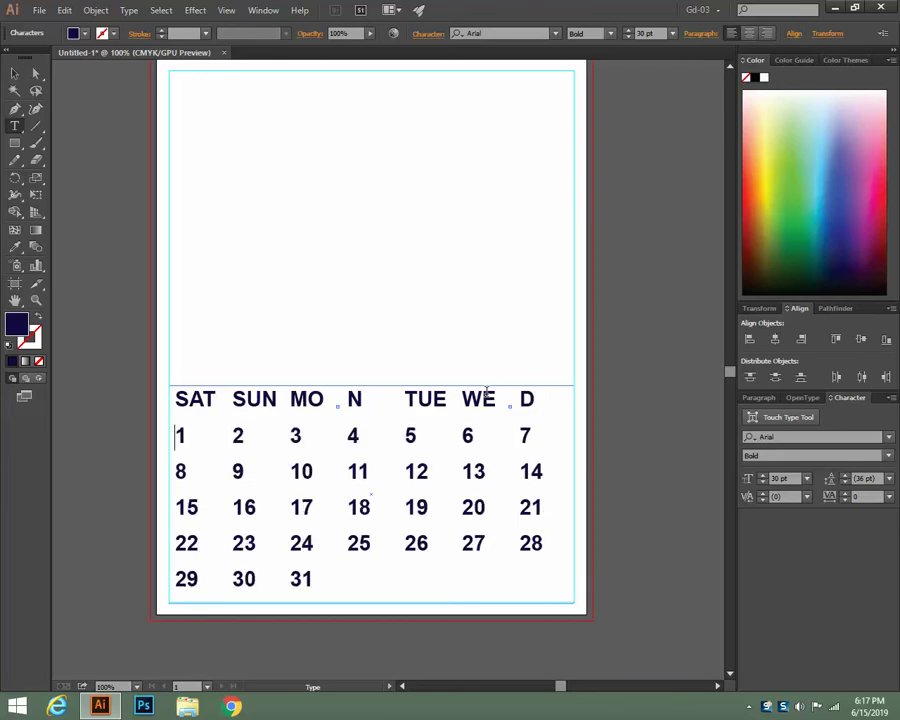
type("THU")
key("Tab")
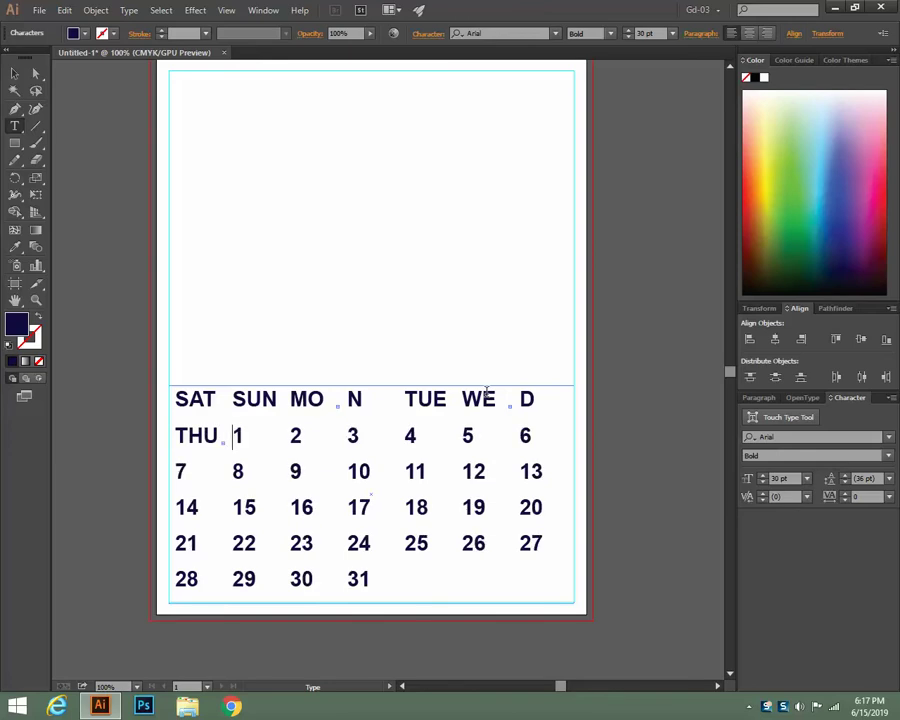
type("FRI")
key("Tab")
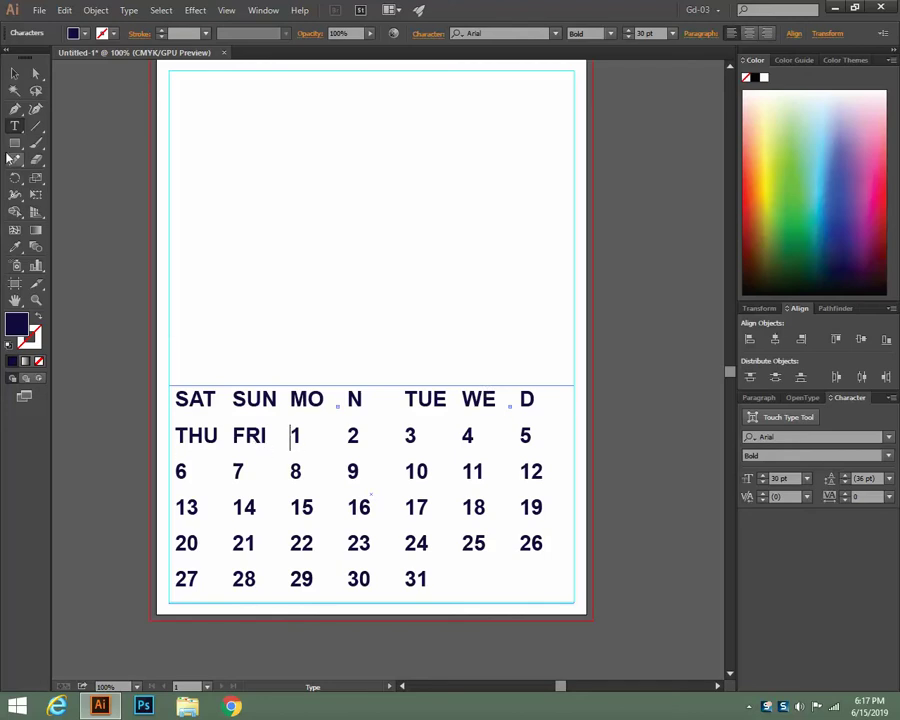
left_click(14, 74)
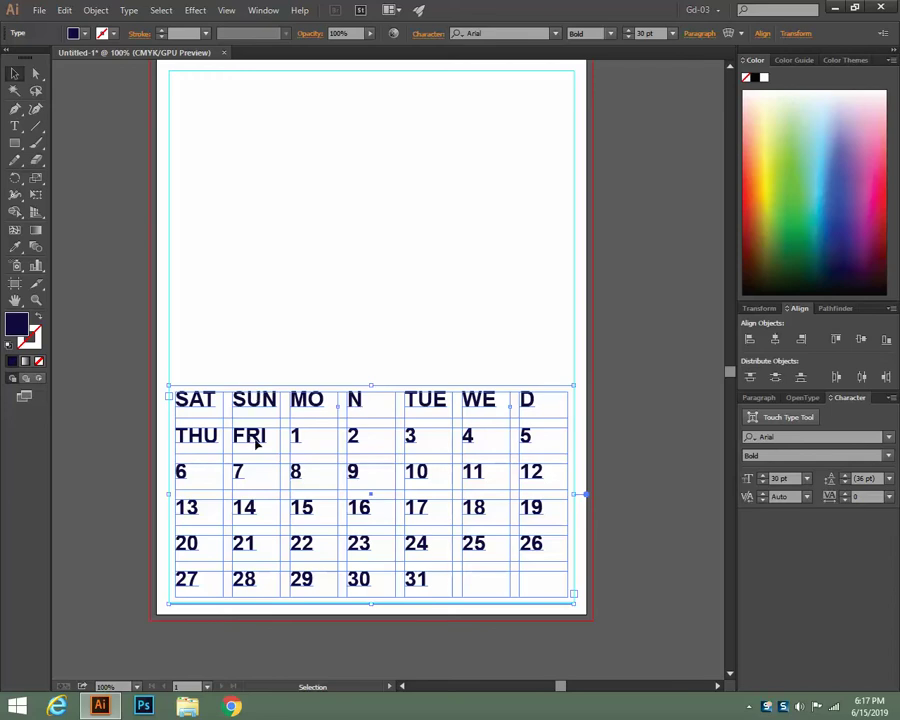
Select the weekday heading text, reduce it to 29 pt, then deselect the calendar
left_click(15, 125)
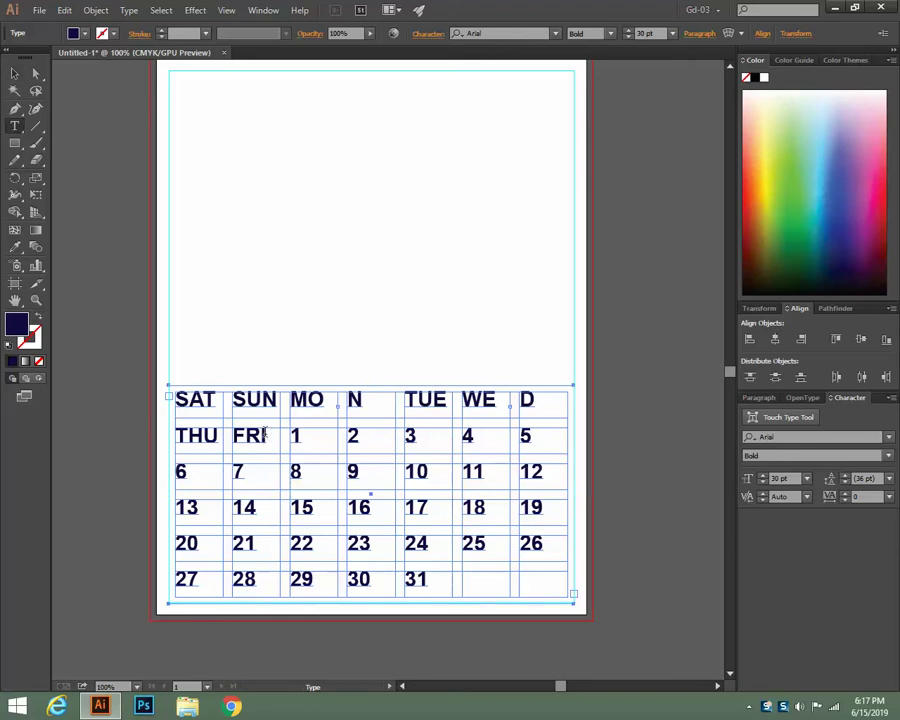
left_click_drag(275, 435, 166, 399)
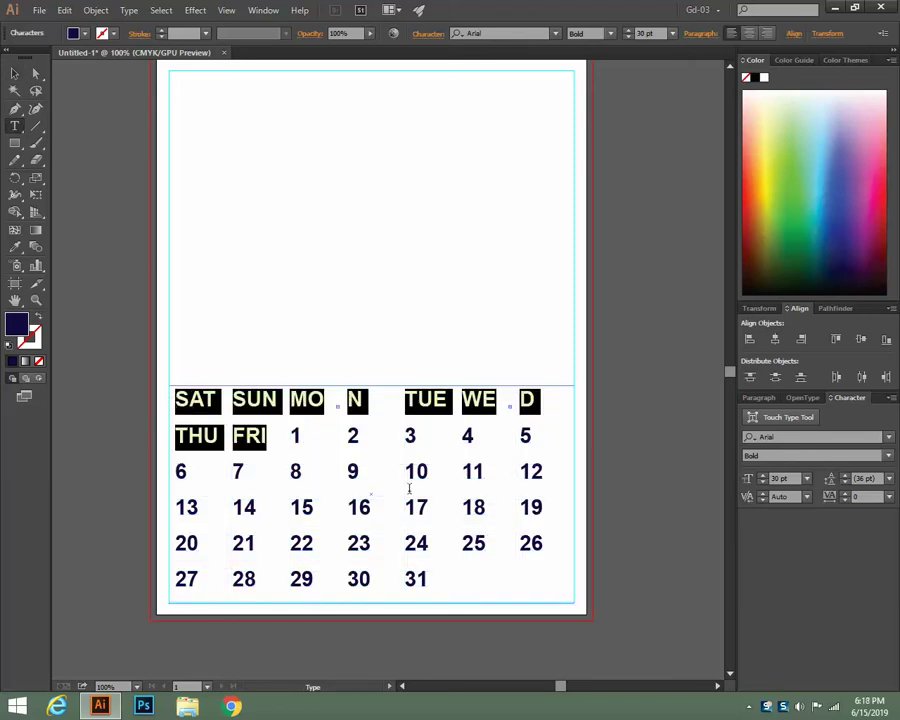
left_click(627, 38)
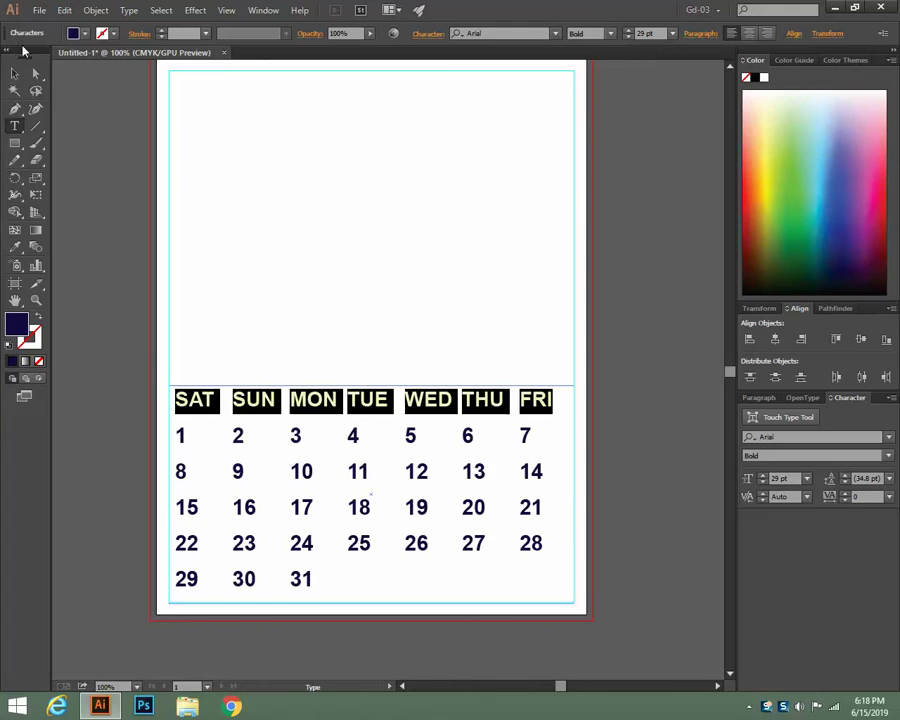
left_click(15, 73)
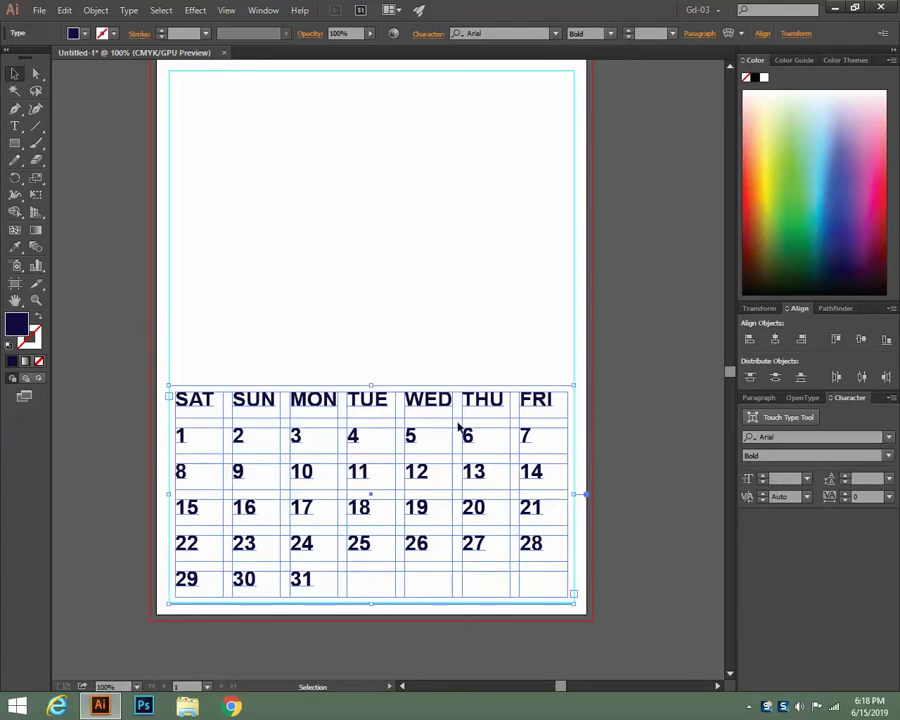
left_click(640, 497)
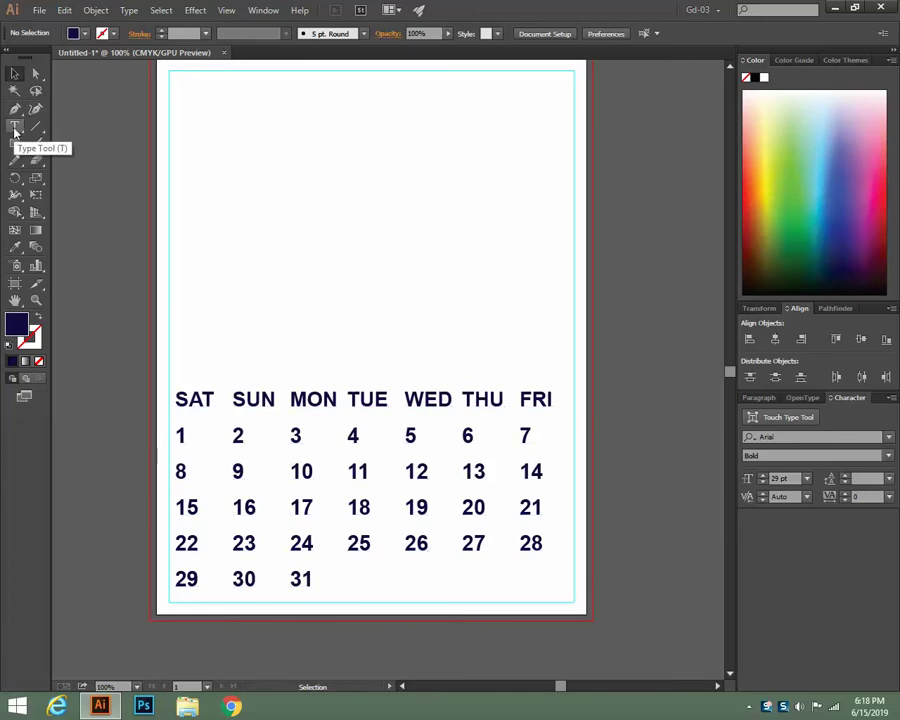
Select the calendar frame and apply Align Center in the Paragraph settings
left_click(264, 400)
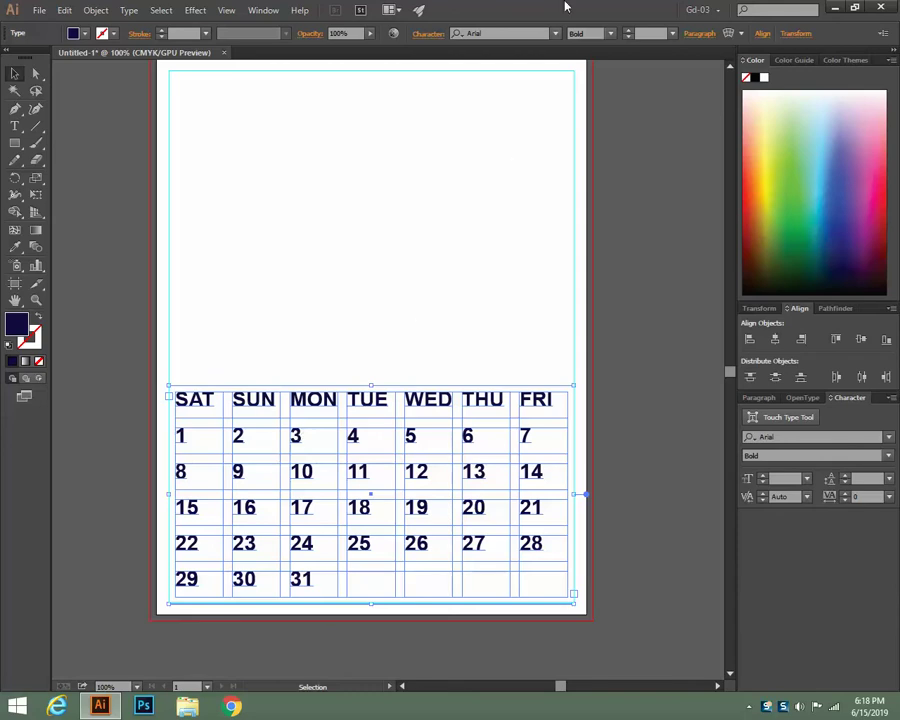
left_click(764, 400)
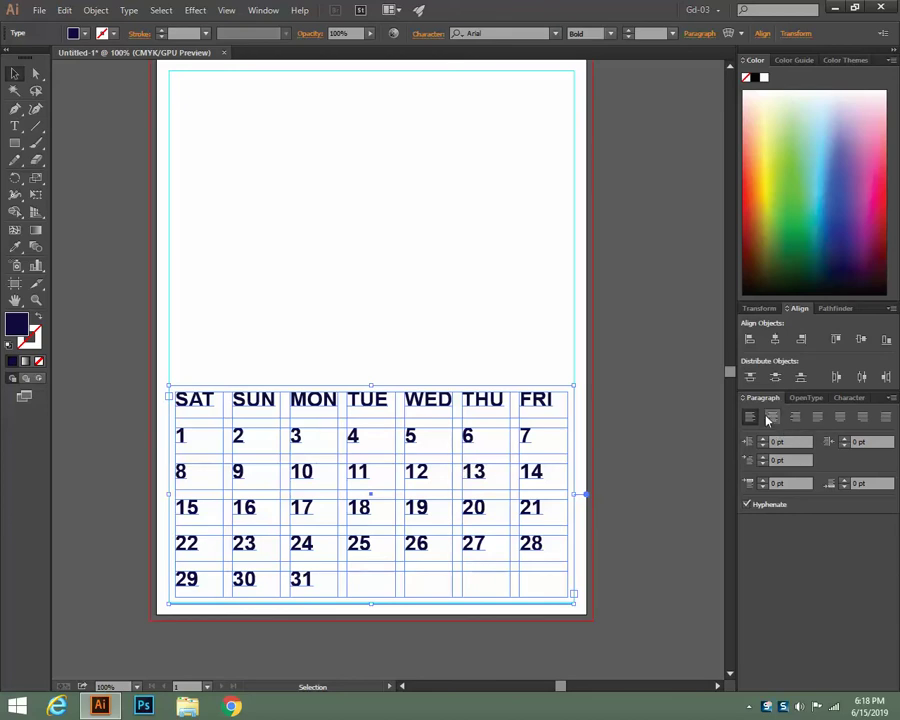
left_click(770, 418)
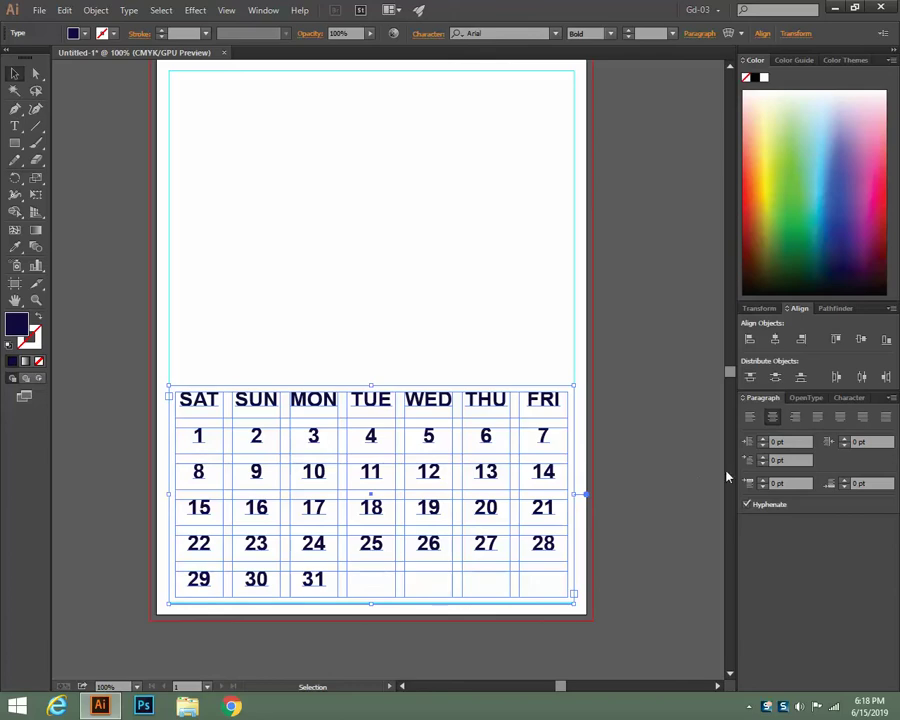
Show the full Character options and step the baseline shift down to -8 pt
left_click(838, 400)
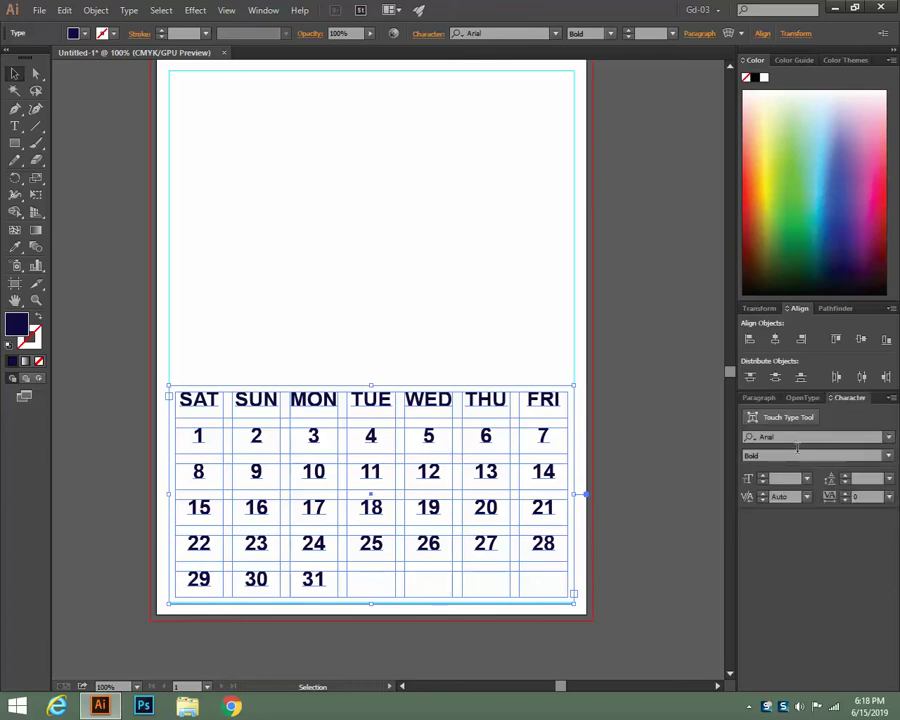
left_click(890, 398)
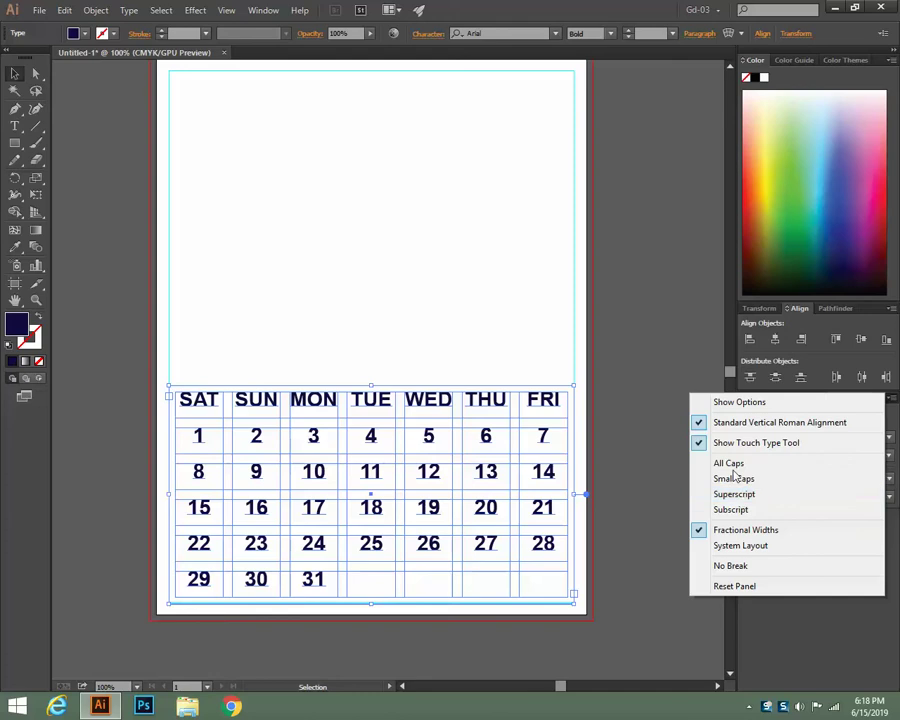
left_click(717, 403)
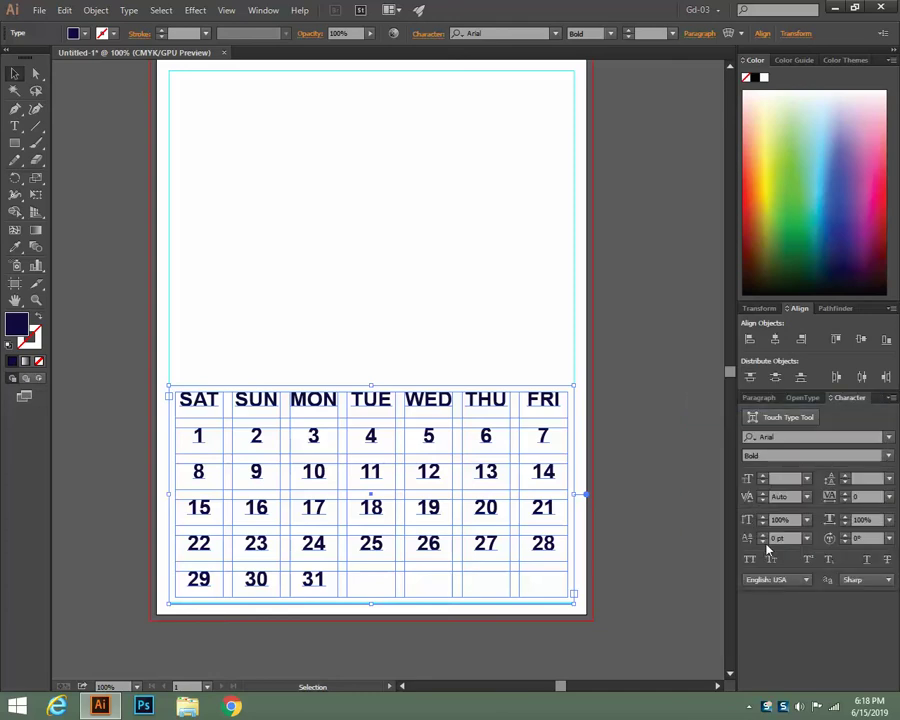
left_click(765, 543)
left_click(765, 543)
left_click(765, 543)
left_click(765, 543)
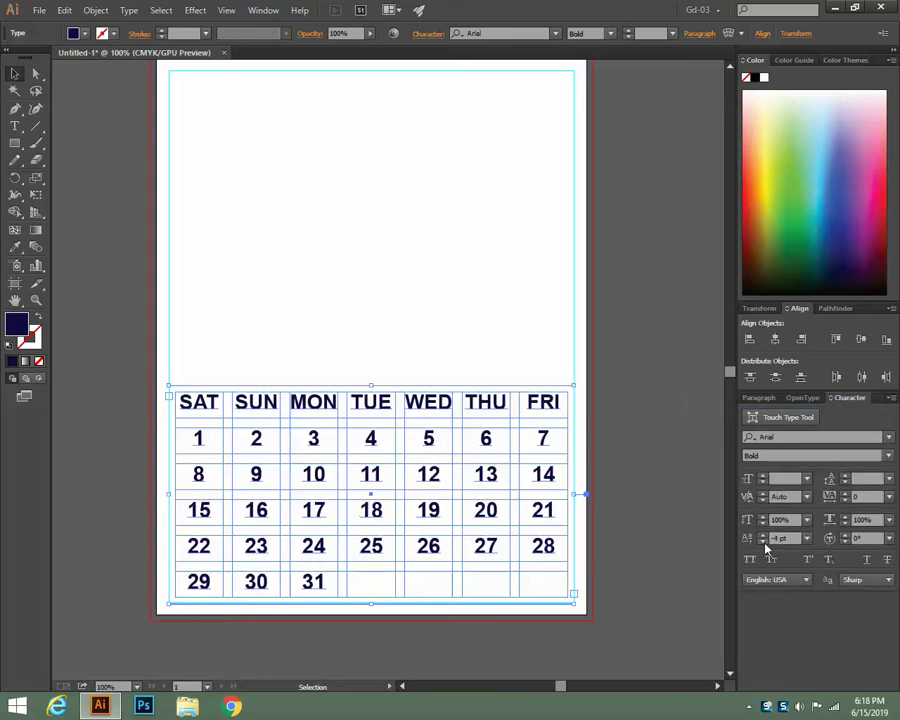
left_click(765, 543)
left_click(765, 543)
left_click(765, 543)
left_click(765, 543)
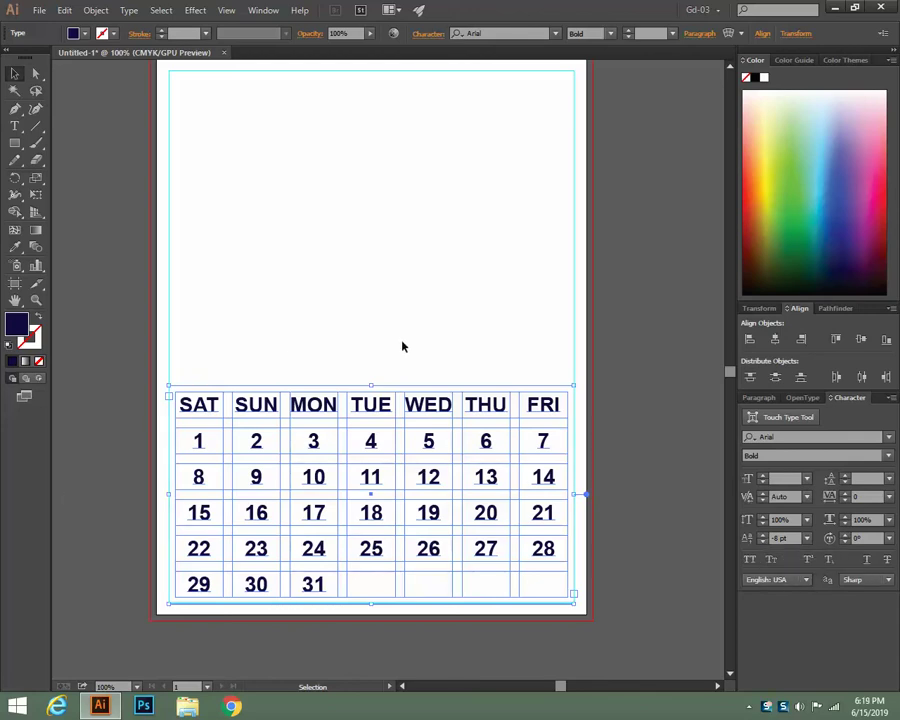
With the Type tool, select just the date 28 in the FRI column
left_click(15, 126)
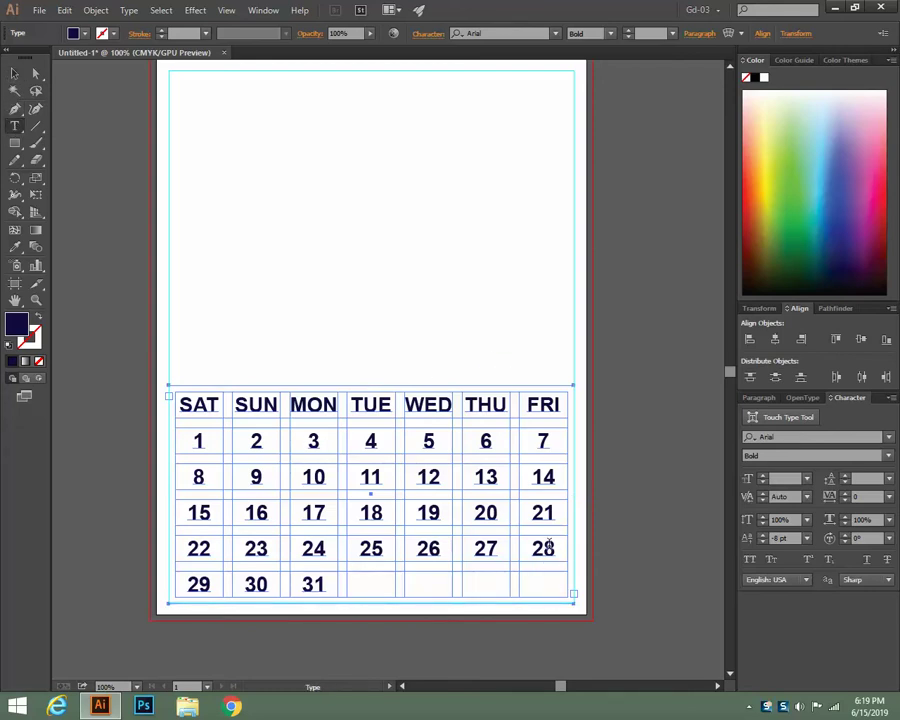
double_click(550, 548)
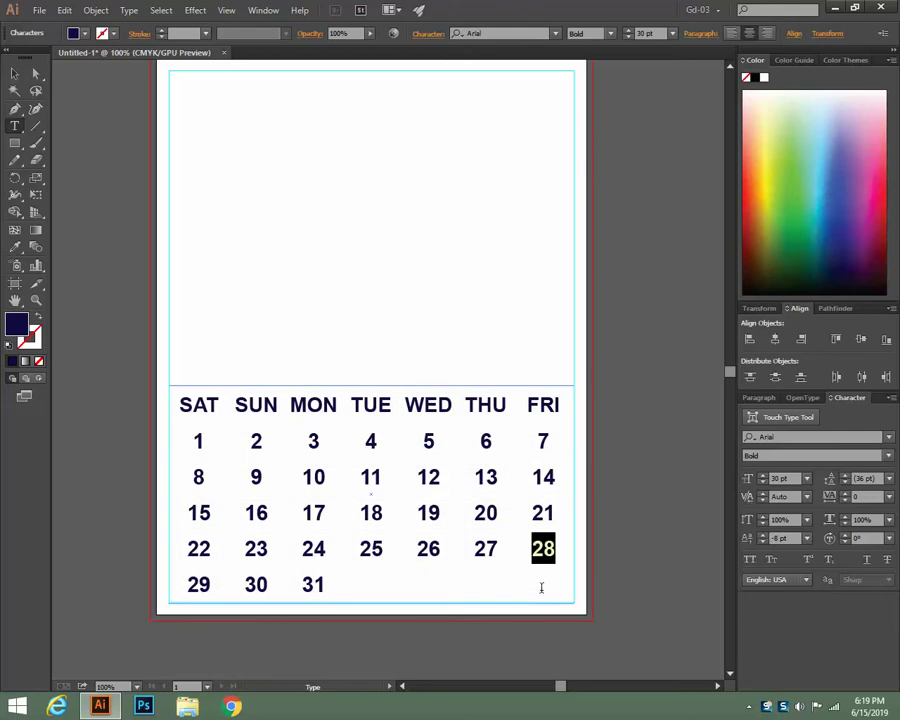
left_click(557, 548)
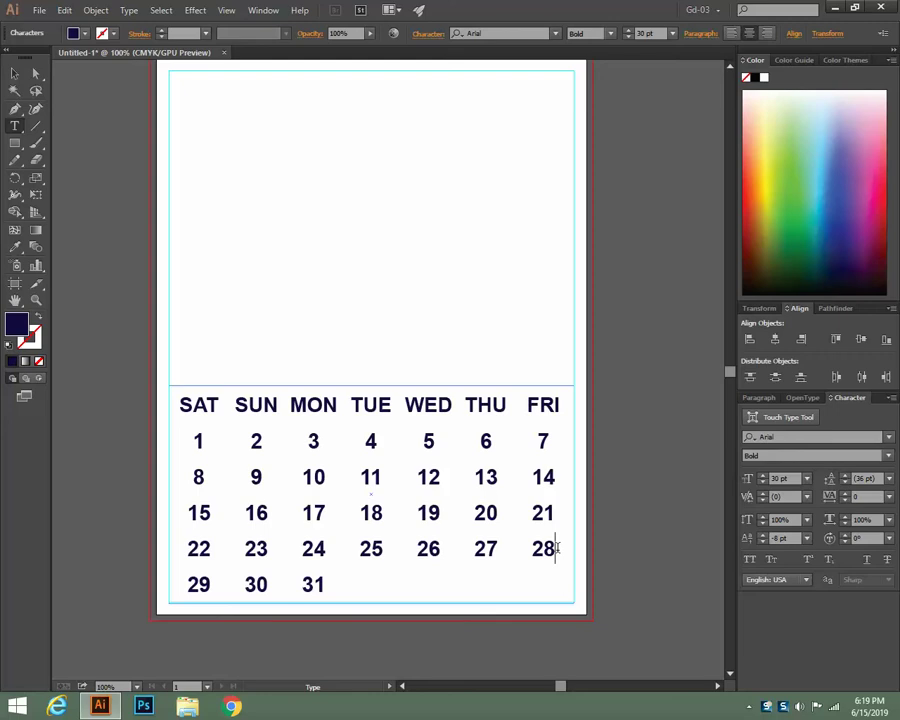
left_click_drag(557, 548, 538, 512)
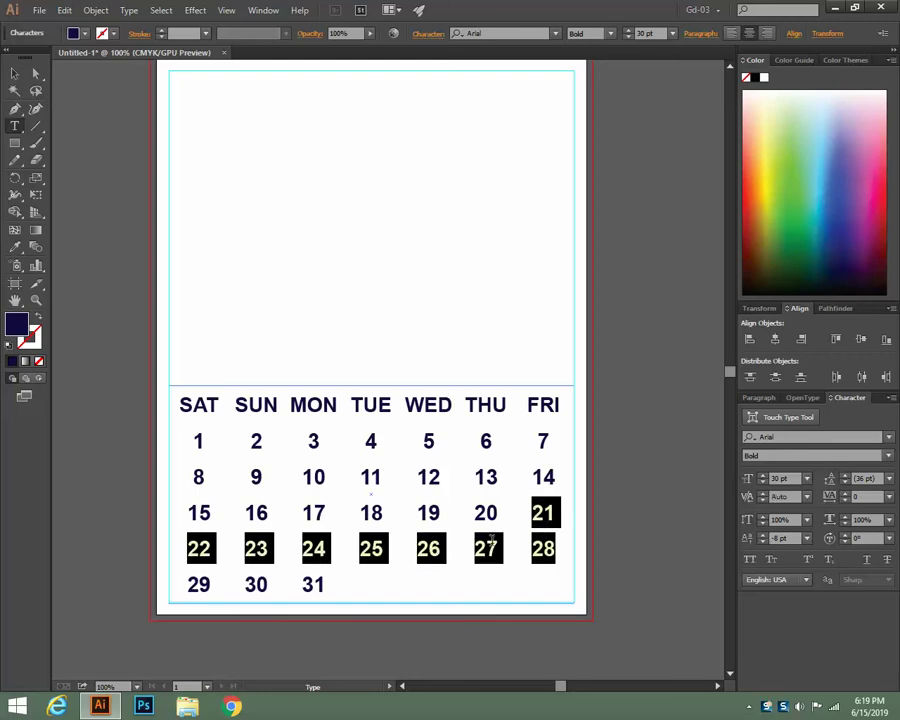
left_click_drag(556, 548, 525, 447)
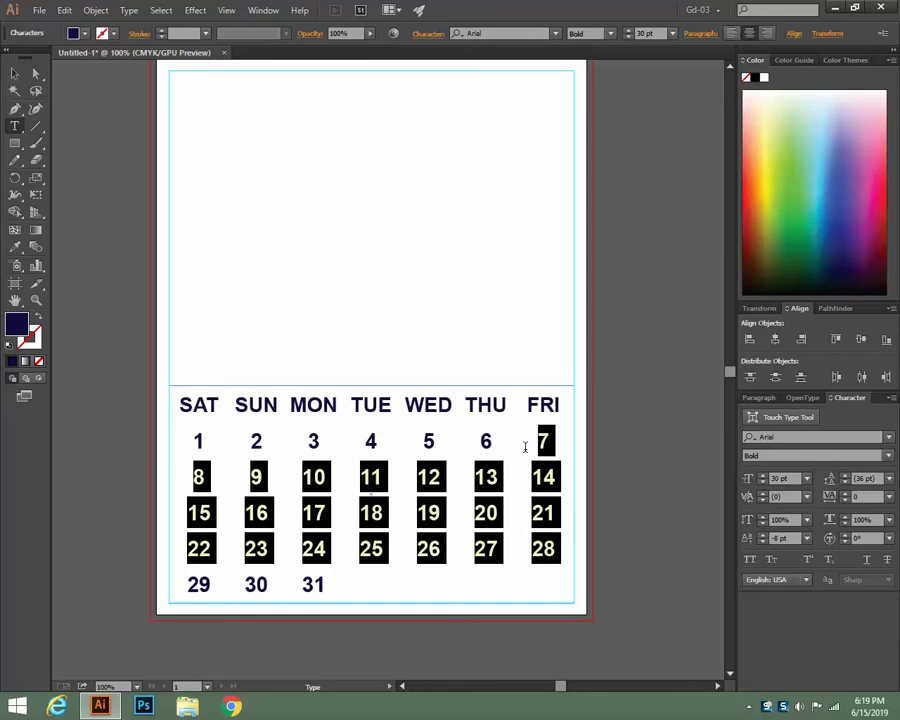
left_click(558, 548)
left_click_drag(558, 548, 530, 548)
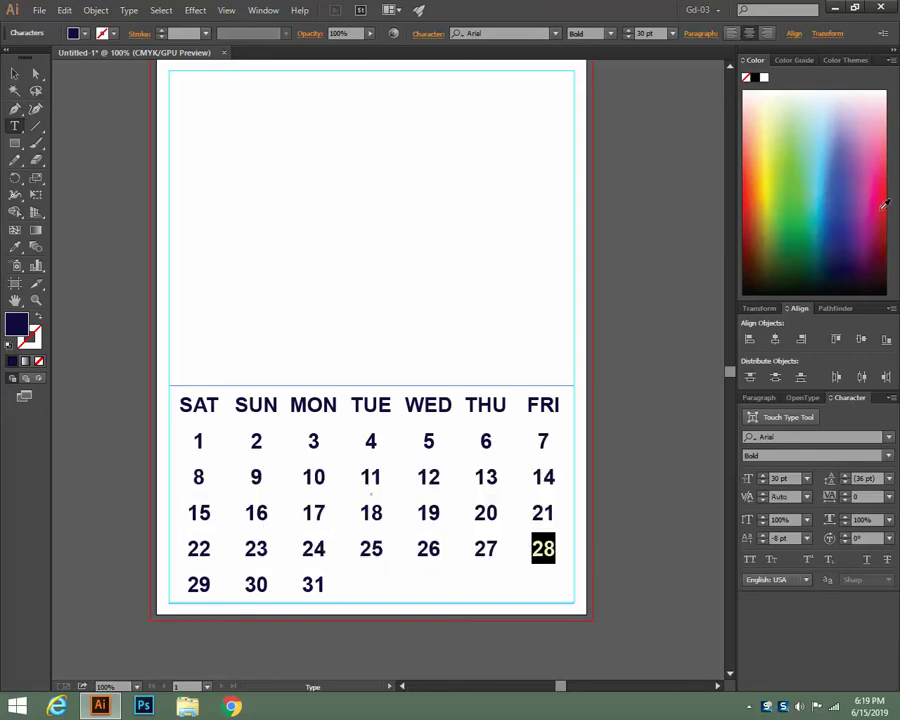
Make the date 28 red and sample that red onto 21
left_click(887, 208)
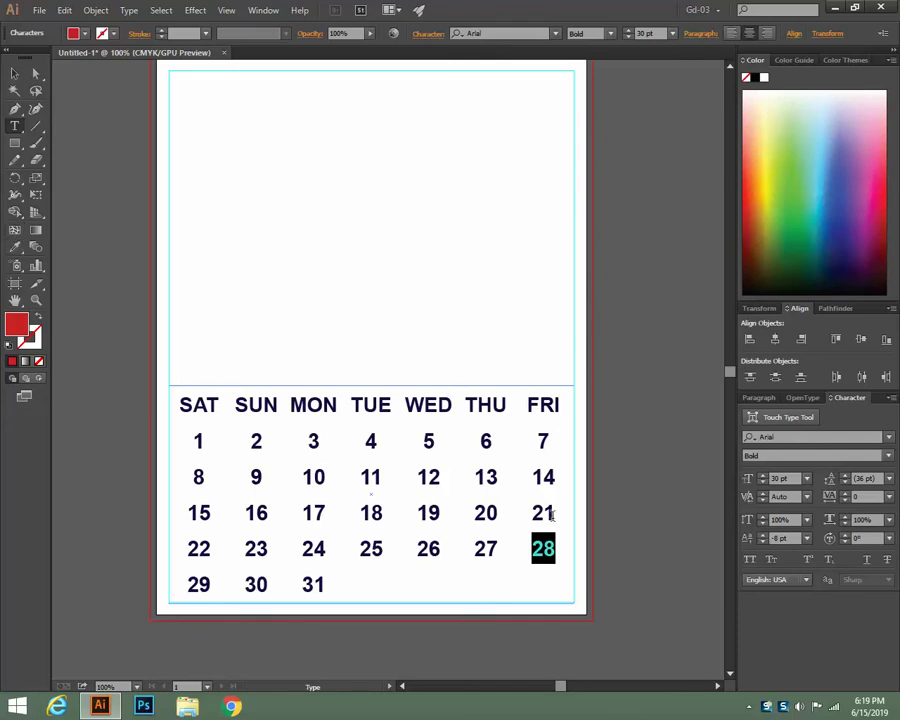
left_click_drag(558, 513, 532, 512)
left_click(15, 247)
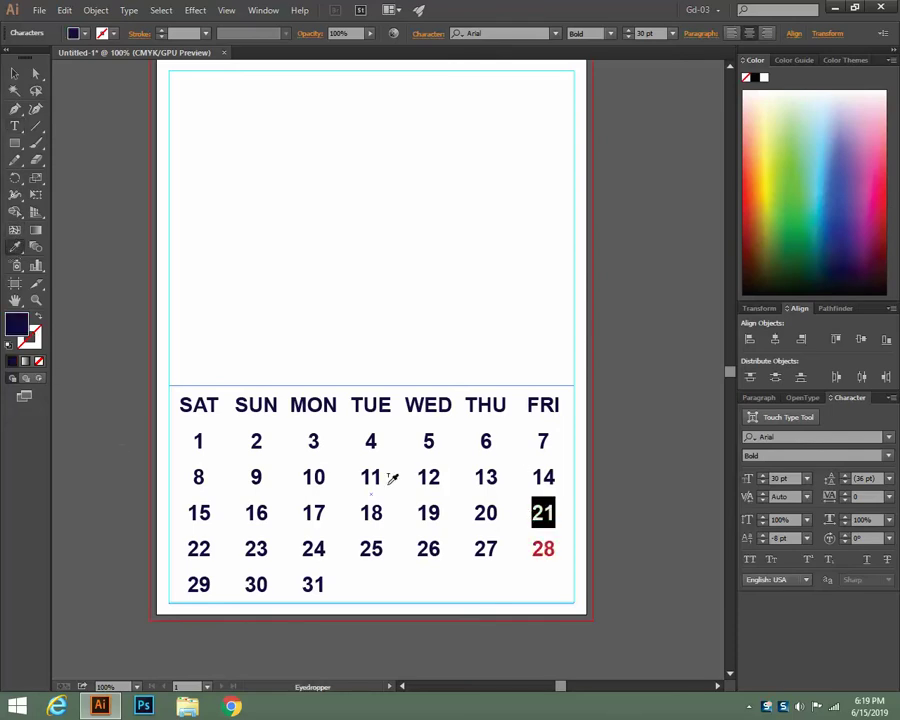
left_click(544, 543)
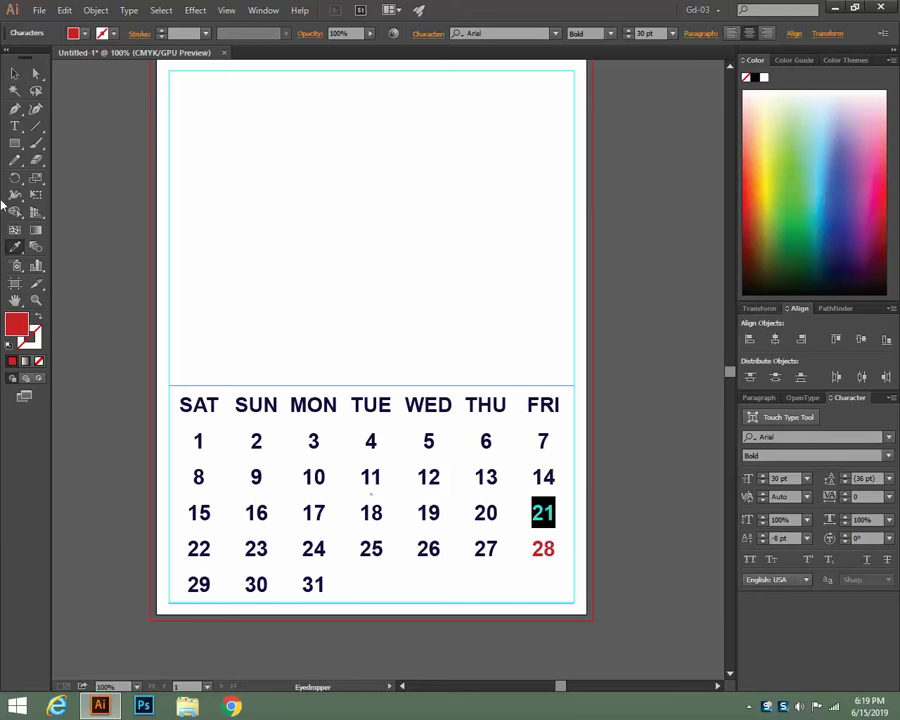
Give the Friday dates 14 and 7 the same red with the Eyedropper
left_click(14, 126)
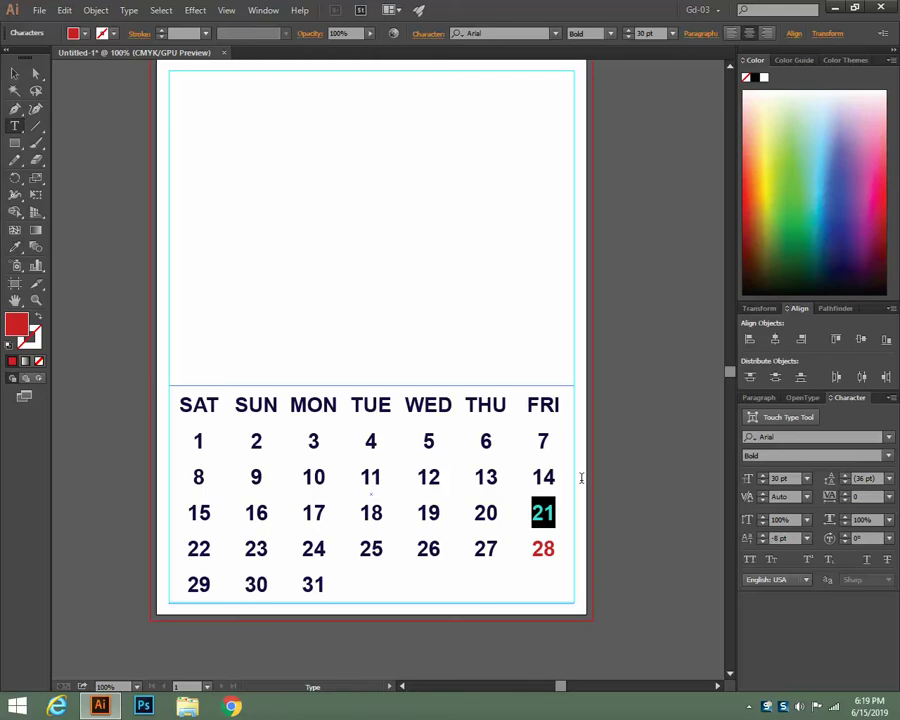
left_click_drag(556, 478, 530, 478)
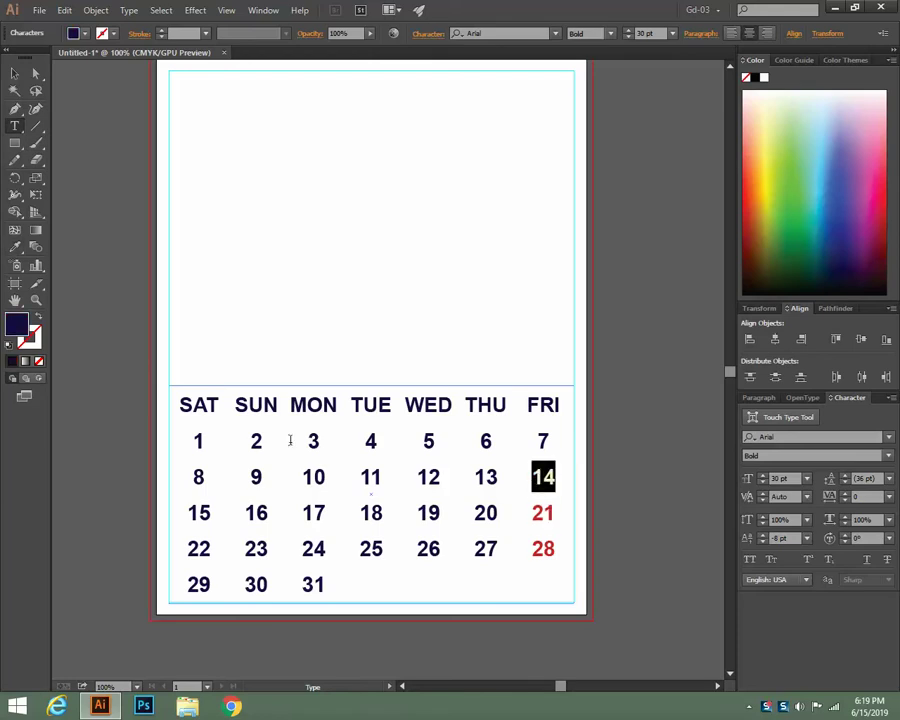
left_click(14, 249)
left_click(542, 558)
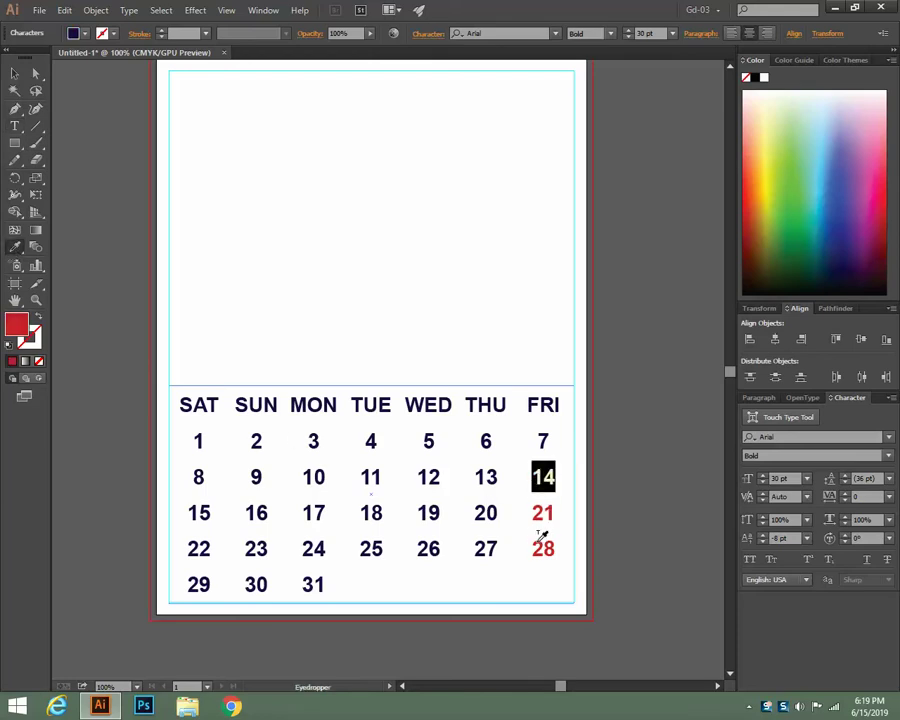
left_click(14, 126)
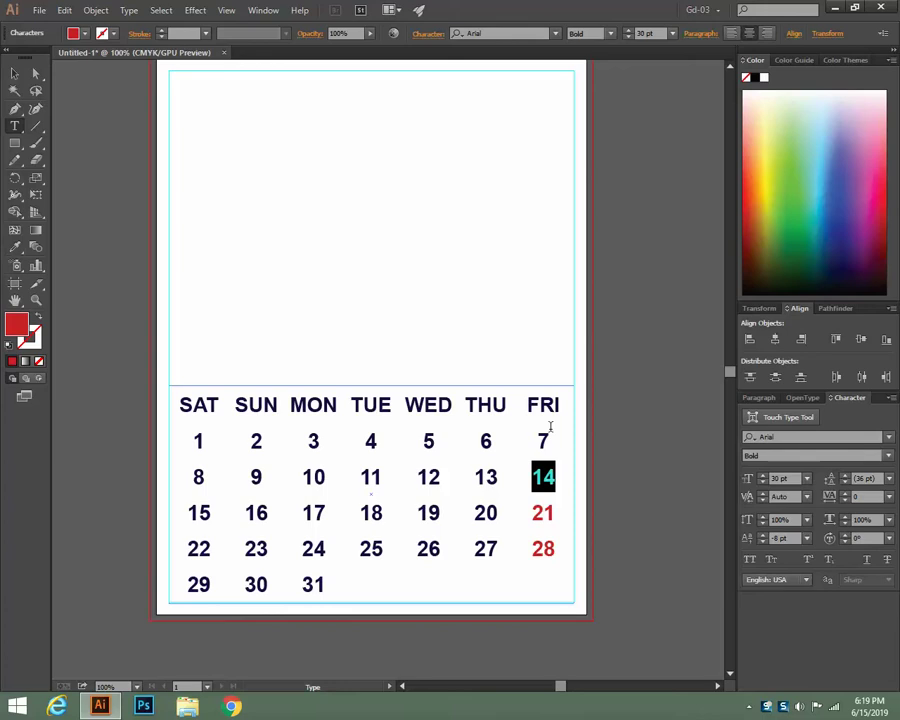
left_click_drag(548, 442, 535, 442)
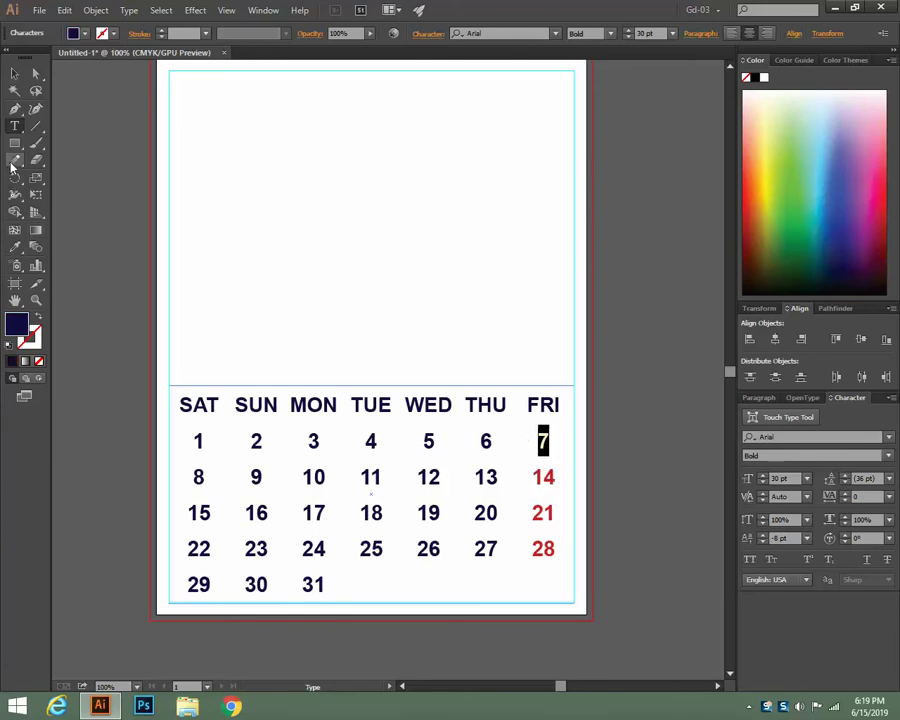
left_click(14, 247)
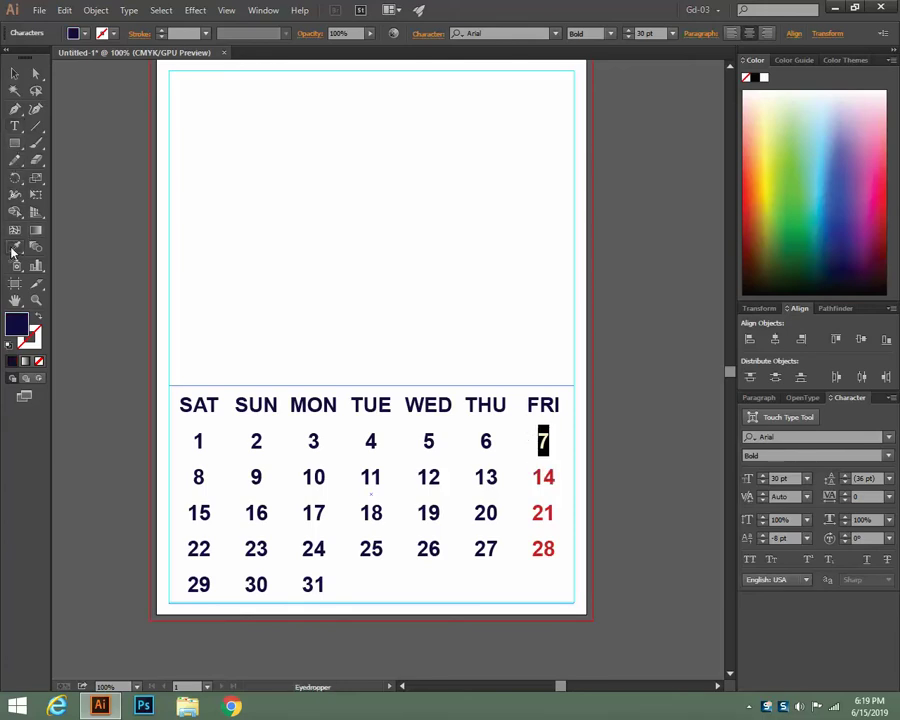
left_click(551, 469)
Make the FRI heading red, then deselect and select the whole calendar grid
left_click(14, 126)
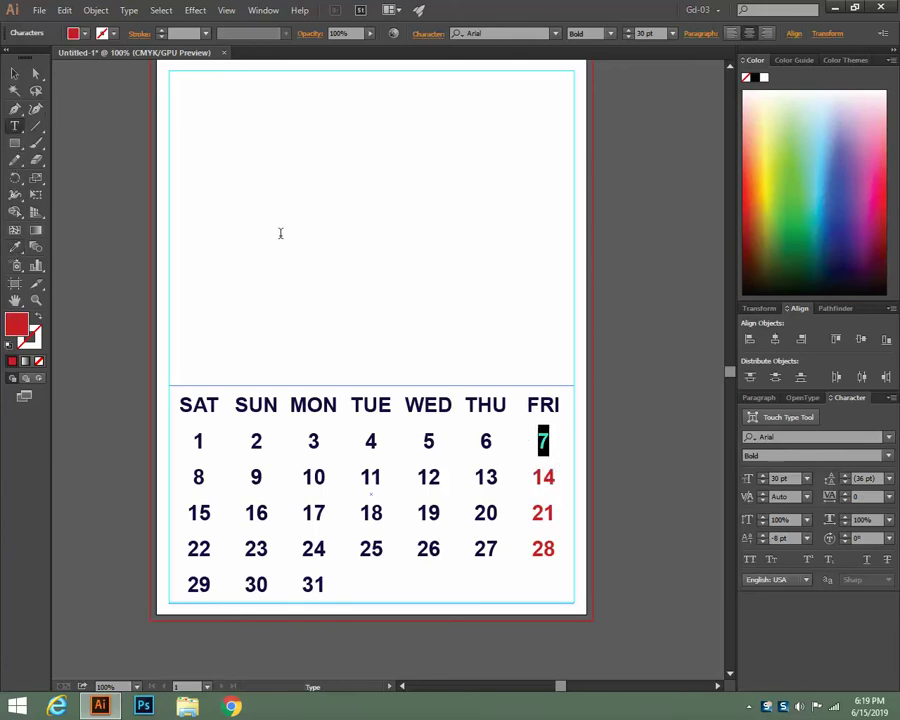
double_click(542, 405)
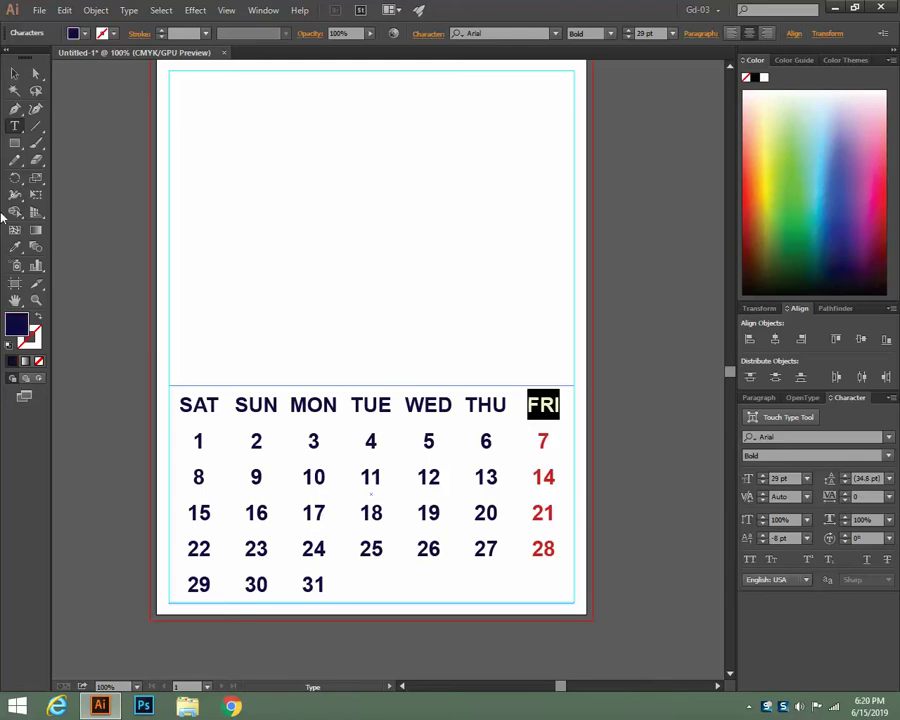
left_click(14, 247)
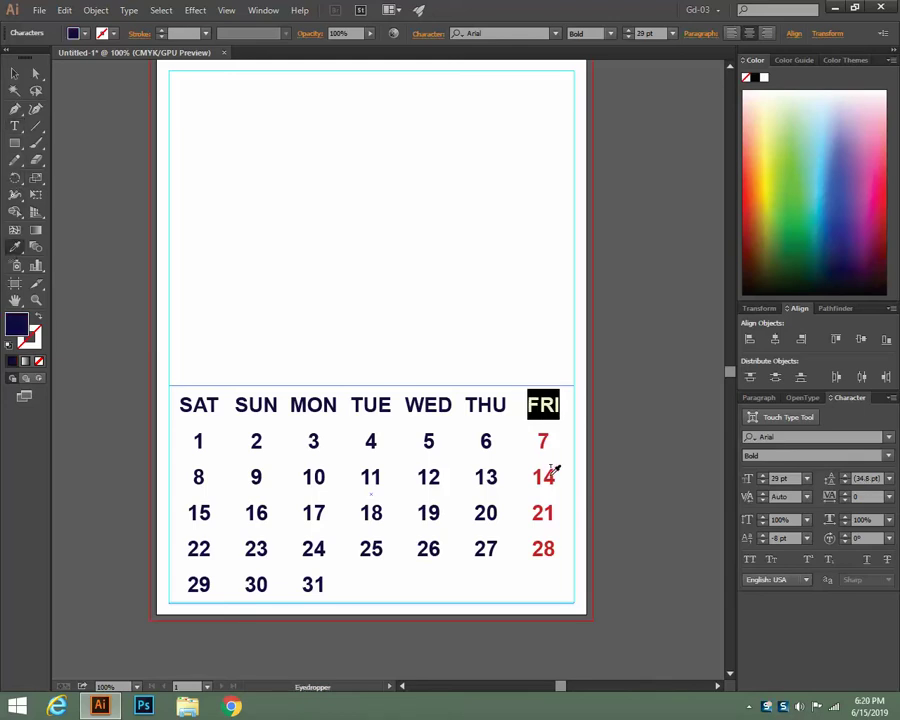
left_click(551, 470)
left_click(14, 73)
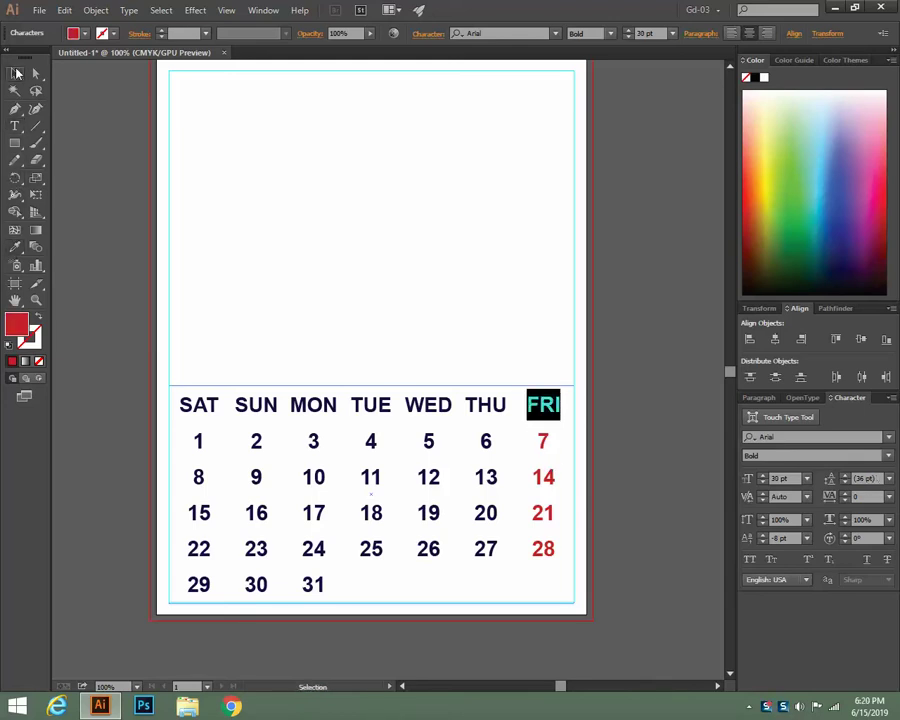
left_click(83, 231)
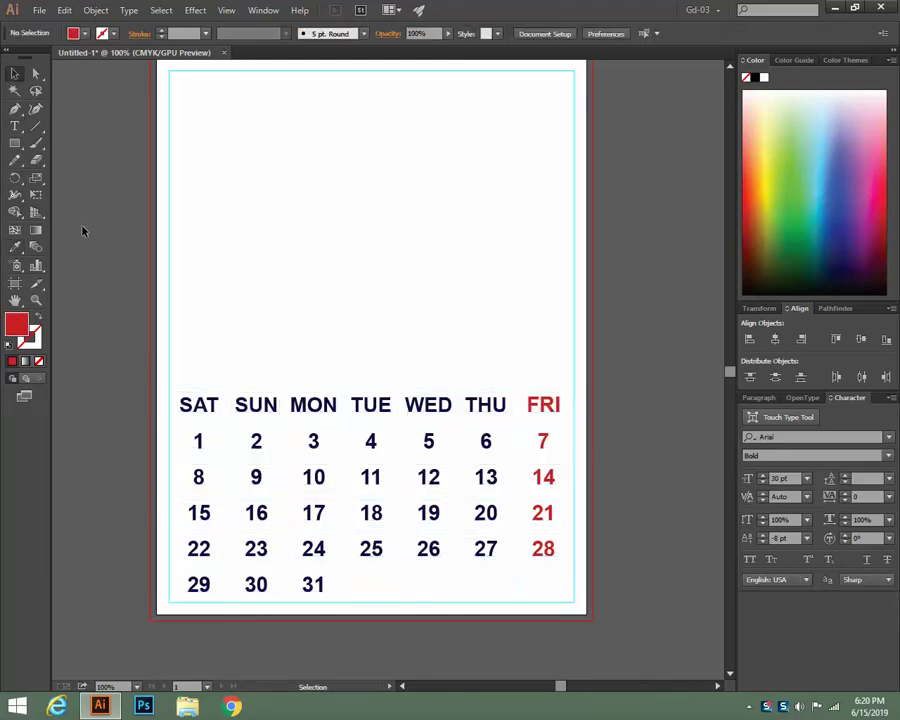
left_click(410, 415)
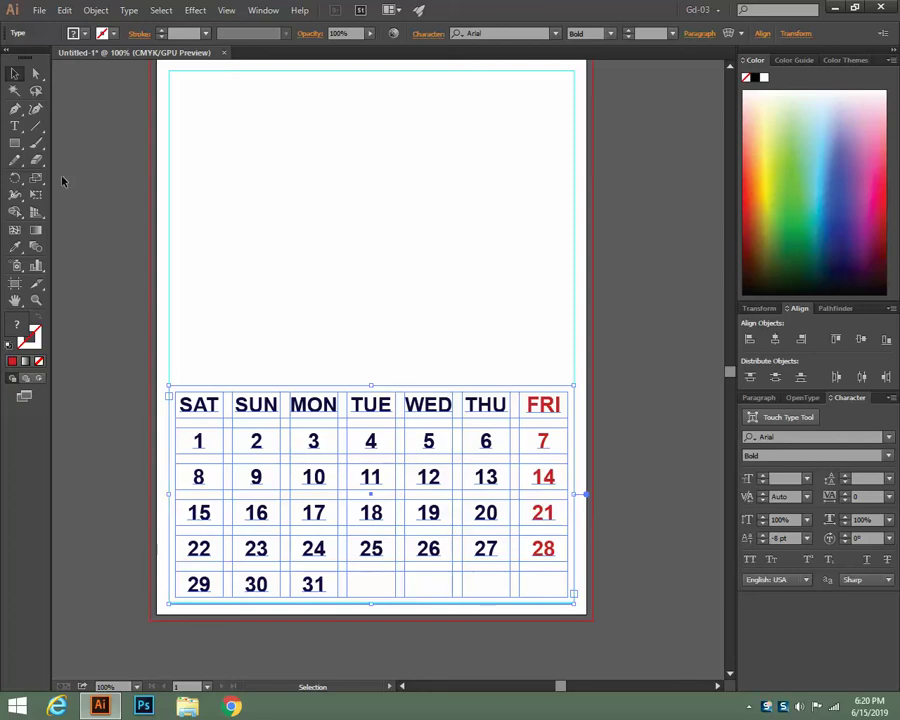
Type a new '1' in the empty upper page and select it
left_click(15, 128)
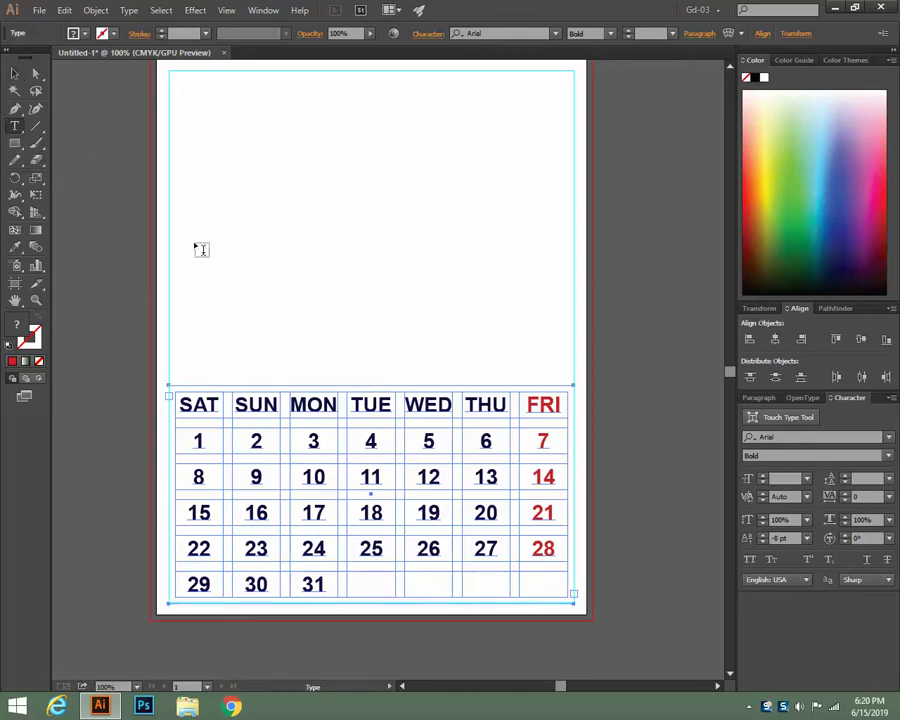
left_click(318, 306)
type("1")
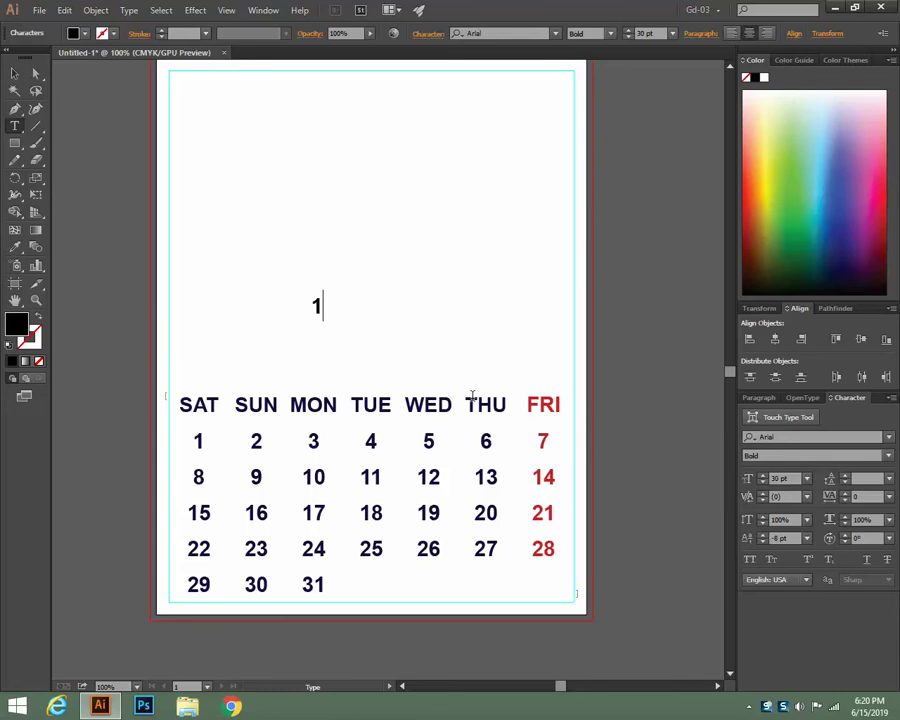
key("ctrl+a")
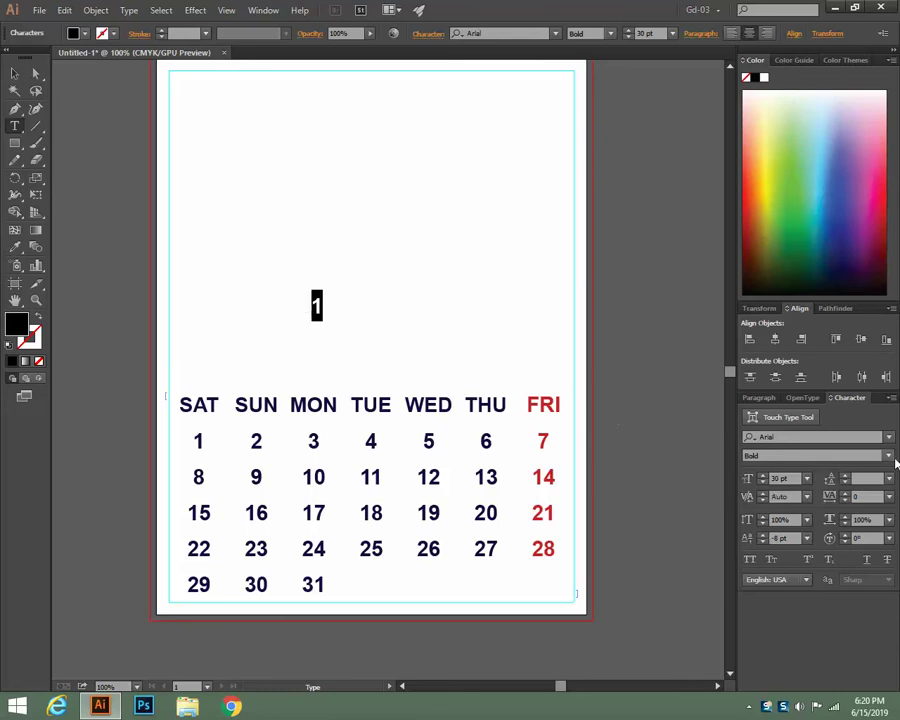
Try Bookman Old Style and Aller Light on the 1, settling on Arial
left_click(888, 437)
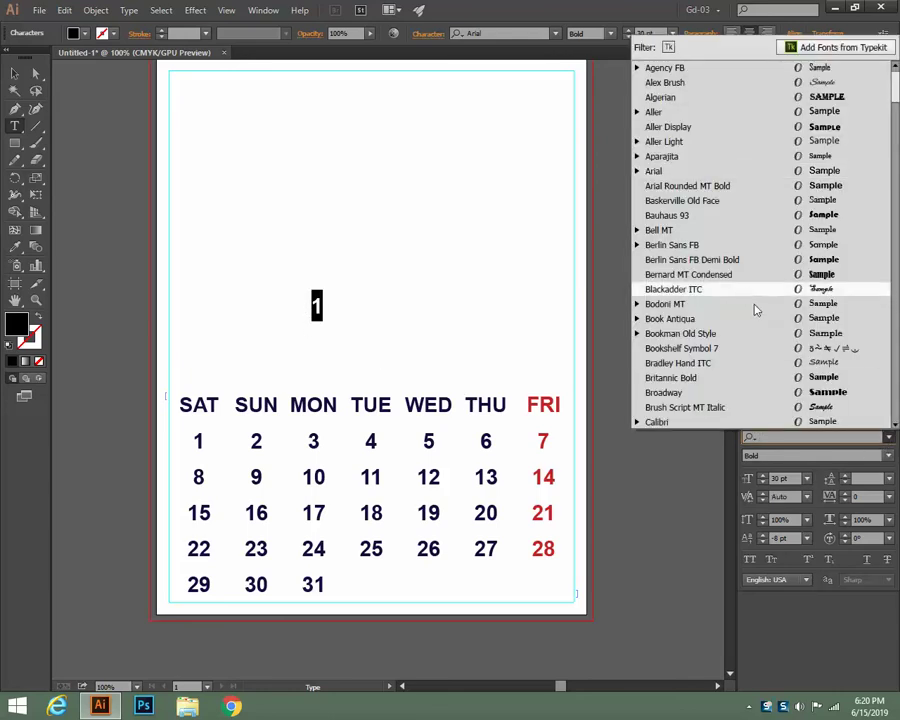
left_click(769, 340)
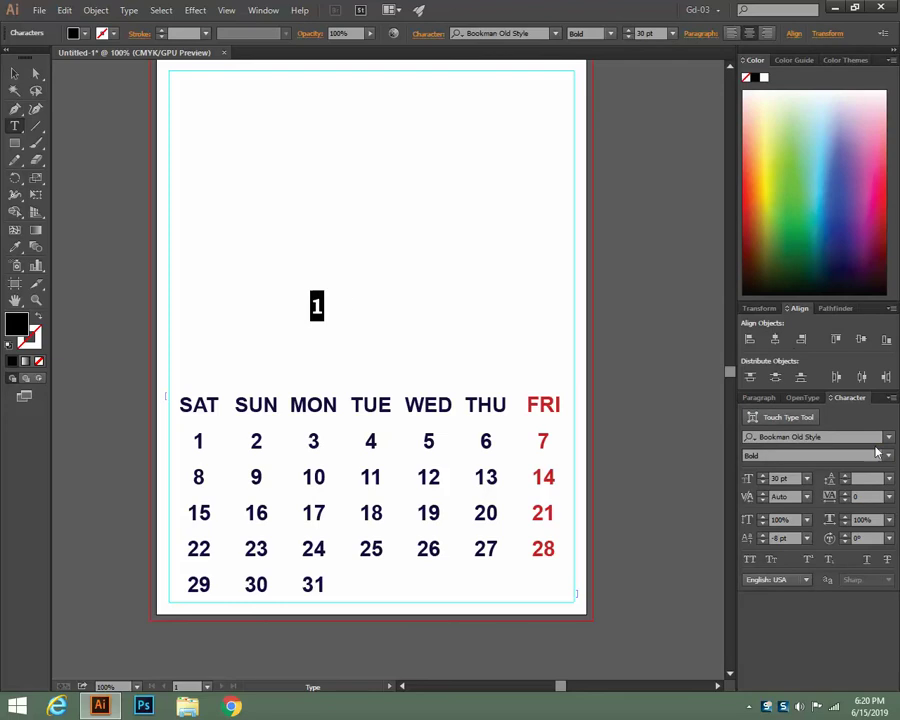
left_click(888, 438)
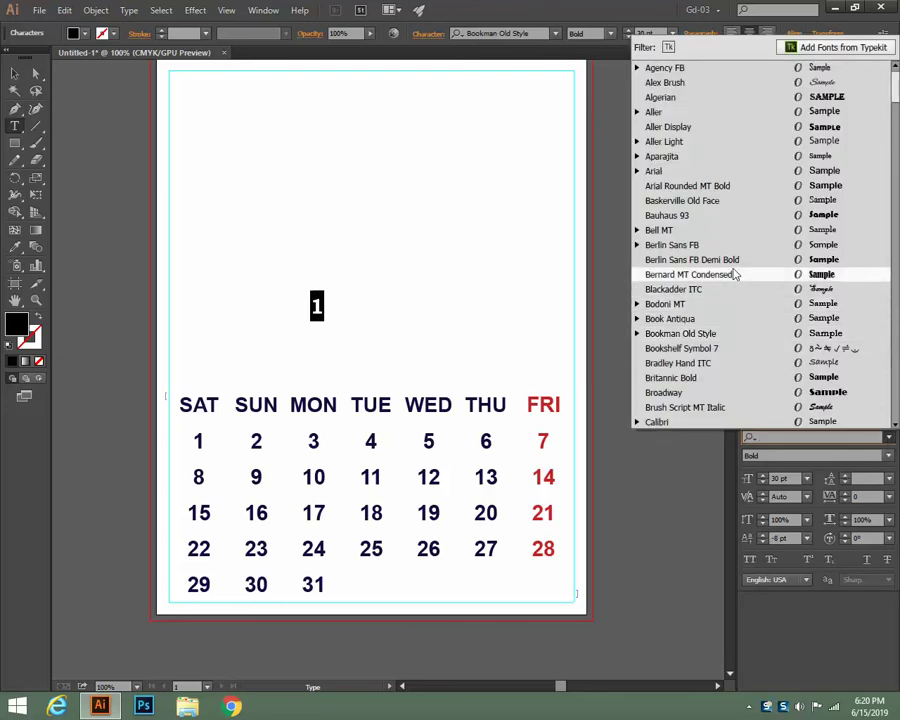
left_click(729, 142)
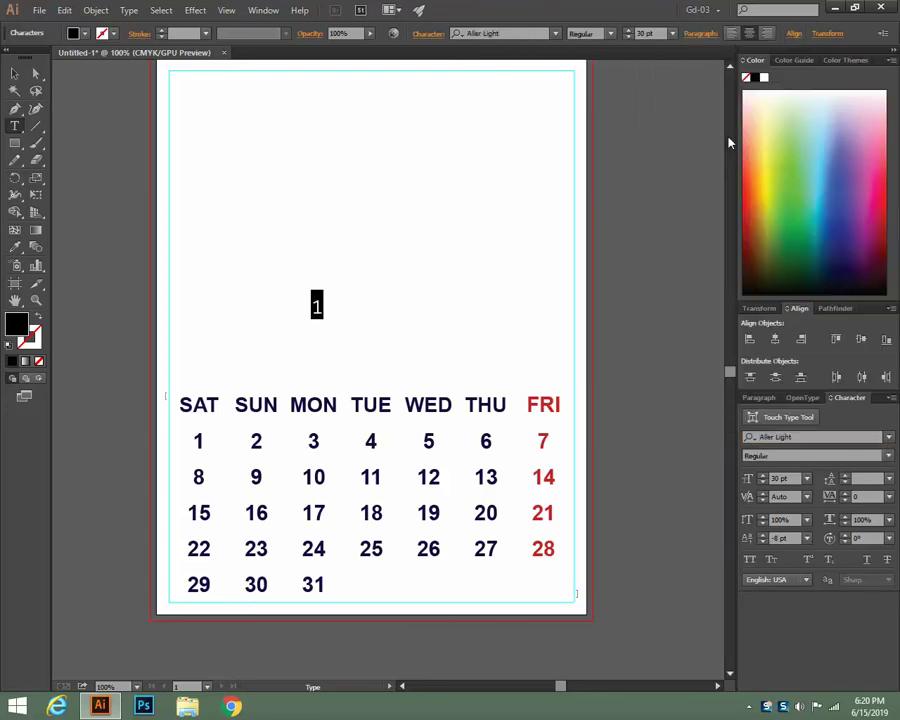
left_click(889, 438)
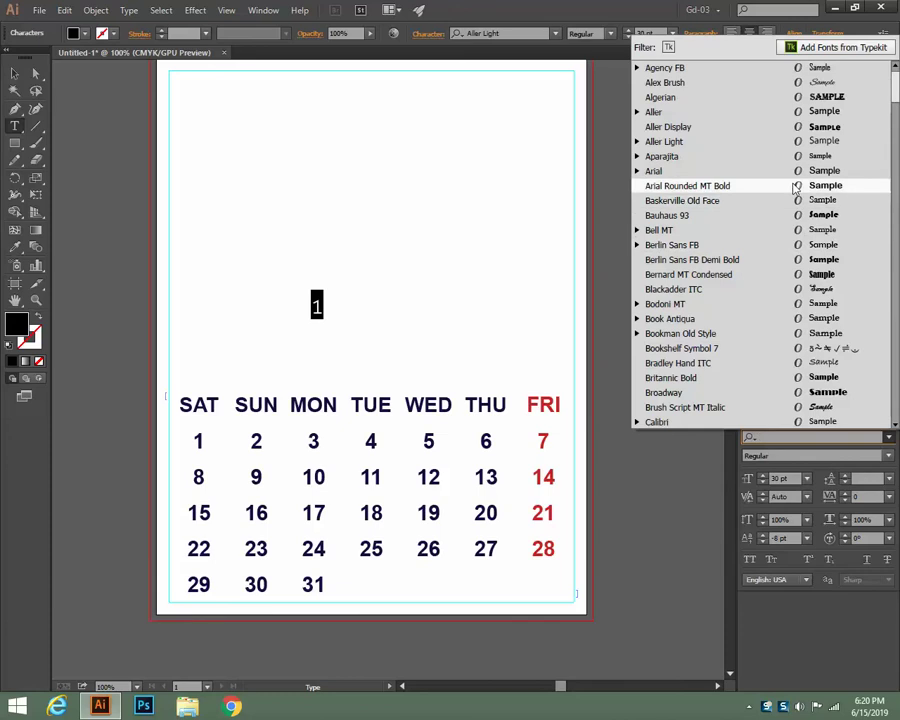
left_click(736, 171)
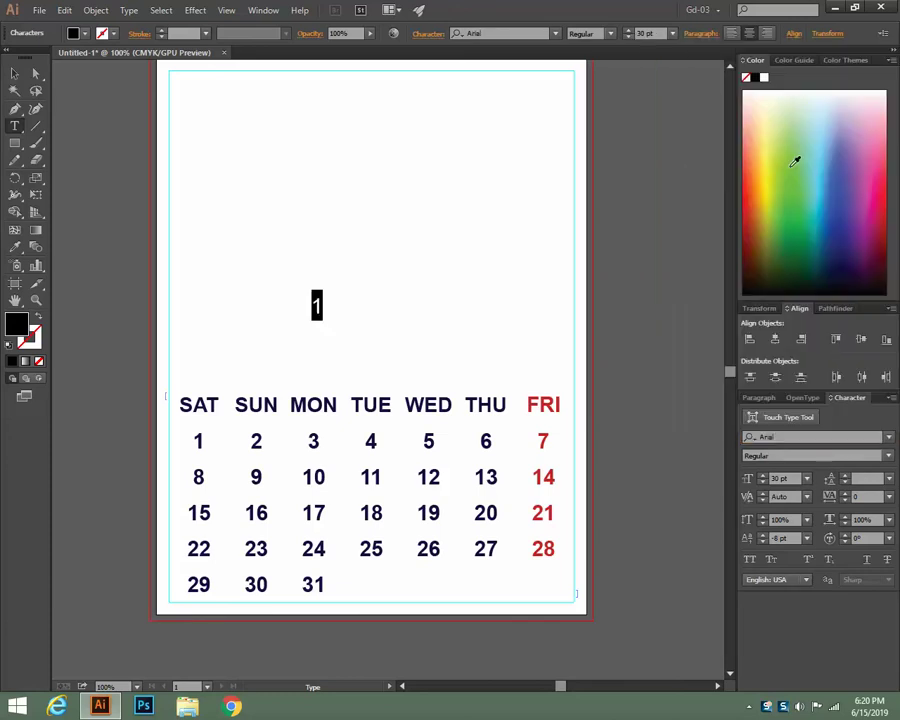
Set the 1's font size to 15 pt, then select the calendar grid
left_click(628, 37)
left_click(628, 37)
left_click(628, 37)
left_click(628, 32)
left_click(628, 37)
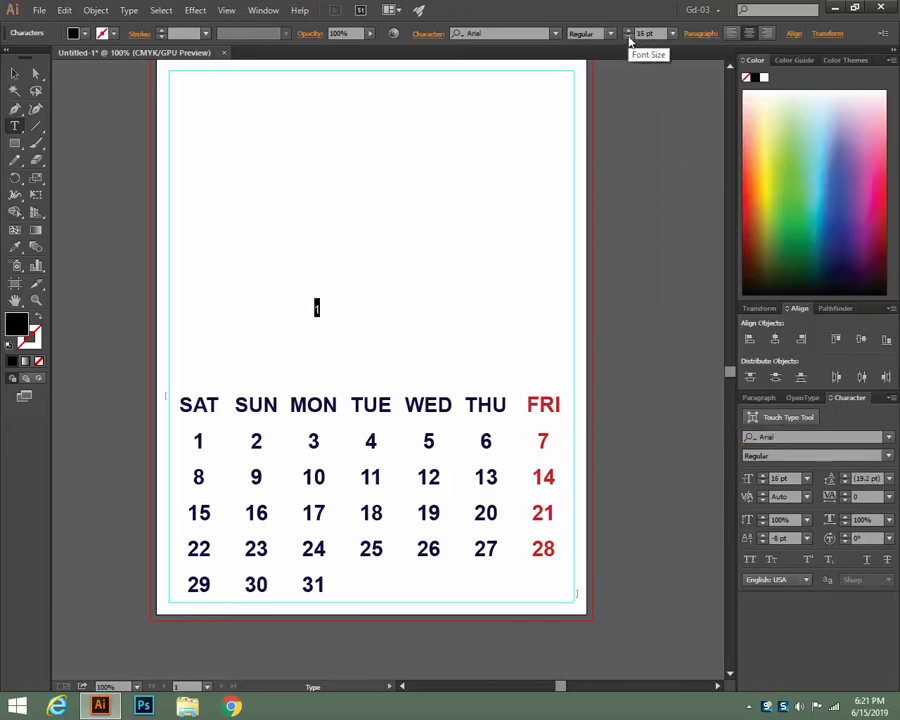
left_click(628, 38)
left_click(628, 32)
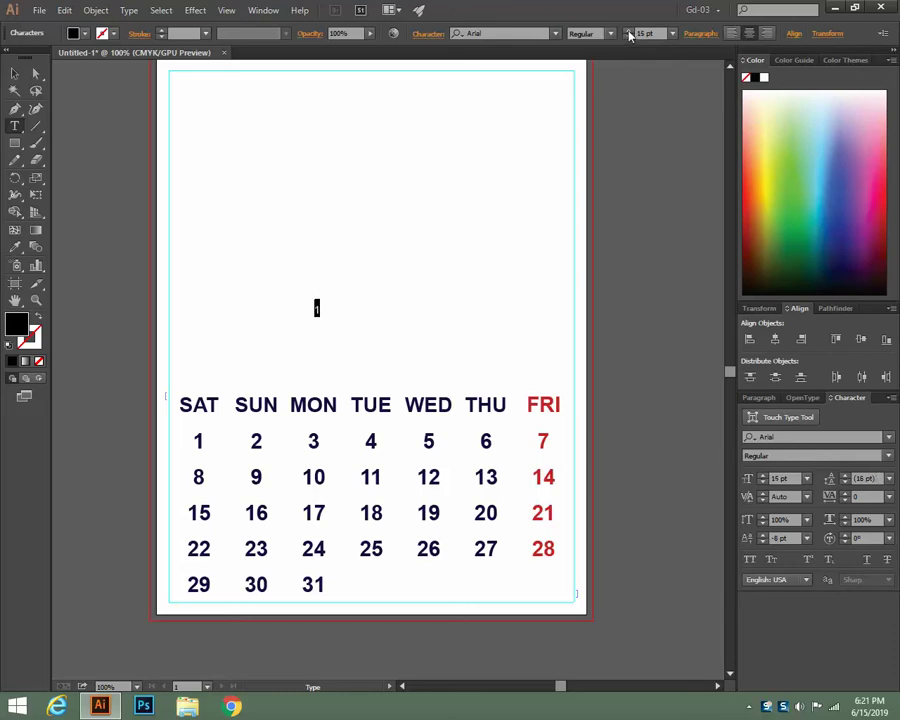
left_click(14, 73)
left_click(257, 450)
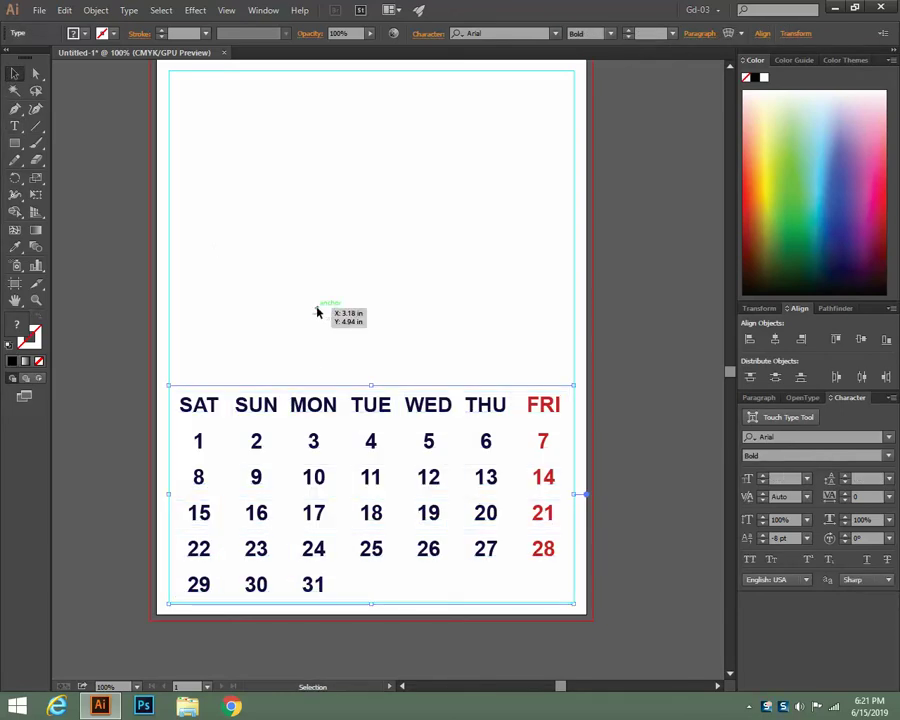
Drag the small 15 pt 1 down beside the date 1 in the first cell
left_click_drag(317, 311, 214, 436)
left_click(637, 440)
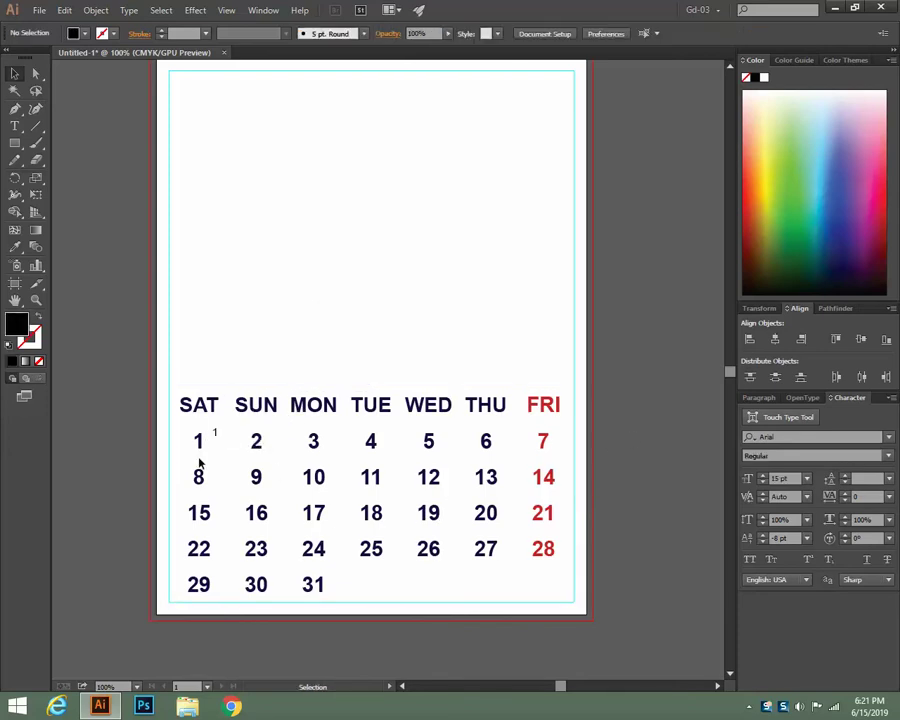
left_click(200, 442)
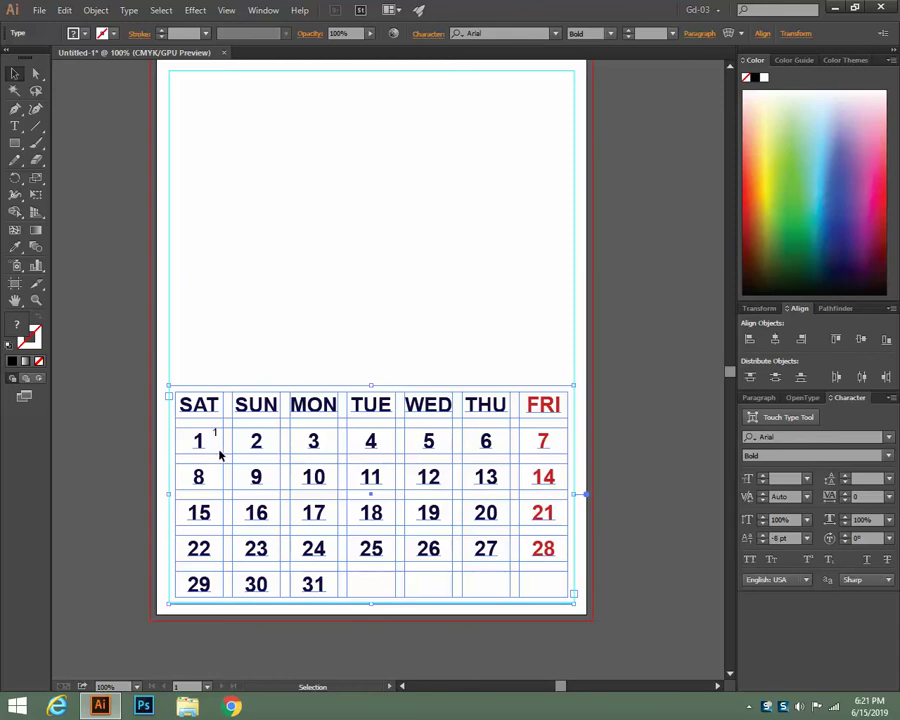
left_click(629, 402)
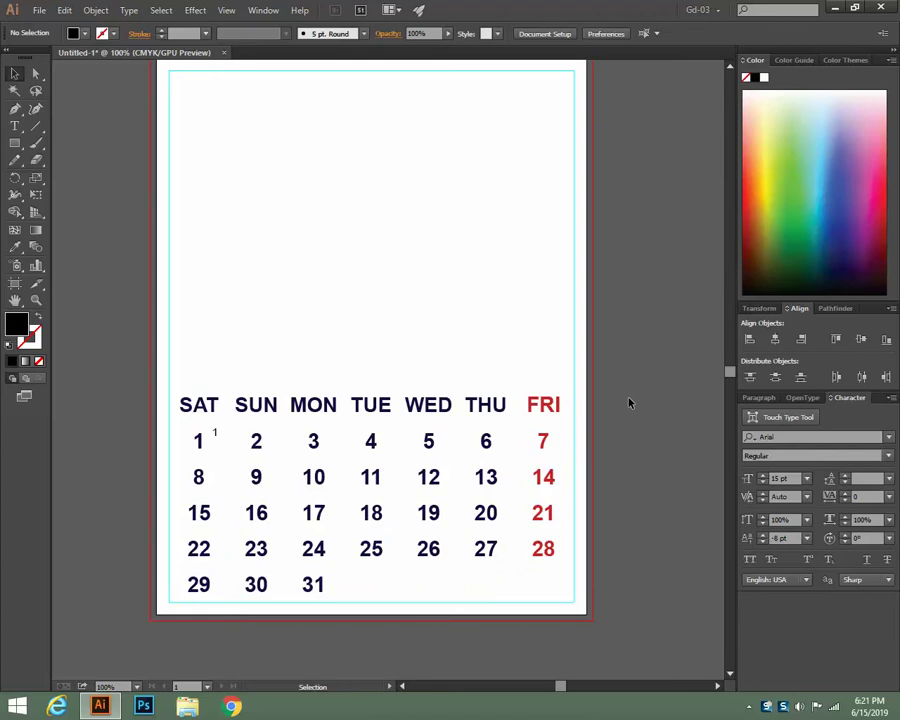
left_click(216, 434)
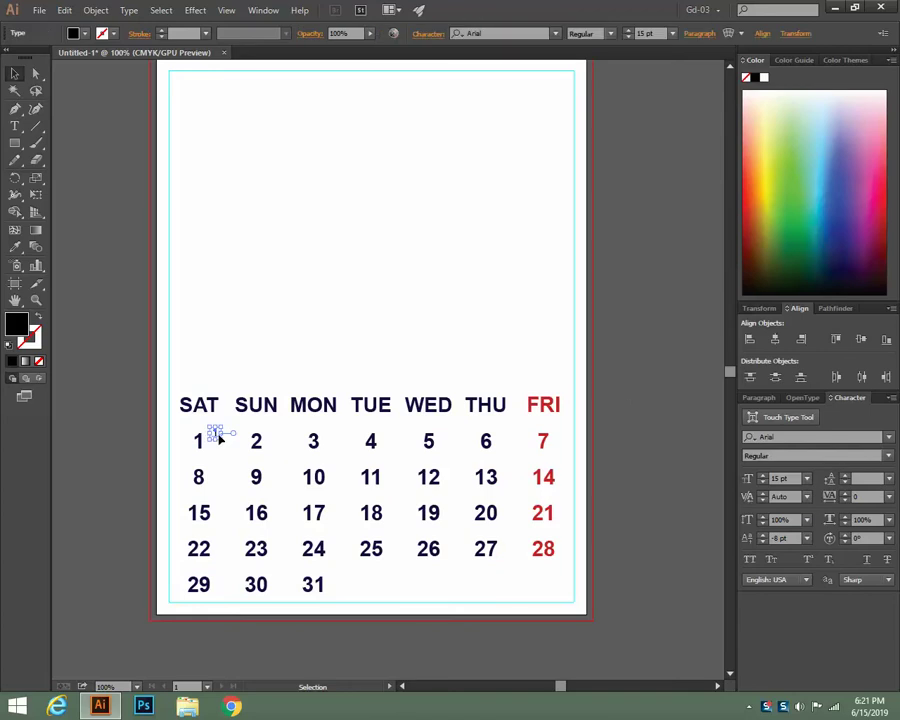
left_click(670, 399)
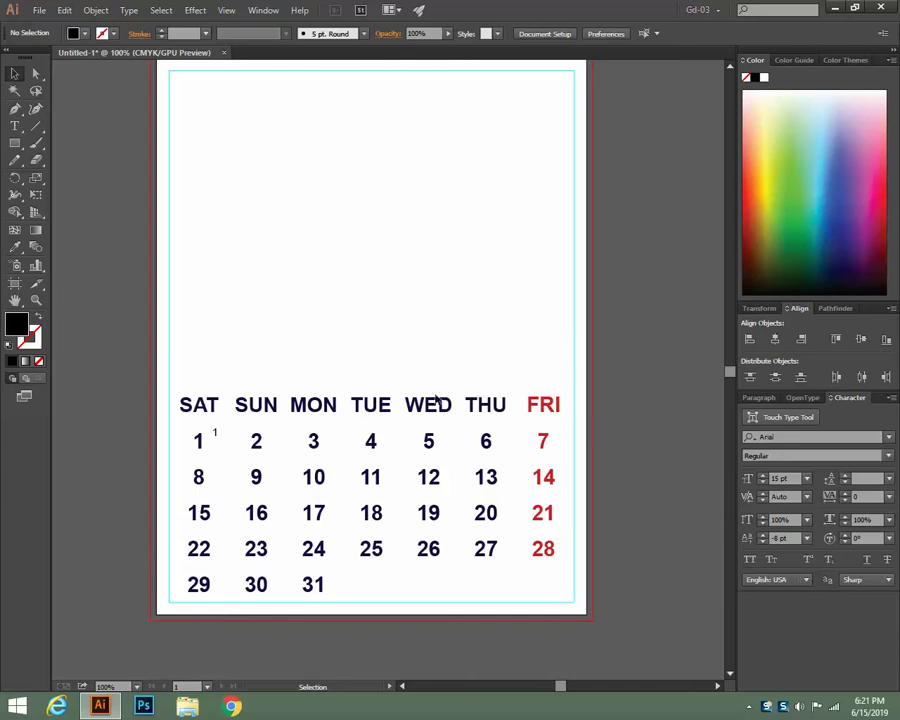
left_click(443, 418)
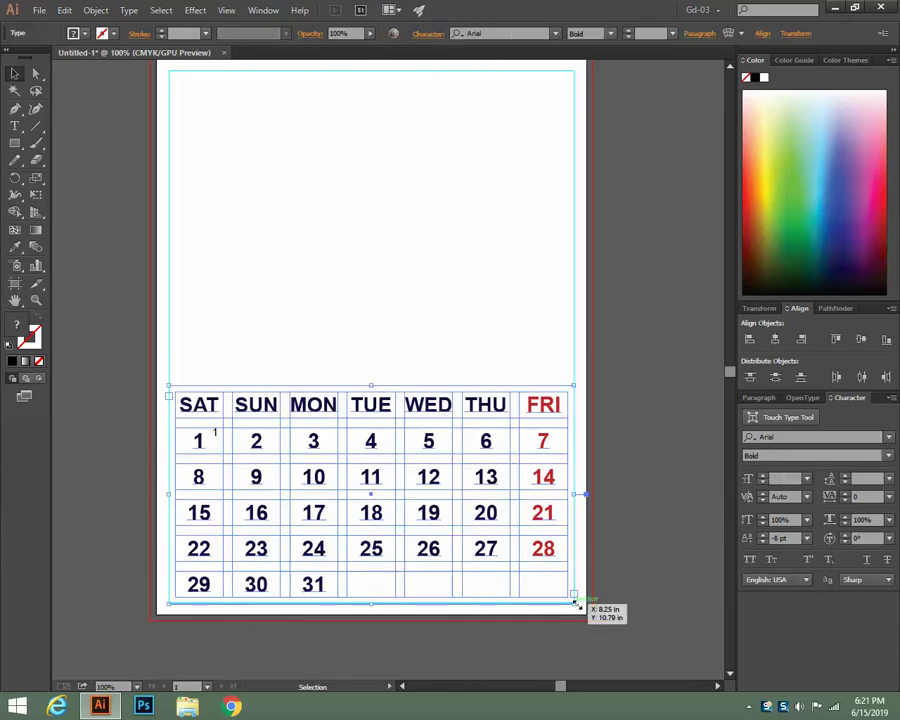
left_click_drag(574, 604, 518, 567)
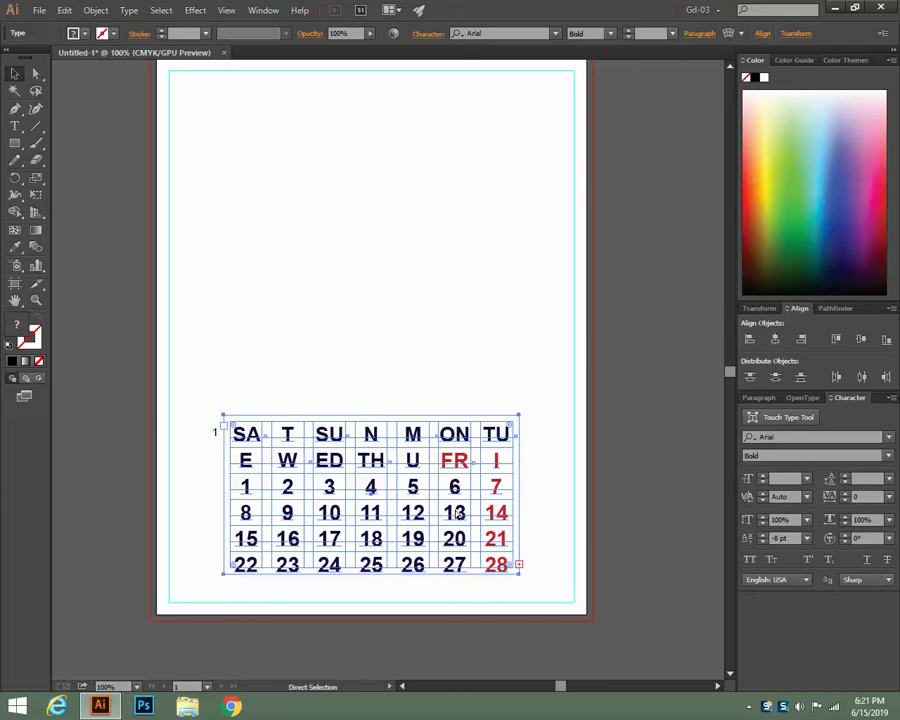
key("ctrl+z")
left_click(648, 456)
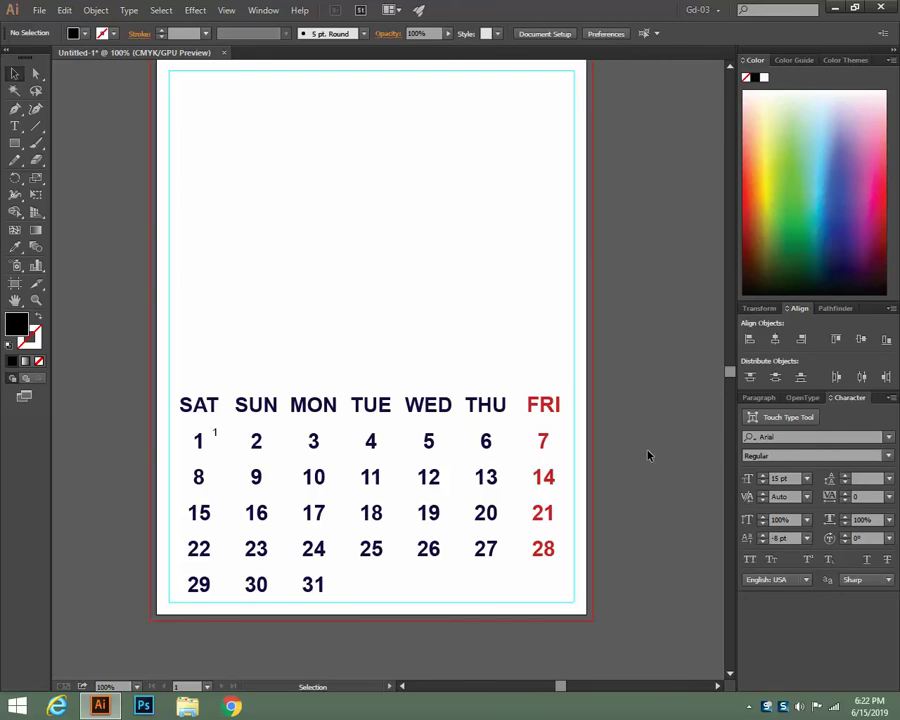
left_click(215, 431)
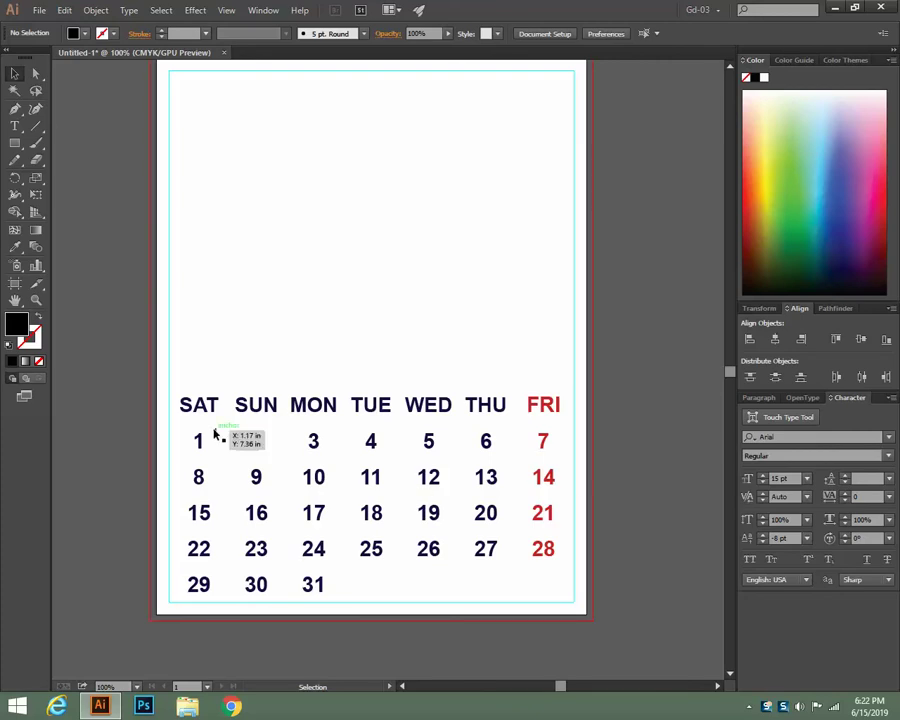
Delete the small 1 beside date 1 and select the calendar grid
key("Delete")
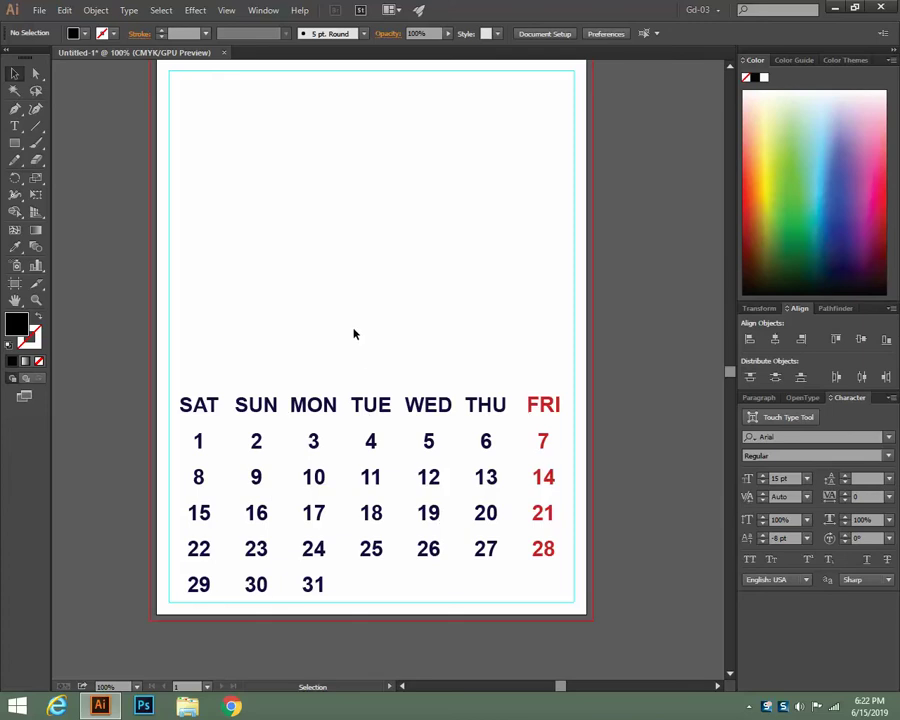
left_click(381, 402)
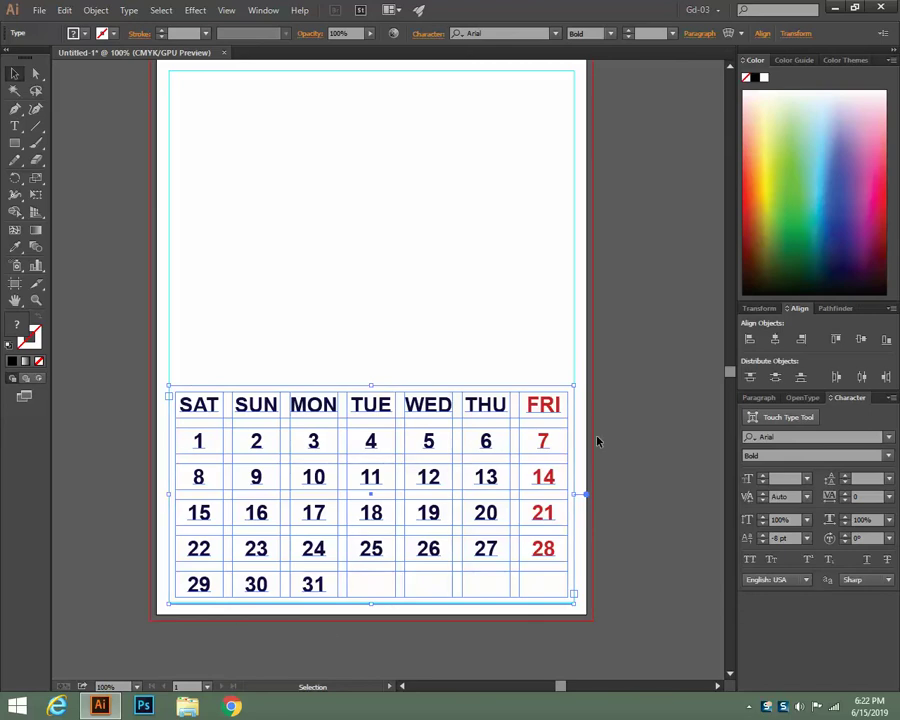
scroll(597, 441, "down", 1)
Insert a tab before the 1 so the calendar dates start under MON
scroll(597, 441, "up", 1)
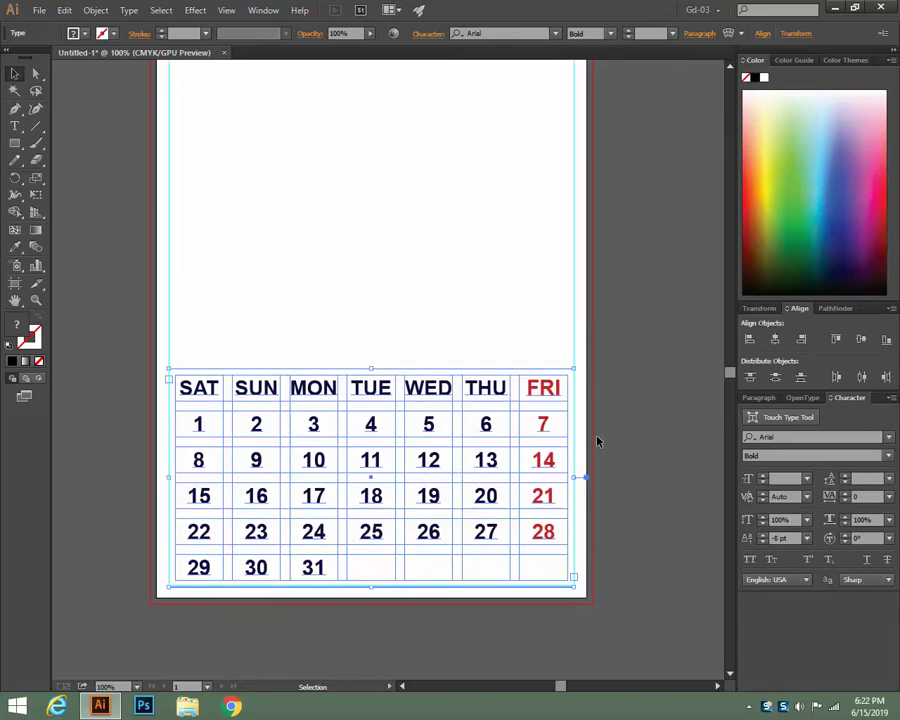
scroll(597, 441, "down", 1)
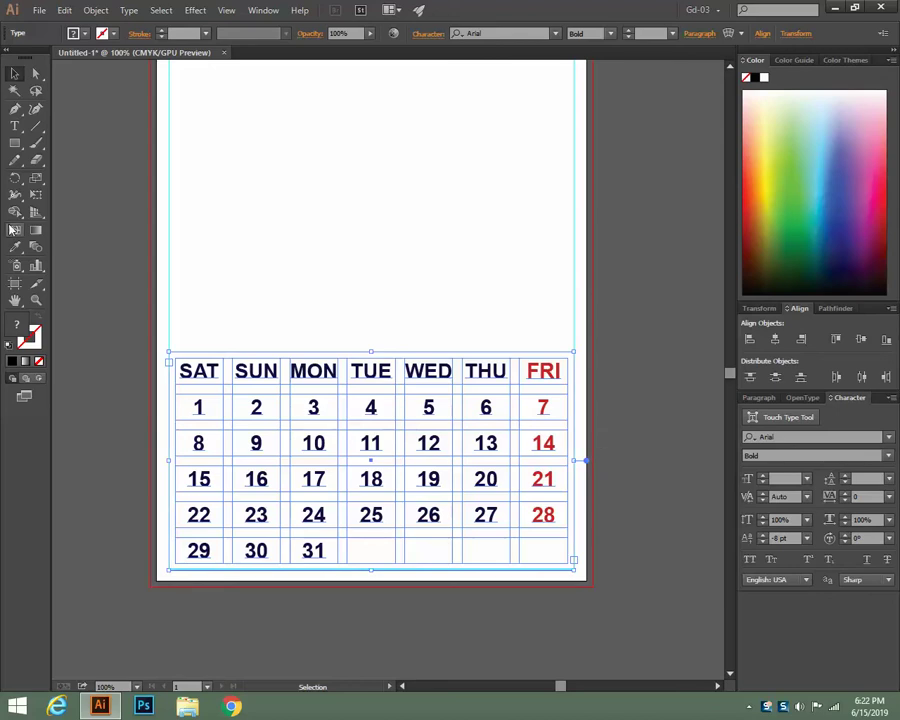
left_click(15, 126)
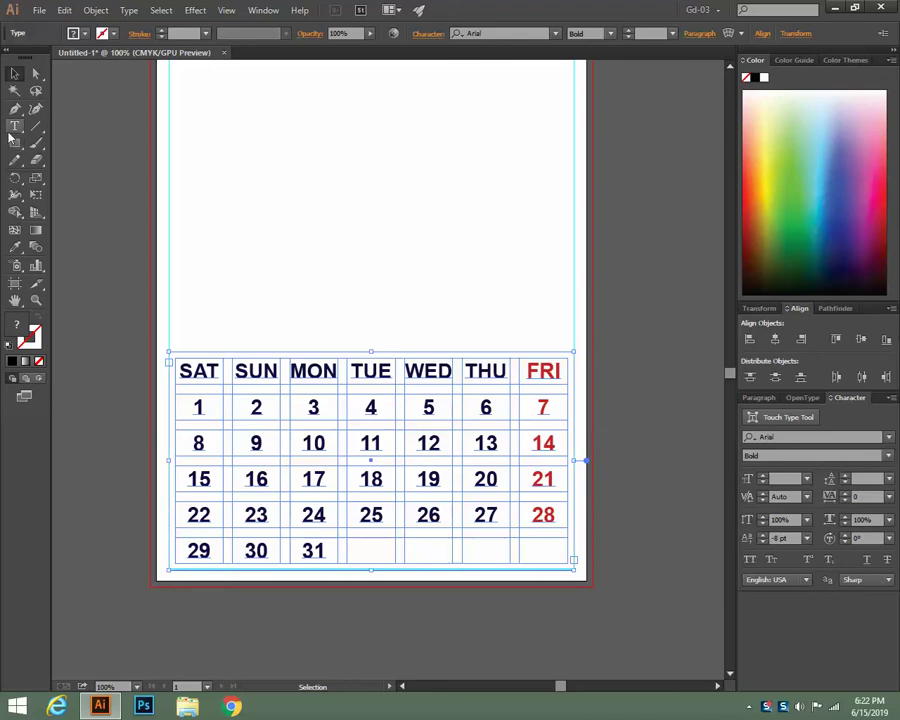
left_click(198, 402)
key("Tab")
key("Tab")
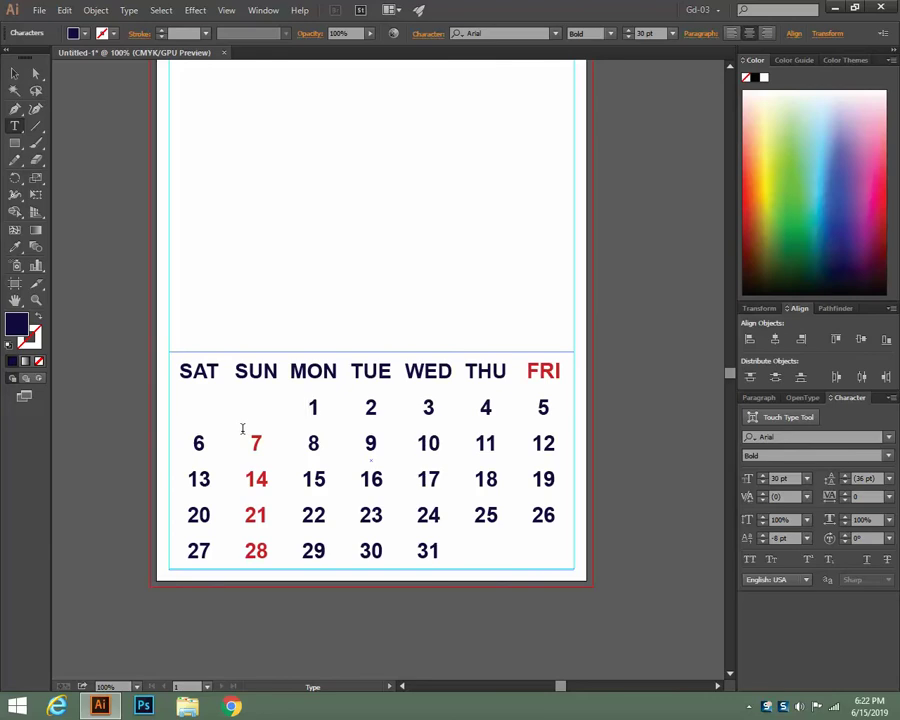
left_click(15, 73)
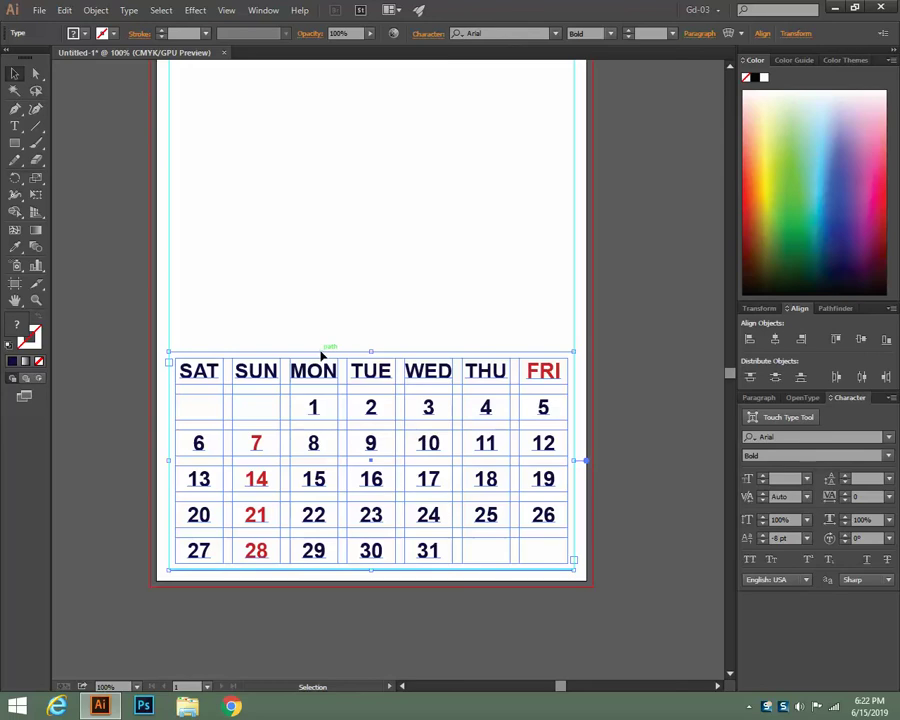
Duplicate the calendar above the original and tab the lower one's dates to start on THU
left_click_drag(325, 373, 325, 124)
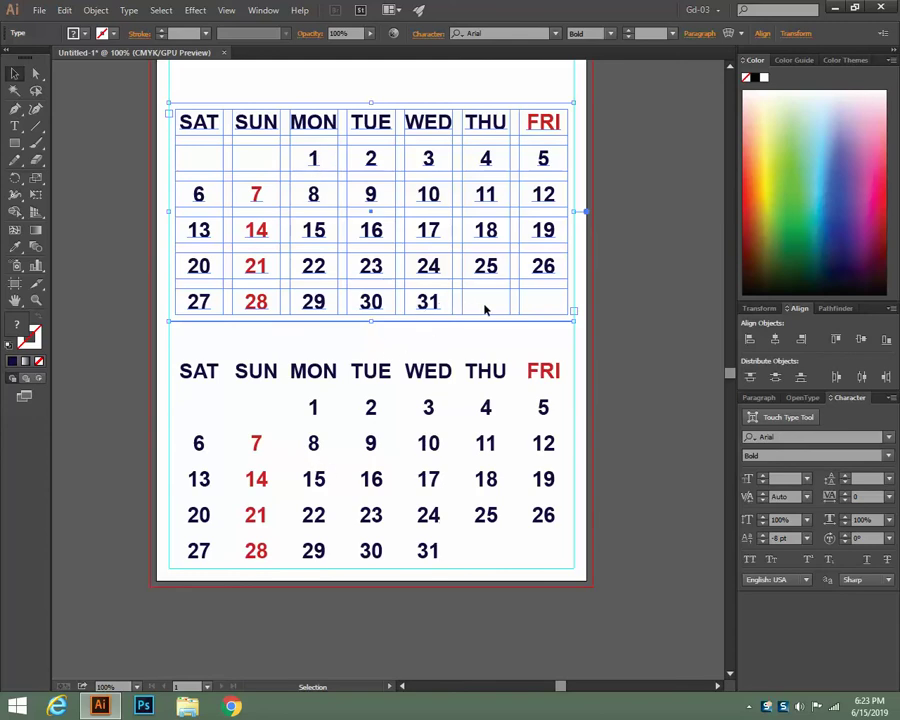
left_click(15, 124)
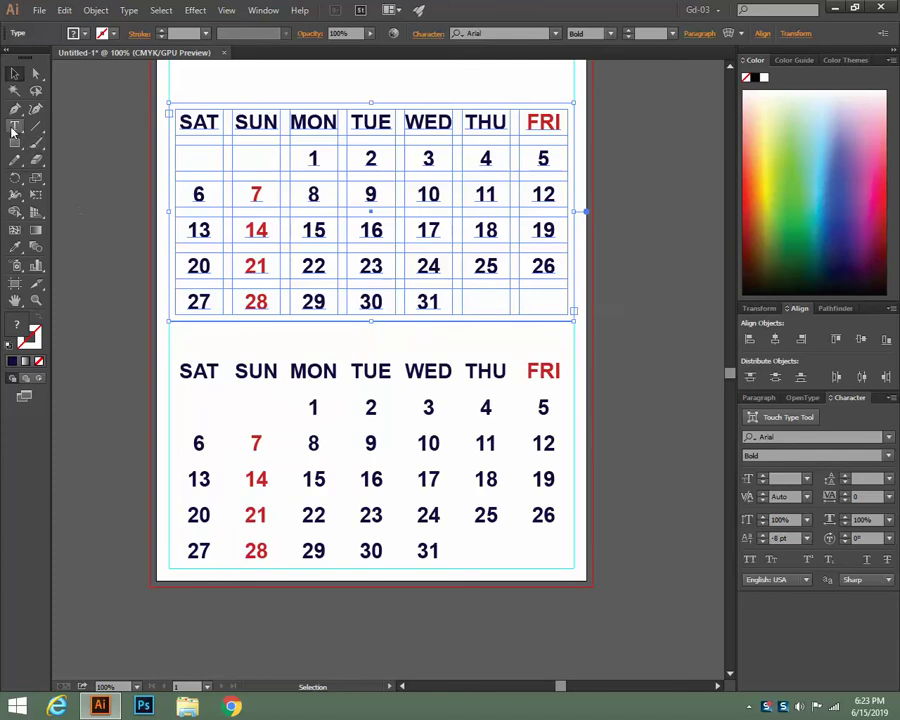
left_click(312, 406)
key("Tab")
key("Tab")
key("Tab")
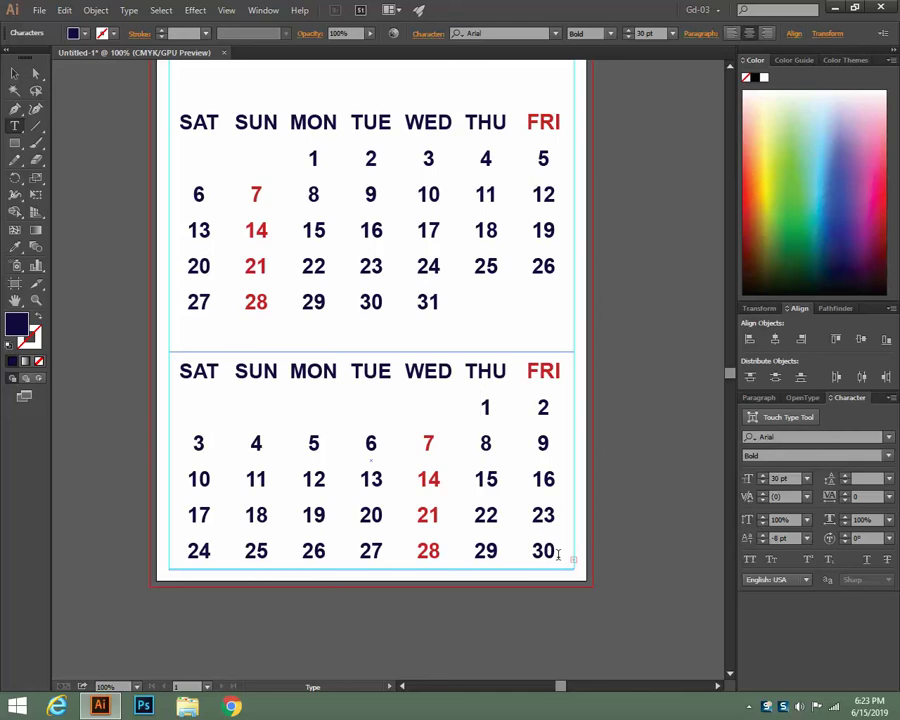
Remove the 30 from the lower calendar's bottom-right cell, leaving it empty
left_click_drag(530, 551, 563, 551)
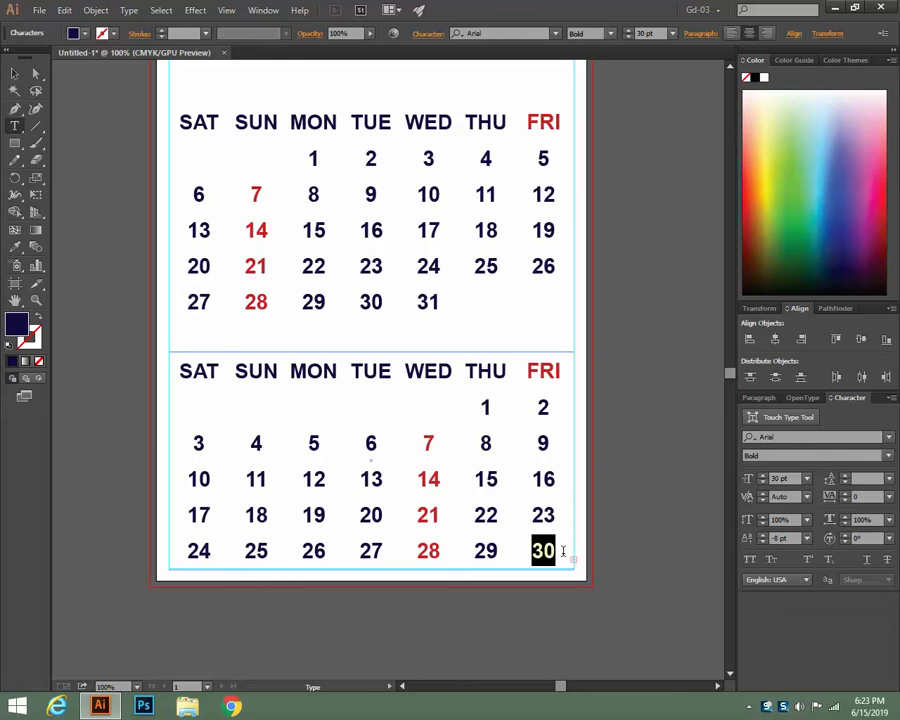
key("BackSpace")
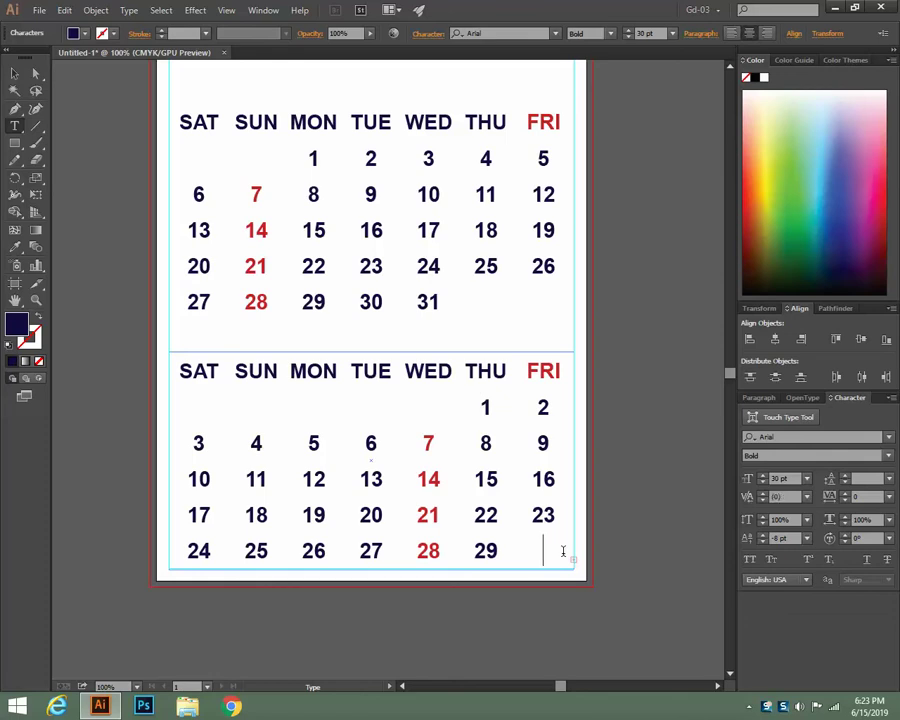
type("31")
left_click_drag(532, 551, 566, 552)
key("BackSpace")
key("BackSpace")
key("BackSpace")
key("BackSpace")
Select each calendar in turn, then zoom out to view the whole page
left_click(14, 73)
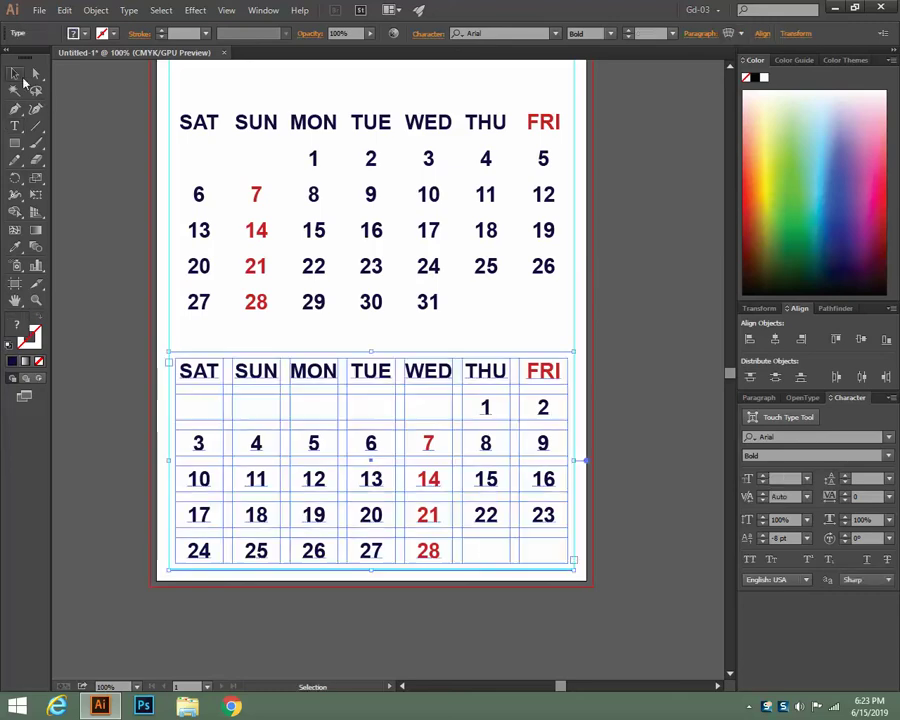
left_click(690, 505)
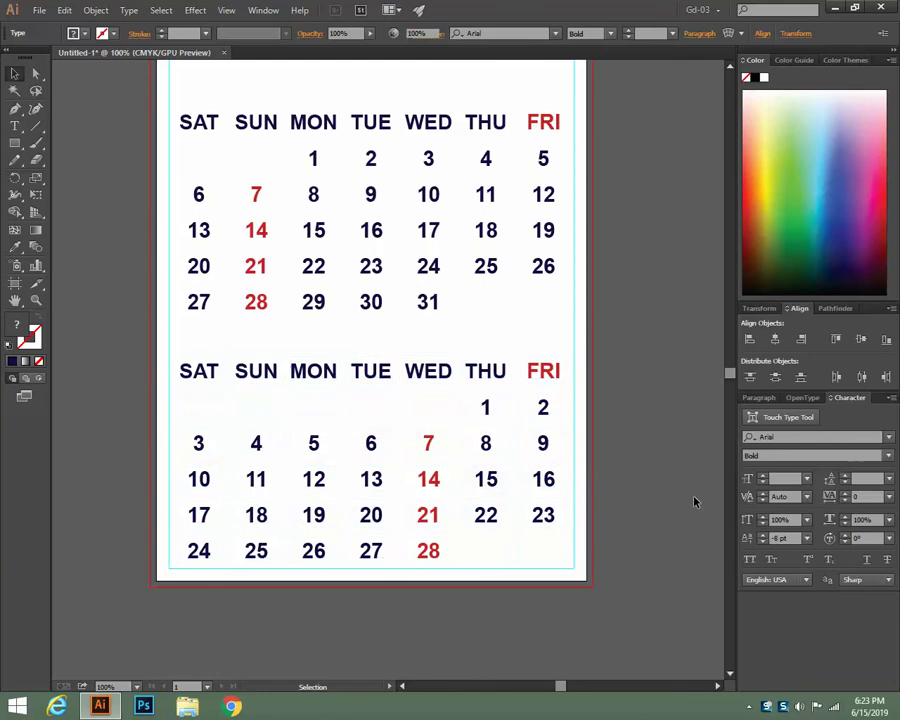
left_click(486, 525)
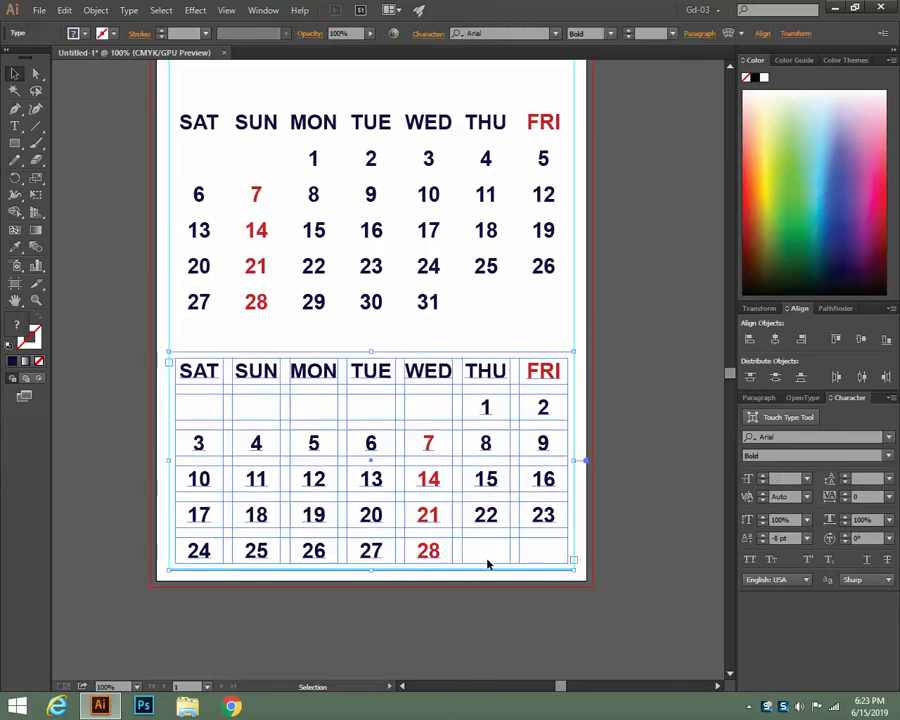
left_click(485, 160)
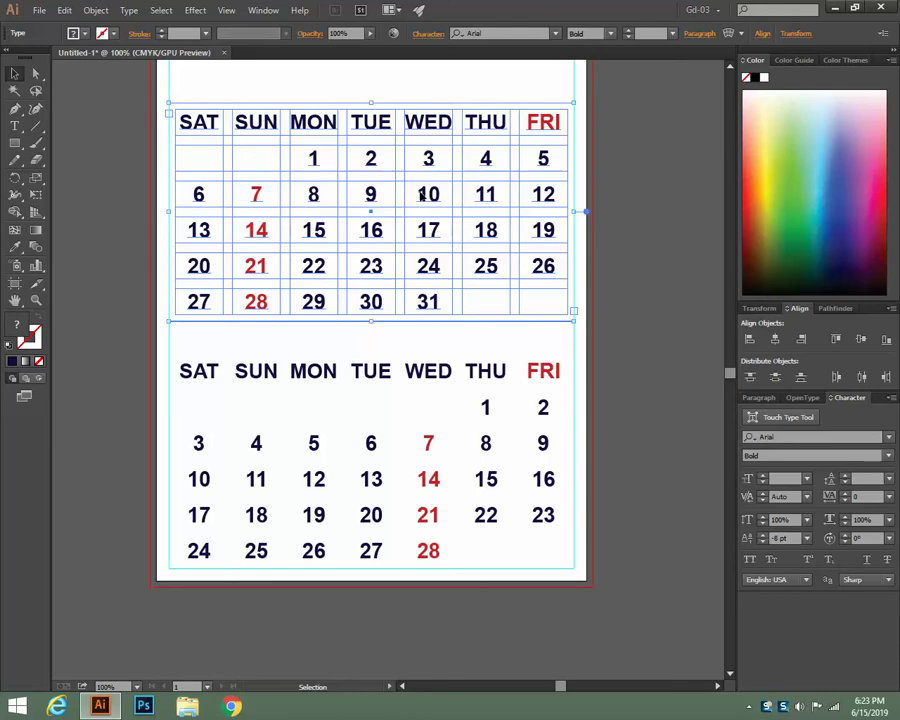
scroll(421, 192, "up", 2)
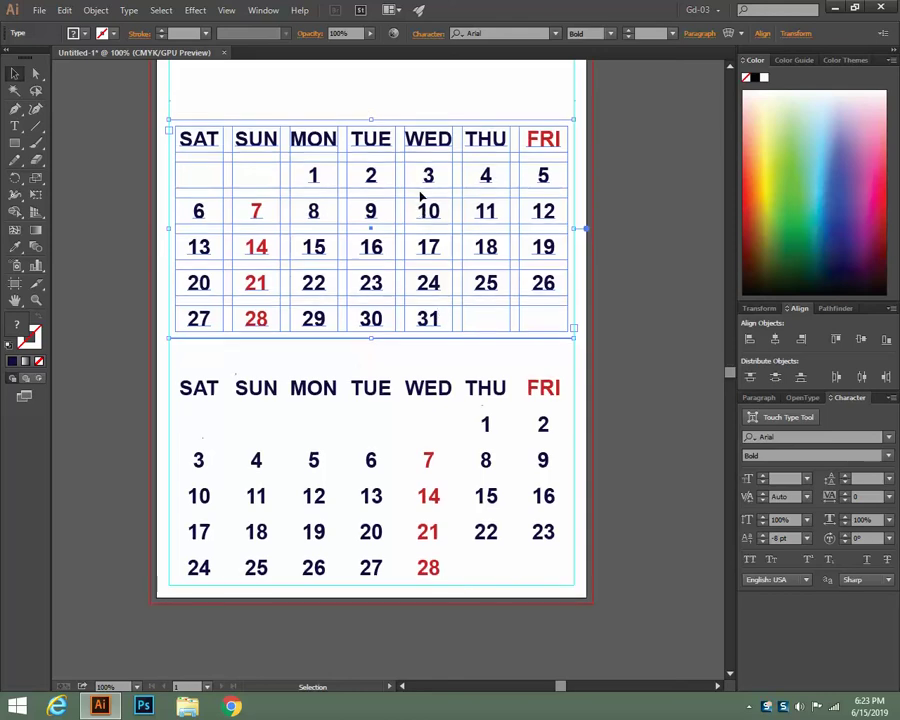
scroll(421, 196, "down", 2)
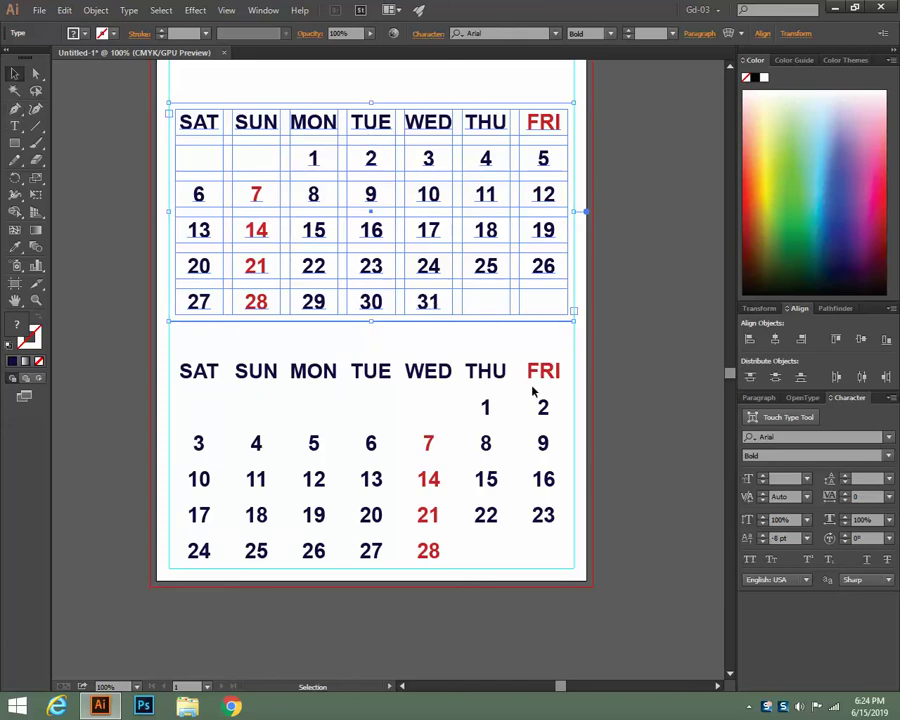
key("ctrl+minus")
key("ctrl+minus")
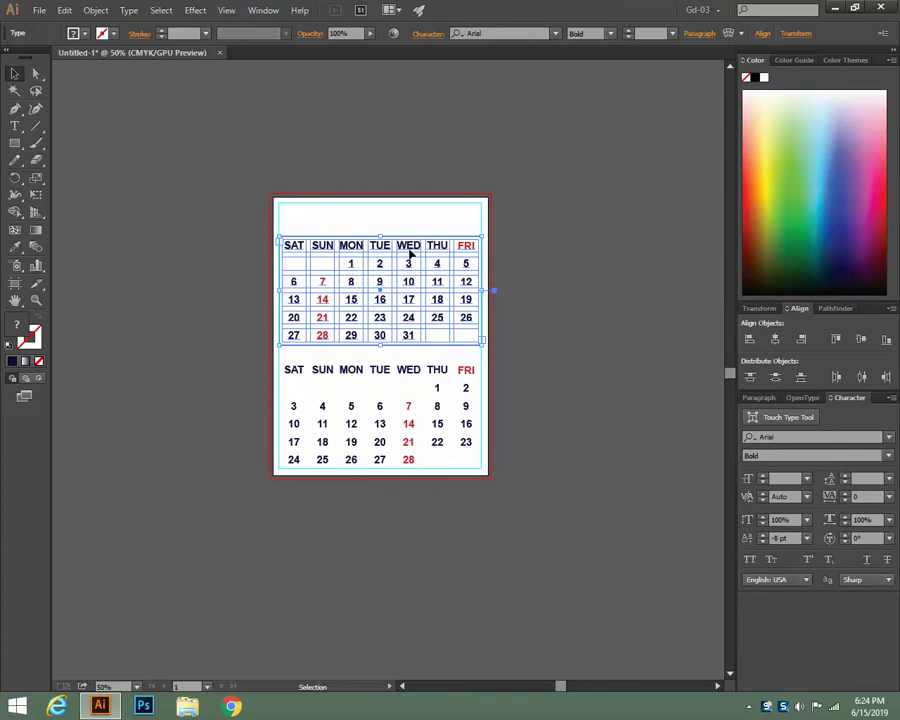
Duplicate the top calendar beside the page and zoom in
left_click_drag(410, 250, 631, 247)
left_click_drag(619, 416, 504, 418)
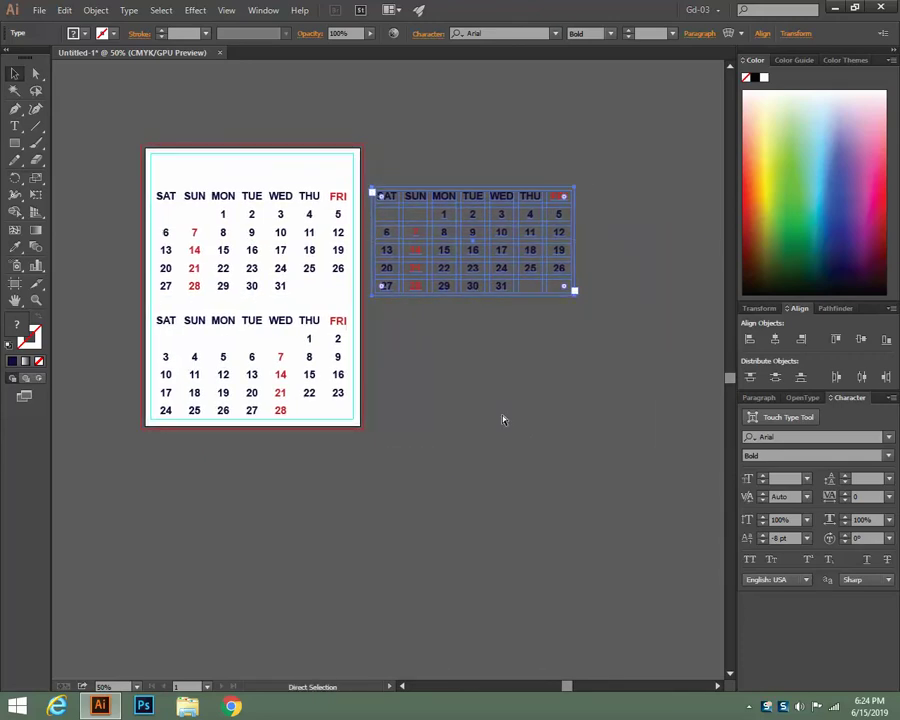
key("ctrl+plus")
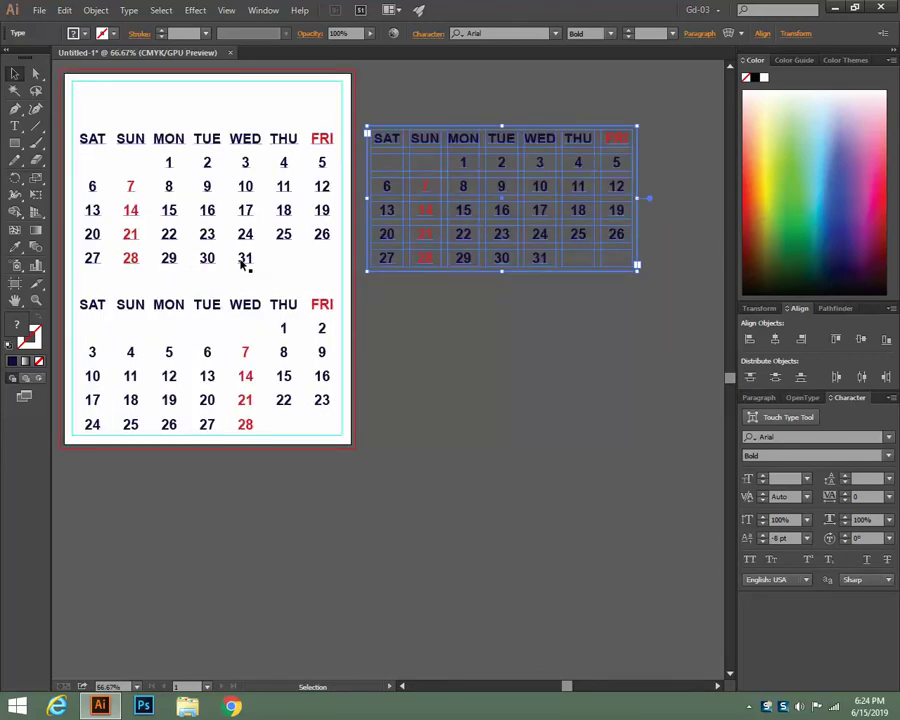
Tab the copy's dates so 1 falls under WED, then delete the copy
key("t")
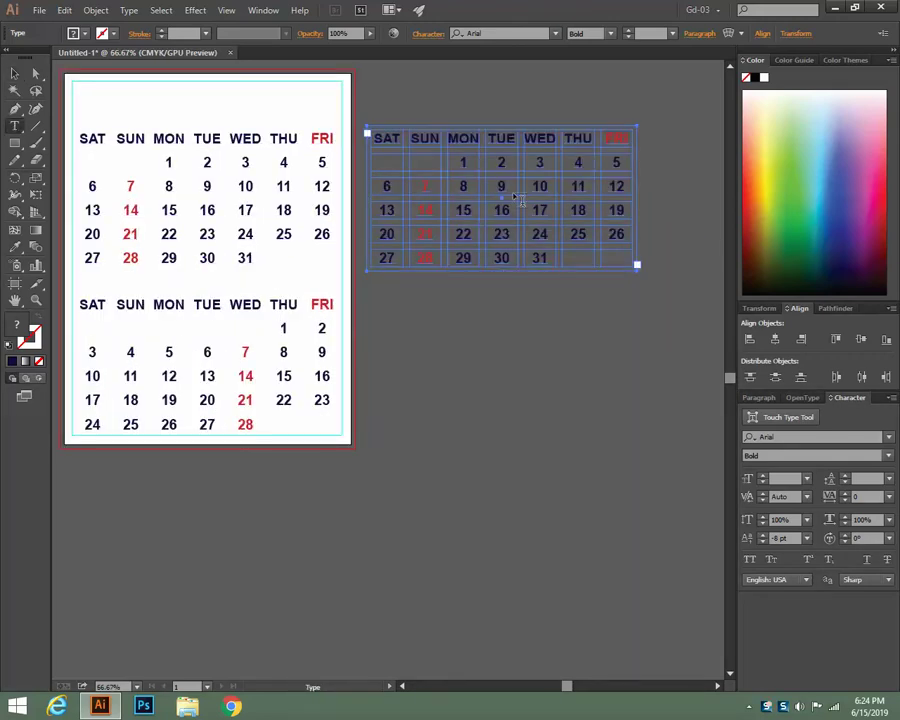
left_click(463, 161)
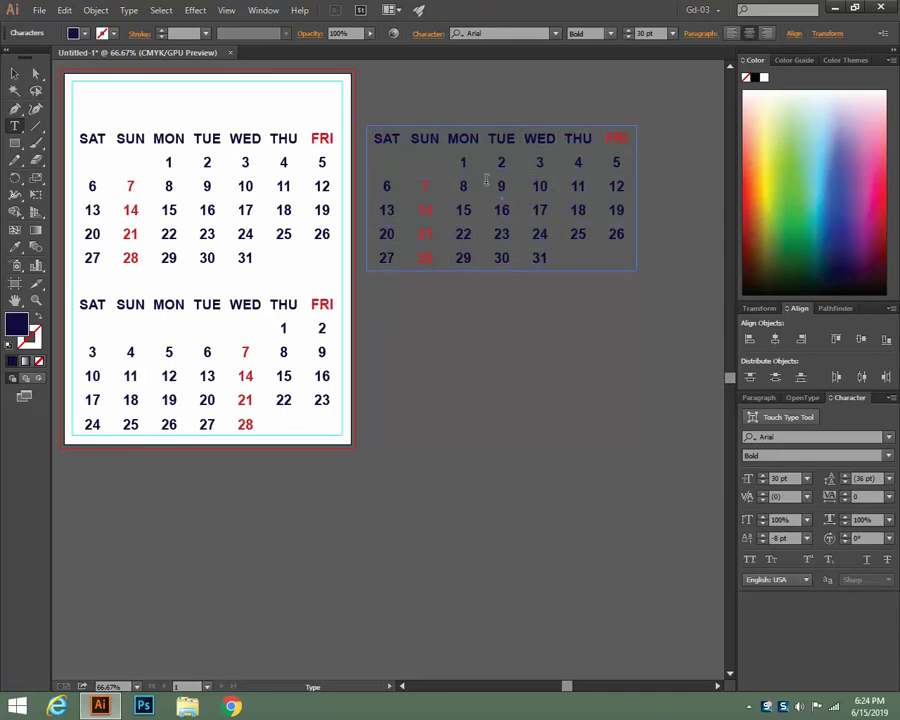
key("Tab")
key("Tab")
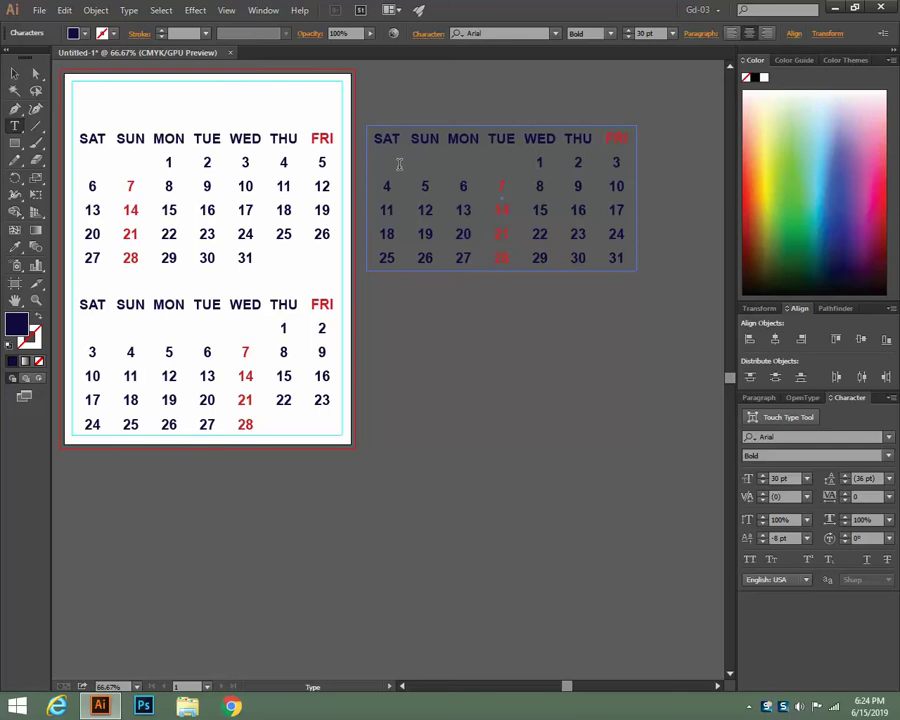
left_click(14, 73)
left_click(620, 258)
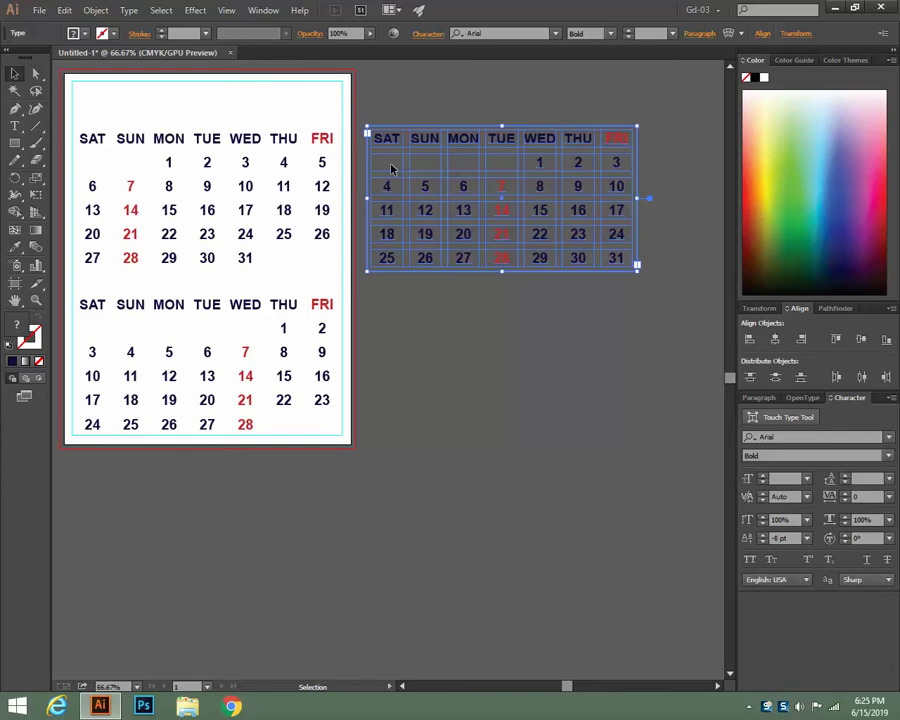
key("Delete")
Fit the page in the window and delete the first month's calendar, keeping the lower one
key("a")
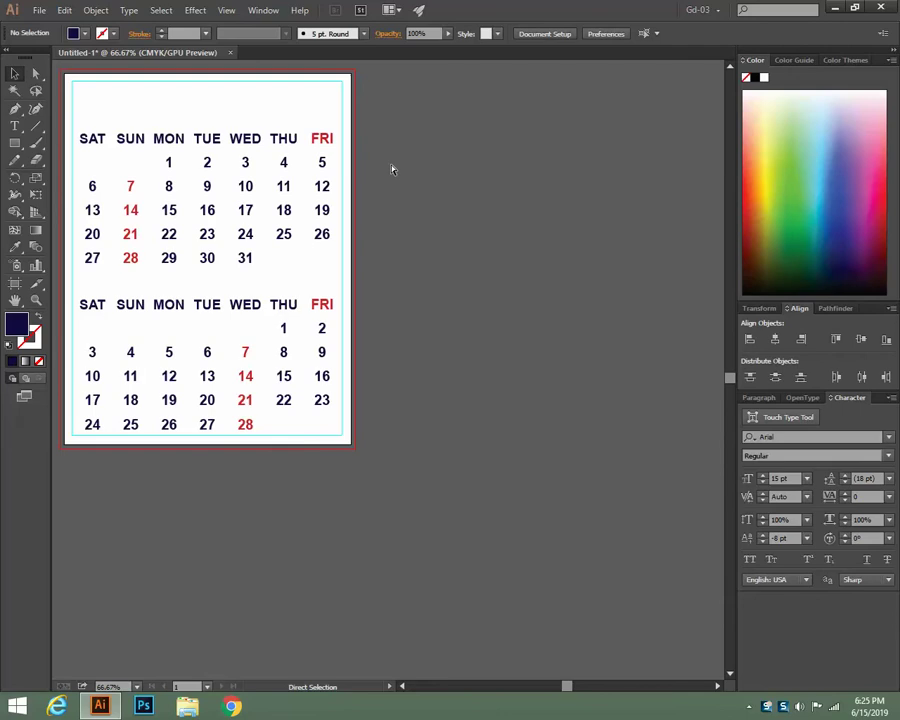
key("v")
key("ctrl+0")
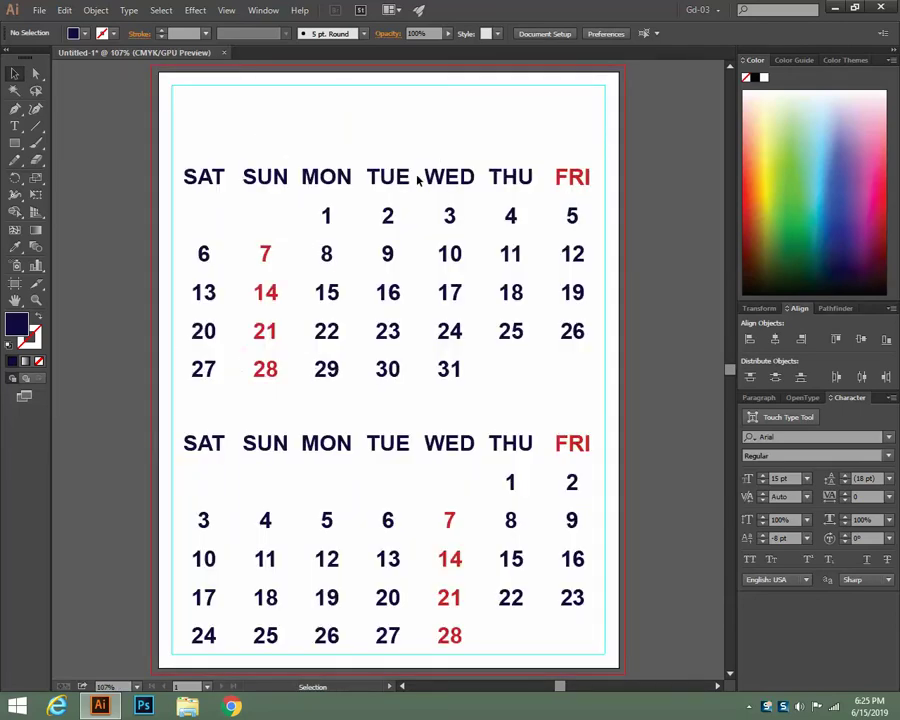
left_click(388, 177)
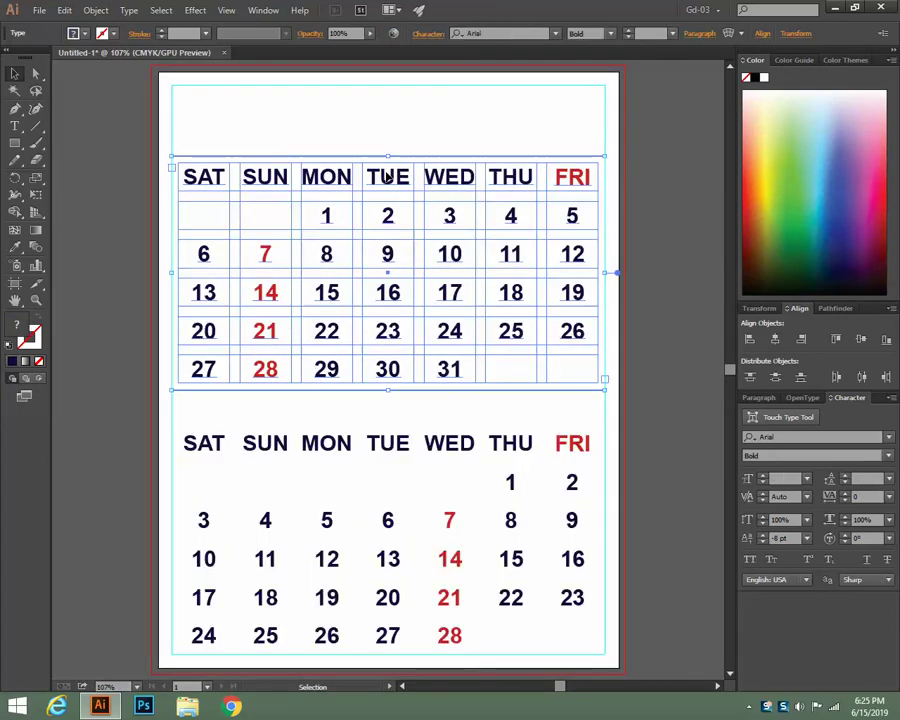
key("Delete")
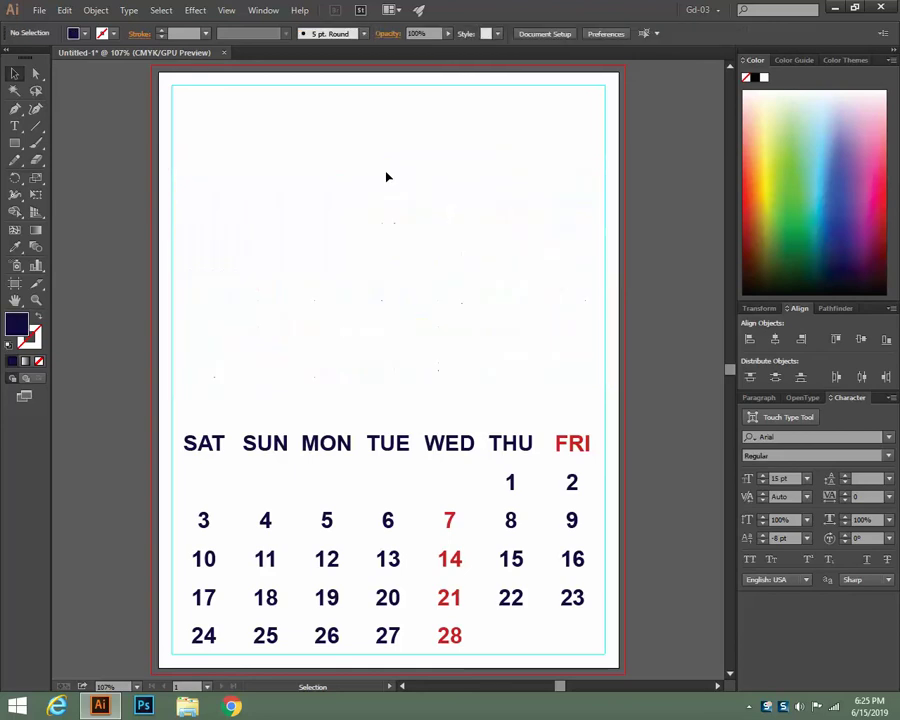
scroll(375, 147, "down", 1)
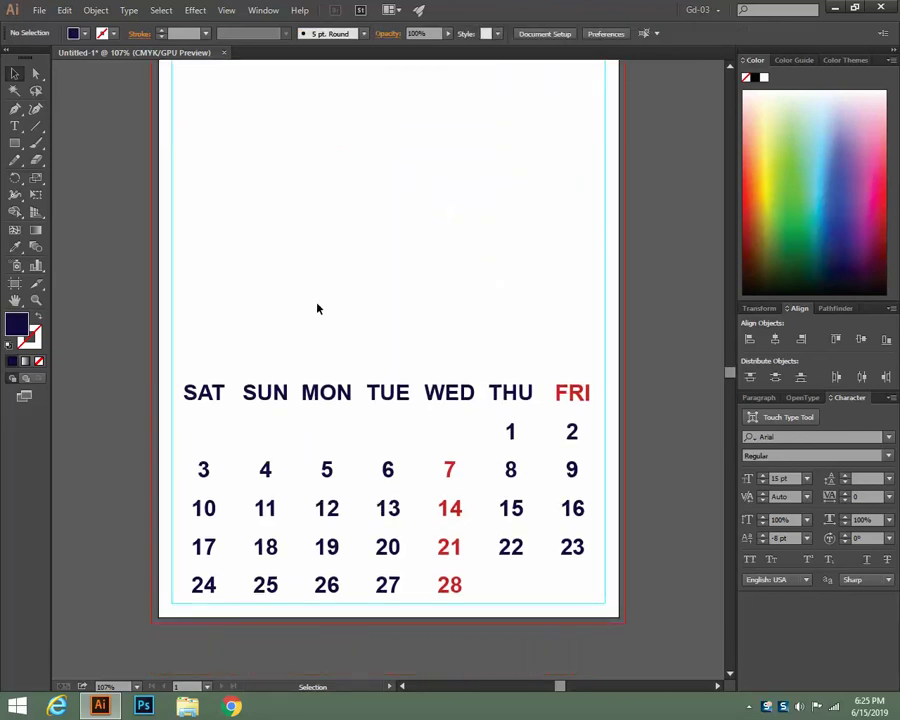
left_click(288, 393)
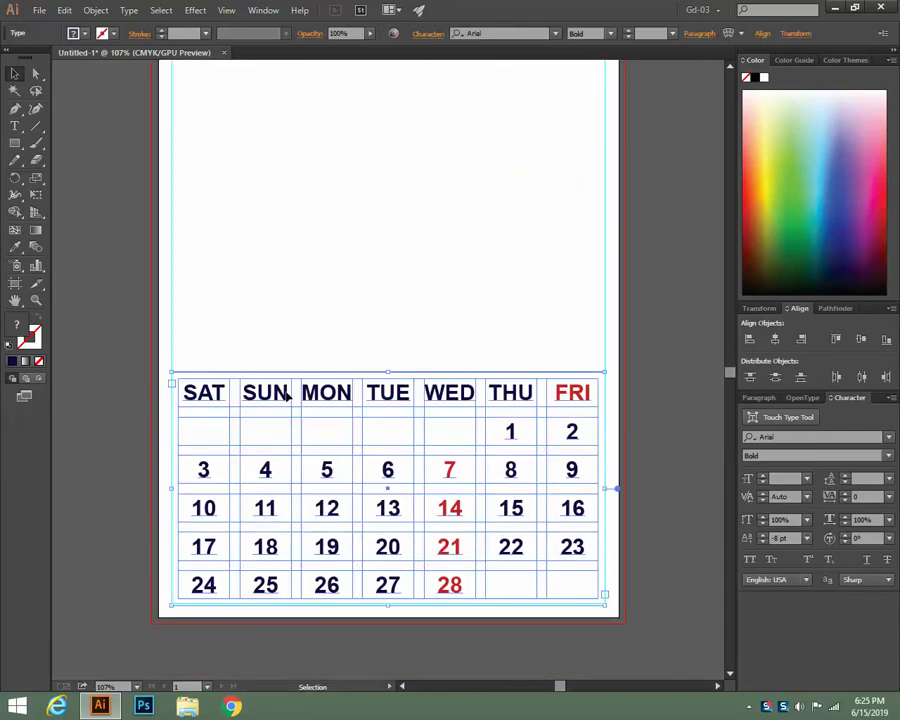
left_click(323, 257)
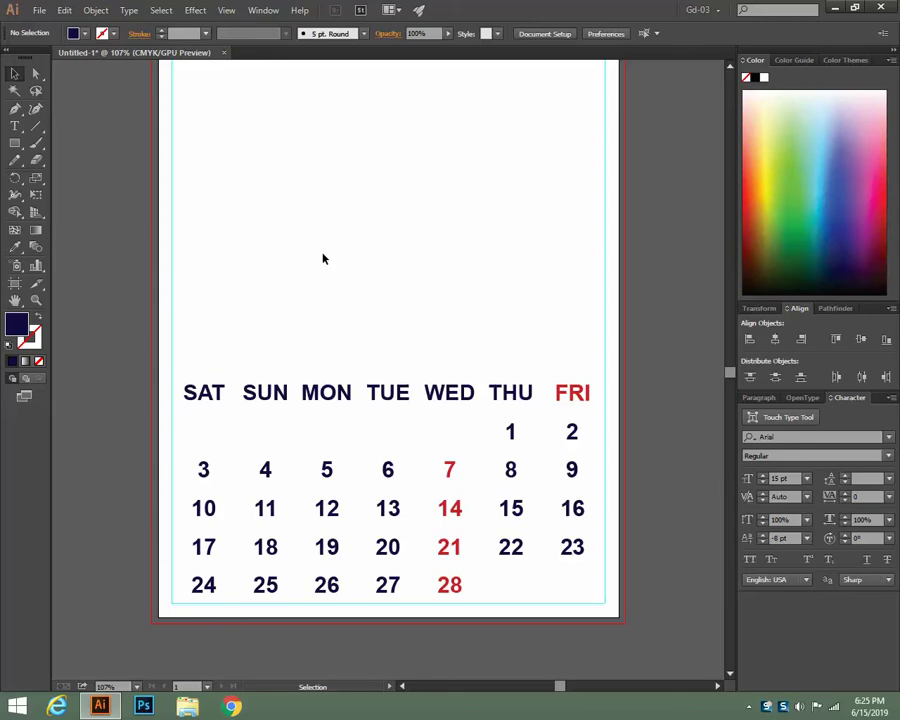
scroll(323, 259, "up", 3)
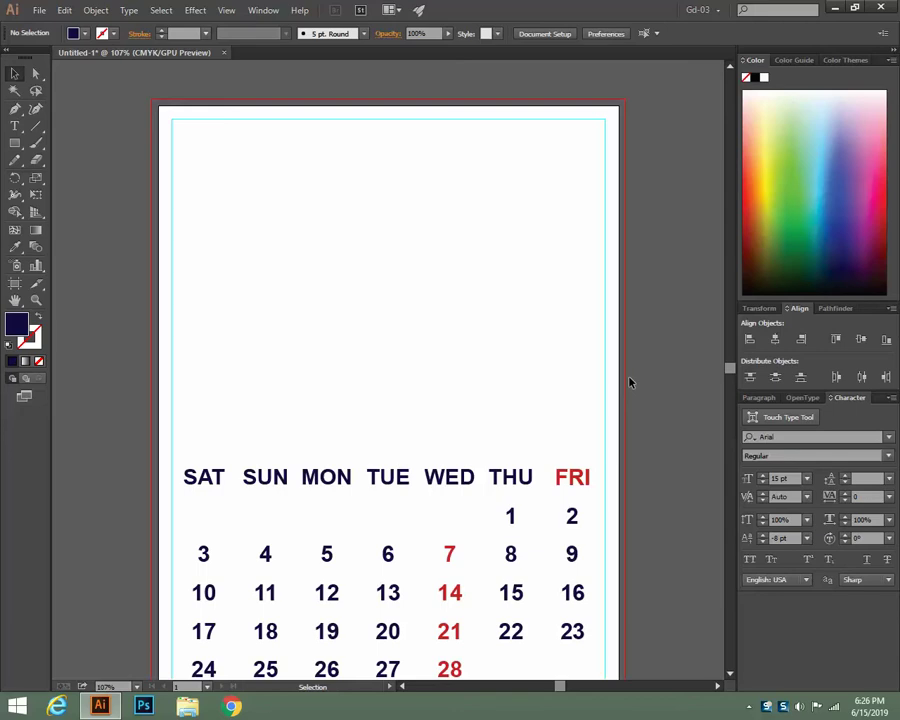
scroll(596, 327, "down", 1)
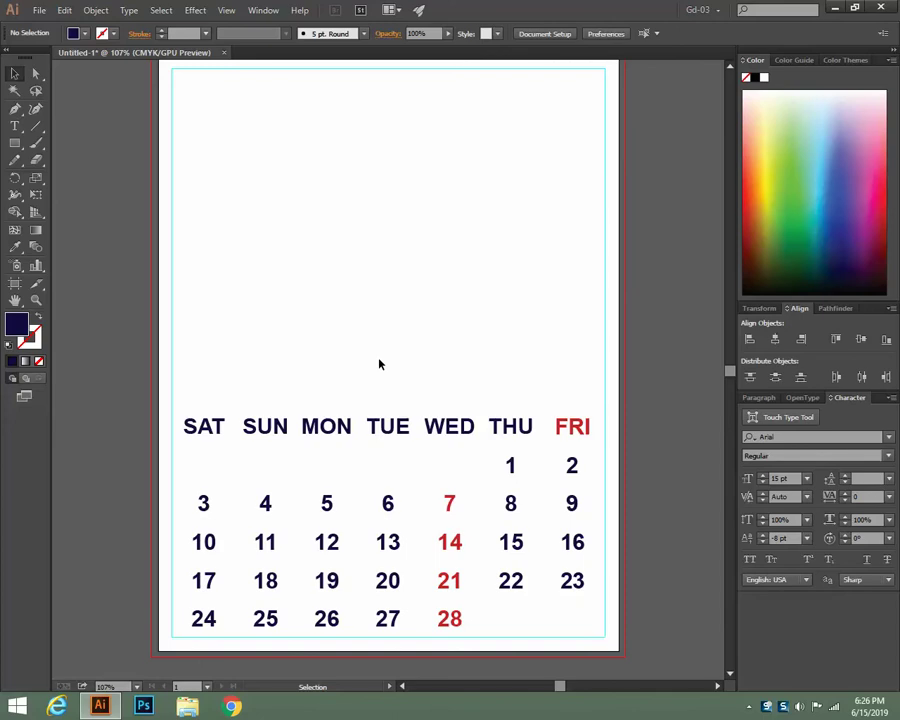
scroll(379, 364, "up", 1)
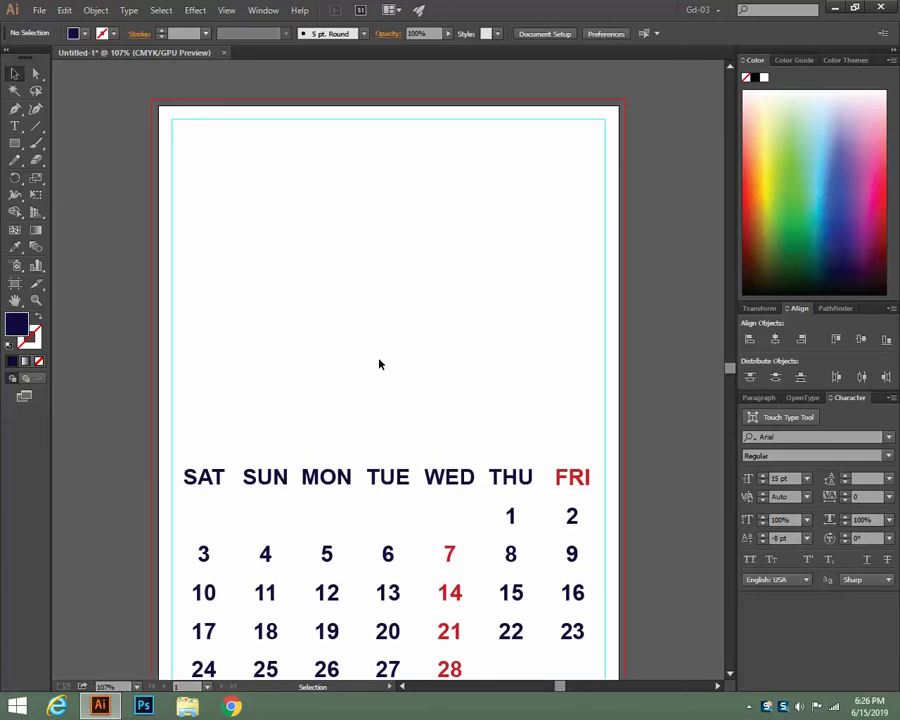
scroll(379, 364, "down", 1)
scroll(379, 364, "up", 1)
Draw a page-wide text area above the calendar and left-align it
left_click(15, 126)
left_click_drag(174, 271, 605, 389)
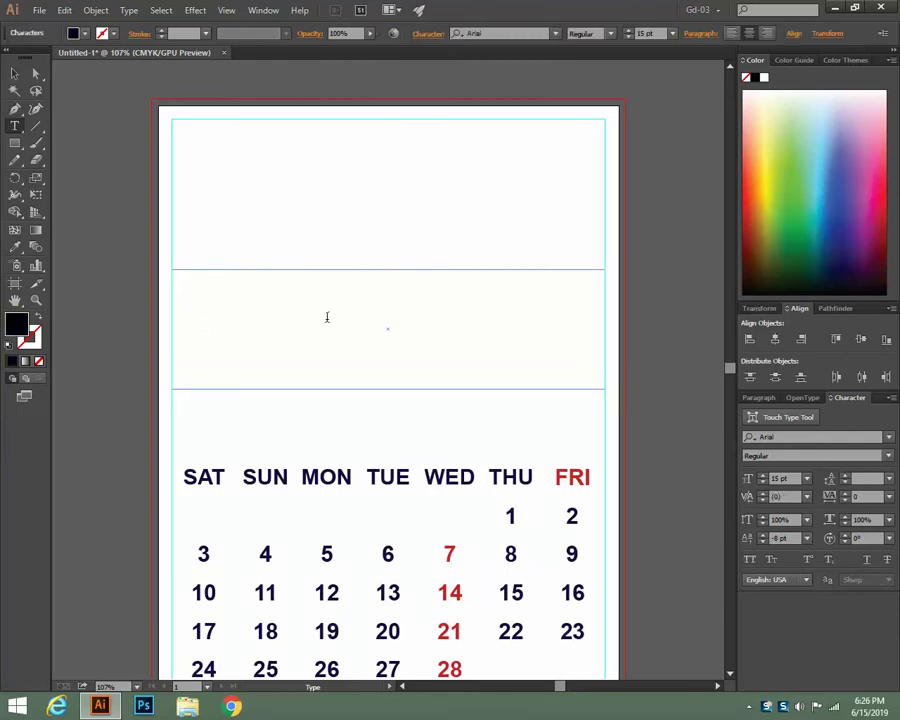
left_click(762, 398)
left_click(750, 417)
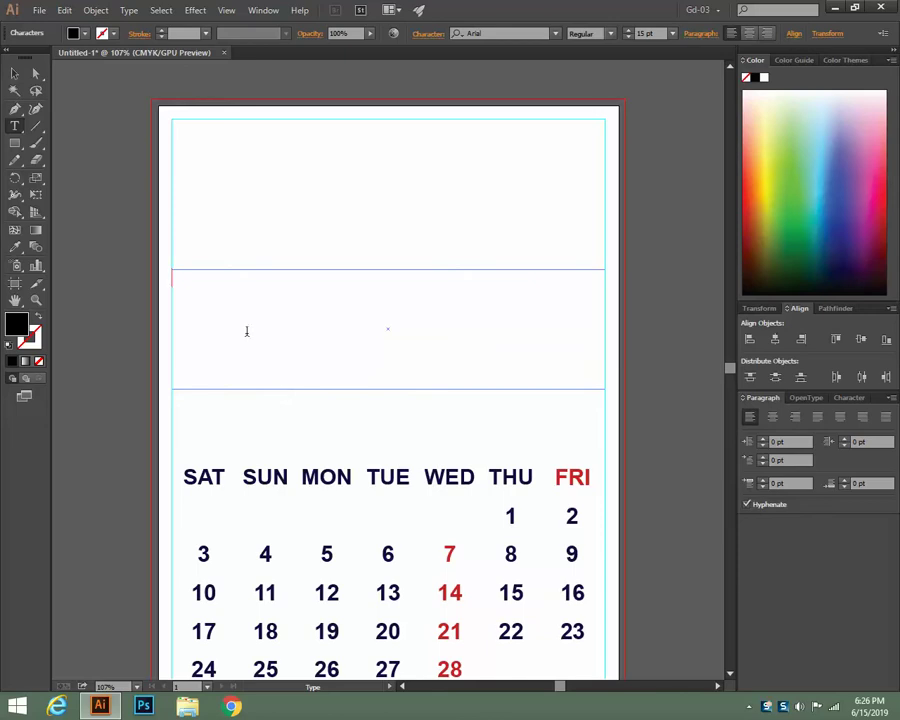
Set Area Type Options to 4 rows and preview the result
left_click(133, 11)
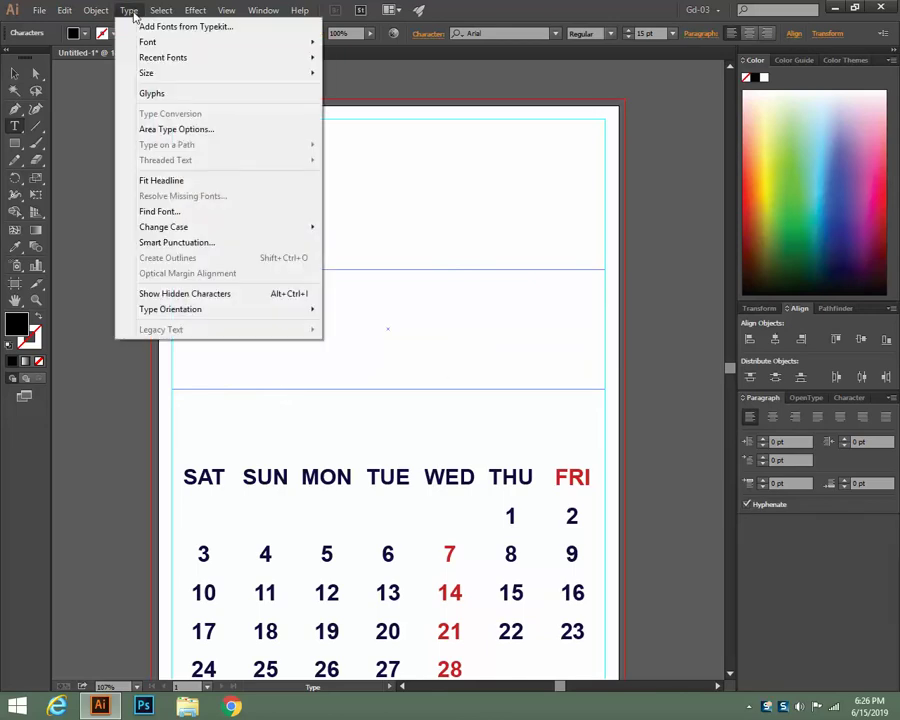
left_click(165, 131)
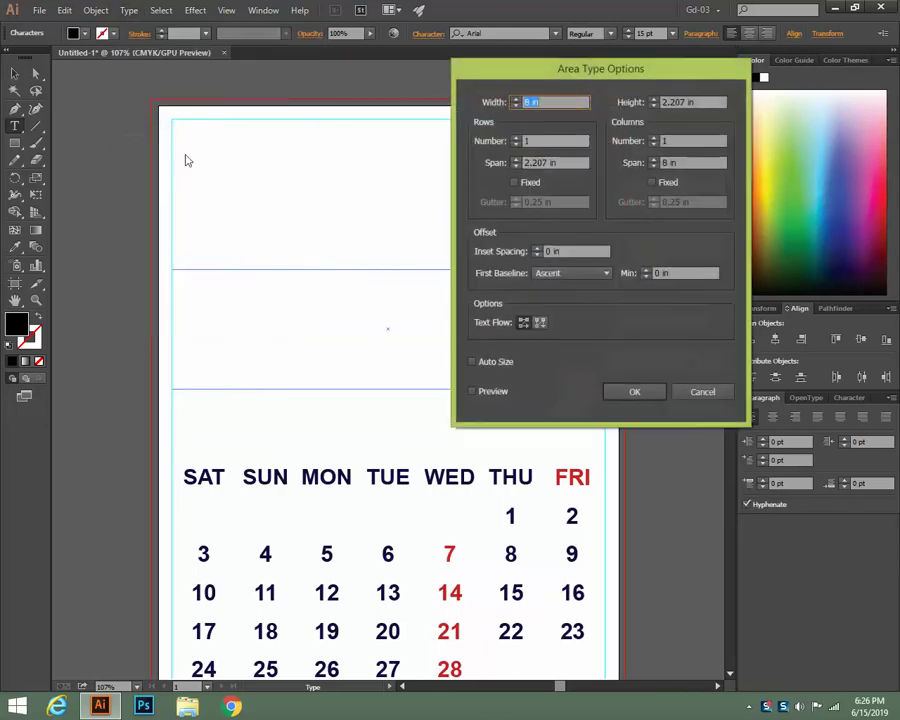
left_click(516, 138)
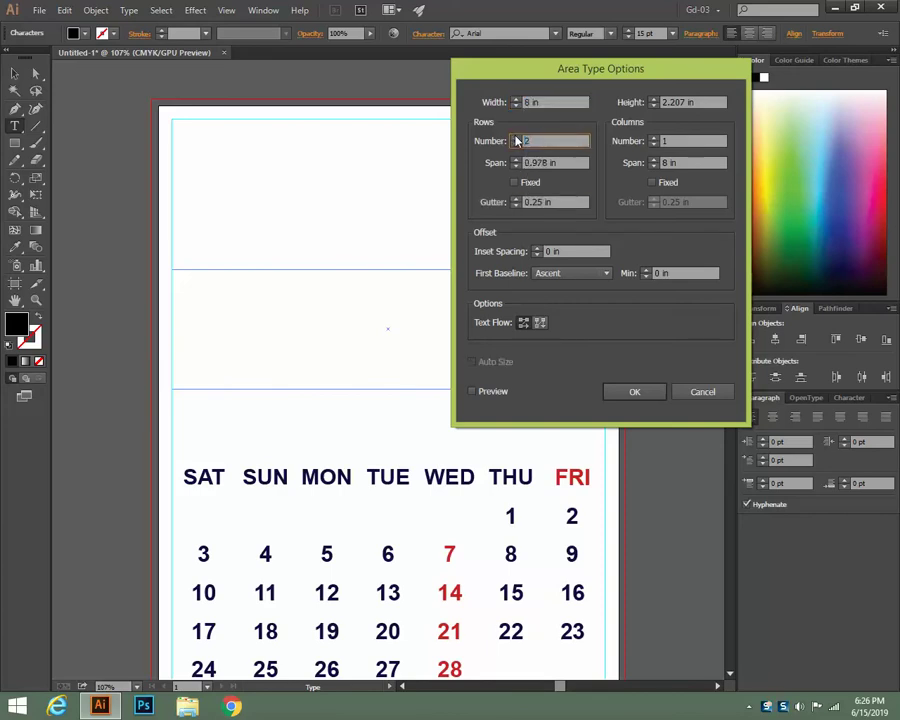
left_click(516, 138)
left_click(516, 138)
left_click(473, 391)
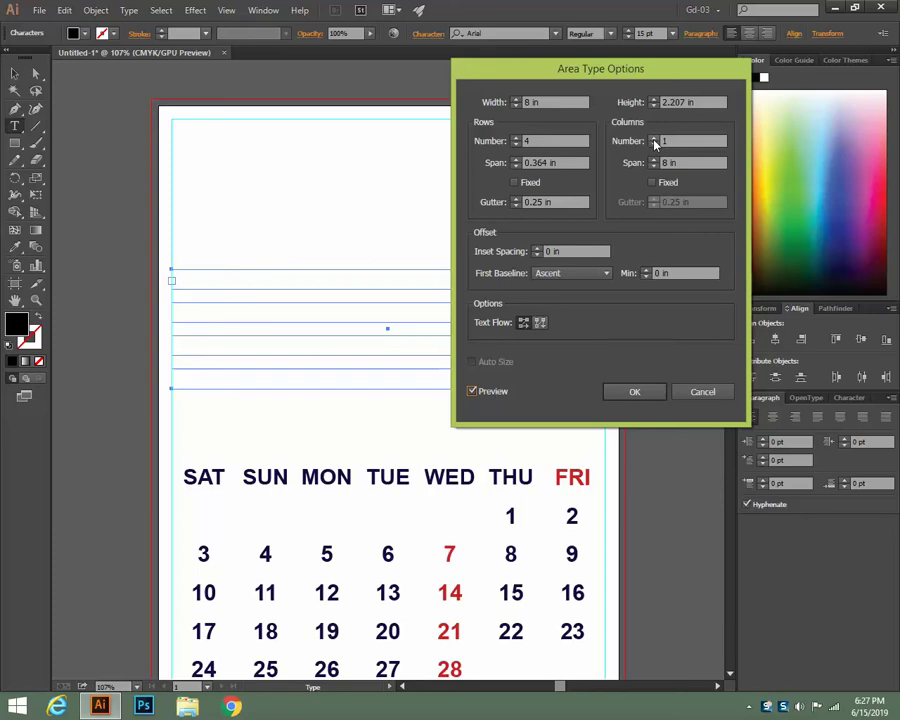
Set the text area to 14 columns and a 0.1 in row gutter, with Preview on
left_click(654, 138)
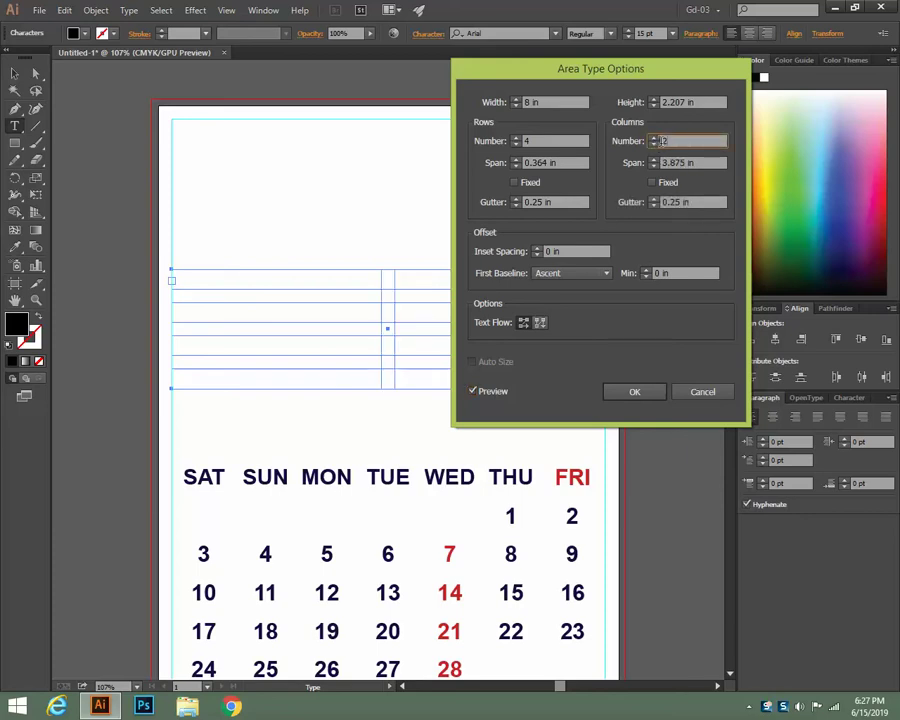
type("14")
left_click(486, 394)
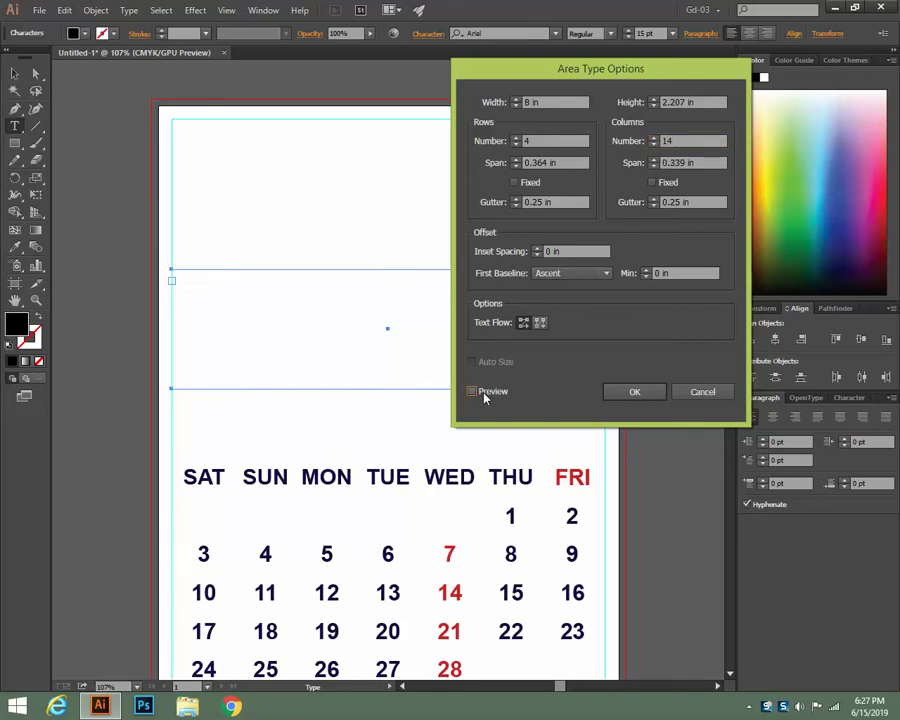
left_click(486, 394)
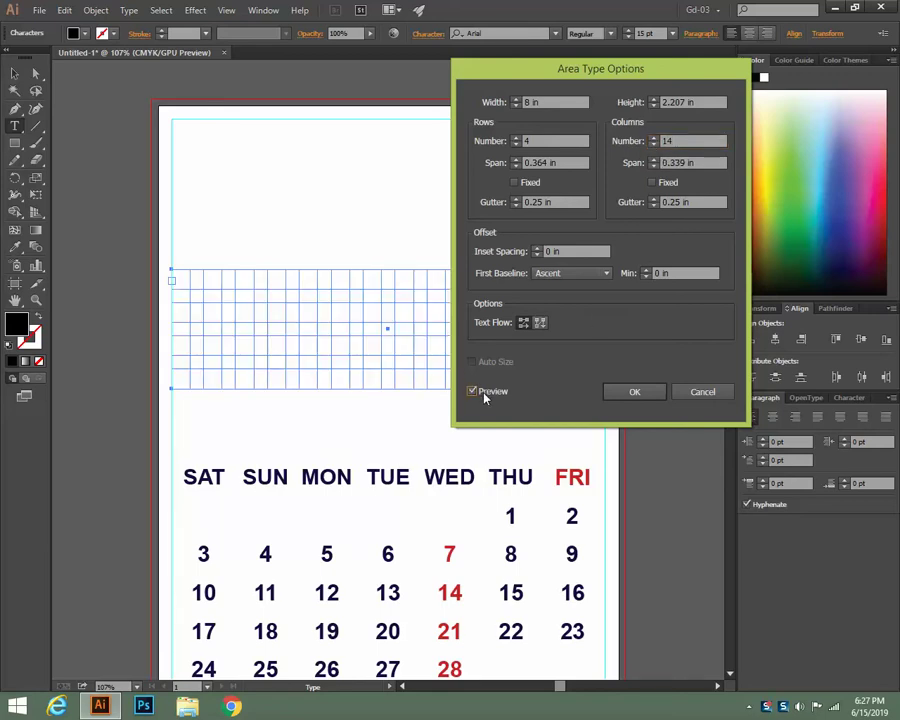
double_click(540, 202)
type("0.10")
left_click(680, 202)
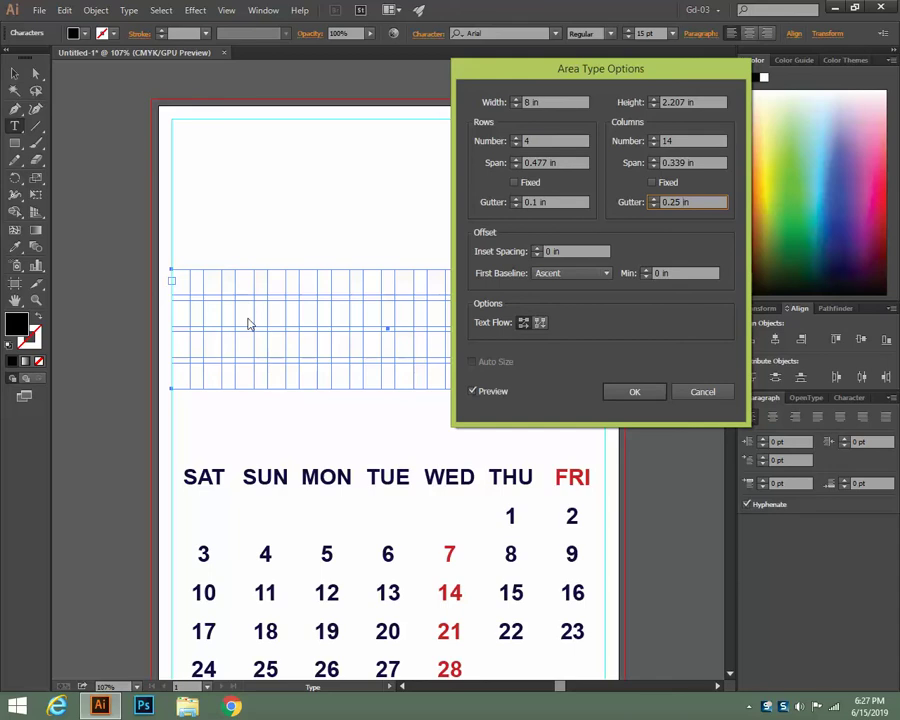
Set the column gutter to 0.1 in and inset spacing to -0.063 in, then apply the grid
left_click_drag(681, 203, 670, 204)
type("10")
left_click(488, 393)
left_click(488, 393)
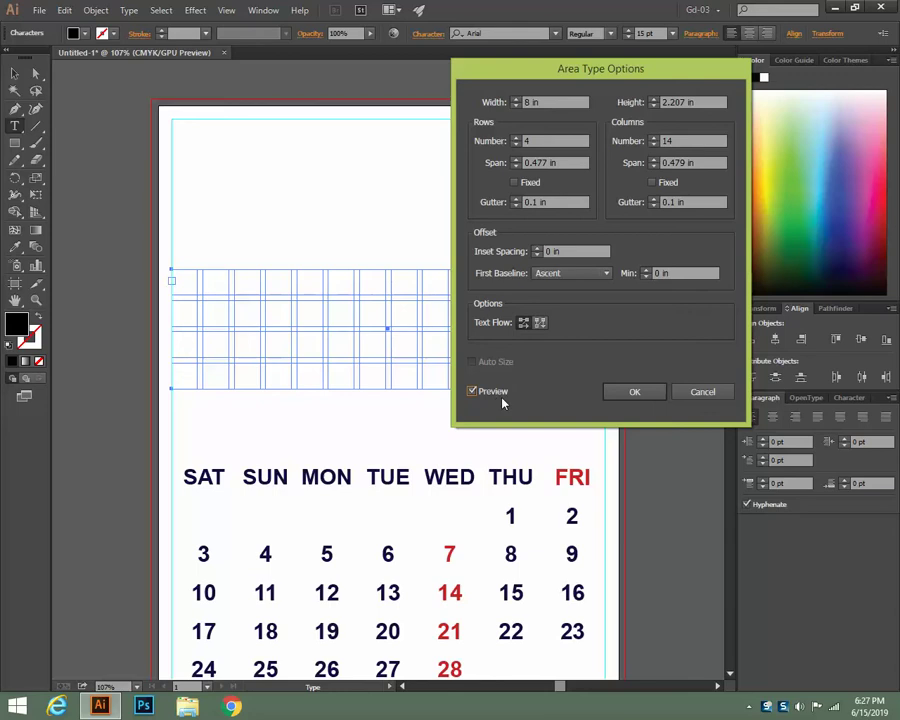
left_click_drag(540, 68, 753, 78)
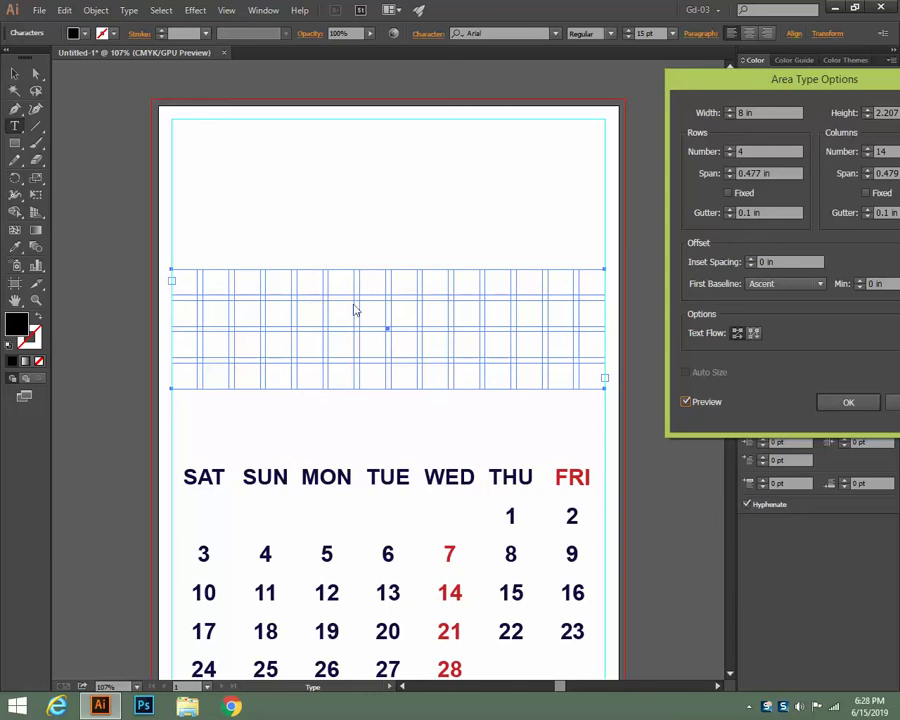
left_click(751, 265)
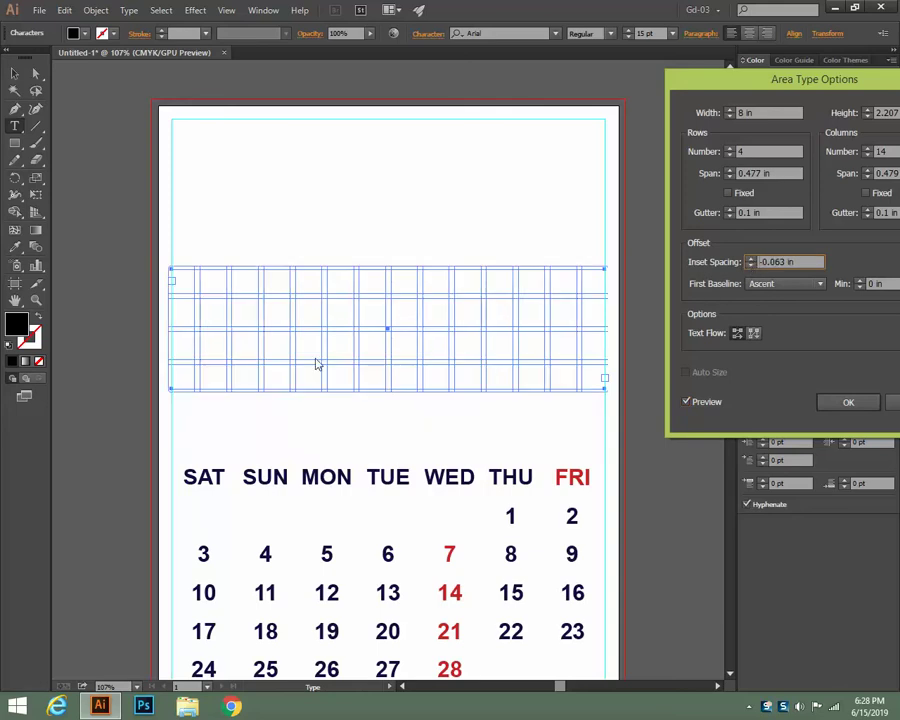
left_click(392, 302)
left_click(846, 401)
left_click(442, 320)
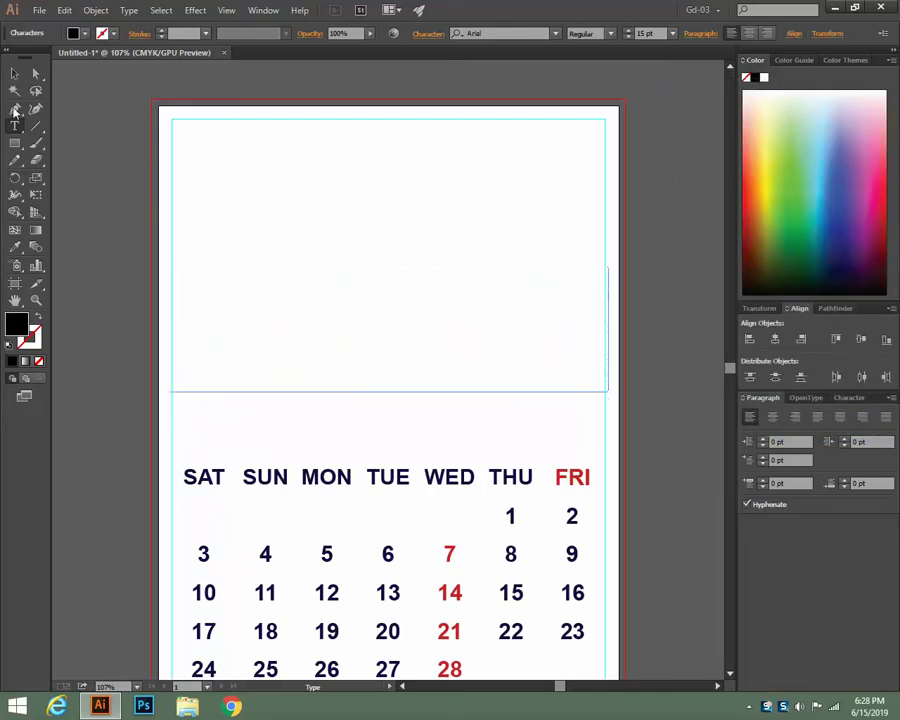
Lower the gridded text frame's top edge and test it by typing 1 in the frame
key("Escape")
left_click(14, 73)
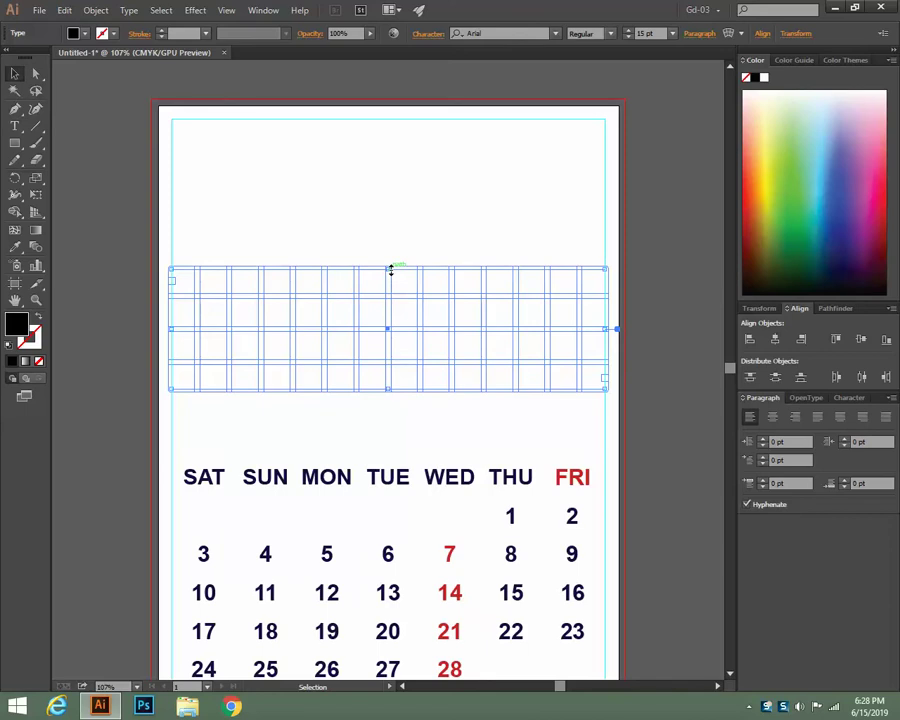
mouse_move(391, 270)
left_mouse_down()
mouse_move(390, 295)
mouse_move(390, 287)
left_mouse_up()
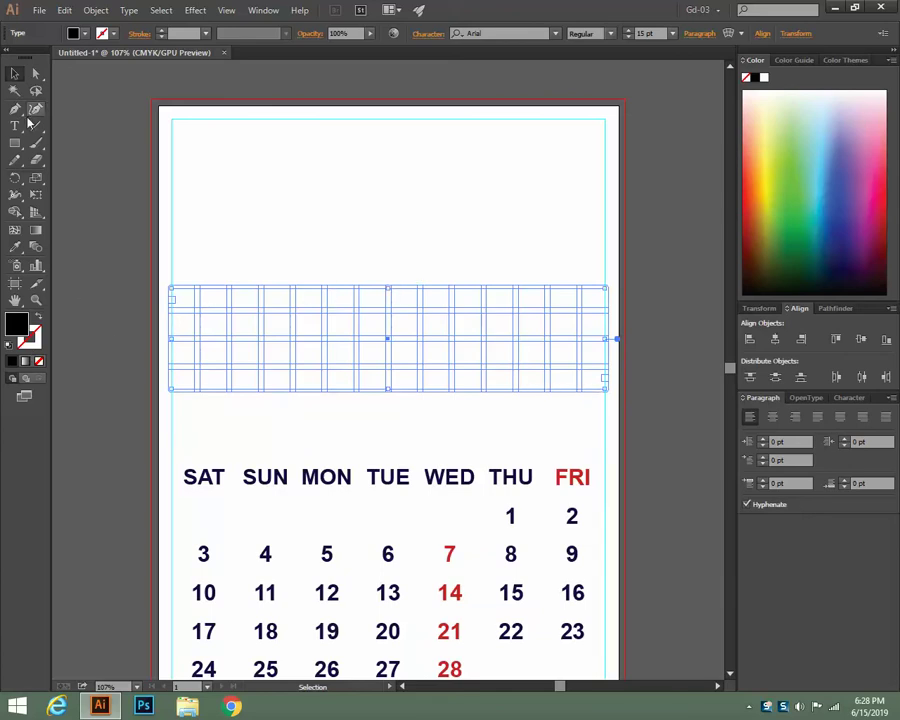
key("t")
left_click(179, 289)
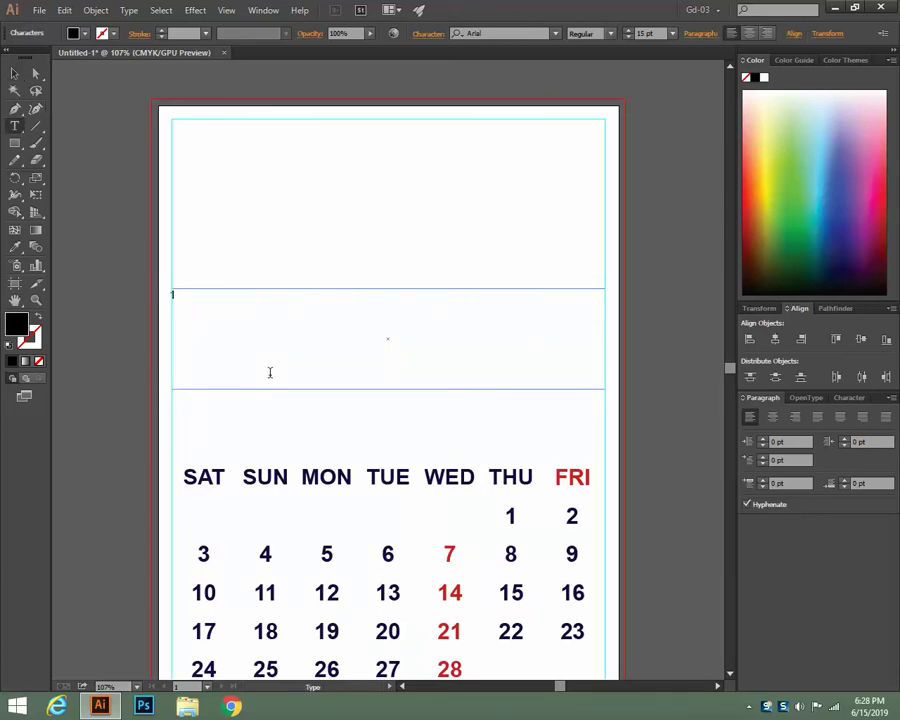
type("1")
left_click(271, 376, "ctrl")
Nudge the gridded text frame slightly, then delete it
left_click(14, 73)
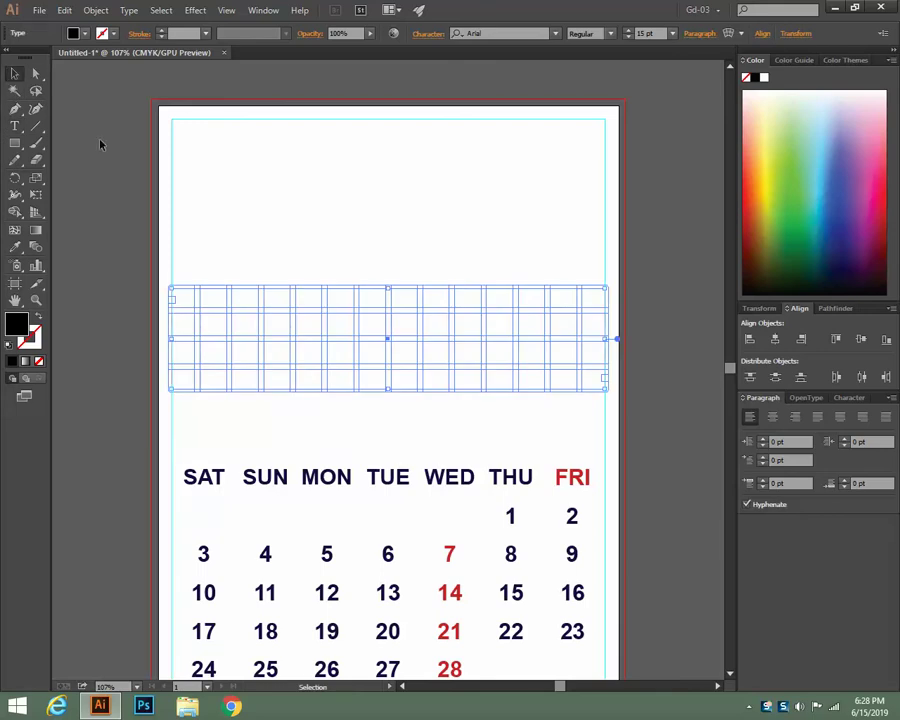
mouse_move(342, 293)
left_mouse_down()
mouse_move(354, 293)
mouse_move(336, 296)
left_mouse_up()
key("Delete")
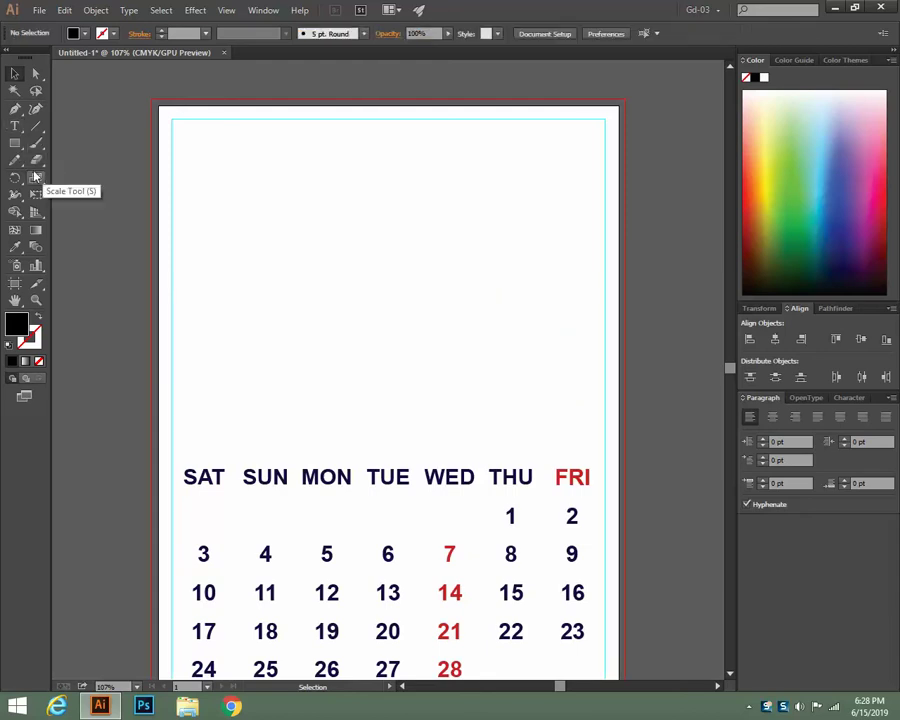
left_click(15, 127)
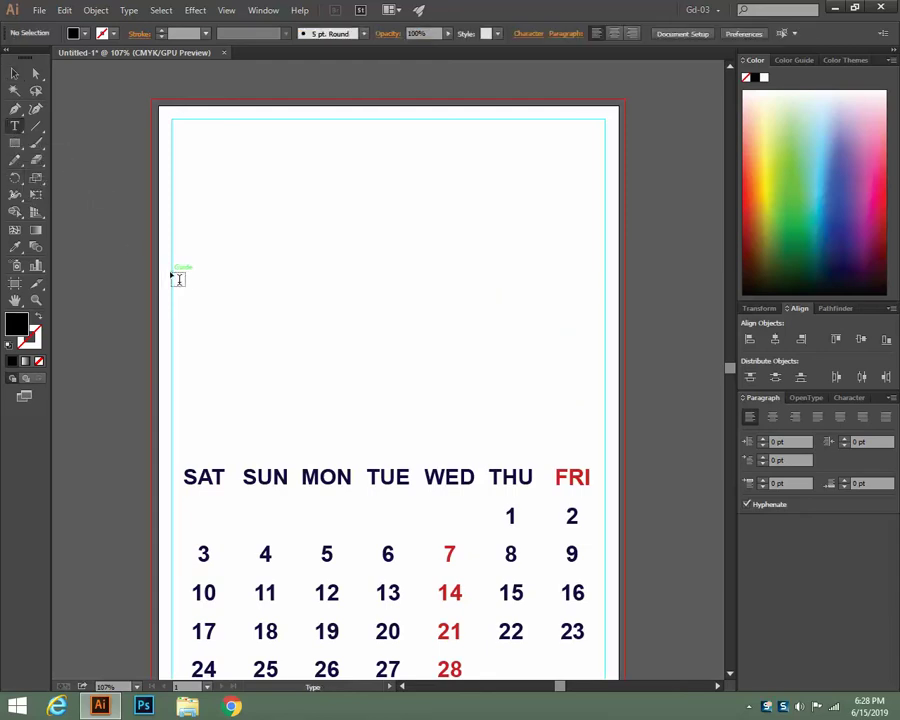
Draw a new page-wide text area just above the calendar's weekday row
left_click_drag(172, 274, 606, 381)
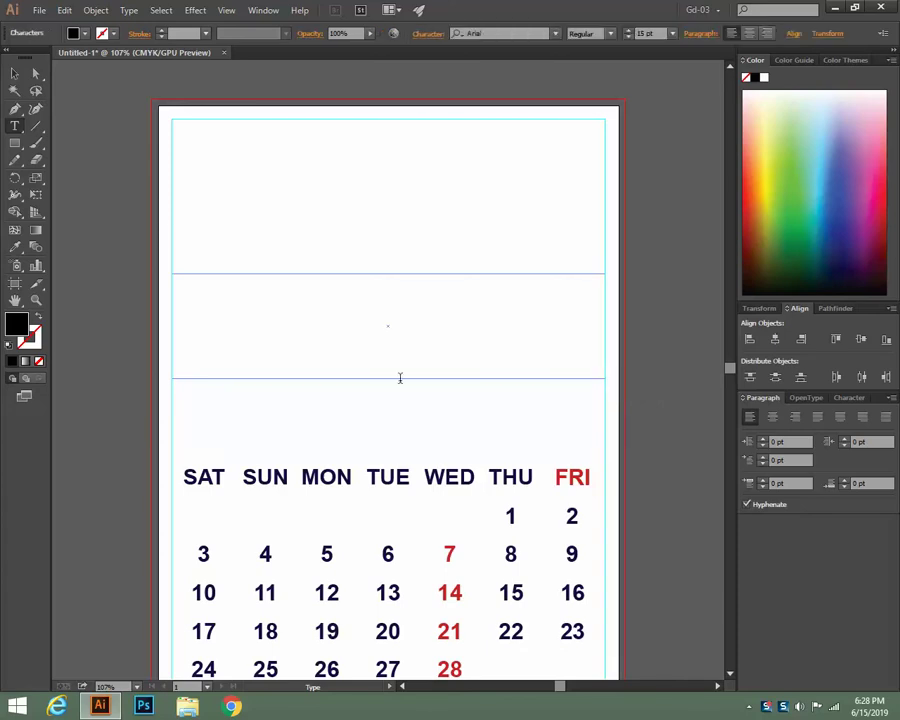
left_click(130, 10)
left_click(160, 130)
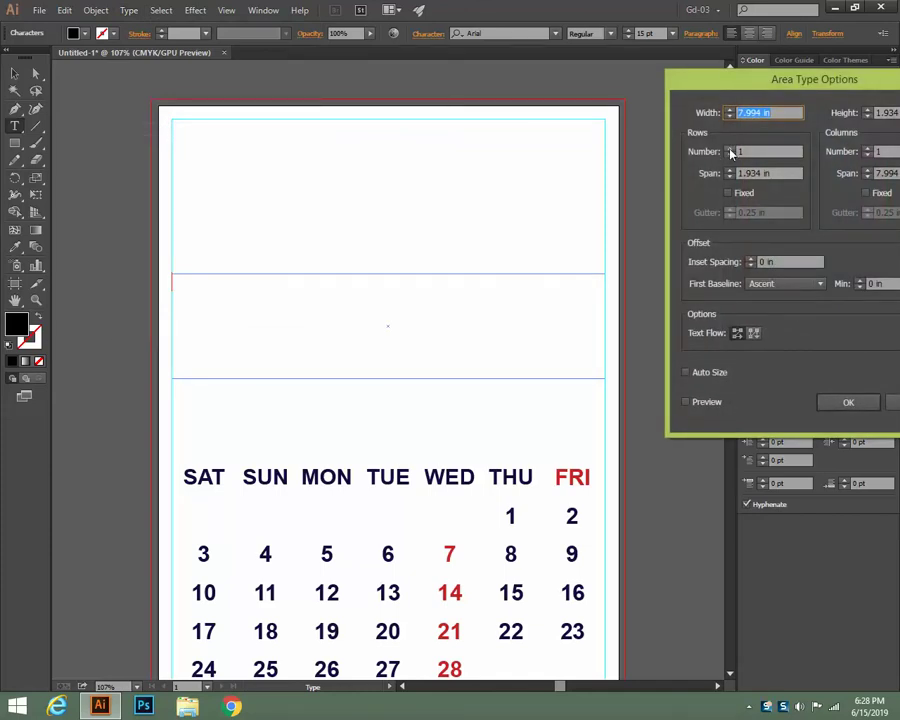
Try 4 rows and 14 columns in Area Type Options with the preview on
left_click(730, 148)
left_click(730, 148)
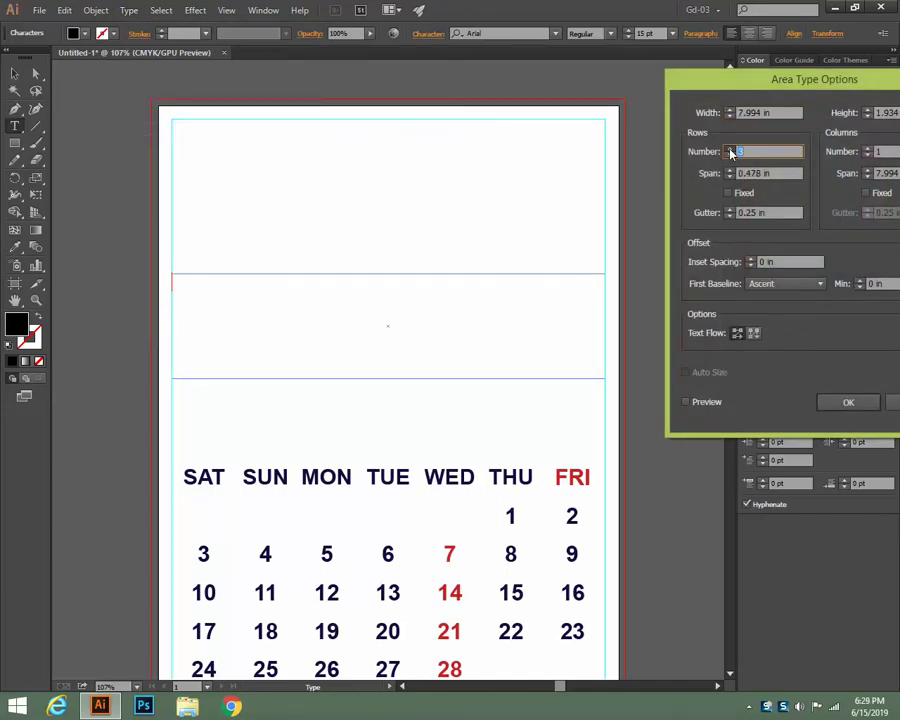
left_click(730, 148)
left_click(687, 401)
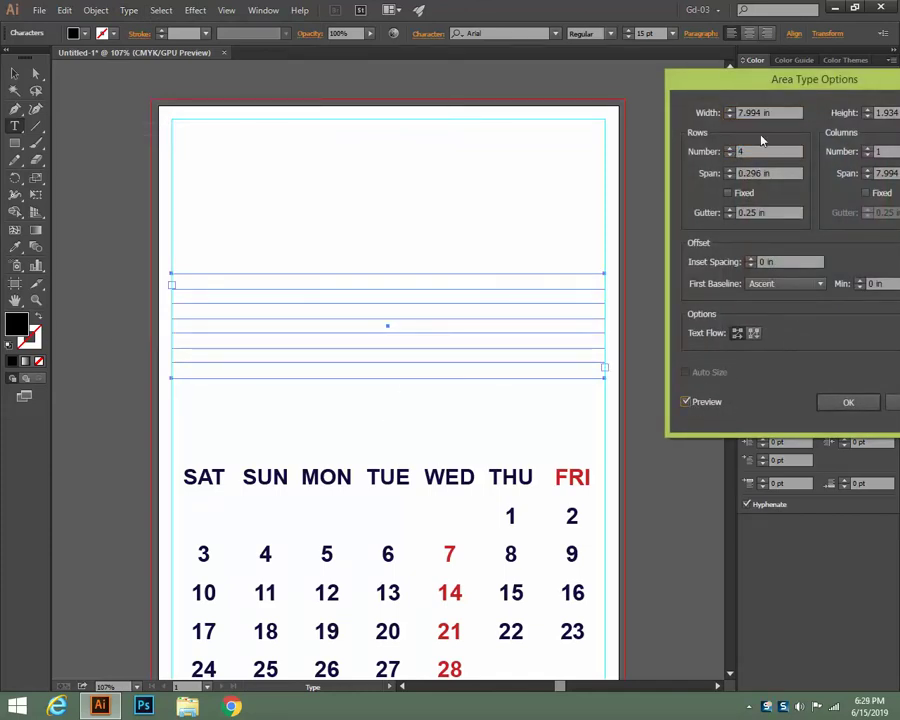
left_click_drag(757, 88, 584, 88)
left_click(699, 155)
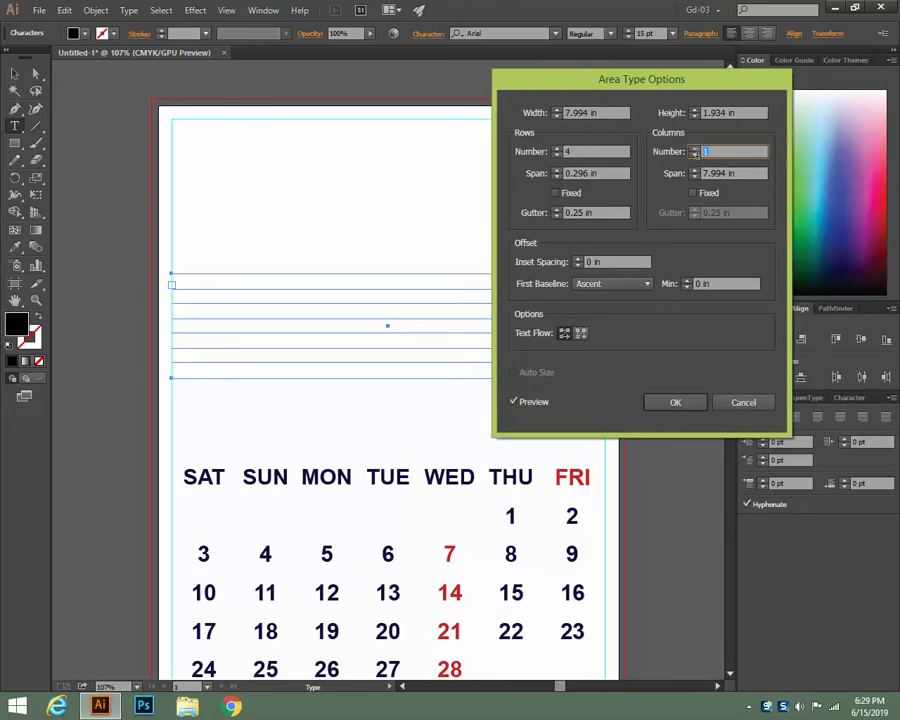
type("14")
left_click(578, 212)
Try 0.15 in row and column gutters and -0.063 in inset spacing
double_click(578, 212)
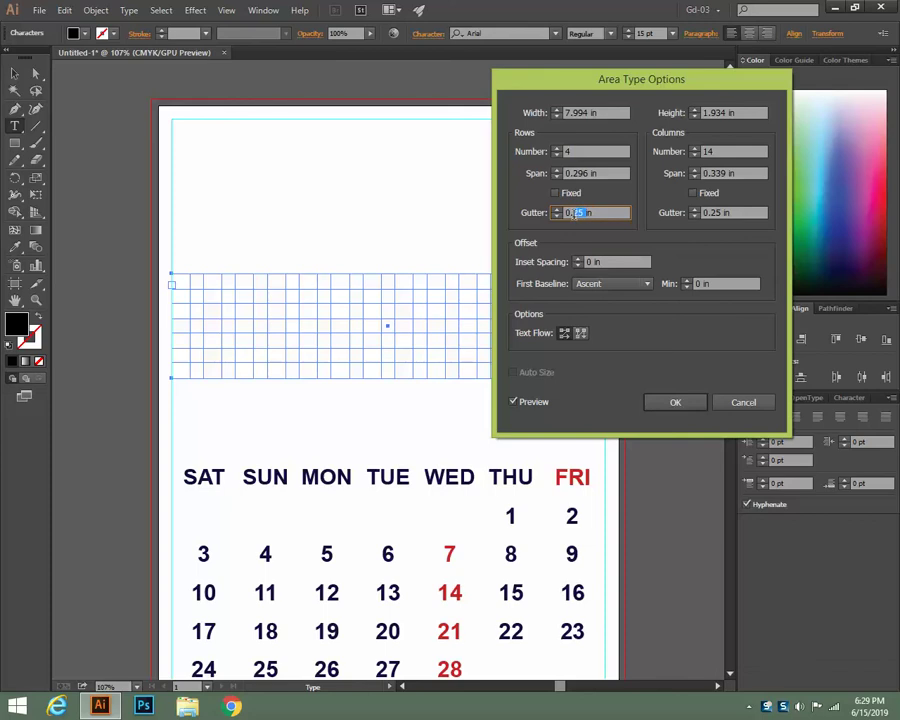
type("0.15")
left_click_drag(722, 214, 706, 221)
type("15")
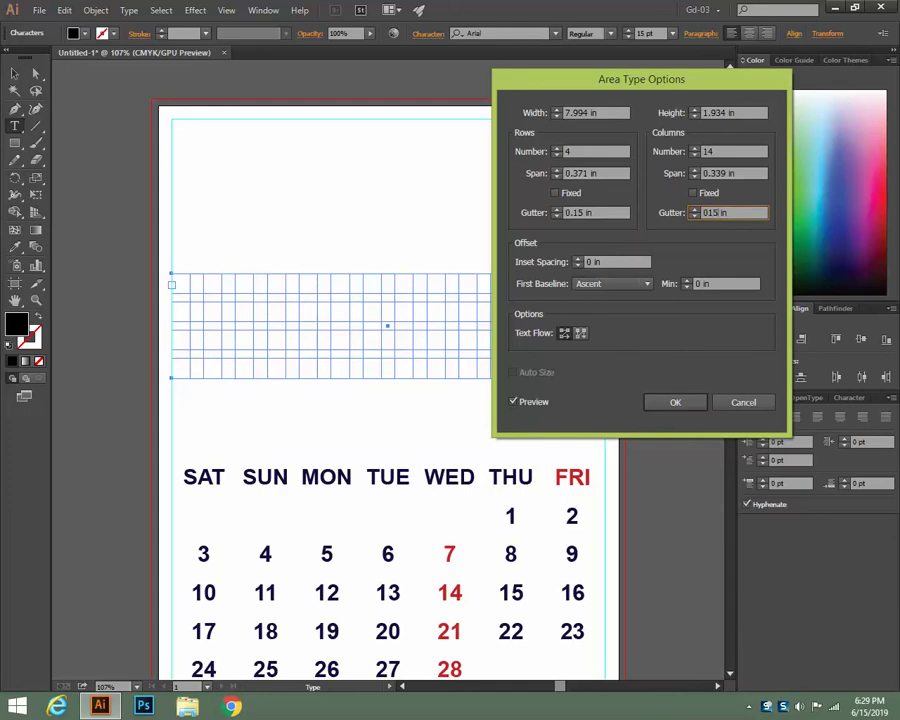
left_click(578, 265)
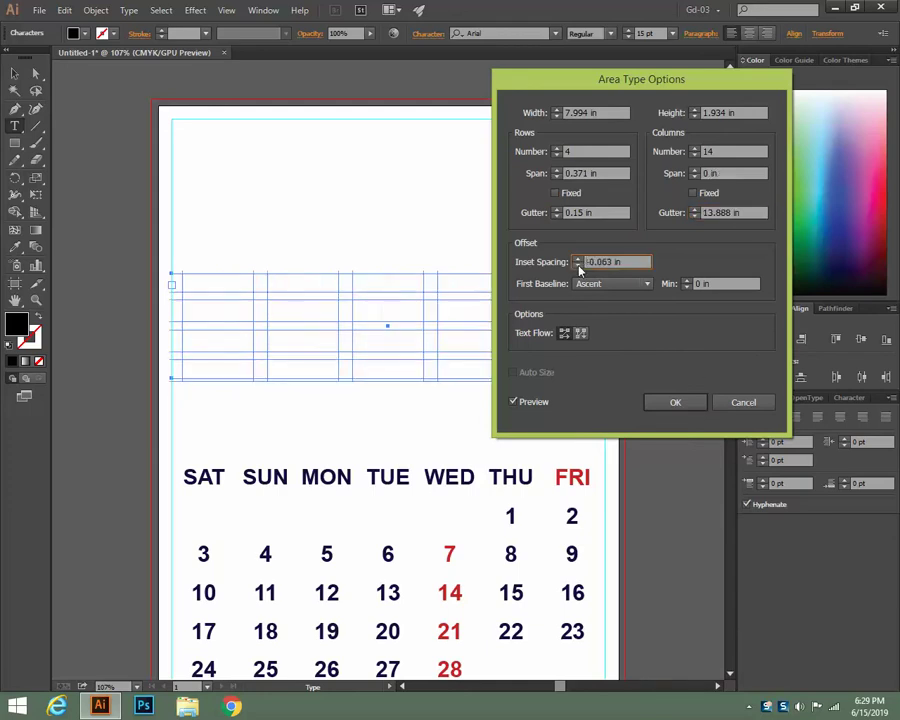
left_click(578, 262)
left_click(514, 402)
left_click(514, 402)
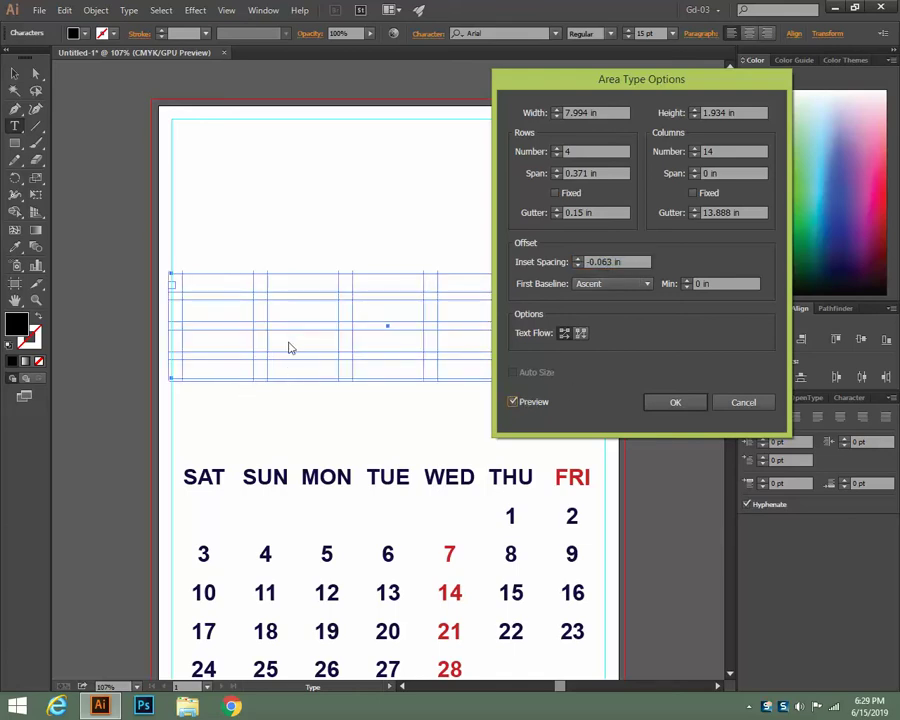
Cancel the grid settings, leaving the new text frame without a grid
left_click(717, 150)
left_click_drag(580, 87, 555, 90)
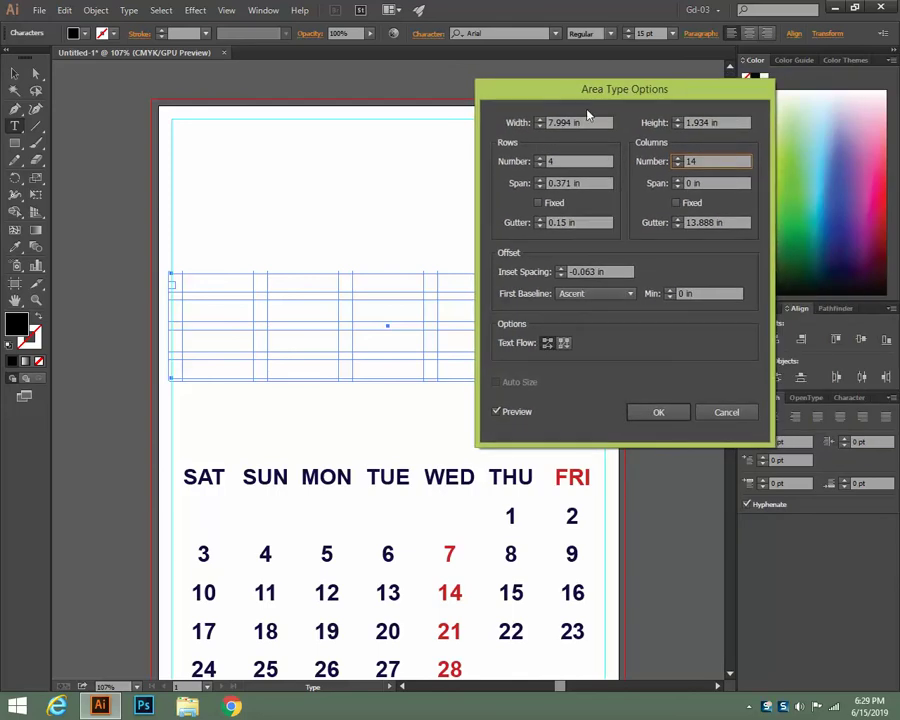
left_click(723, 413)
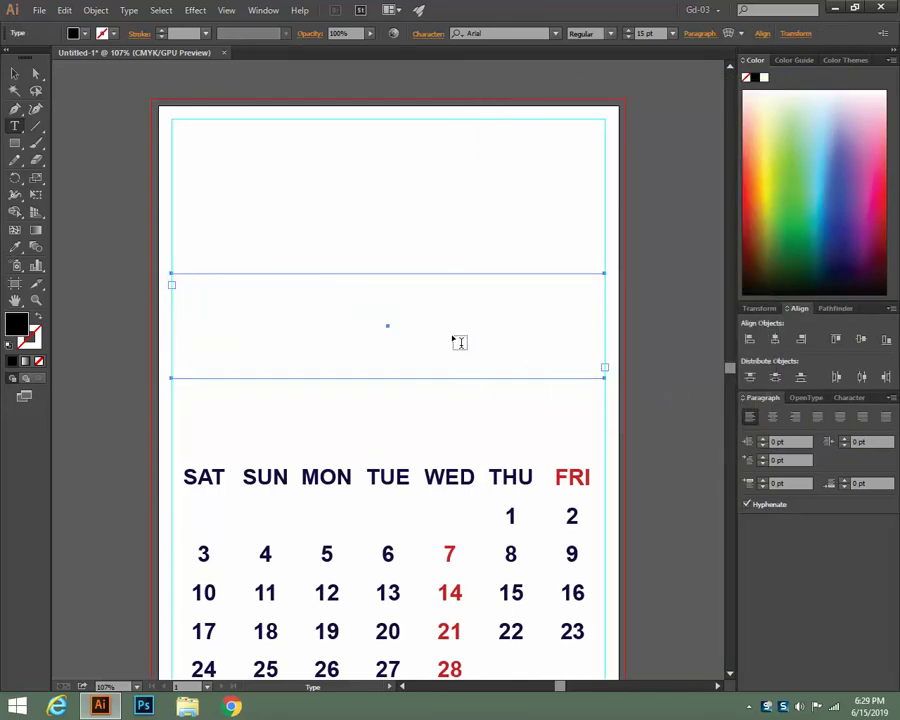
left_click(15, 73)
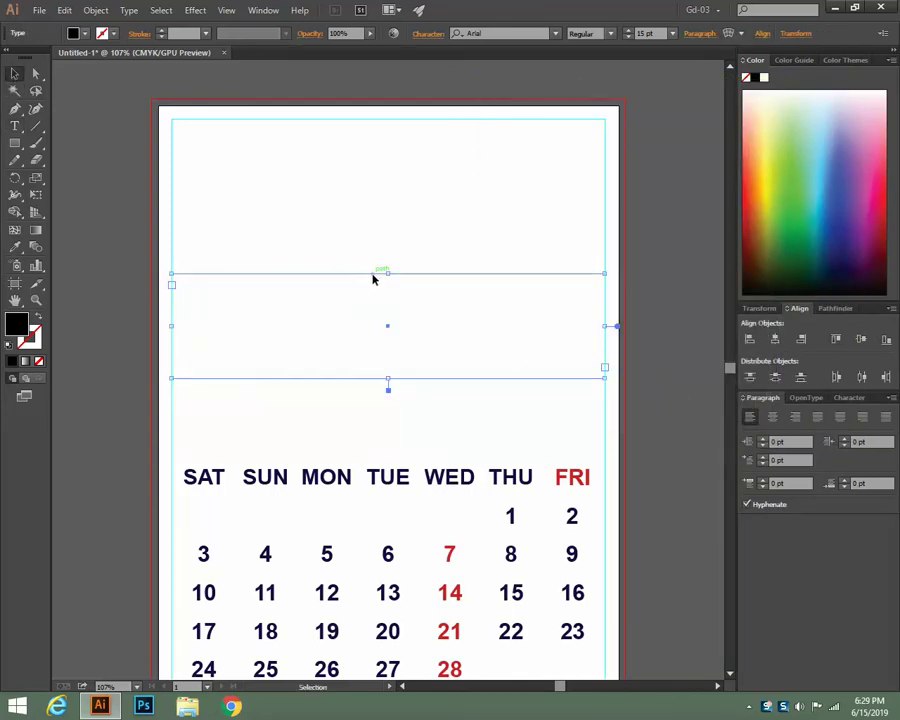
Create a new letter-size test document
left_click(247, 203)
left_click(39, 10)
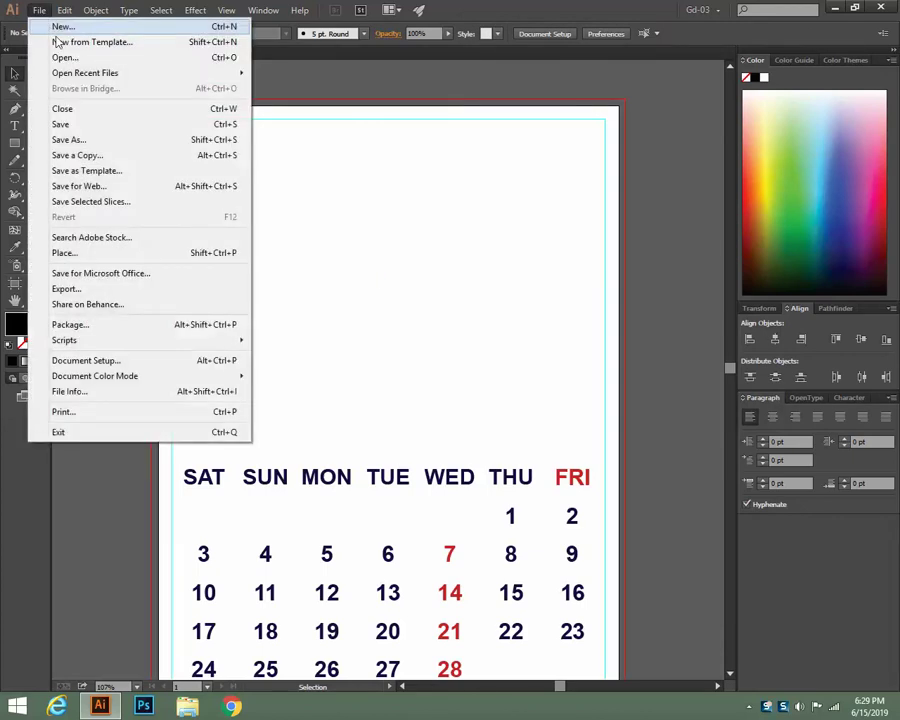
left_click(57, 27)
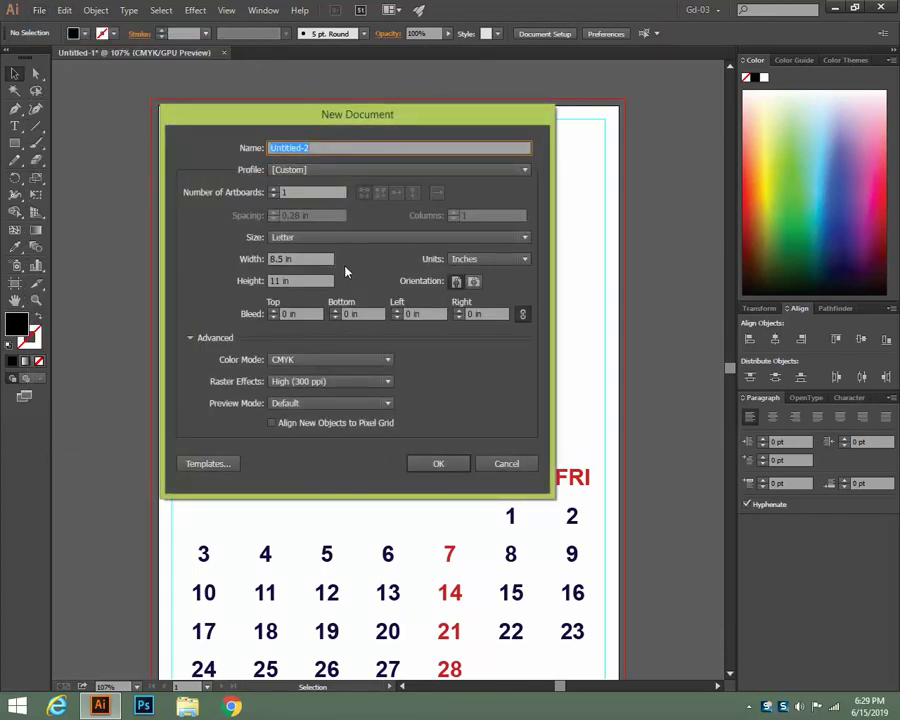
left_click(452, 464)
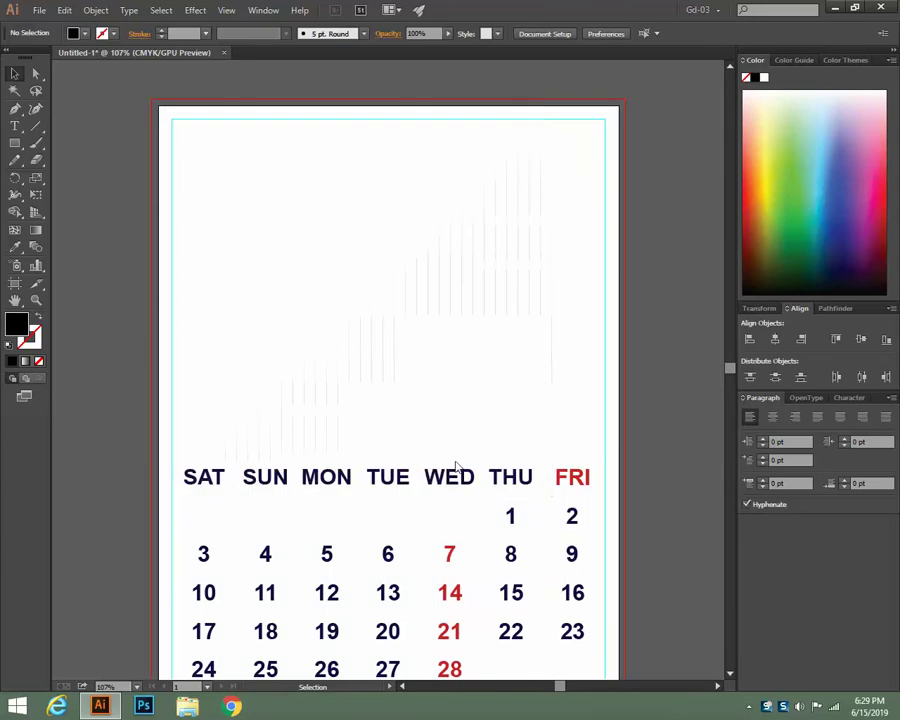
Draw a text area across the middle of the new page
left_click(15, 126)
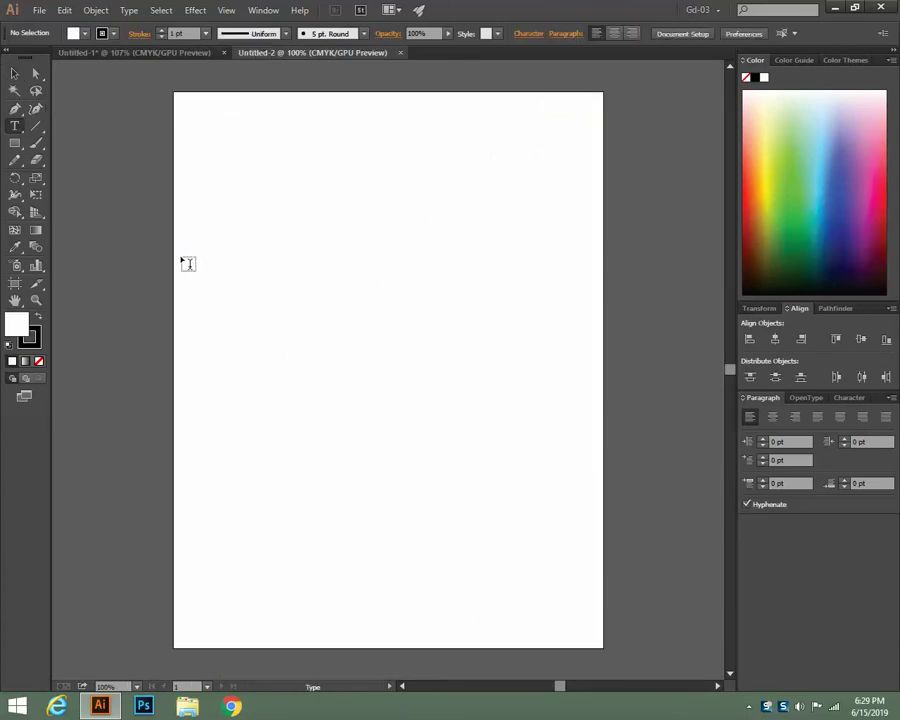
left_click_drag(184, 261, 590, 363)
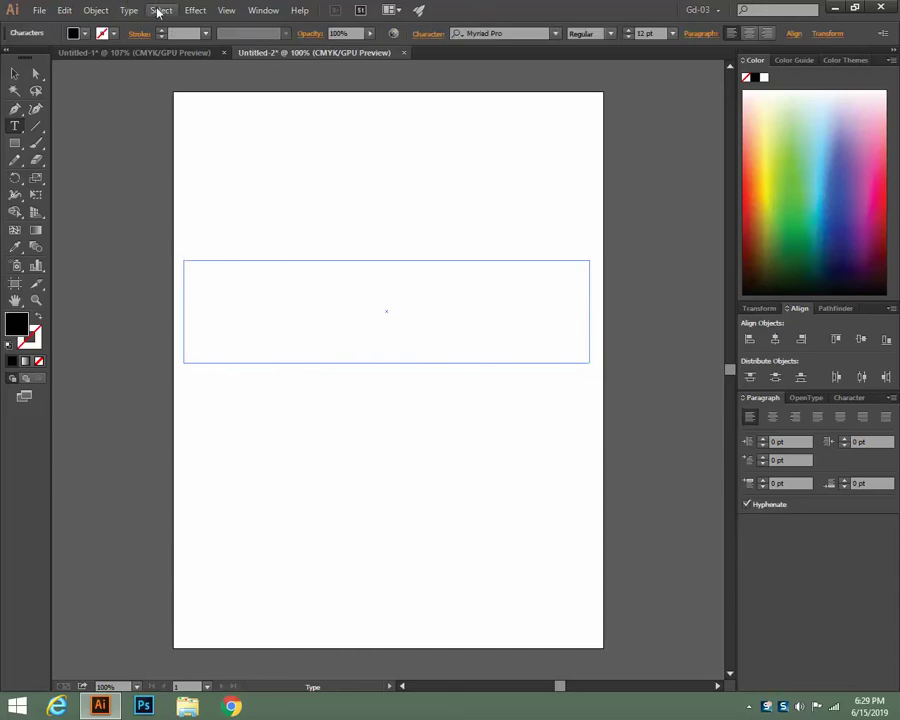
left_click(127, 10)
left_click(176, 129)
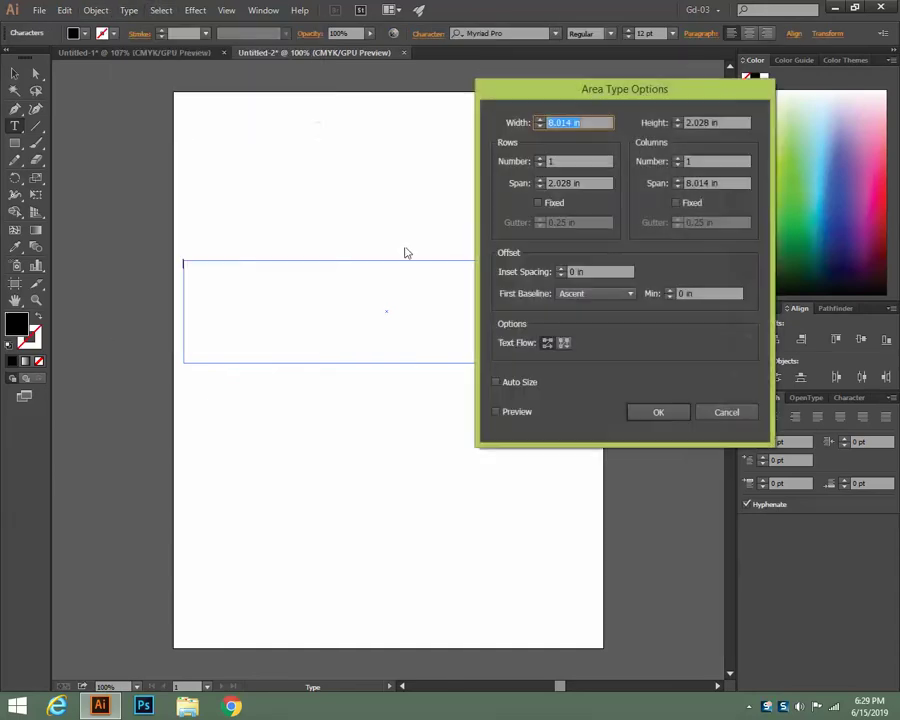
Set the frame to 4 rows and 14 columns with the preview on
left_click(533, 164)
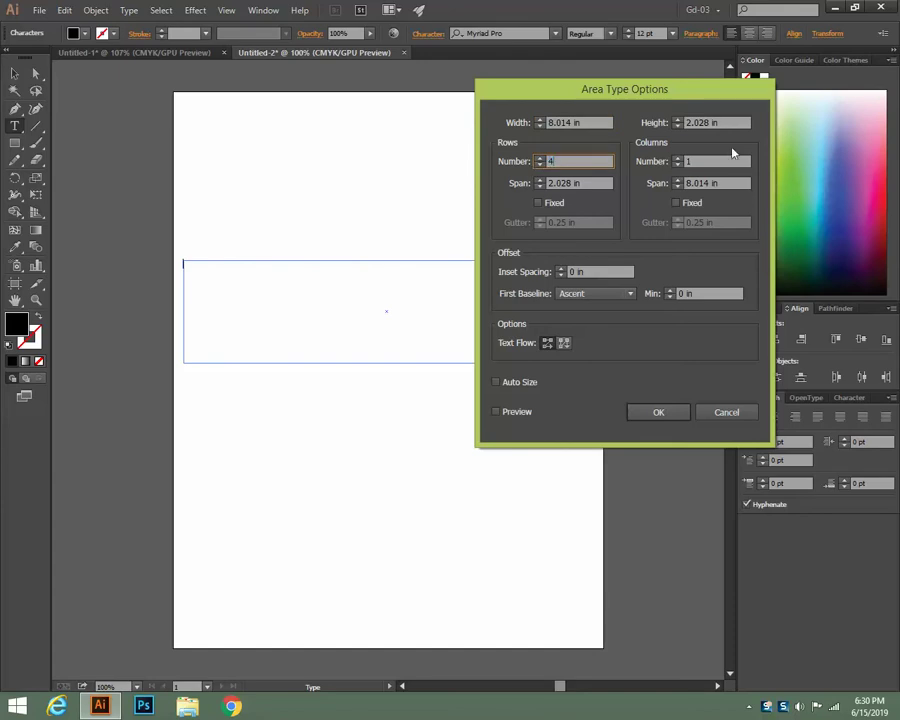
left_click(496, 411)
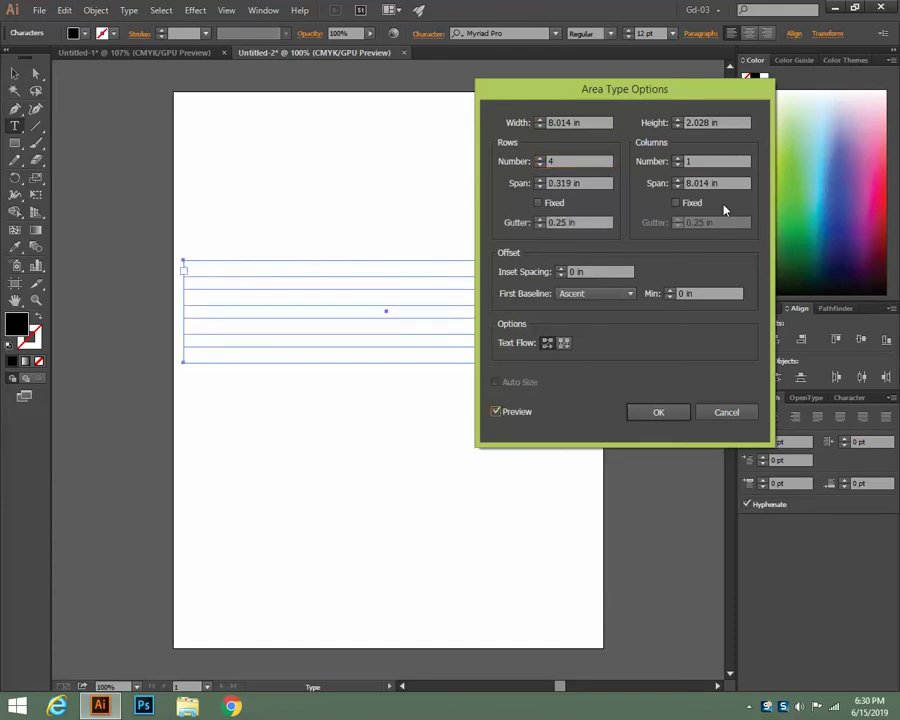
left_click(672, 162)
type("14")
left_click(497, 411)
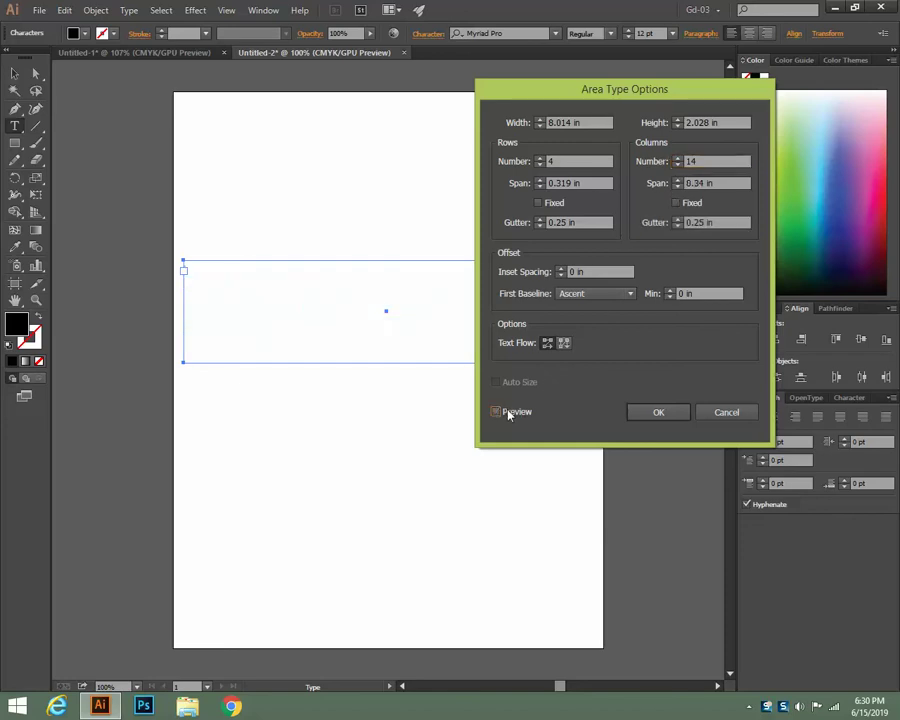
left_click(497, 411)
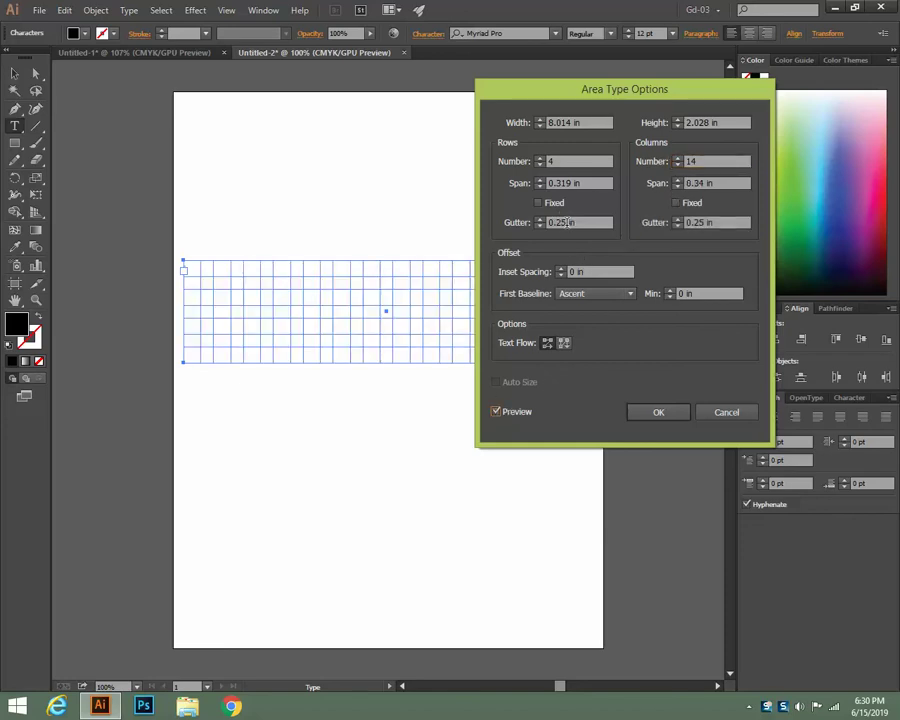
Set both the row and column gutters to 0.1 in
double_click(568, 222)
type("10")
left_click(706, 222)
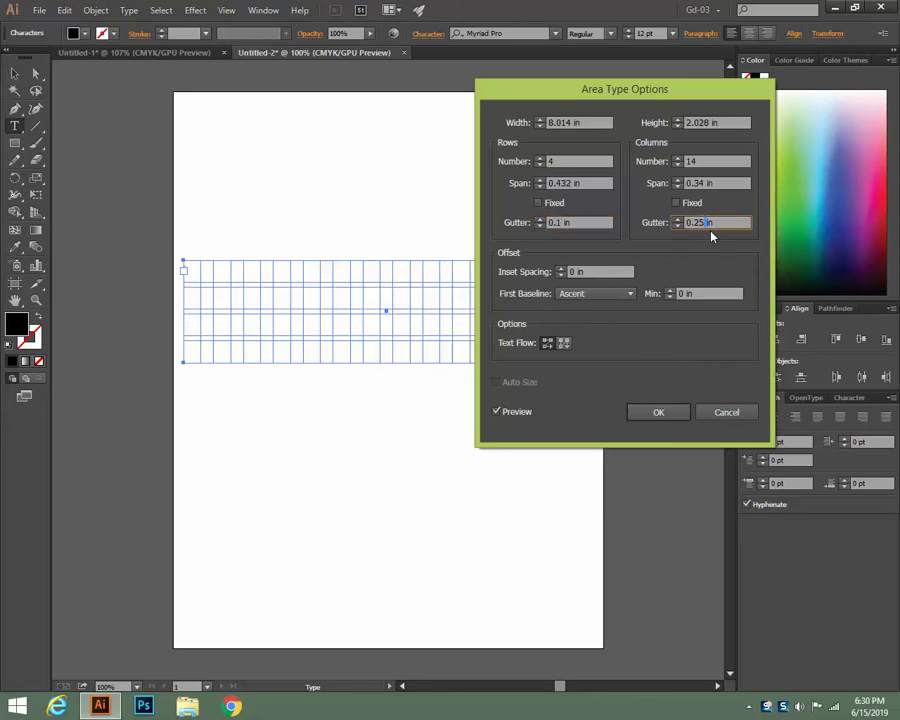
double_click(703, 222)
key("BackSpace")
key("BackSpace")
type("10")
Set inset spacing to -0.063 in and re-enter the 0.1 in column gutter
left_click(561, 275)
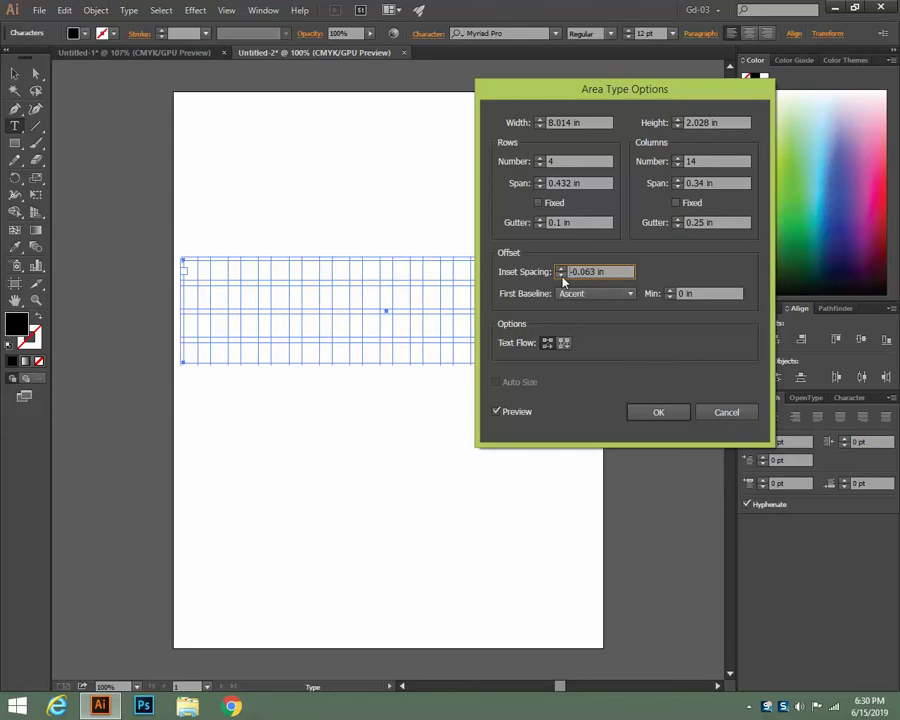
left_click(564, 273)
left_click(561, 275)
left_click(561, 271)
double_click(692, 222)
key("BackSpace")
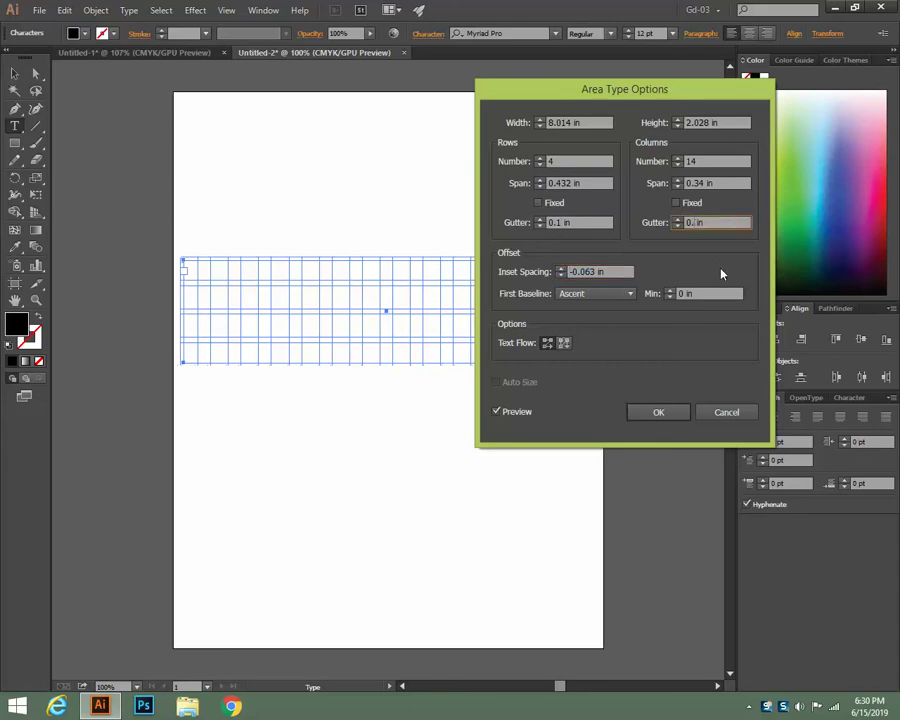
type("10")
left_click(496, 412)
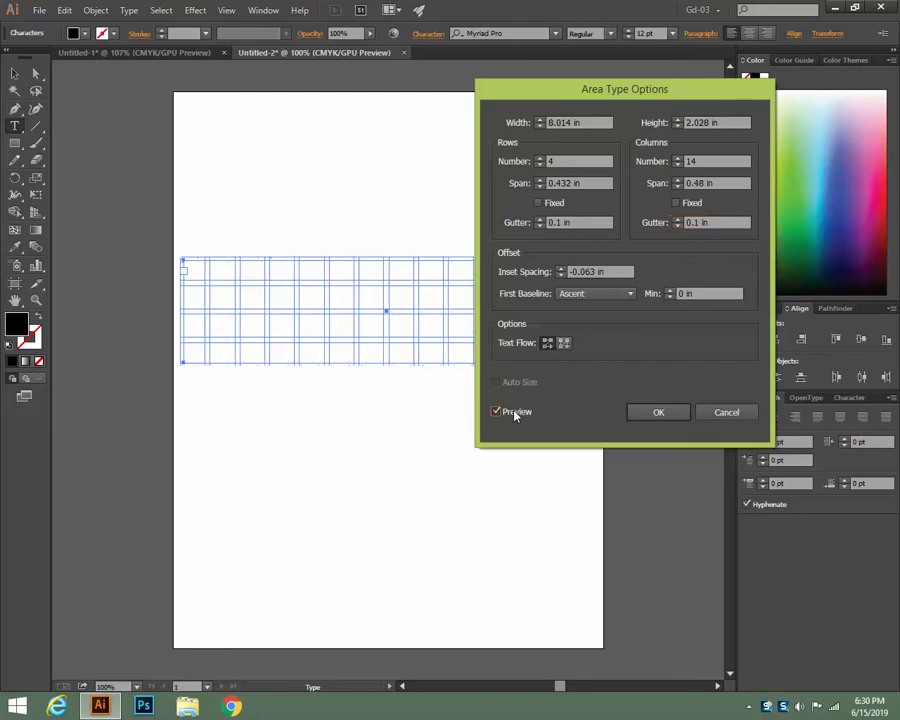
left_click(496, 412)
Apply the 4-row, 14-column grid and lower the frame's top edge slightly
left_click(656, 411)
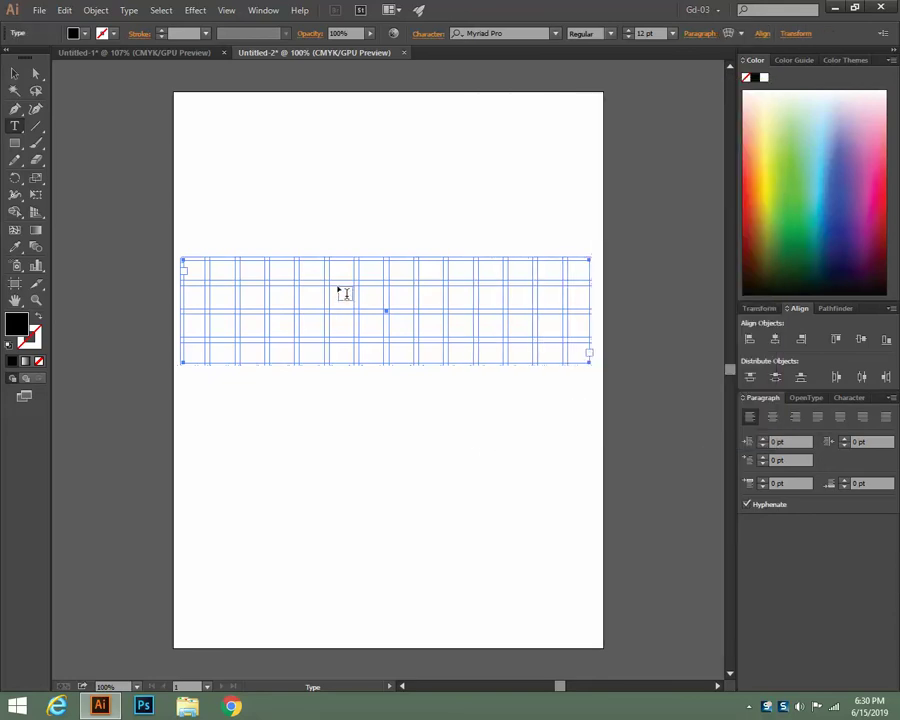
left_click(14, 73)
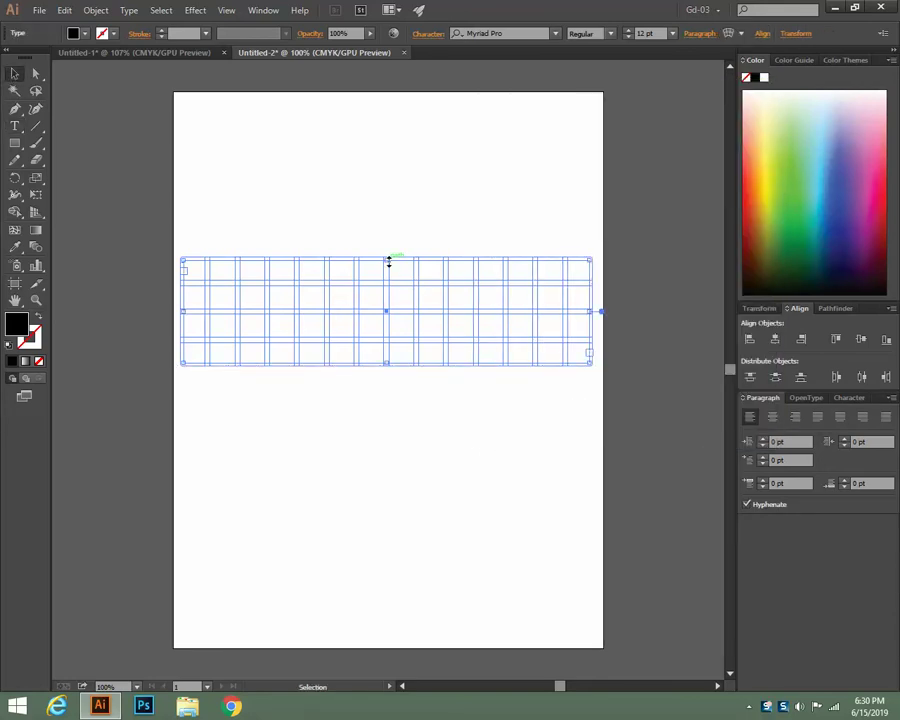
left_click_drag(388, 261, 388, 270)
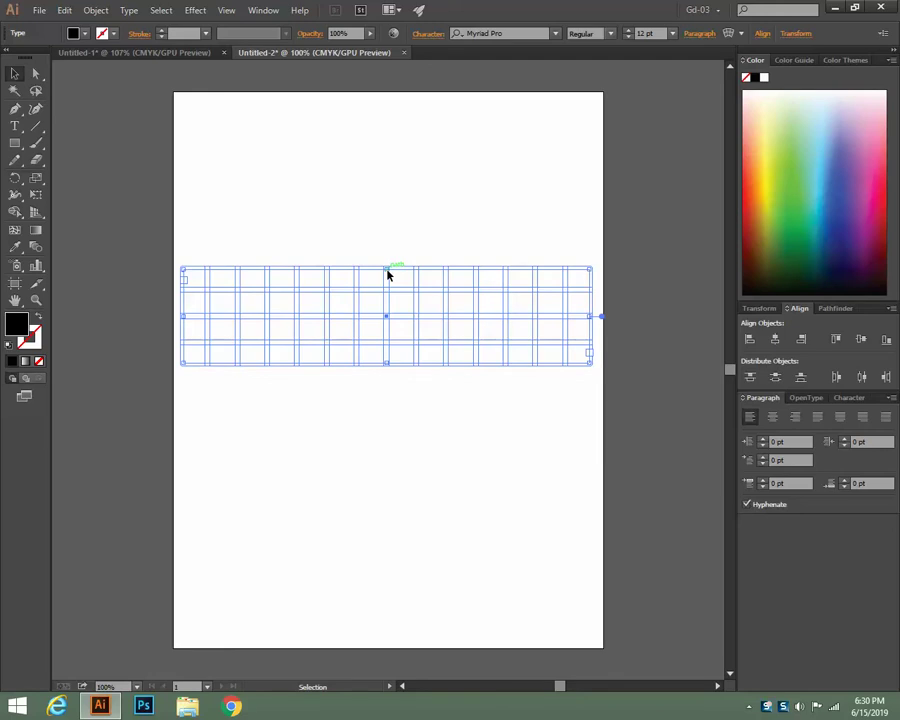
left_click(15, 125)
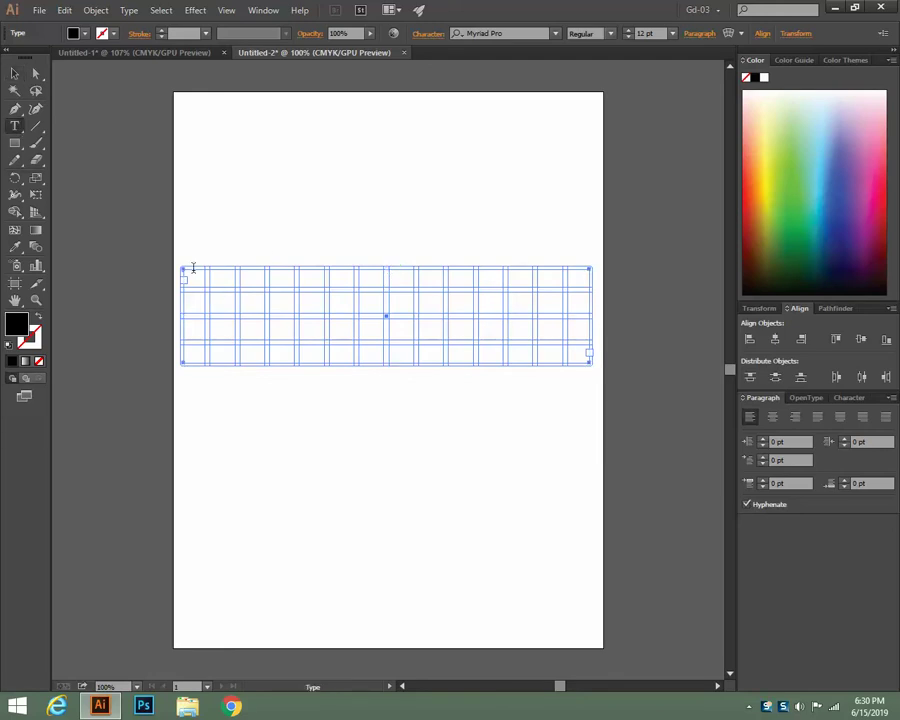
left_click(188, 272)
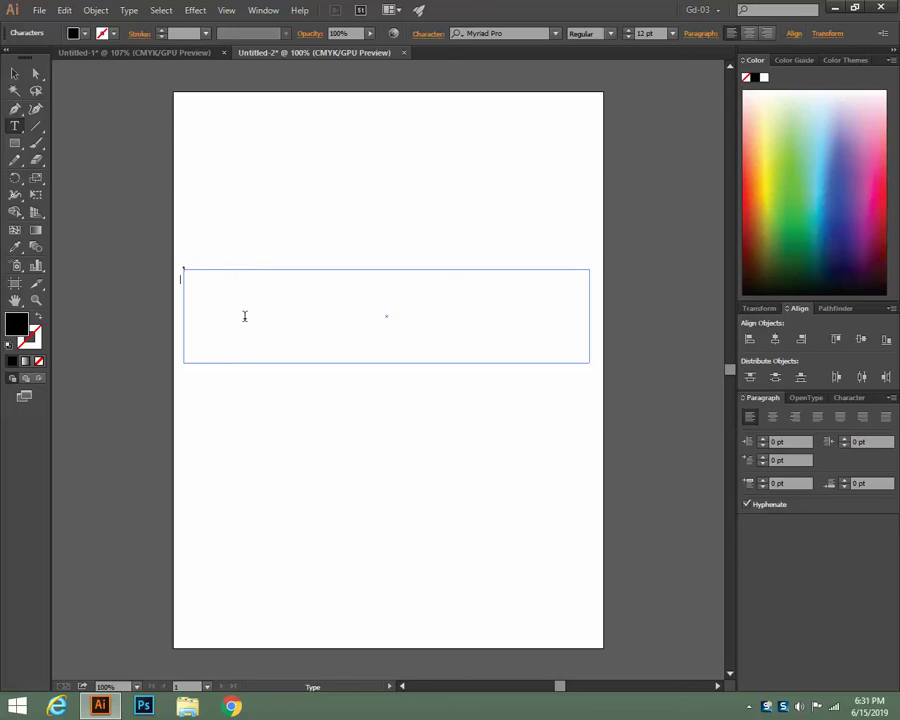
key("Escape")
Pull the frame's top edge down a bit more, then return to Untitled-1
left_click(14, 73)
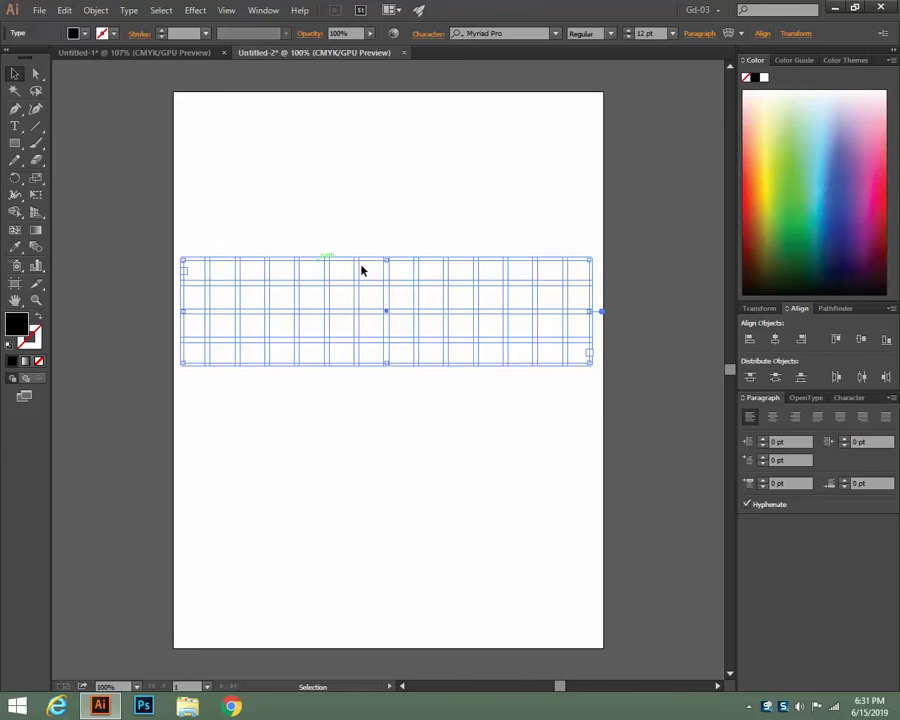
left_click_drag(388, 261, 388, 275)
left_click(15, 126)
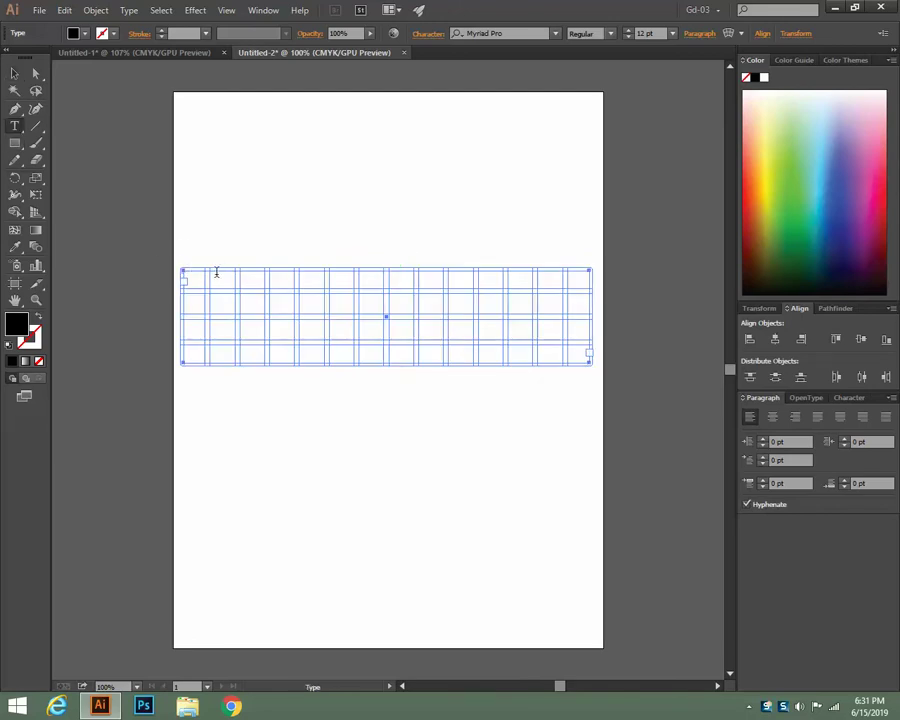
left_click(216, 272)
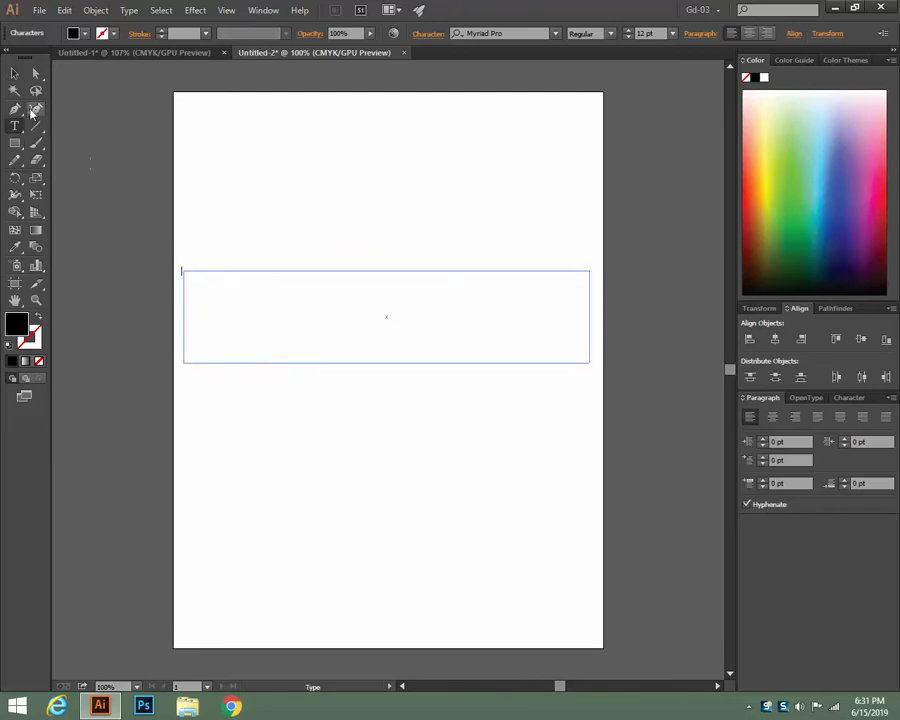
key("Escape")
left_click(148, 190)
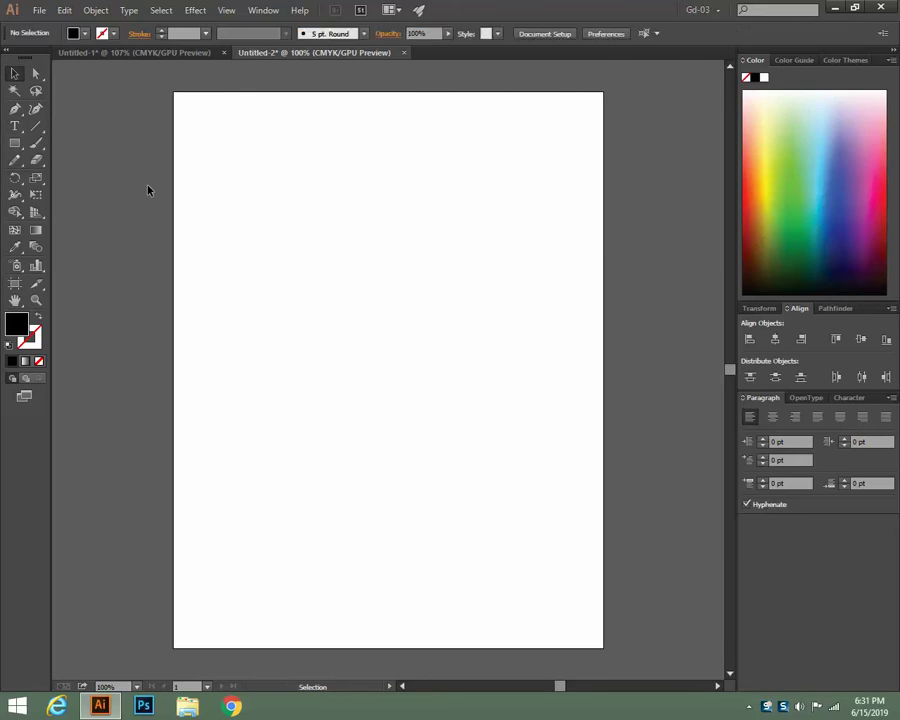
key("ctrl+Tab")
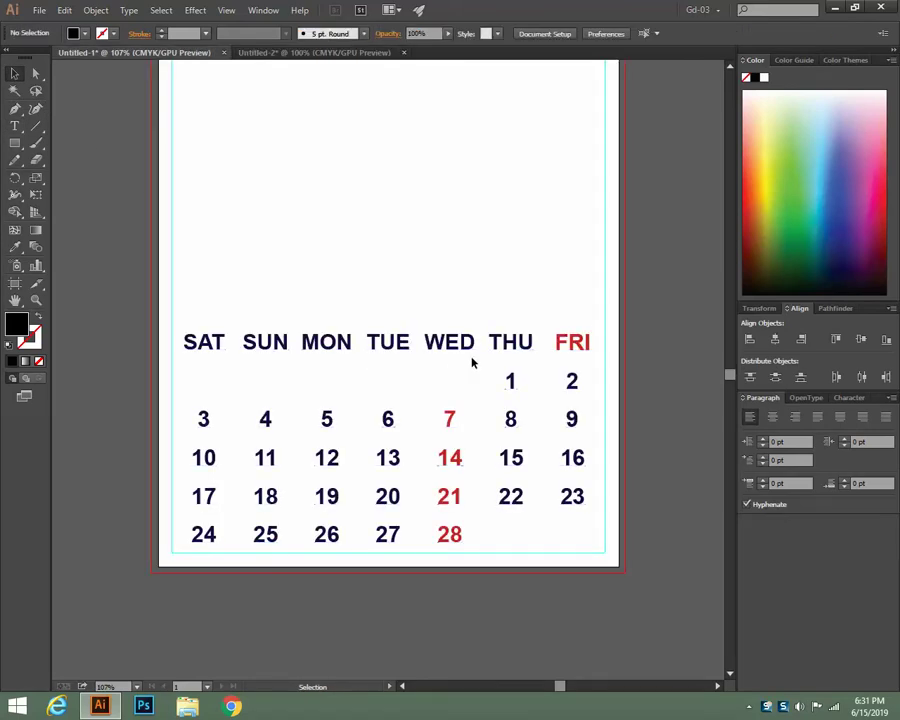
Select the calendar text frame and nudge it up a few pixels with the arrow keys
left_click(473, 363)
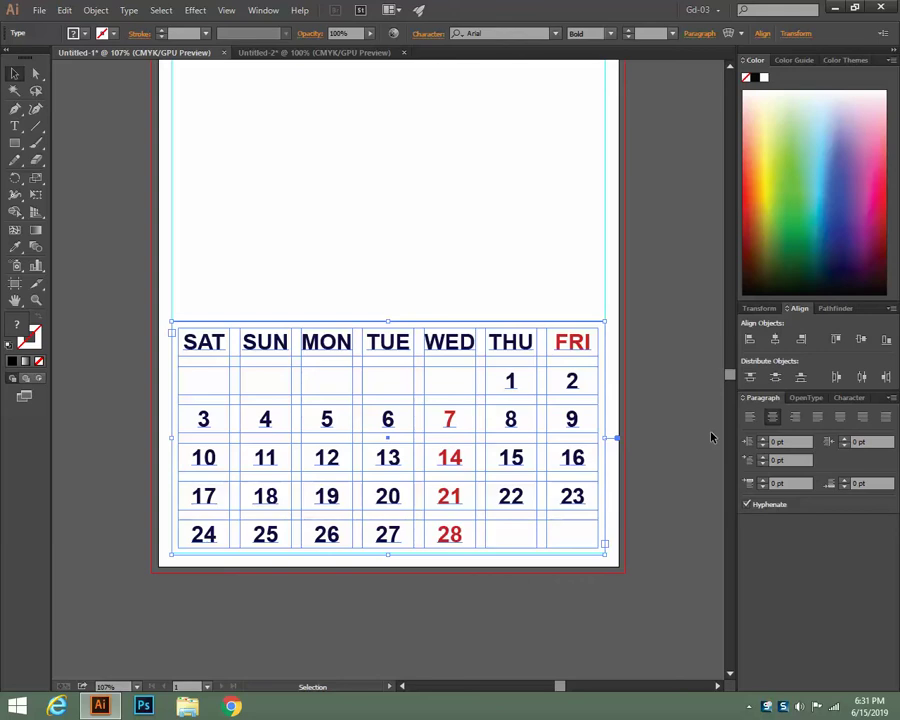
key("Up")
key("Up")
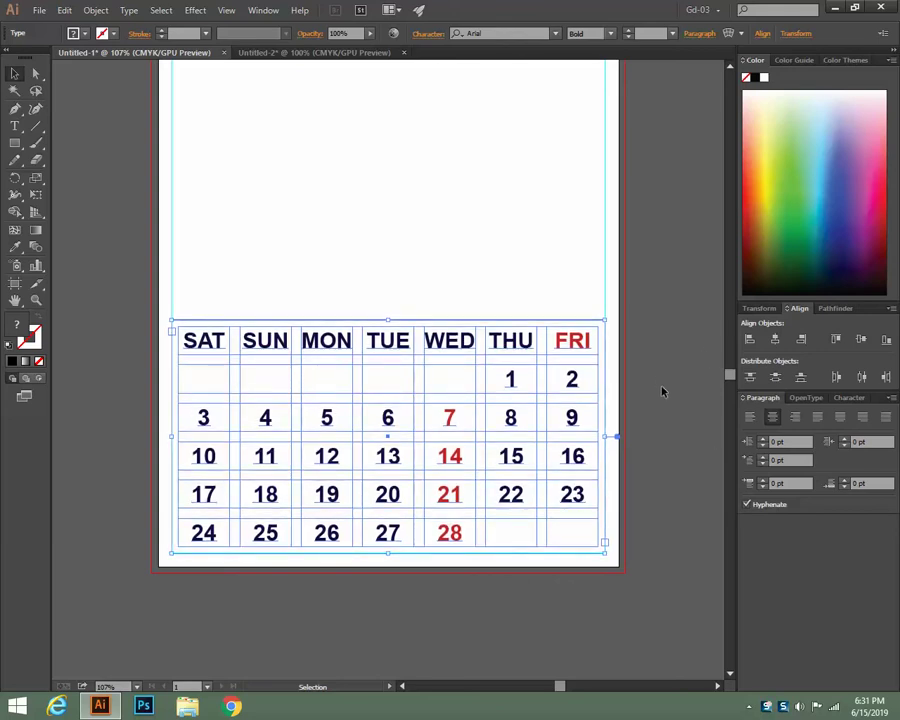
key("a")
key("Down")
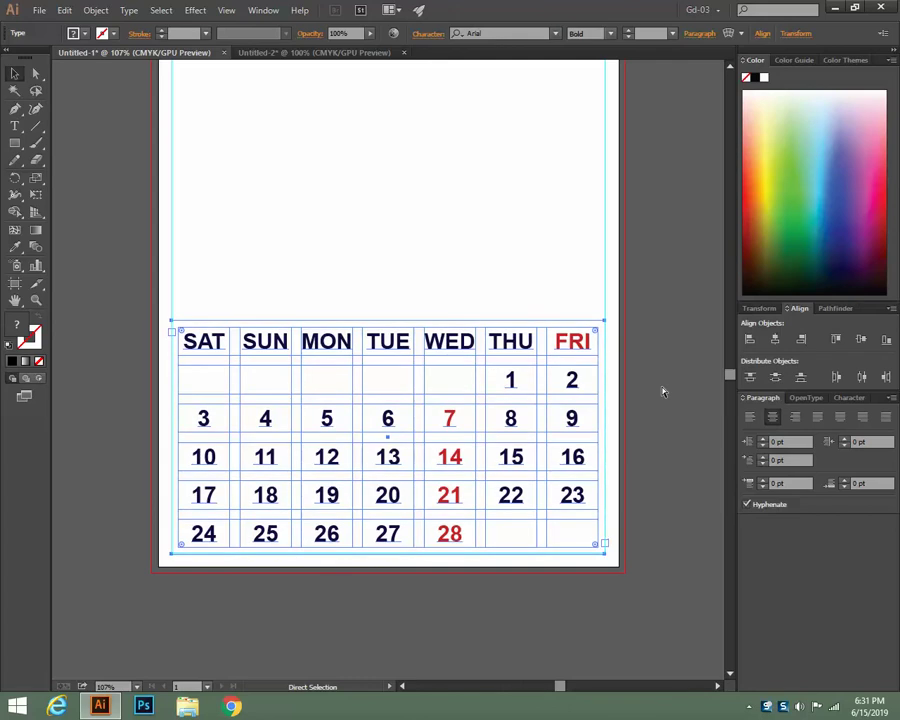
key("v")
key("Down")
key("Up")
key("Up")
key("Up")
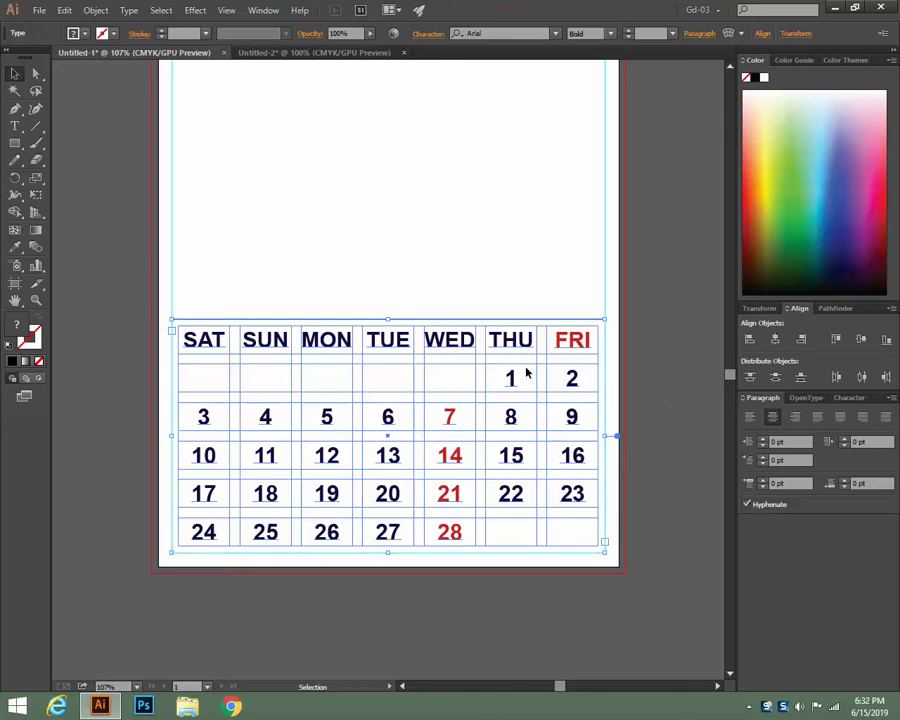
Add dates 29 and 30 and remove a leading gap so the month starts Wednesday
left_click(15, 126)
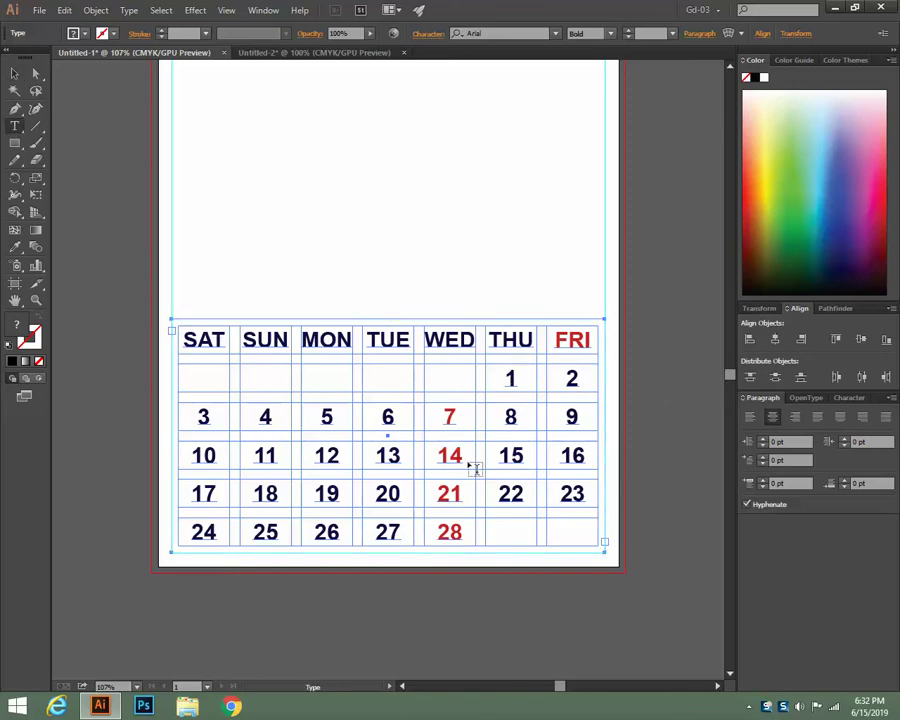
left_click(495, 542)
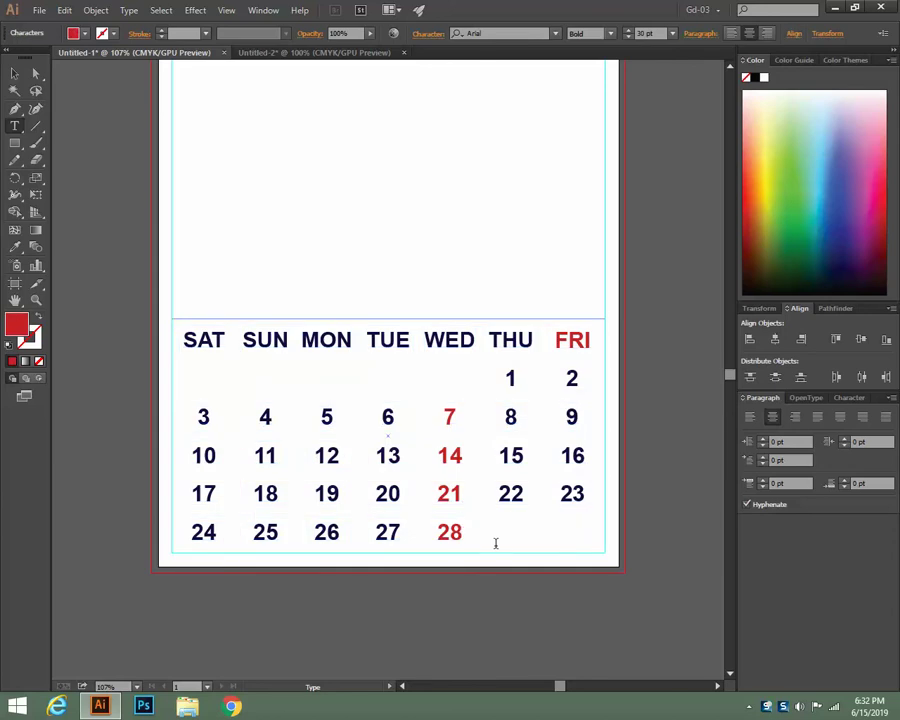
type("29")
key("Tab")
type("30")
left_click(555, 466)
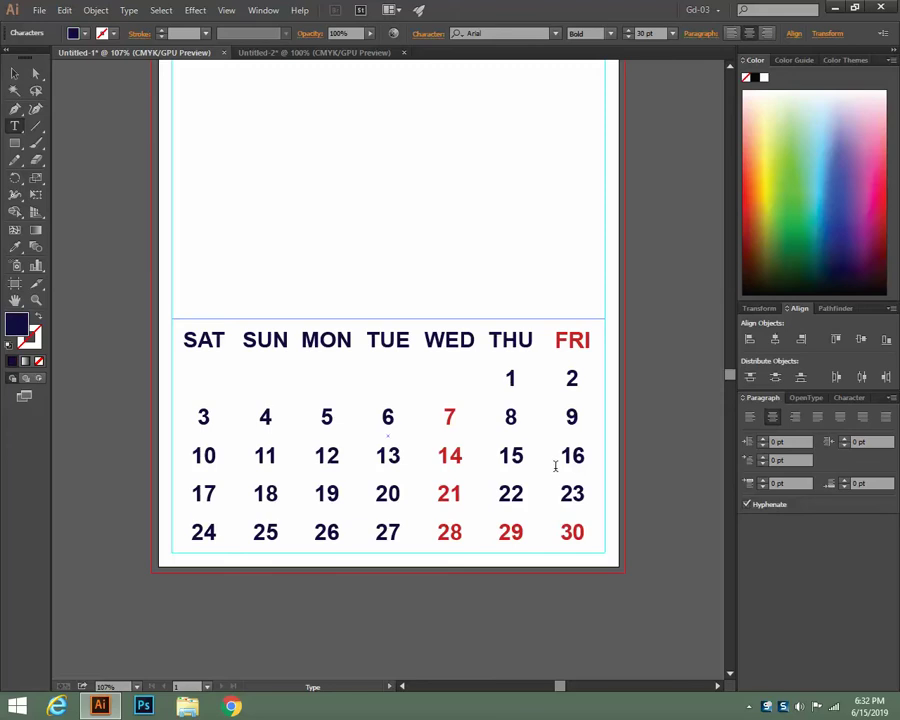
key("BackSpace")
Put 31 in the last FRI cell, correcting a misplaced entry
left_click(524, 535)
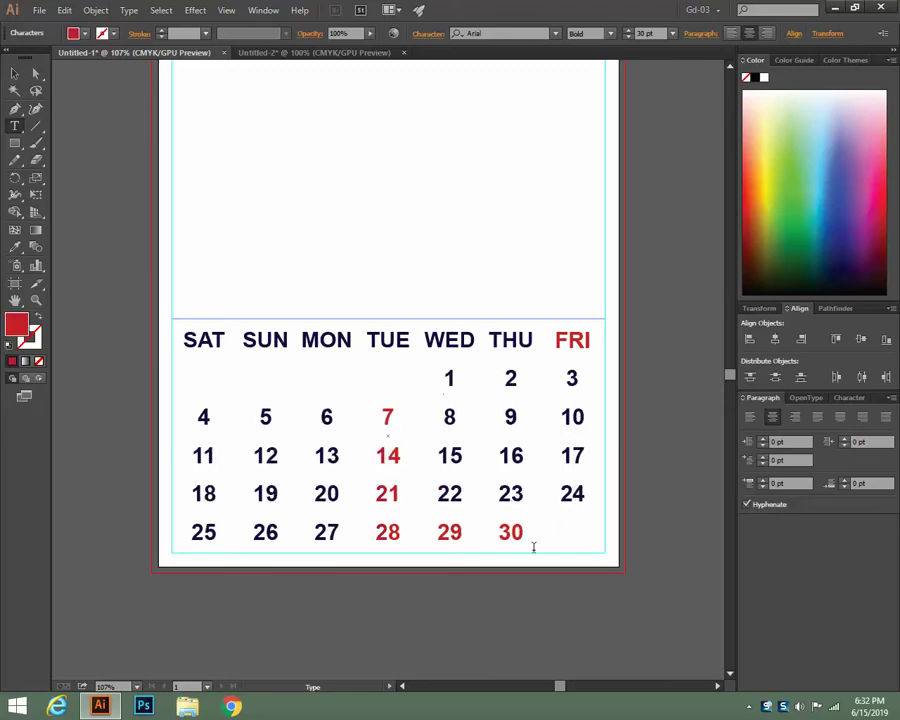
key("Tab")
type("31")
key("Escape")
left_click(559, 571)
key("BackSpace")
key("BackSpace")
key("BackSpace")
type("31")
left_click(15, 73)
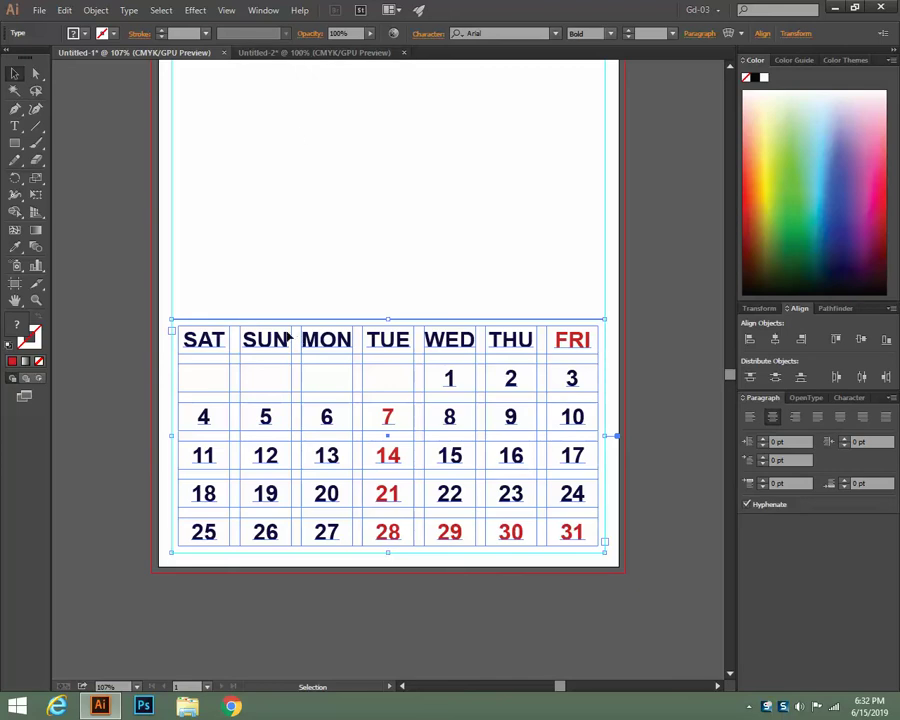
Check the calendar's Area Type Options without changes, then show rulers with Ctrl+R
left_click(127, 11)
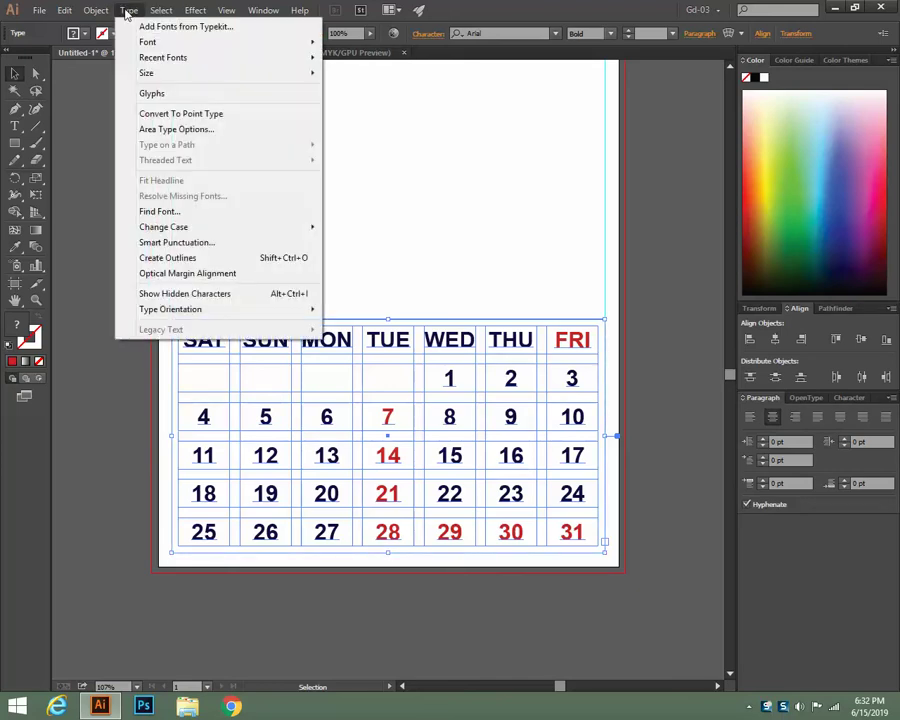
left_click(170, 130)
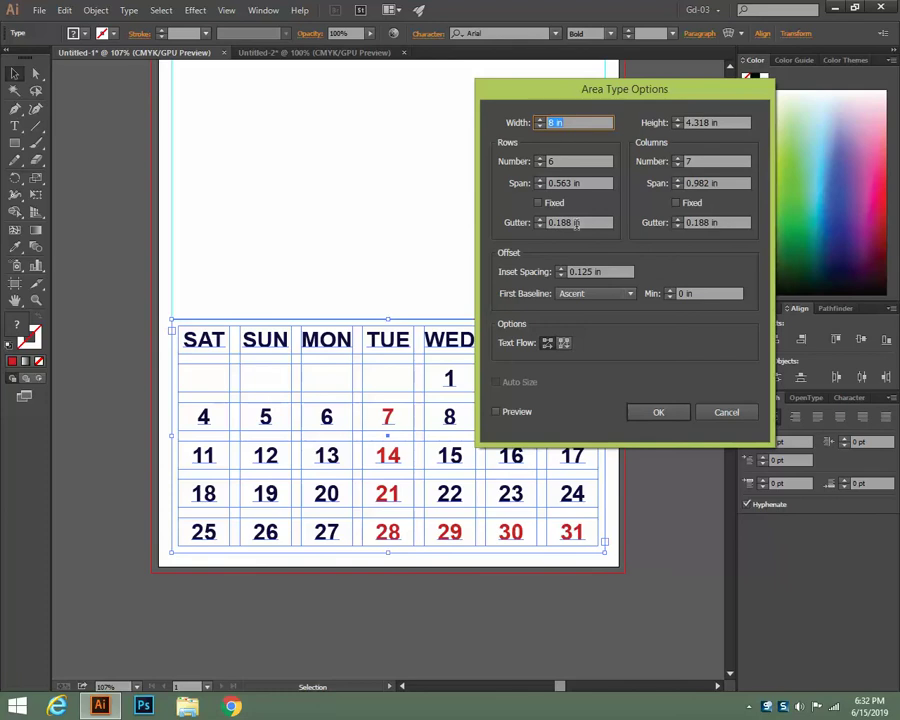
left_click(733, 413)
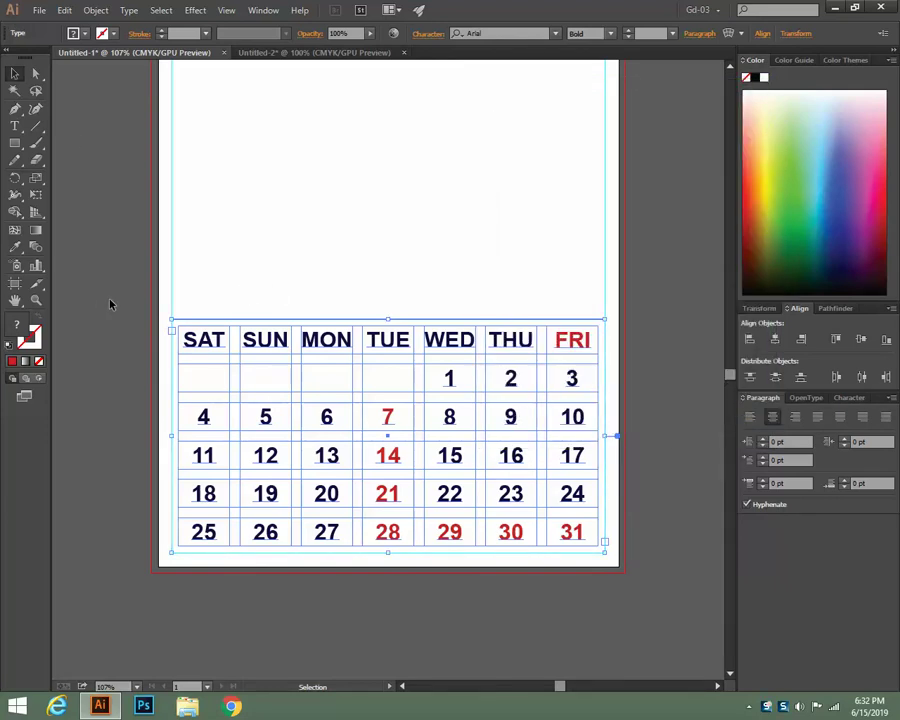
key("a")
key("ctrl+r")
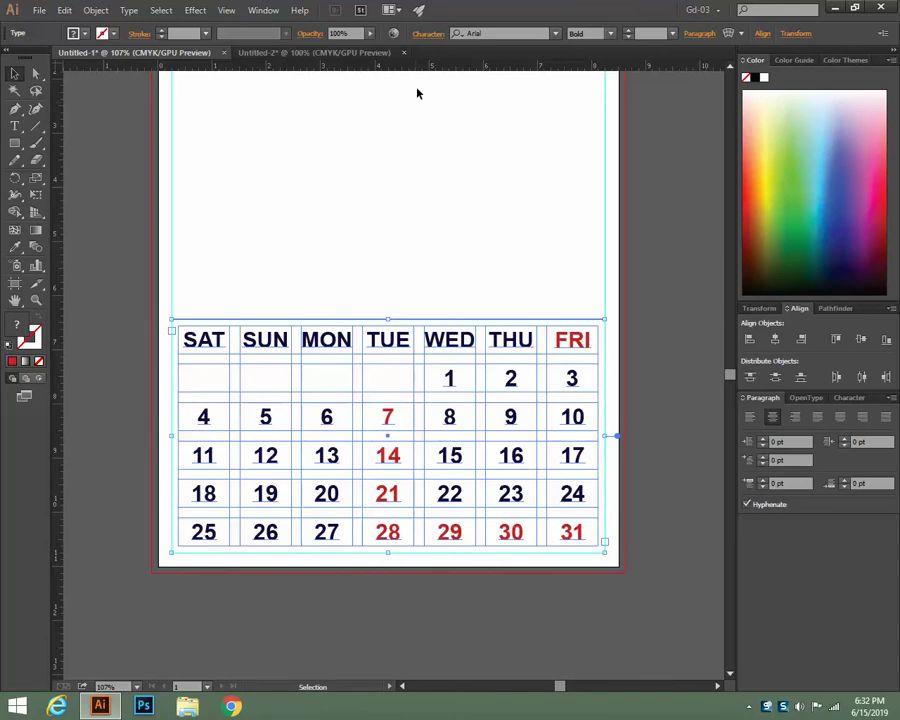
Pull two horizontal guides from the top ruler and unlock guides for adjusting
left_click_drag(412, 70, 418, 320)
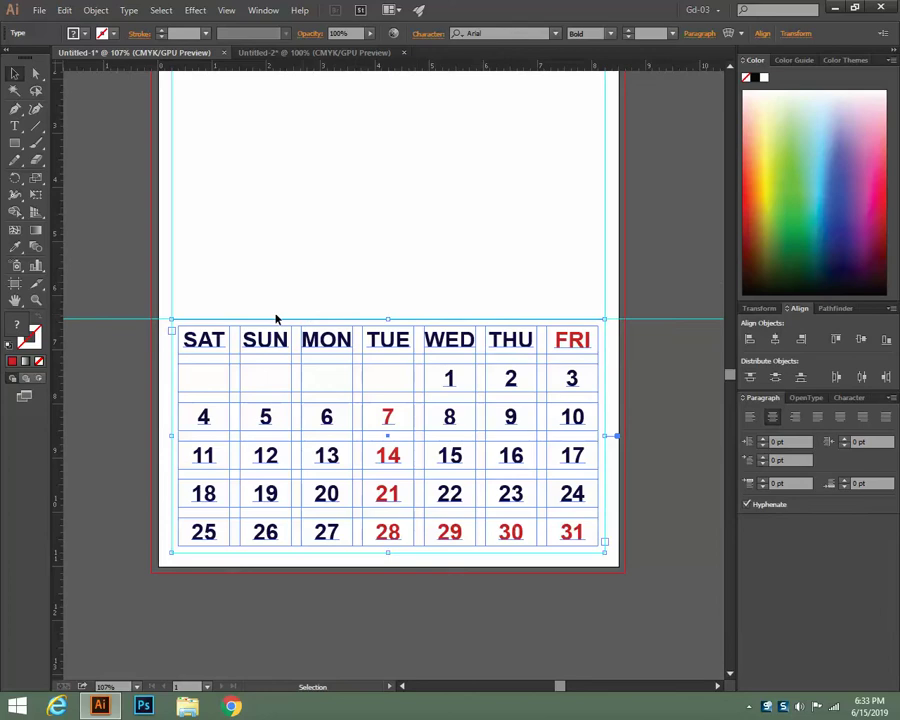
left_click_drag(366, 70, 366, 554)
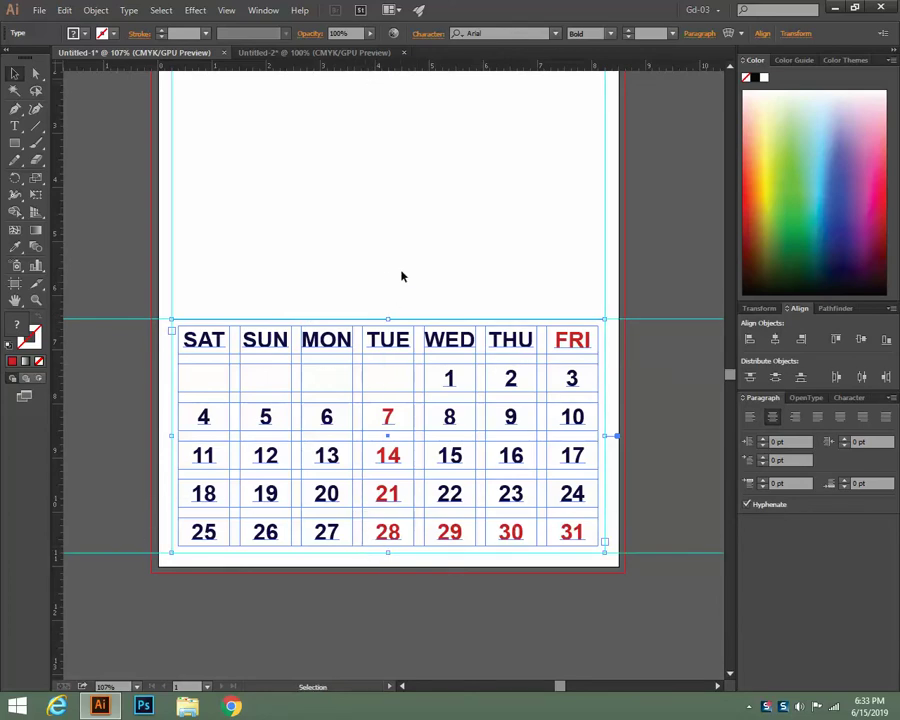
left_click(673, 247)
left_click(316, 354)
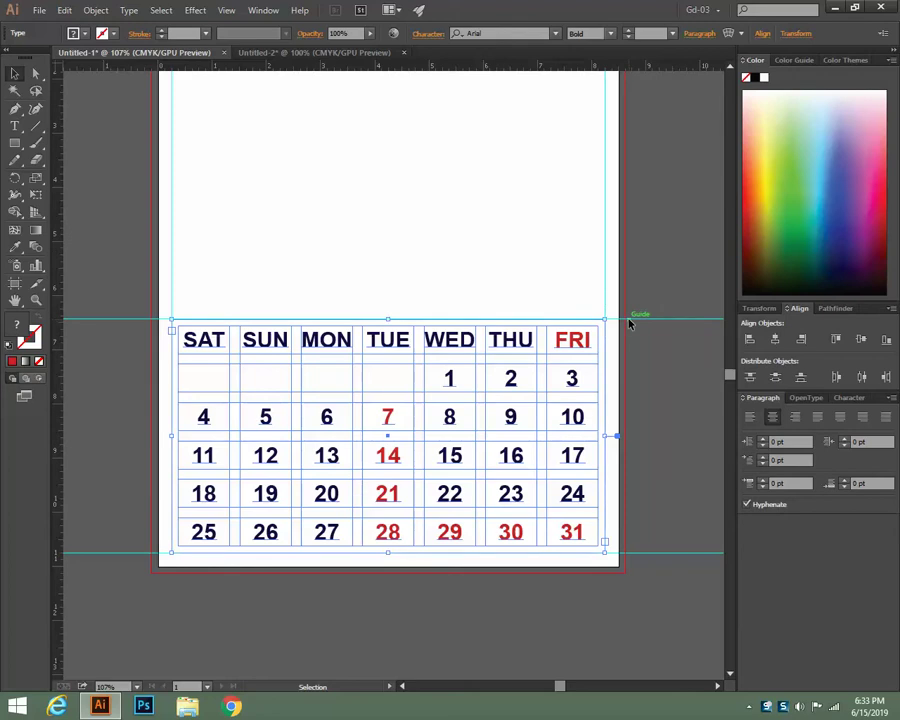
left_click(660, 235)
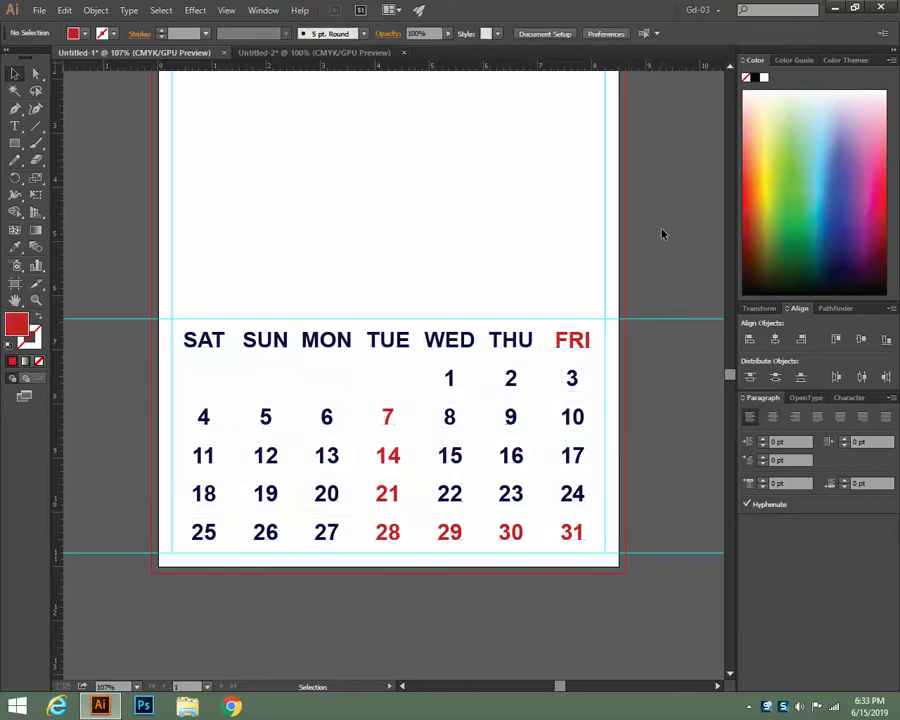
right_click(663, 231)
left_click(705, 357)
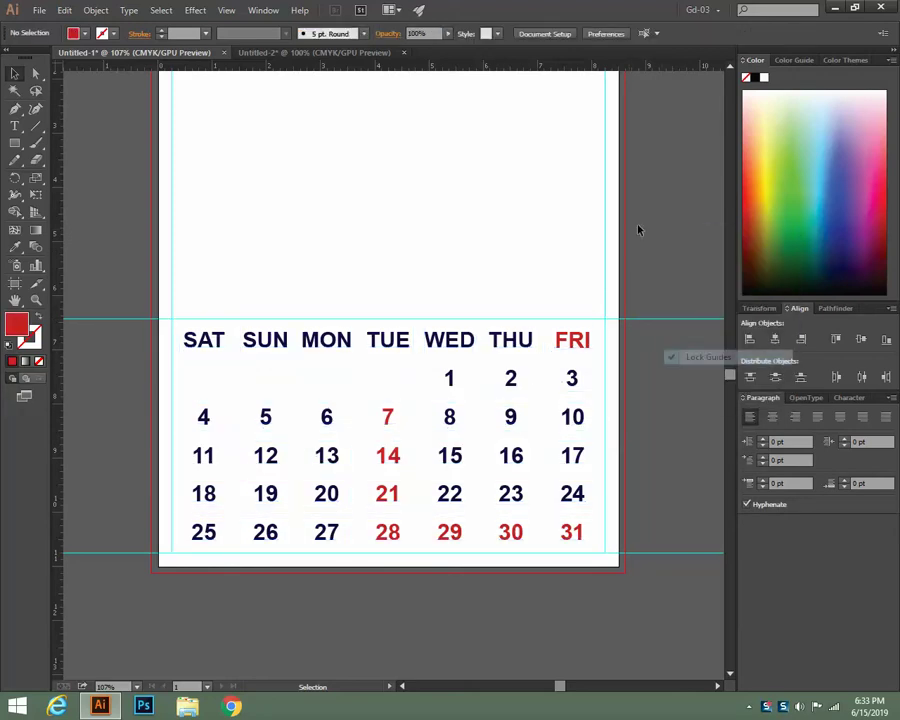
Align the horizontal guides with the calendar table's top and bottom edges
left_click(516, 361)
left_click_drag(660, 322, 645, 325)
left_click(505, 346)
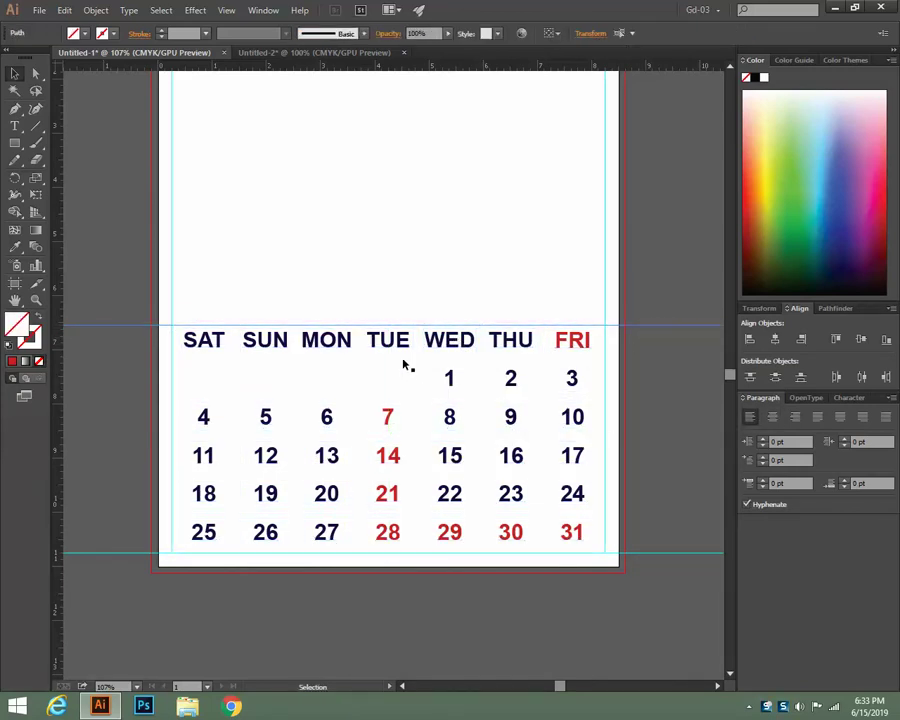
left_click(403, 364)
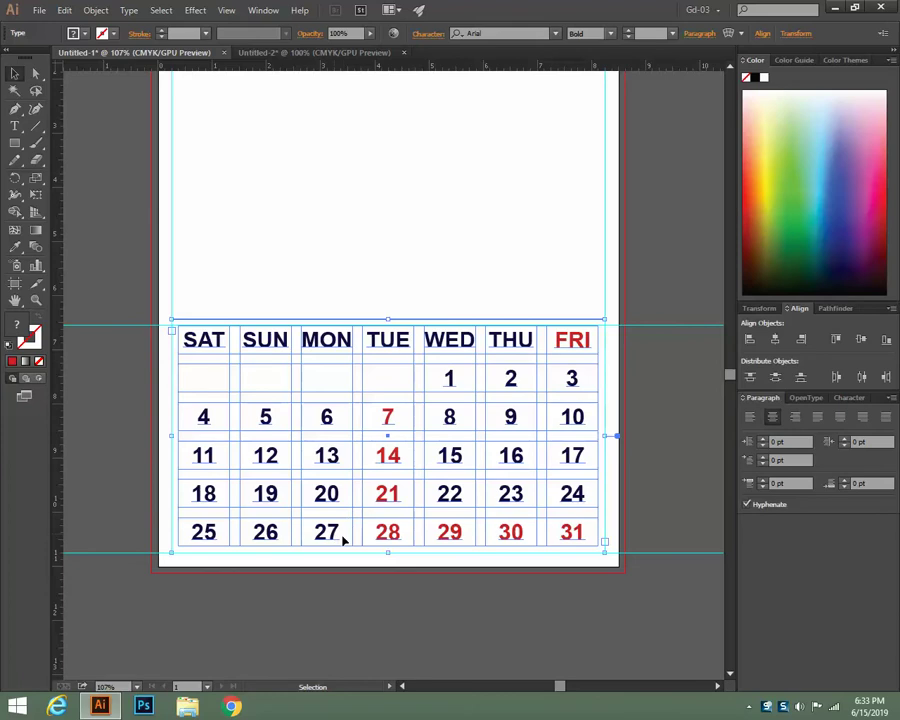
left_click_drag(645, 556, 647, 546)
left_click(393, 537)
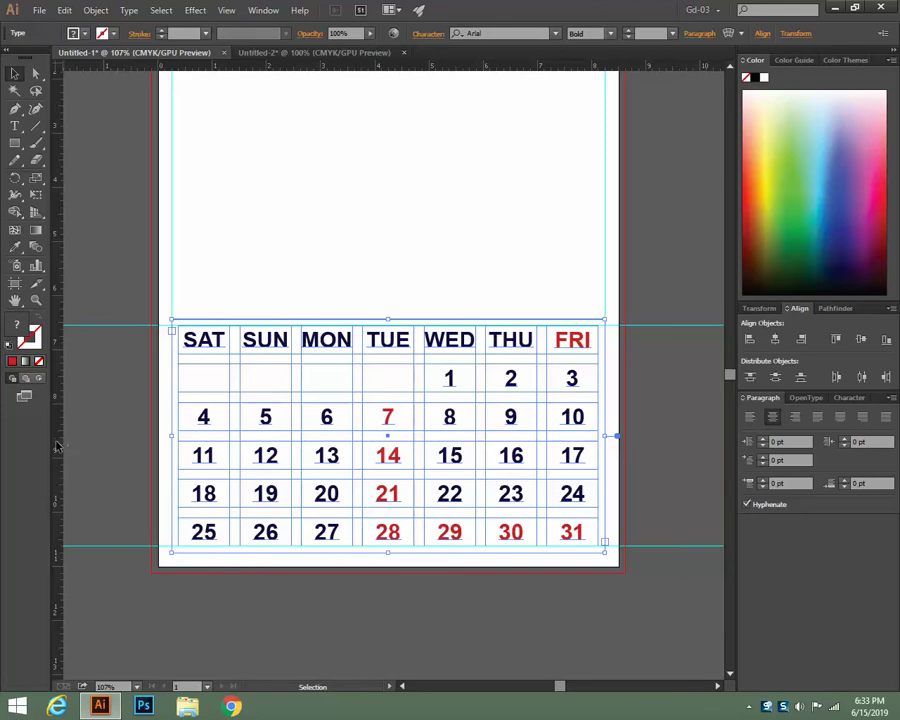
Pull vertical guides to the calendar table's left and right edges
left_click_drag(57, 446, 178, 435)
left_click_drag(57, 468, 599, 466)
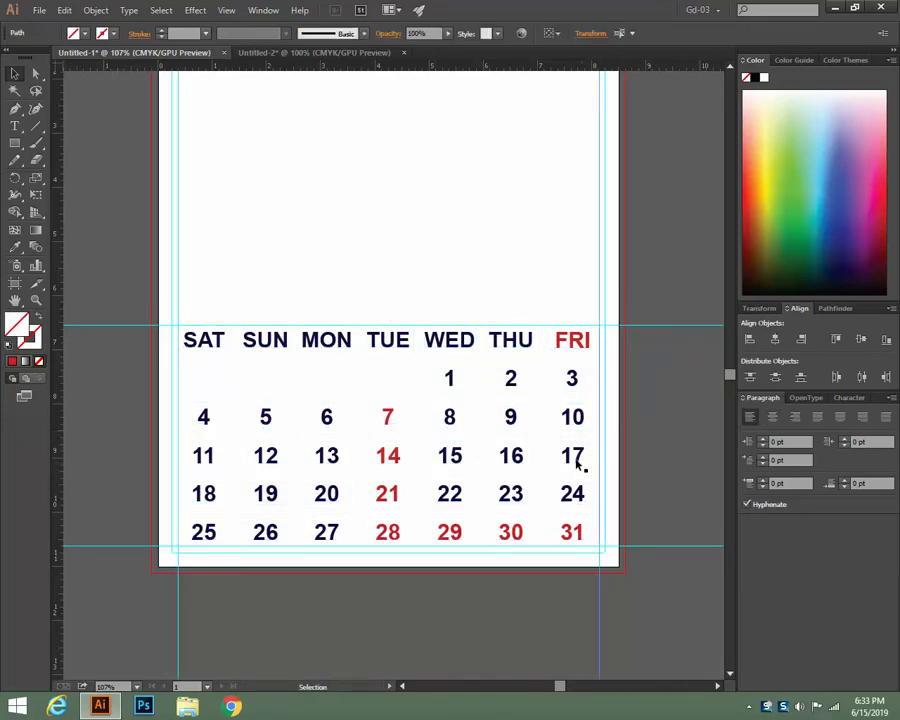
left_click(575, 422)
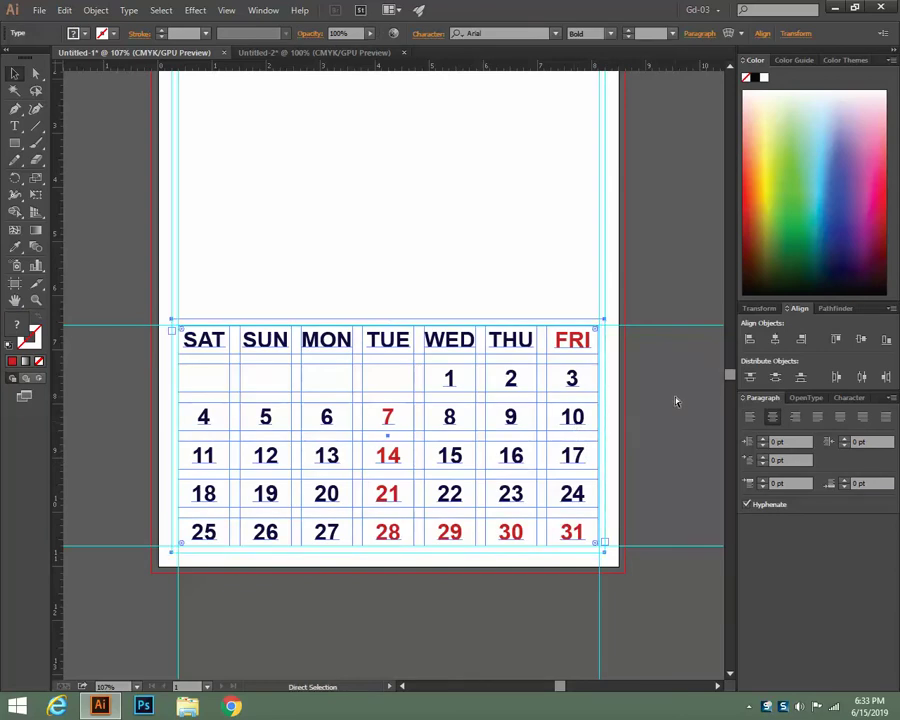
Zoom in closely and nudge the right guide onto the calendar table's right edge
key("ctrl+plus")
key("ctrl+plus")
key("ctrl+plus")
key("ctrl+plus")
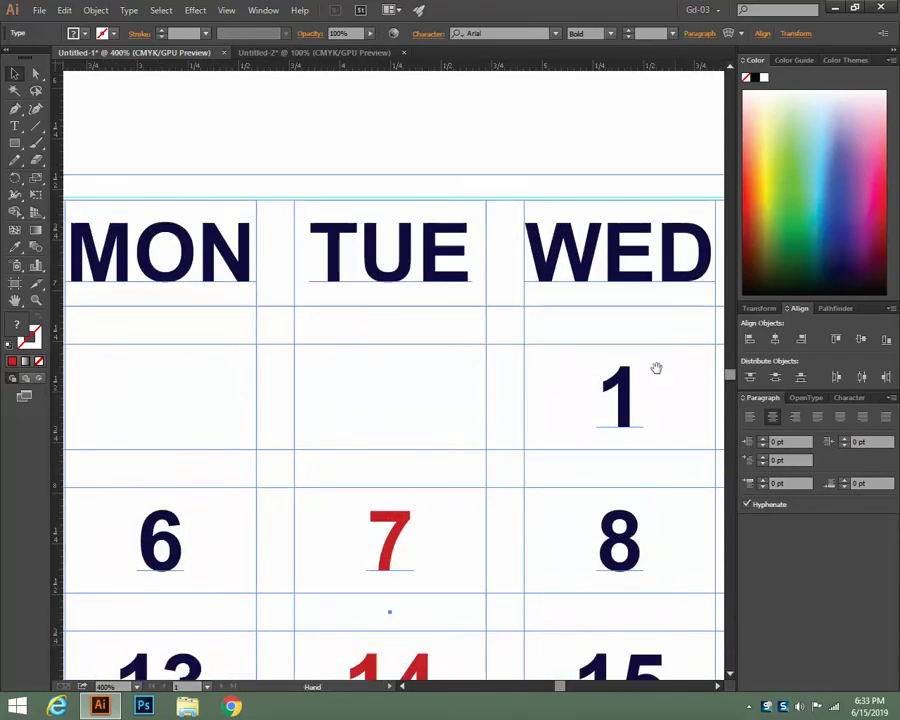
left_click_drag(652, 366, 163, 344)
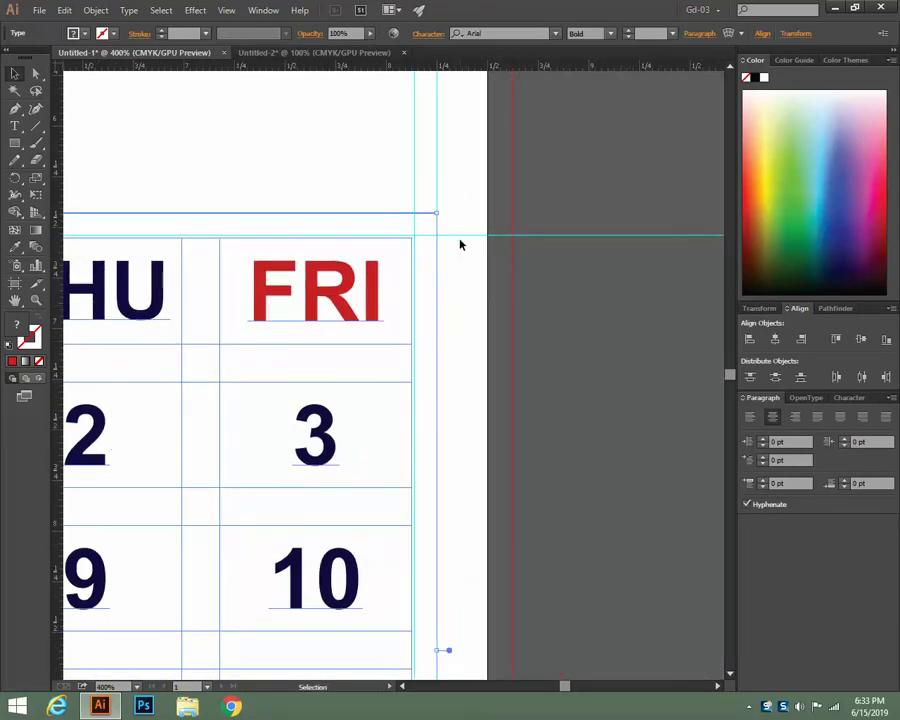
left_click(461, 238)
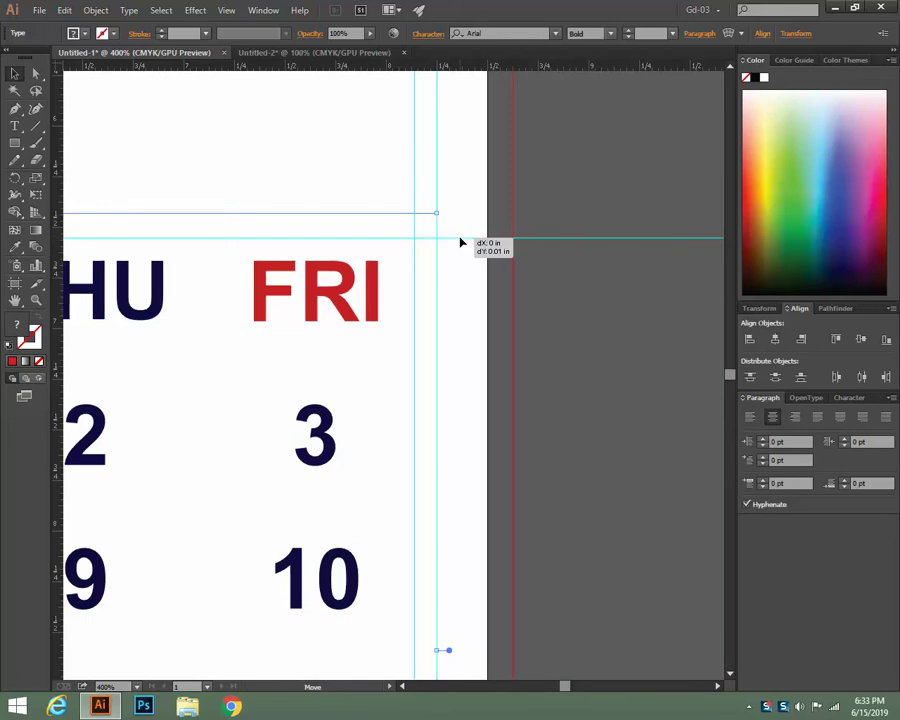
left_click(426, 301)
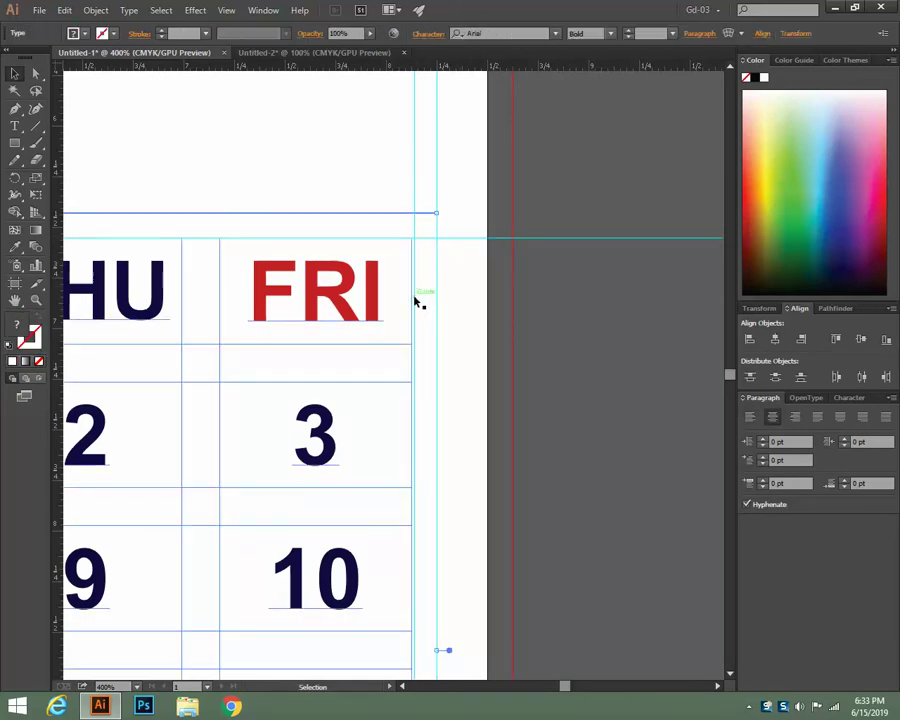
left_click_drag(415, 301, 415, 301)
left_click(366, 292)
mouse_move(417, 180)
left_mouse_down()
mouse_move(409, 185)
mouse_move(416, 189)
left_mouse_up()
left_click(378, 267)
left_click(372, 270)
Pan across to the table's left edge and nudge the left guide against it
left_click_drag(565, 471, 820, 430)
left_click_drag(352, 466, 680, 418)
left_click_drag(325, 418, 640, 436)
mouse_move(384, 418)
left_mouse_down()
mouse_move(581, 424)
mouse_move(851, 389)
left_mouse_up()
left_click_drag(212, 408, 330, 407)
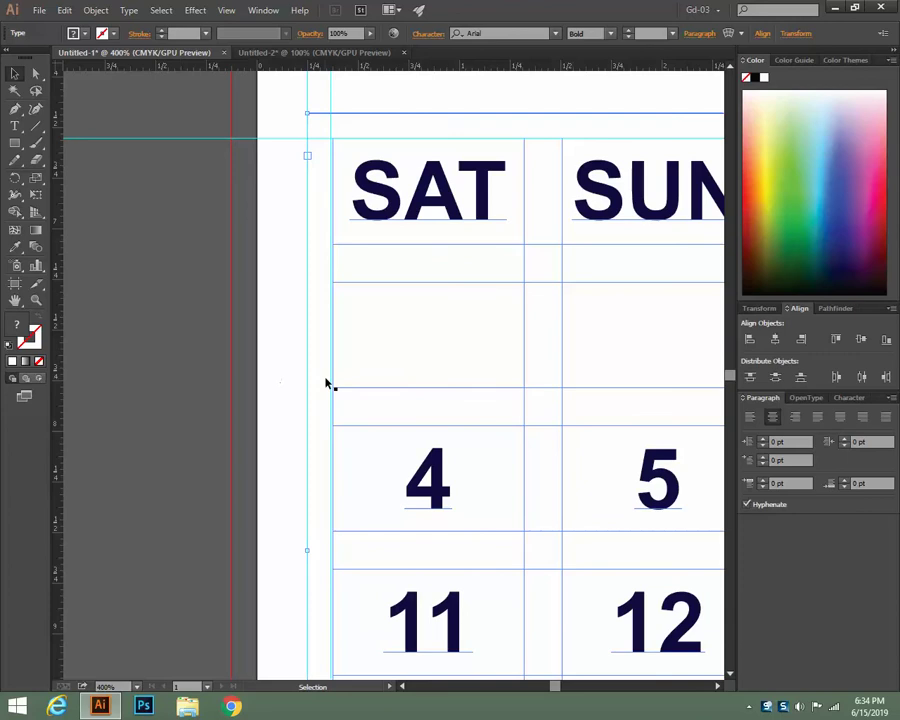
left_click(333, 383)
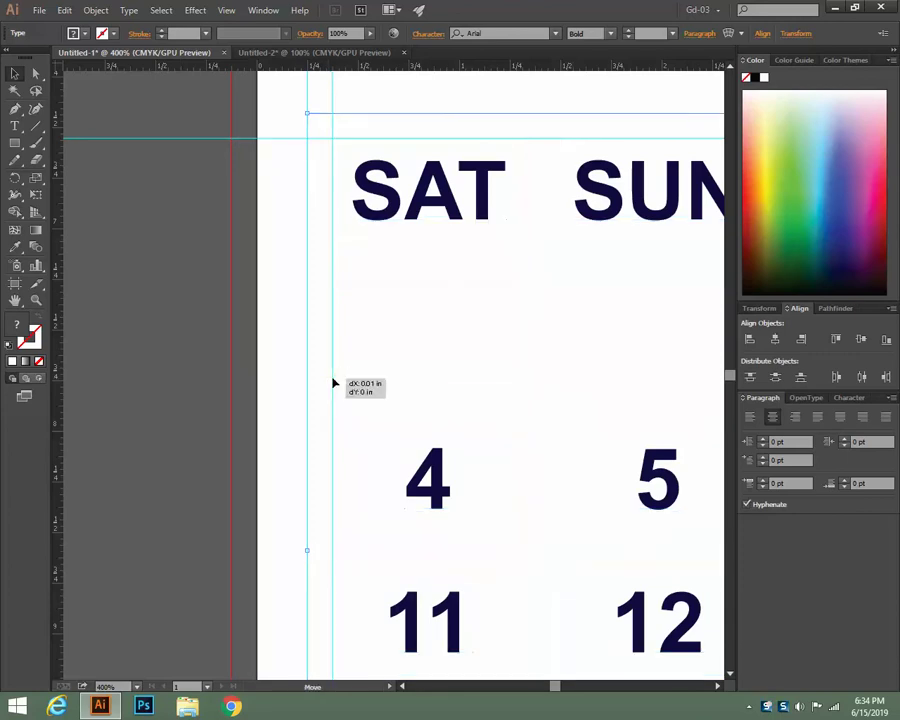
Delete the bottom horizontal guide and zoom out to see the whole calendar page
left_click(490, 461)
scroll(490, 461, "down", 10)
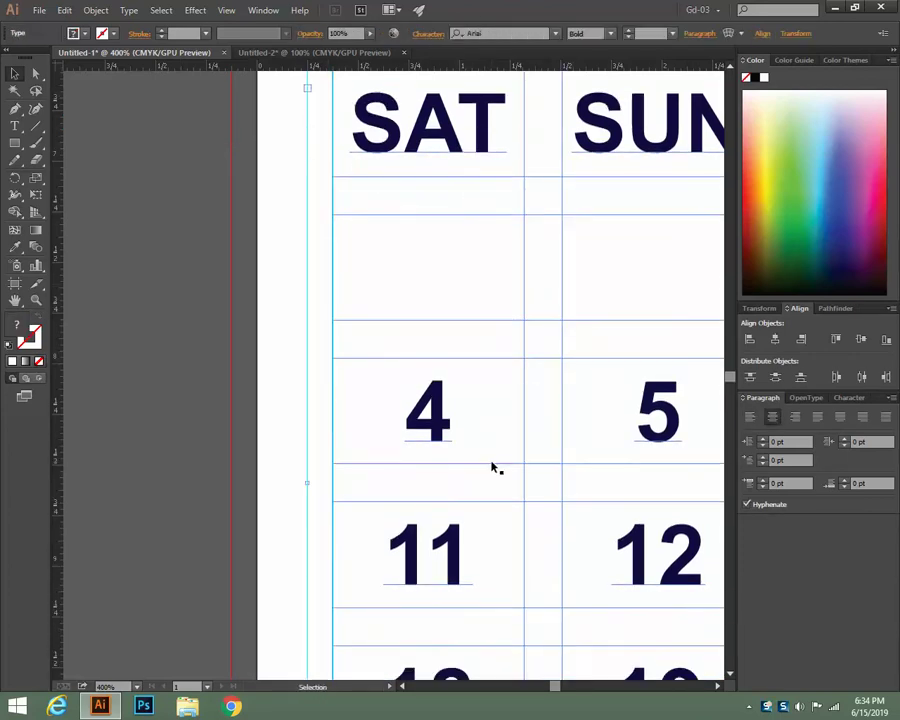
left_click(259, 492)
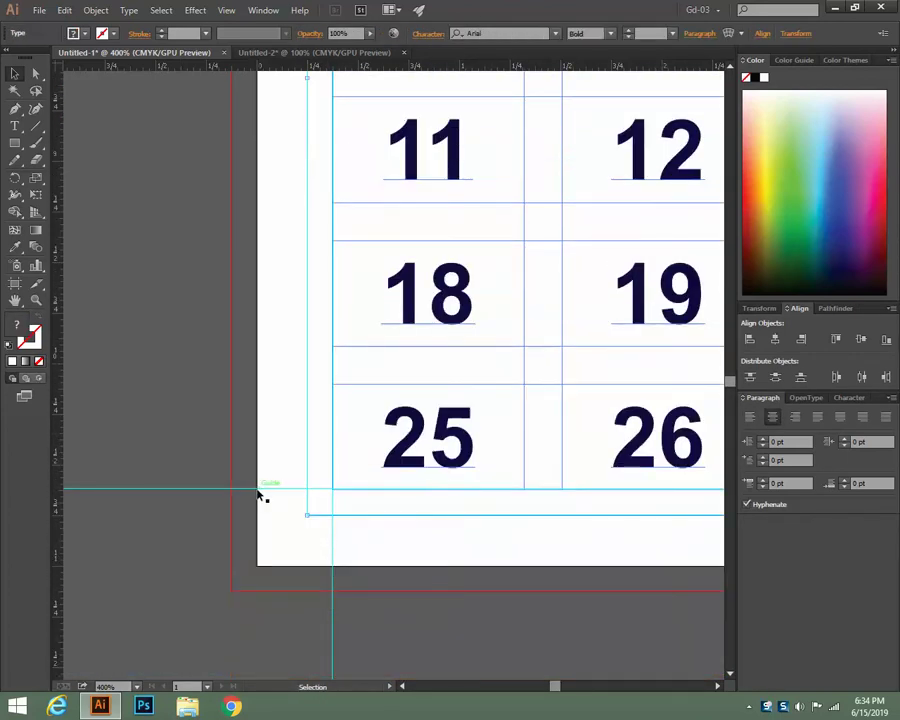
key("Delete")
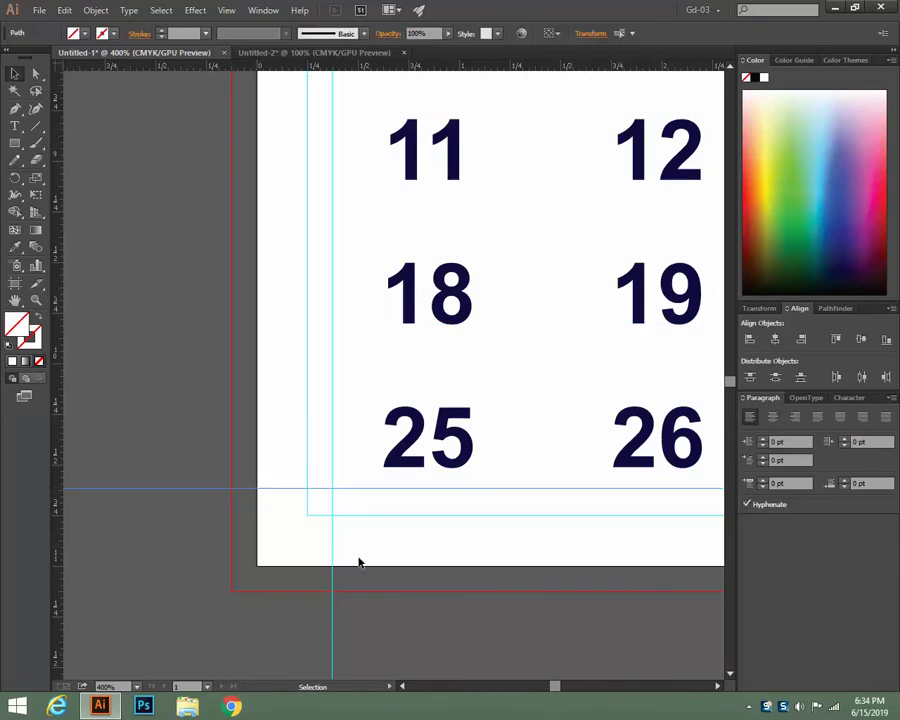
key("ctrl+minus")
key("ctrl+minus")
key("ctrl+minus")
key("ctrl+minus")
key("ctrl+minus")
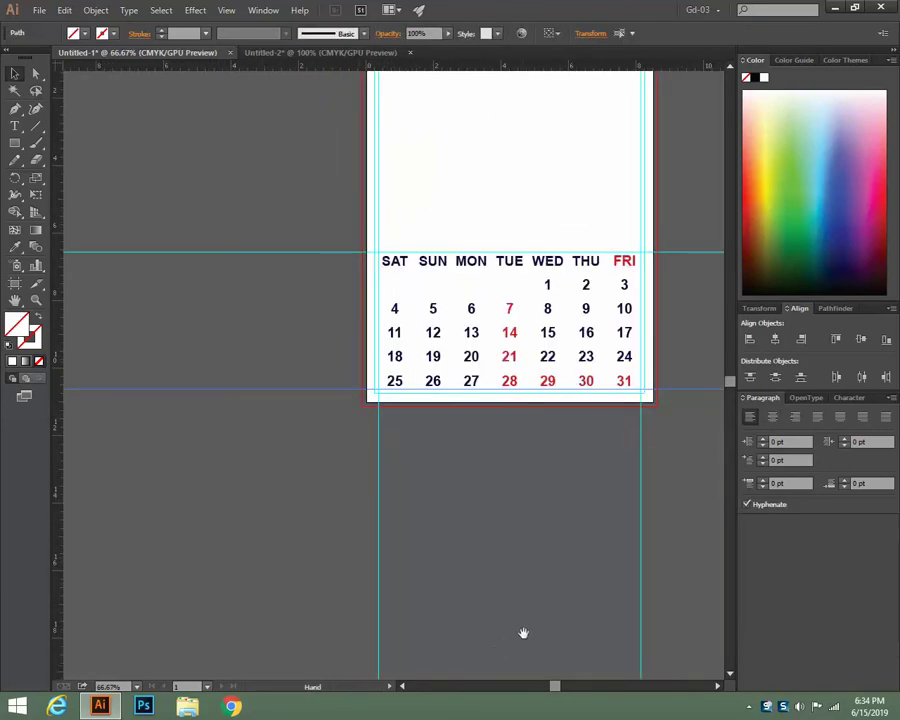
left_click_drag(520, 632, 340, 576)
left_click(555, 506)
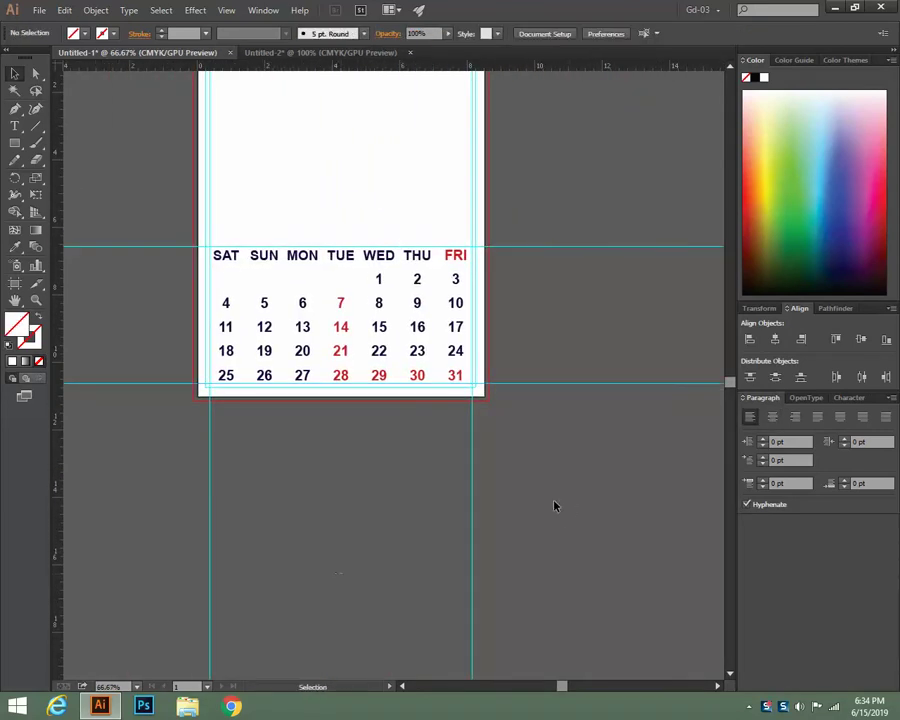
Lock the guides from the canvas context menu so they can't move
left_click(378, 281)
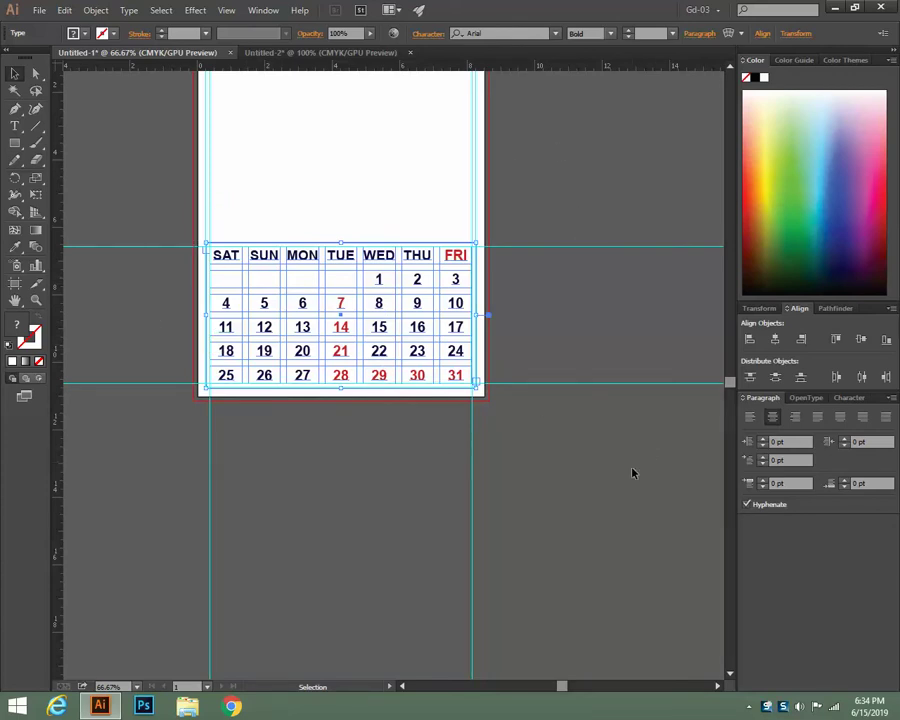
left_click(613, 355)
right_click(588, 157)
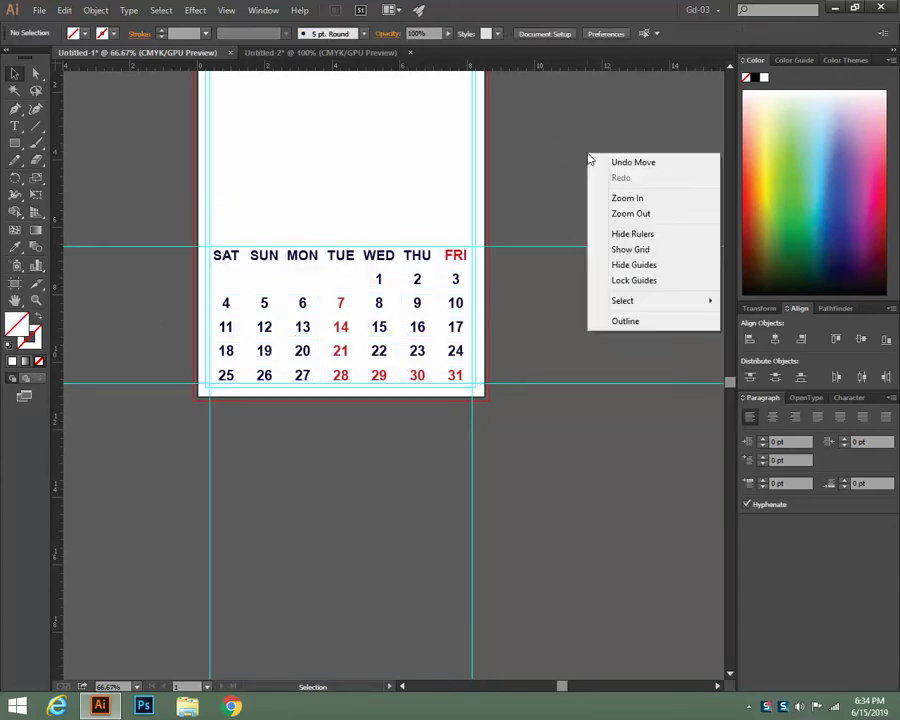
left_click(624, 281)
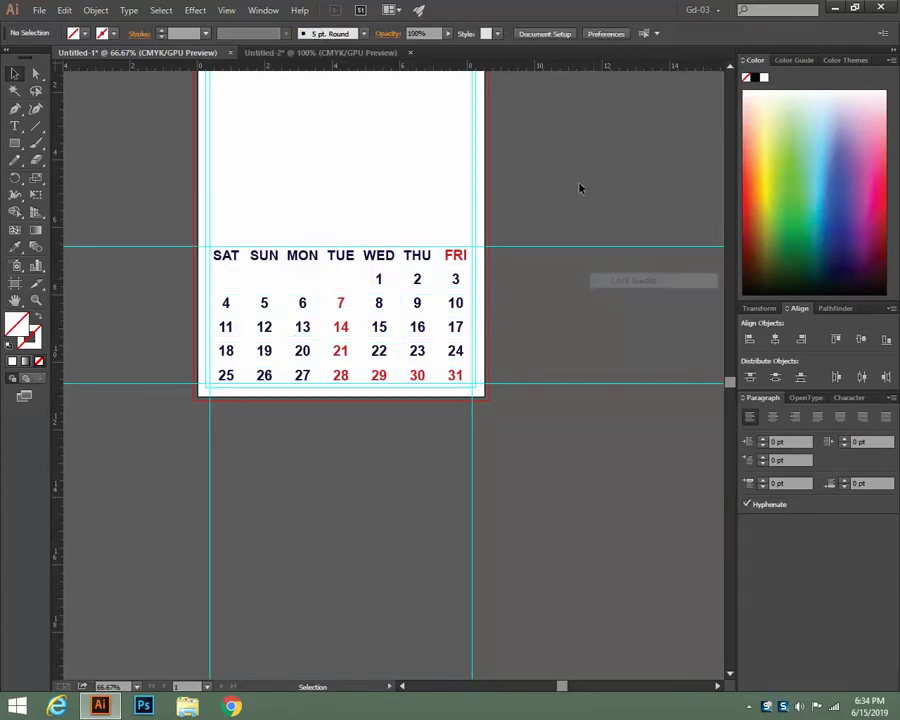
Check that the calendar table still selects normally, then zoom in and back out
left_click(376, 257)
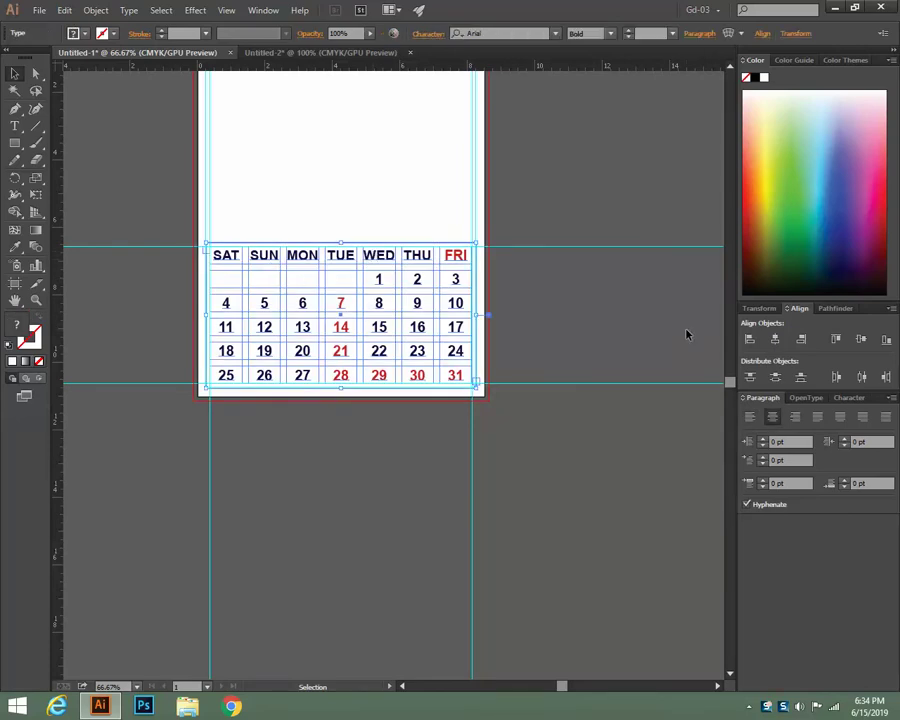
key("a")
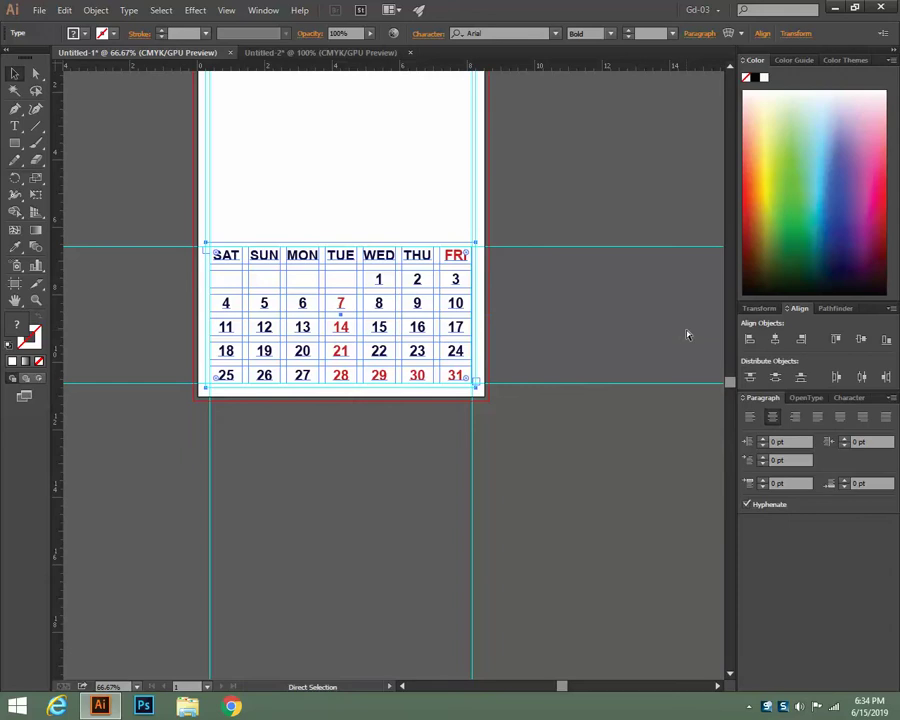
key("v")
left_click(687, 335)
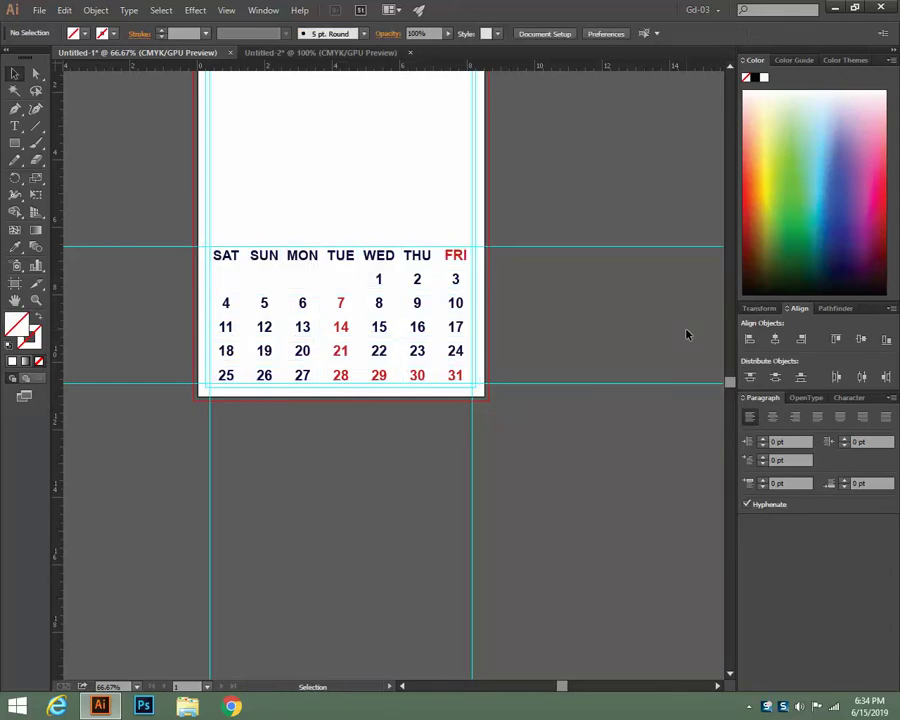
key("ctrl+equal")
key("ctrl+equal")
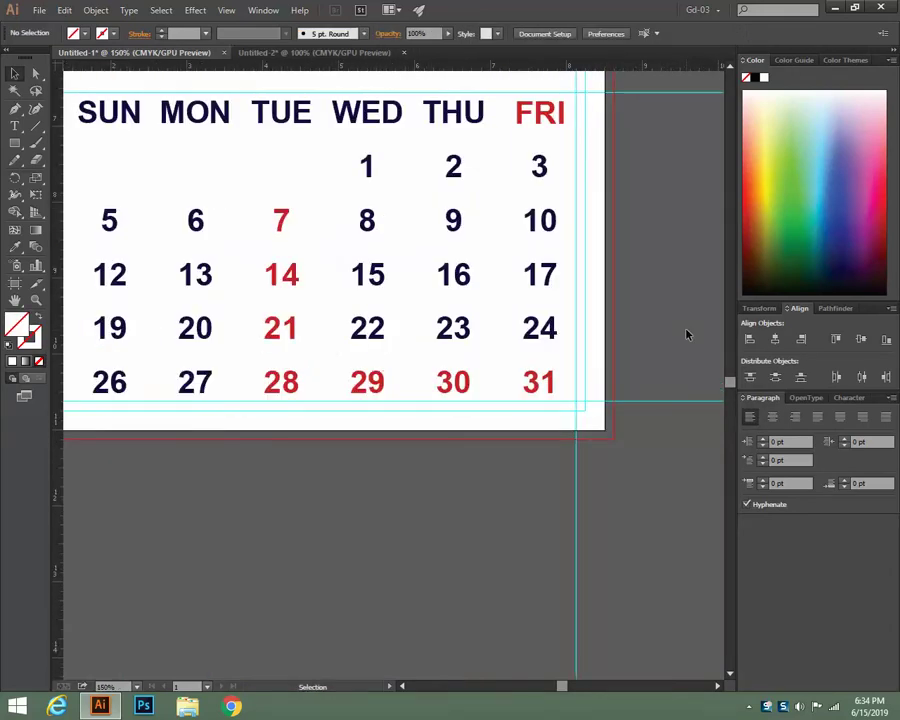
key("ctrl+minus")
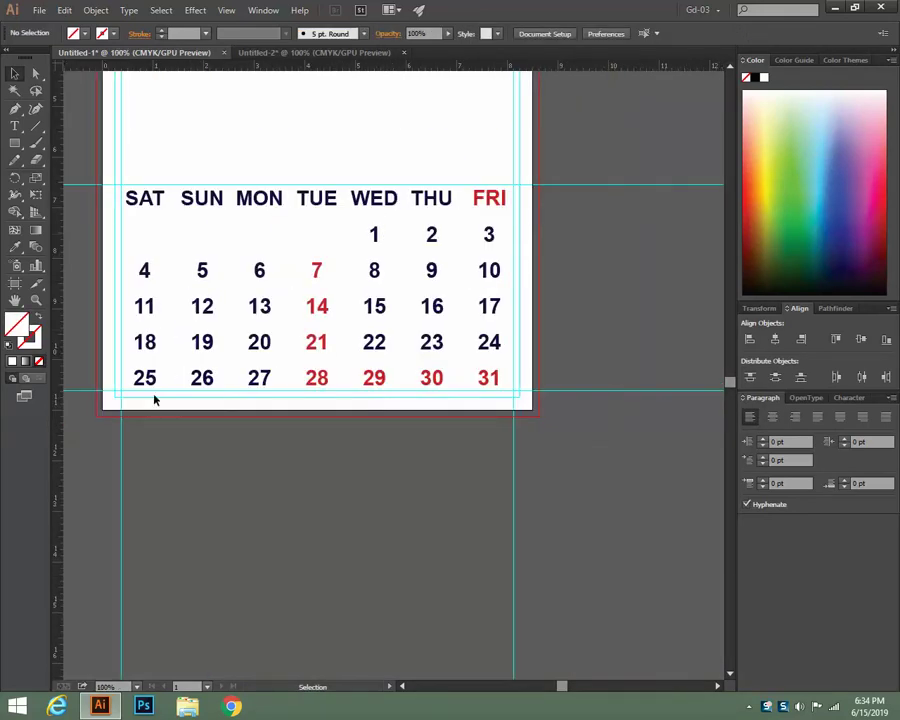
Draw a rectangle spanning the guide frame from top-left to bottom-right intersection
left_click(16, 144)
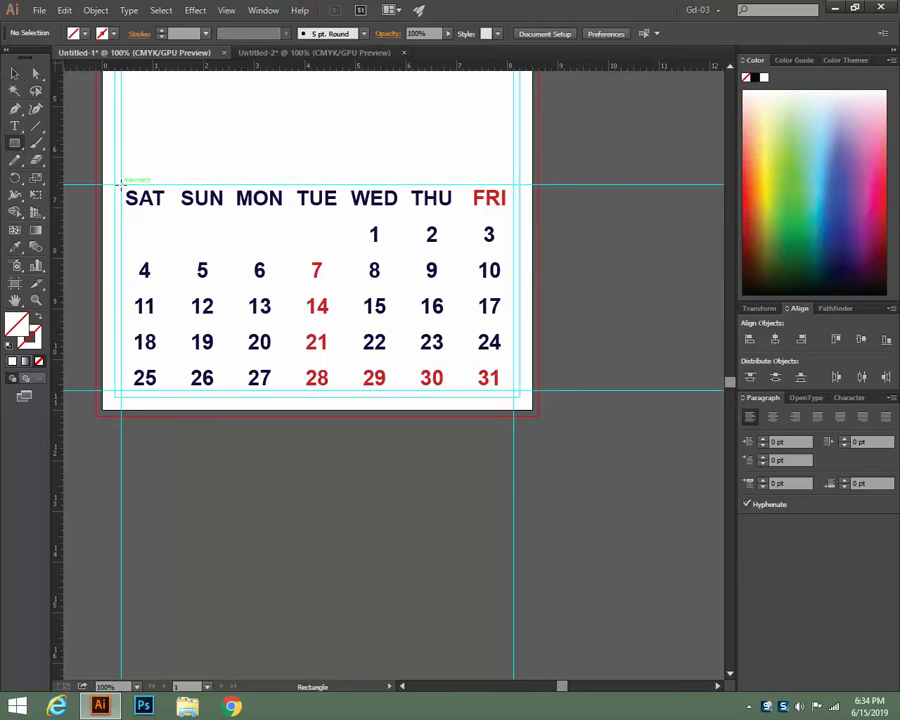
left_click_drag(121, 184, 514, 388)
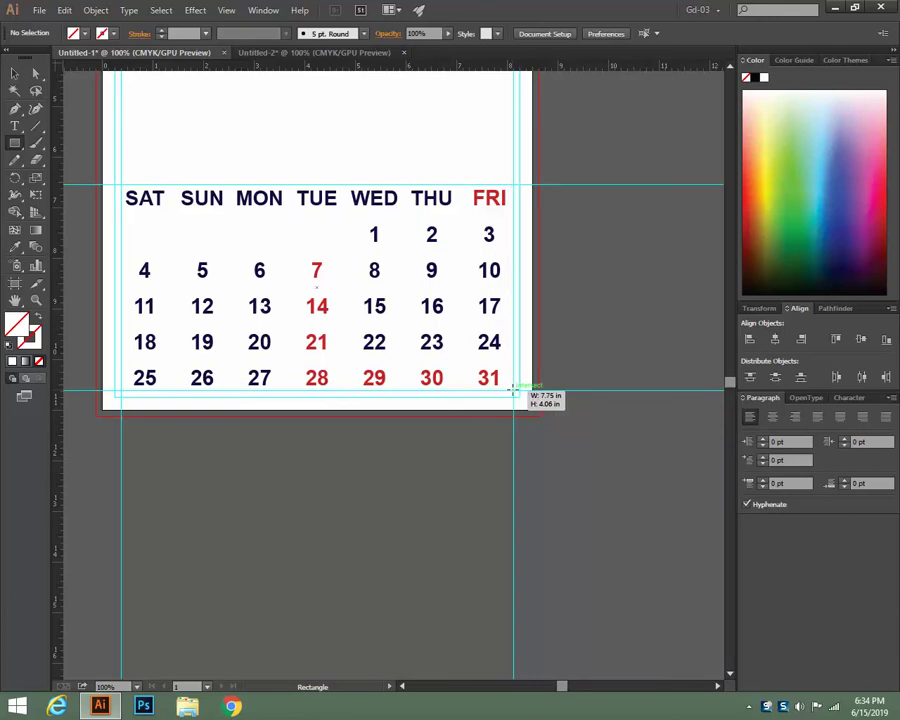
left_click_drag(514, 388, 514, 388)
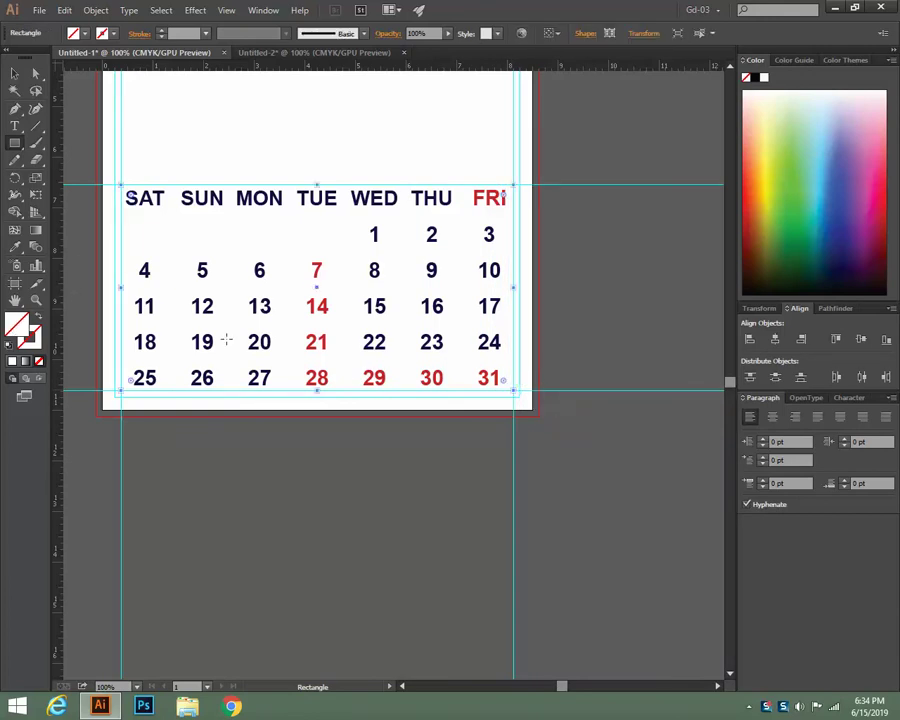
Fill the new rectangle with a warm orange-yellow from the Color panel spectrum
left_click(770, 160)
left_click(768, 166)
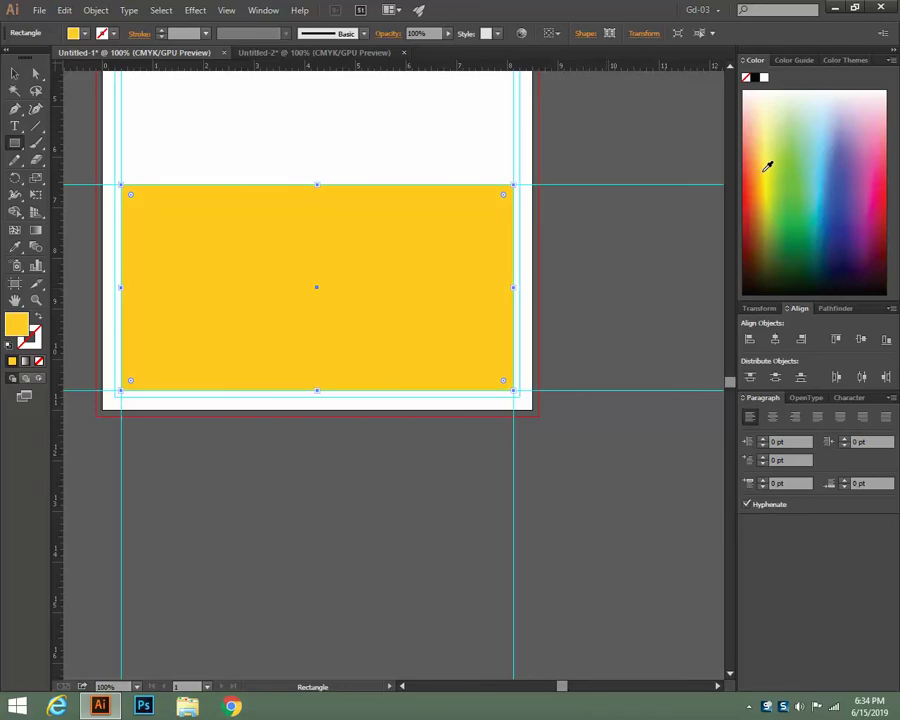
left_click(765, 159)
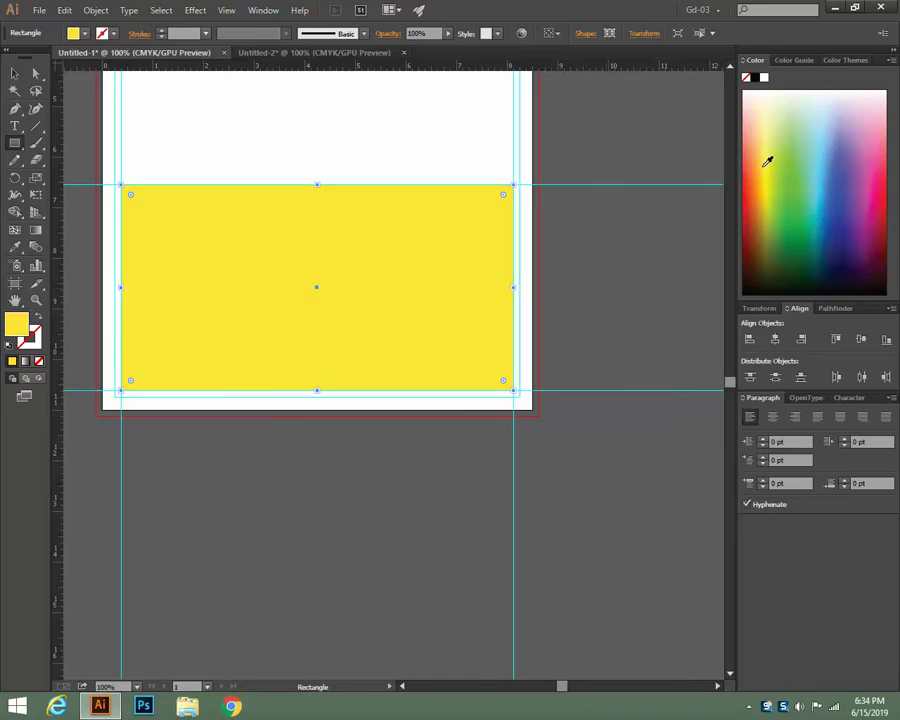
left_click(763, 169)
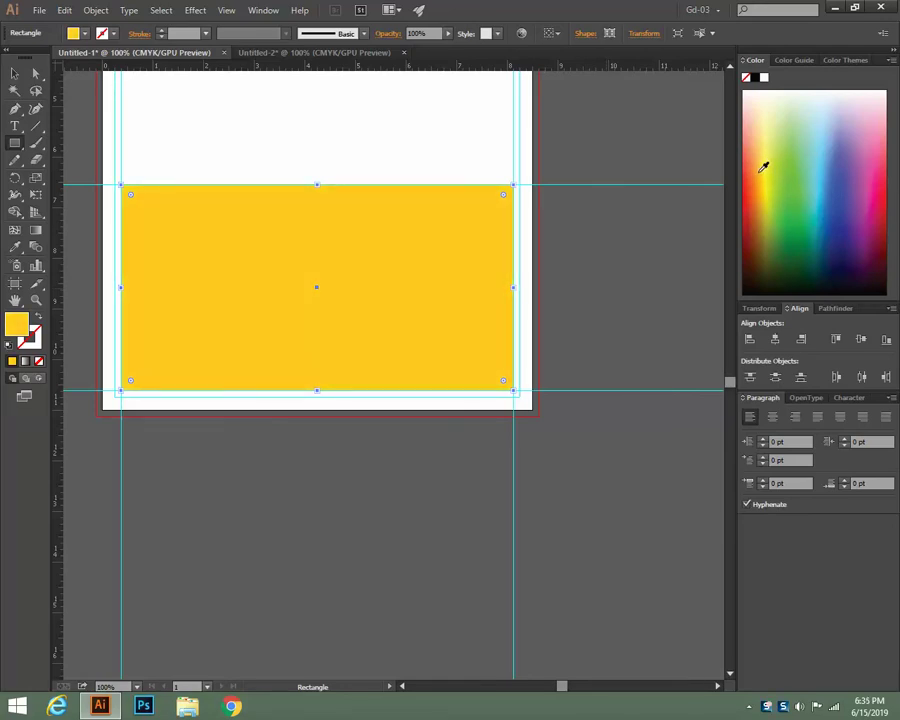
key("v")
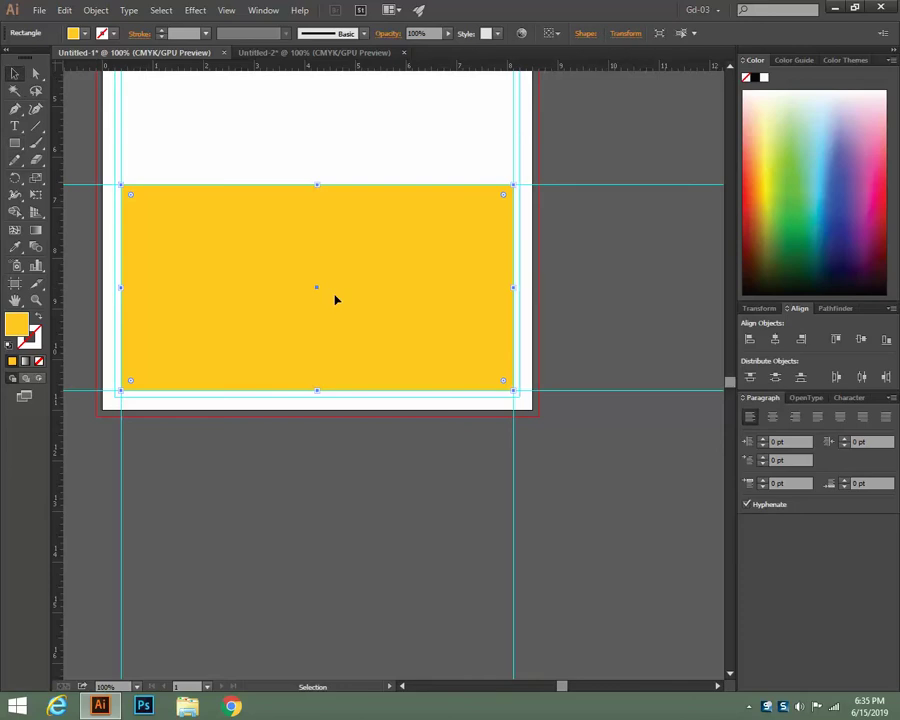
left_click(610, 310)
left_click(227, 324)
Move the large yellow rectangle below the page and draw a small box over SAT
left_click_drag(321, 292, 332, 533)
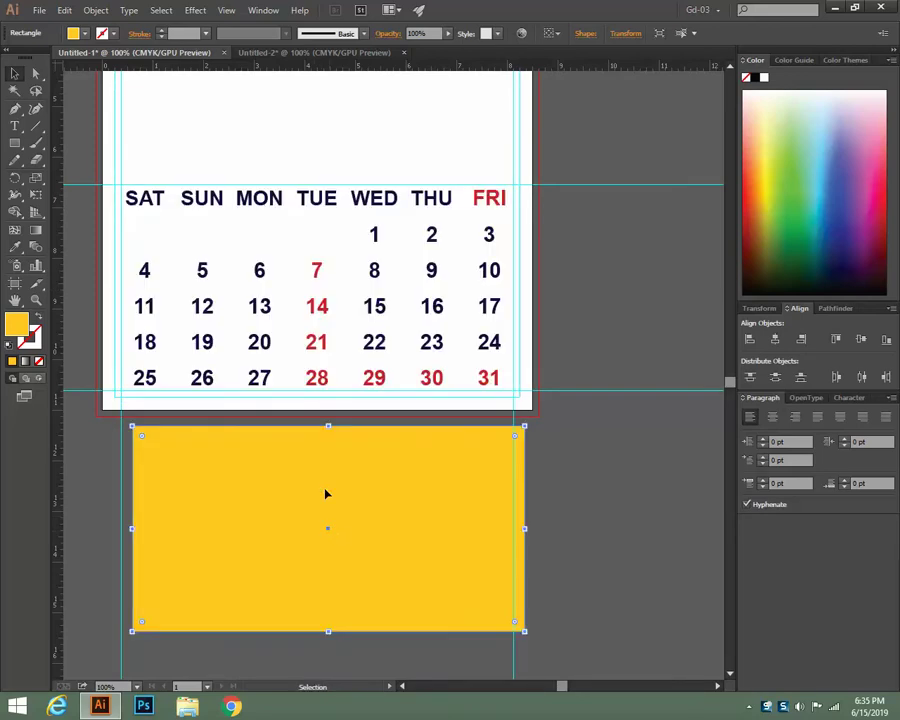
left_click(15, 144)
left_click_drag(120, 183, 171, 209)
Send the small box to the back so it sits behind the SAT label
key("v")
right_click(138, 200)
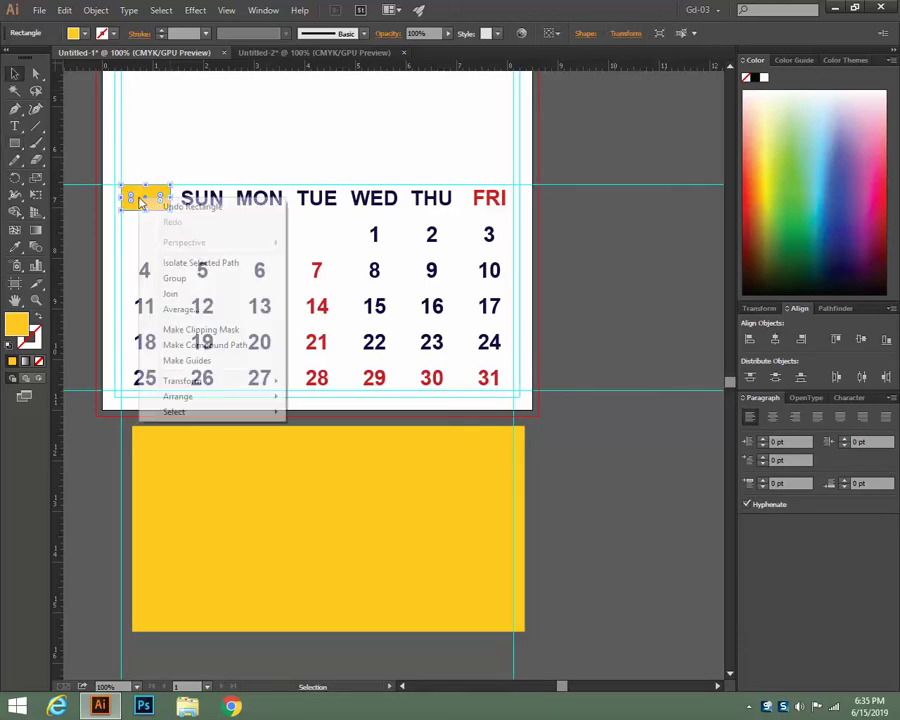
mouse_move(215, 395)
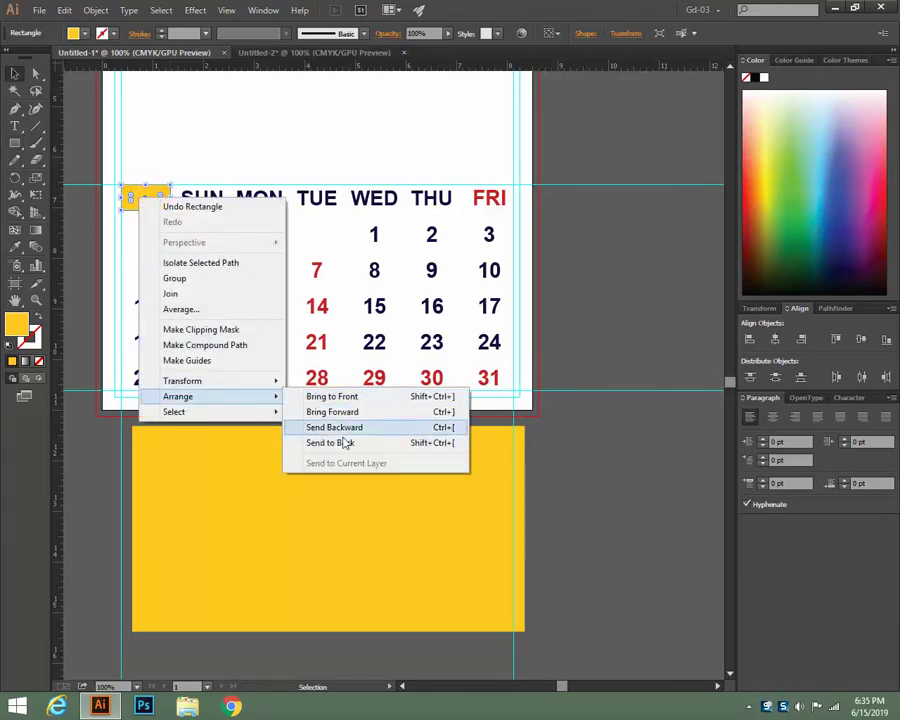
left_click(340, 442)
left_click(590, 300)
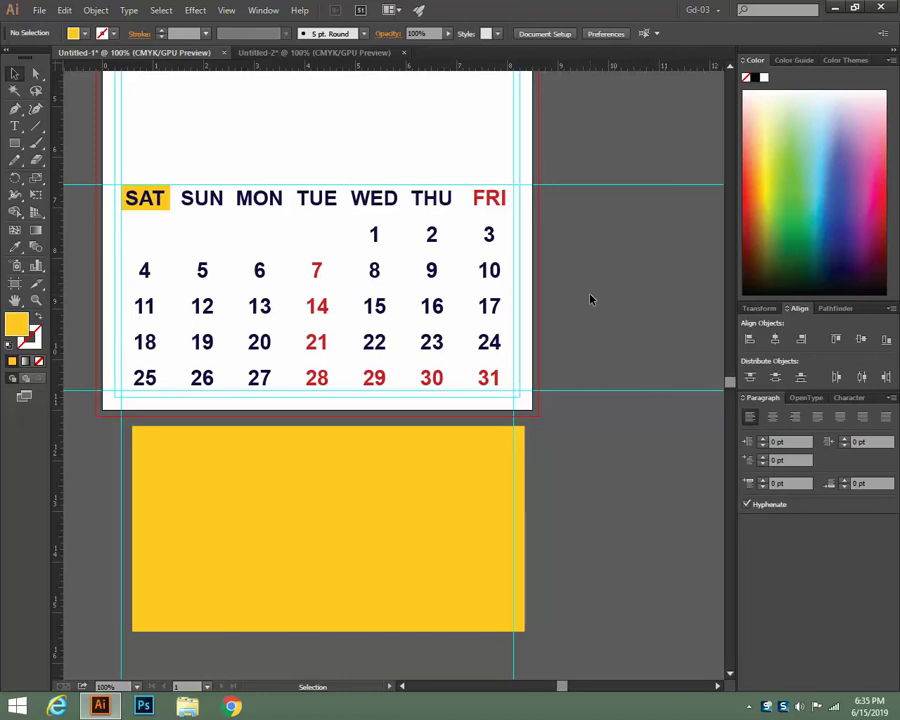
Copy the SAT box behind SUN and repeat it across the remaining weekdays with Ctrl+D
left_click(165, 205)
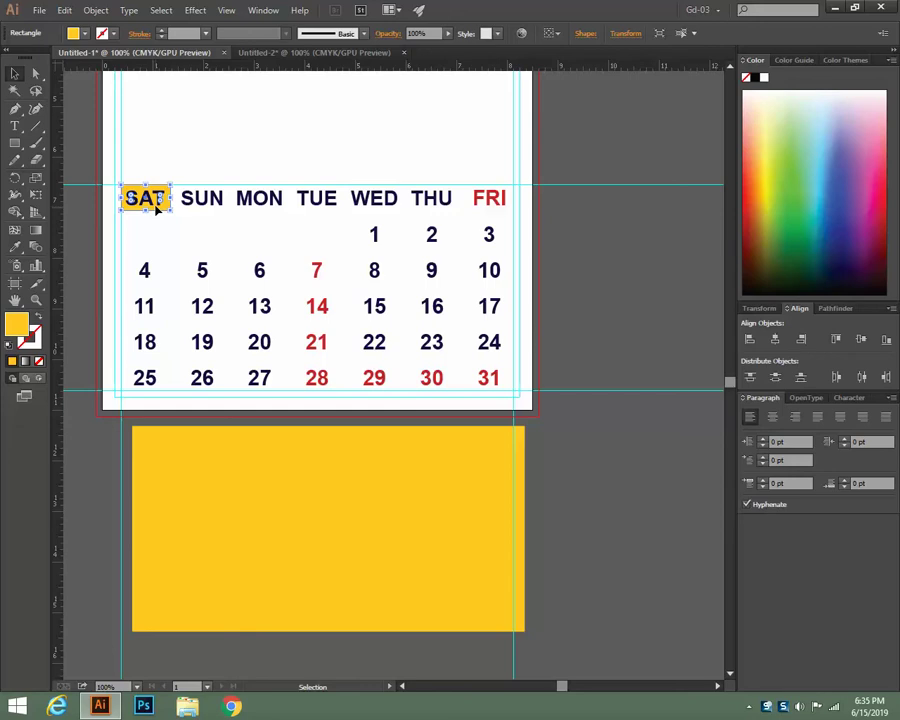
left_click_drag(157, 209, 213, 212)
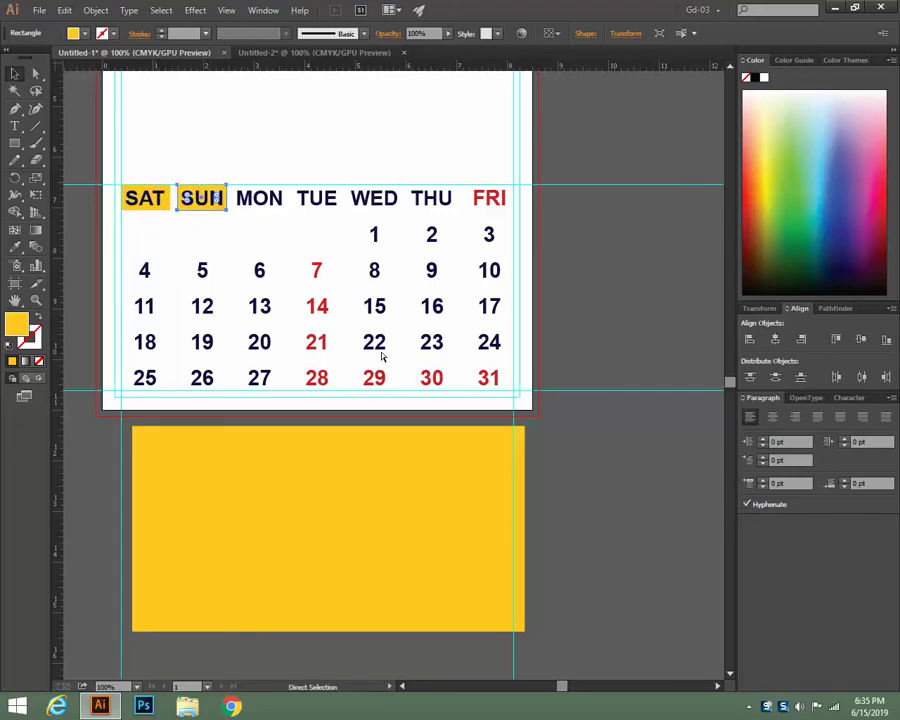
key("ctrl+d")
key("ctrl+d")
key("ctrl+d")
key("ctrl+d")
key("ctrl+d")
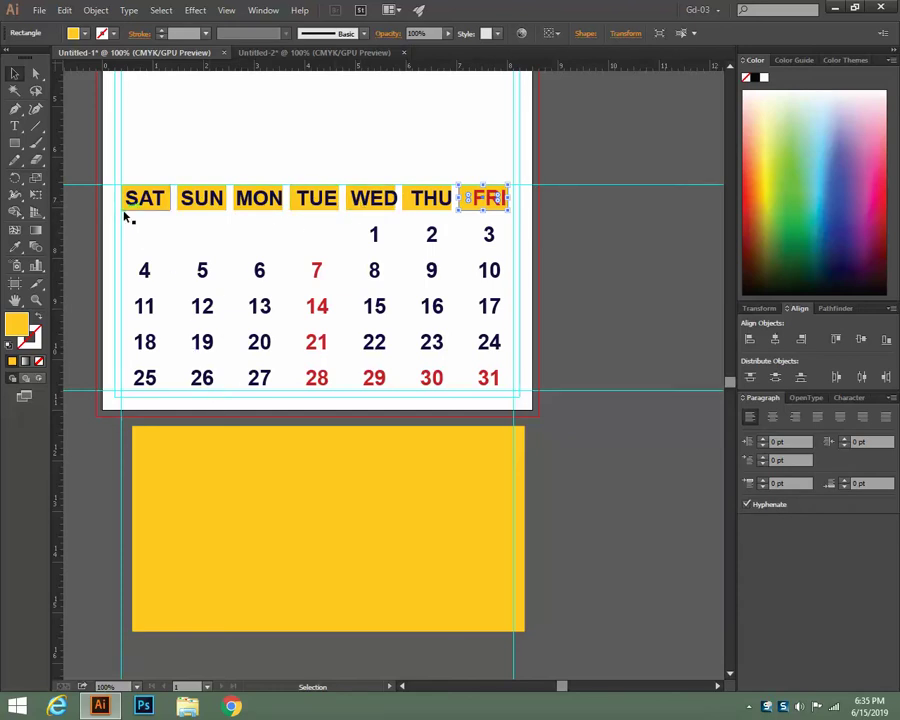
Copy the row of weekday boxes down behind every week of dates
left_click_drag(116, 196, 514, 211)
left_click_drag(376, 211, 374, 248)
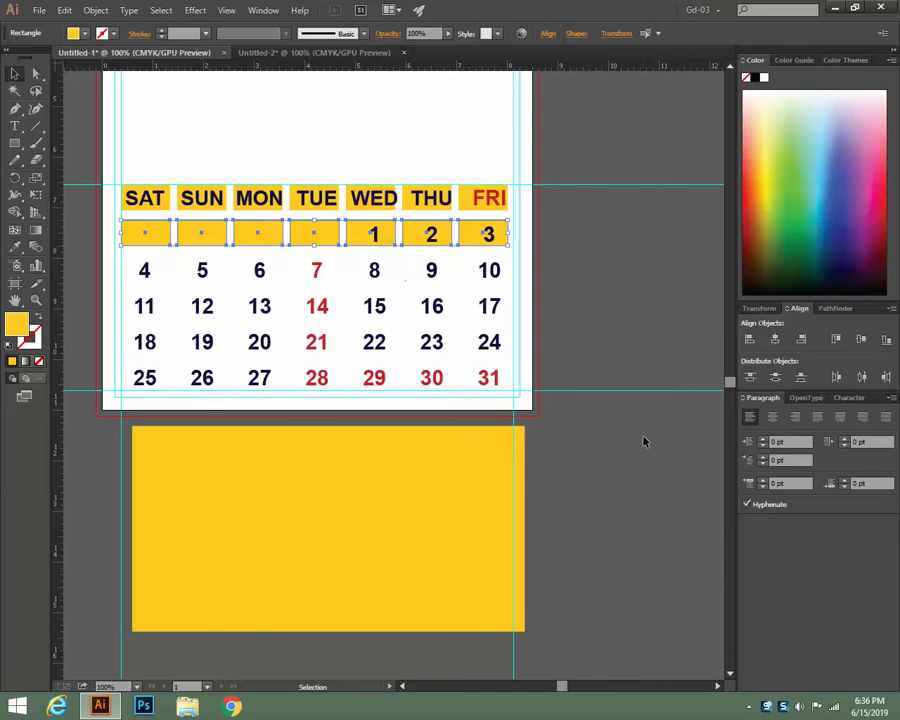
key("ctrl+d")
key("ctrl+d")
key("ctrl+d")
key("ctrl+d")
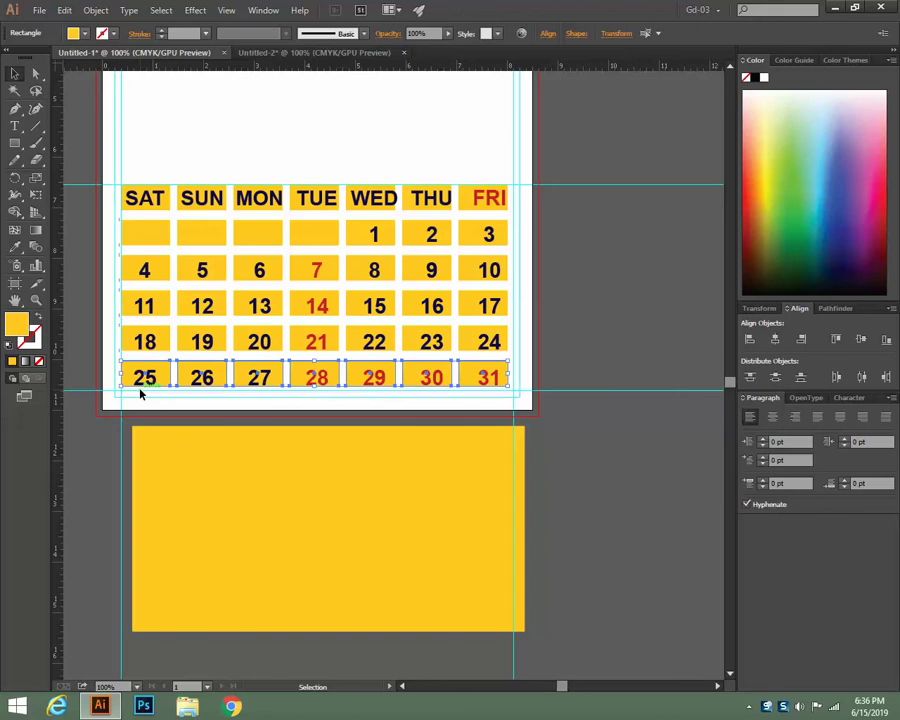
key("ctrl+equal")
key("ctrl+equal")
key("ctrl+equal")
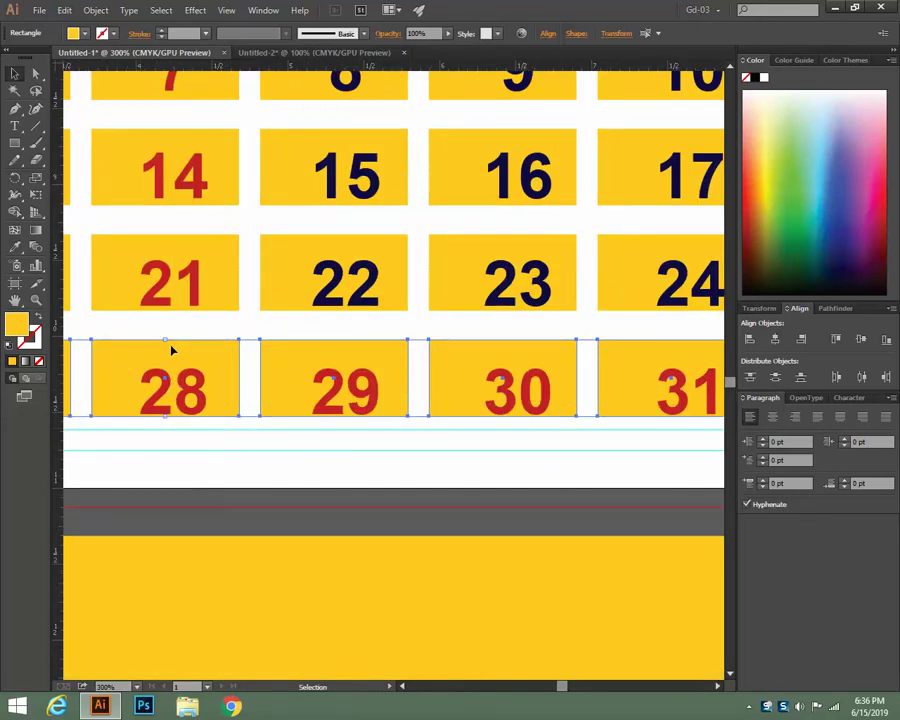
scroll(180, 193, "up", 2)
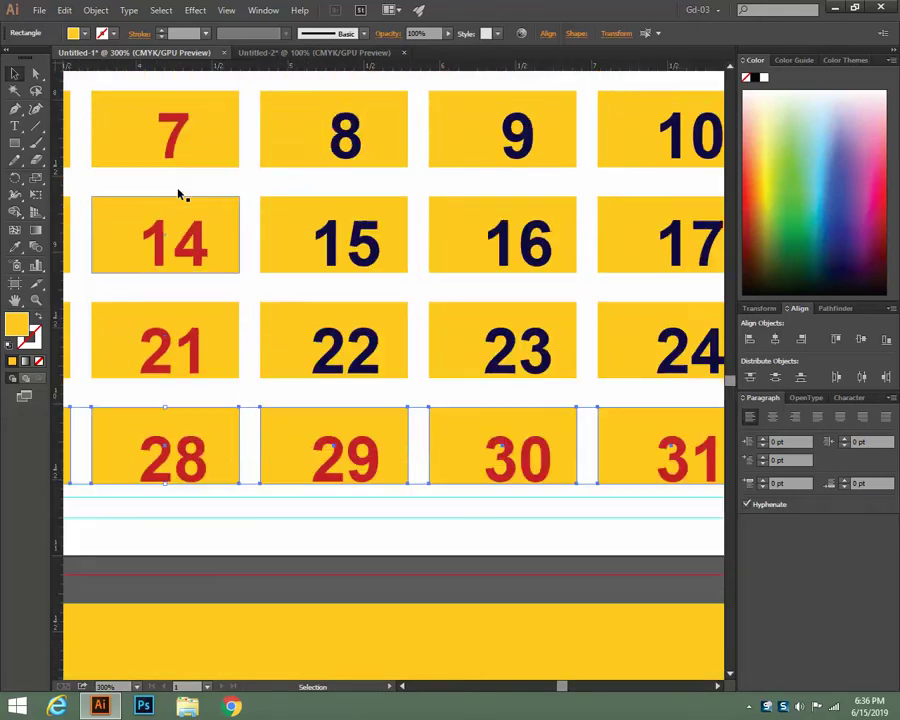
key("ctrl+minus")
key("ctrl+minus")
key("ctrl+minus")
key("ctrl+minus")
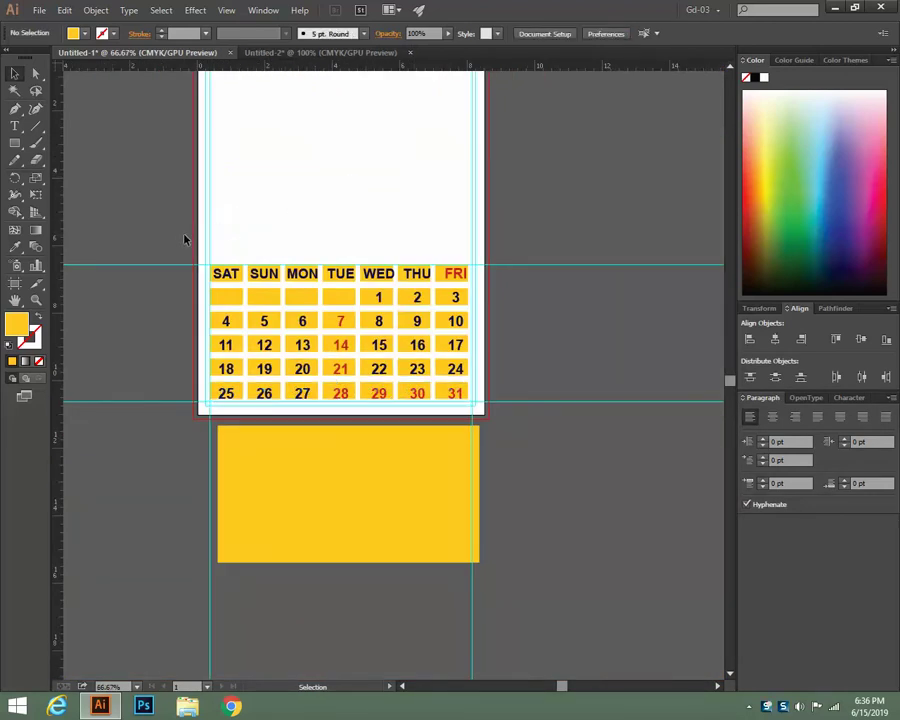
Delete the small day boxes and move the large yellow rectangle up over the calendar
left_click_drag(190, 237, 532, 411)
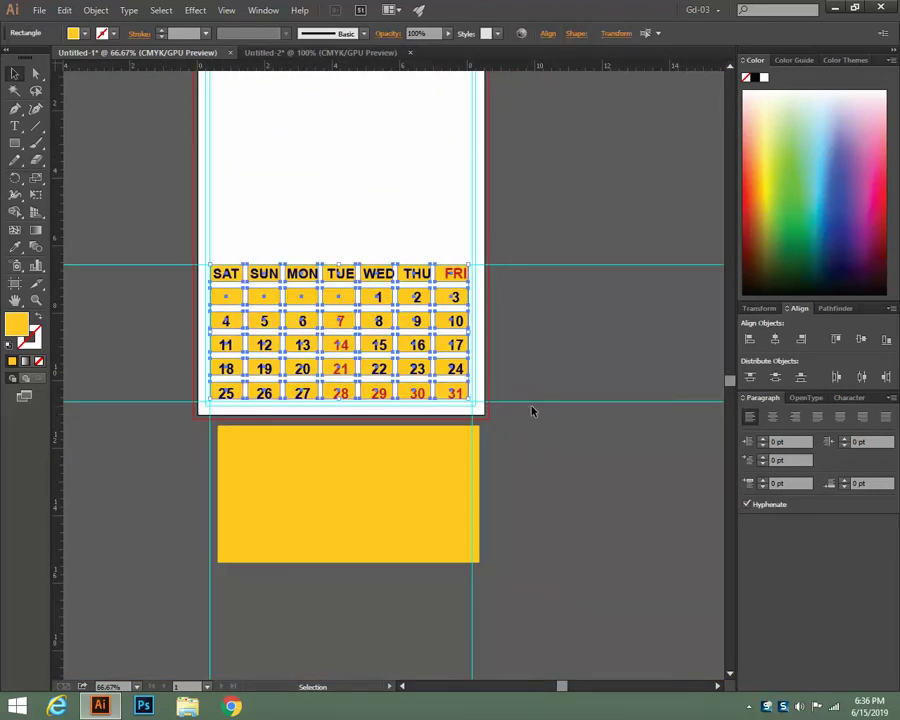
key("Delete")
left_click(336, 474)
left_click_drag(336, 484, 323, 325)
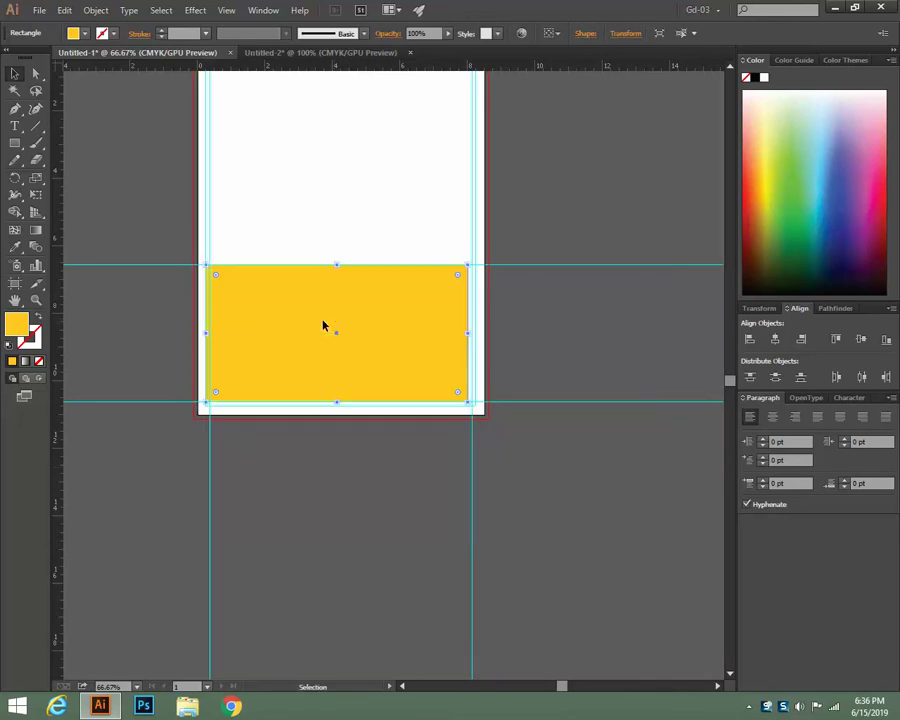
Align the large rectangle with the guide frame and reselect it
key("ctrl+=")
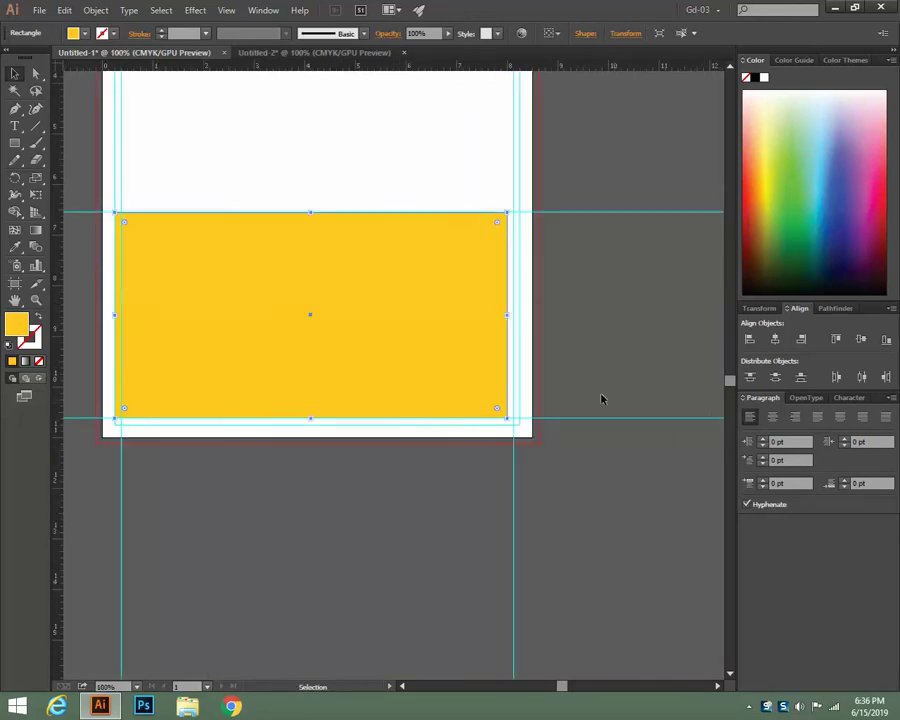
left_click_drag(471, 352, 483, 351)
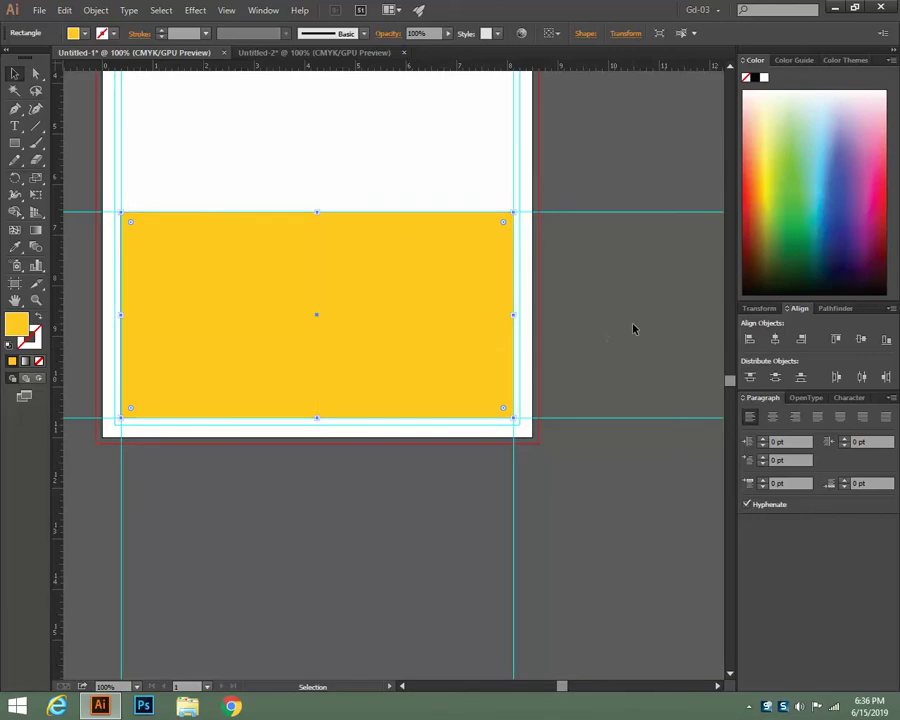
left_click(632, 326)
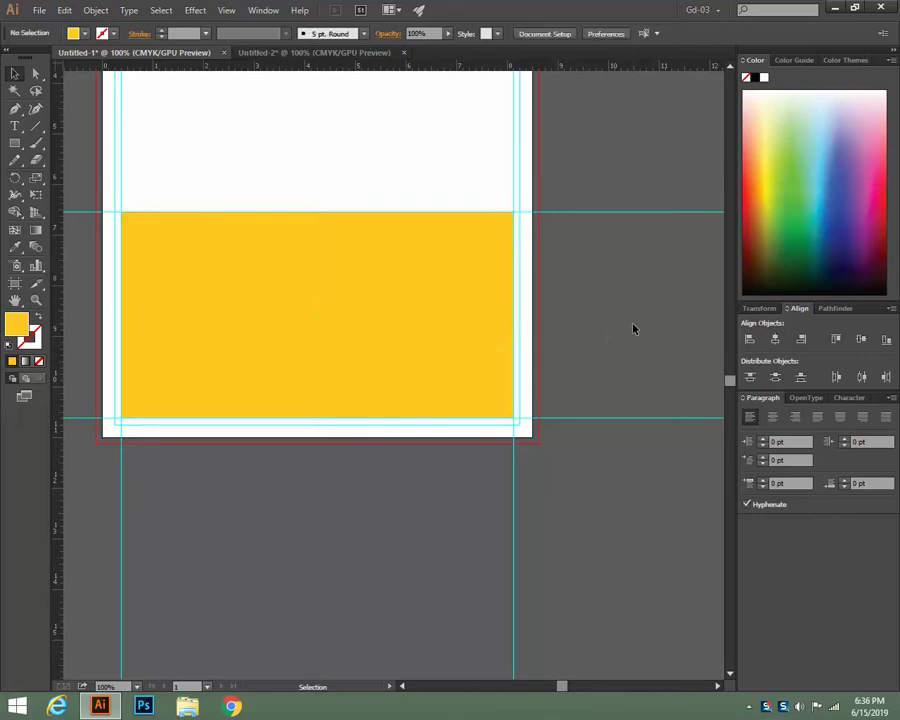
left_click(280, 306)
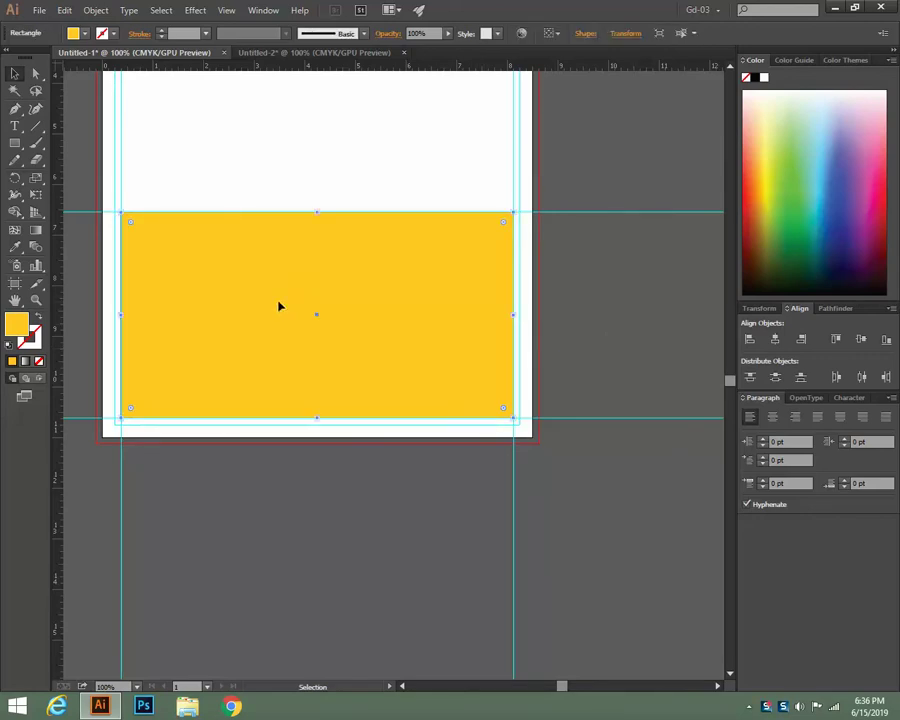
left_click(96, 10)
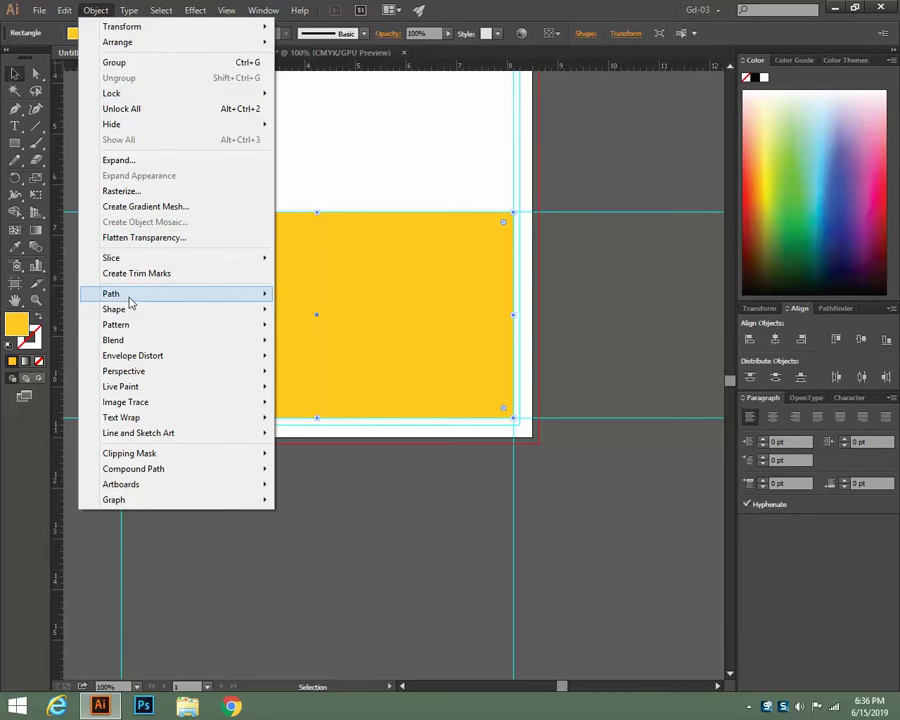
Split the rectangle into 6 rows and 7 columns with 0.188 in gutters both ways
mouse_move(131, 296)
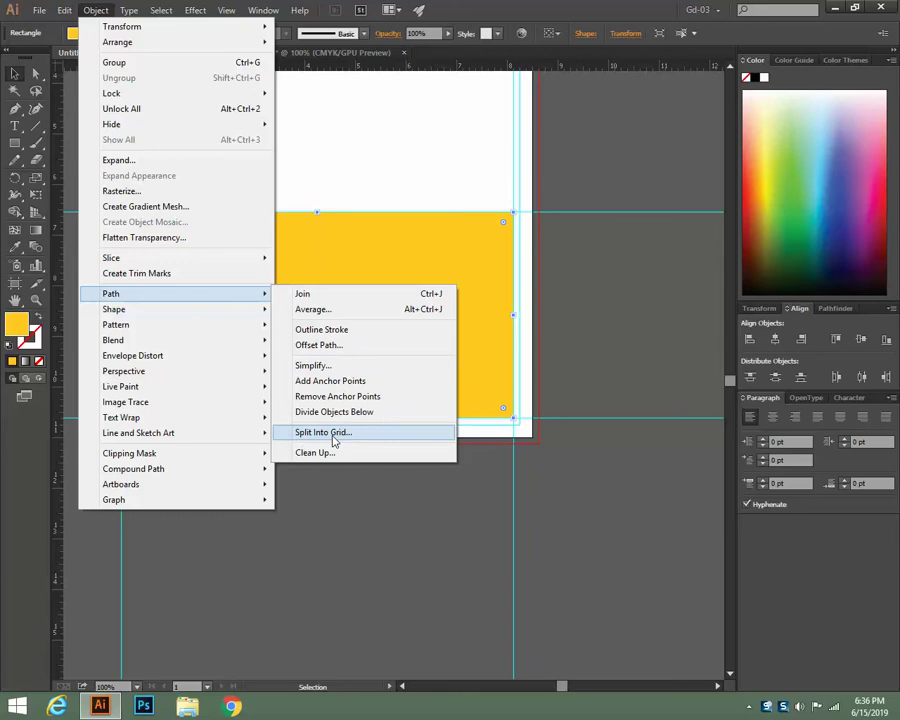
left_click(334, 438)
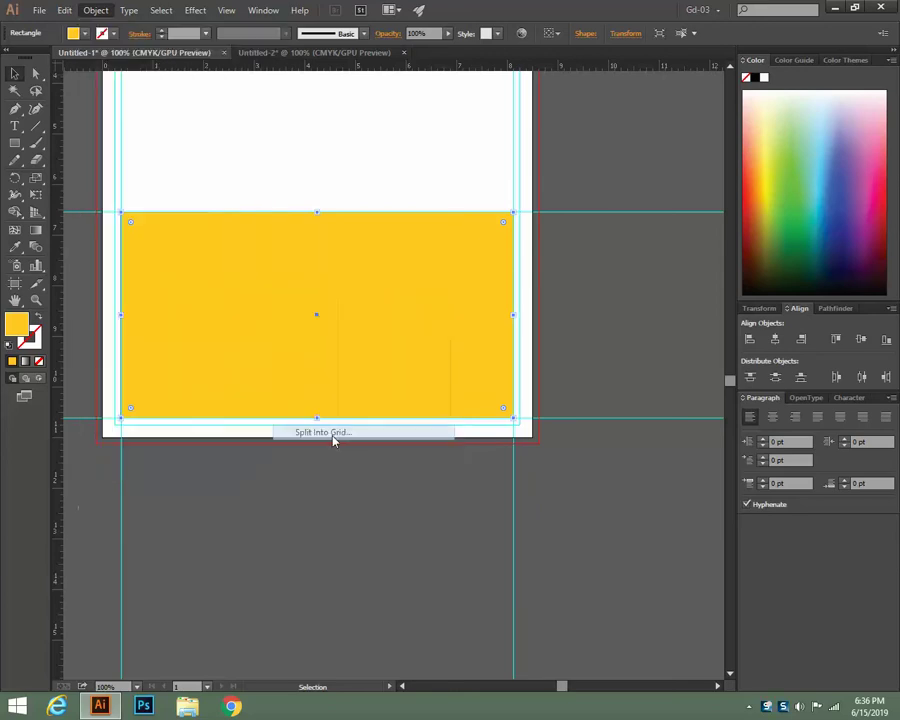
left_click_drag(448, 232, 463, 70)
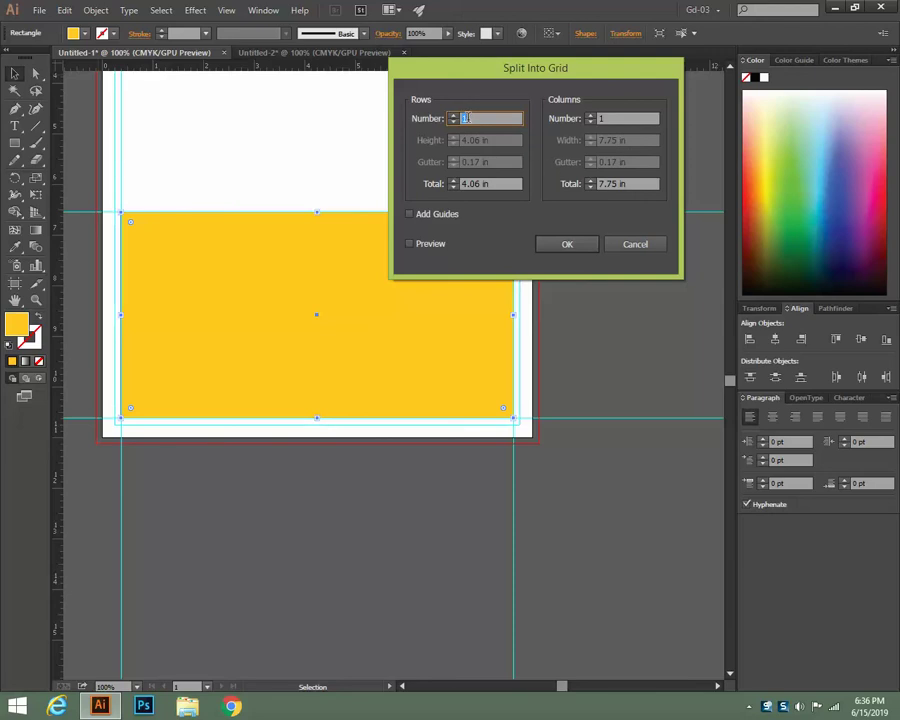
type("6")
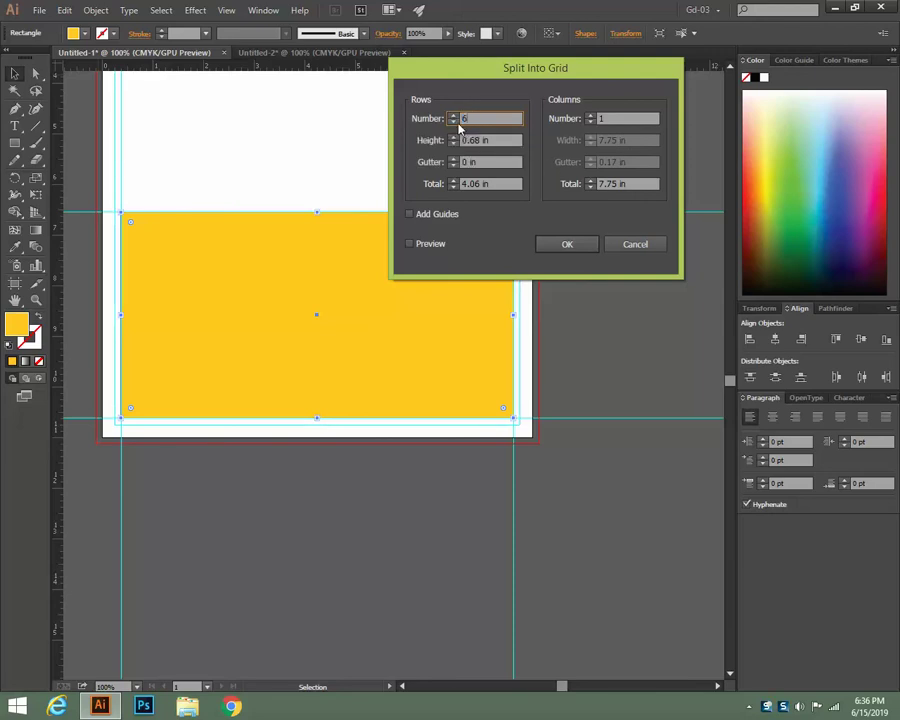
left_click(424, 243)
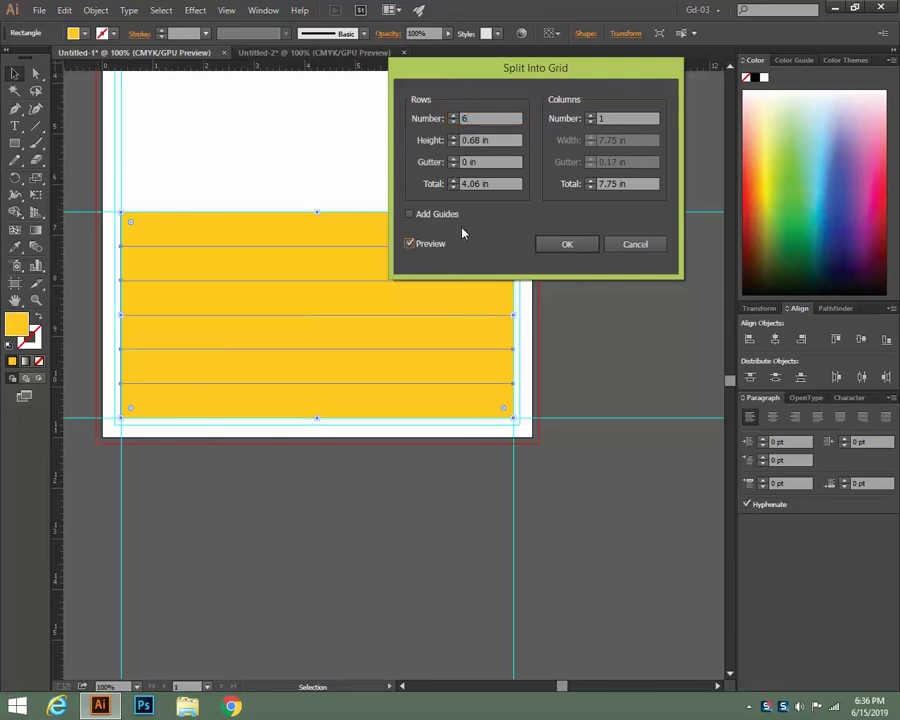
left_click(588, 124)
type("7")
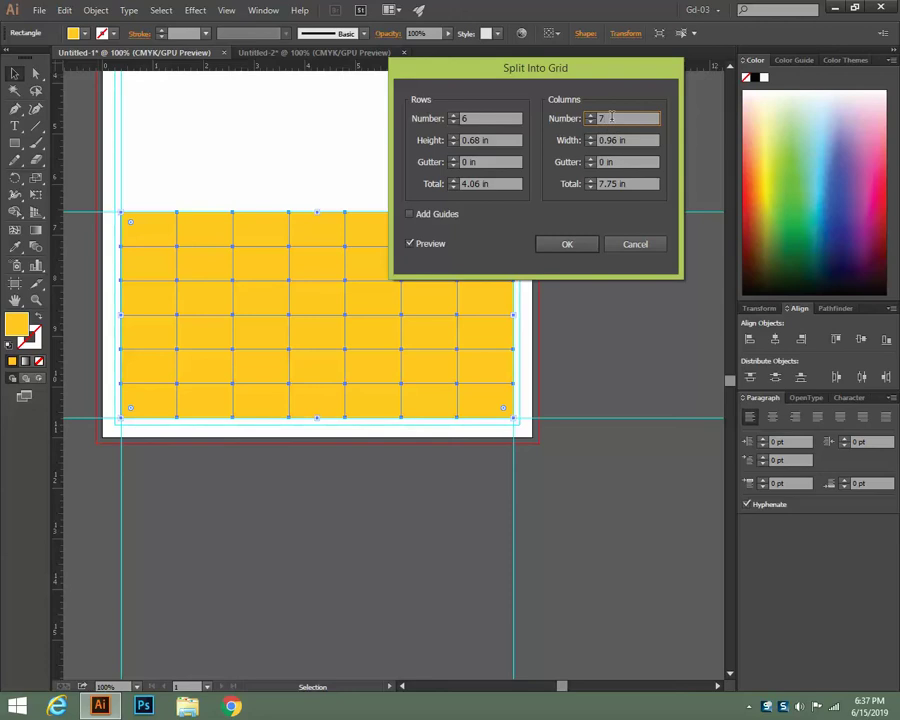
left_click(466, 161)
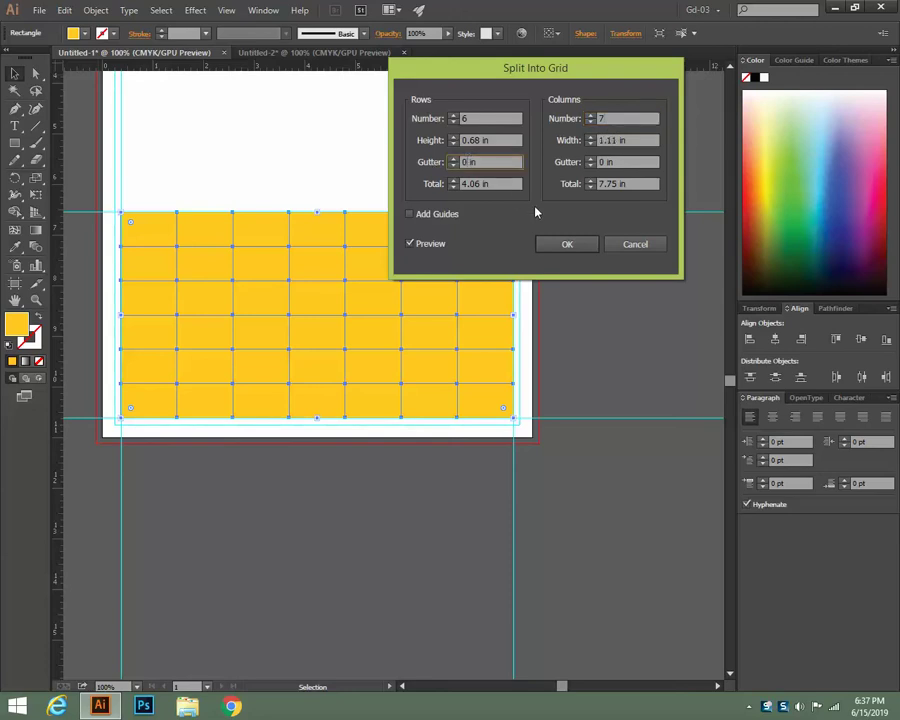
type(".188")
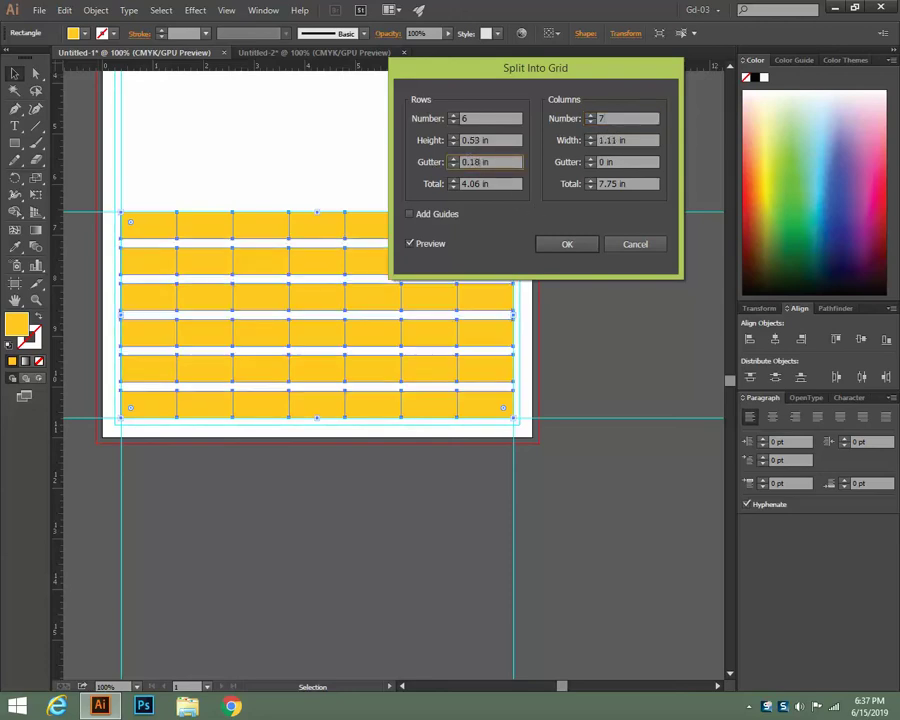
left_click(627, 161)
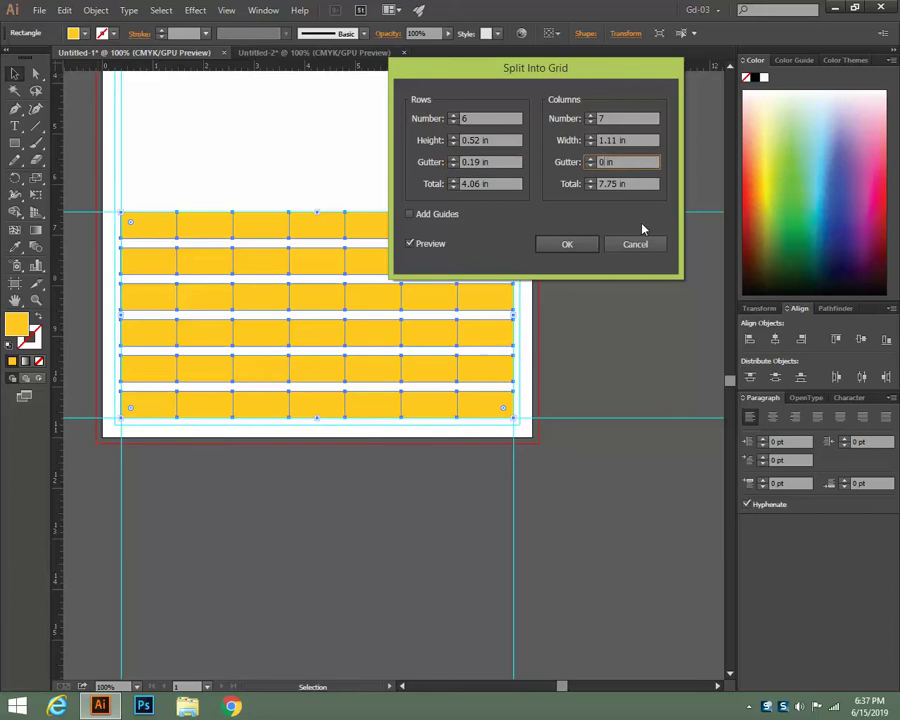
type(".188")
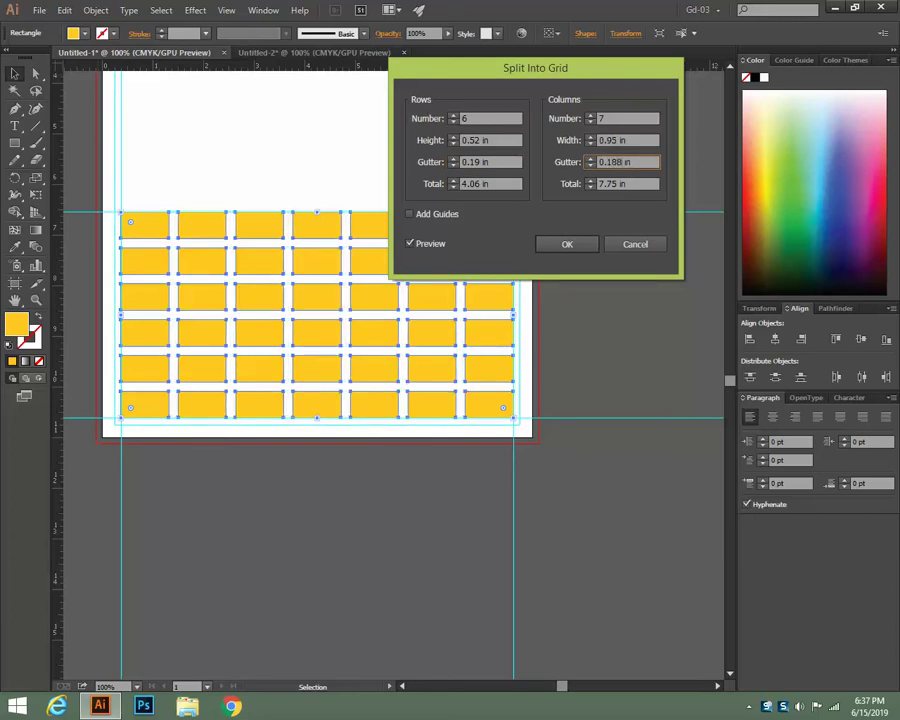
left_click(565, 247)
left_click(574, 287)
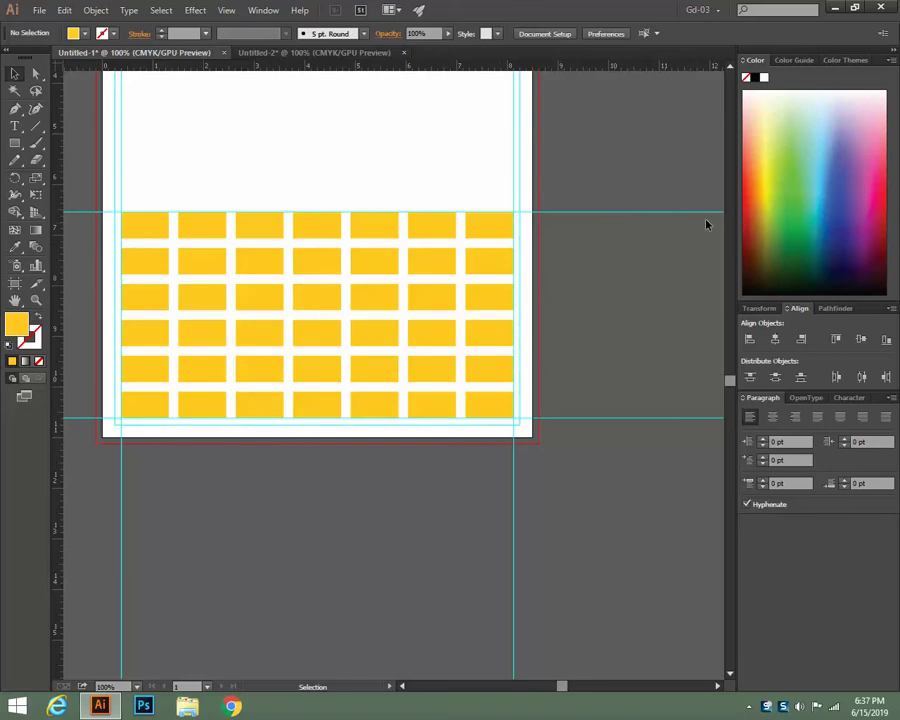
Send all the yellow grid cells to the back, behind the weekday names and dates
left_click_drag(120, 178, 590, 440)
right_click(388, 306)
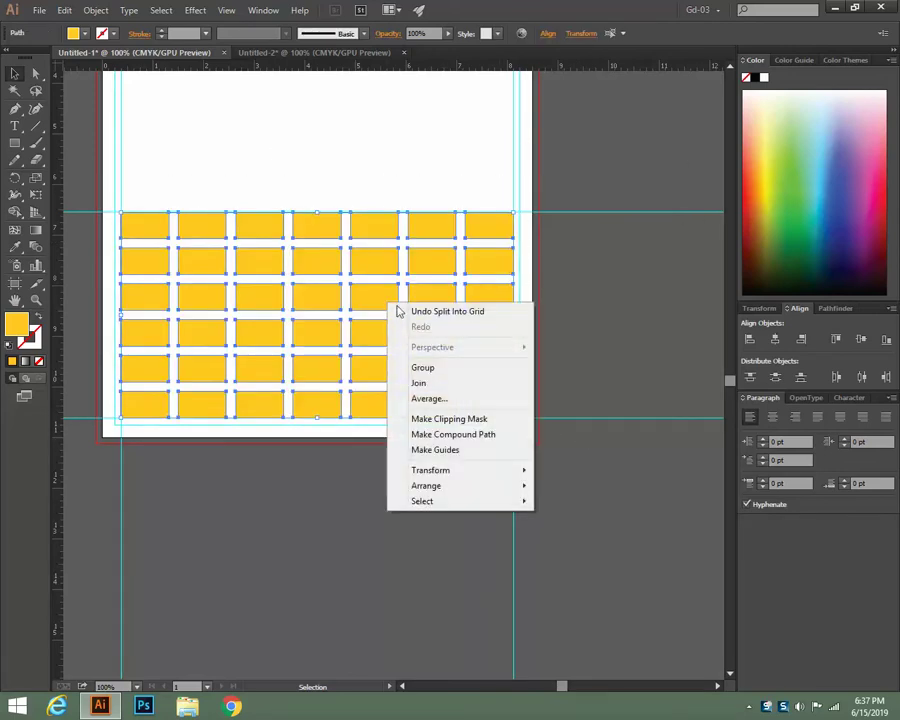
mouse_move(486, 486)
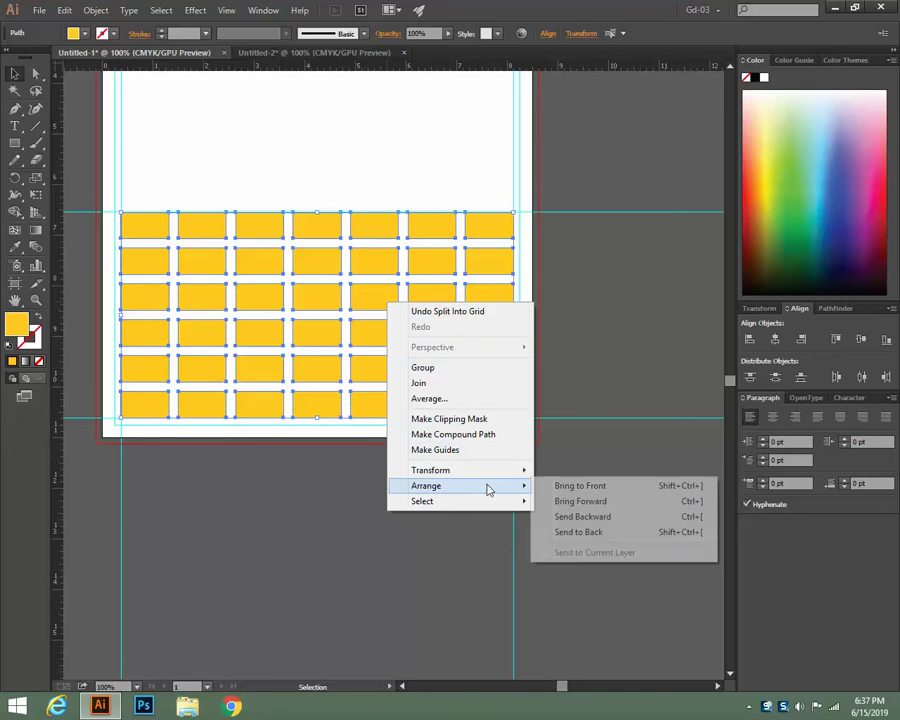
left_click(580, 532)
left_click(568, 299)
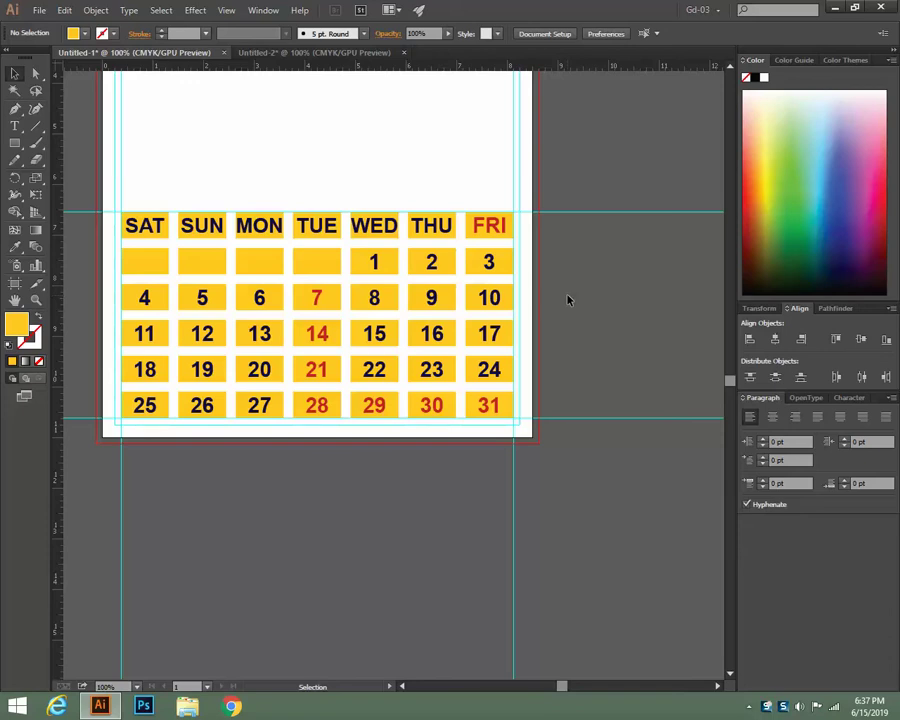
Round the corners of the SAT header cell, then the SUN–FRI header cells
left_click(160, 230)
left_click(35, 73)
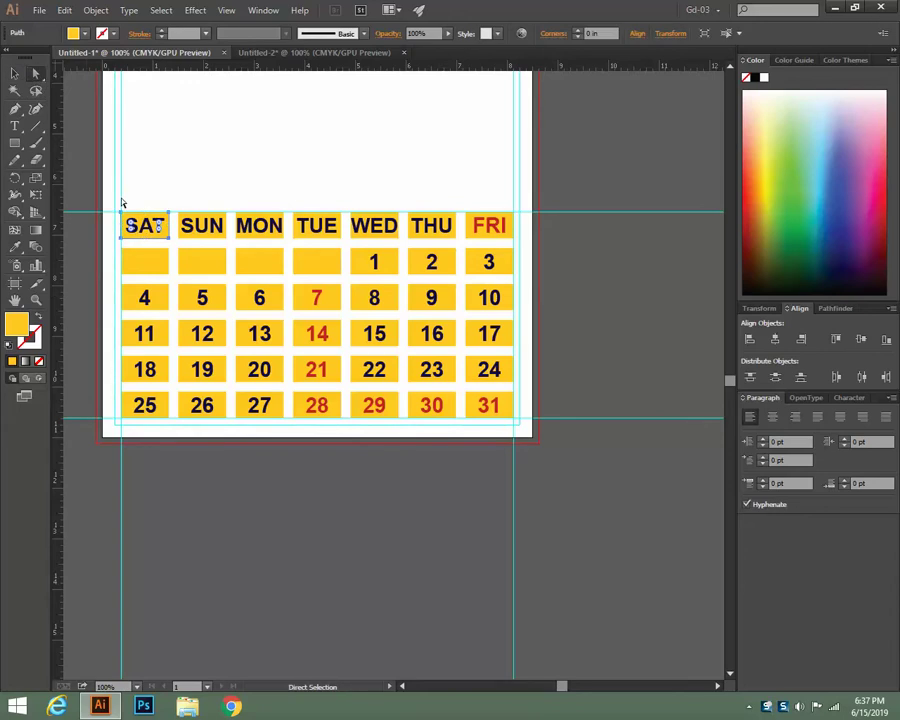
left_click_drag(127, 221, 158, 227)
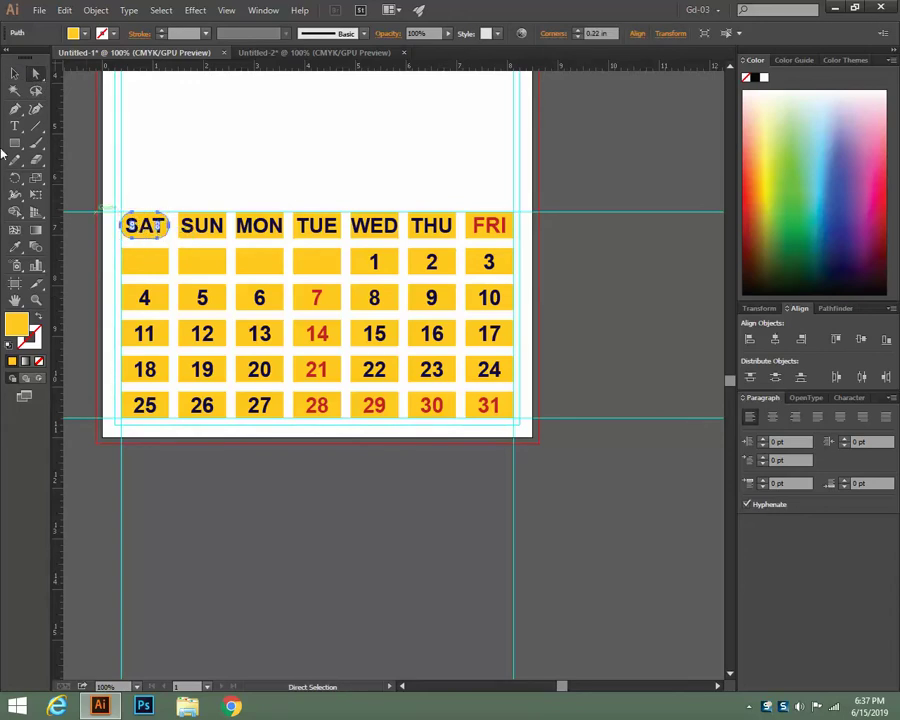
left_click(15, 74)
left_click(183, 118)
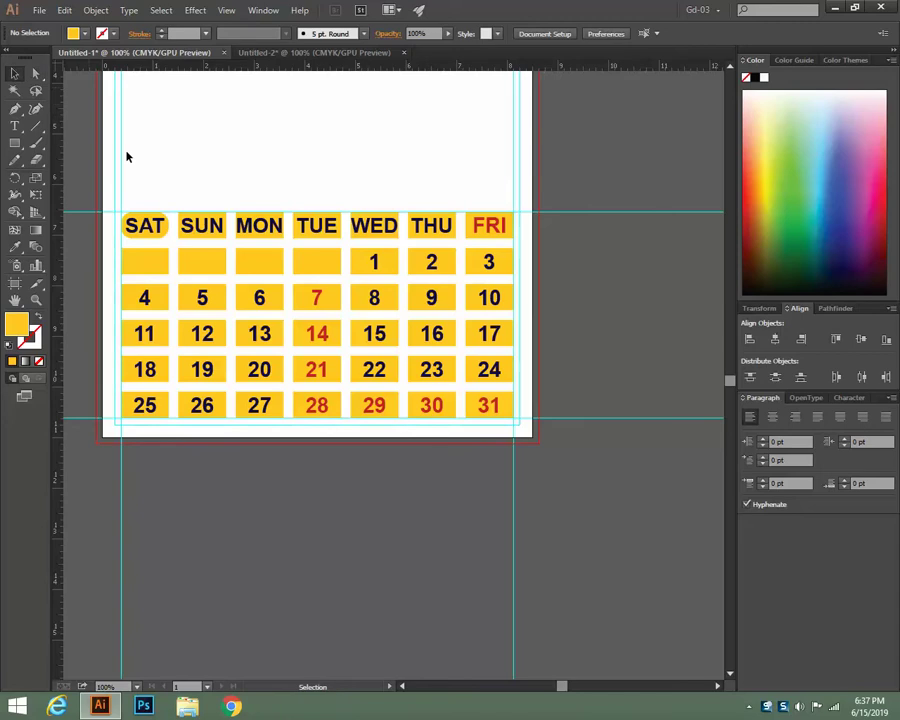
left_click_drag(175, 200, 508, 241)
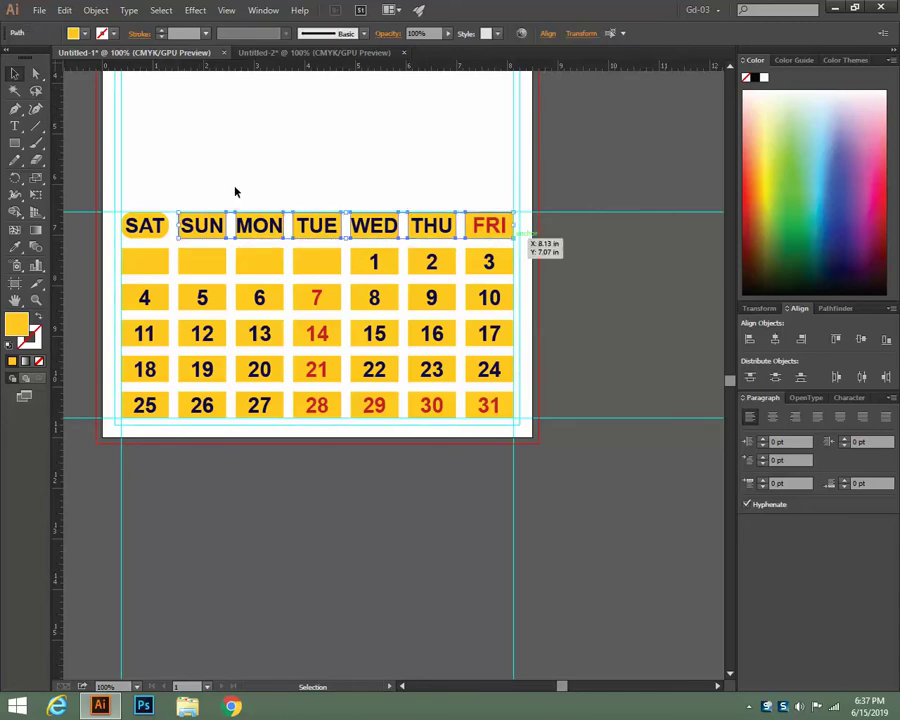
left_click(35, 73)
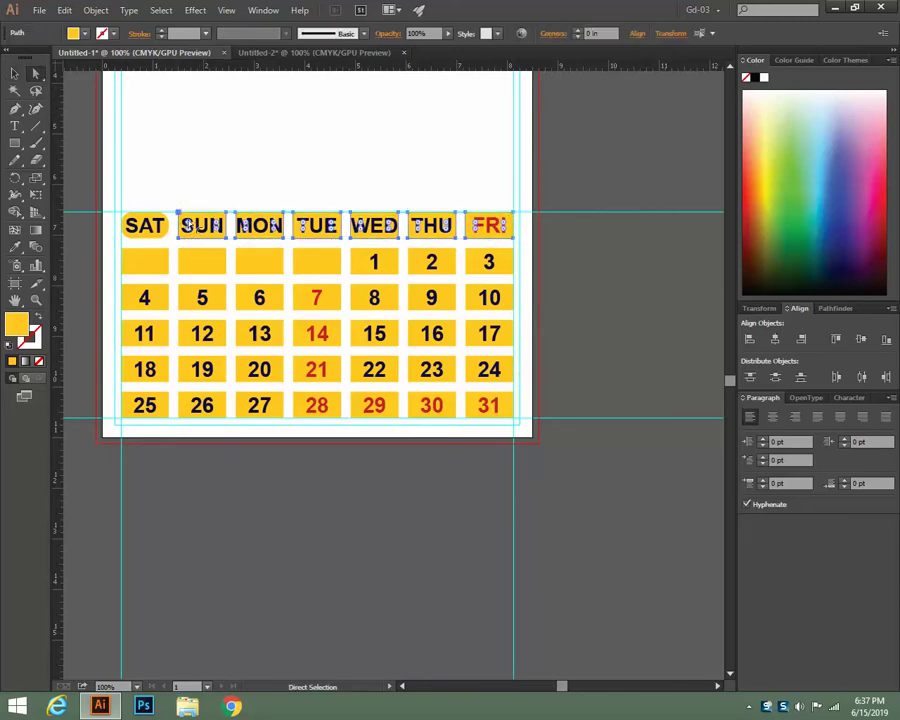
left_click_drag(186, 222, 196, 227)
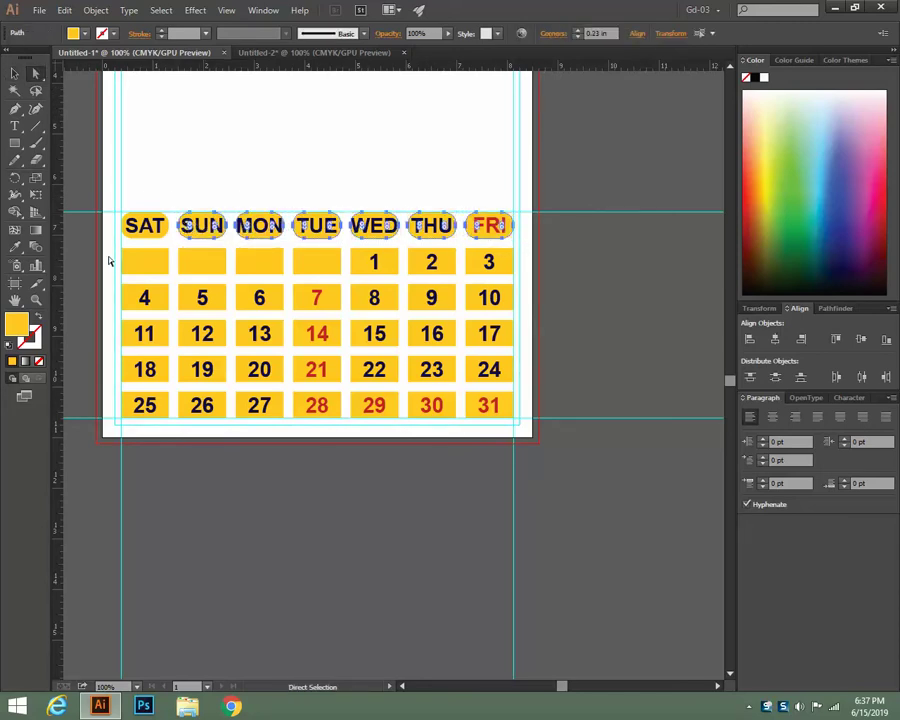
left_click(13, 74)
left_click(106, 259)
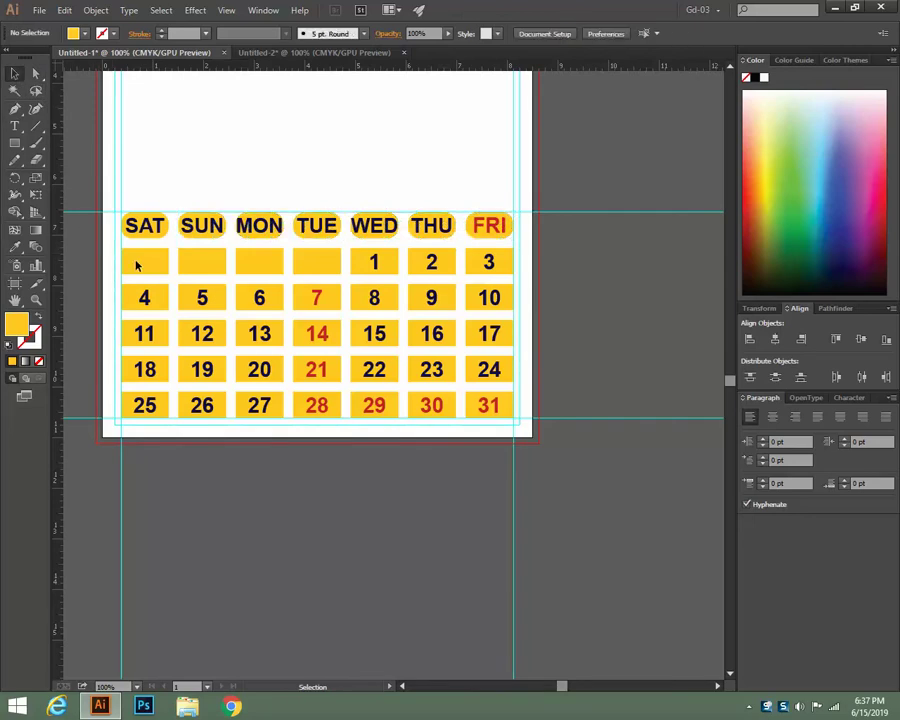
Round the corners of the first two rows of date cells
left_click_drag(112, 245, 513, 419)
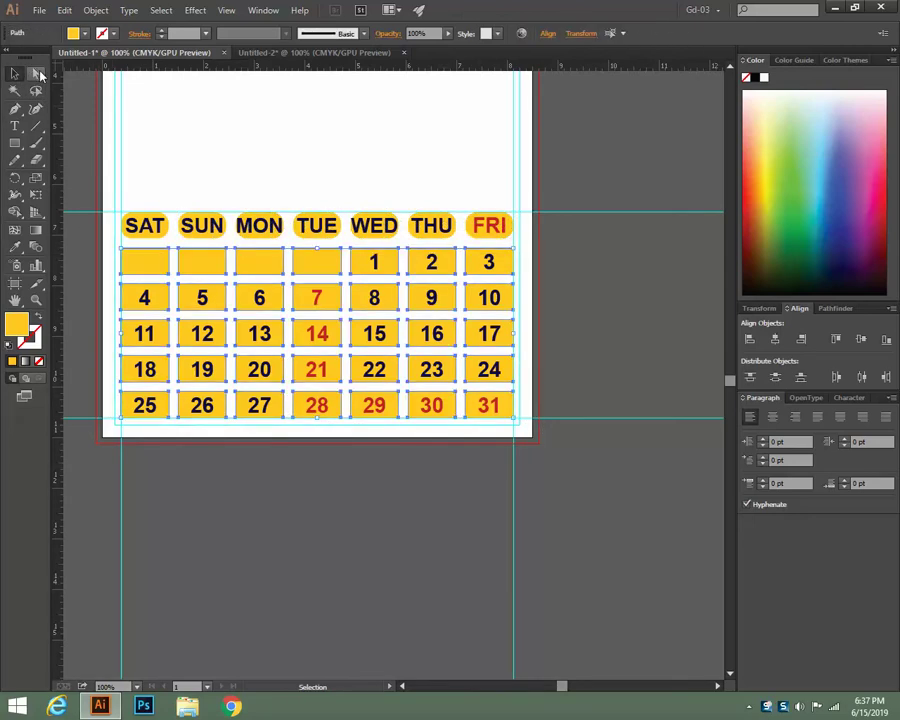
left_click(36, 74)
left_click(14, 74)
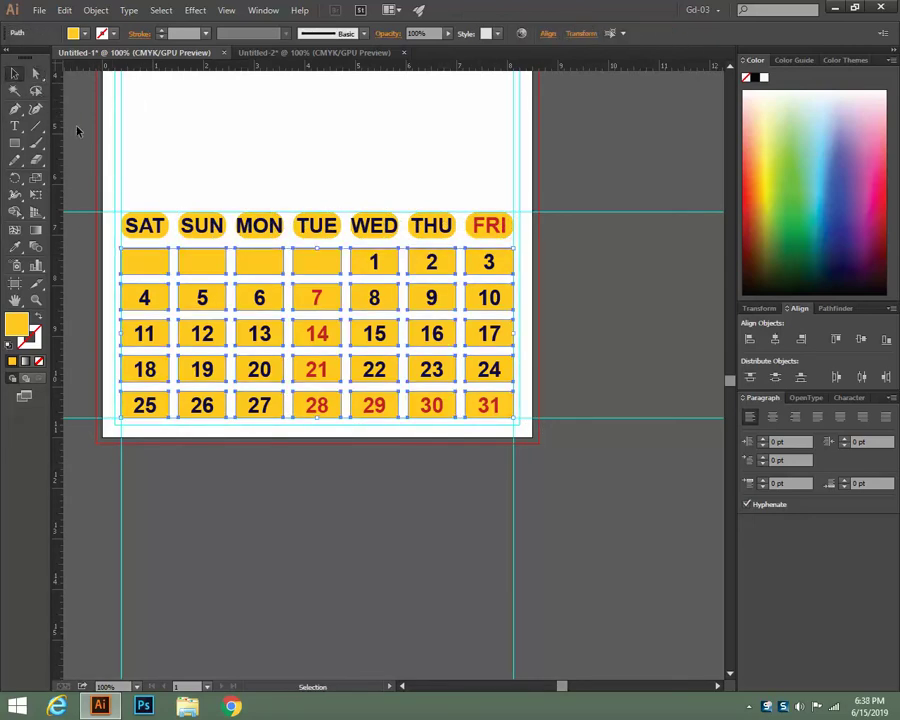
left_click(77, 130)
left_click_drag(110, 256, 522, 307)
left_click(36, 74)
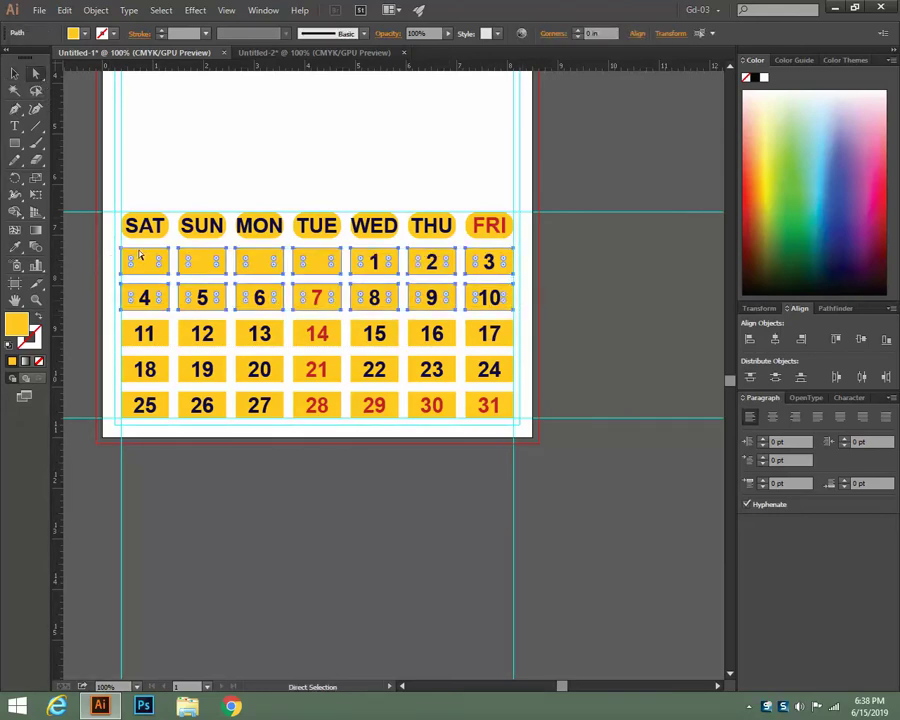
left_click_drag(133, 258, 140, 262)
left_click(14, 73)
Round the corners of the date rows starting 11 and 18 (dates 11–24)
left_click(36, 74)
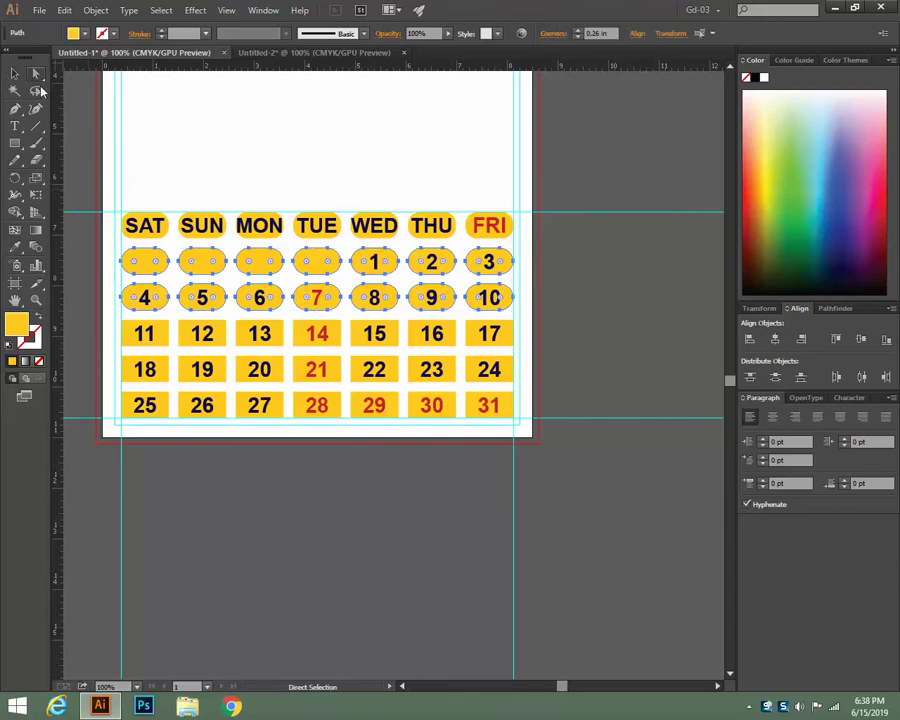
scroll(69, 197, "down", 3)
key("v")
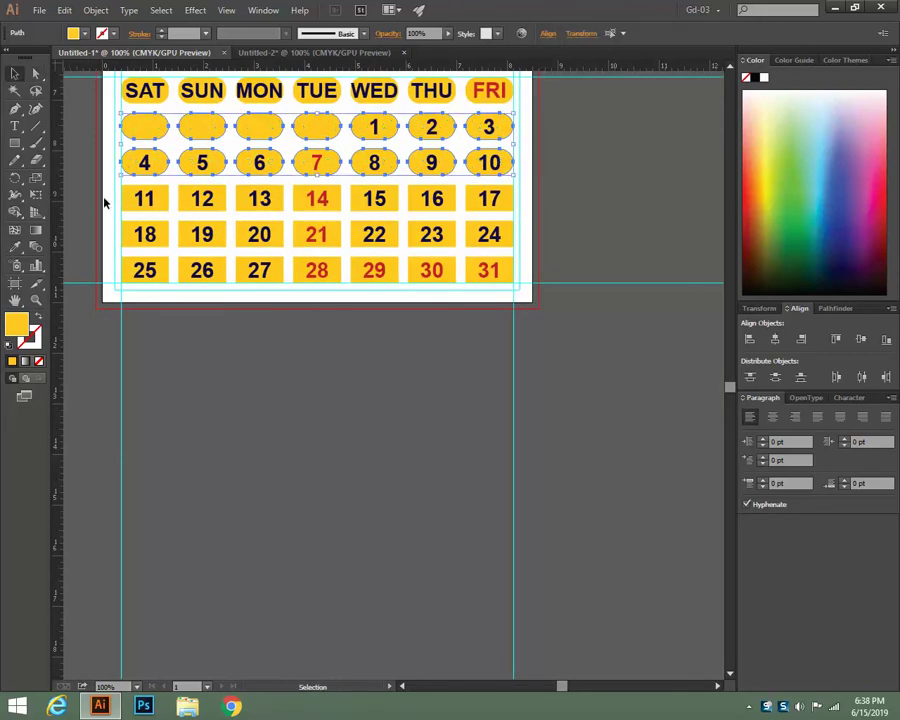
left_click_drag(104, 203, 532, 291)
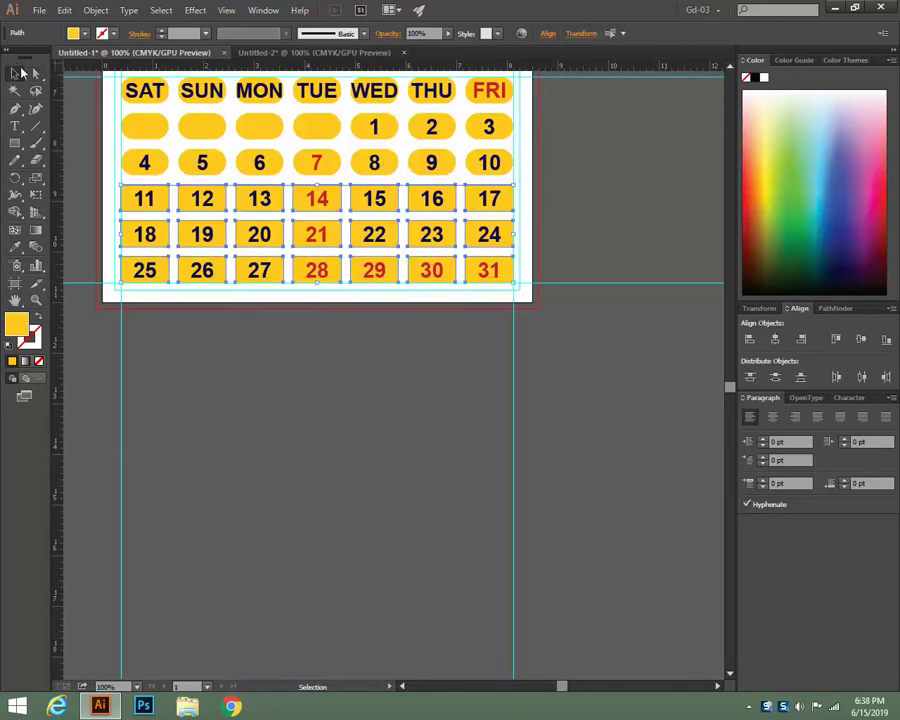
left_click(35, 74)
left_click(15, 75)
left_click(62, 120)
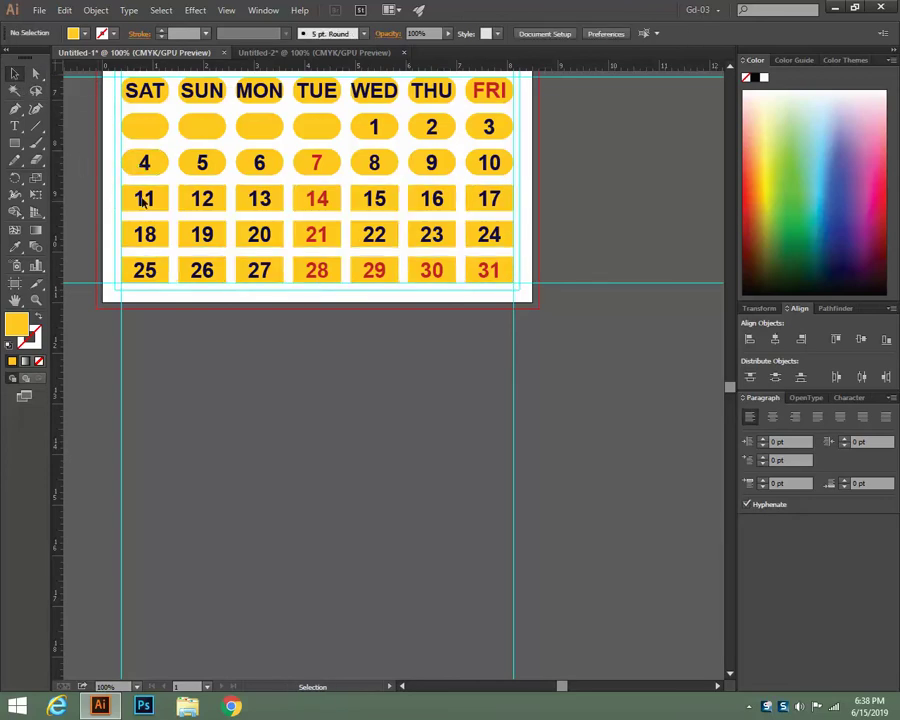
left_click_drag(106, 187, 523, 250)
left_click(35, 74)
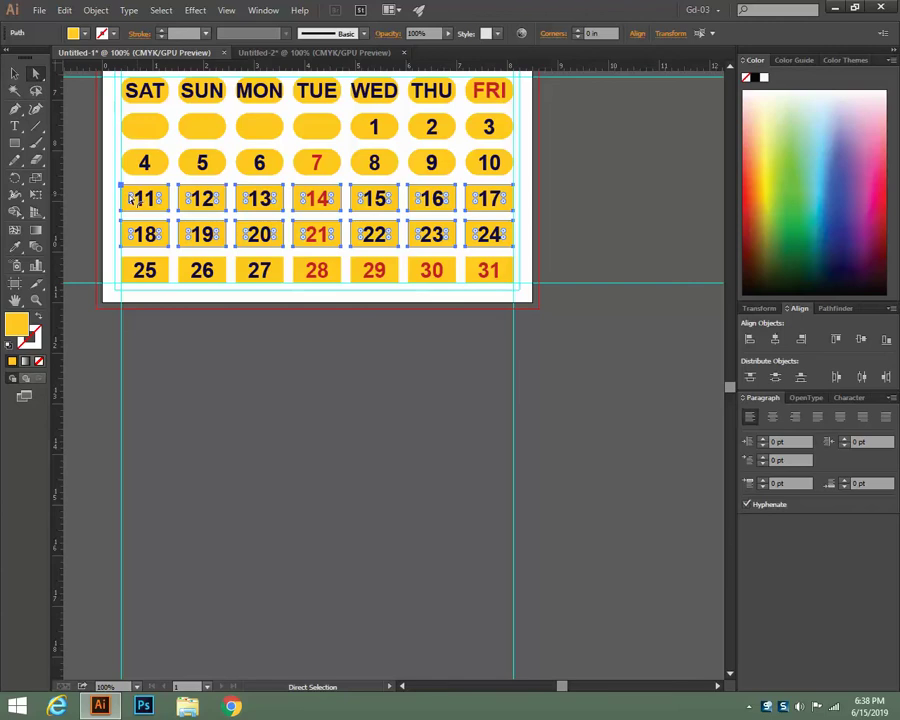
left_click_drag(135, 198, 141, 201)
left_click(14, 73)
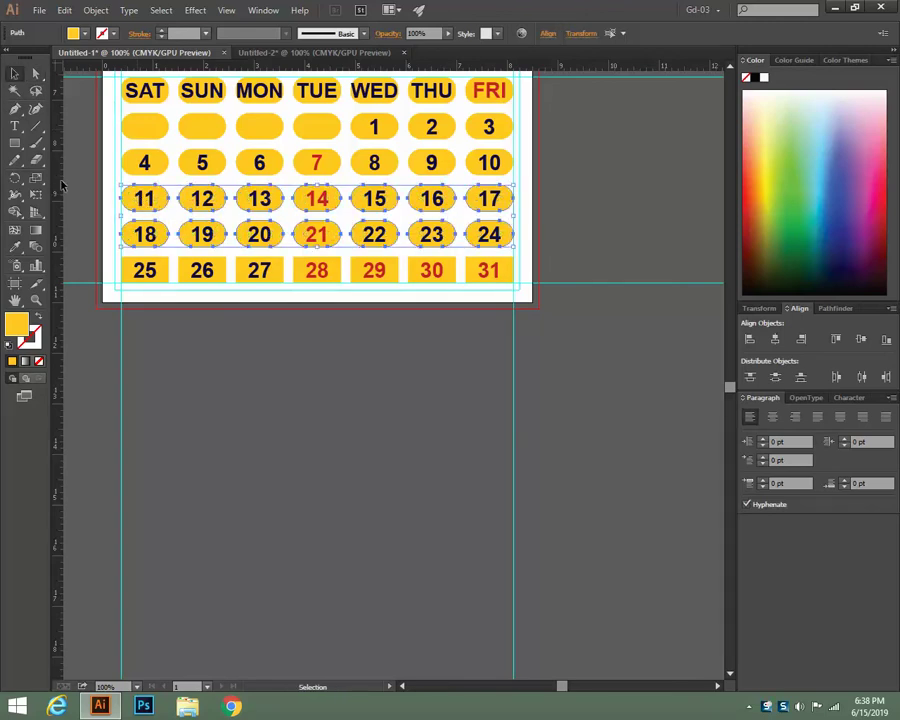
Re-round the first two date rows so they match the others
left_click_drag(110, 116, 516, 180)
left_click(35, 73)
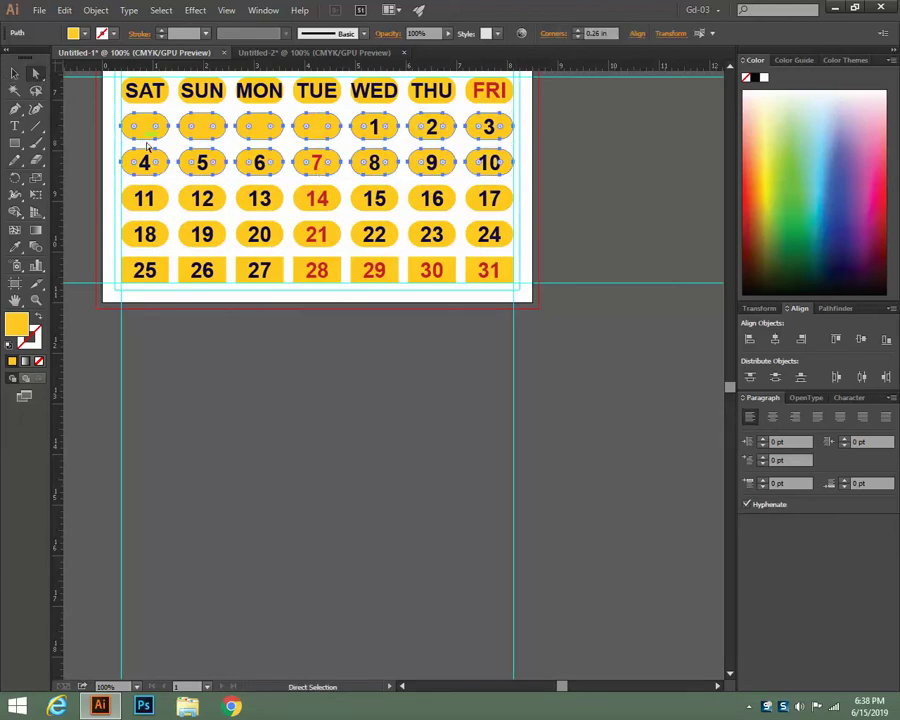
left_click_drag(133, 129, 150, 130)
left_click(14, 73)
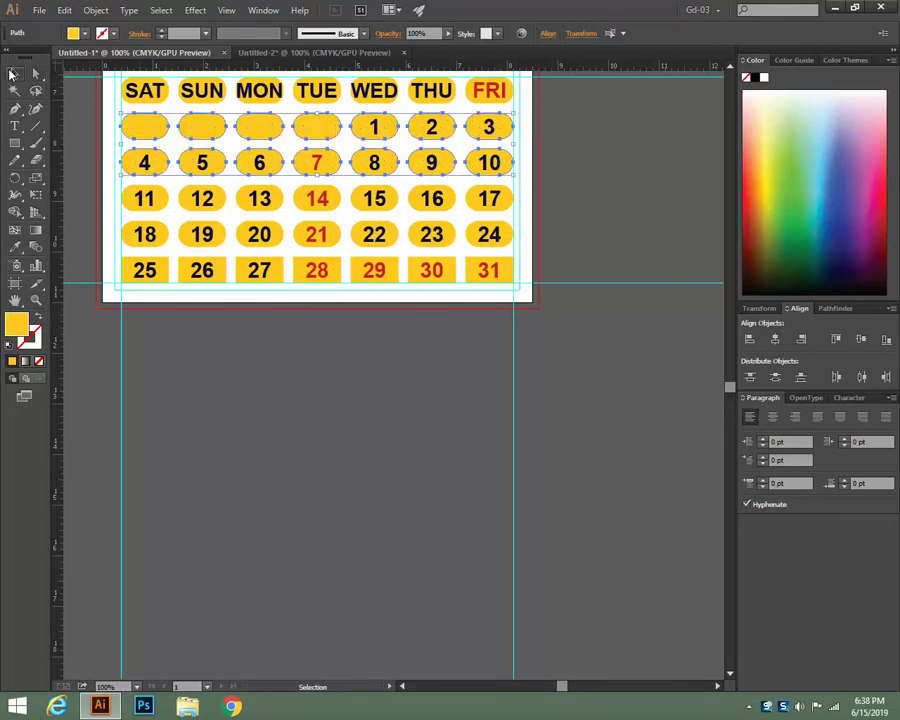
left_click(84, 176)
Round the corners of the bottom row of dates 25–31
scroll(84, 176, "down", 2)
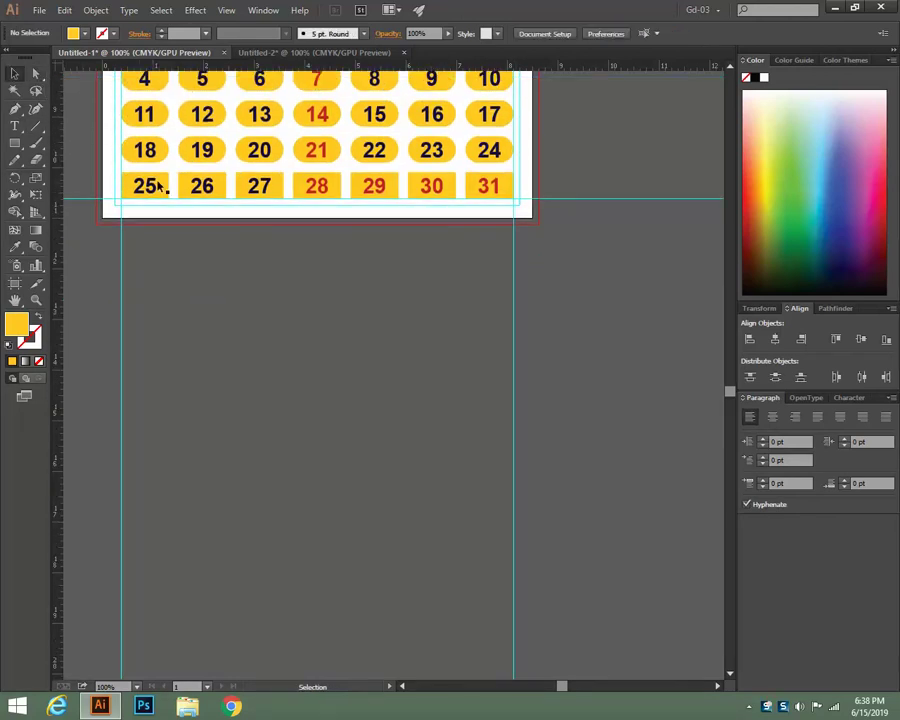
left_click_drag(111, 178, 528, 200)
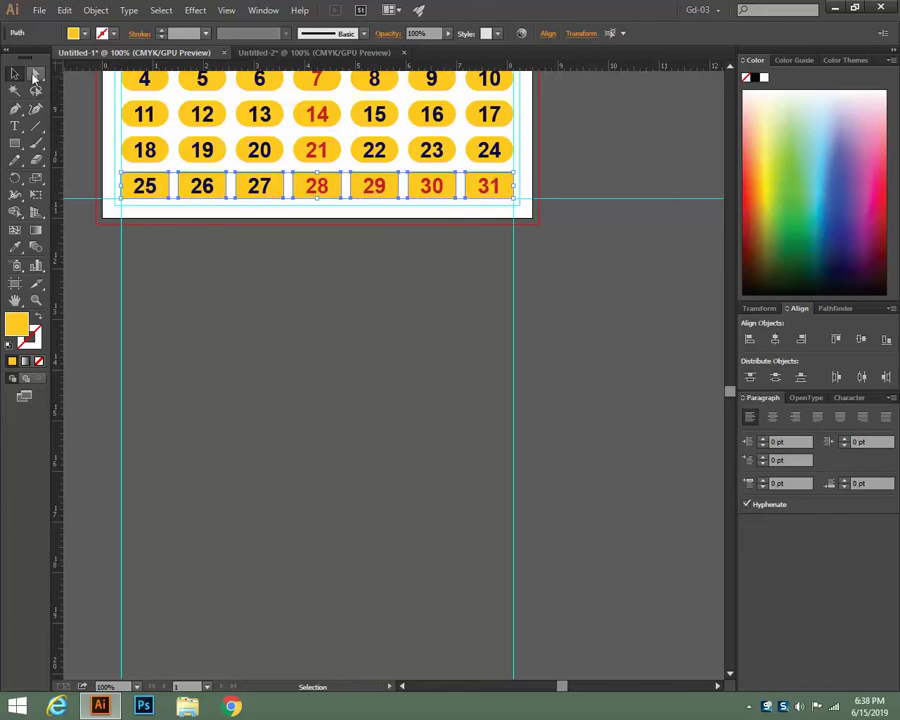
left_click(35, 73)
left_click_drag(133, 187, 148, 190)
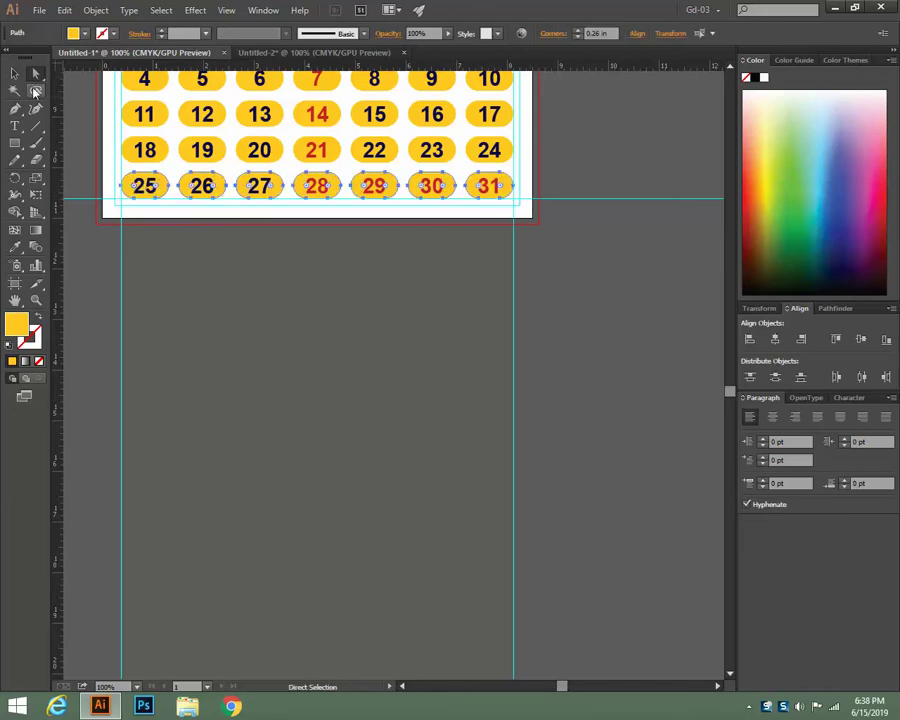
left_click(14, 73)
left_click(223, 357)
scroll(223, 357, "up", 2)
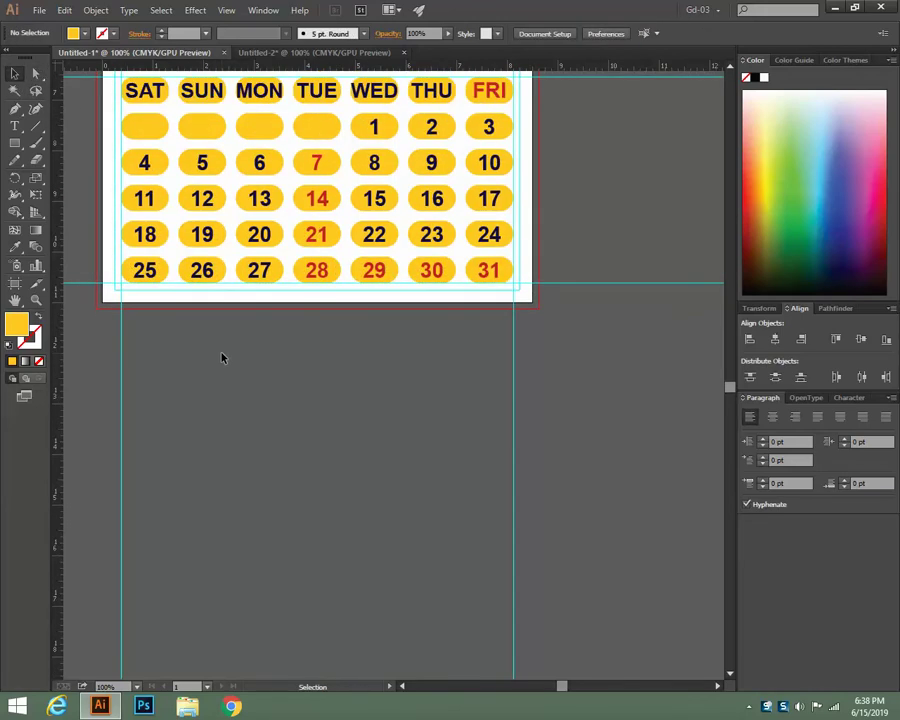
Select all calendar cells and give them a softer yellow fill via the Color Picker
key("ctrl+minus")
key("ctrl+plus")
key("ctrl+minus")
key("ctrl+minus")
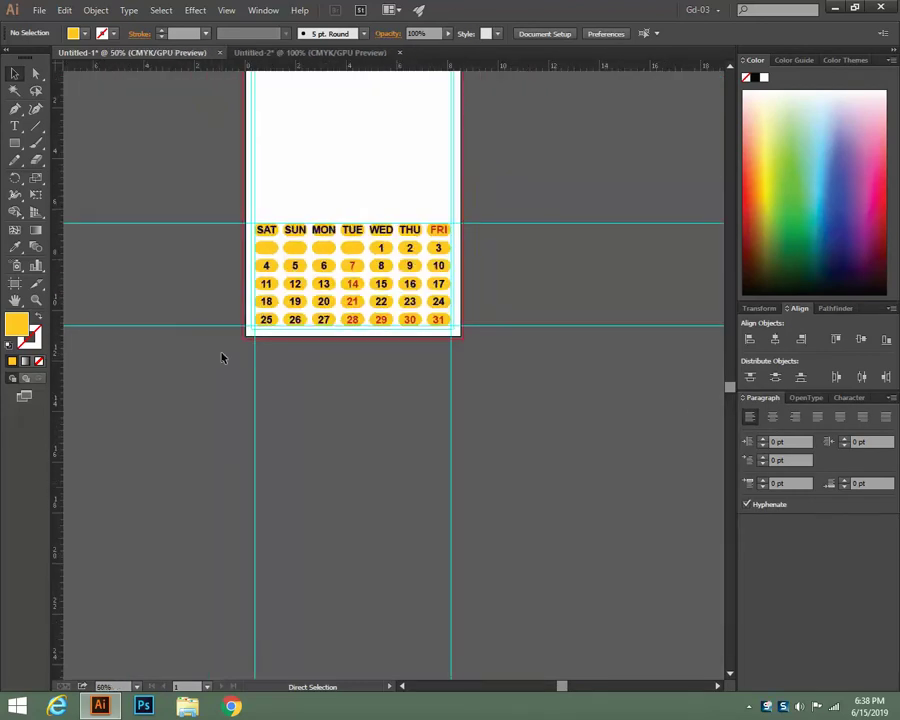
key("ctrl+plus")
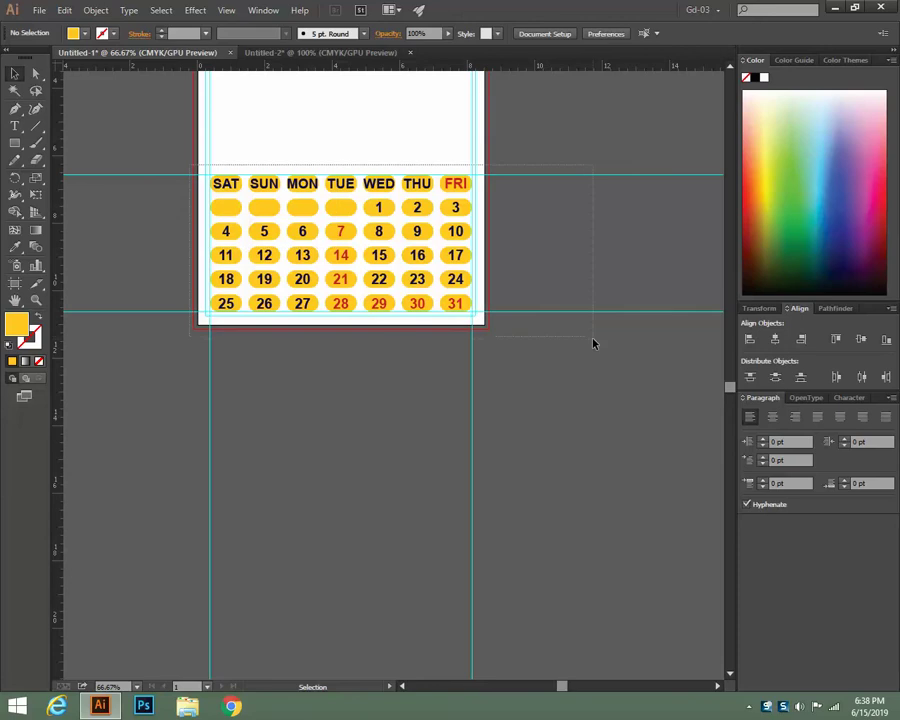
key("ctrl+a")
double_click(16, 325)
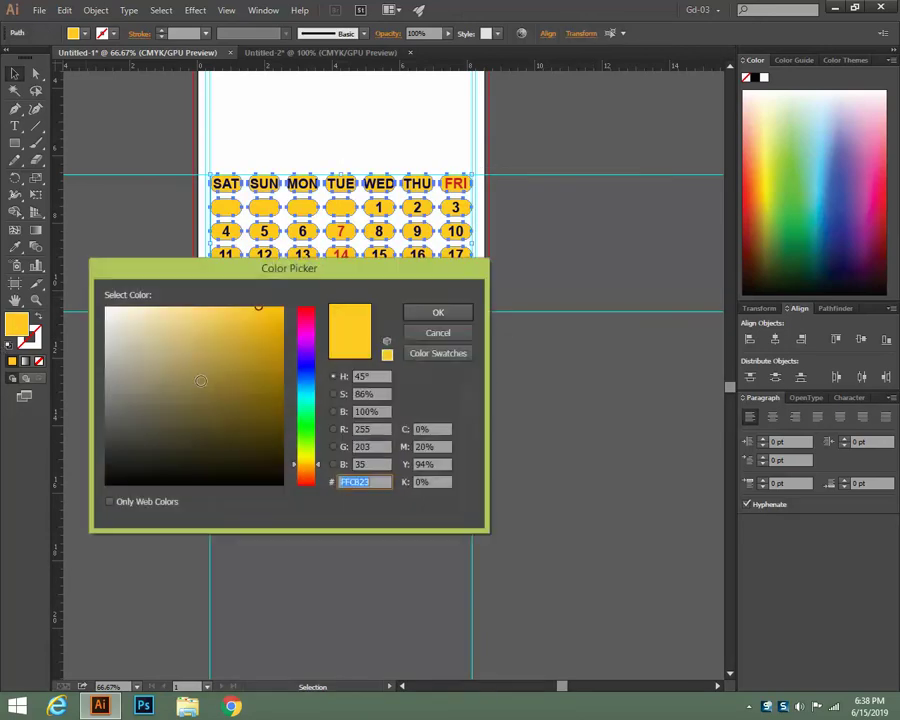
left_click(438, 312)
left_click(125, 237)
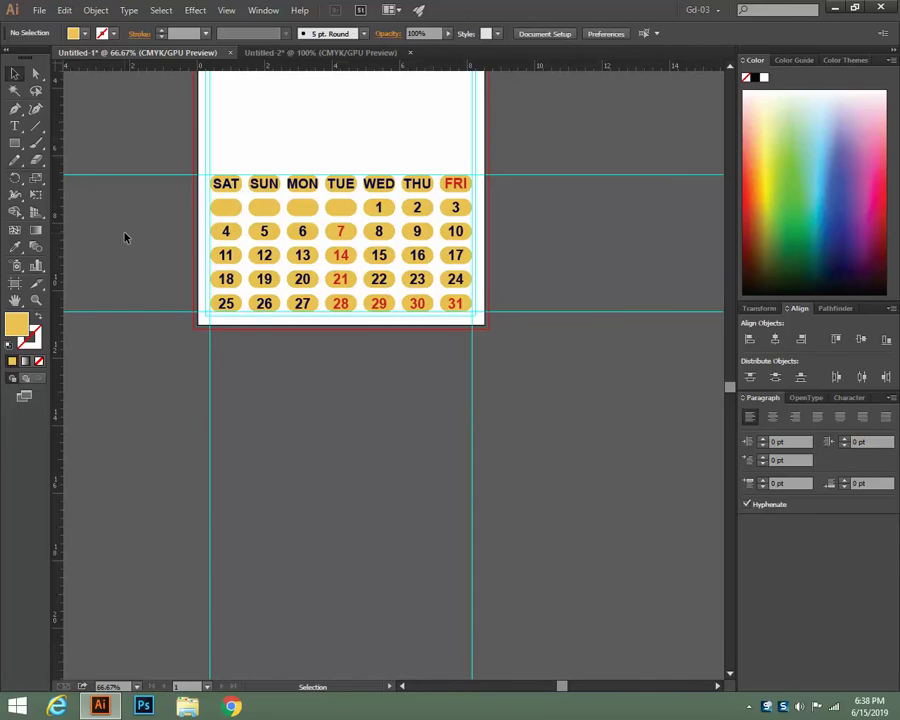
Scroll up to the blank space above the grid and switch to the Type tool
scroll(325, 332, "up", 2)
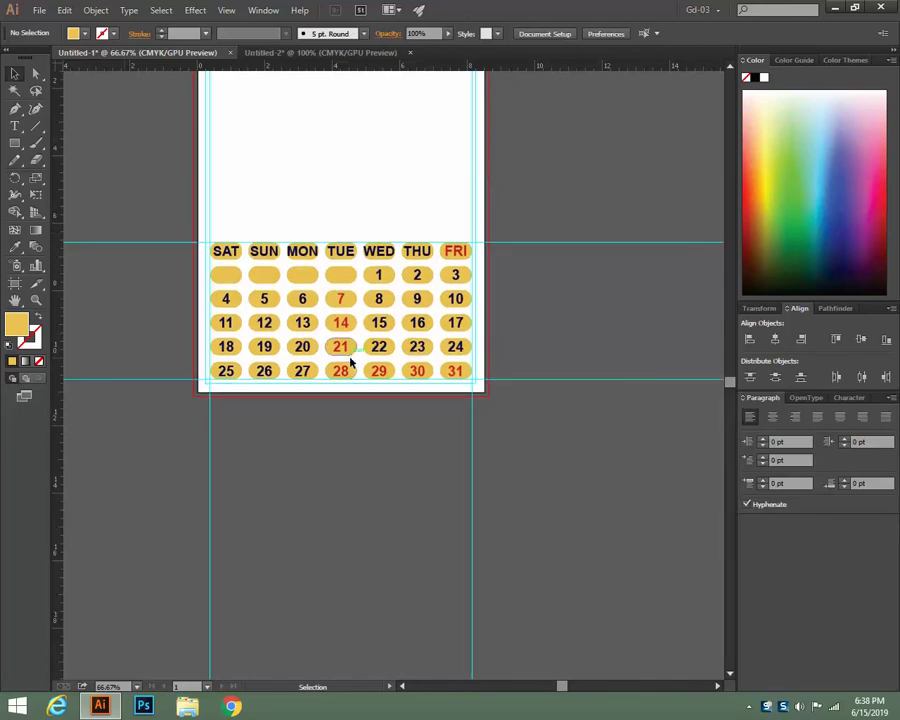
scroll(417, 427, "up", 3)
scroll(498, 403, "up", 1)
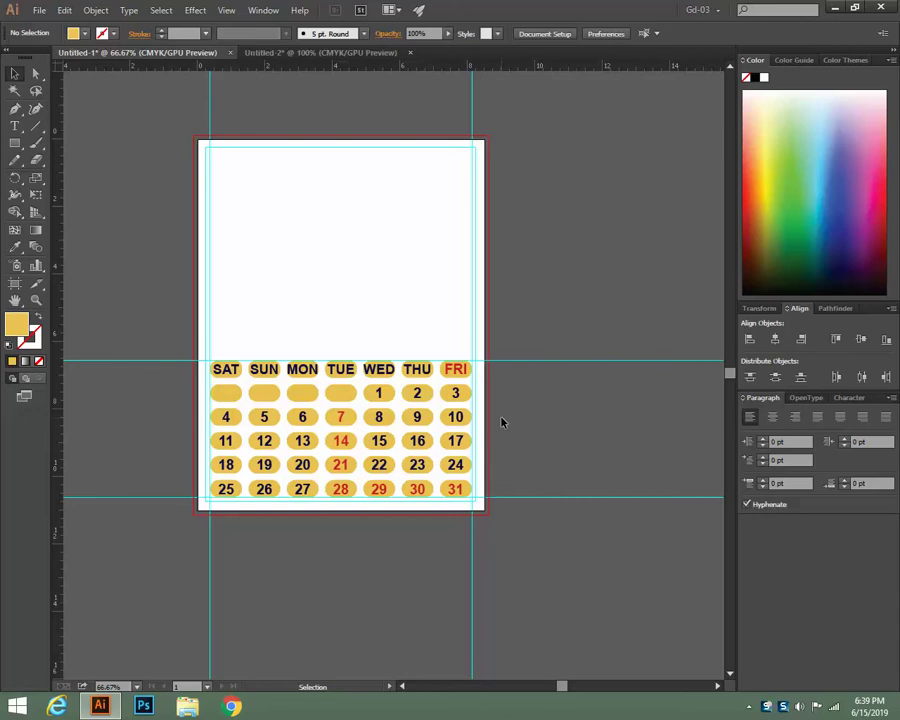
left_click(15, 126)
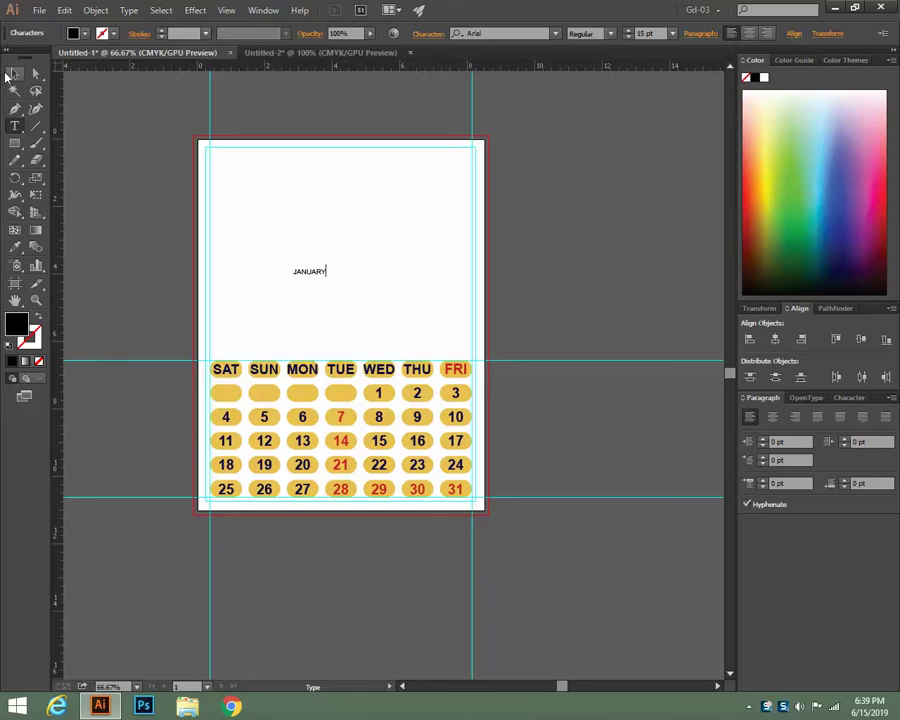
Set the JANUARY text in Broadway at 26 pt
left_click(13, 74)
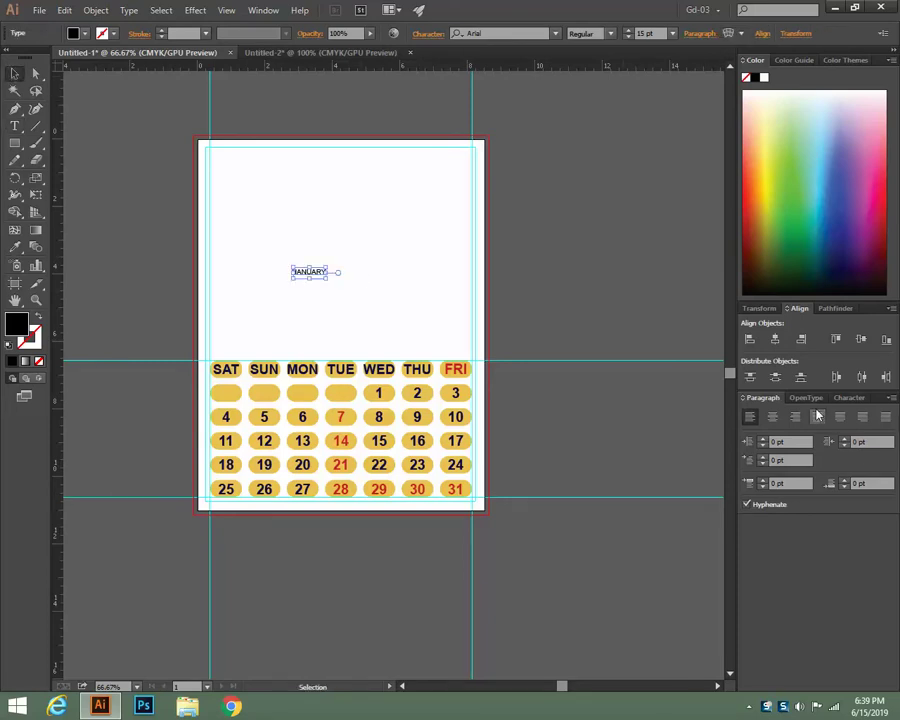
left_click(845, 398)
left_click(887, 437)
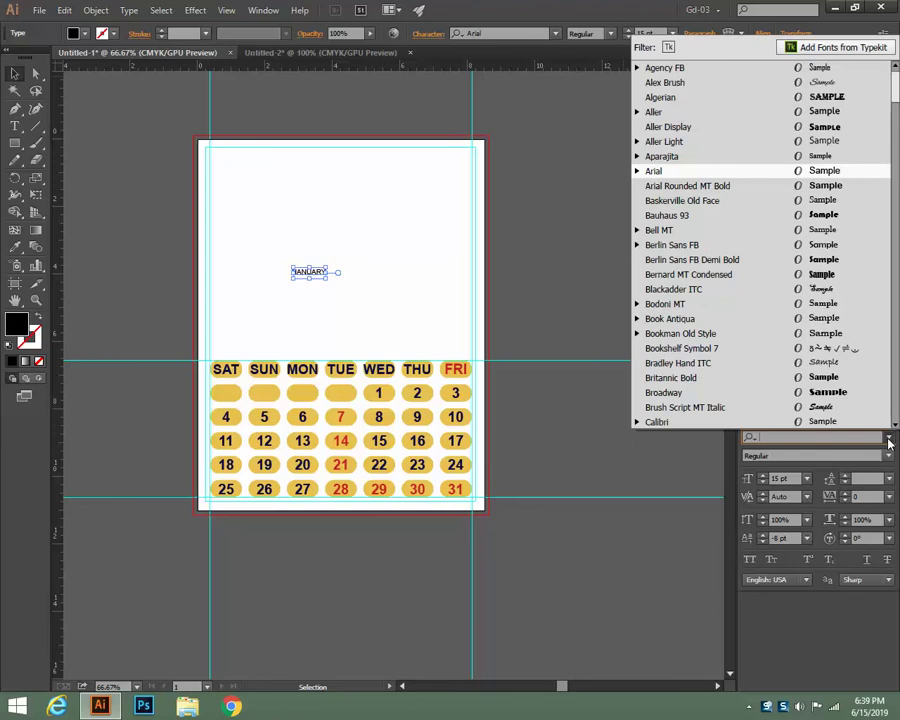
left_click(856, 393)
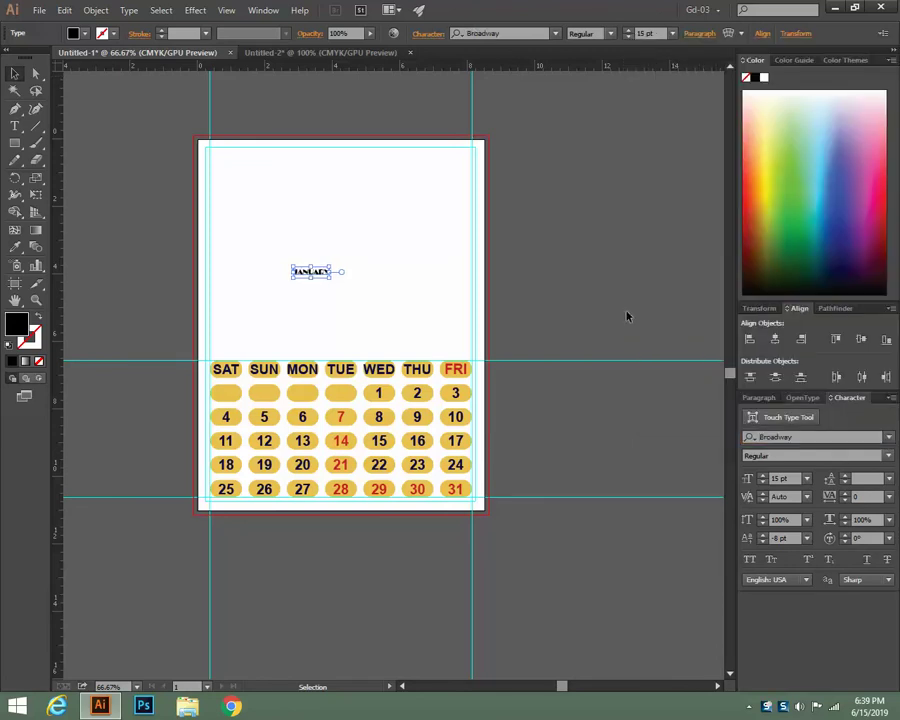
left_click(627, 32)
left_click(627, 32)
left_click(627, 32)
left_click(628, 32)
left_click(628, 32)
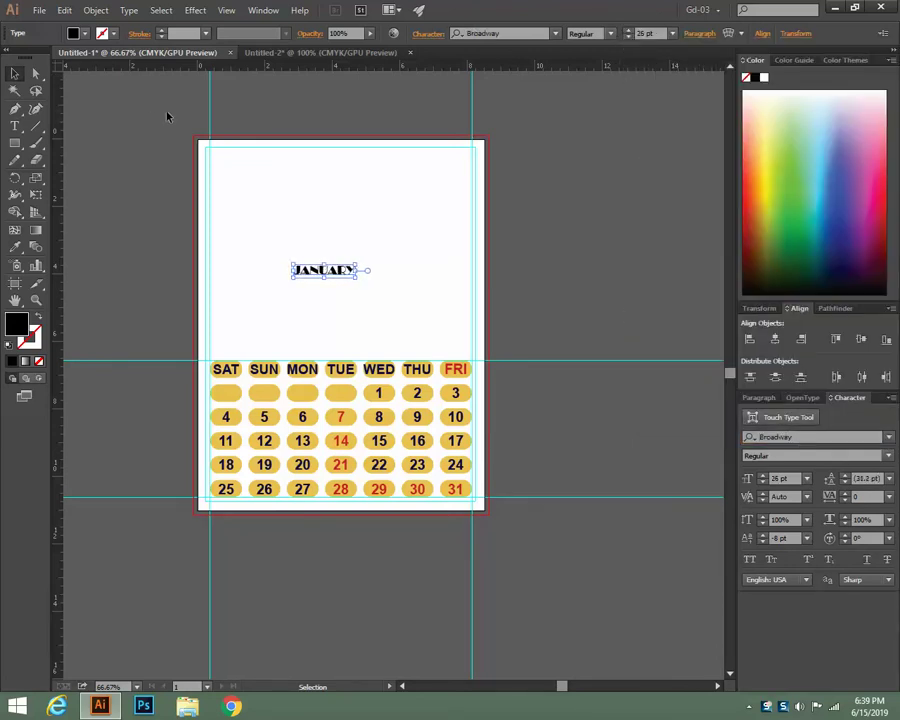
Color JANUARY dark blue and move it down just above the weekday row
left_click(825, 149)
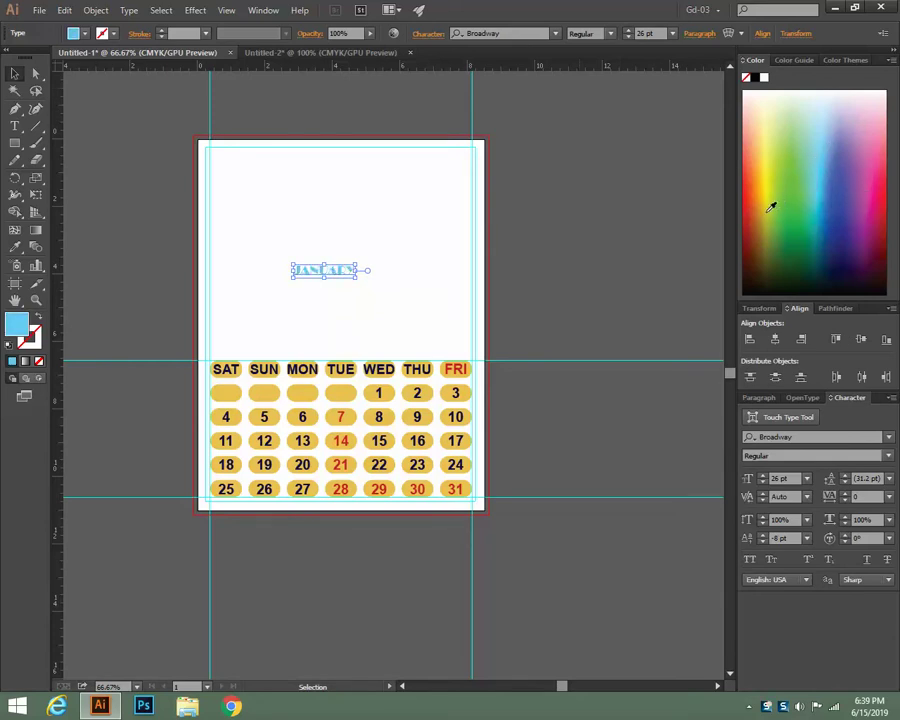
left_click(790, 95)
left_click(886, 184)
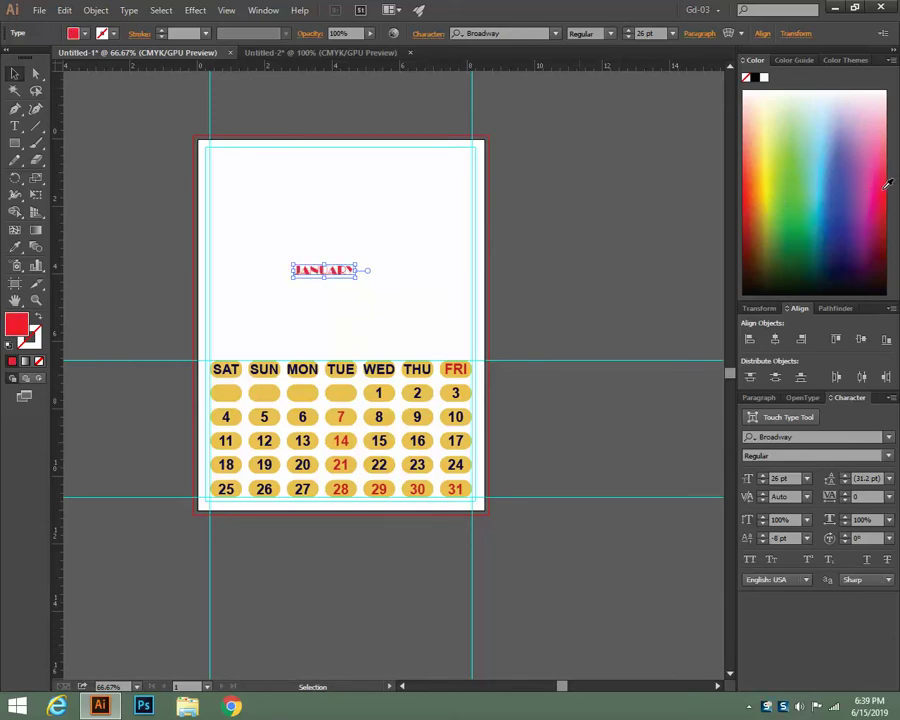
left_click(879, 149)
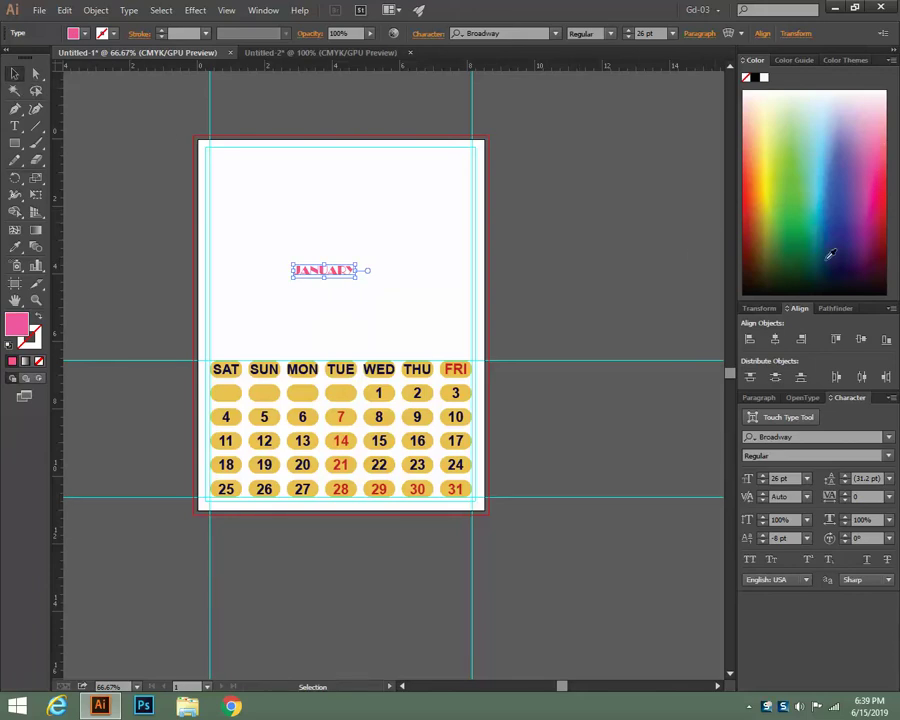
left_click(838, 226)
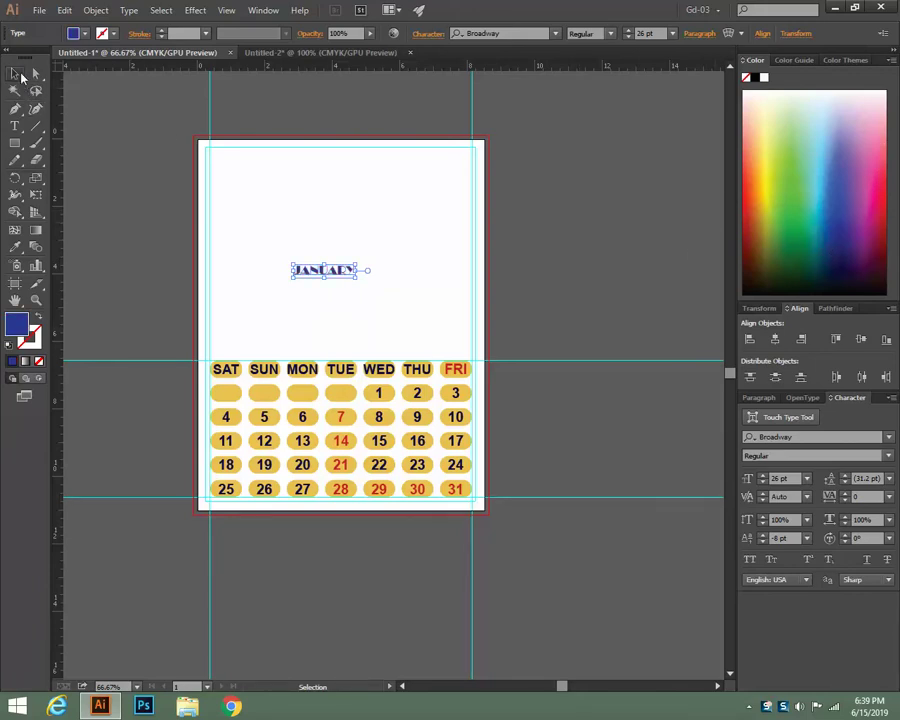
left_click(20, 76)
left_click_drag(298, 267, 342, 347)
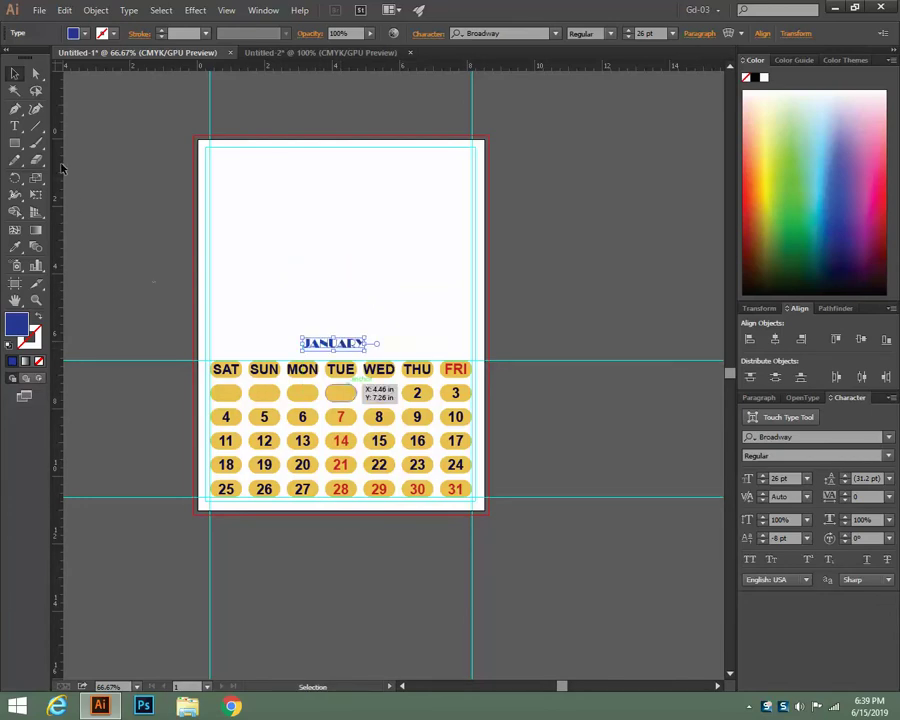
Add '2019' to the right of JANUARY and nudge both titles slightly up
left_click(16, 126)
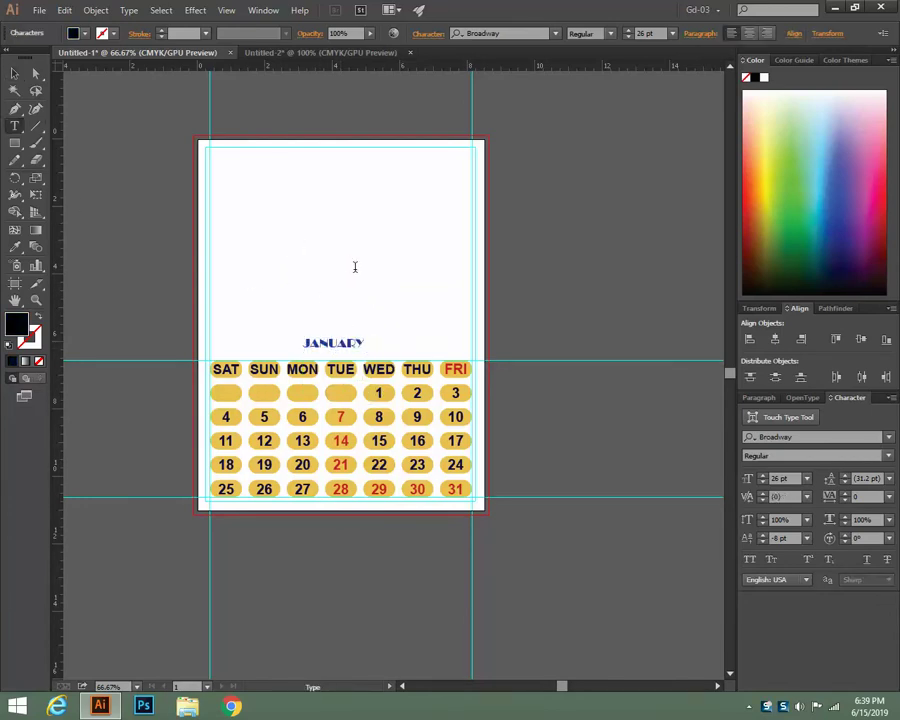
type("2019")
left_click(14, 73)
left_click_drag(310, 242, 447, 344)
left_click(592, 319)
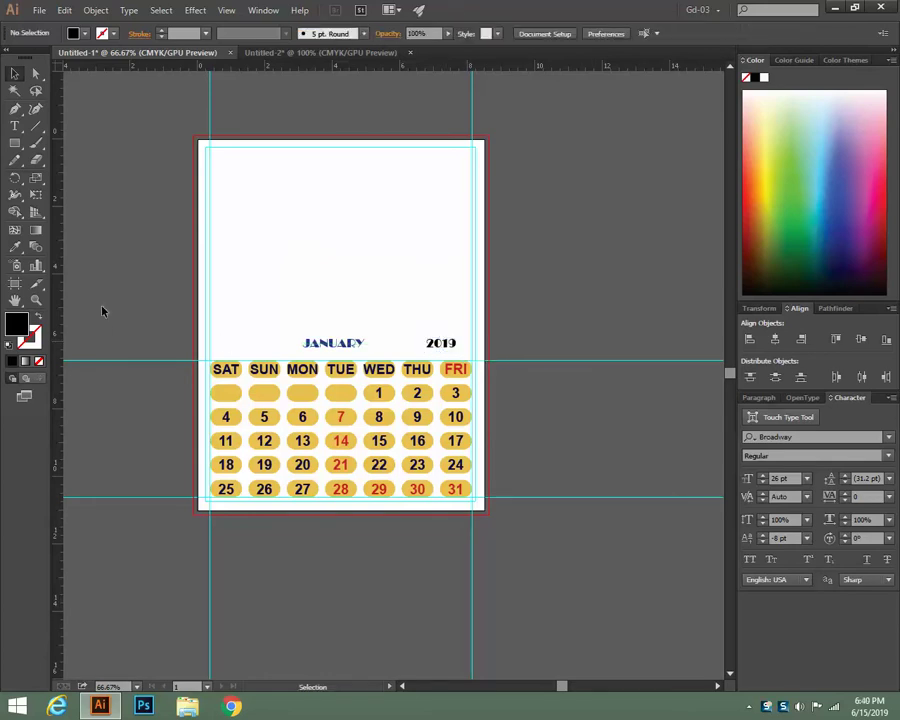
left_click_drag(277, 319, 466, 354)
key("Up")
key("Up")
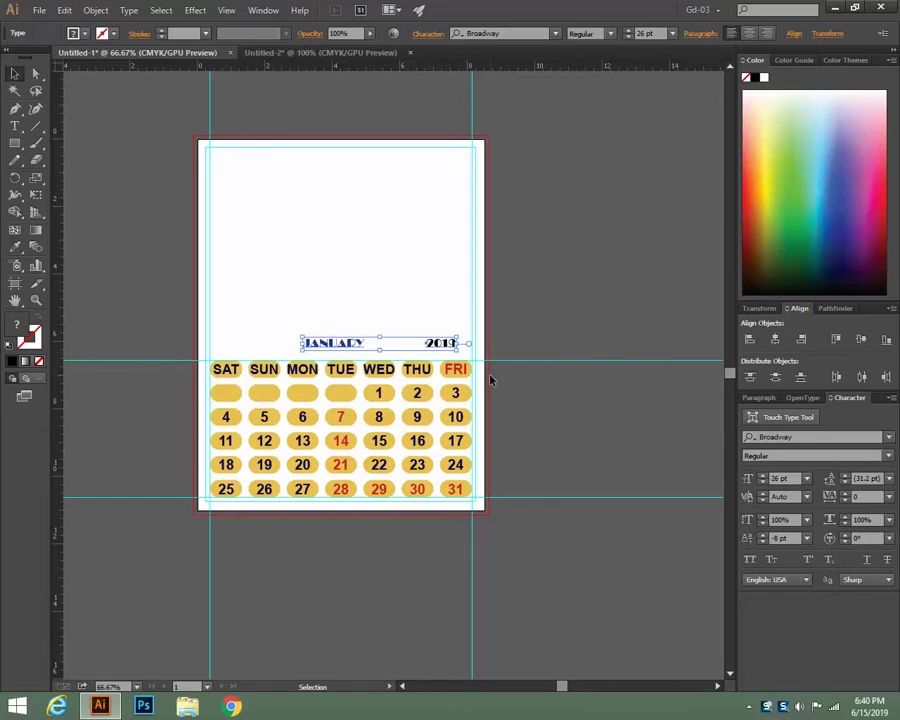
left_click(632, 443)
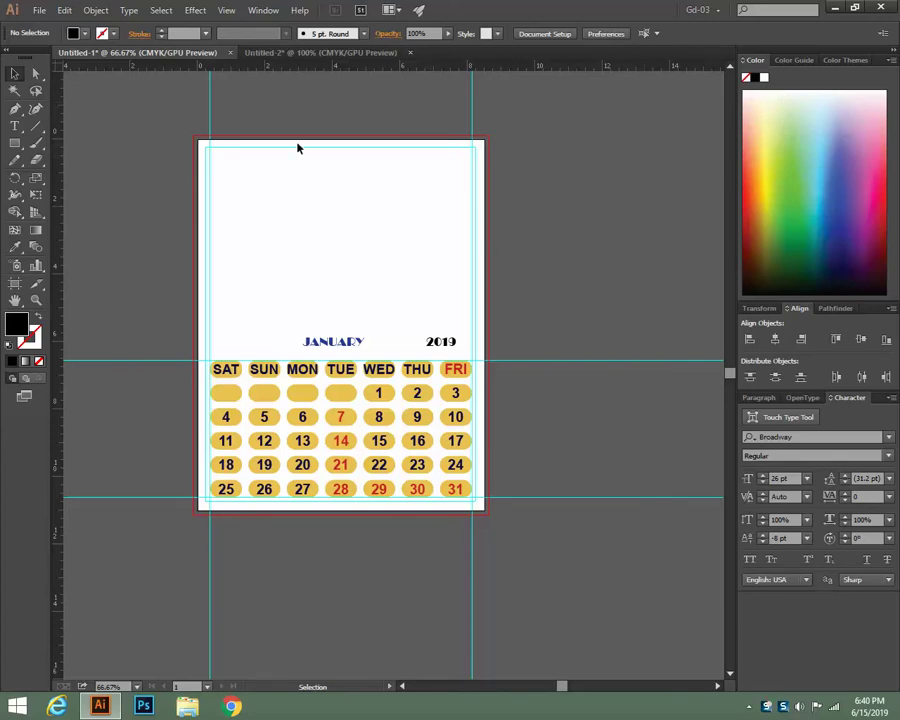
Draw a rectangle across the top of the page and open the dark owl photo
left_click(15, 145)
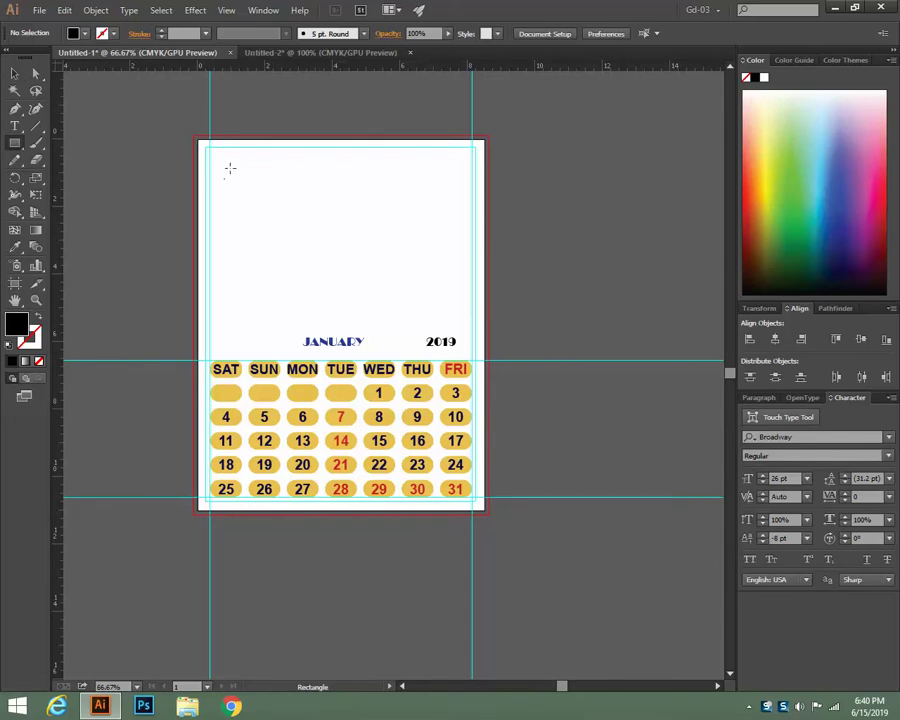
left_click_drag(205, 147, 476, 285)
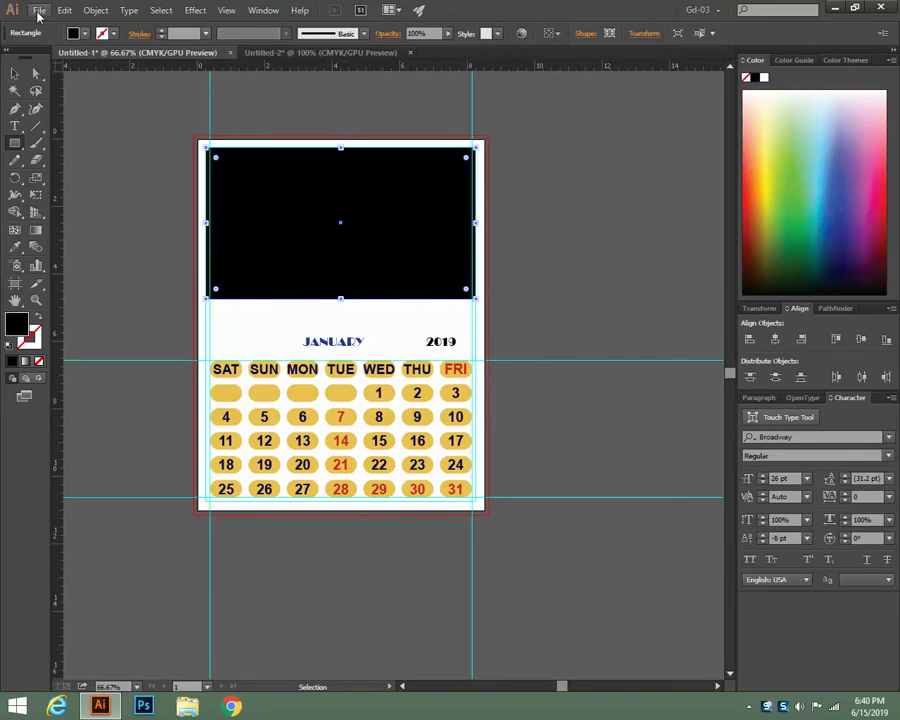
left_click(39, 11)
left_click(63, 58)
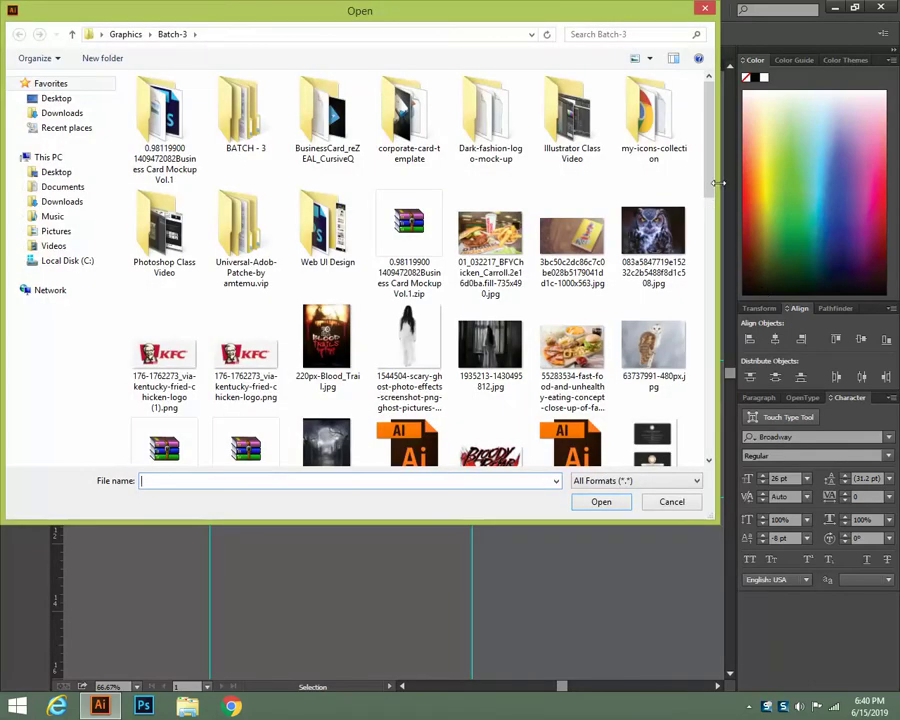
left_click_drag(711, 172, 712, 197)
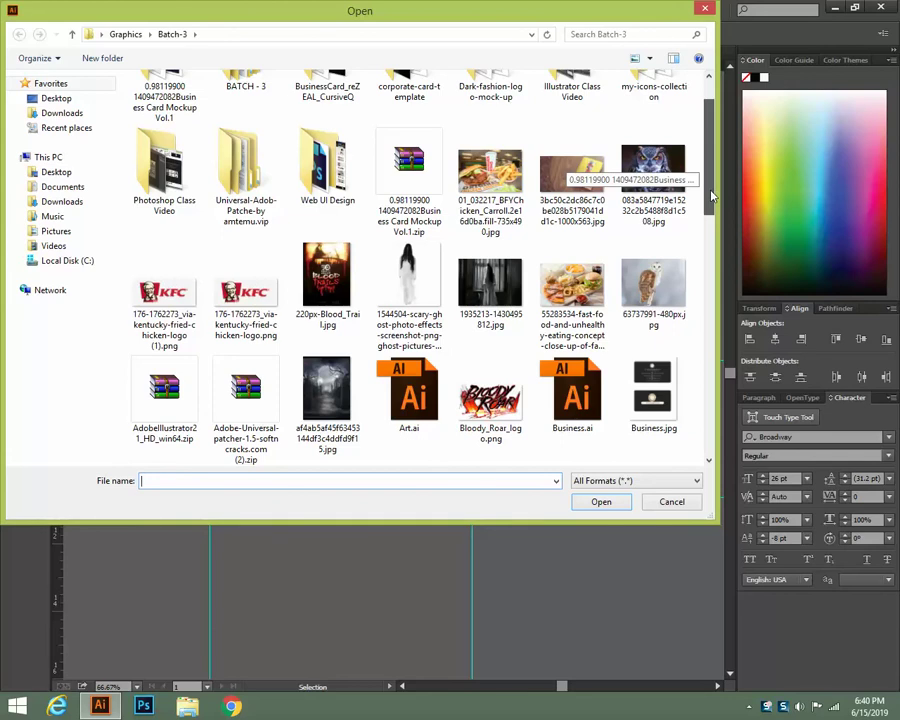
left_click(653, 288)
left_click(645, 180)
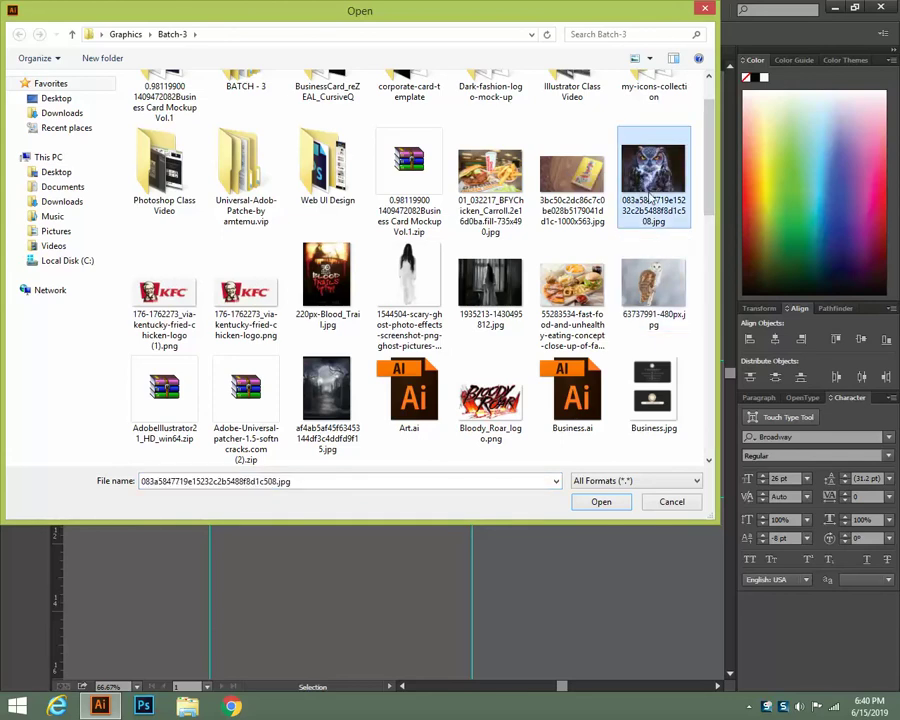
left_click(601, 502)
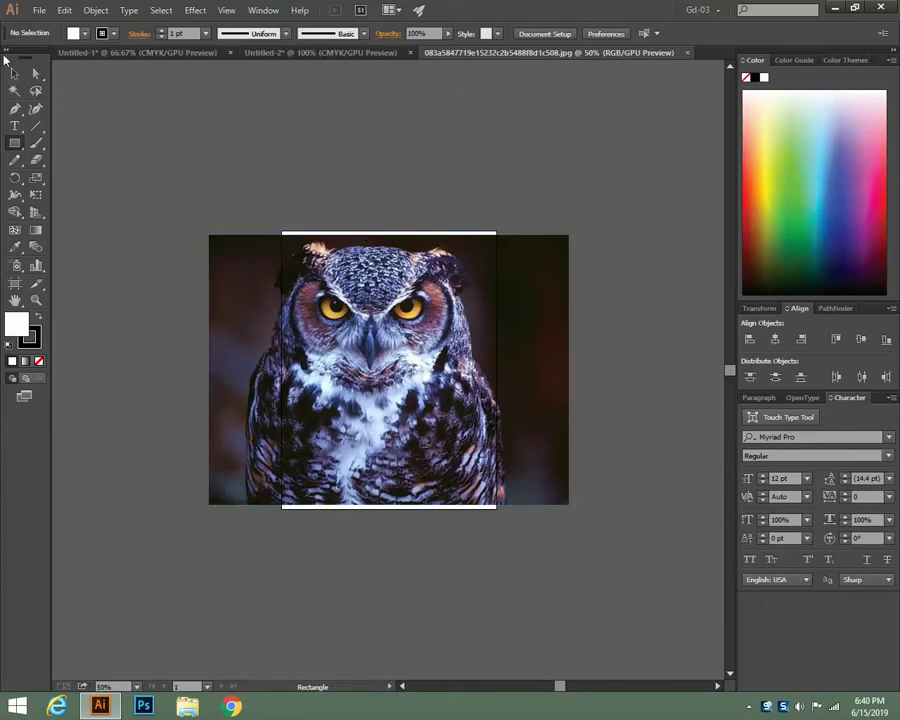
Select the owl image in its own document, then switch to another open document
left_click(14, 73)
left_click(254, 240)
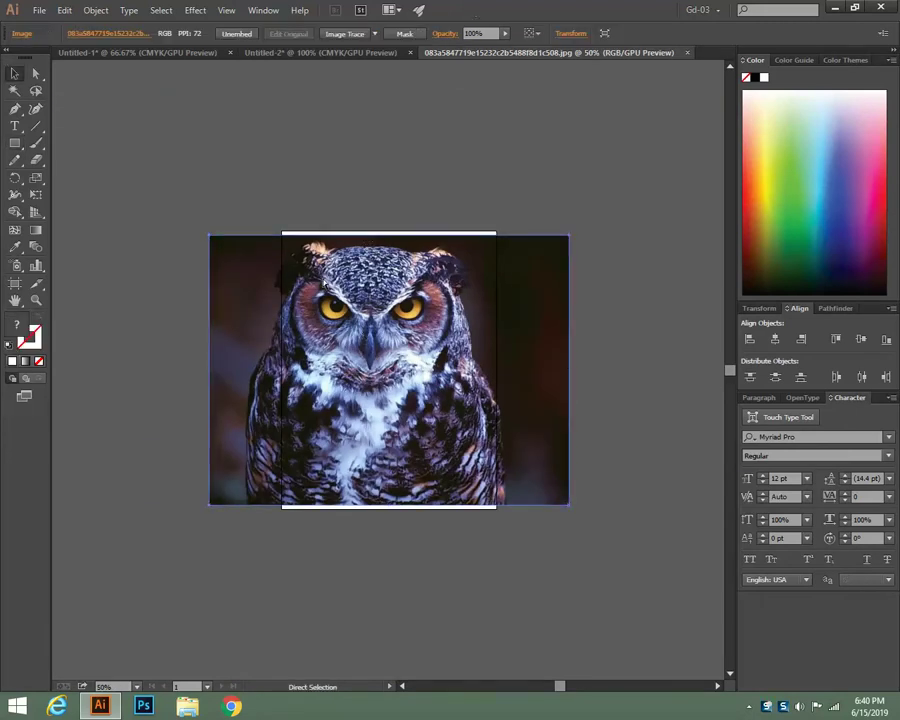
left_click(298, 53)
Paste the owl photo into the calendar, shrink it proportionally and place it over the page top
left_click(150, 55)
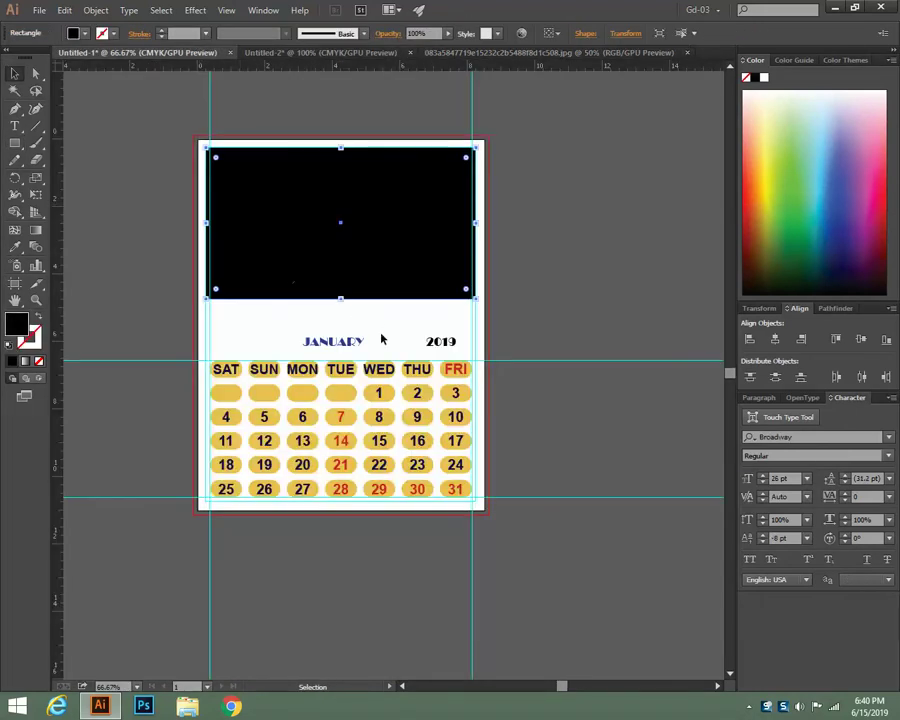
key("ctrl+v")
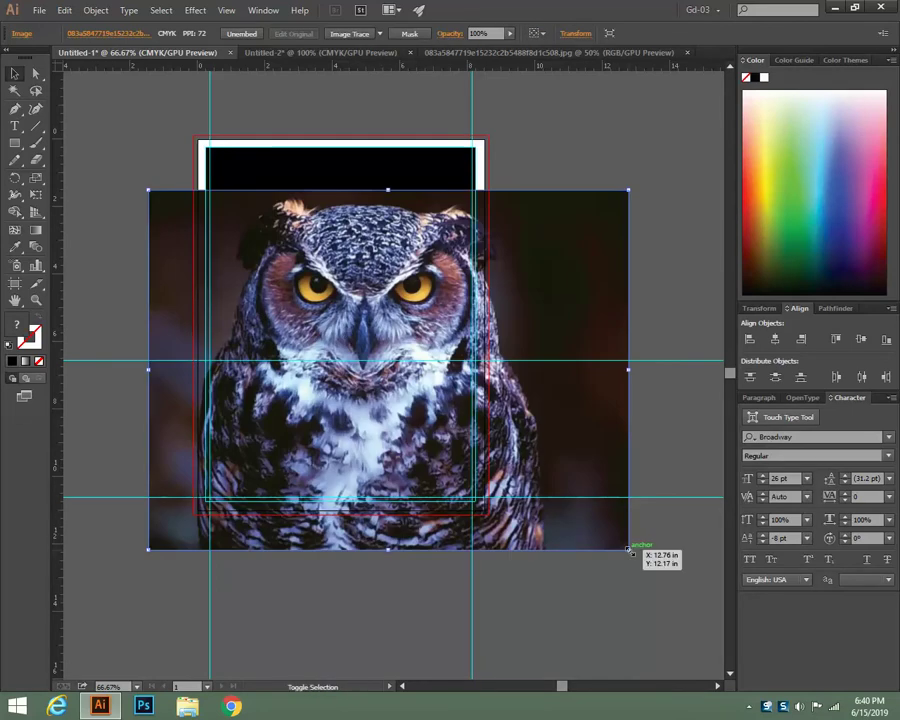
left_click_drag(628, 549, 553, 516)
left_click_drag(522, 464, 488, 367)
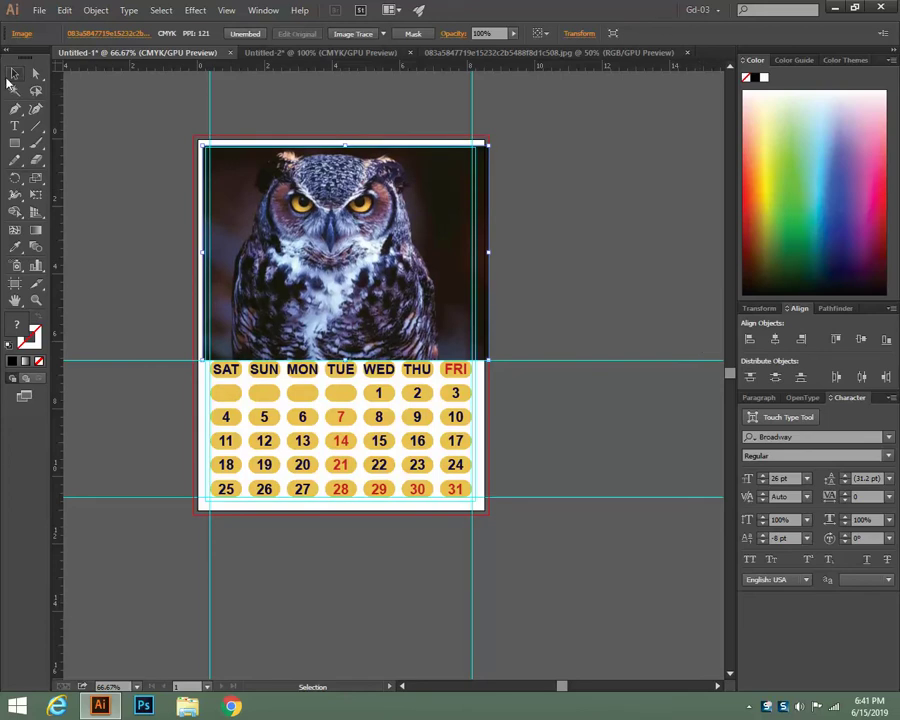
left_click(550, 208)
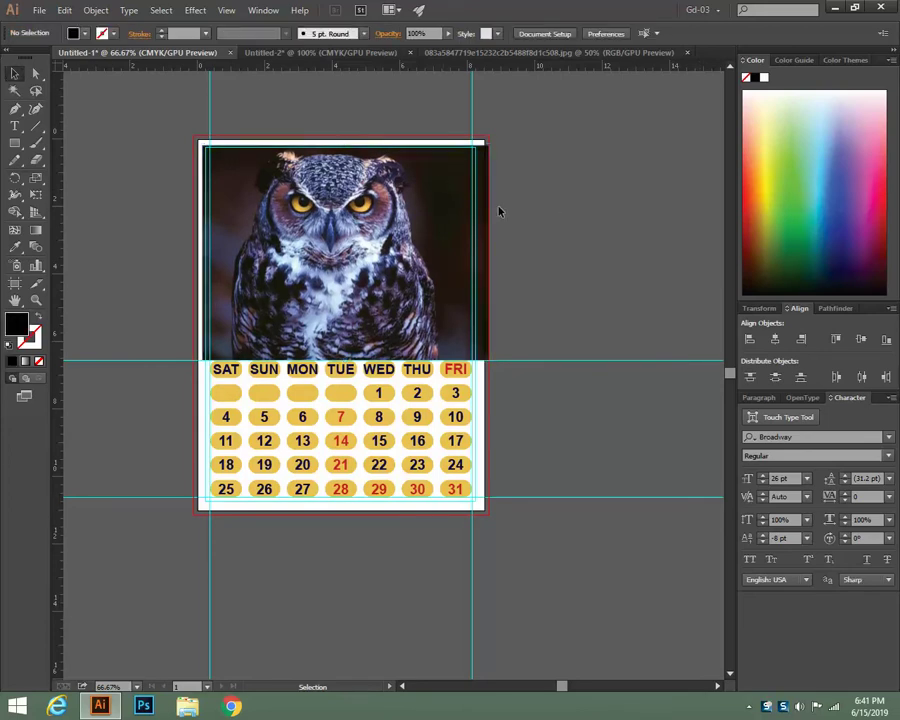
Send the owl behind the black rectangle and make a clipping mask from both
right_click(488, 212)
mouse_move(540, 286)
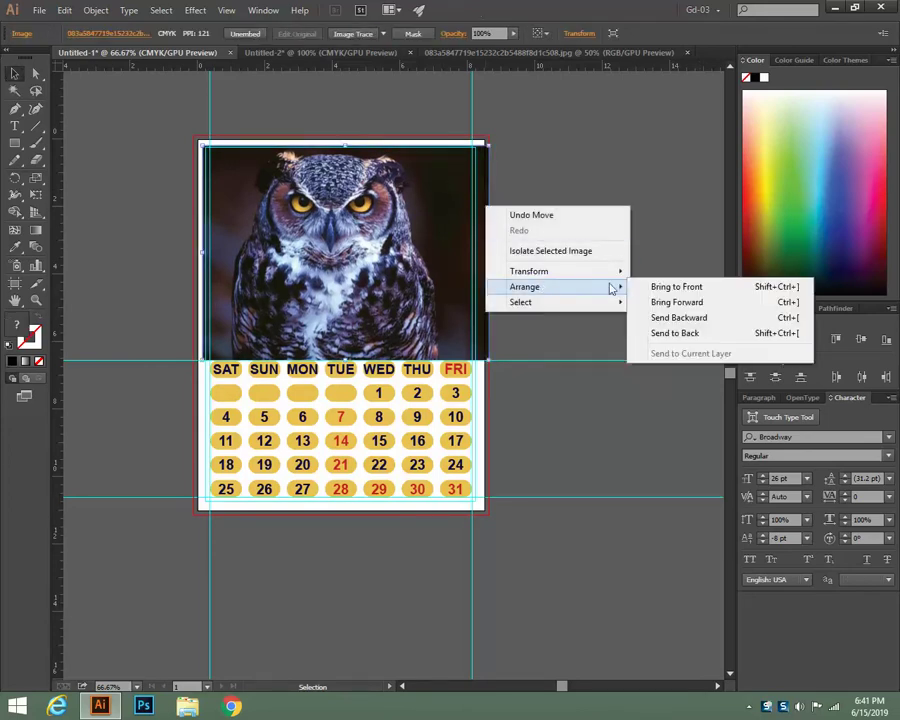
left_click(666, 335)
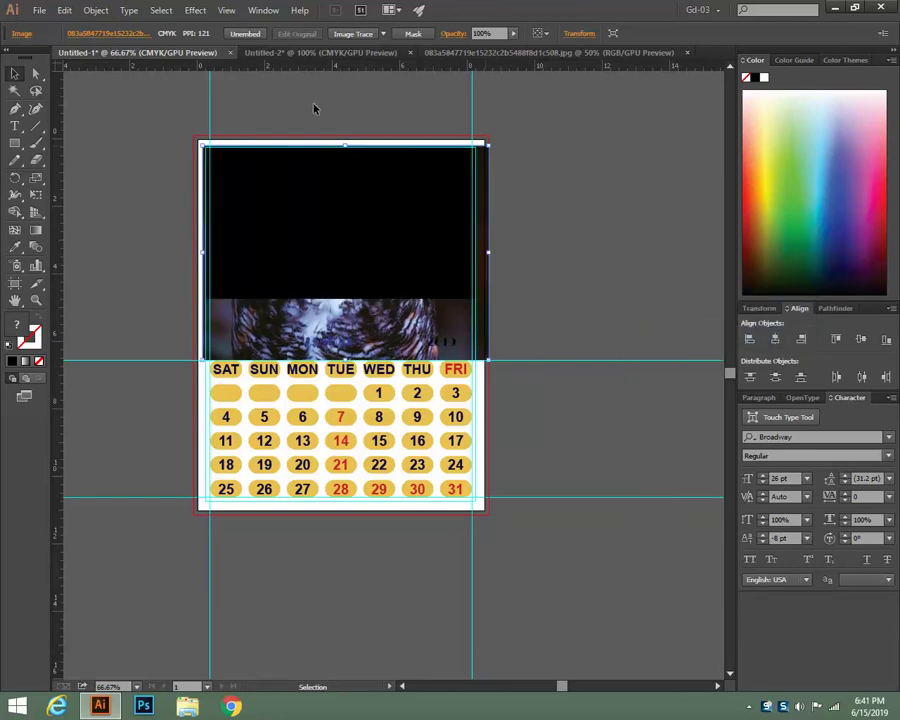
left_click_drag(313, 147, 382, 235)
right_click(376, 218)
left_click(432, 296)
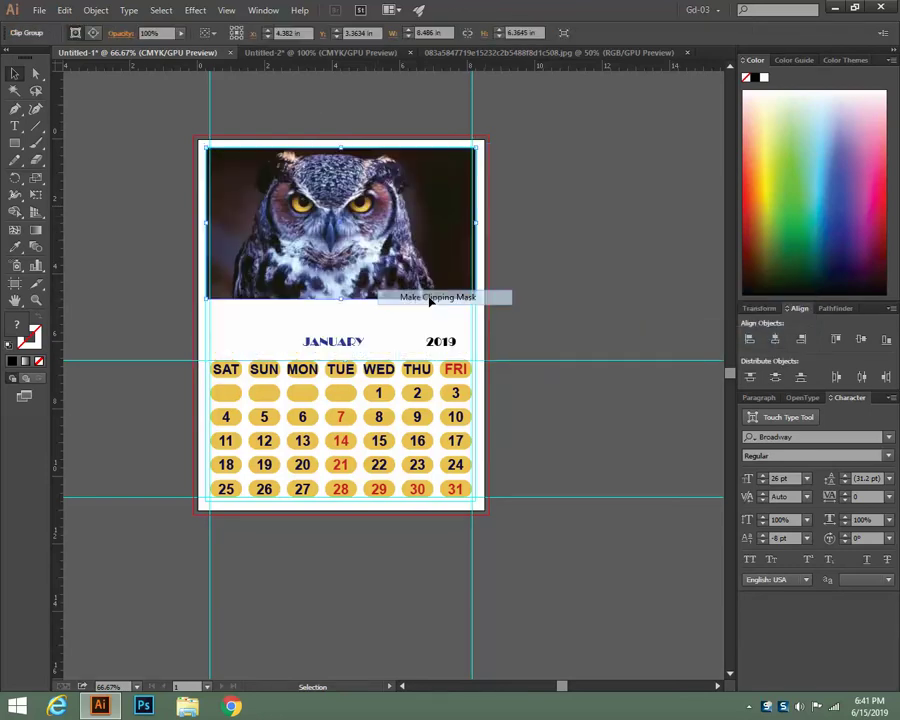
left_click(557, 237)
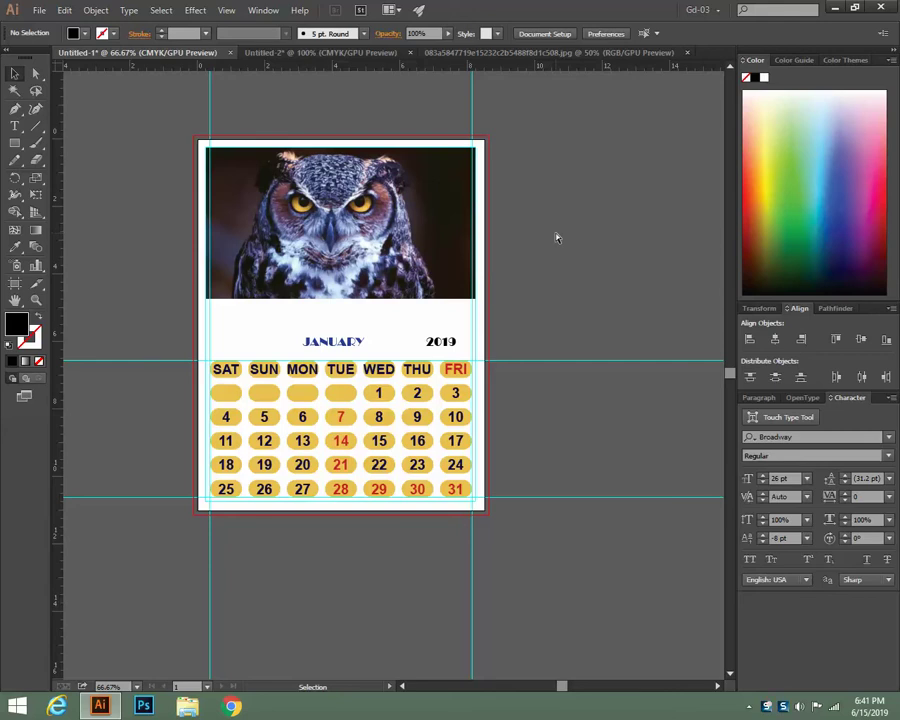
key("ctrl+plus")
key("ctrl+plus")
key("ctrl+minus")
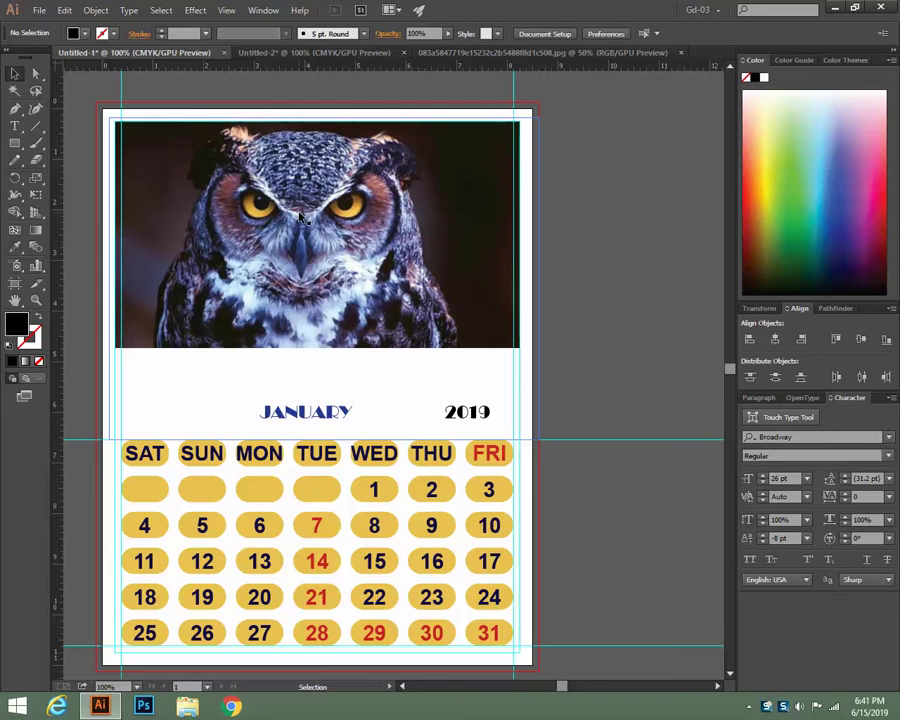
scroll(300, 215, "up", 1)
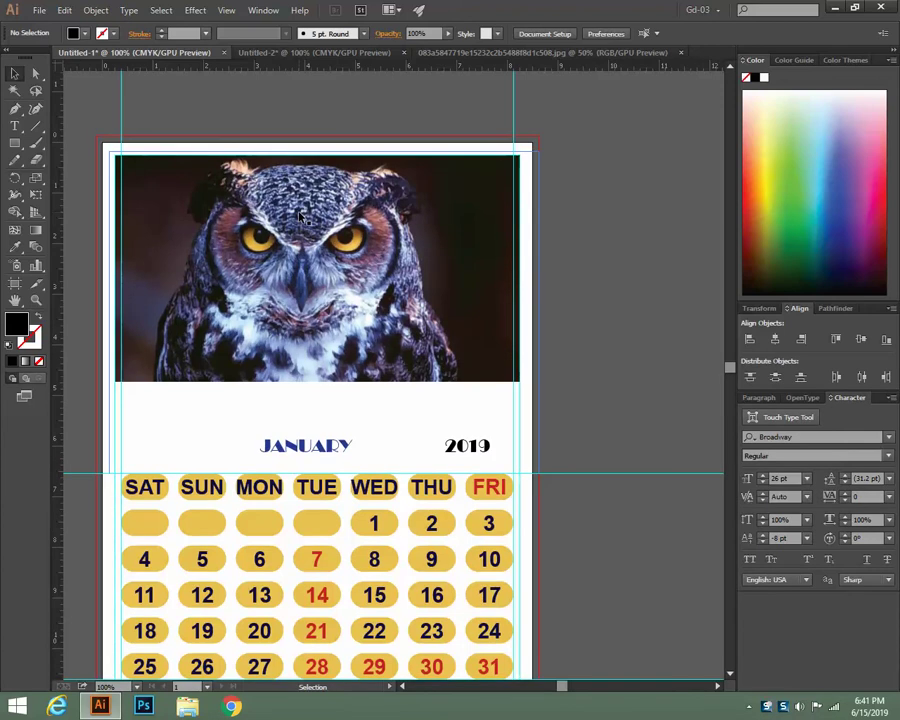
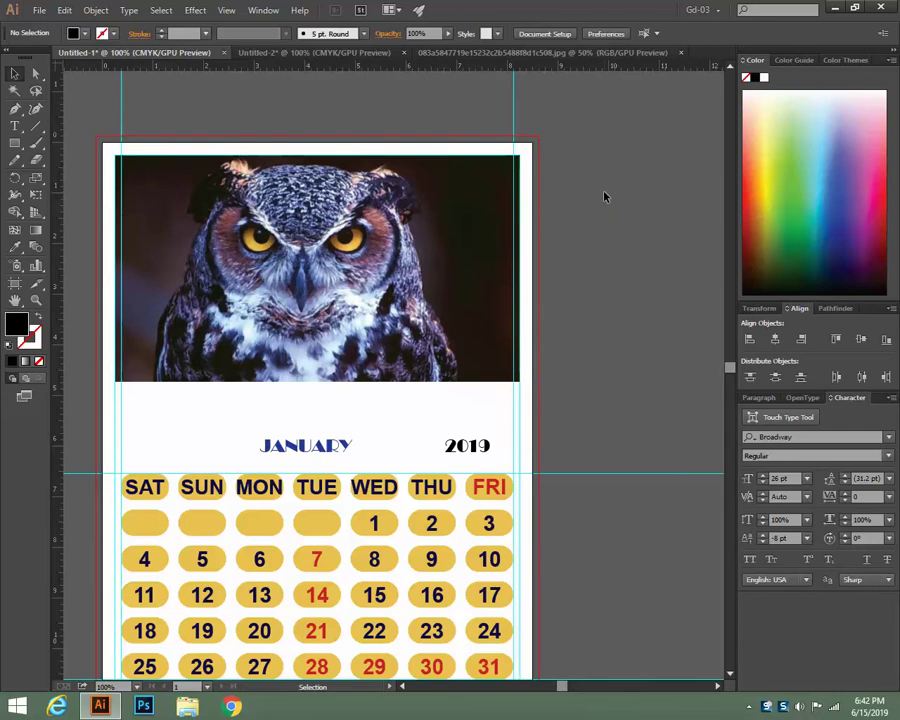
Draw a black rectangle covering the owl photo at the top of the page
left_click(19, 147)
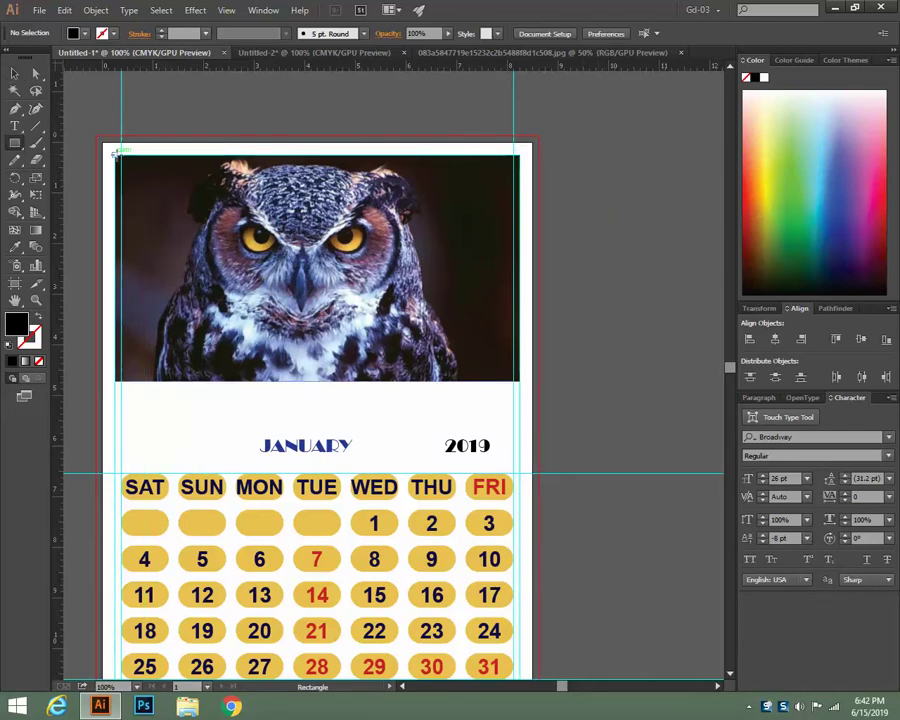
left_click_drag(115, 155, 519, 381)
left_click(14, 73)
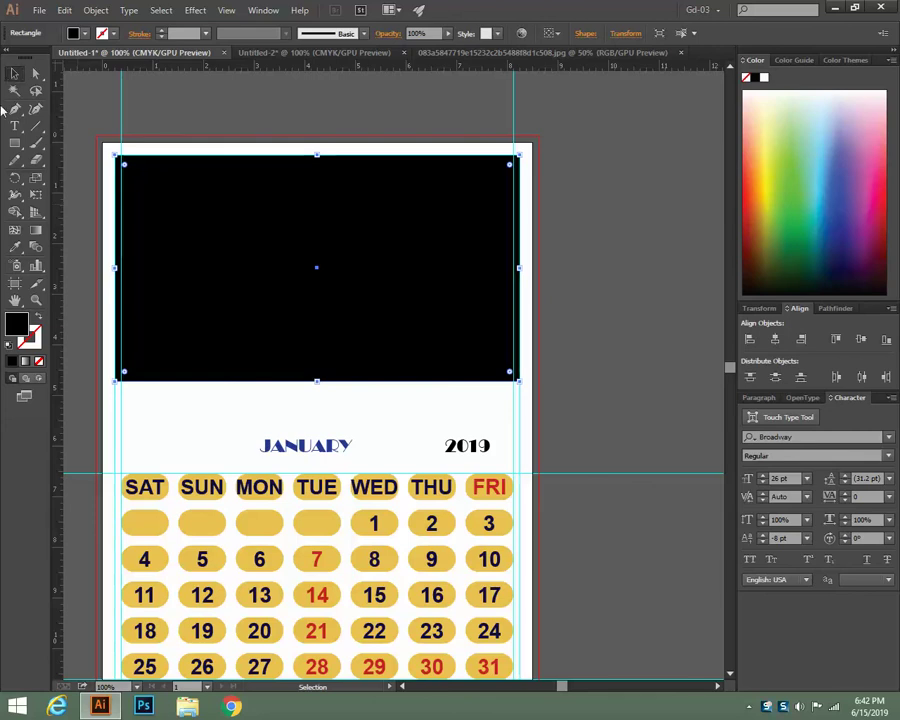
left_click(14, 73)
Set the rectangle's opacity to 10%, then test-move it and undo it back over the photo
left_click(415, 33)
type("10%")
left_click(663, 195)
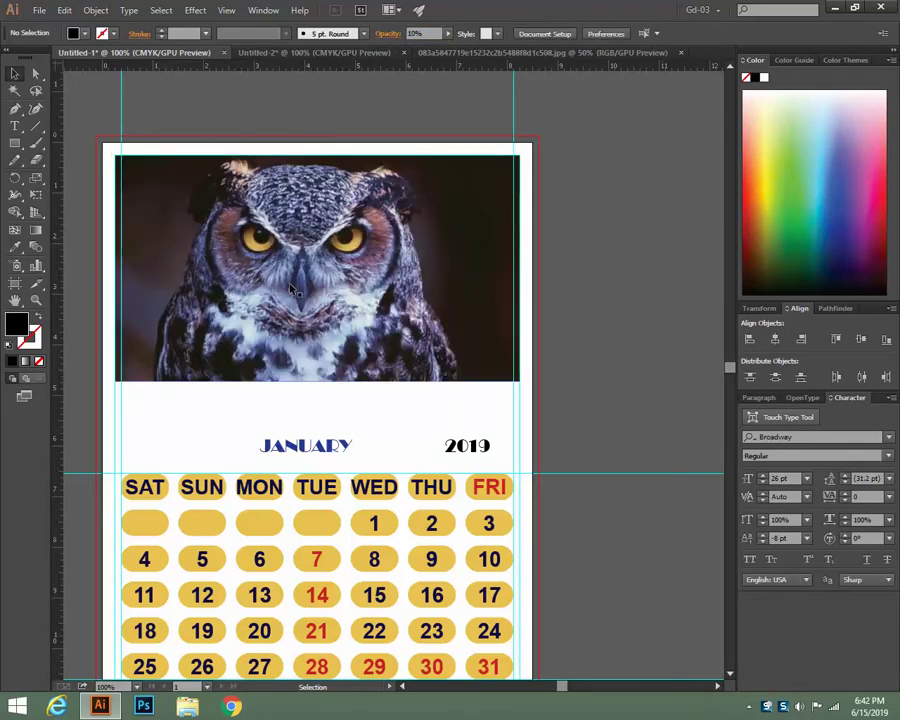
left_click_drag(291, 289, 288, 321)
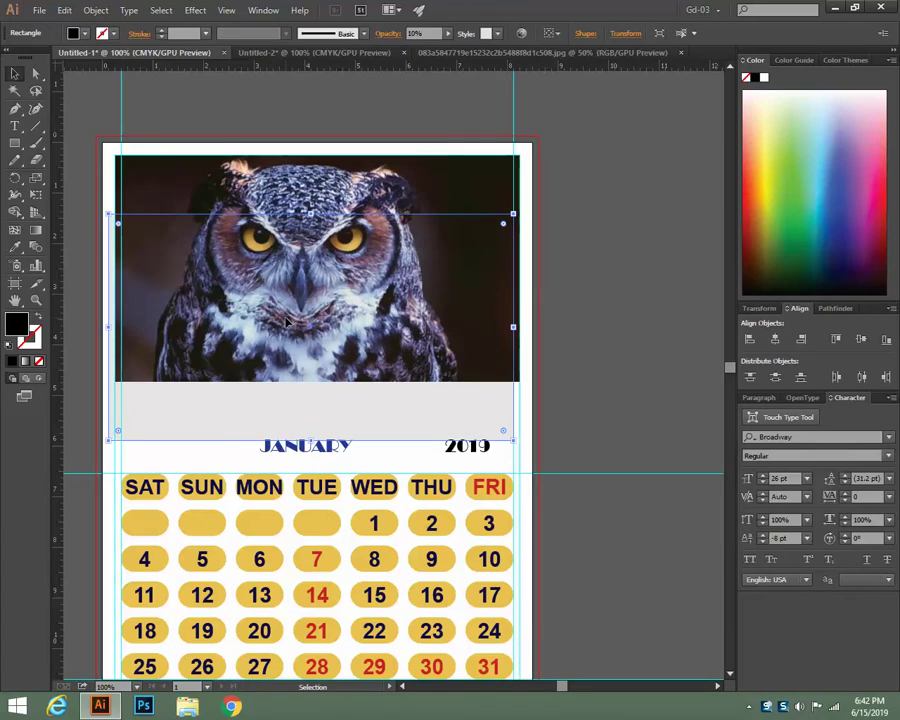
left_click_drag(287, 320, 287, 400)
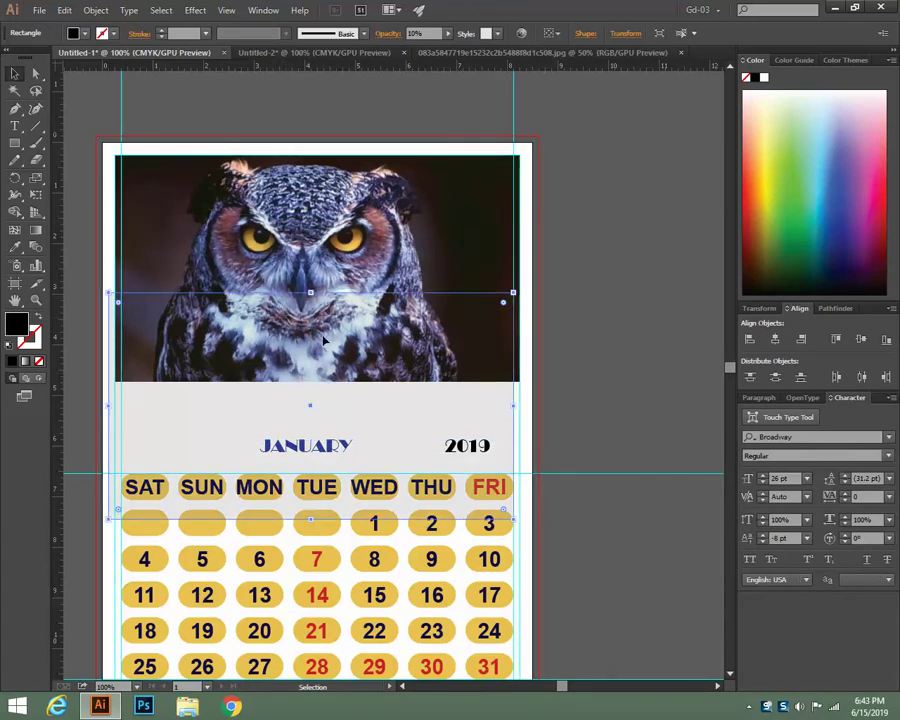
key("ctrl+z")
key("v")
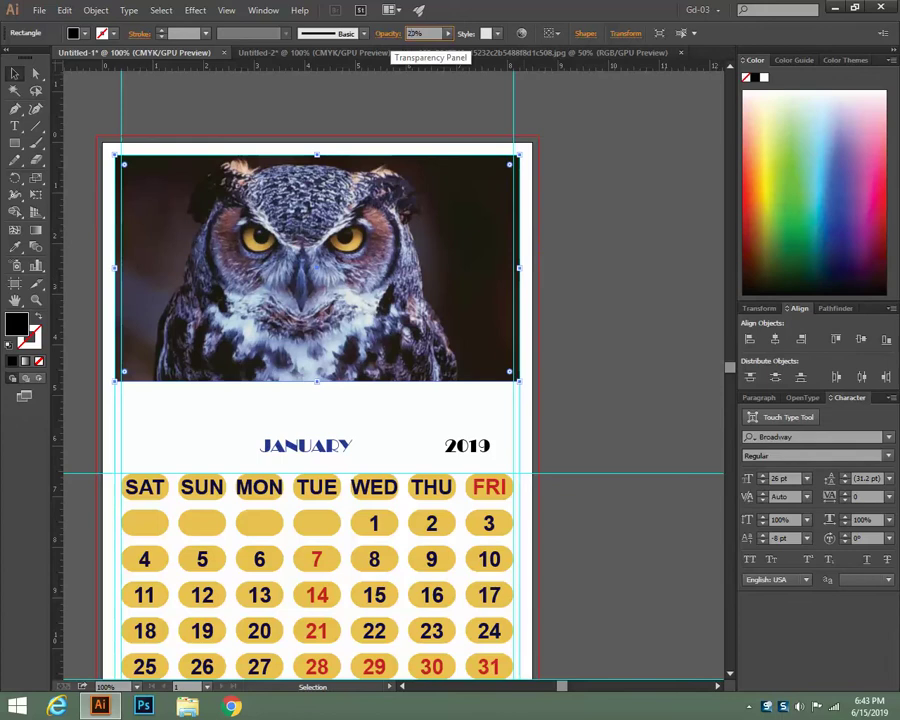
Change the owl photo's black overlay from 10% to 50% opacity
left_click(593, 218)
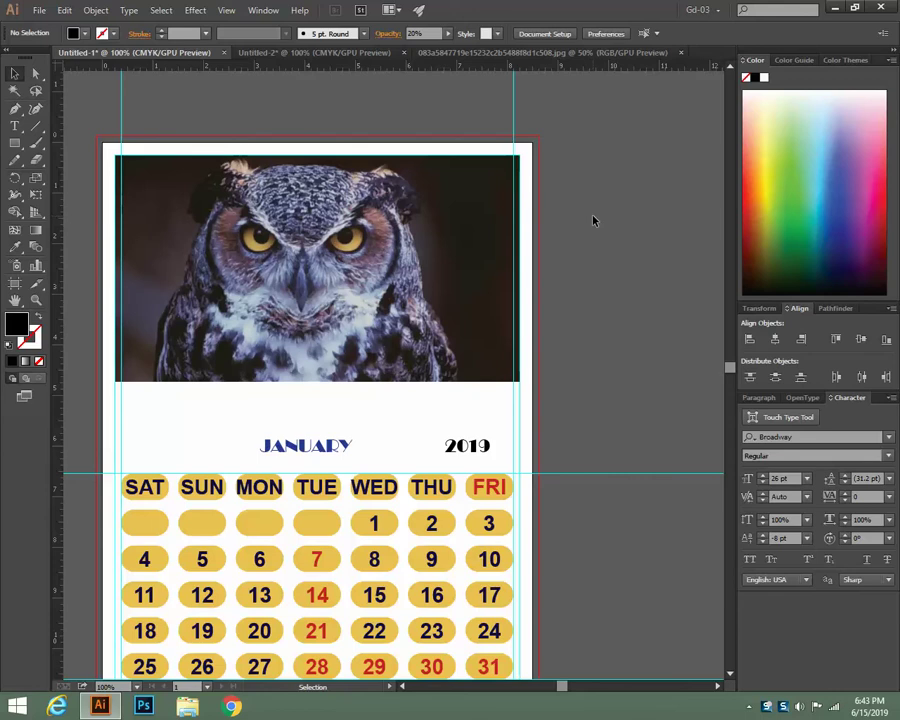
left_click(512, 245)
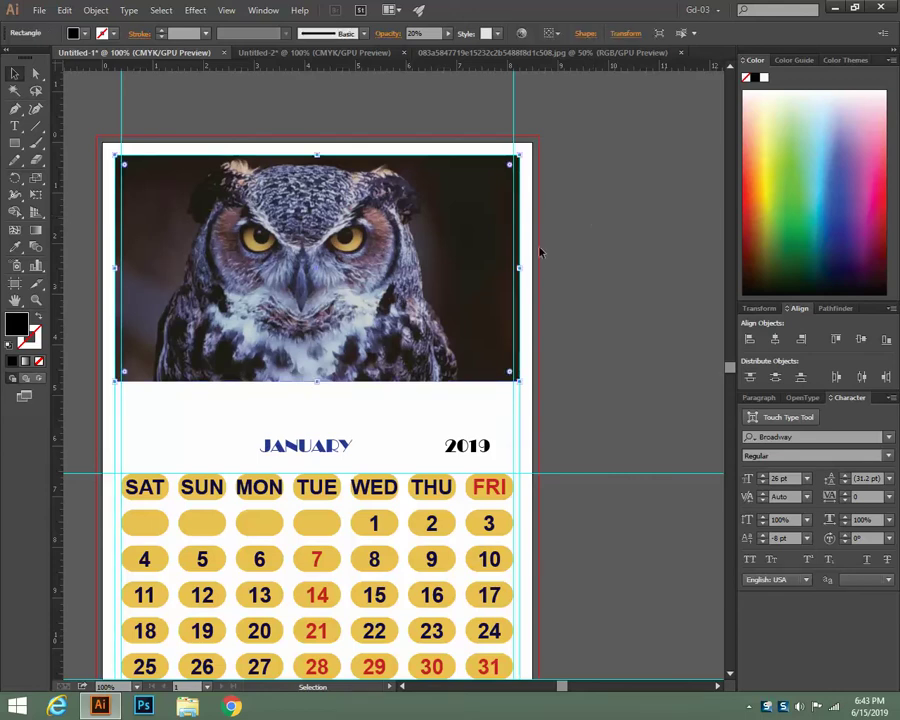
left_click(594, 230)
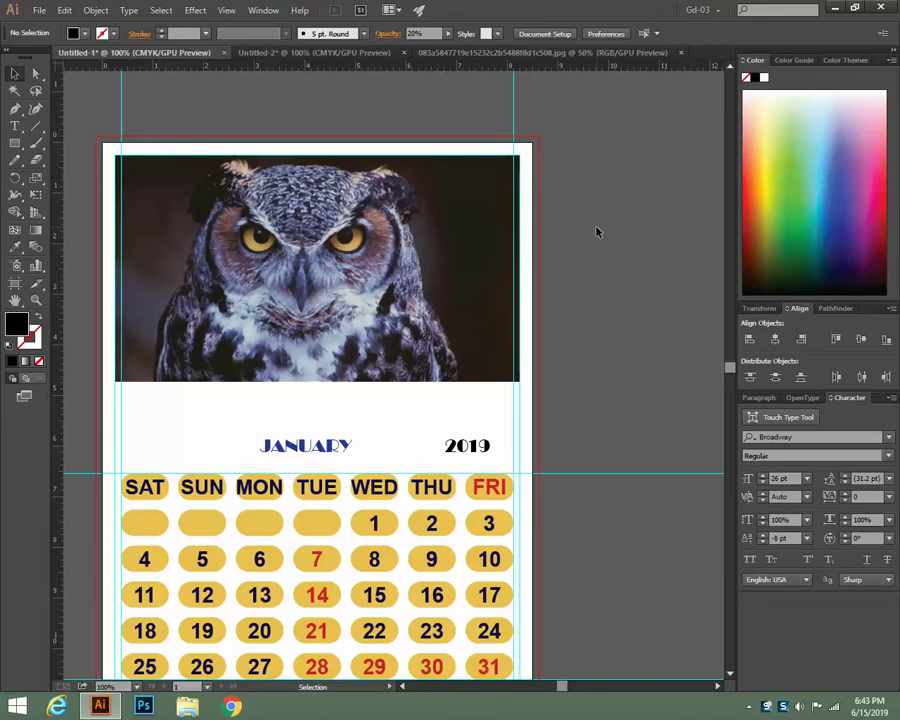
left_click(407, 263)
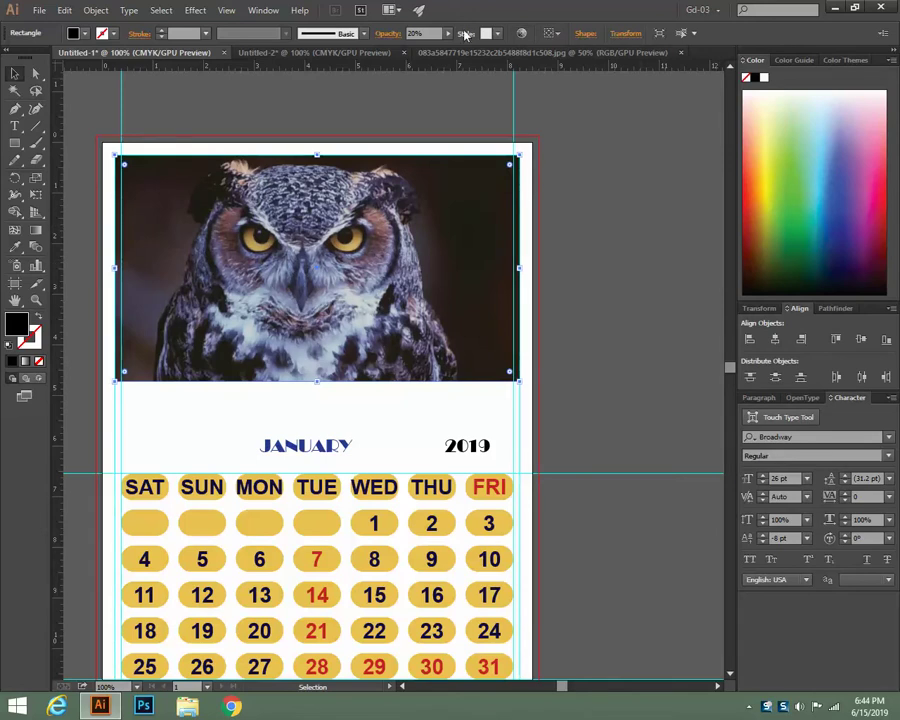
left_click(412, 33)
type("50")
key("Return")
left_click(584, 239)
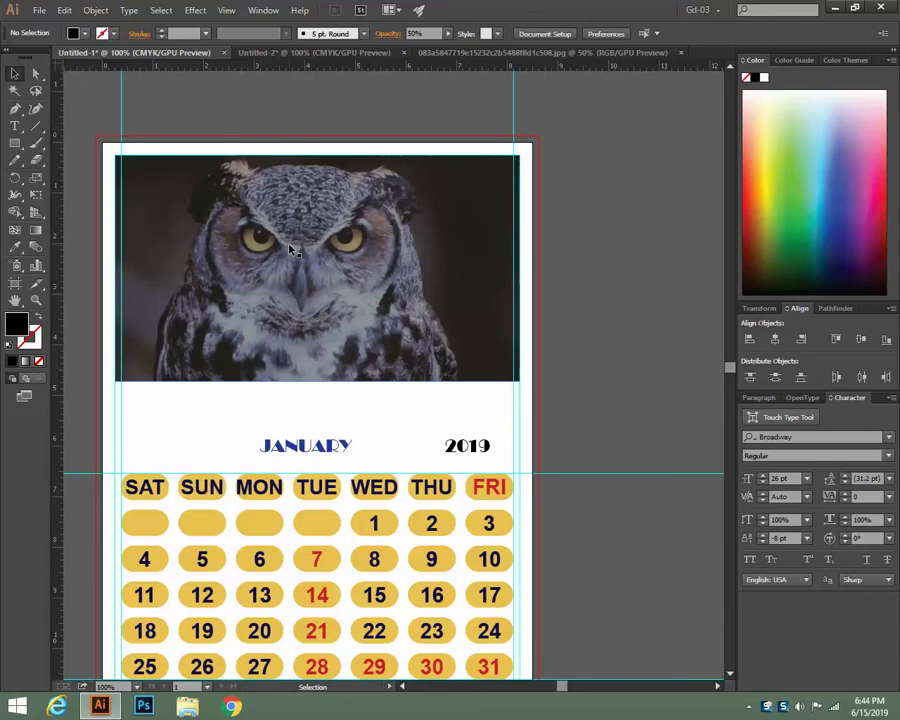
left_click(15, 126)
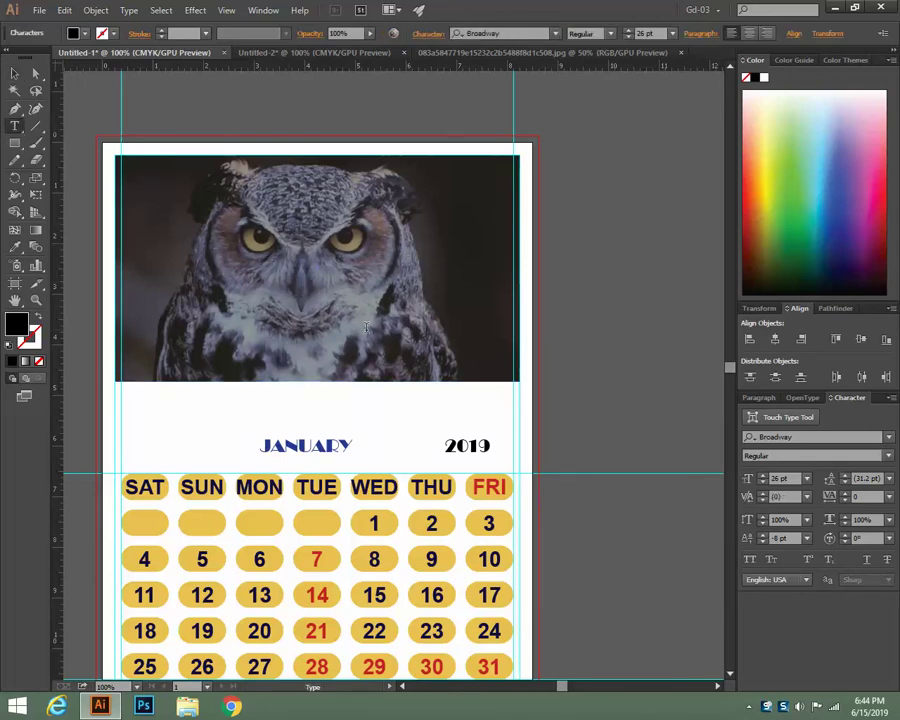
left_click(366, 327)
type("Furniture")
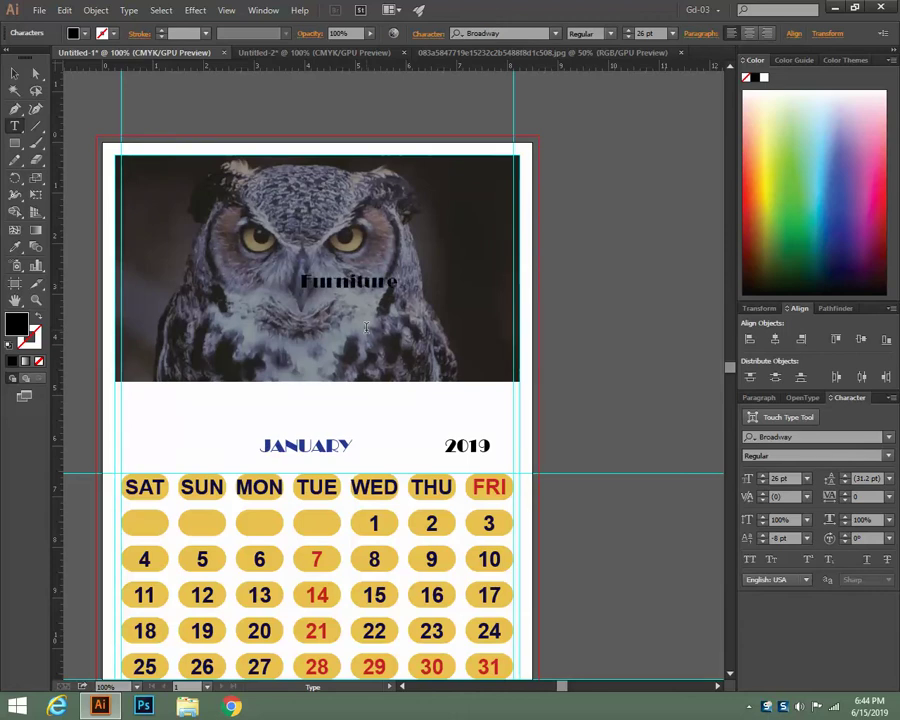
key("ctrl+a")
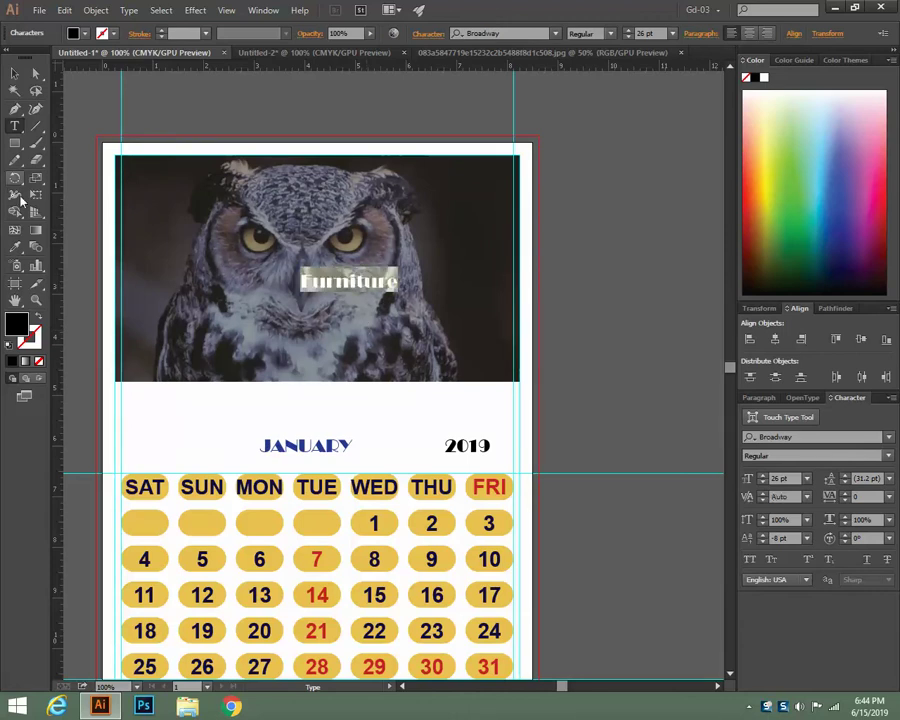
left_click(15, 247)
left_click(196, 407)
left_click(16, 72)
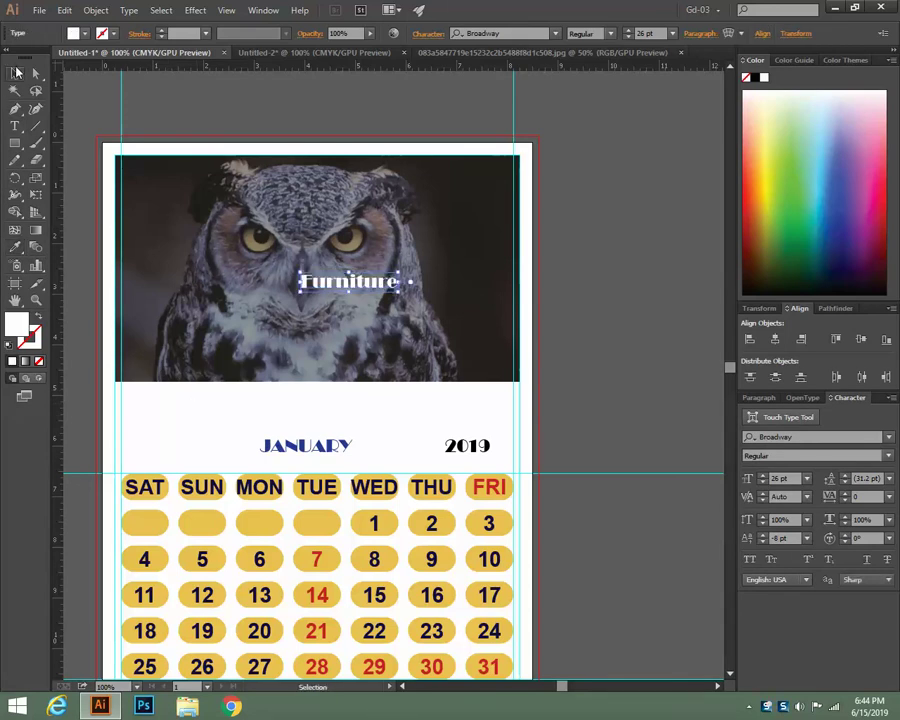
left_click_drag(358, 287, 306, 198)
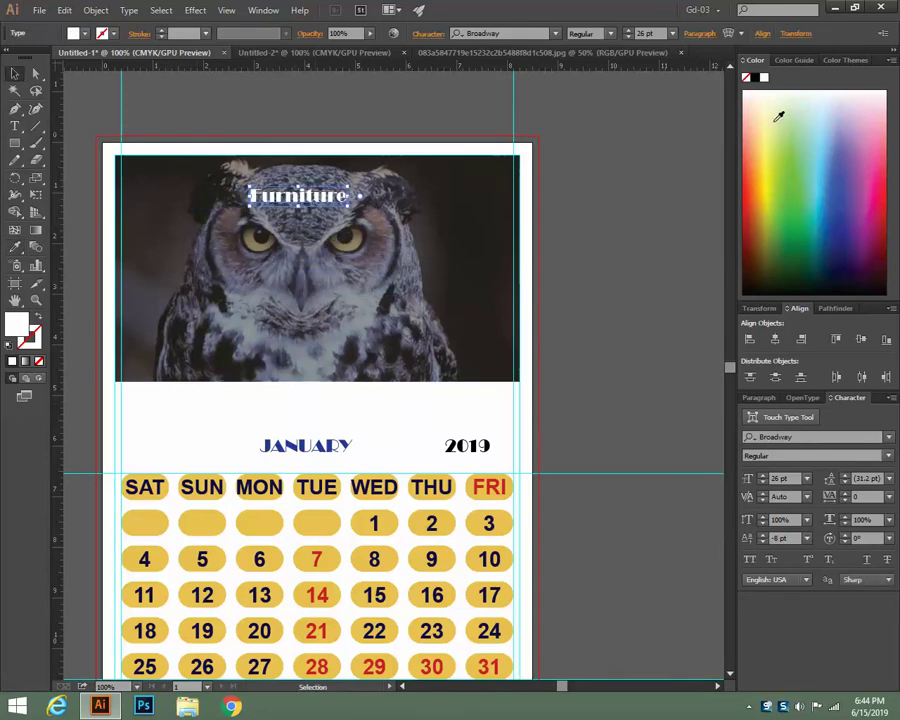
left_click_drag(779, 117, 876, 194)
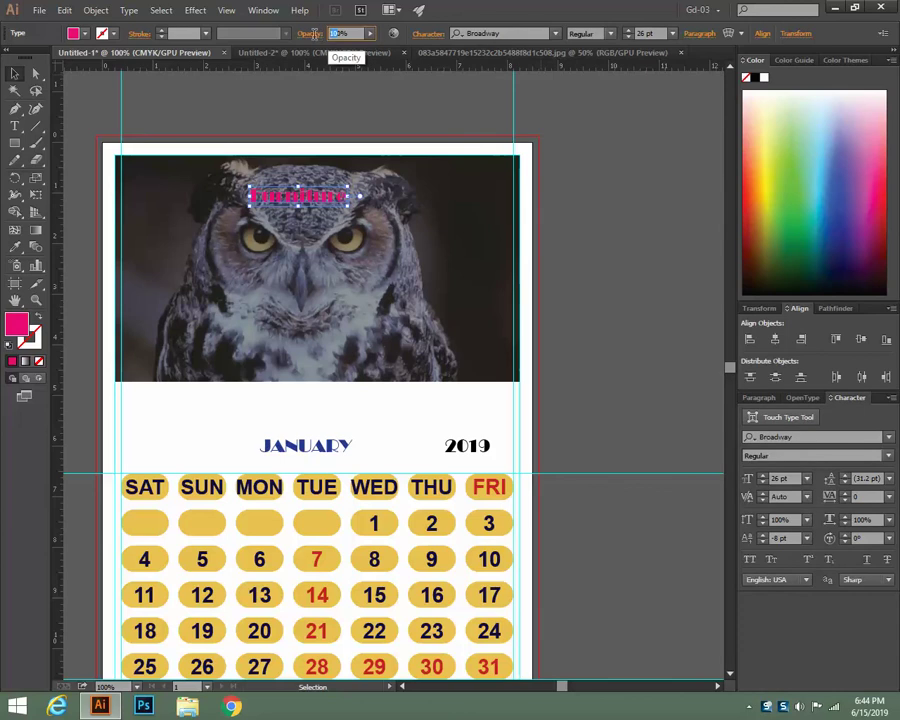
left_click(588, 300)
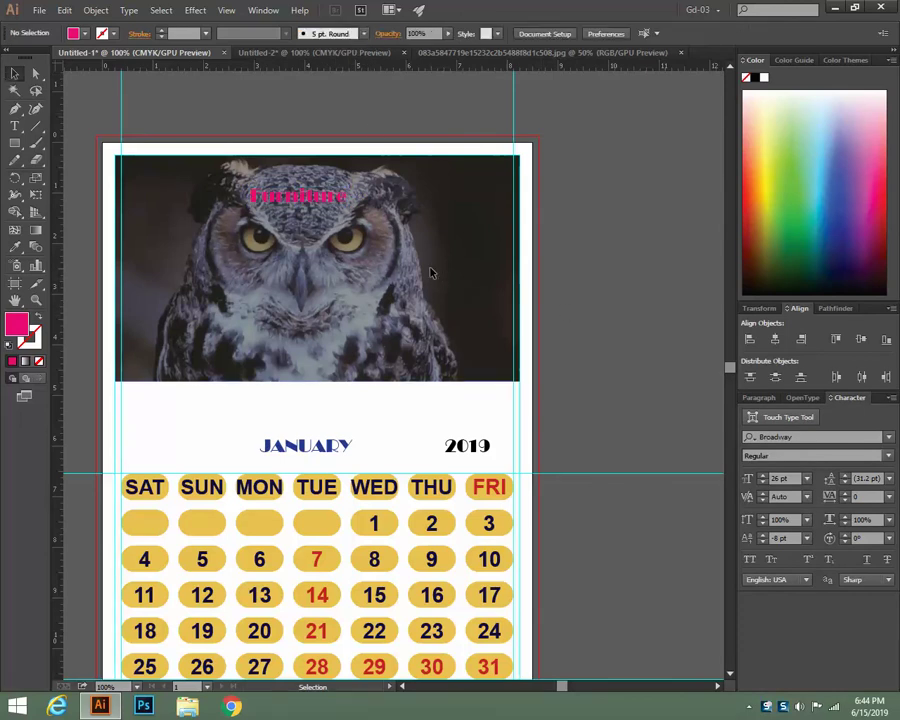
left_click(430, 271)
type("10")
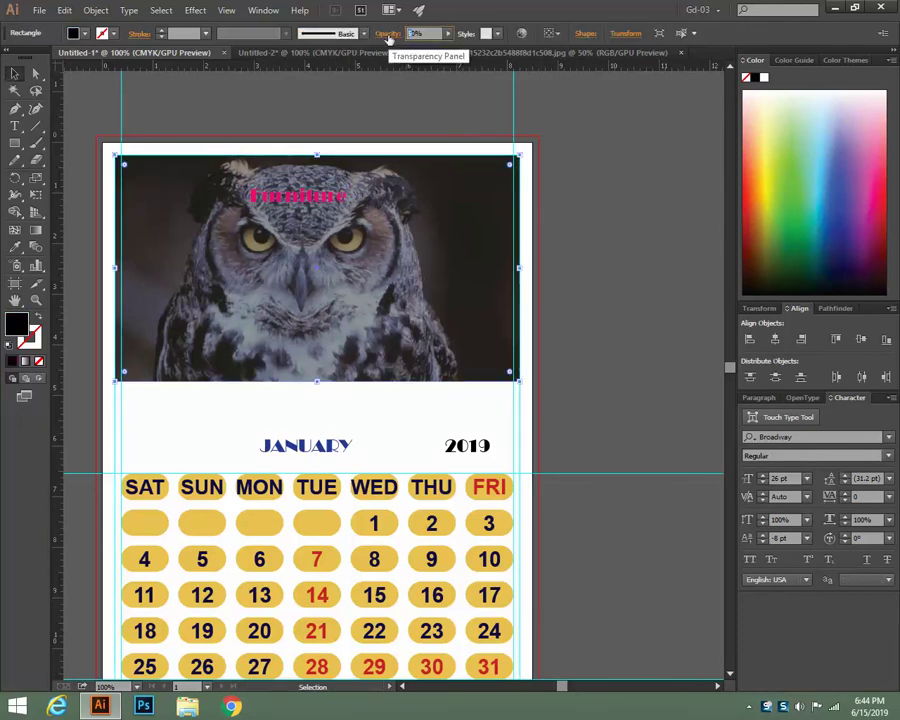
left_click(590, 197)
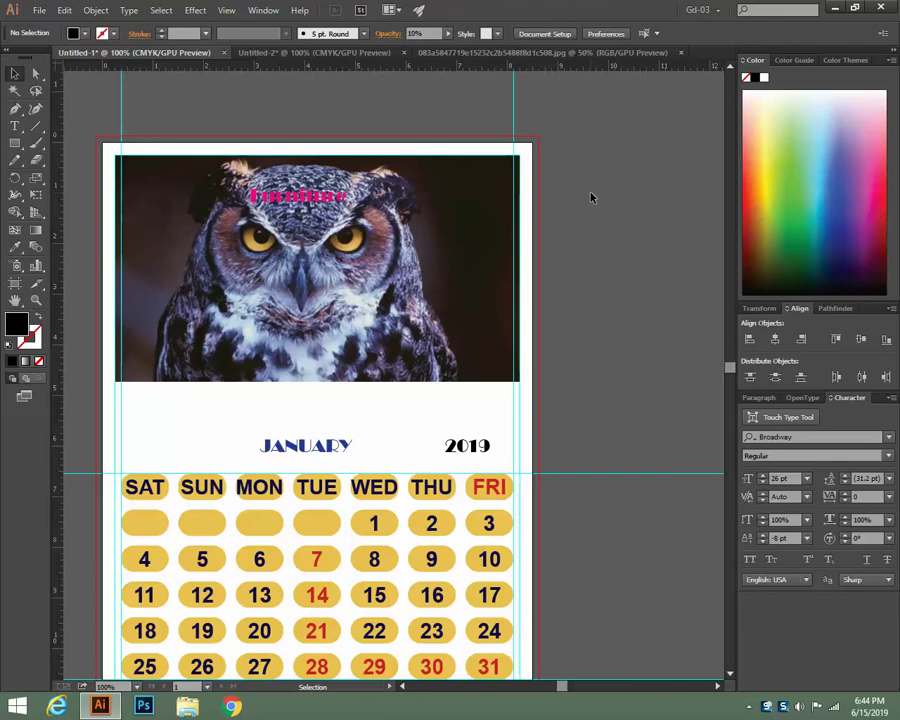
left_click(483, 226)
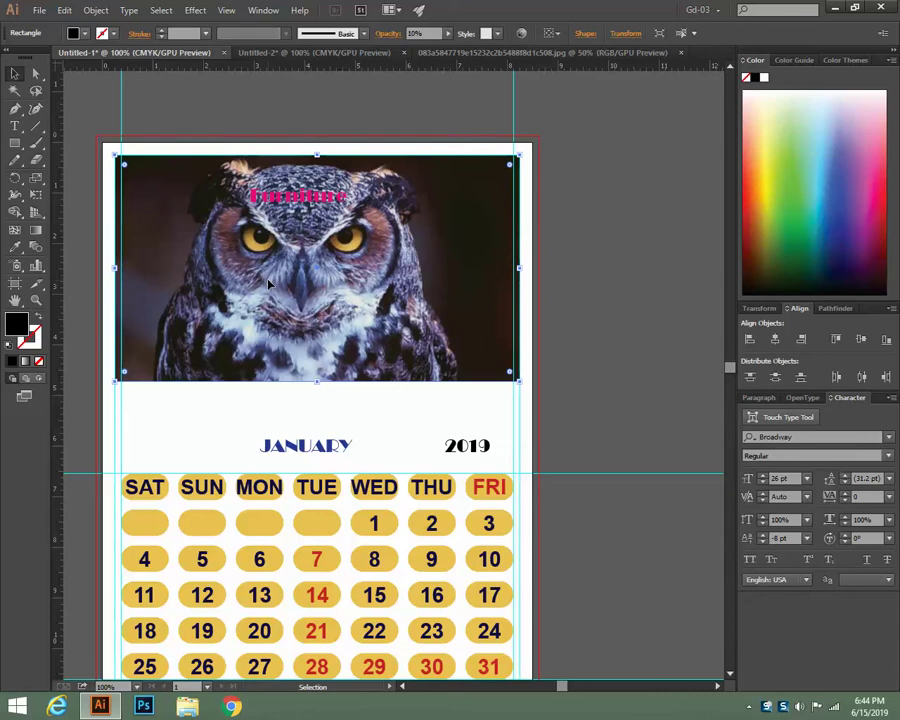
left_click_drag(291, 197, 300, 321)
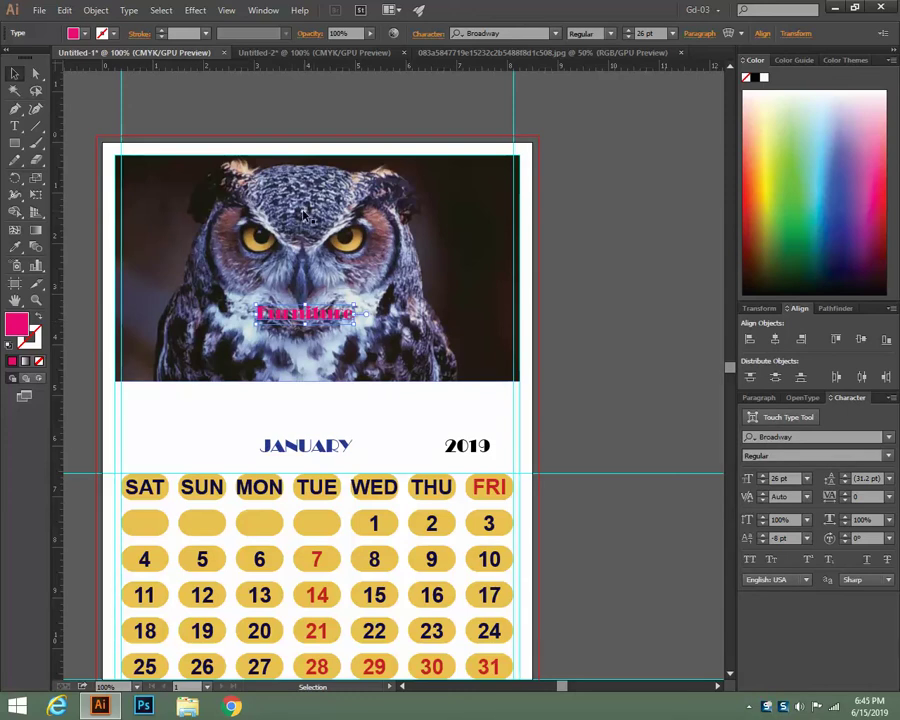
left_click(304, 214, "shift")
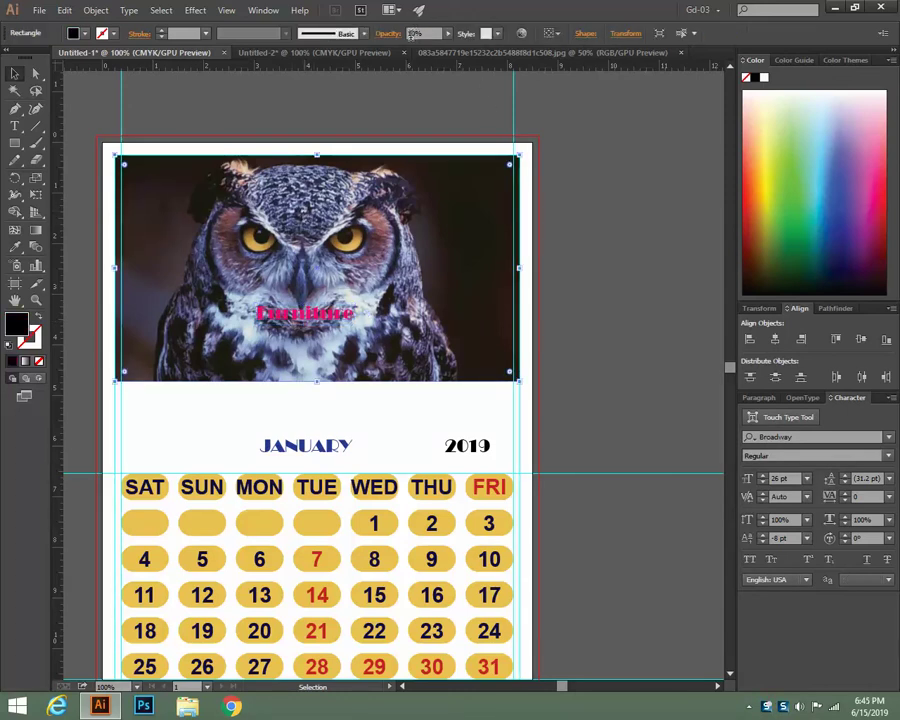
left_click_drag(415, 34, 381, 51)
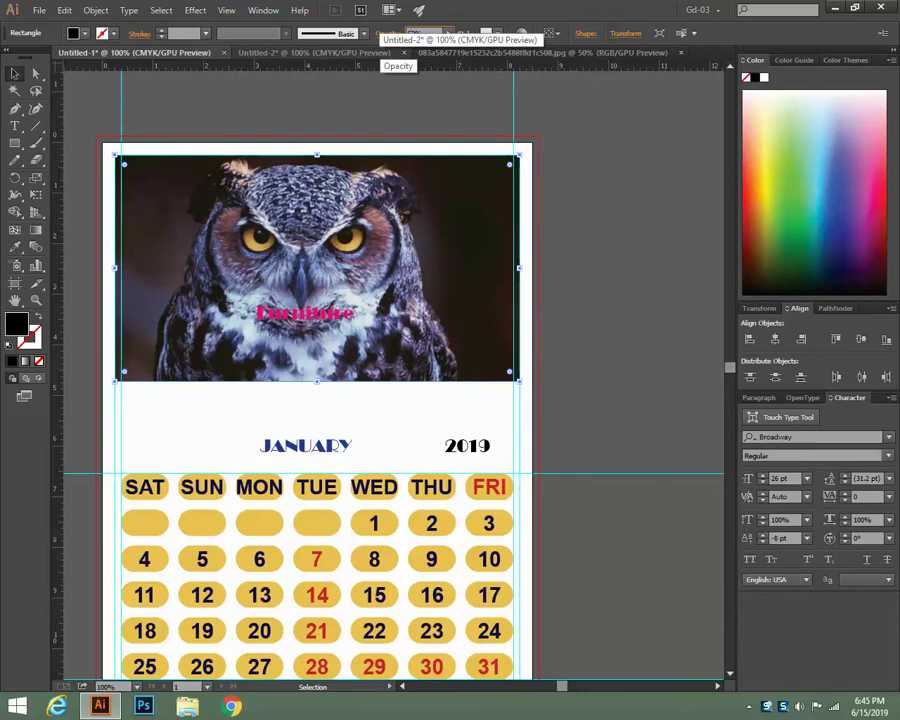
left_click(625, 185)
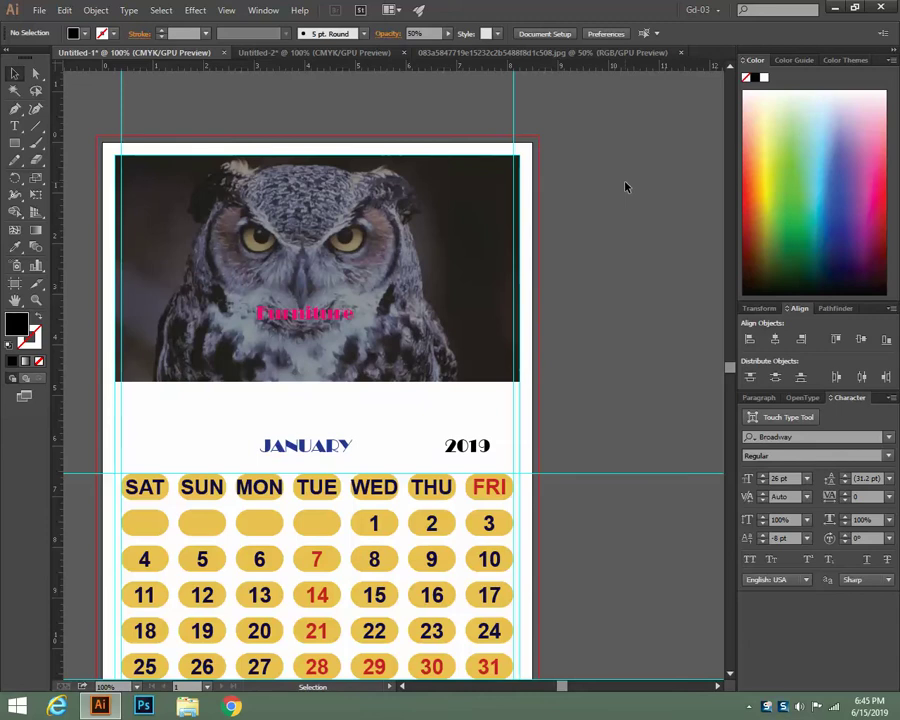
left_click(314, 318)
key("Delete")
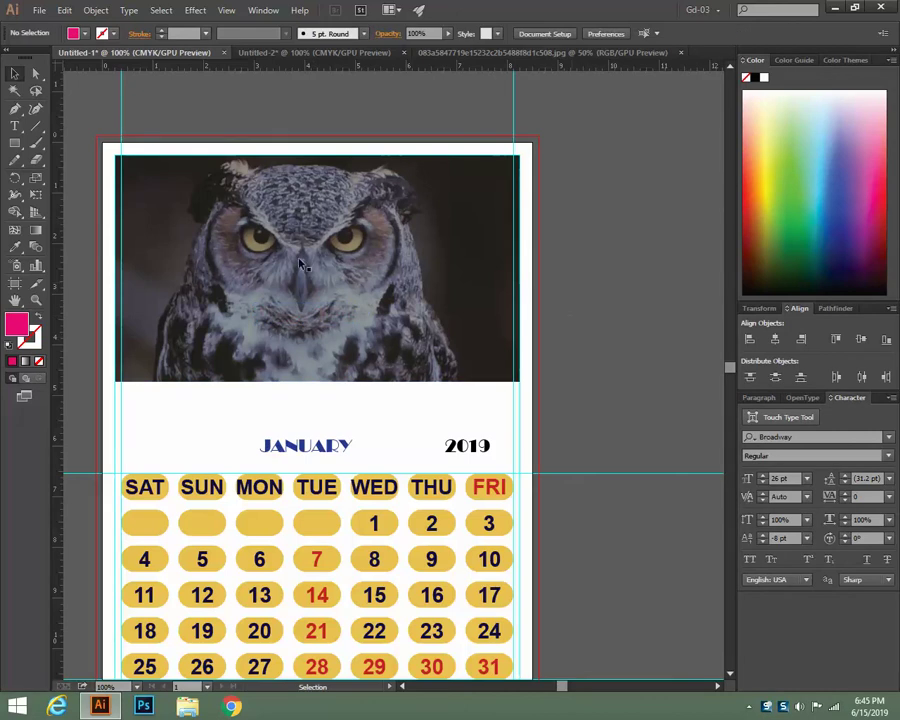
Zoom in on the page's top-left corner and drag a horizontal guide into the top white margin
scroll(617, 285, "down", 2)
scroll(617, 283, "down", 2)
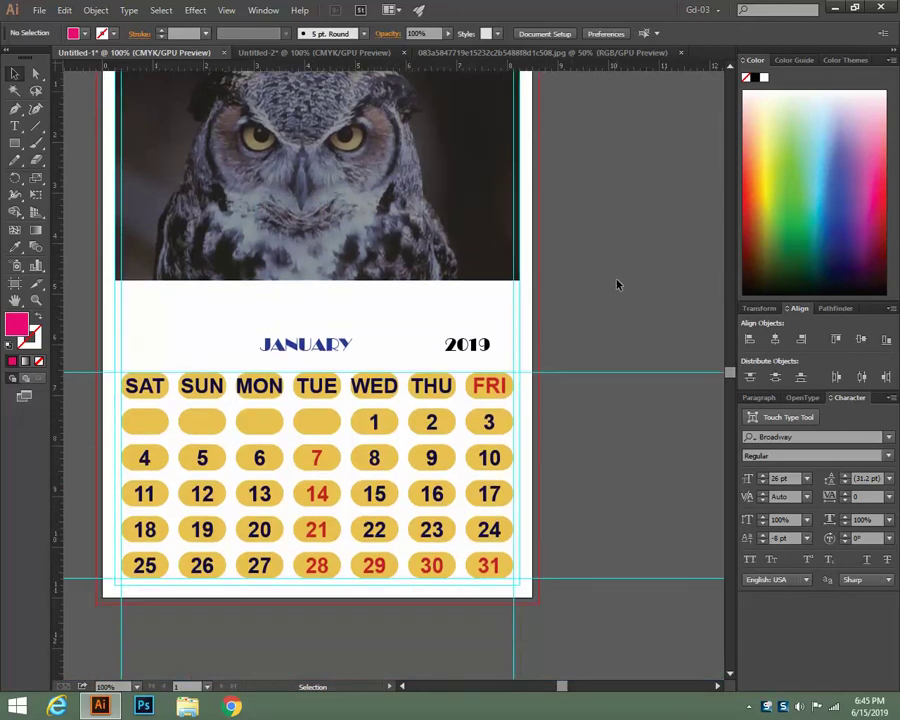
scroll(617, 283, "up", 3)
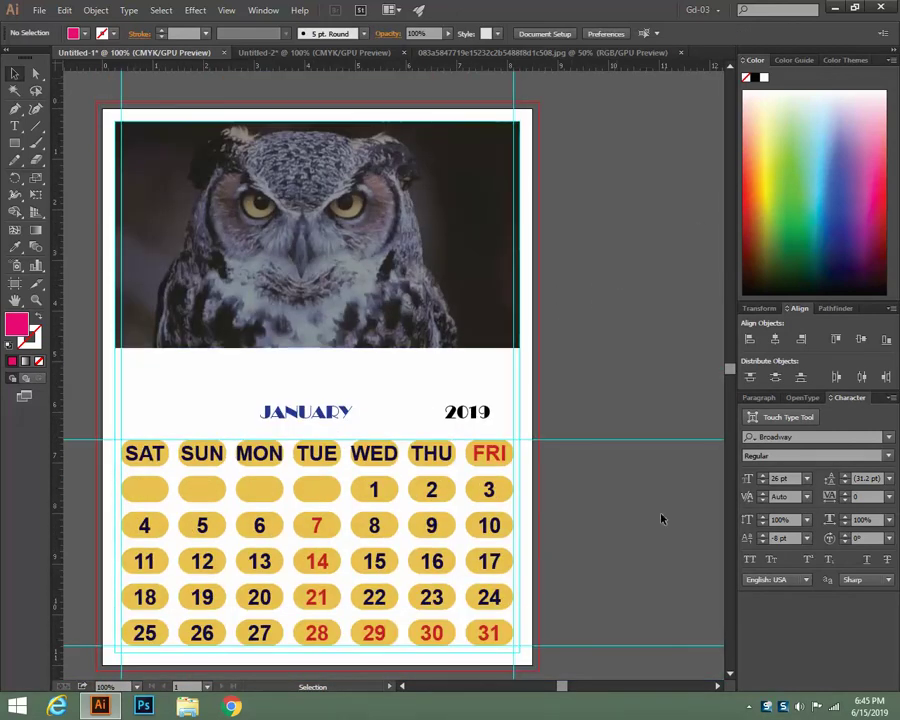
scroll(510, 408, "up", 1)
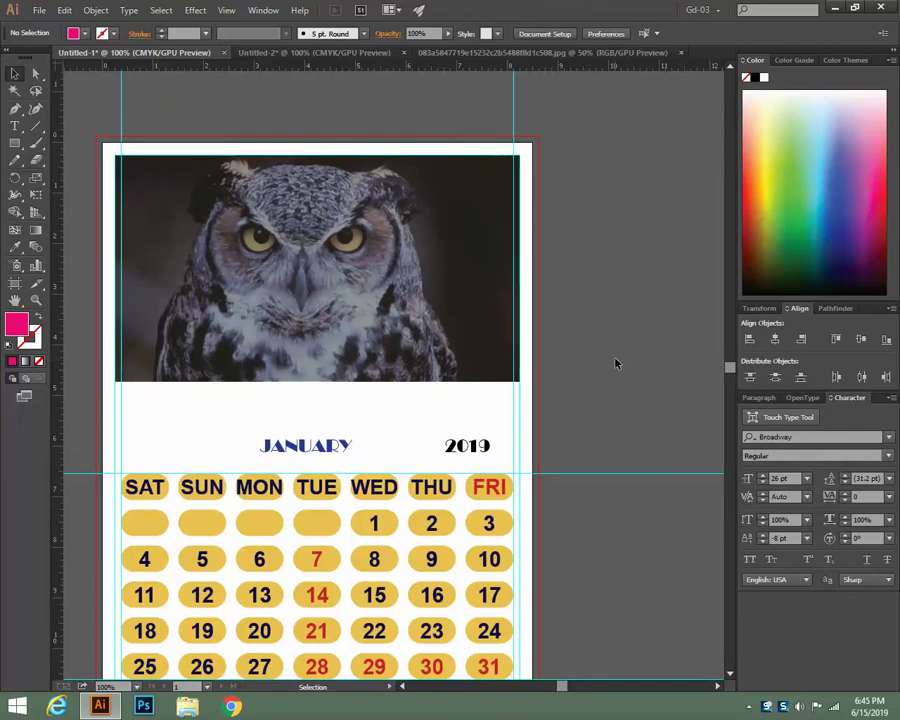
key("ctrl+plus")
left_click_drag(373, 334, 545, 474)
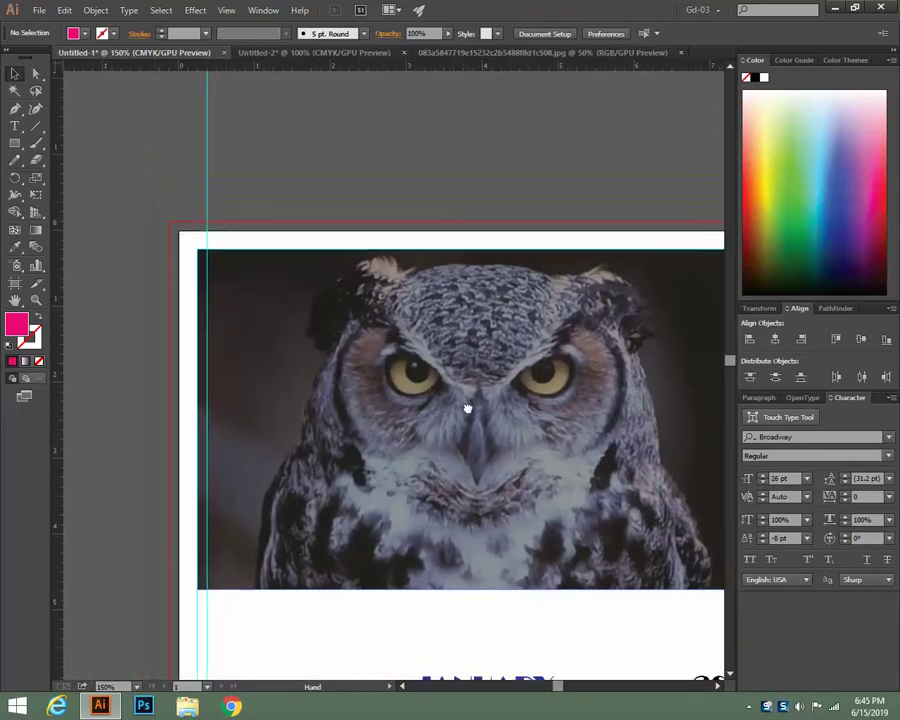
left_click_drag(430, 406, 322, 348)
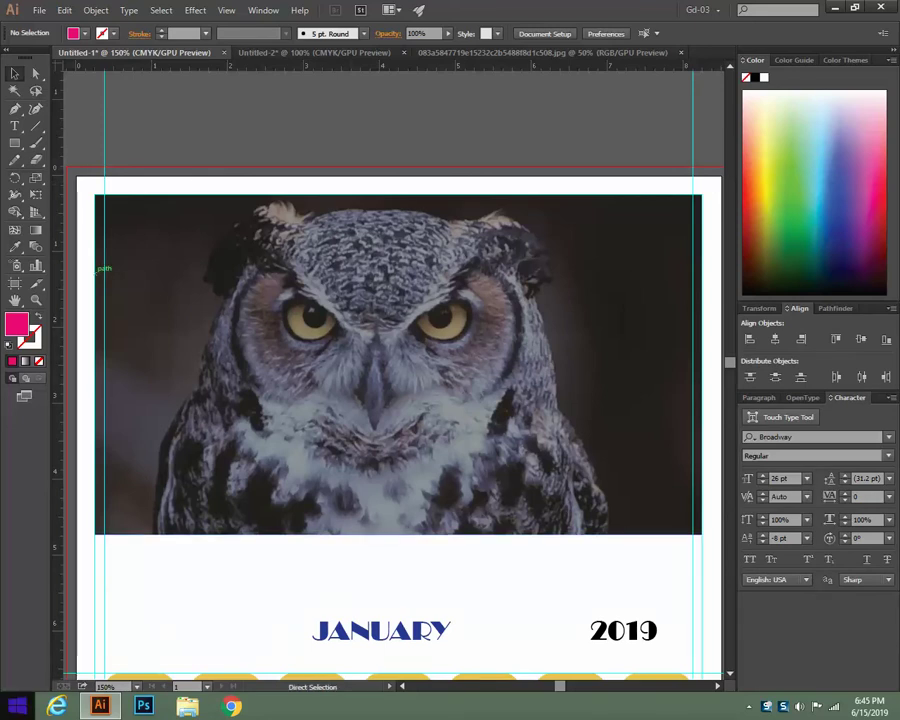
key("ctrl+plus")
key("ctrl+plus")
left_click_drag(422, 434, 530, 484)
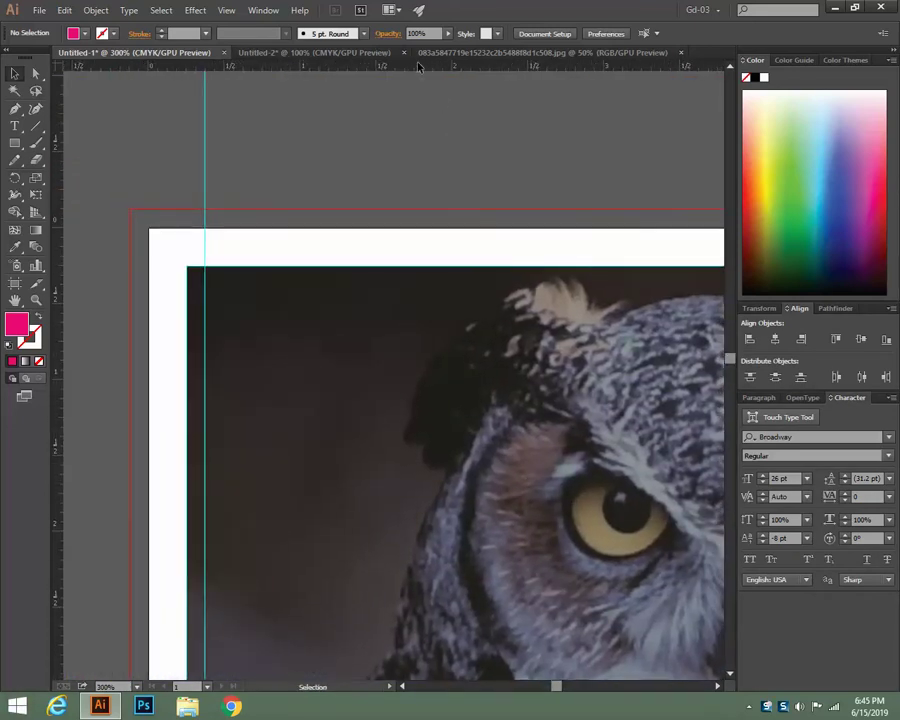
left_click_drag(422, 66, 430, 249)
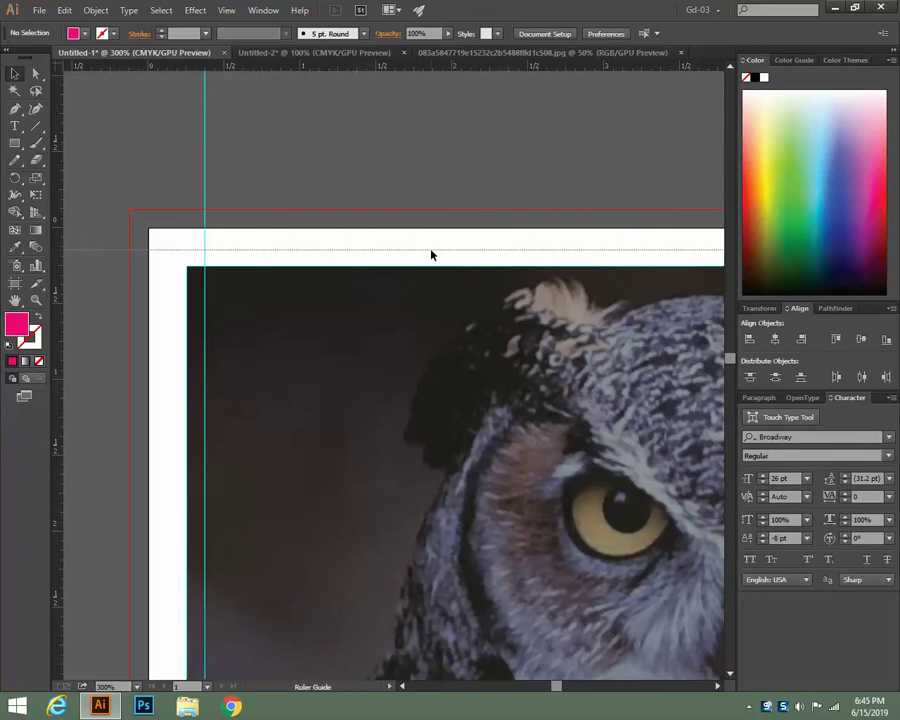
right_click(338, 145)
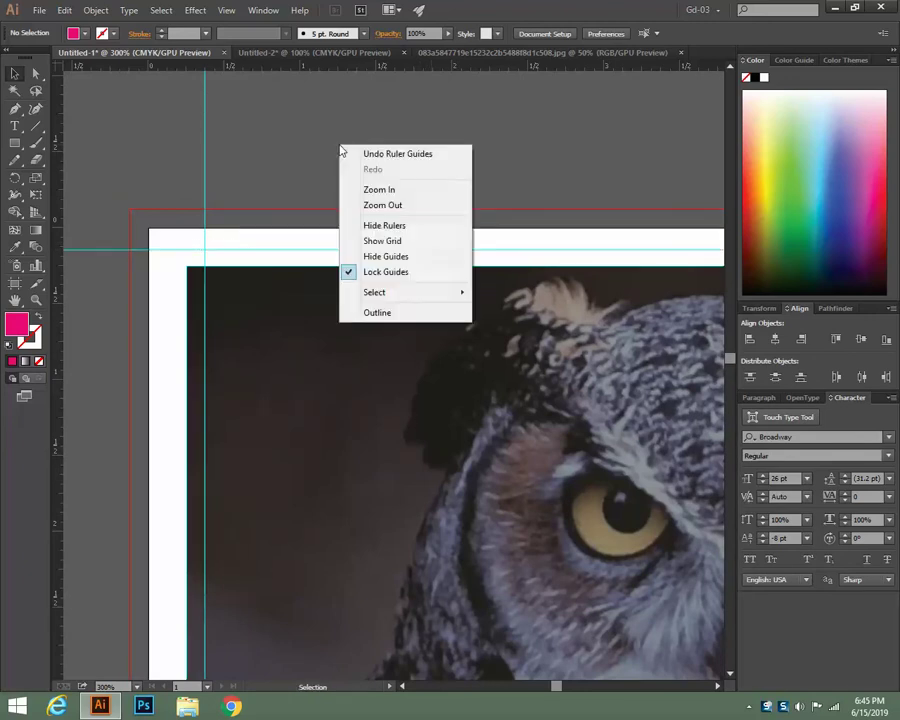
left_click(304, 147)
left_click_drag(14, 144, 56, 176)
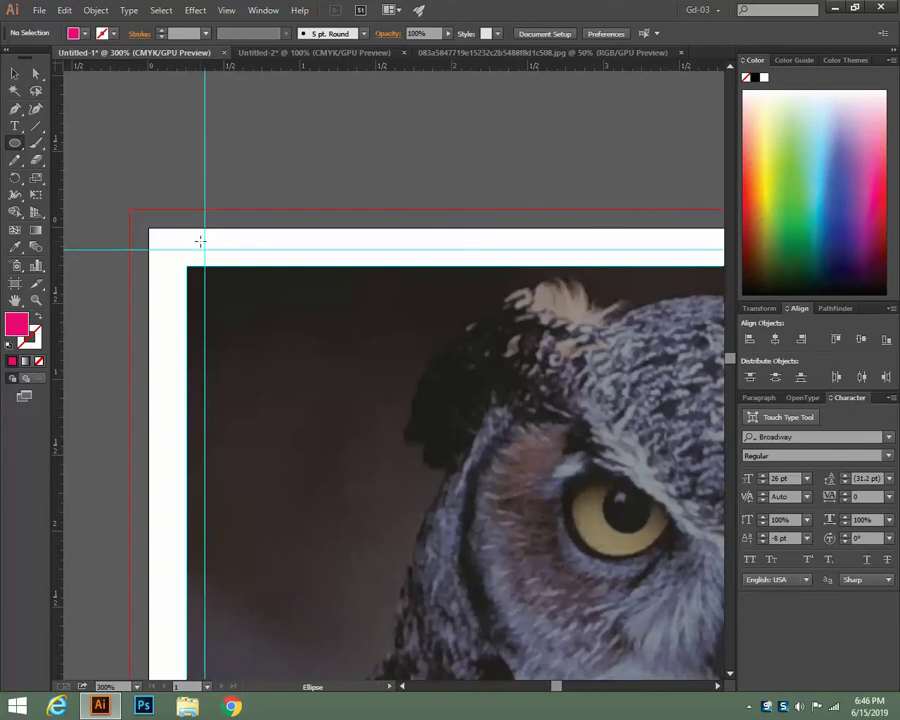
Draw a small circle where the guides cross in the top margin and adjust its size
mouse_move(200, 244)
left_mouse_down()
mouse_move(210, 252)
mouse_move(201, 241)
left_mouse_up()
left_click(16, 75)
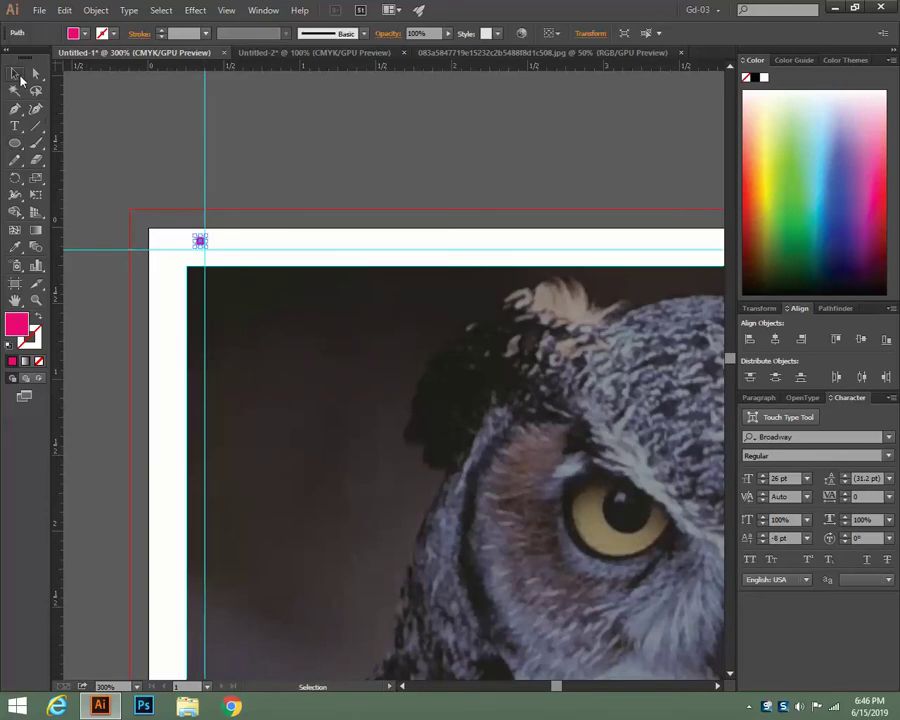
key("ctrl+equal")
key("ctrl+equal")
key("space")
left_click_drag(104, 226, 536, 446)
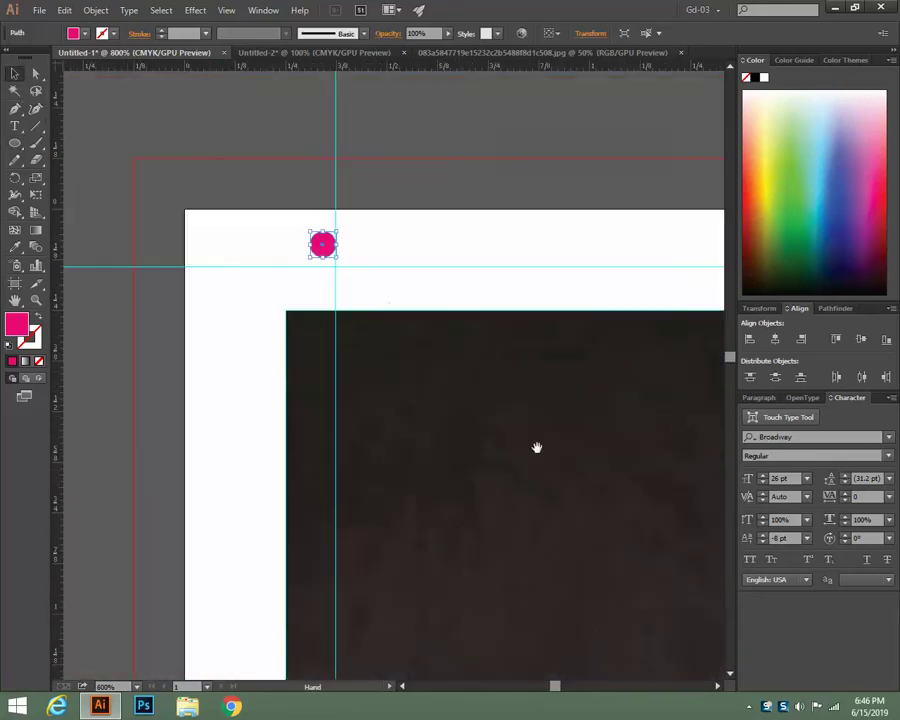
left_click_drag(433, 342, 343, 404)
right_click(413, 139)
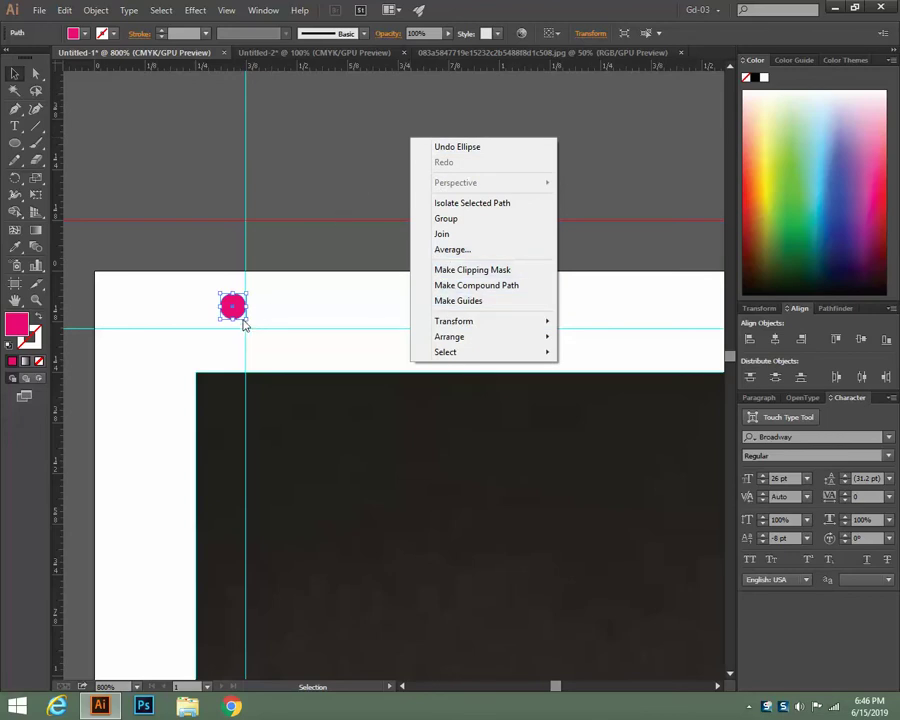
left_click(332, 161)
left_click(242, 312)
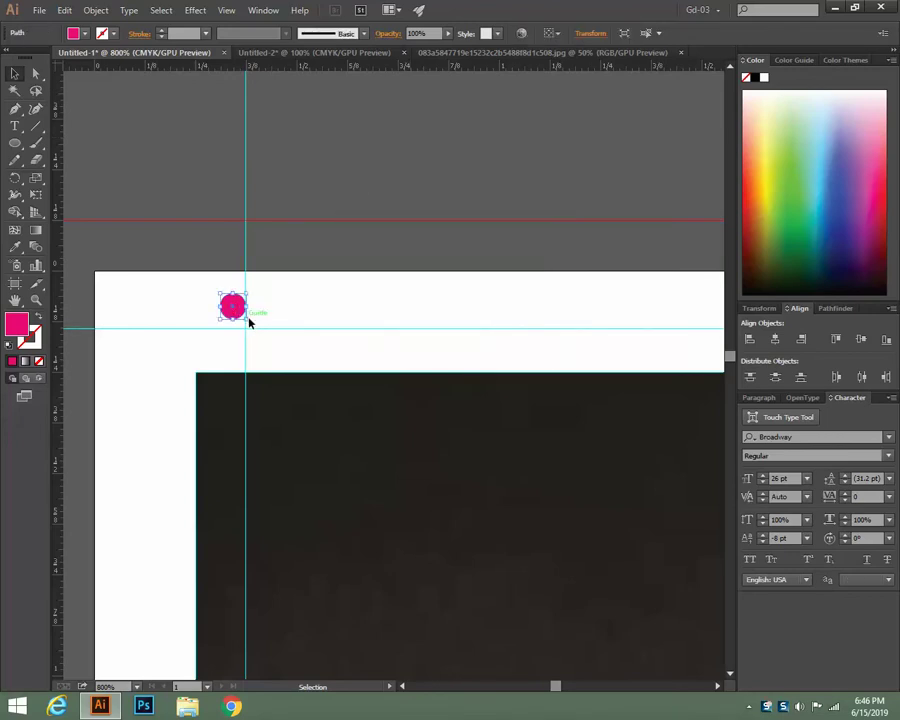
mouse_move(248, 320)
left_mouse_down()
mouse_move(244, 326)
mouse_move(255, 325)
left_mouse_up()
left_click_drag(252, 323, 225, 318)
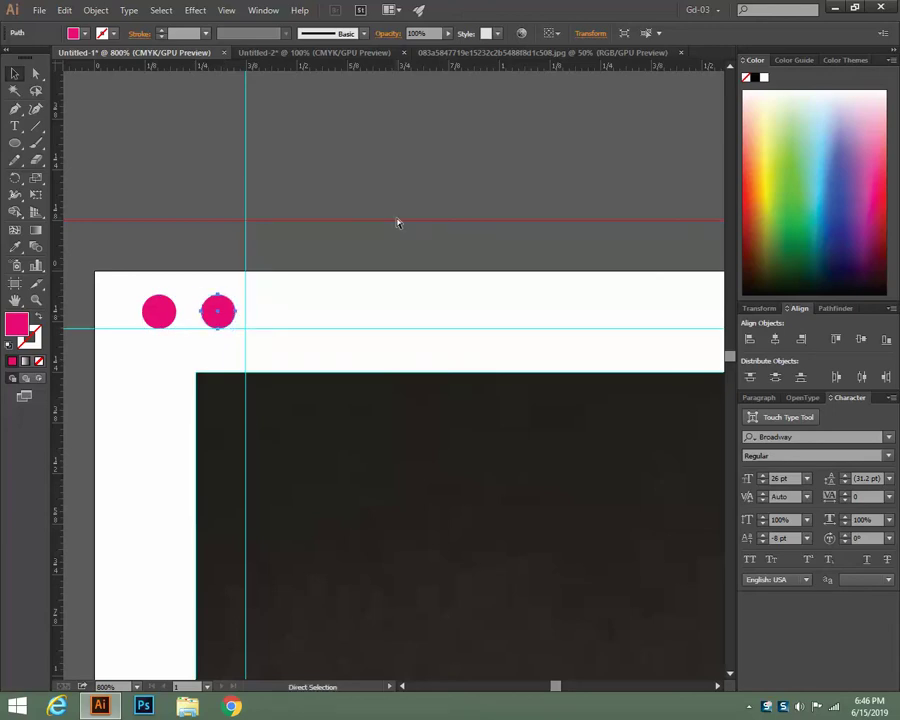
Repeat the circle copy with Ctrl+D until the row reaches the page's right edge
key("ctrl+d")
key("ctrl+d")
key("ctrl+d")
key("ctrl+d")
key("ctrl+d")
key("ctrl+d")
key("ctrl+d")
key("ctrl+d")
key("ctrl+d")
key("ctrl+d")
key("ctrl+d")
key("ctrl+d")
key("ctrl+d")
key("ctrl+d")
key("ctrl+d")
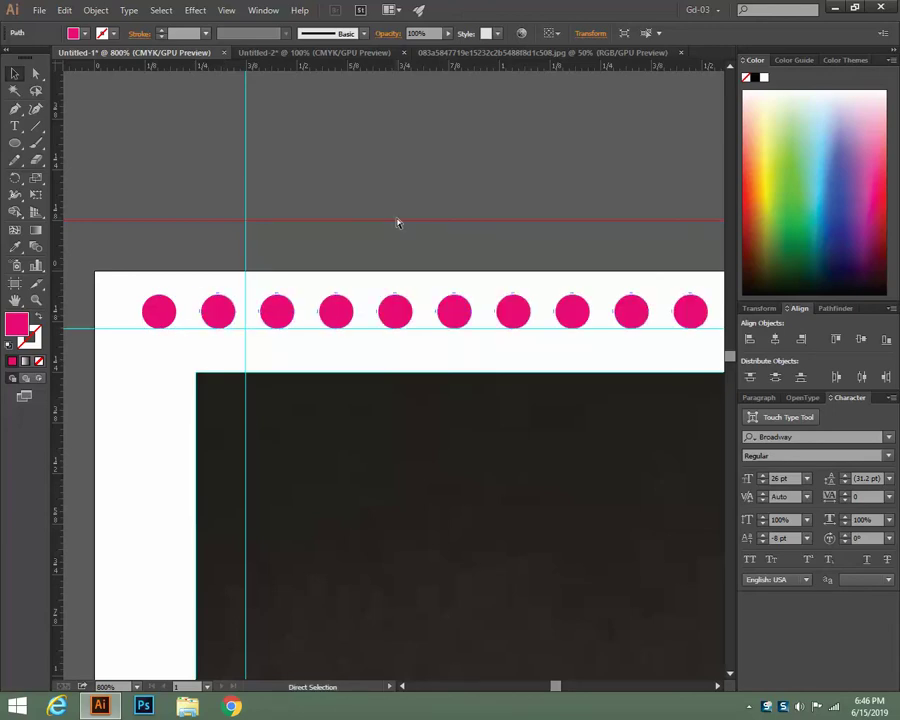
key("ctrl+minus")
key("ctrl+minus")
key("ctrl+minus")
key("ctrl+minus")
key("ctrl+minus")
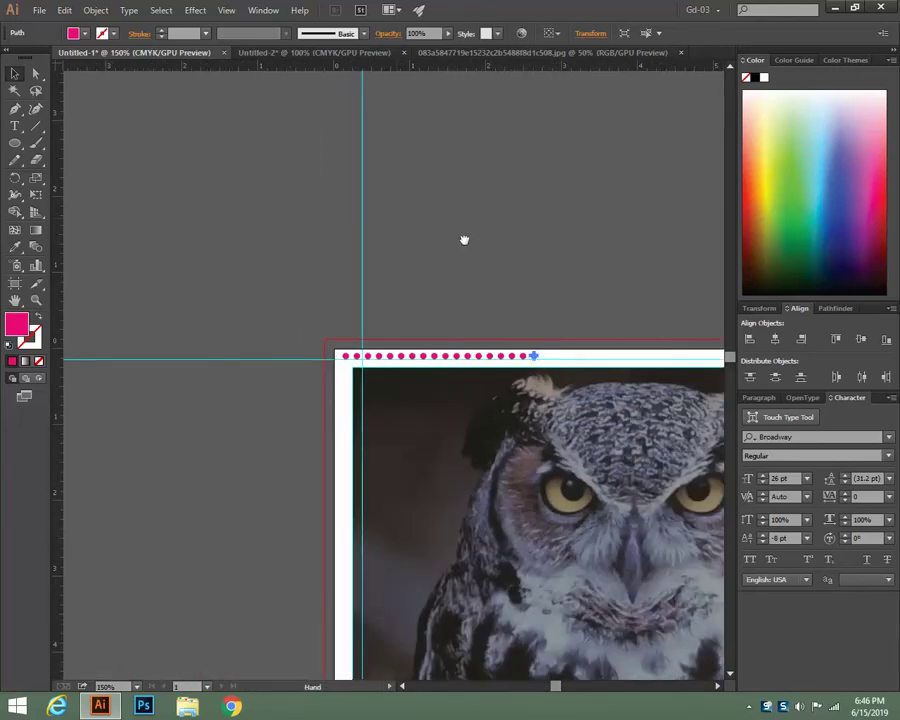
left_click_drag(464, 239, 251, 193)
key("ctrl+d")
key("ctrl+d")
key("ctrl+d")
key("ctrl+d")
key("ctrl+d")
key("ctrl+d")
key("ctrl+d")
key("ctrl+d")
key("ctrl+d")
key("ctrl+d")
key("ctrl+d")
key("ctrl+d")
key("ctrl+d")
key("ctrl+d")
key("ctrl+d")
key("ctrl+d")
key("ctrl+d")
key("ctrl+d")
key("ctrl+d")
key("ctrl+d")
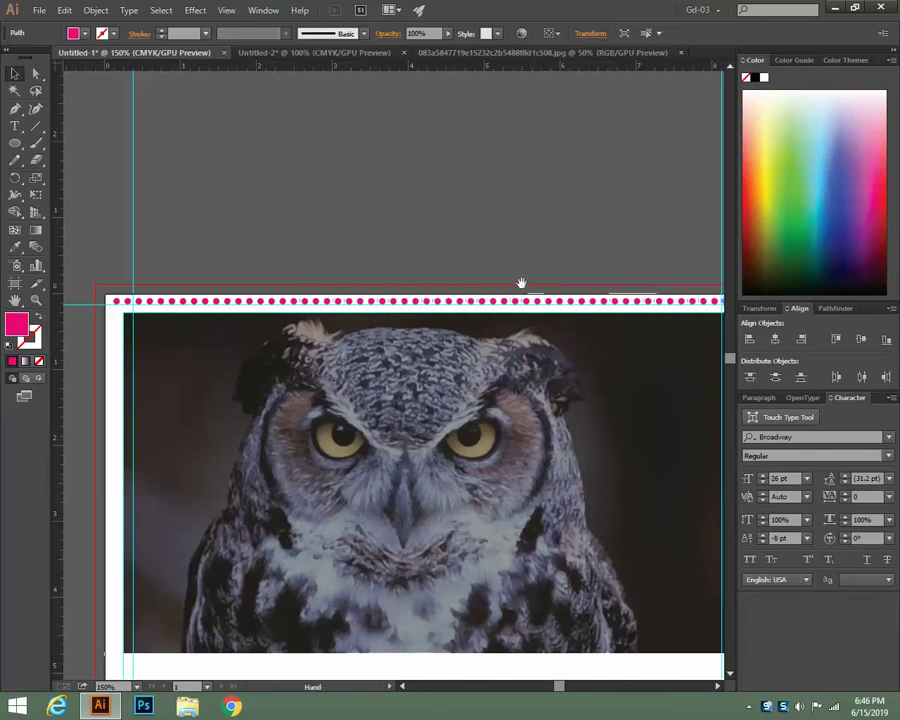
left_click_drag(520, 280, 386, 264)
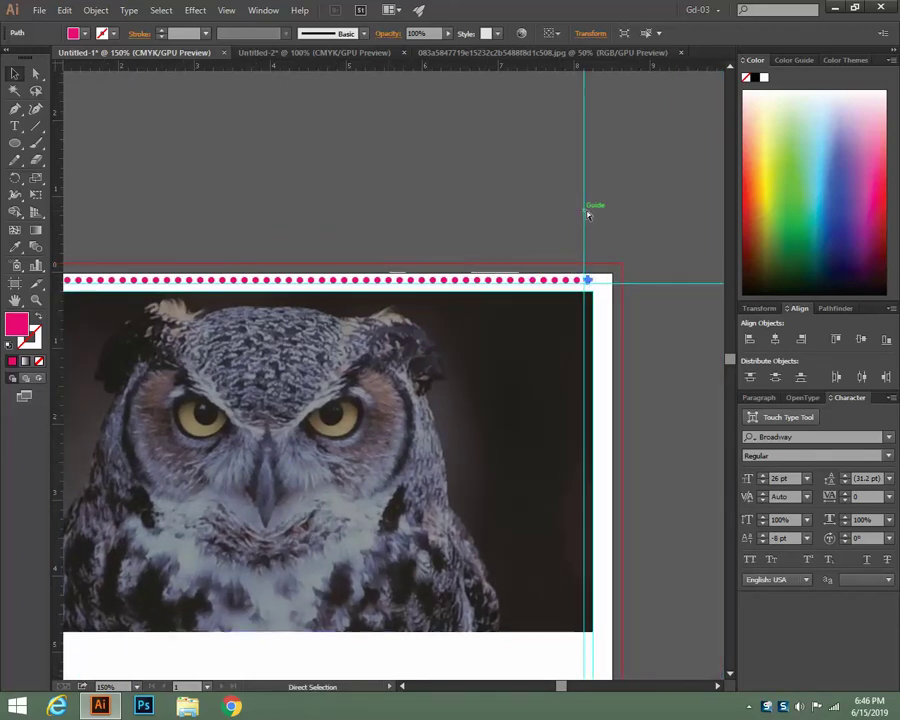
scroll(233, 245, "left", 4)
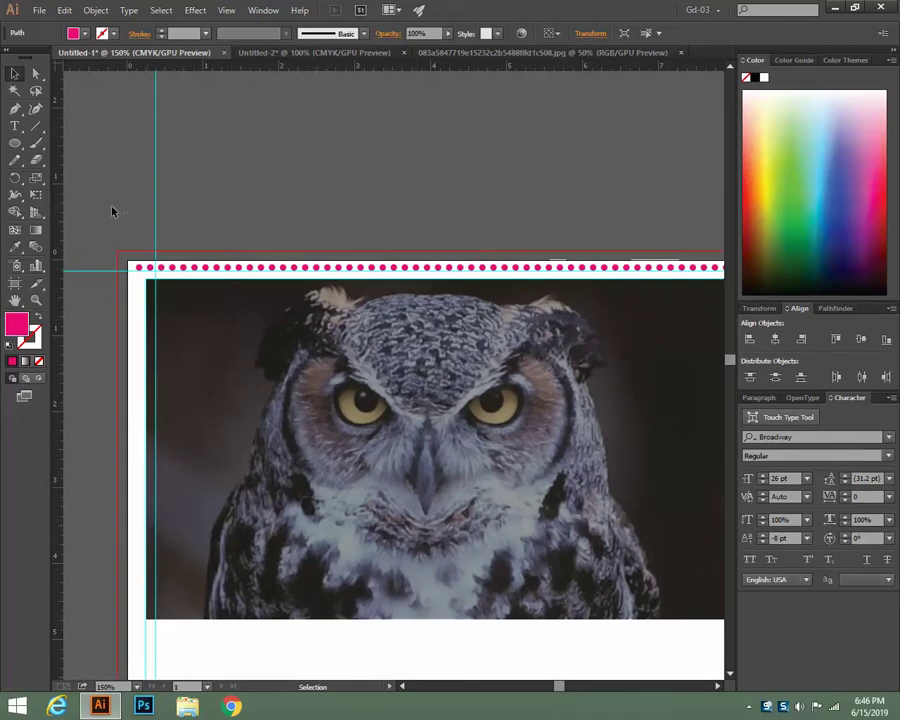
scroll(690, 265, "right", 3)
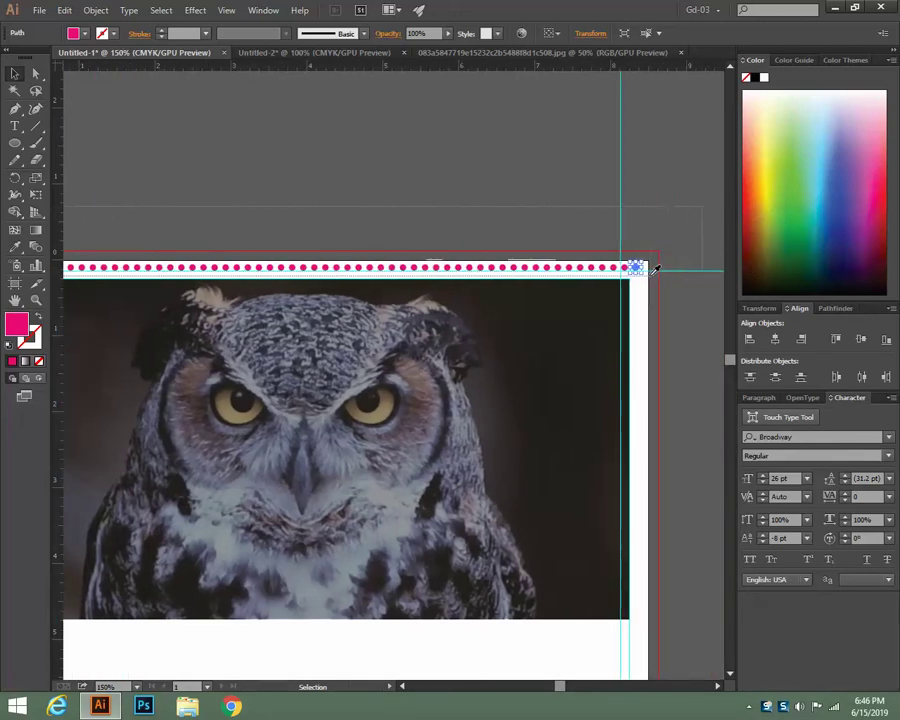
Fill the whole row of circles with dark grey #424142
left_click(644, 266)
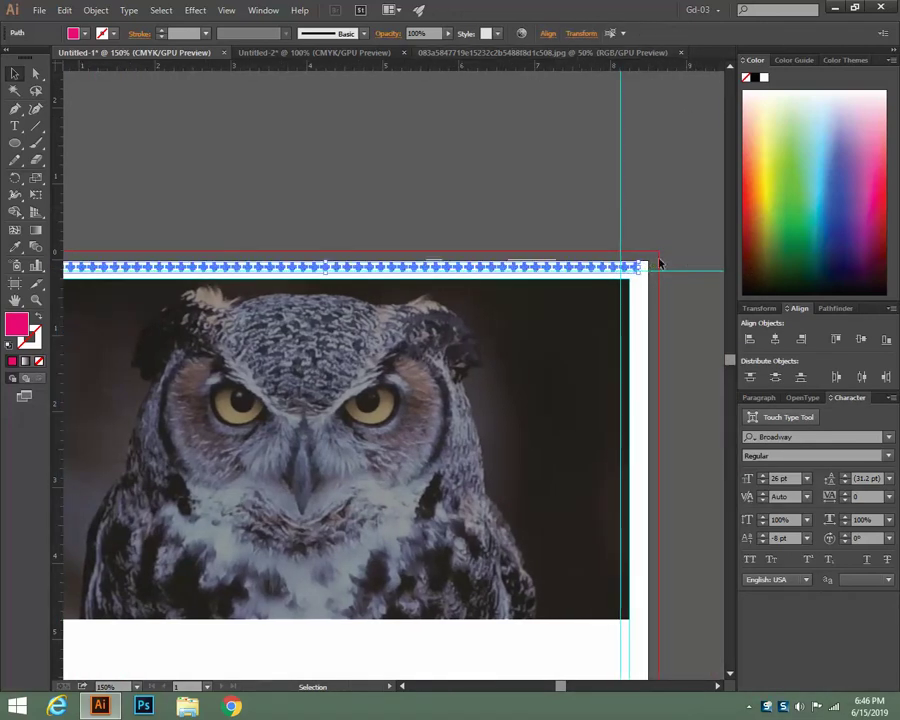
left_click(764, 79)
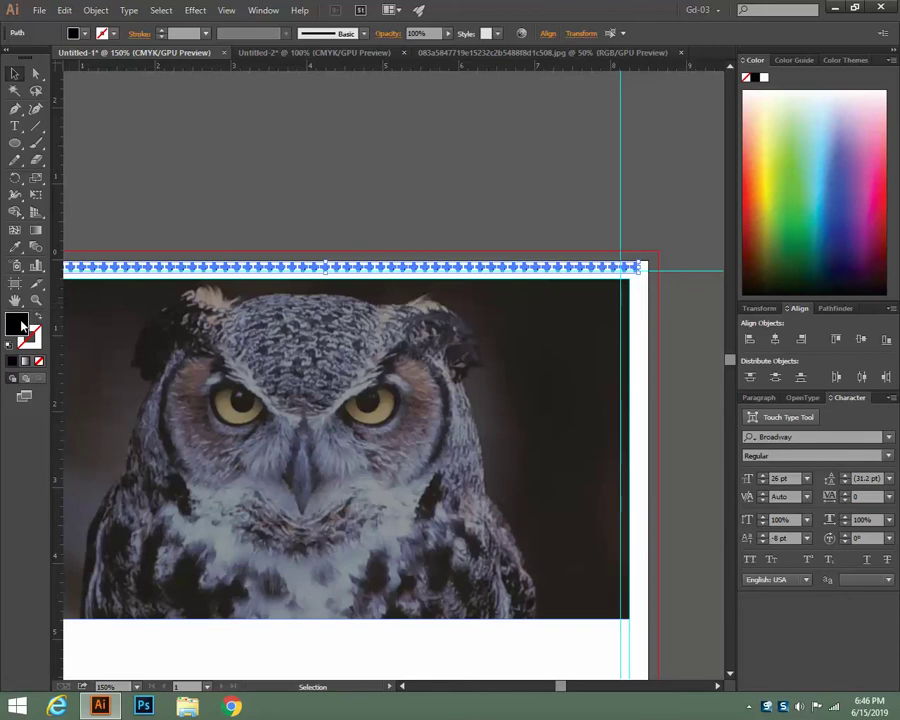
double_click(15, 325)
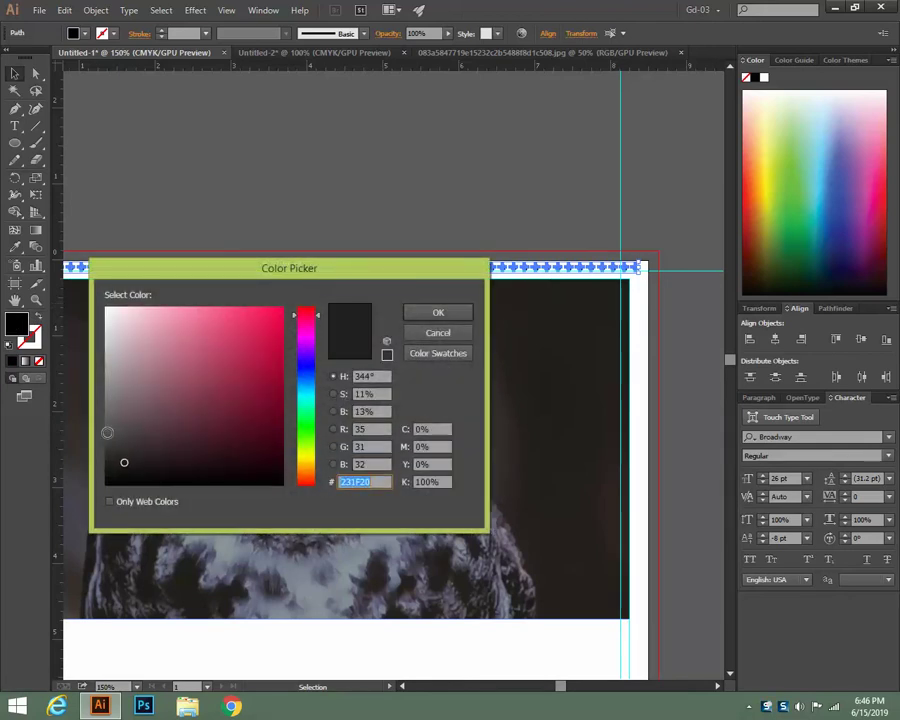
left_click(106, 439)
left_click(436, 312)
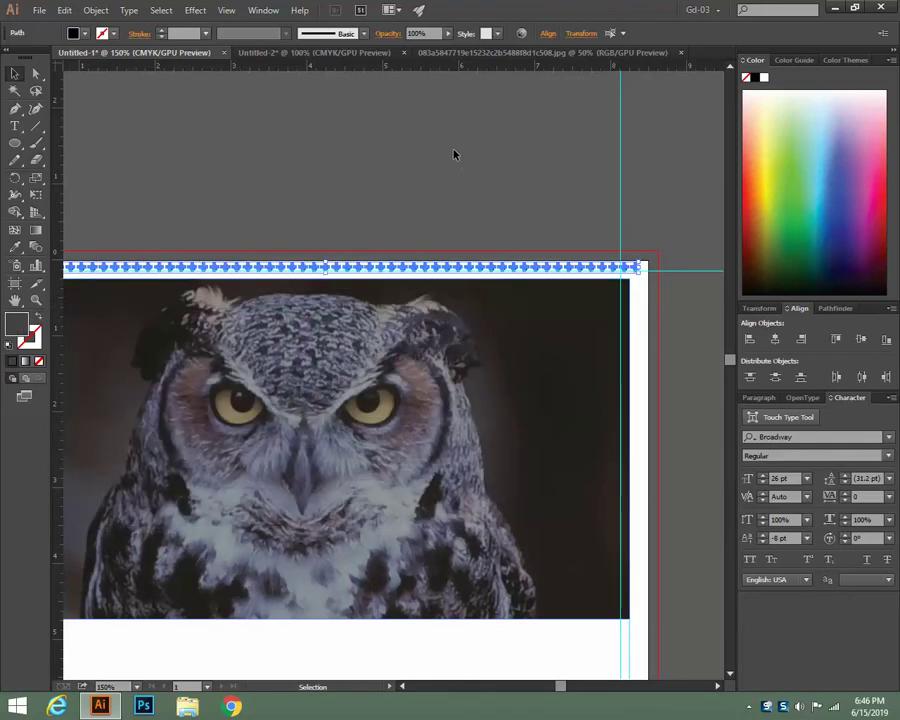
Draw a thin upright ellipse rising above the first circle
key("space")
left_click_drag(265, 328, 480, 408)
key("ctrl+plus")
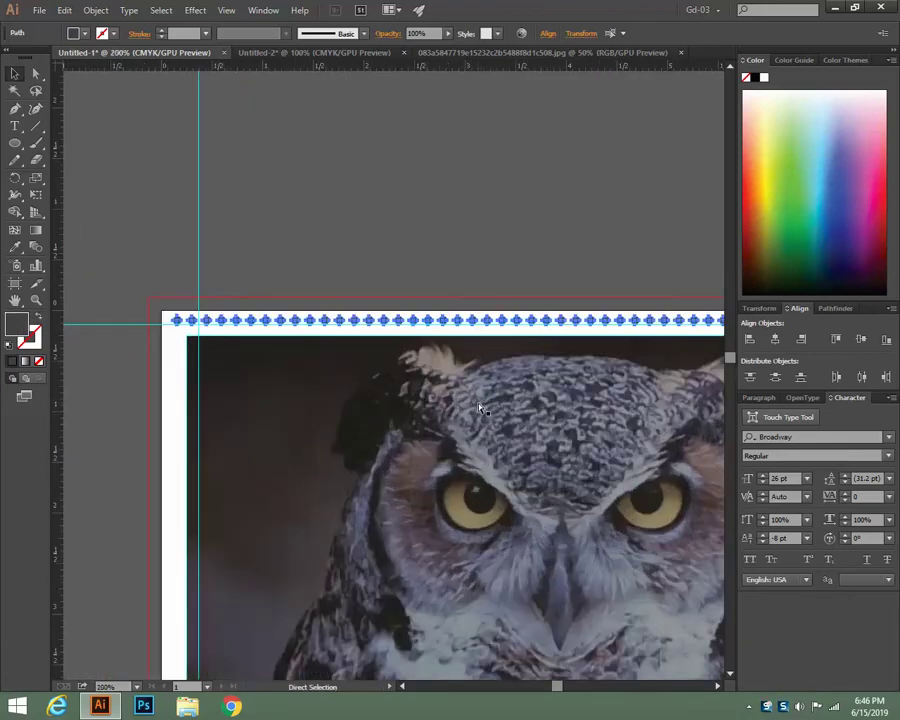
key("ctrl+plus")
key("ctrl+plus")
key("ctrl+plus")
key("space")
left_click_drag(326, 400, 464, 489)
left_click_drag(15, 143, 67, 177)
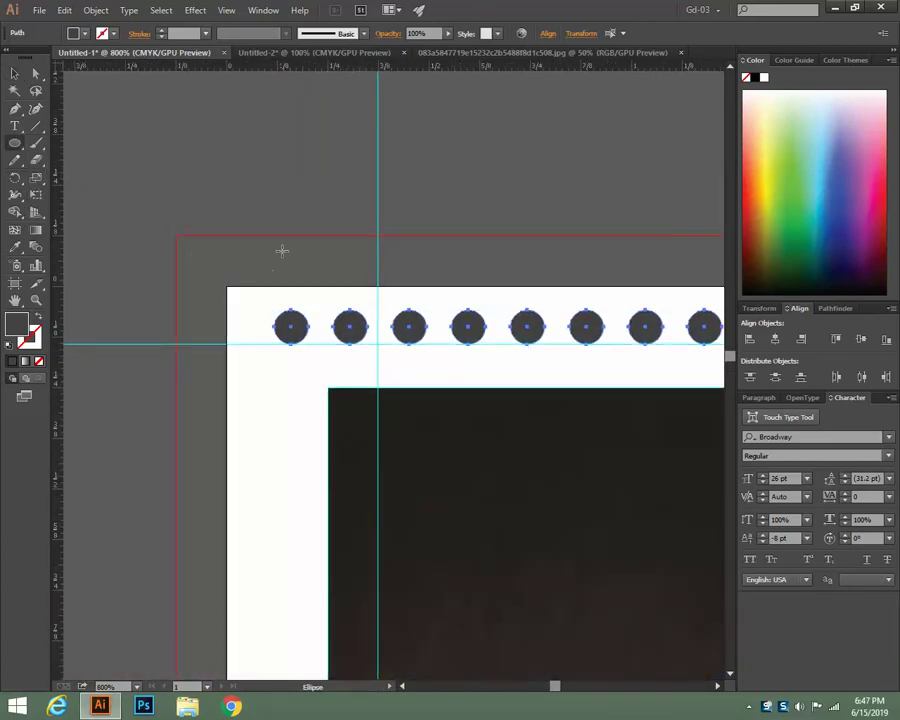
left_click_drag(283, 239, 299, 328)
Make the ellipse an orange 0.75 pt outline with no fill
left_click(36, 316)
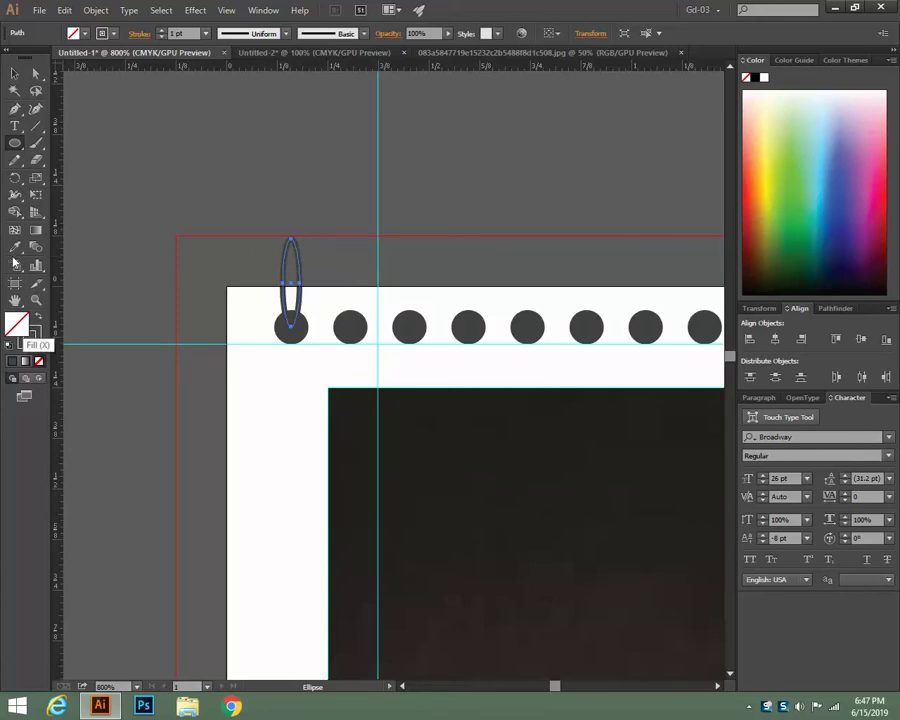
key("i")
left_click(287, 407)
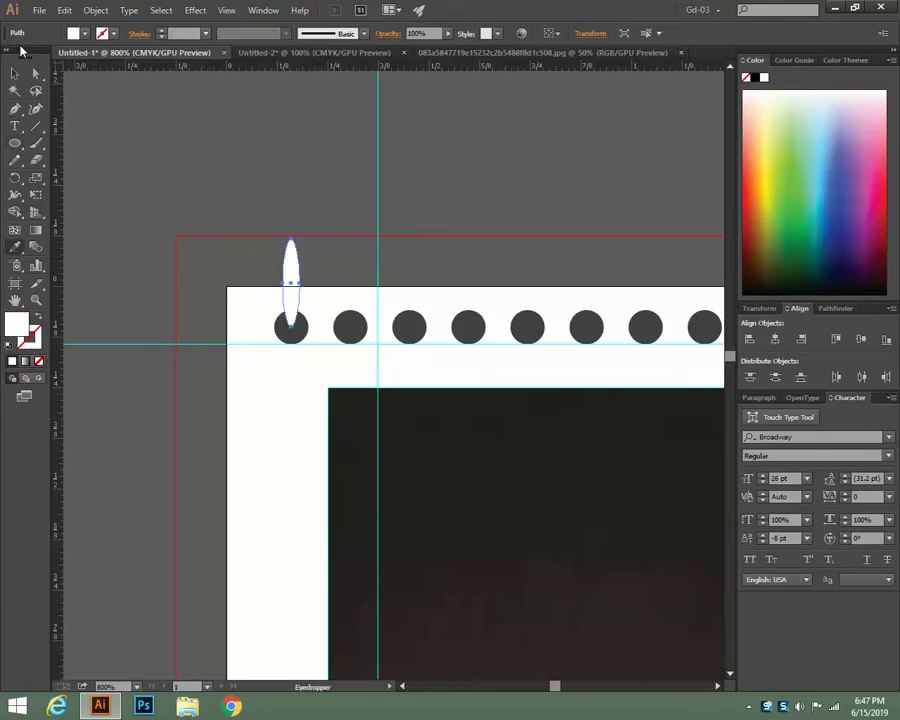
left_click(14, 73)
left_click(37, 318)
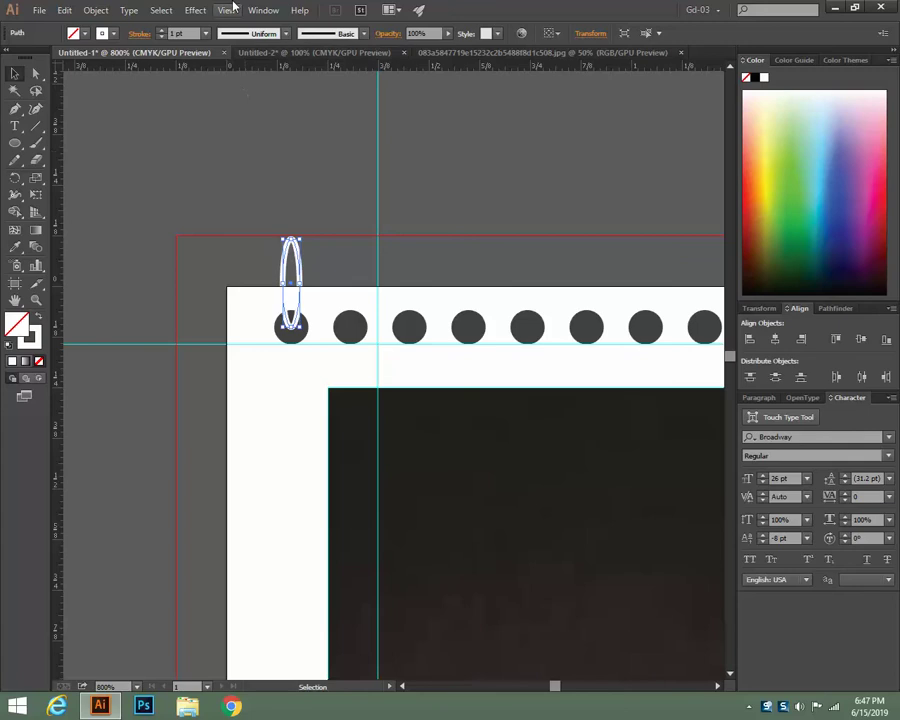
left_click(206, 34)
left_click(214, 79)
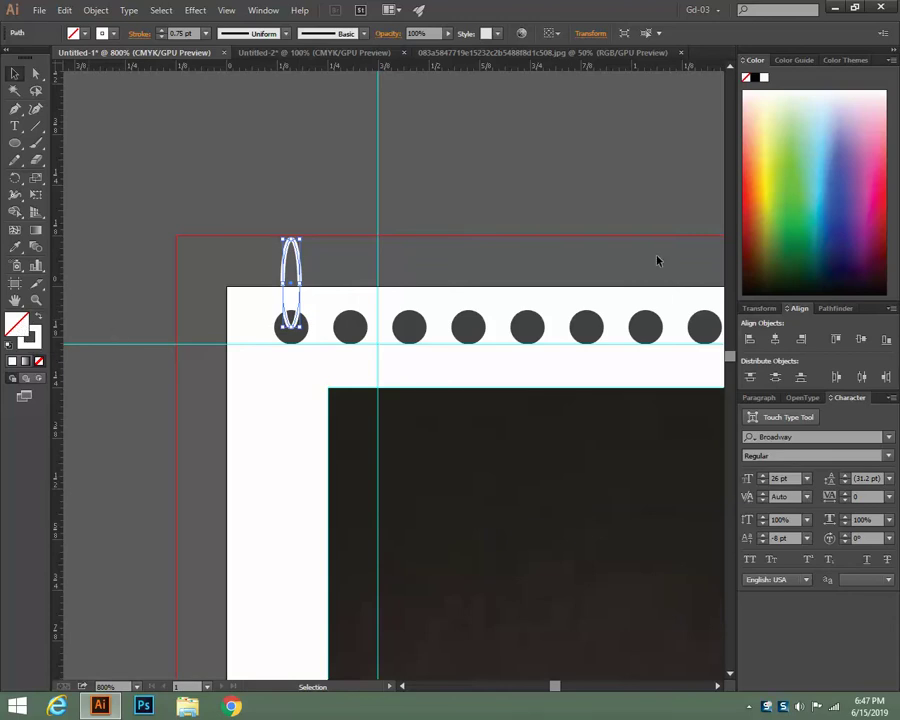
left_click(755, 155)
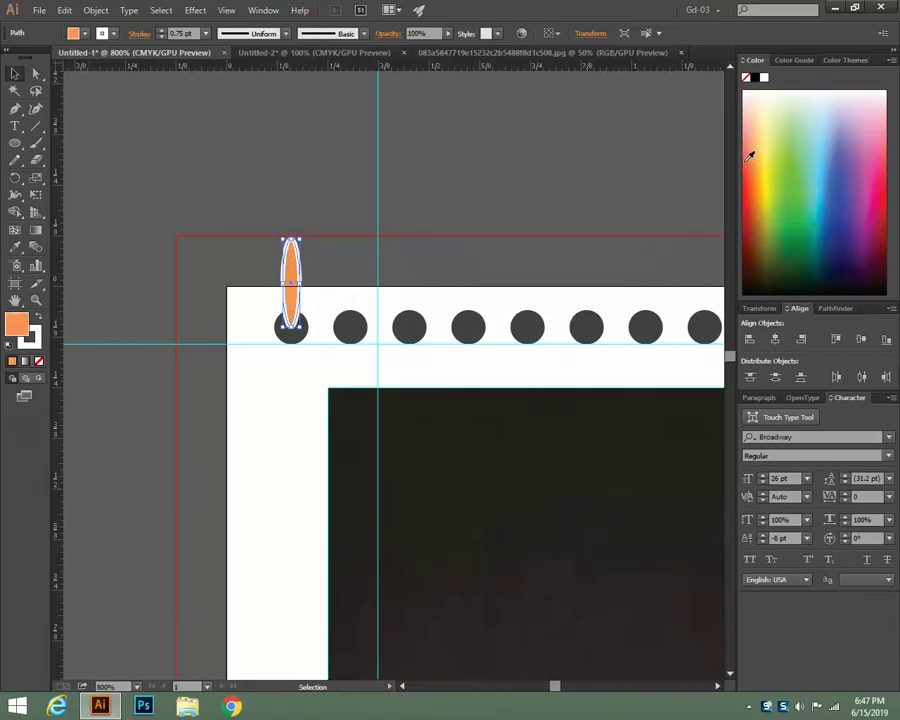
left_click(39, 317)
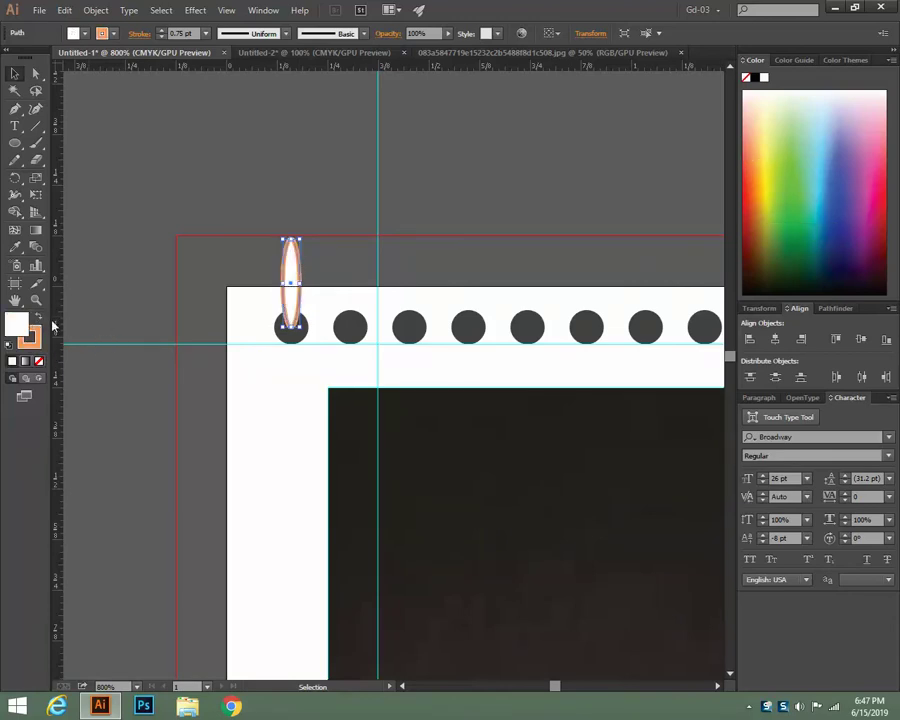
key("slash")
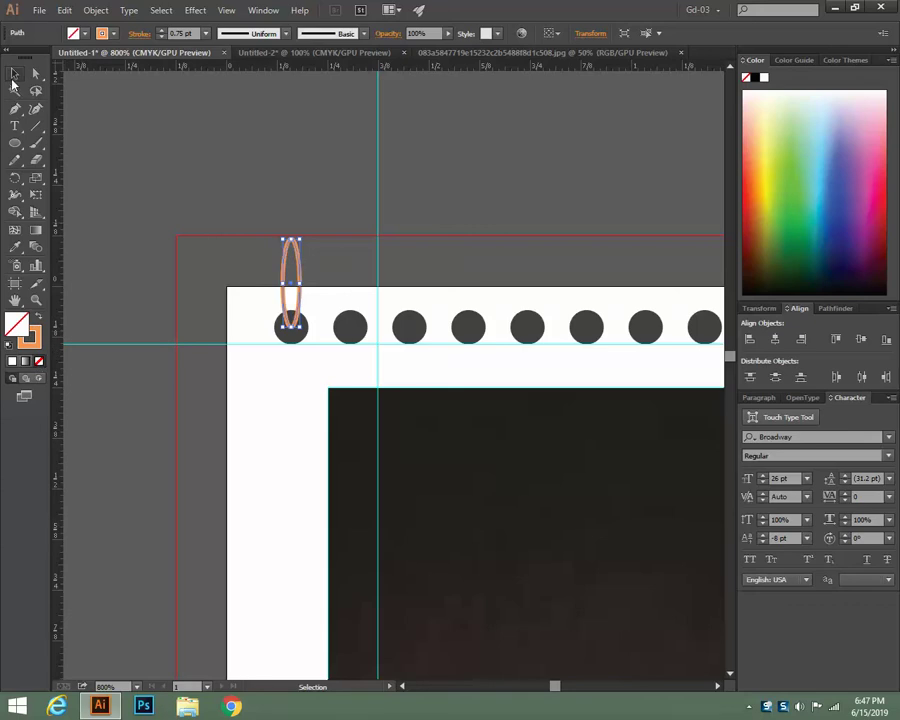
Copy the ring onto the second hole and repeat it across all holes with Ctrl+D
left_click(14, 74)
left_click_drag(300, 303, 363, 300)
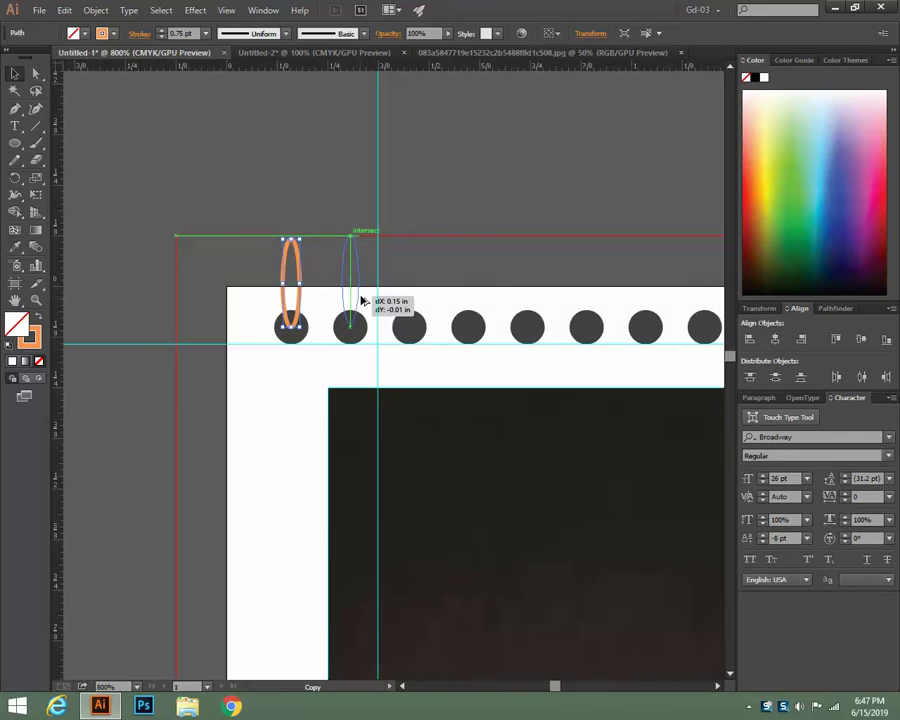
left_click_drag(362, 300, 361, 303)
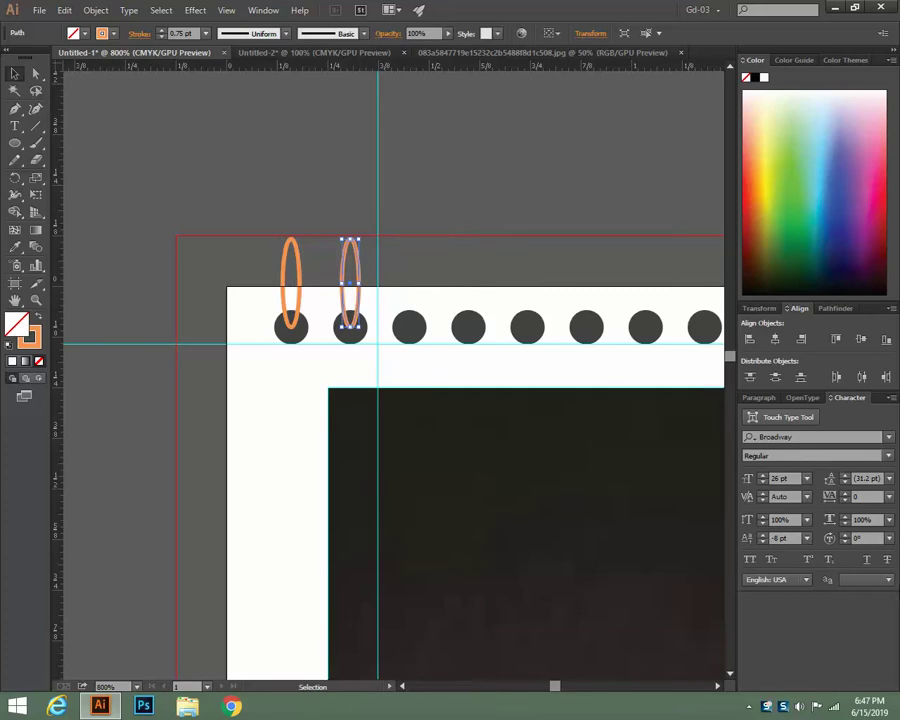
key("ctrl+d")
key("ctrl+d")
key("ctrl+d")
key("ctrl+d")
key("ctrl+d")
key("ctrl+d")
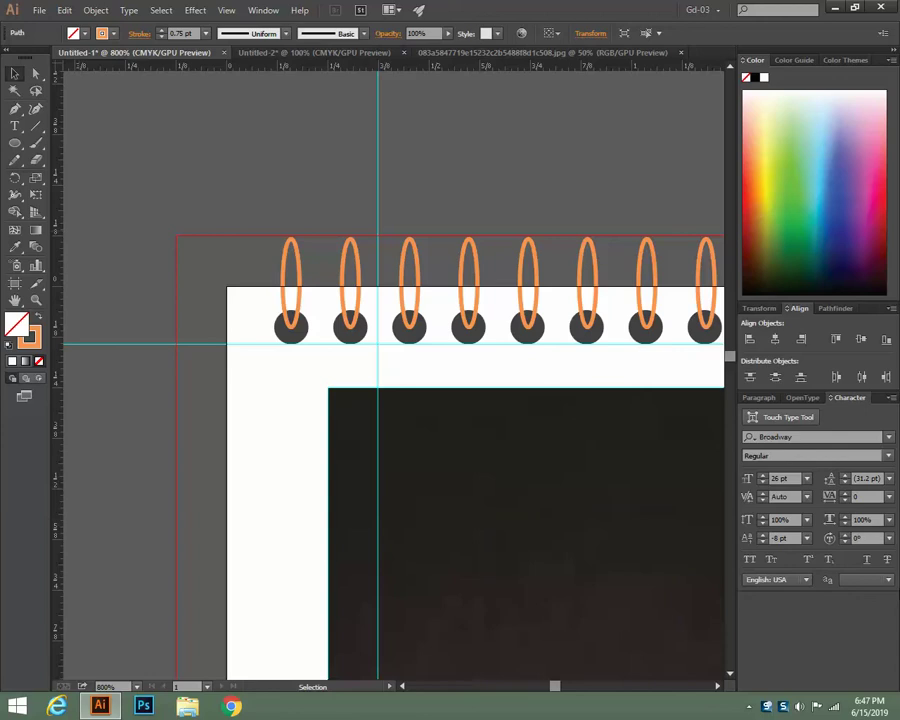
key("ctrl+1")
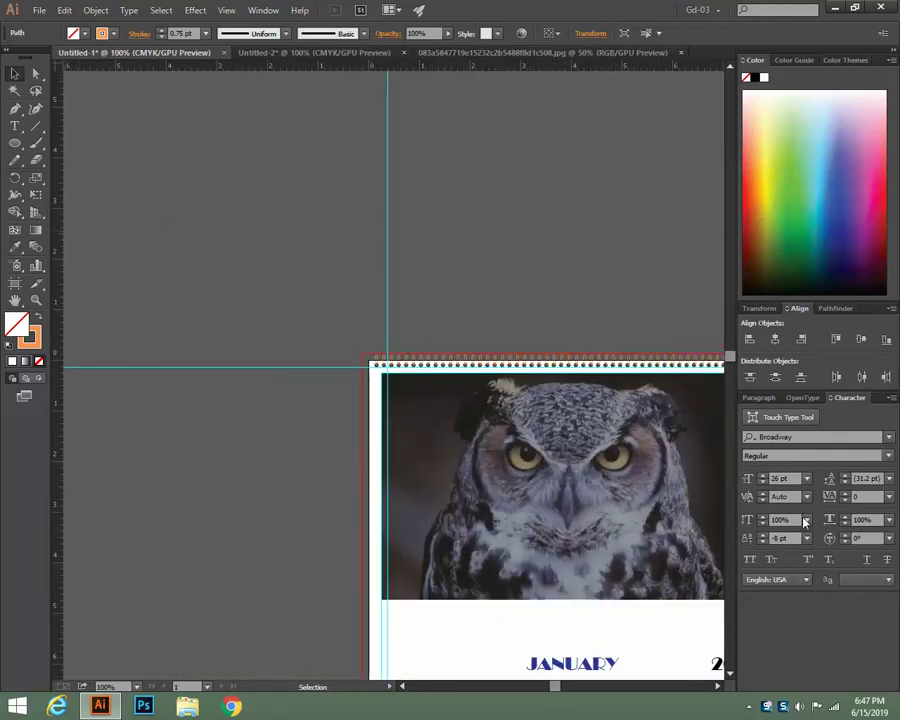
left_click_drag(526, 269, 181, 198)
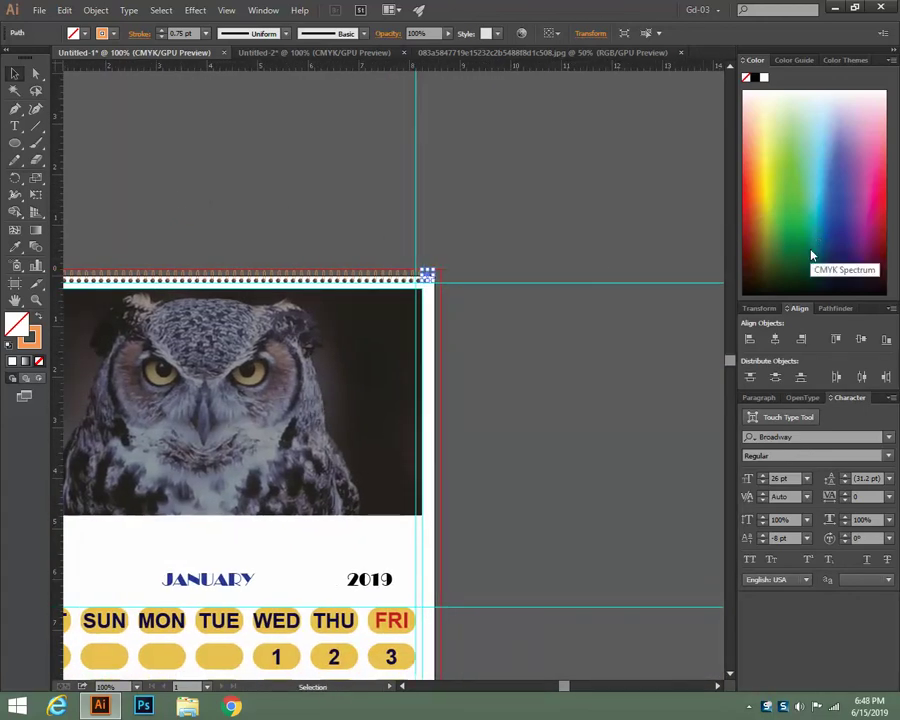
Deselect and fit the full January page in view with Ctrl+0, then return to Illustrator
left_click(560, 230)
key("ctrl+minus")
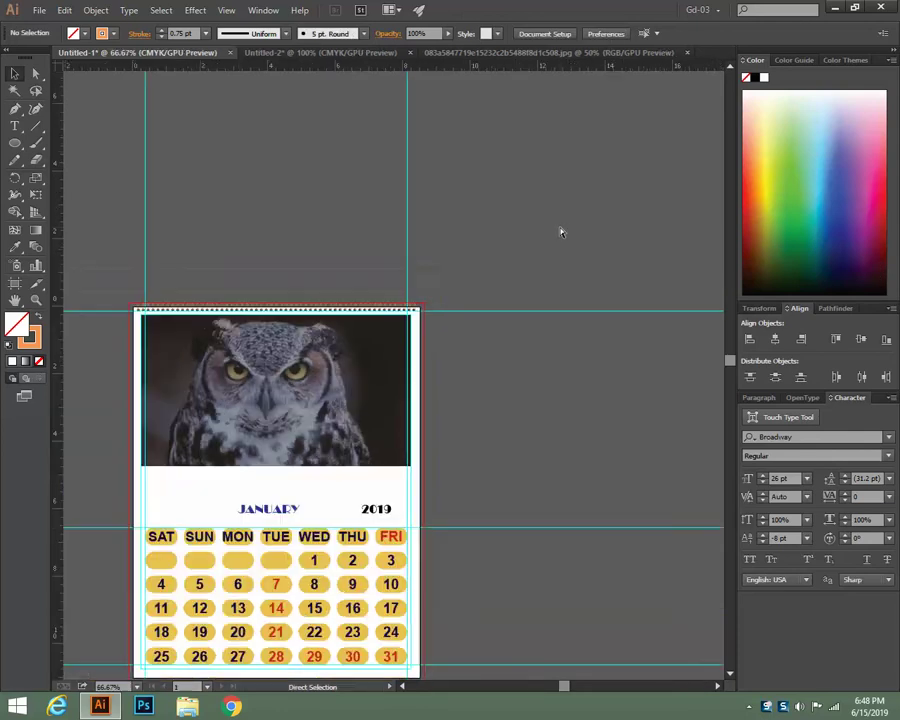
key("ctrl+0")
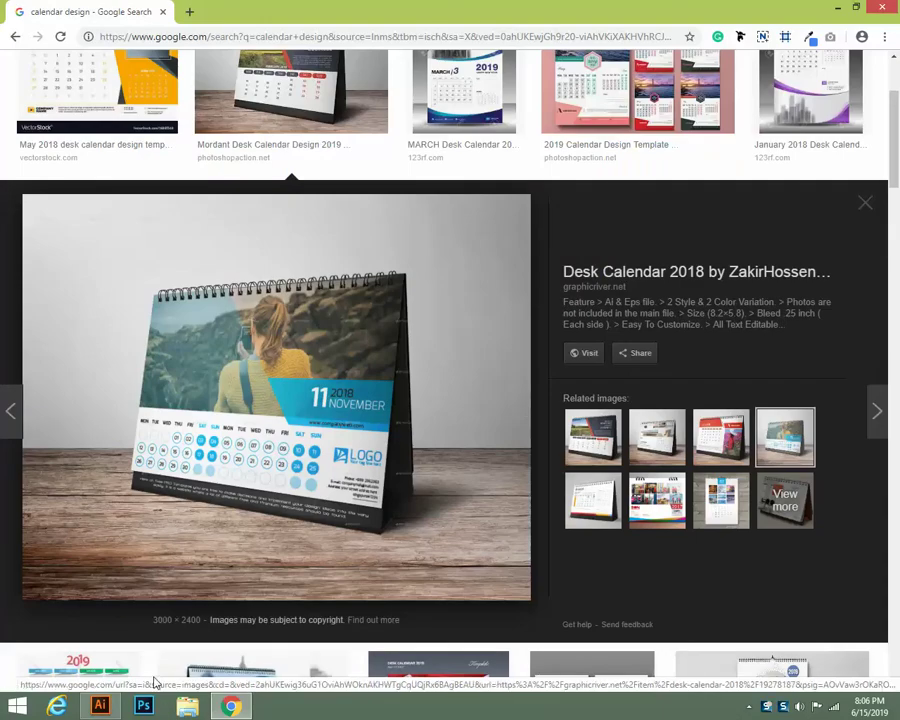
left_click(100, 707)
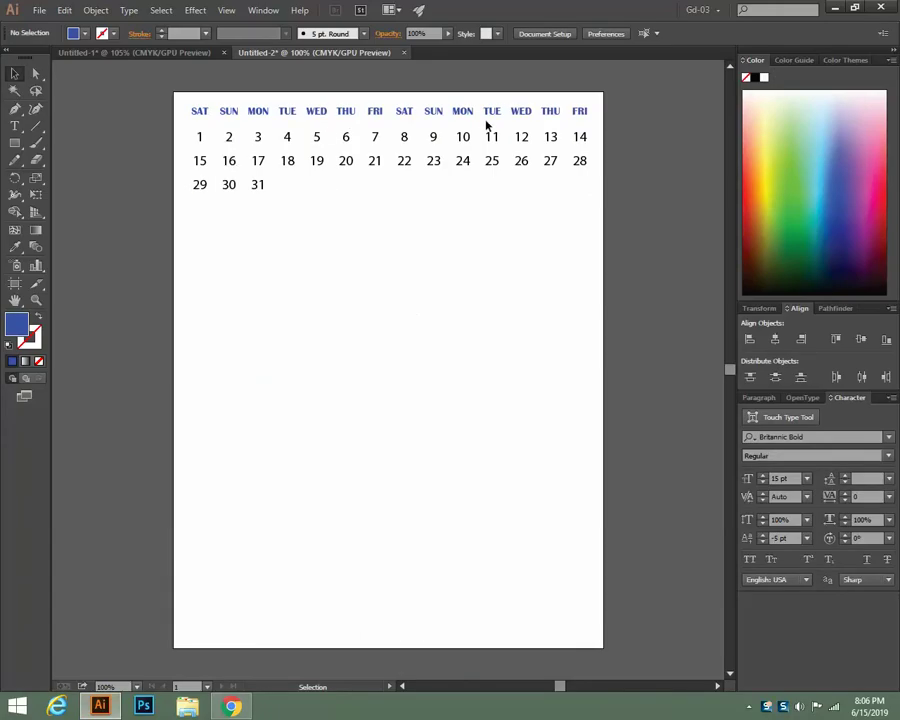
left_click(378, 140)
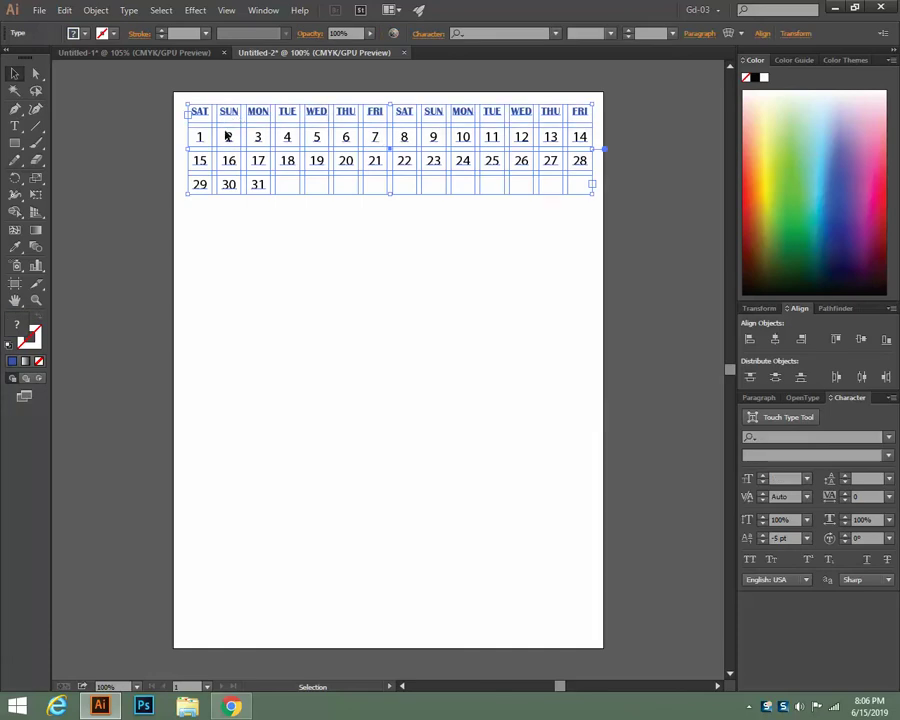
left_click(128, 11)
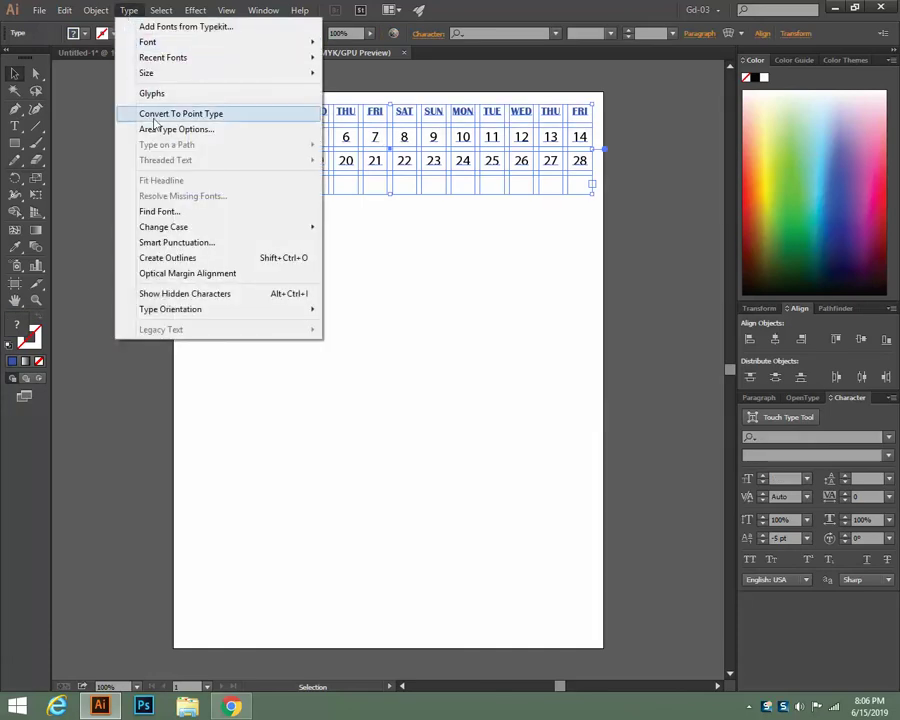
left_click(192, 129)
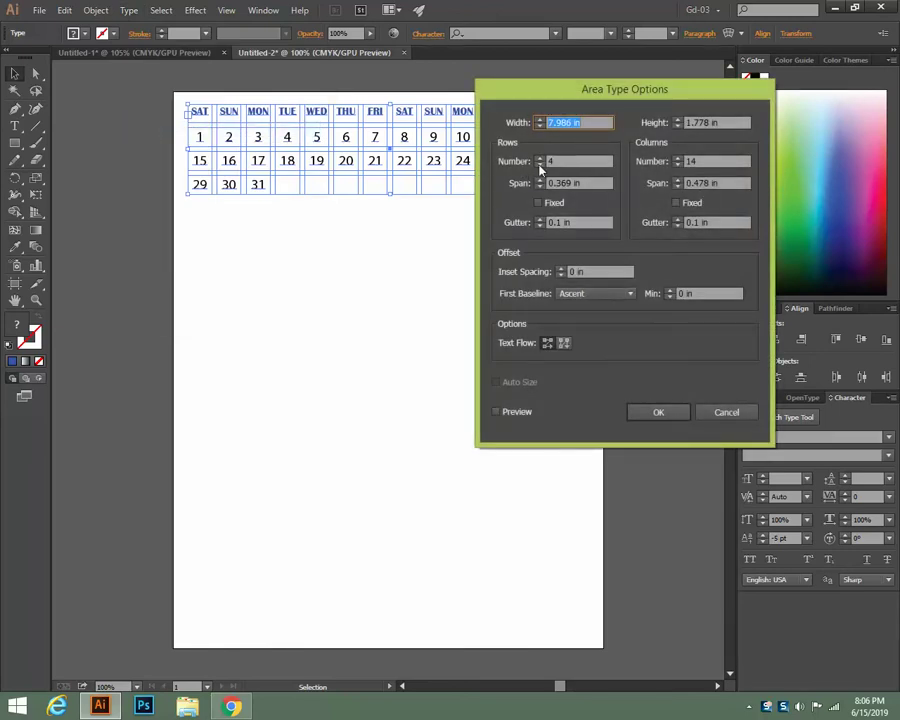
left_click_drag(625, 89, 743, 88)
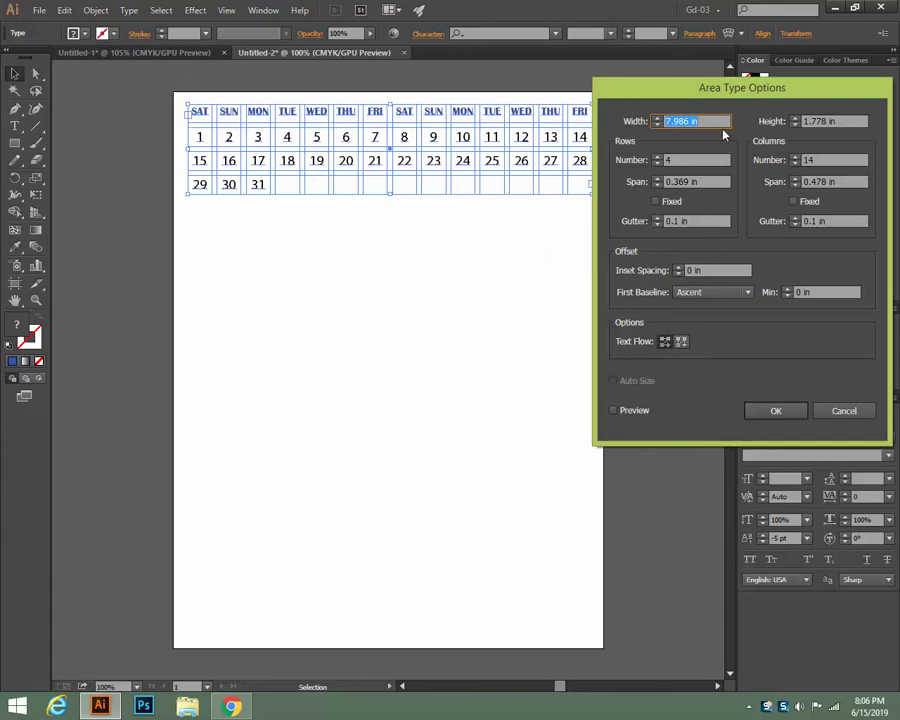
left_click(844, 410)
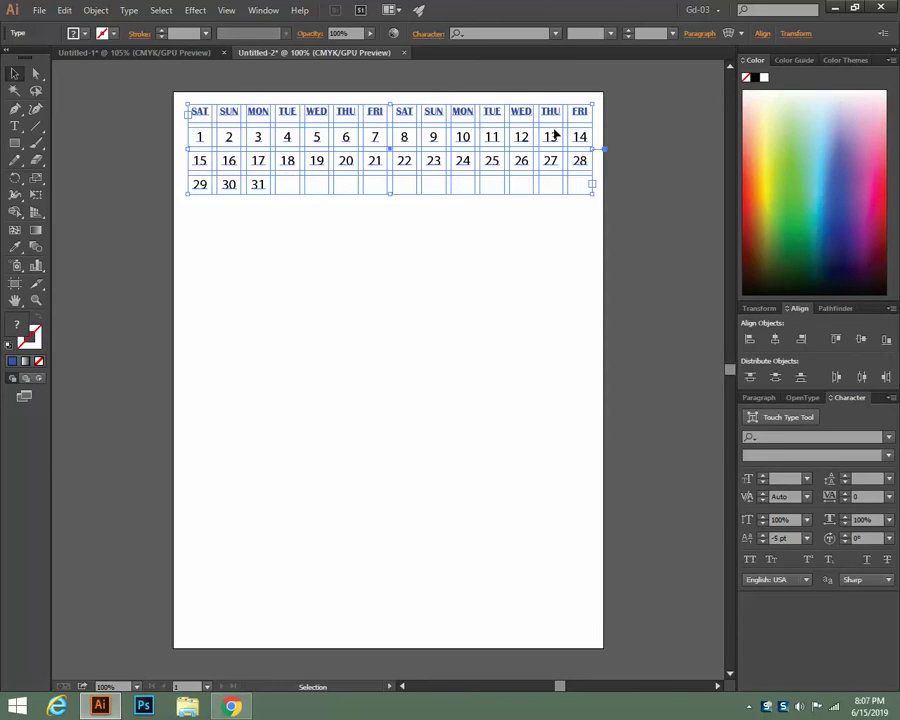
left_click(312, 252)
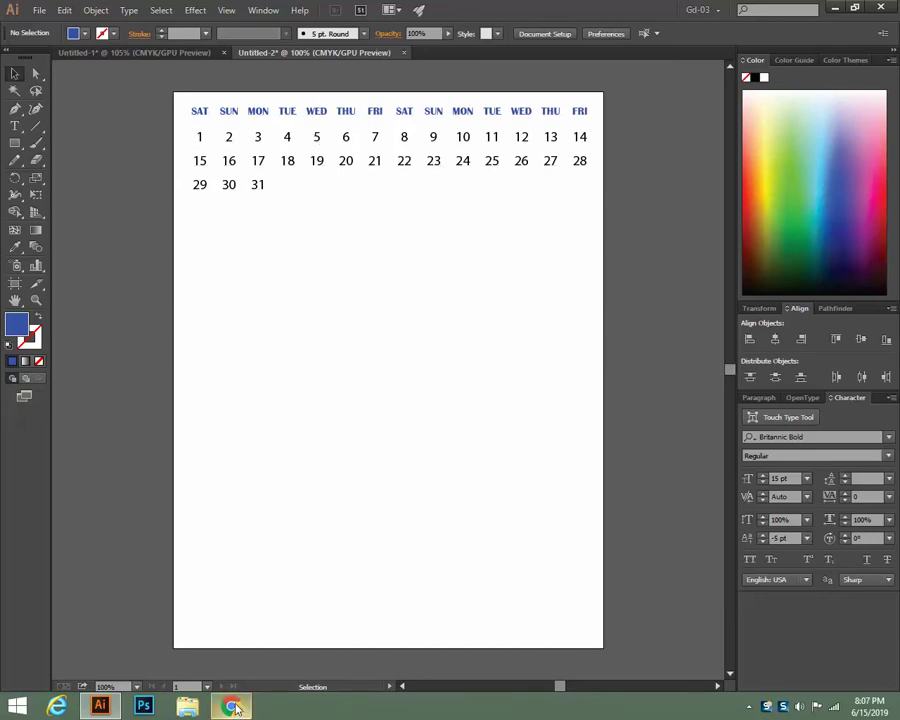
key("alt+Tab")
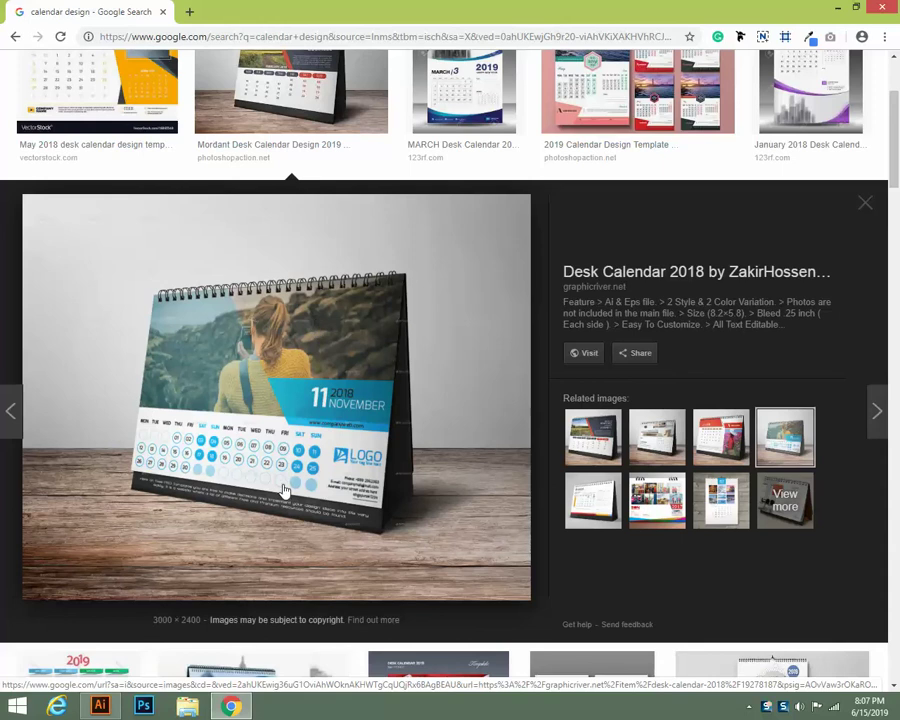
scroll(483, 445, "up", 2)
scroll(483, 445, "down", 4)
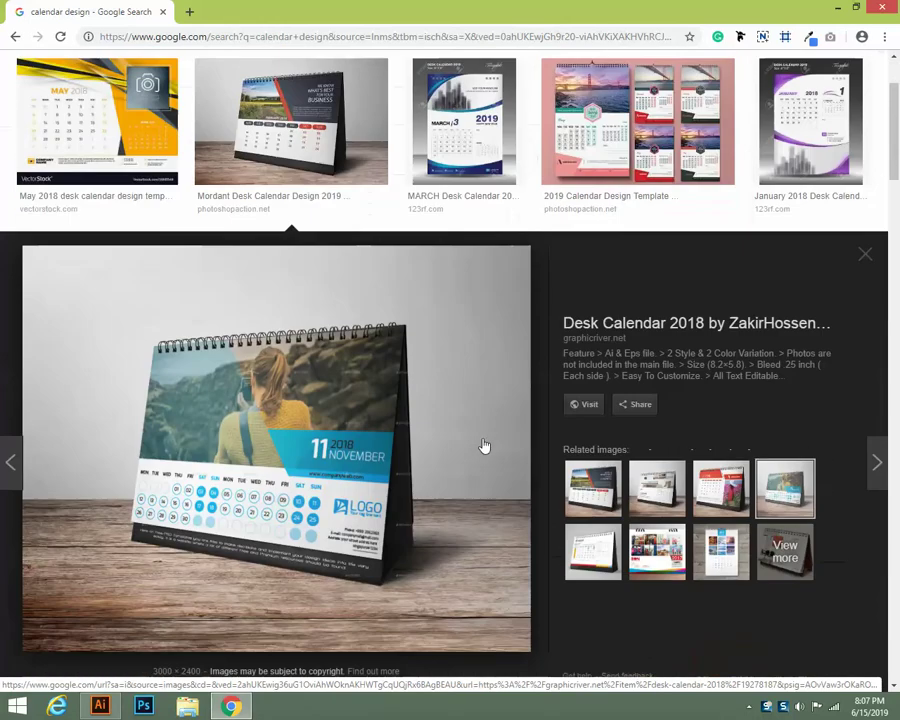
scroll(482, 444, "down", 2)
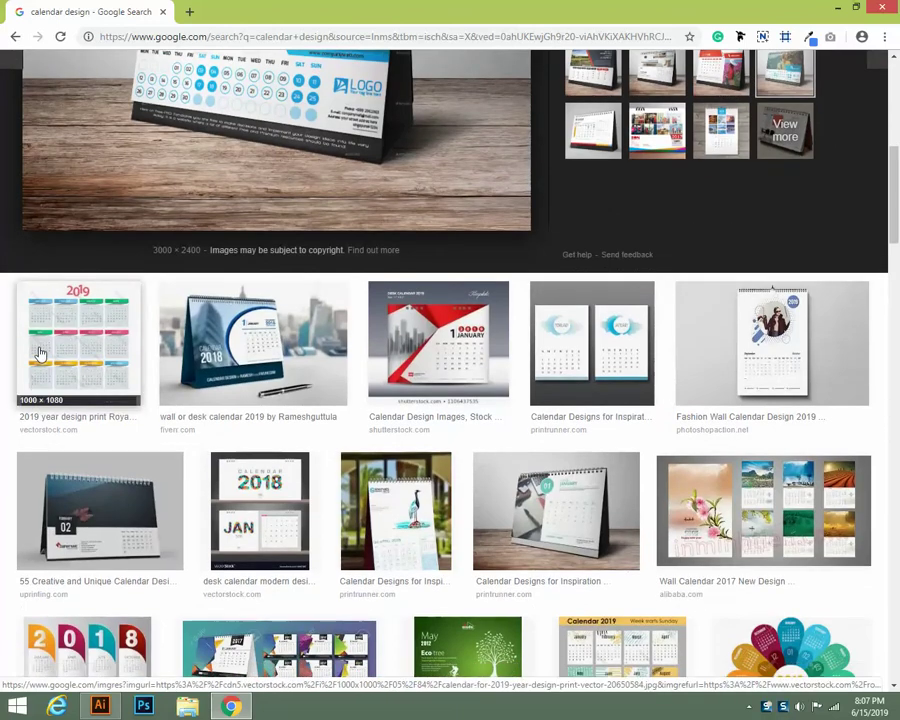
left_click(37, 342)
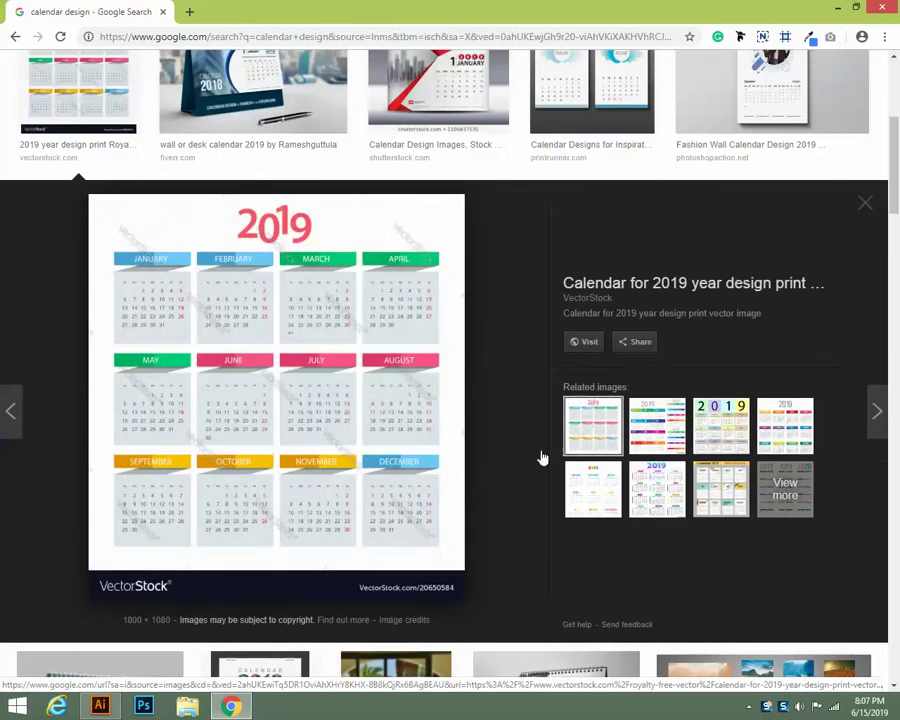
left_click(720, 425)
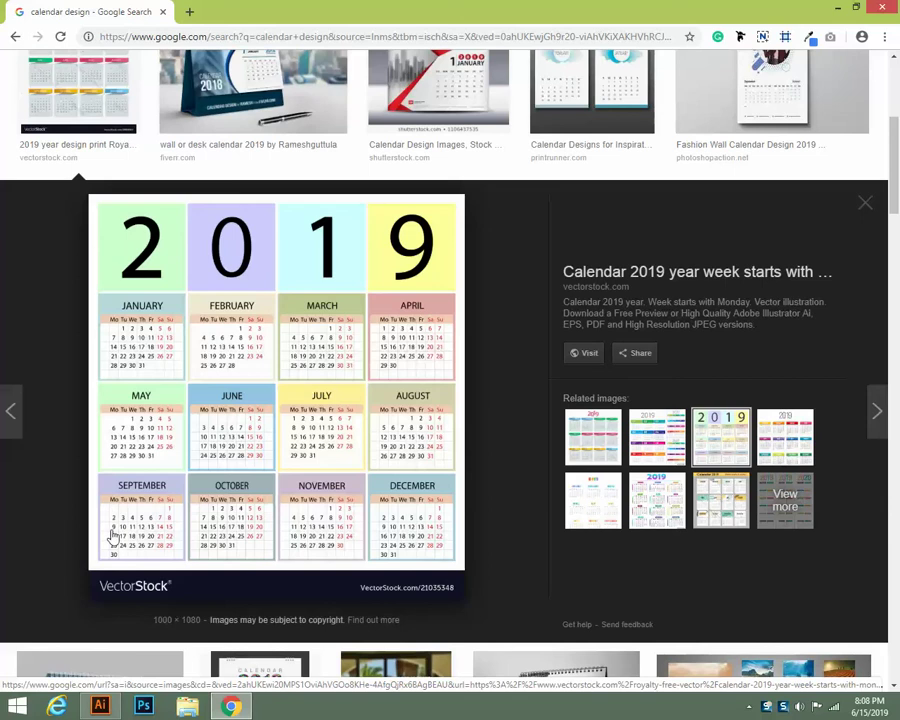
mouse_move(99, 706)
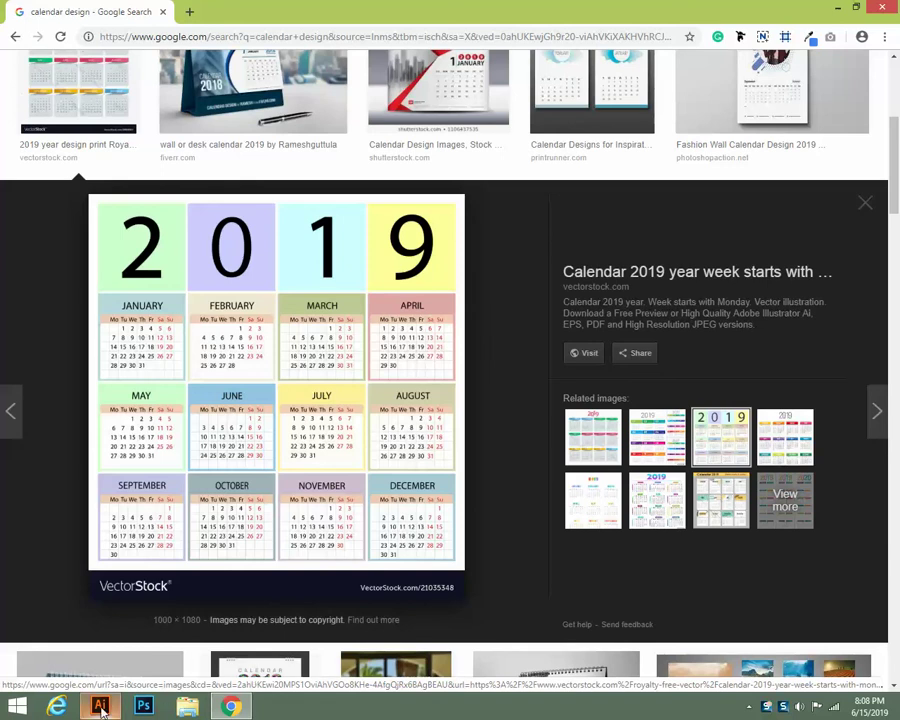
key("alt+Tab")
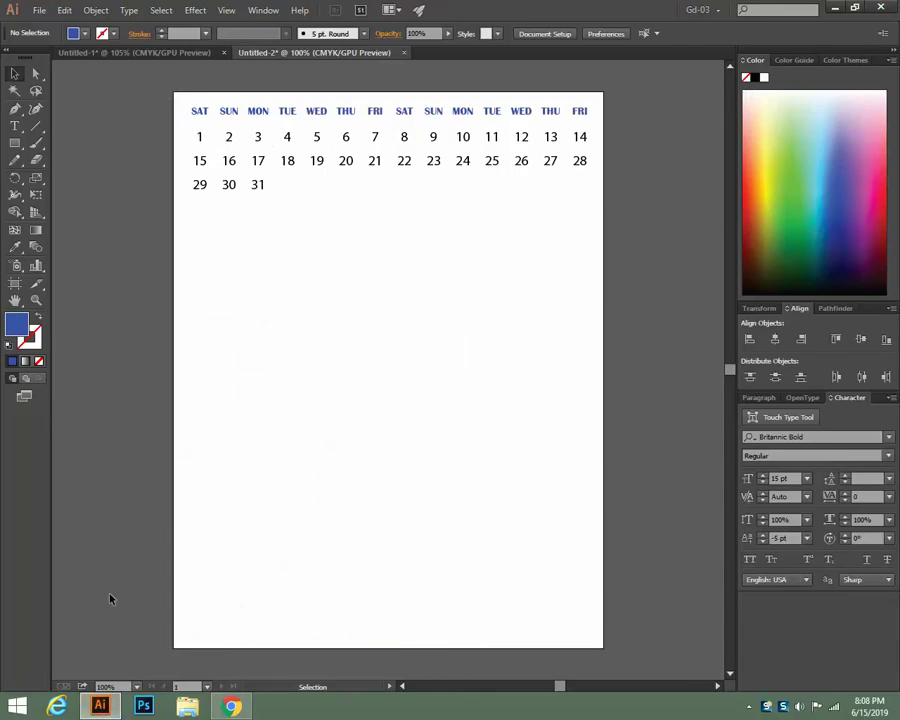
Draw a blue rectangle across the lower page and nudge it up slightly
left_click(15, 143)
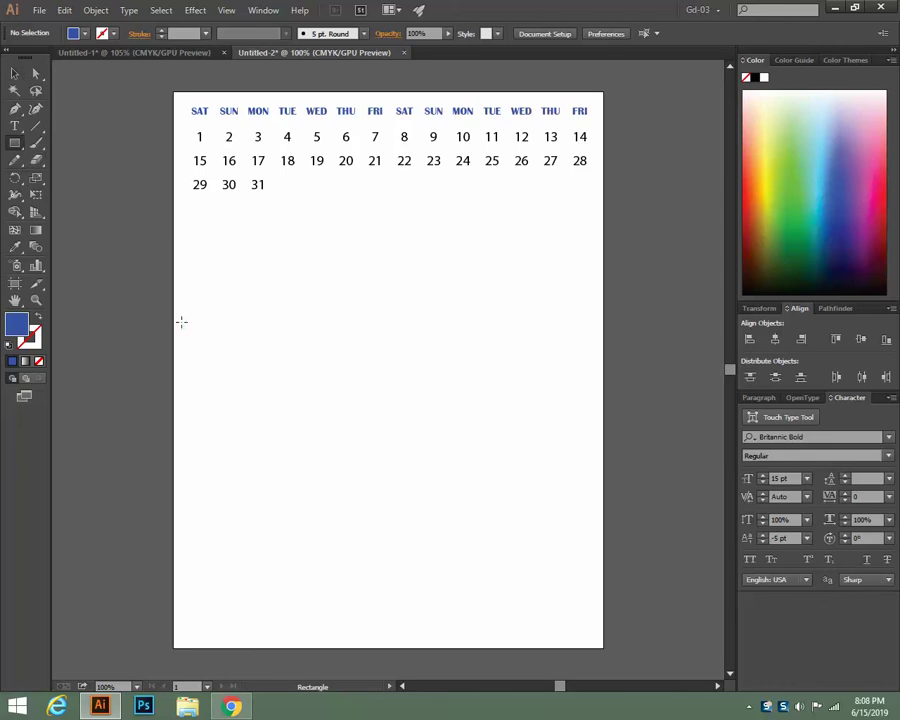
mouse_move(173, 302)
left_mouse_down()
mouse_move(444, 418)
mouse_move(605, 560)
mouse_move(601, 648)
left_mouse_up()
left_click(15, 73)
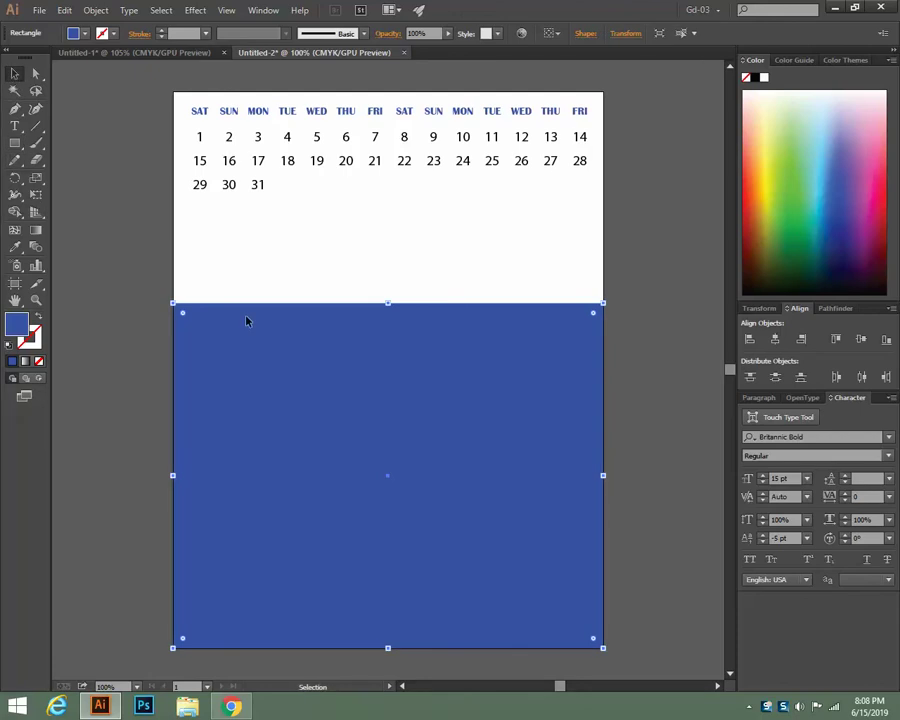
left_click_drag(346, 368, 348, 350)
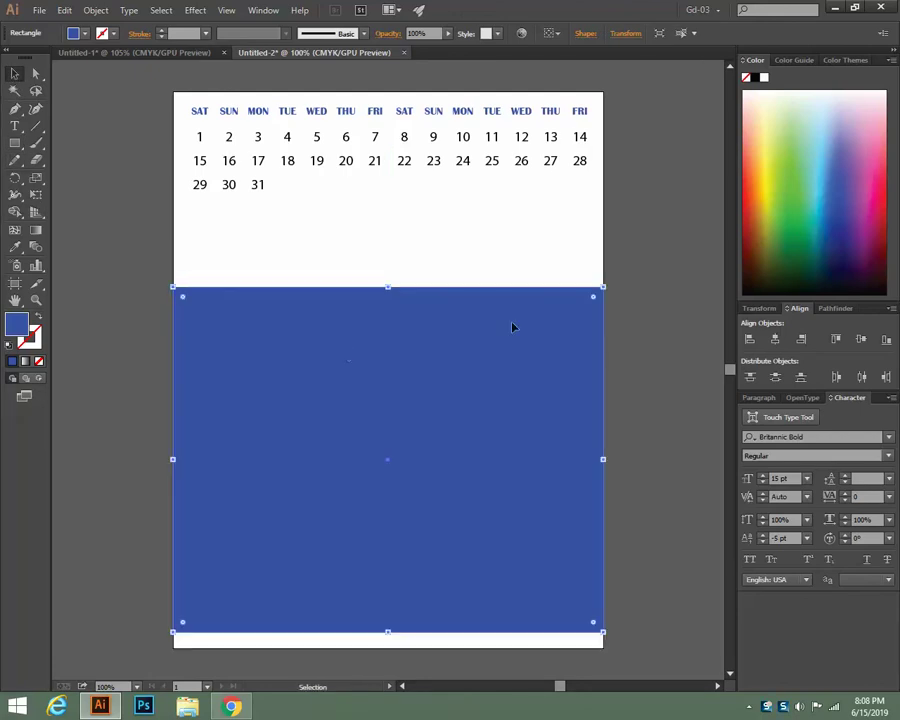
left_click(660, 300)
left_click(440, 359)
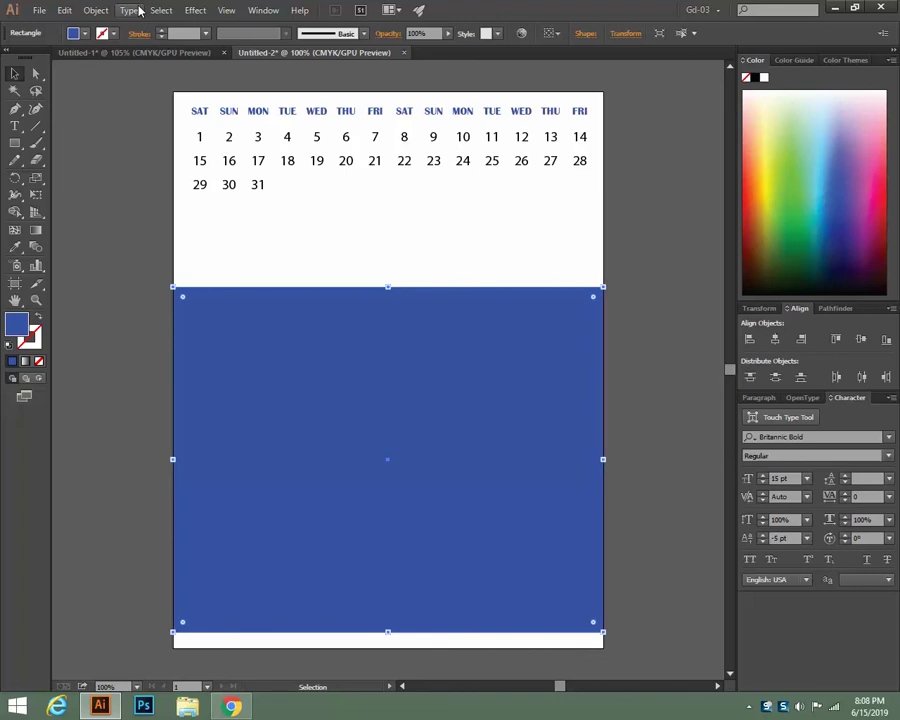
left_click(93, 10)
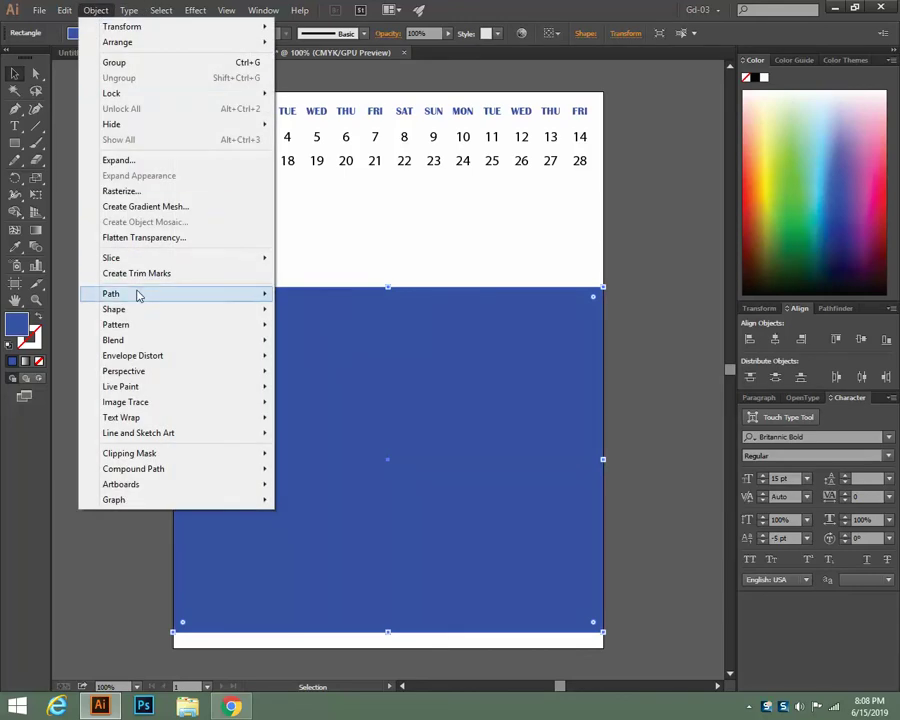
Open Split Into Grid for the blue rectangle and set 3 rows and 4 columns with Preview on
mouse_move(137, 293)
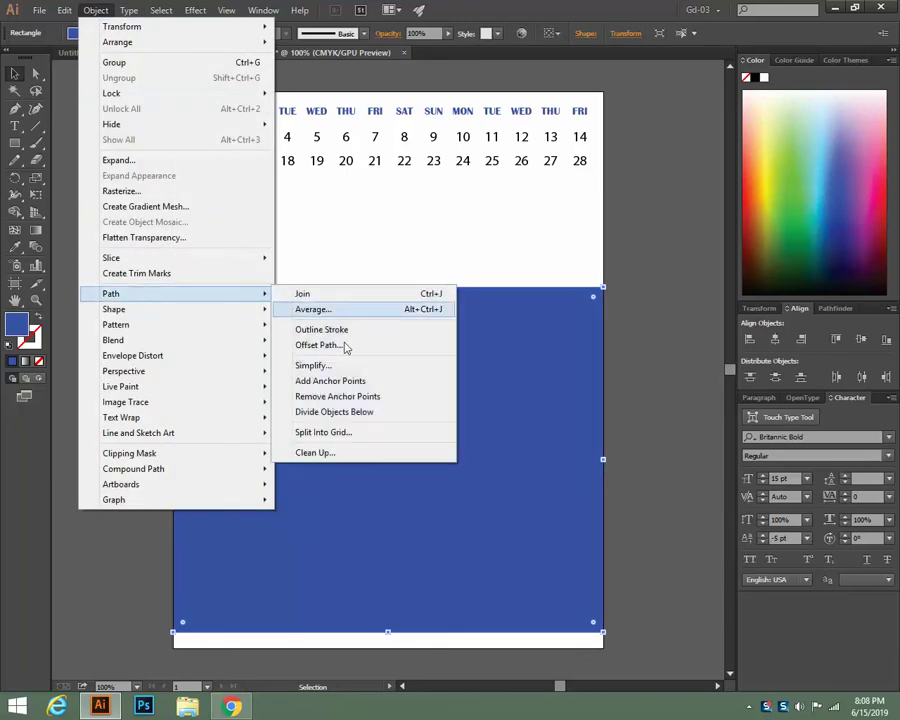
left_click(625, 361)
left_click(350, 379)
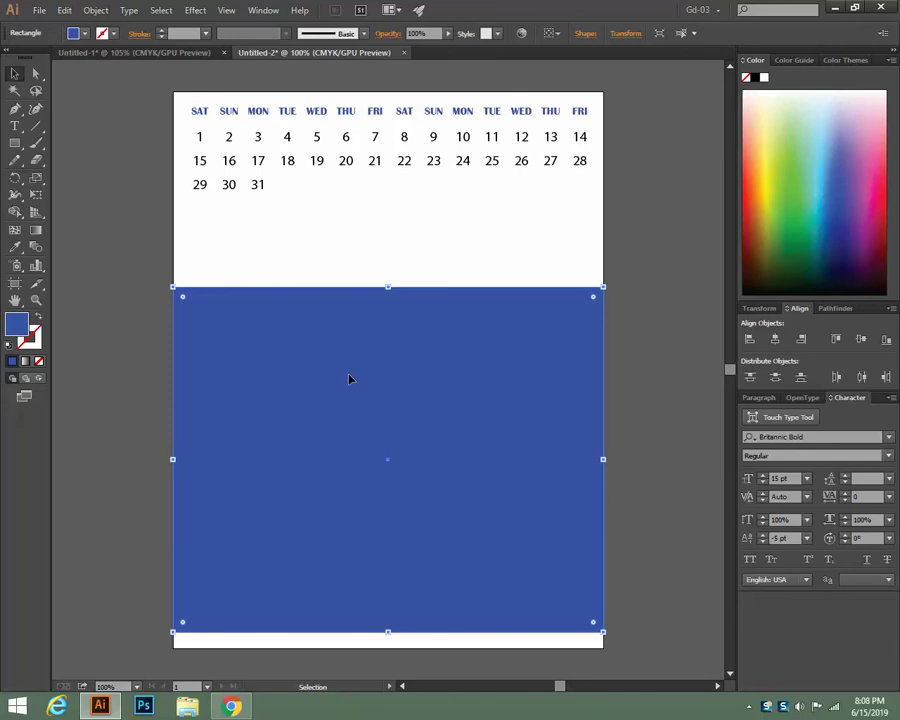
left_click(96, 10)
mouse_move(165, 294)
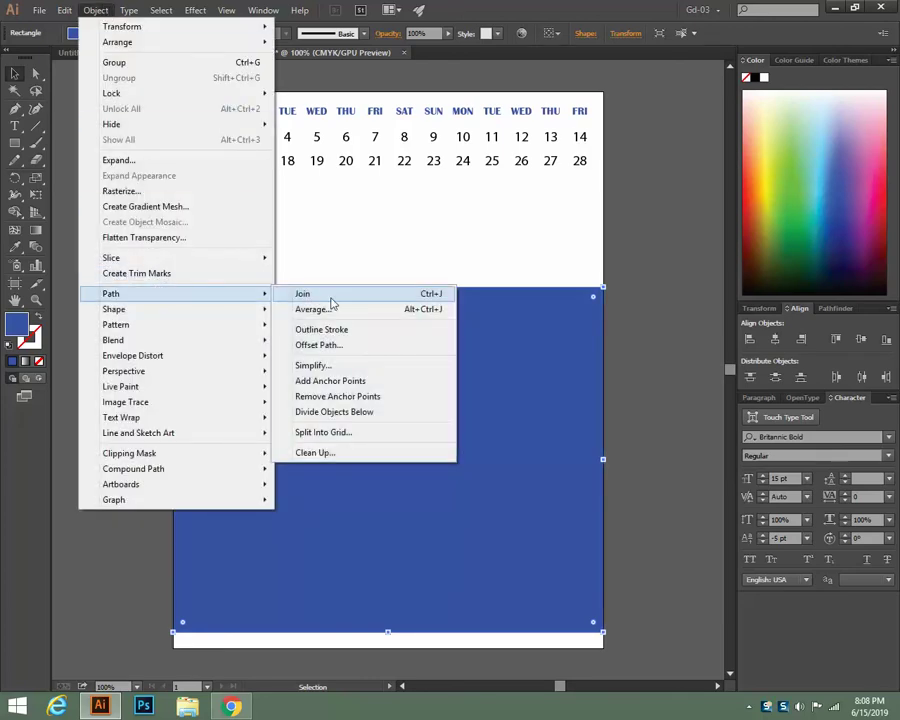
left_click(345, 437)
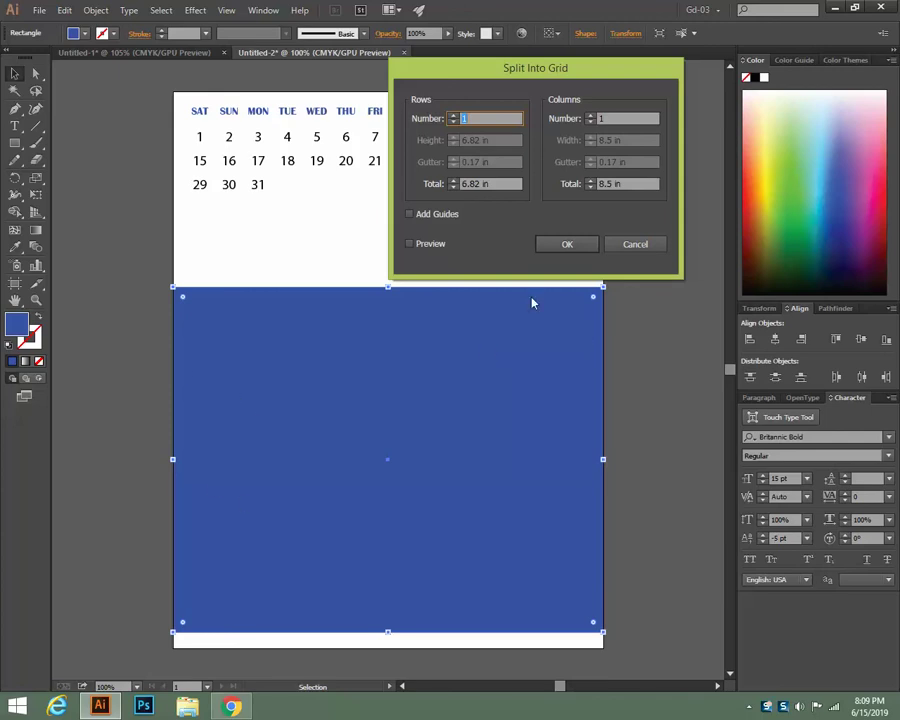
left_click(592, 118)
type("4")
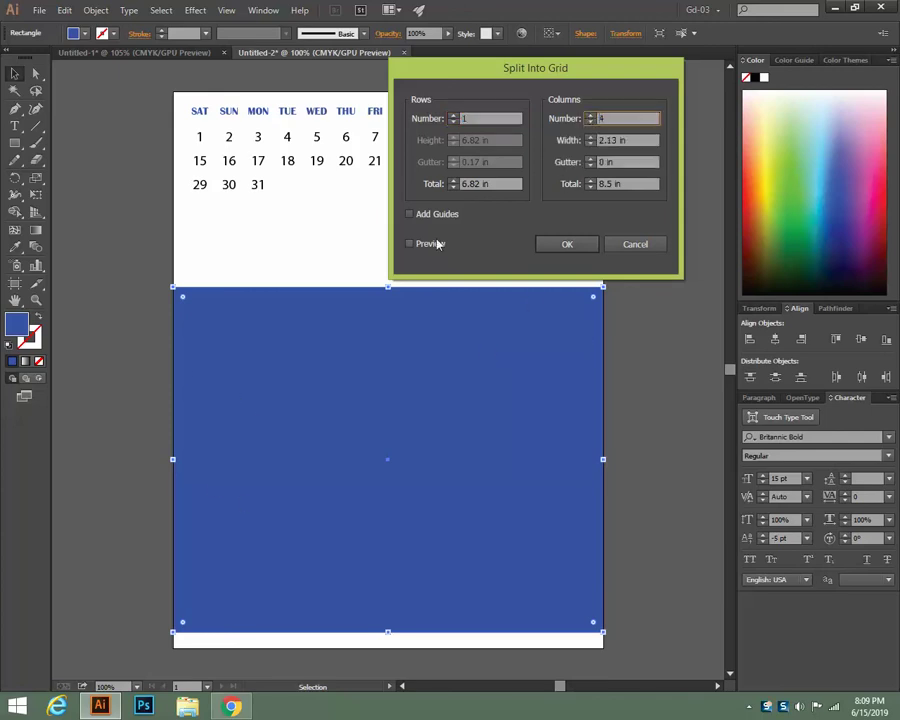
left_click(434, 244)
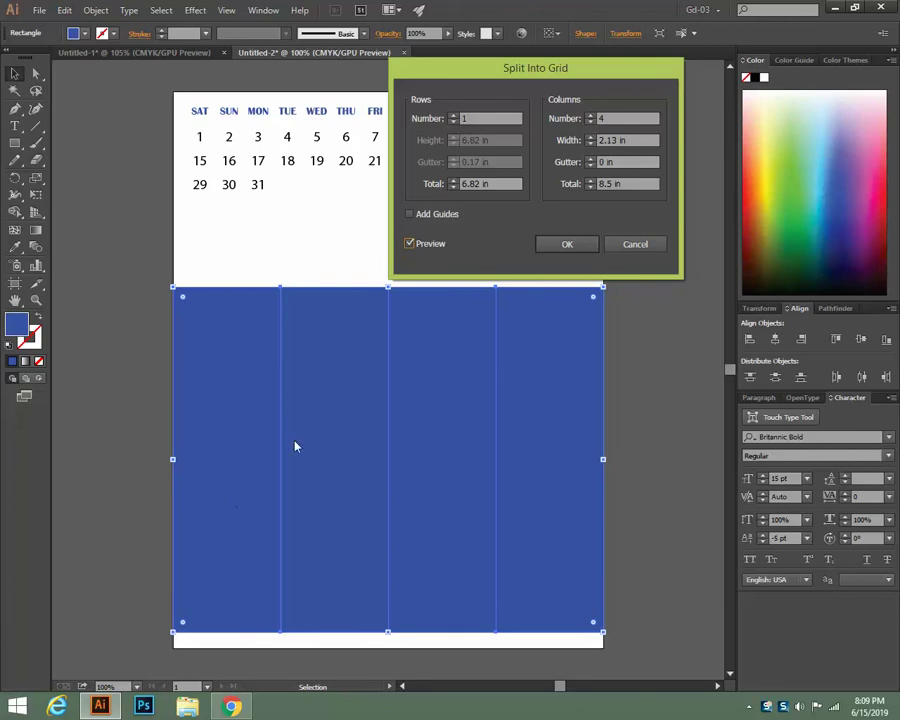
left_click(455, 118)
type("3")
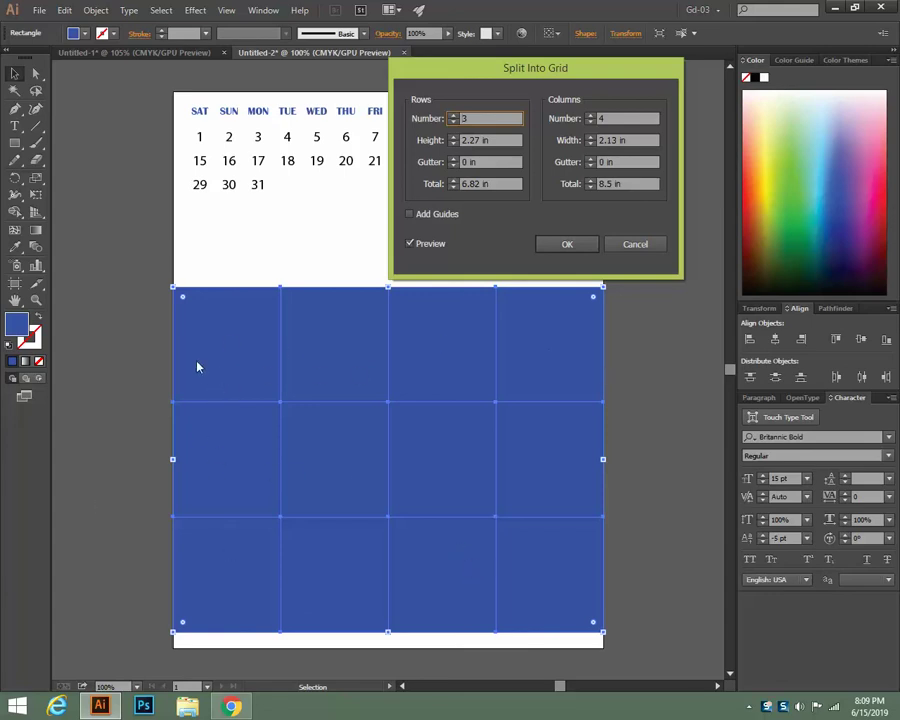
Set 0.3 in row gutters and 0.1 in column gutters, then apply the split
left_click(455, 160)
left_click(455, 160)
left_click(455, 161)
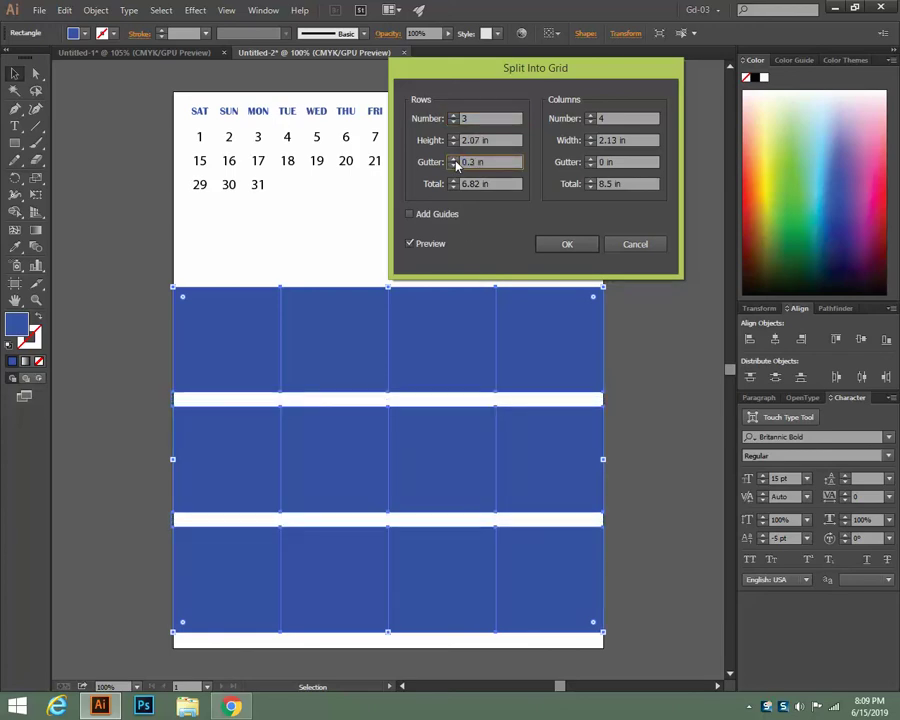
left_click(455, 161)
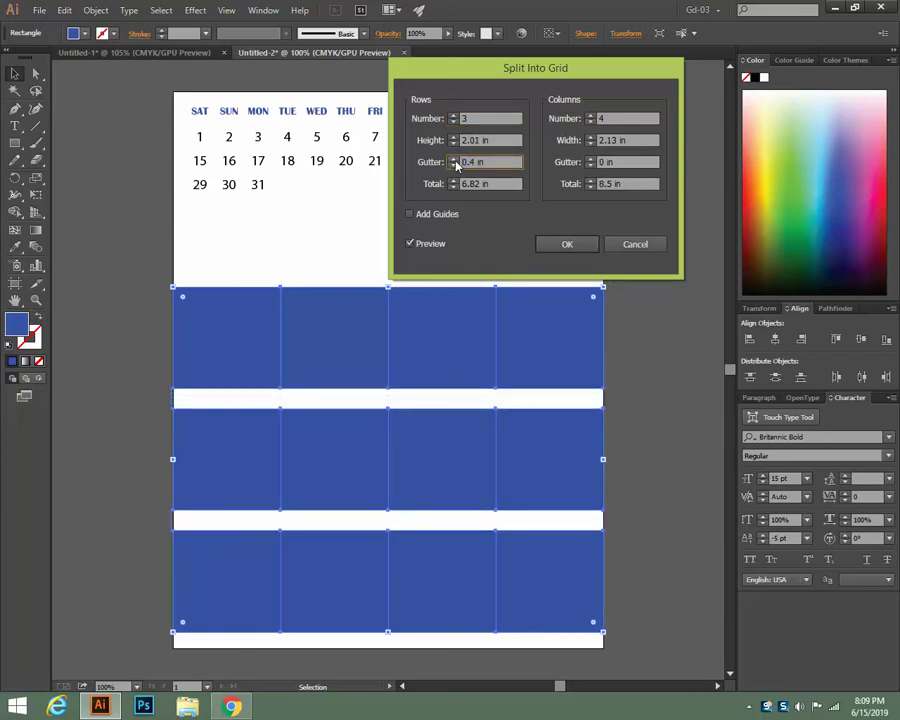
left_click(455, 165)
left_click(591, 160)
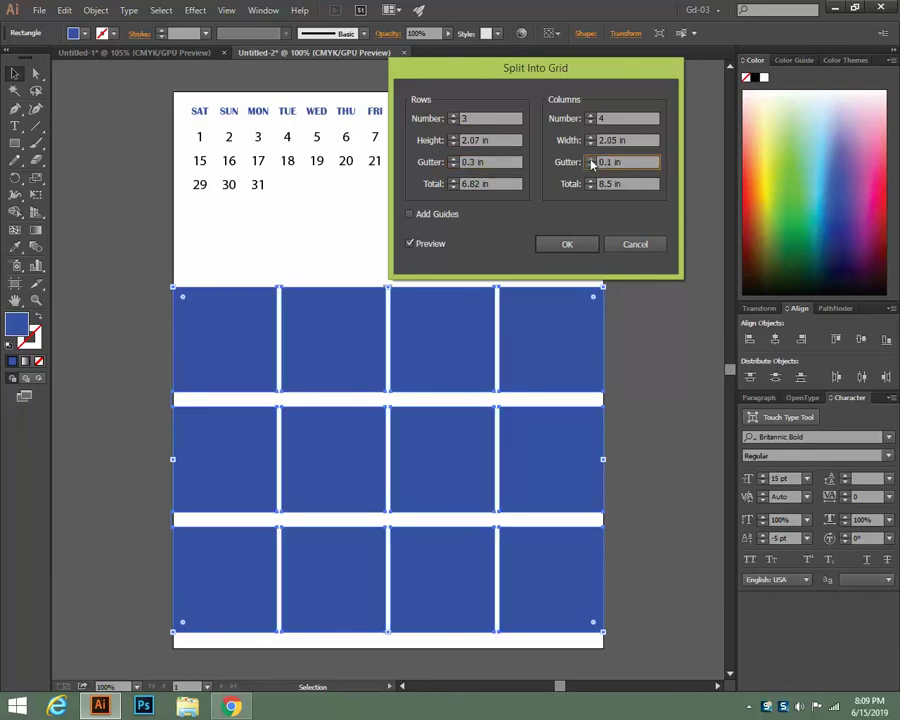
left_click(591, 160)
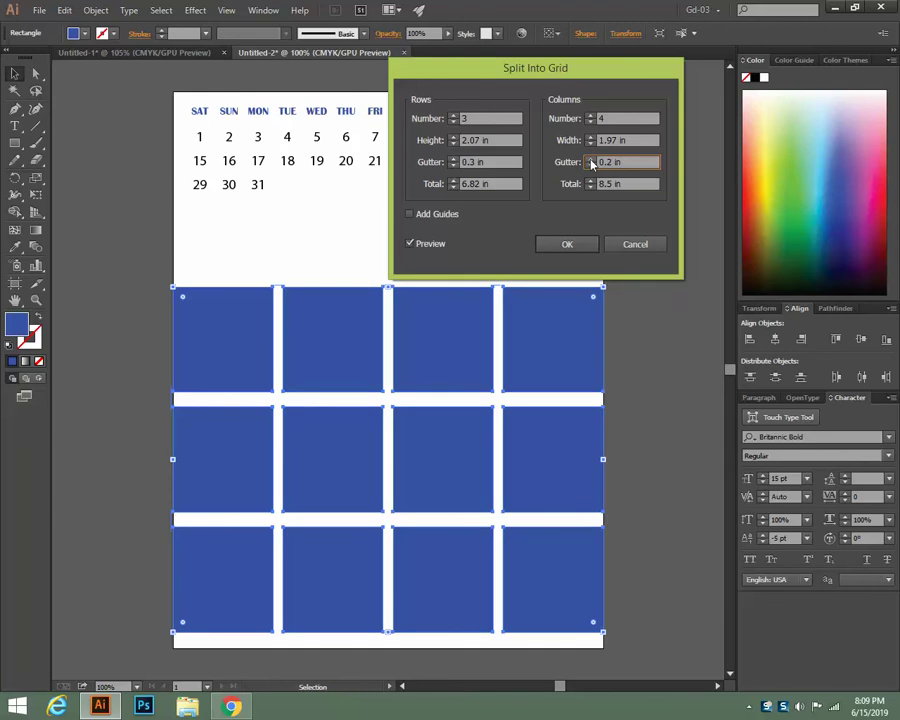
left_click(591, 165)
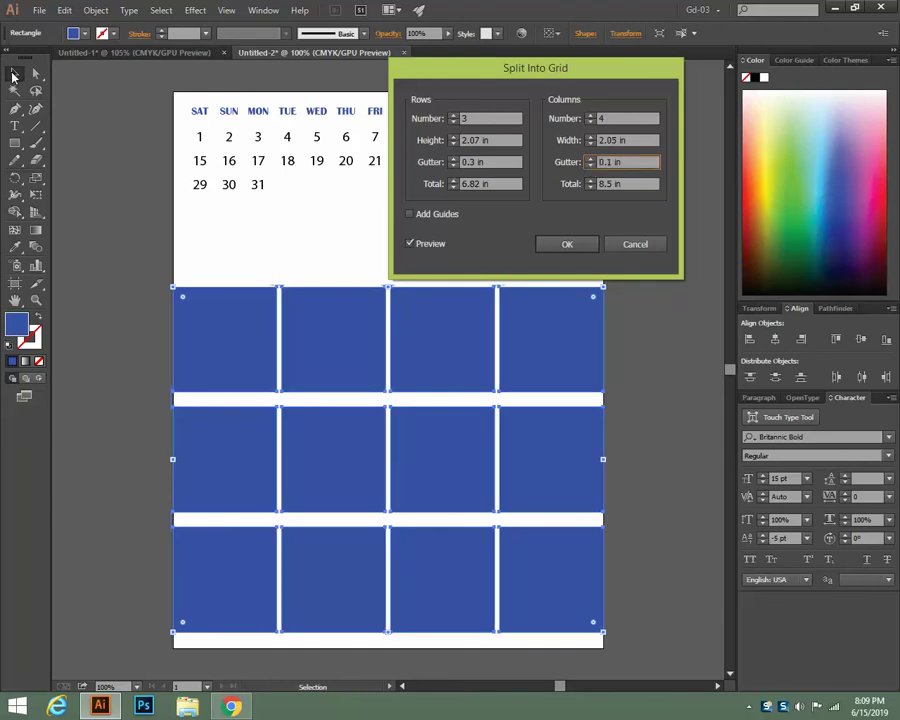
left_click(567, 244)
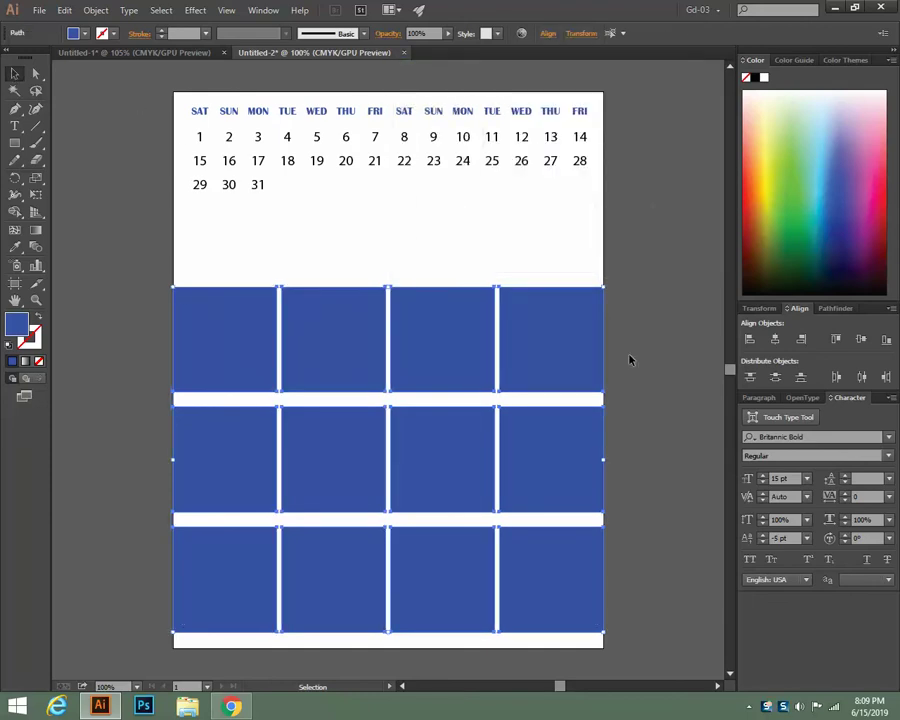
left_click(630, 360)
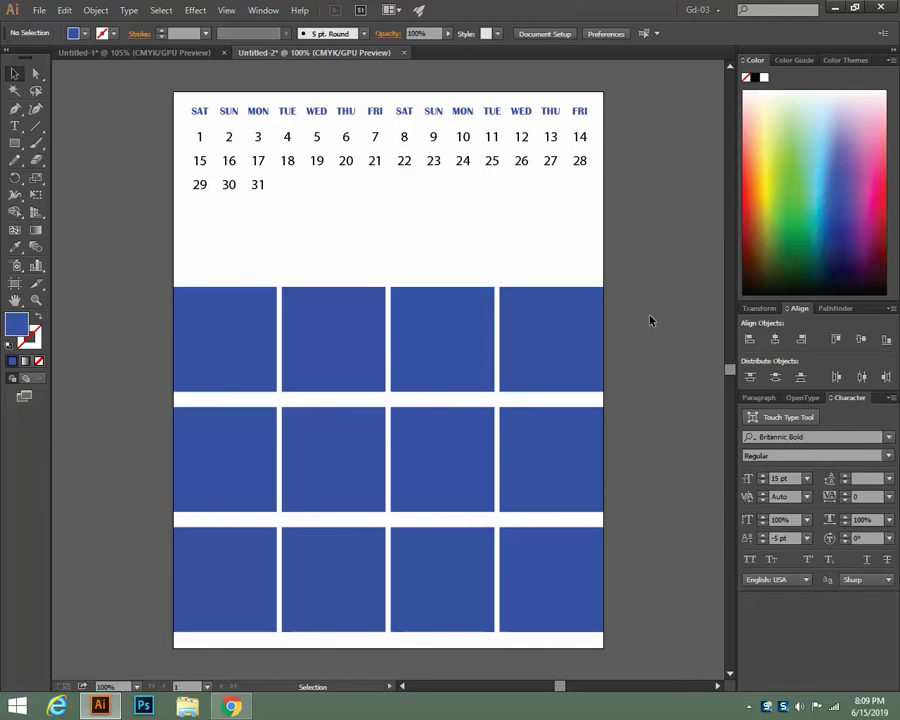
left_click(346, 145)
Return to Untitled-2 and zoom to 400% on the top-left blue block
key("ctrl+Tab")
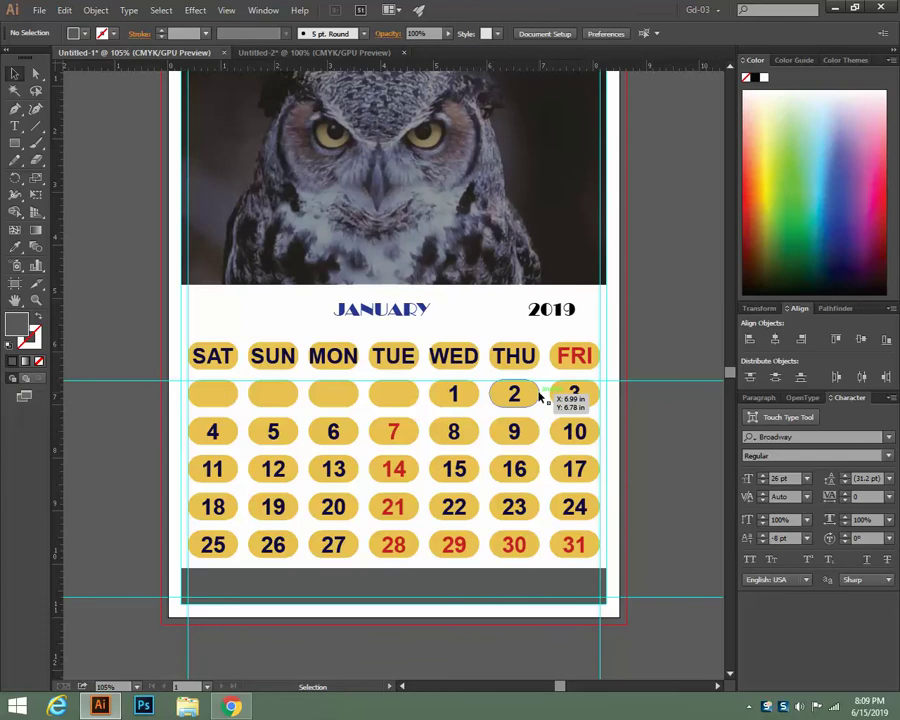
left_click(290, 53)
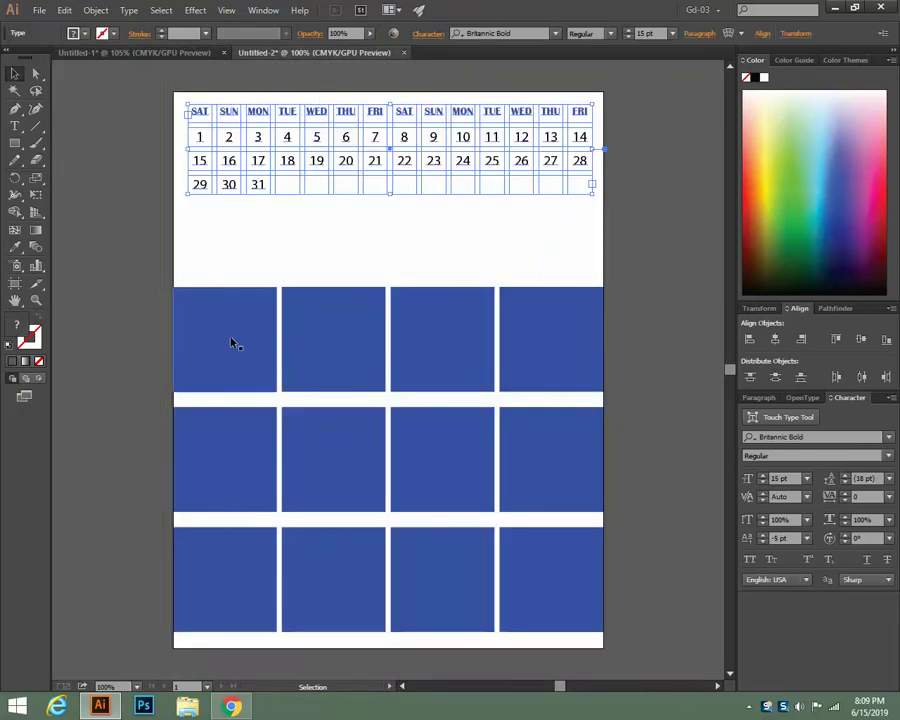
key("a")
key("ctrl+equal")
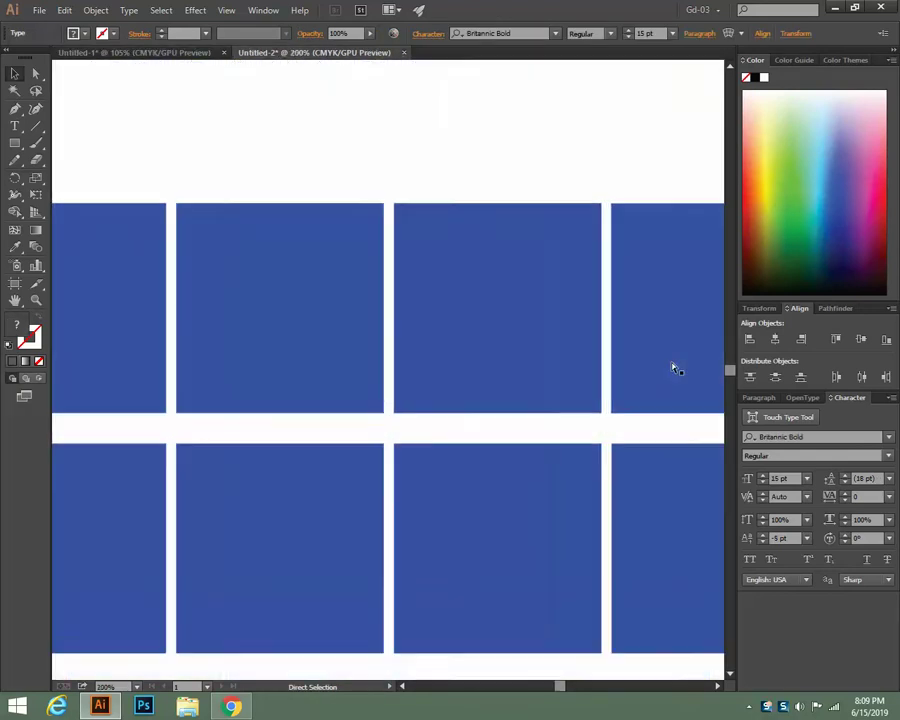
key("ctrl+equal")
key("h")
left_click_drag(515, 224, 611, 327)
key("v")
left_click(302, 276)
key("a")
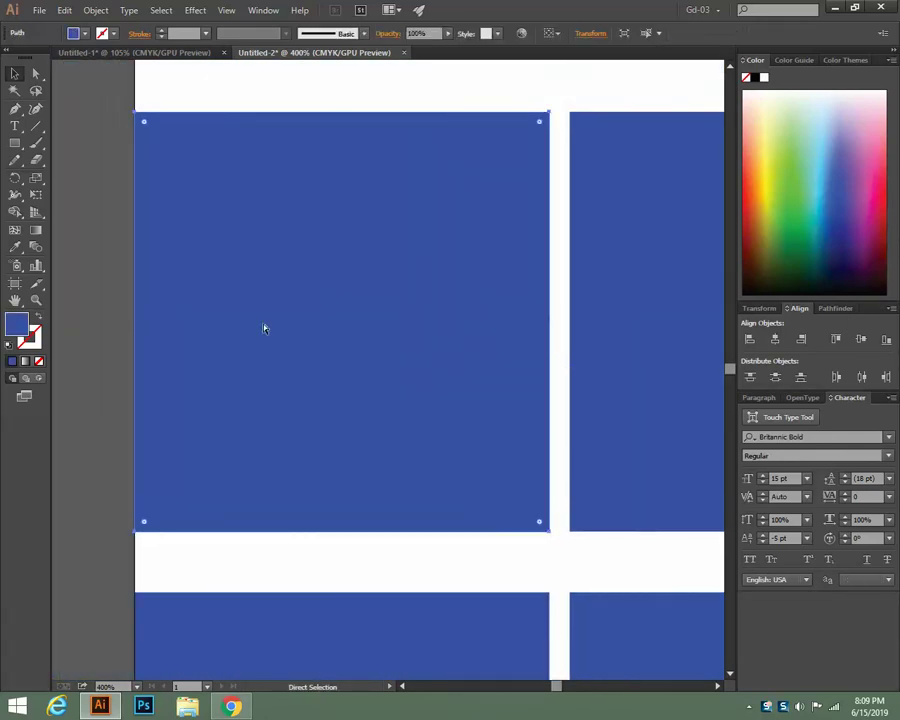
key("ctrl+shift+a")
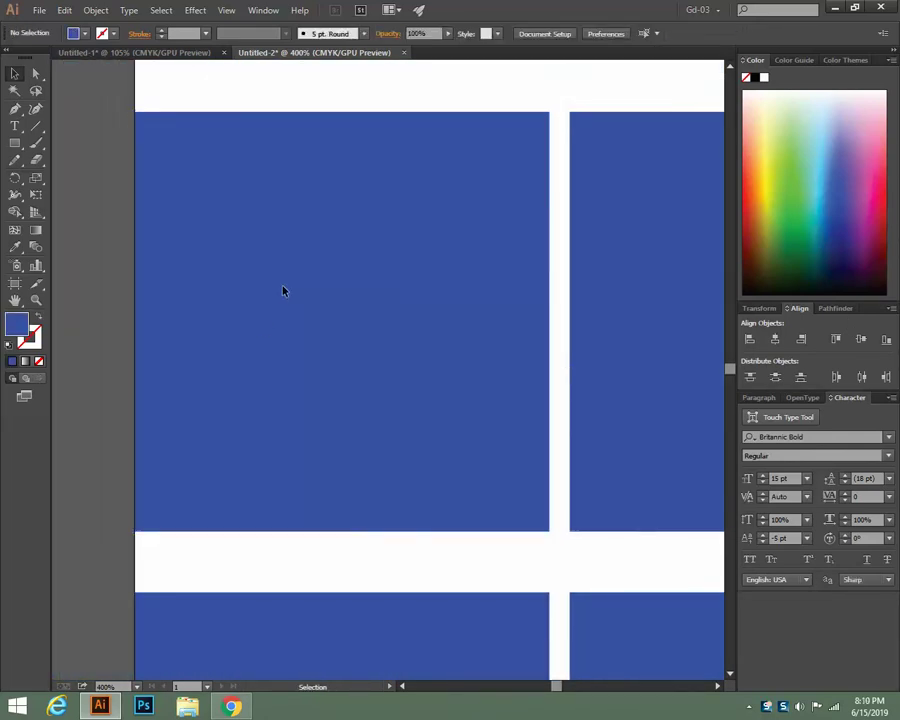
Draw a text area inside the top-left block and set it to 6 pt Britannic Bold
left_click(15, 126)
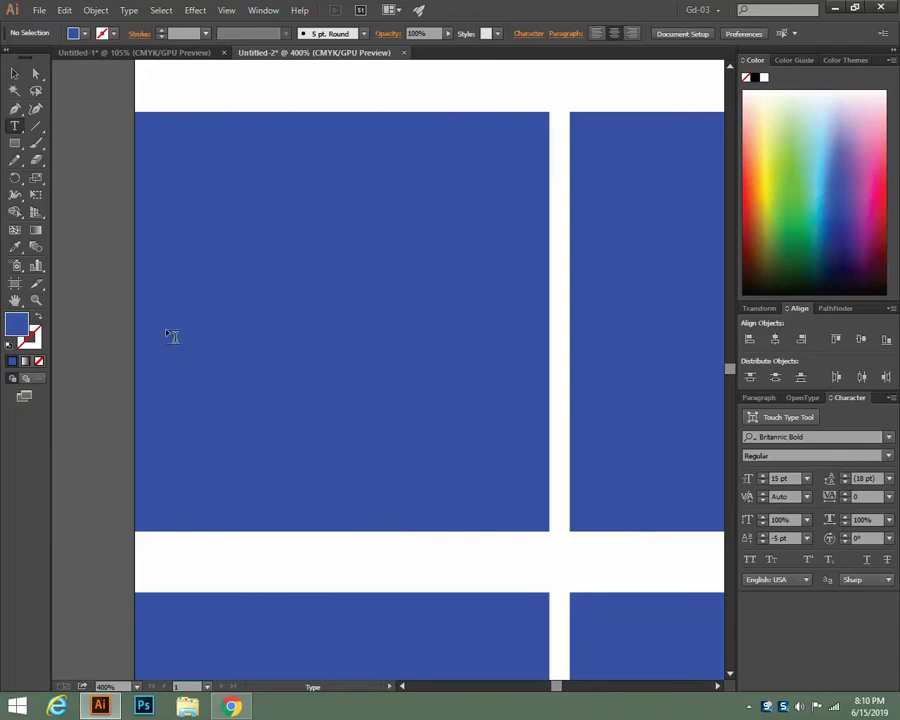
left_click_drag(143, 294, 541, 499)
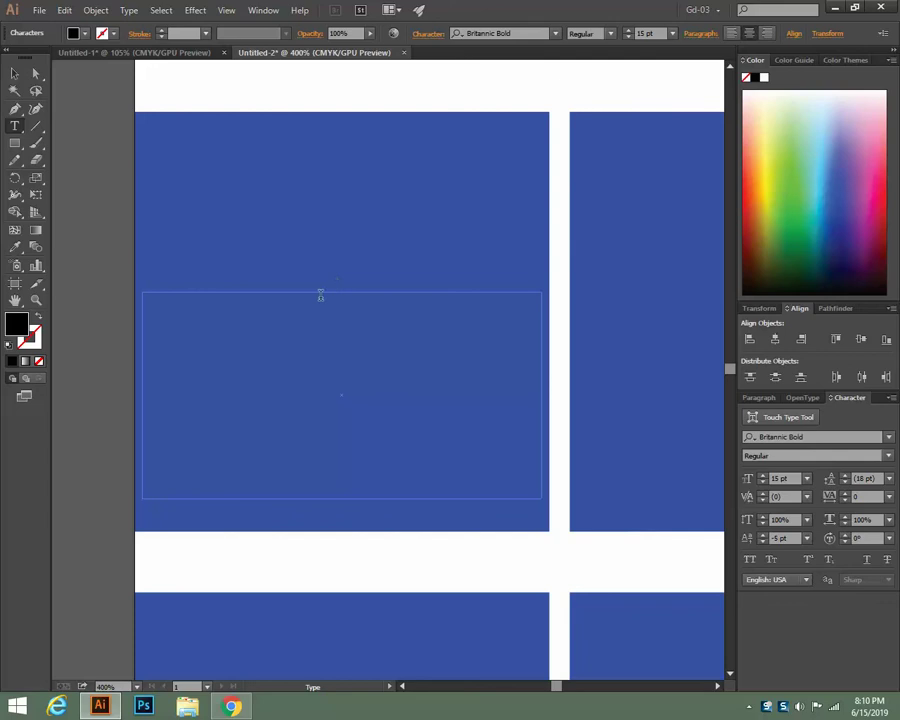
left_click(672, 33)
left_click(681, 68)
left_click(733, 34)
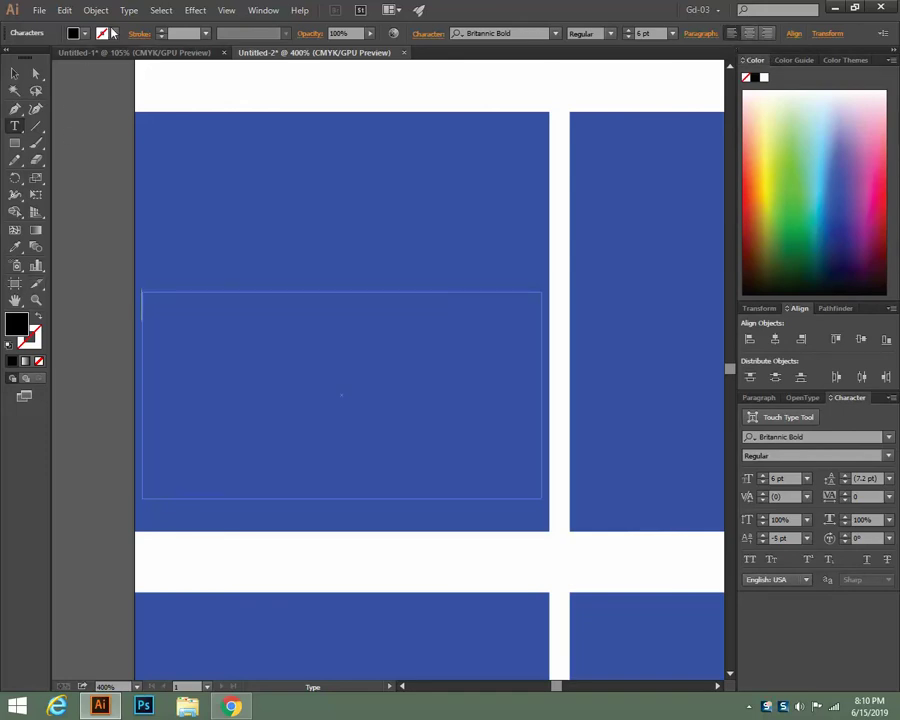
left_click(15, 73)
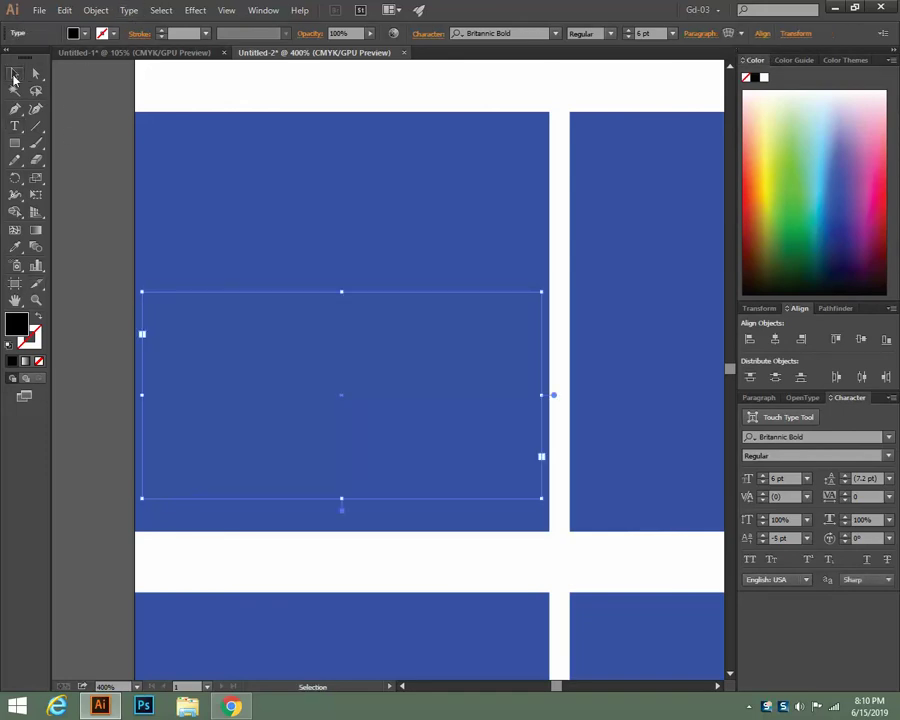
left_click(128, 11)
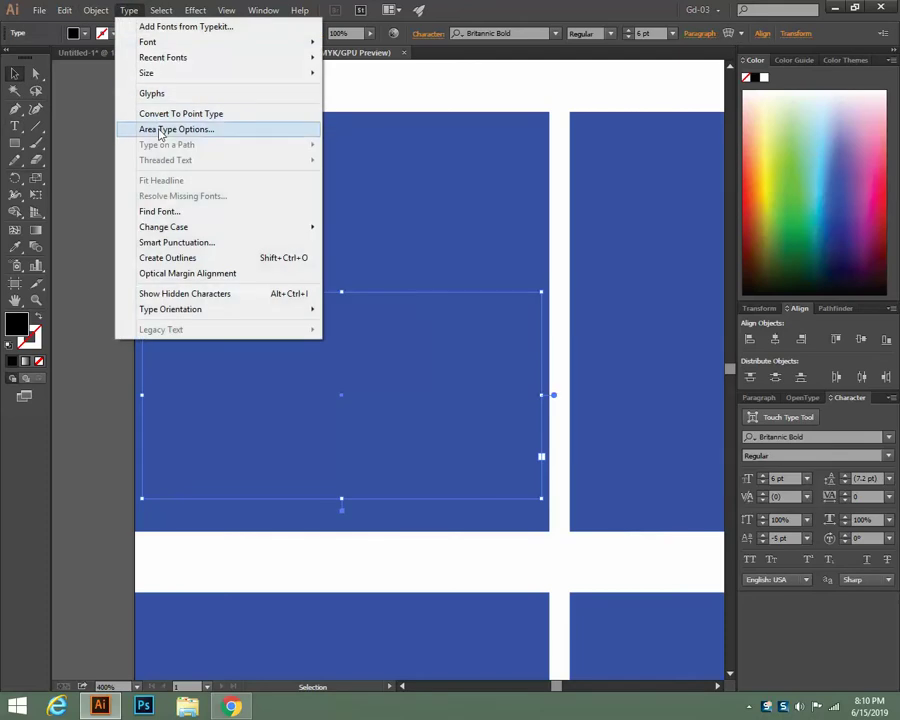
Preview a 6-row, 7-column area type grid on the date text frame
left_click(165, 129)
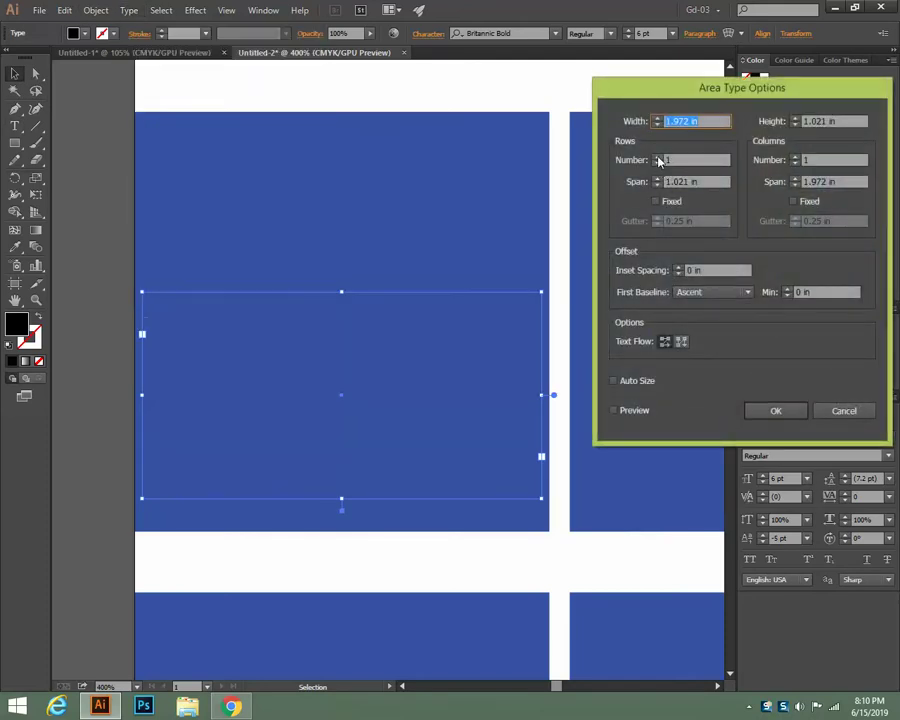
left_click(658, 157)
left_click(658, 157)
left_click(658, 157)
left_click(658, 157)
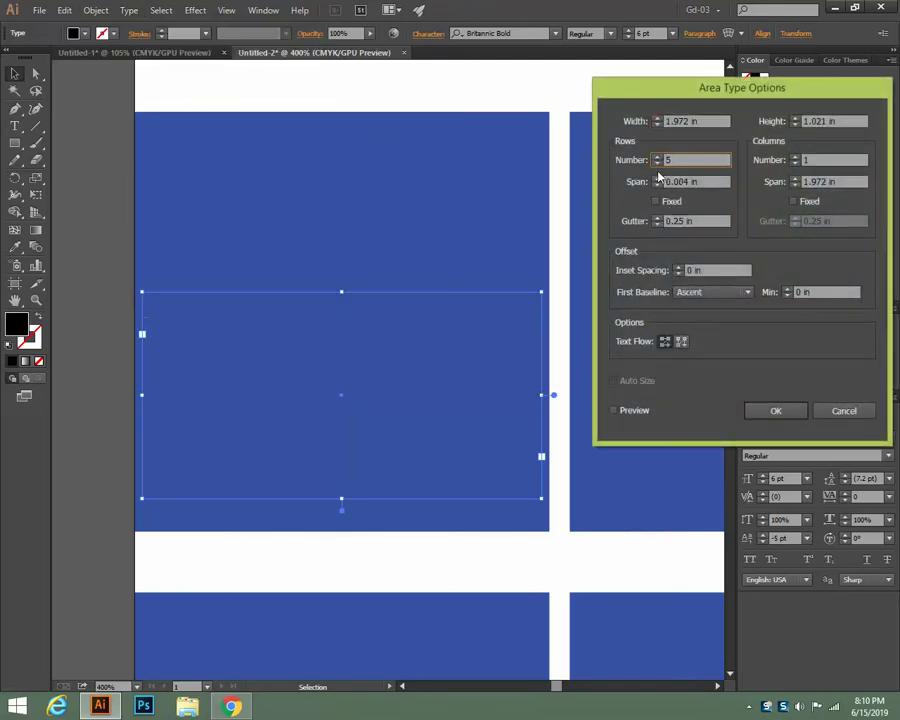
left_click(658, 157)
left_click(614, 410)
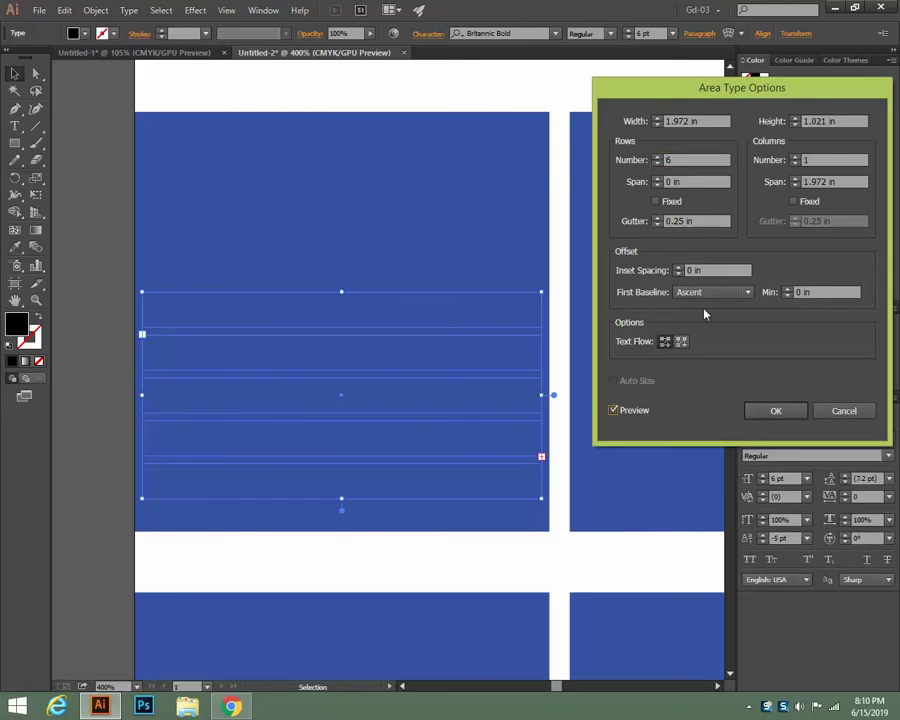
left_click(796, 157)
left_click(796, 157)
left_click(796, 157)
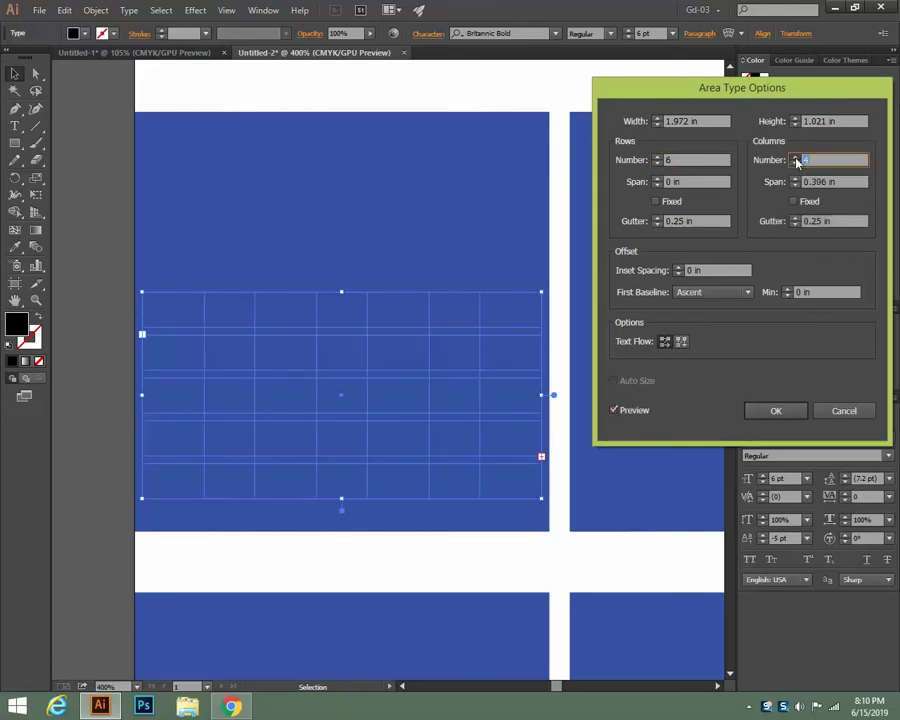
left_click(796, 157)
left_click(796, 157)
left_click(796, 157)
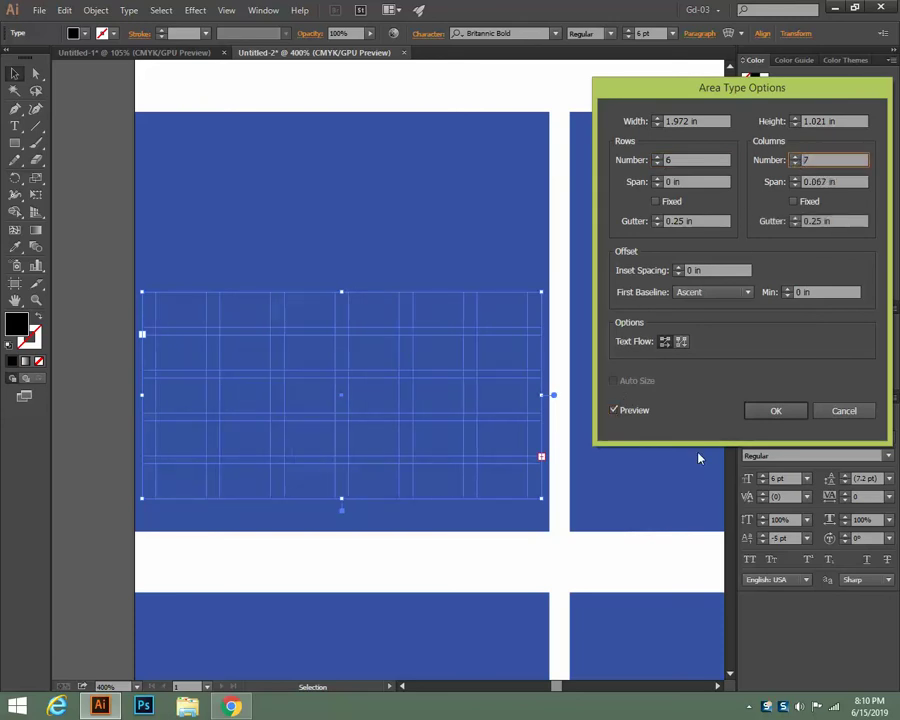
Try 0 in inset spacing and different row and column gutters, then cancel the changes
left_click(679, 274)
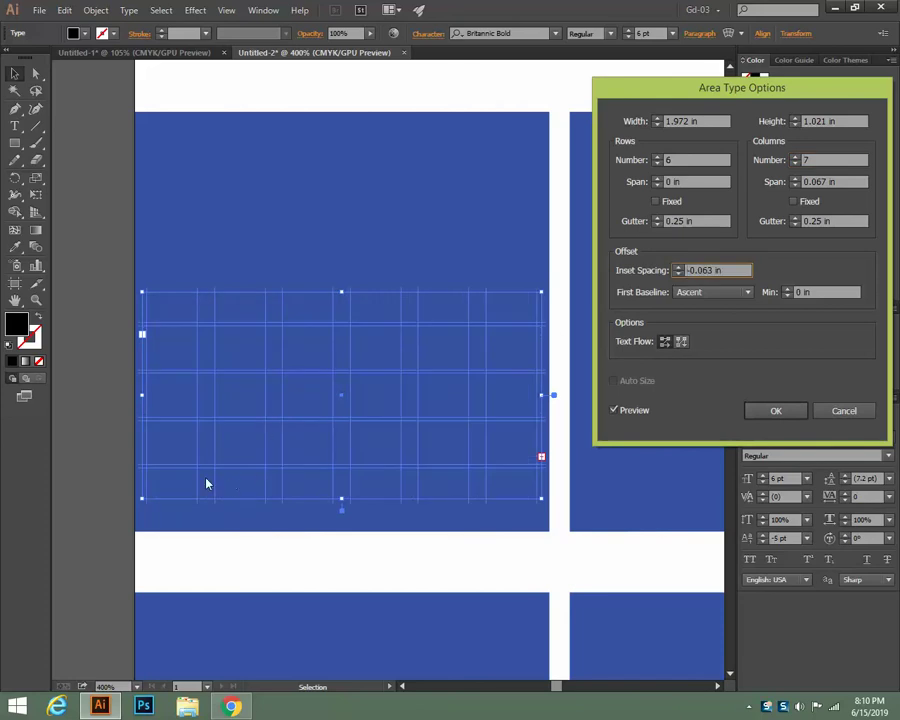
left_click_drag(686, 270, 713, 283)
type("0in")
left_click(646, 412)
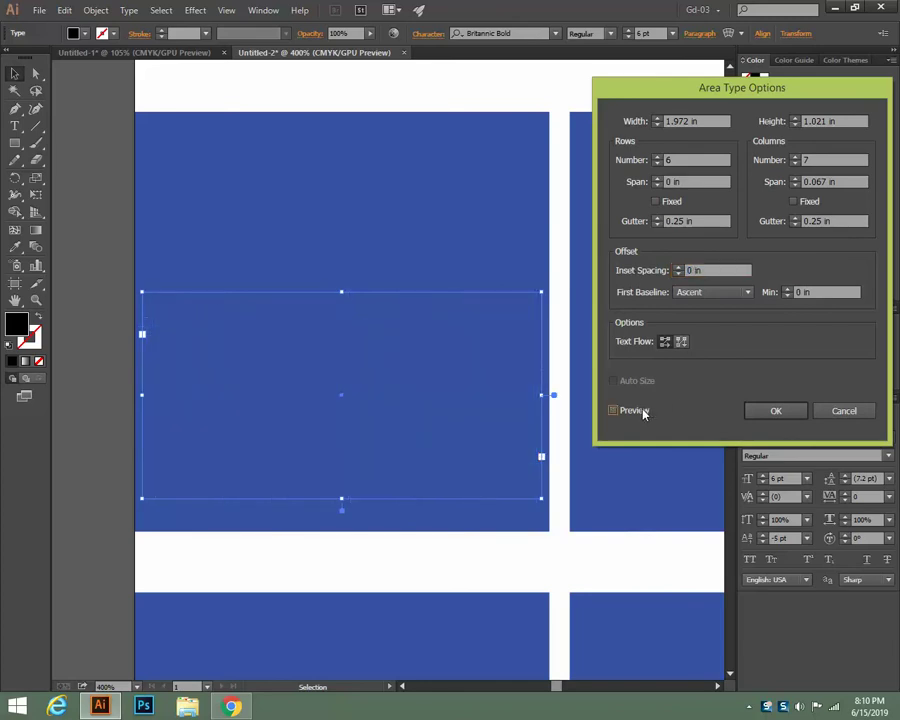
left_click(644, 413)
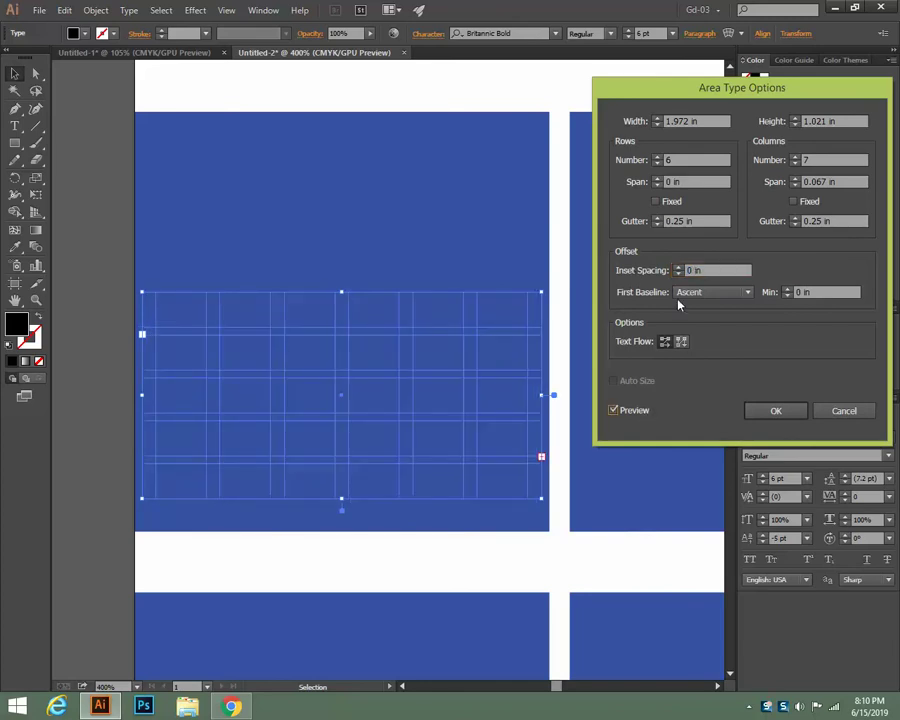
left_click(657, 225)
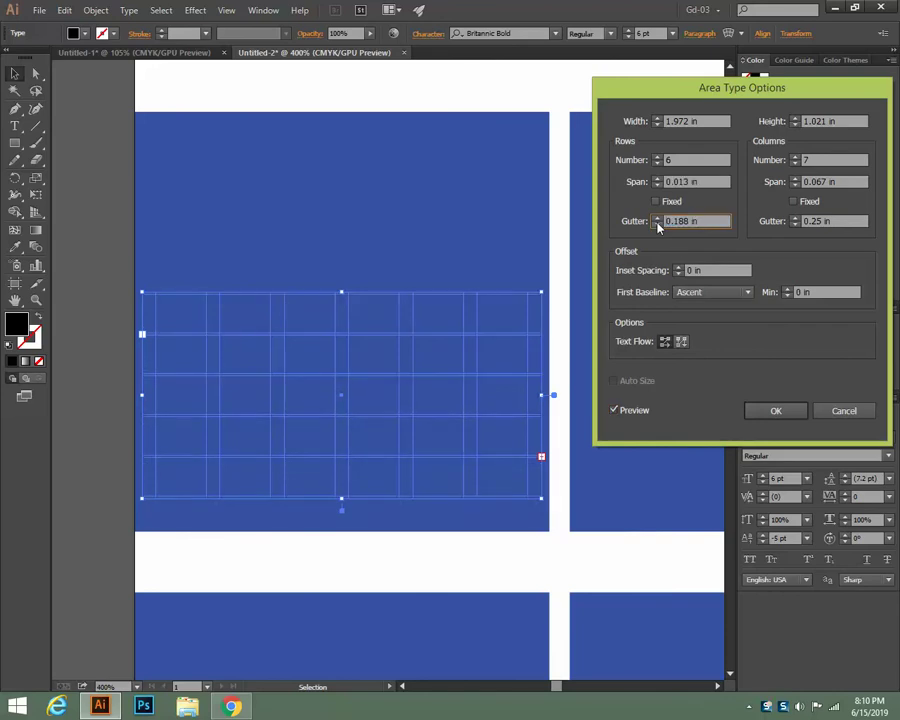
left_click(657, 217)
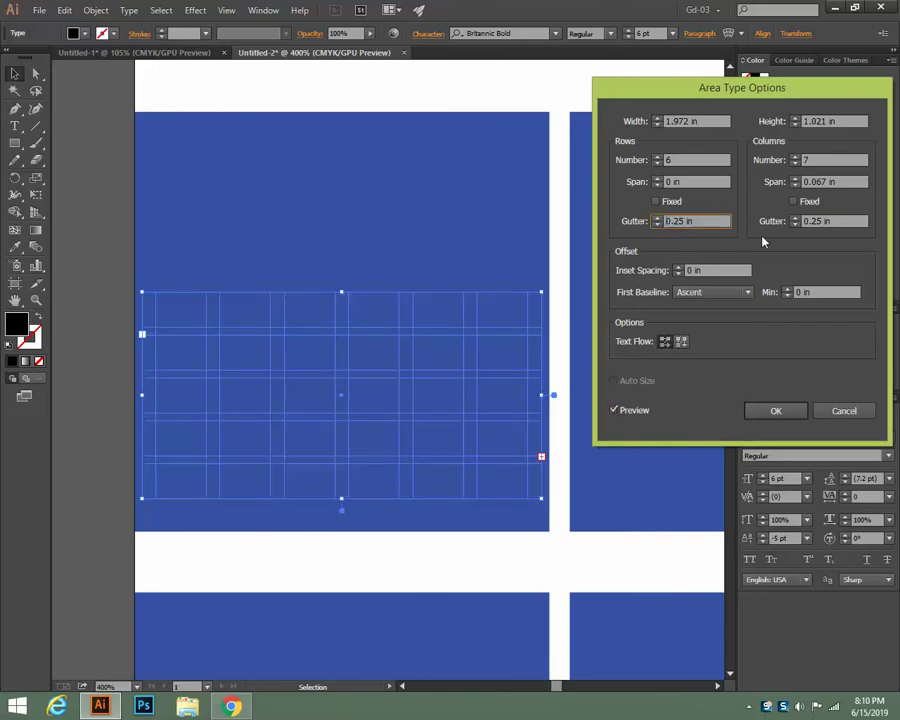
left_click(795, 226)
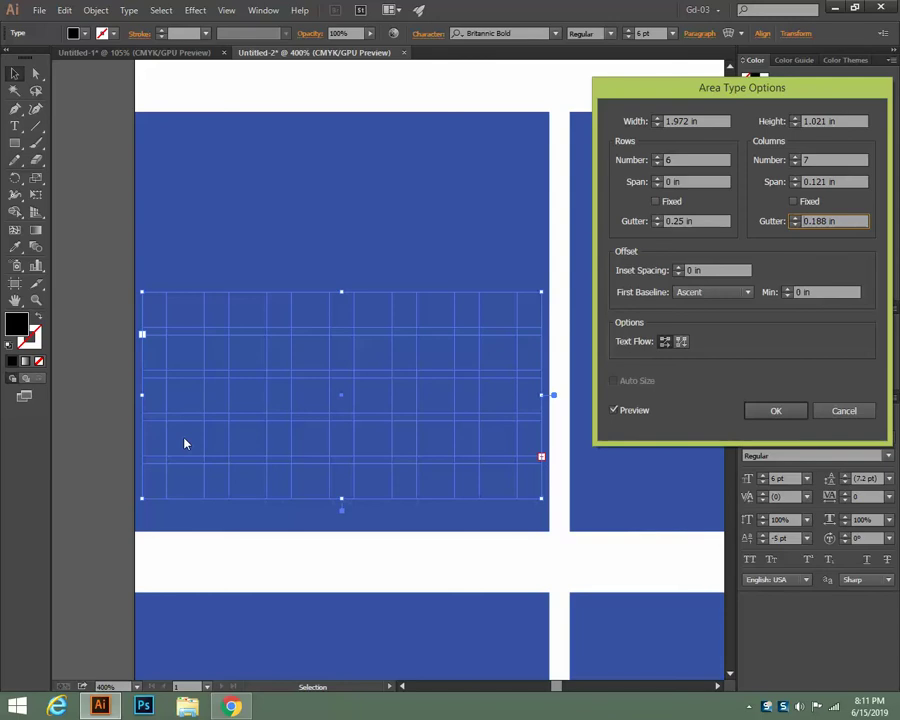
left_click(844, 410)
Move the empty text frame up into the white strip above the blue block and deselect it
scroll(368, 284, "up", 2)
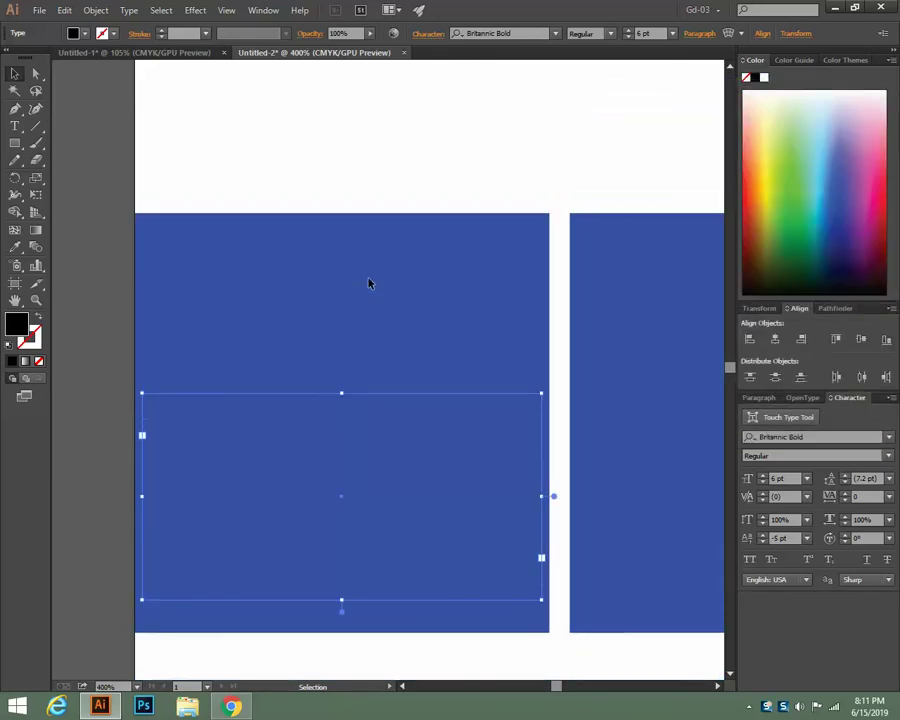
left_click_drag(342, 395, 372, 82)
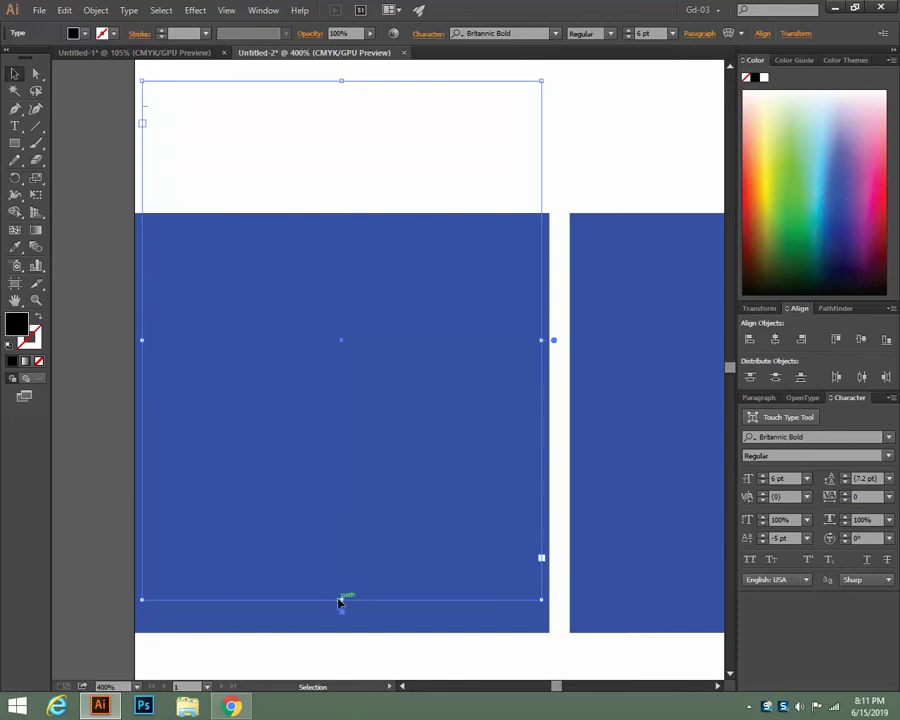
left_click_drag(343, 598, 342, 187)
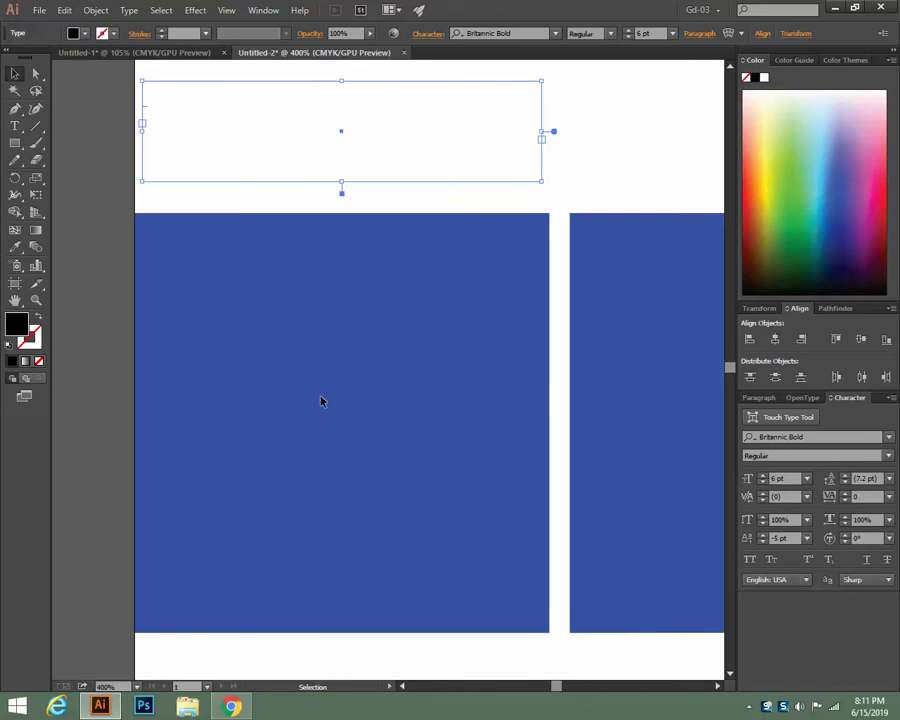
key("ctrl+shift+a")
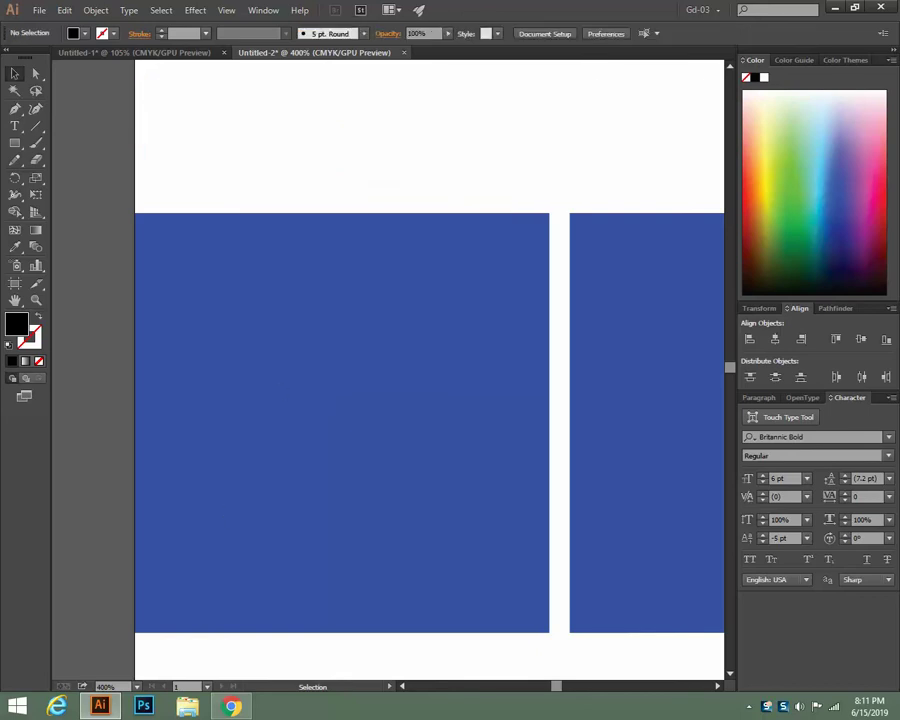
Zoom out and switch to the Untitled-1 owl calendar document
scroll(366, 178, "down", 2)
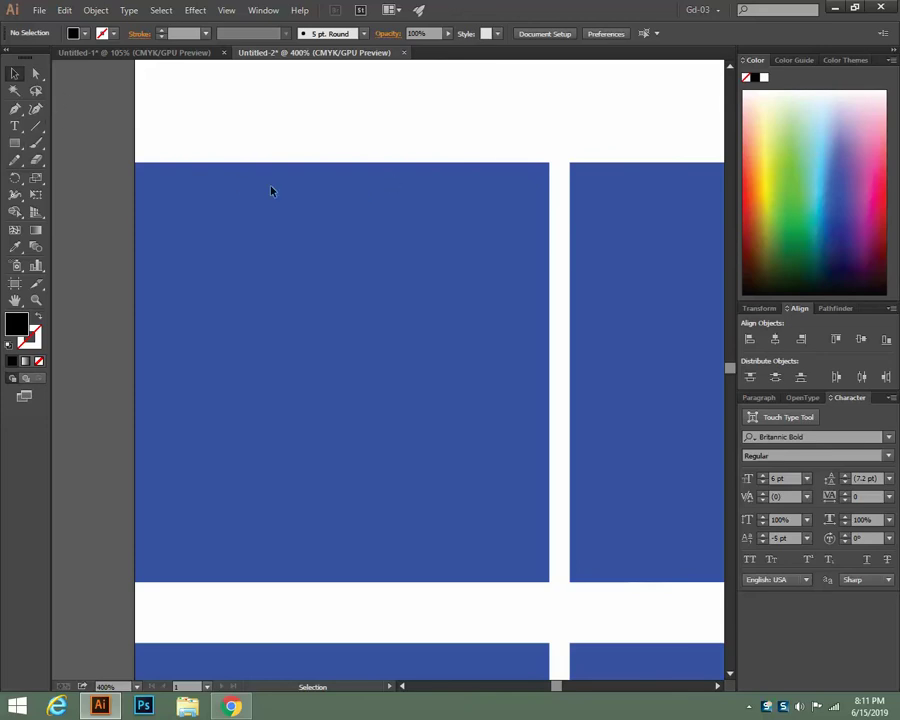
scroll(272, 189, "up", 6)
scroll(273, 190, "up", 6)
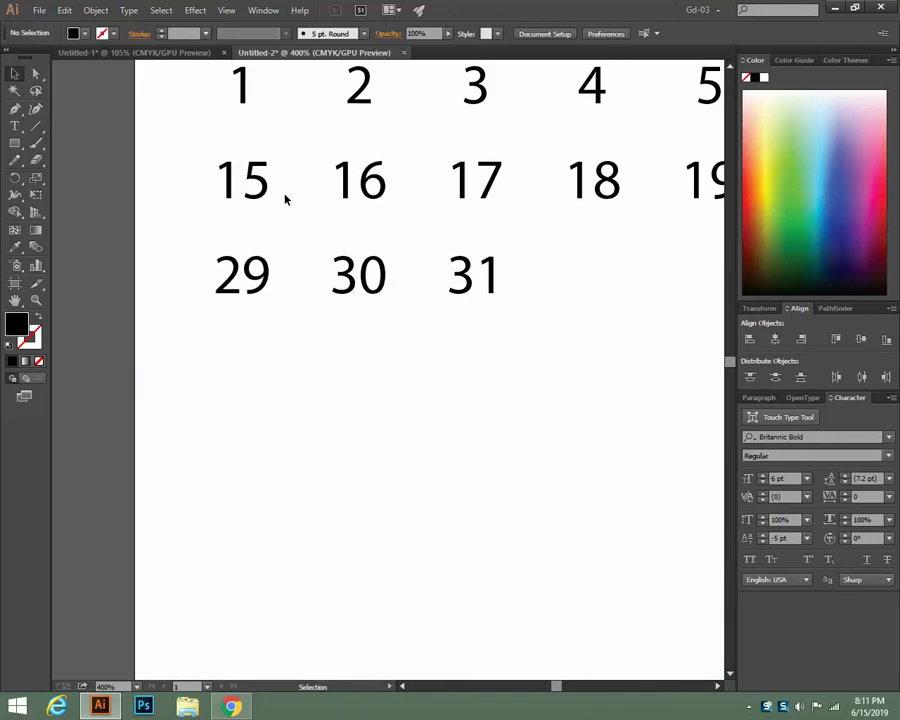
key("ctrl+minus")
key("ctrl+minus")
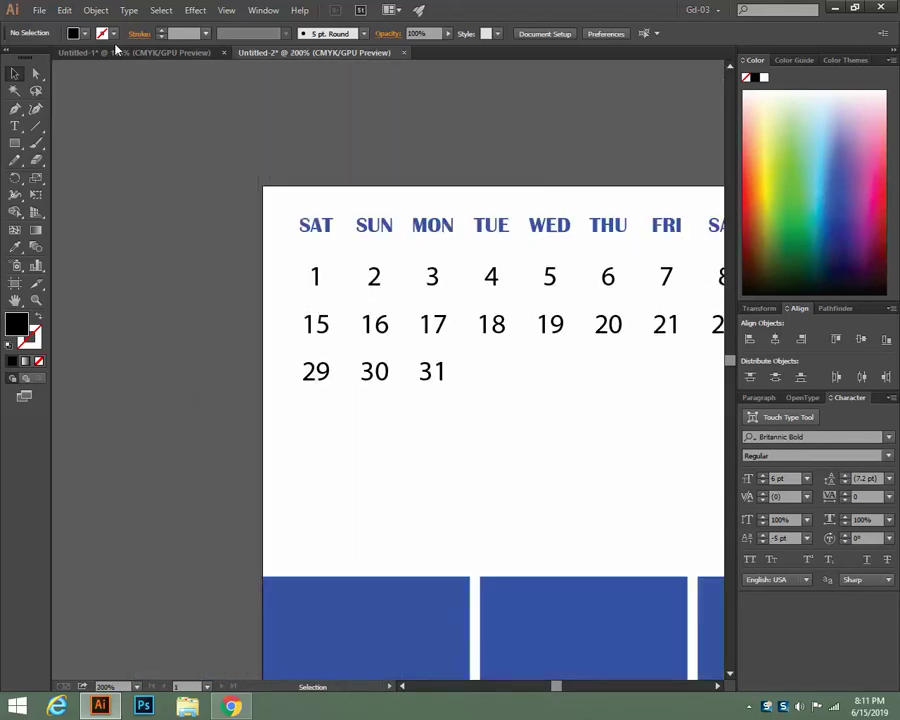
left_click(118, 52)
Select the owl calendar's date grid, shrink its frame and lower the font to 19 pt
left_click(333, 437)
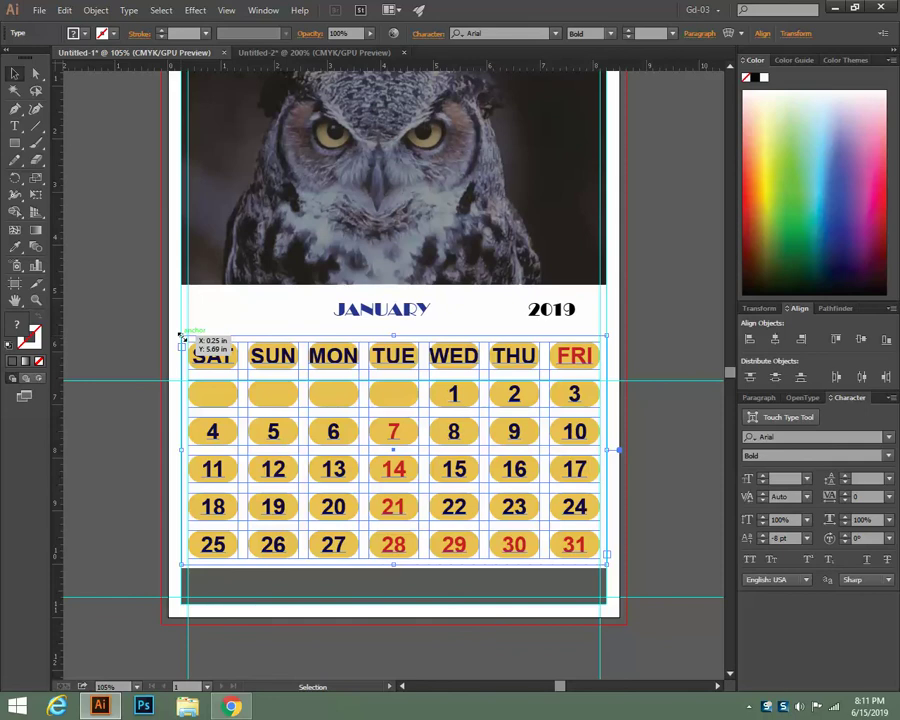
mouse_move(181, 337)
left_mouse_down()
mouse_move(211, 353)
mouse_move(182, 338)
left_mouse_up()
left_click_drag(488, 490, 240, 367)
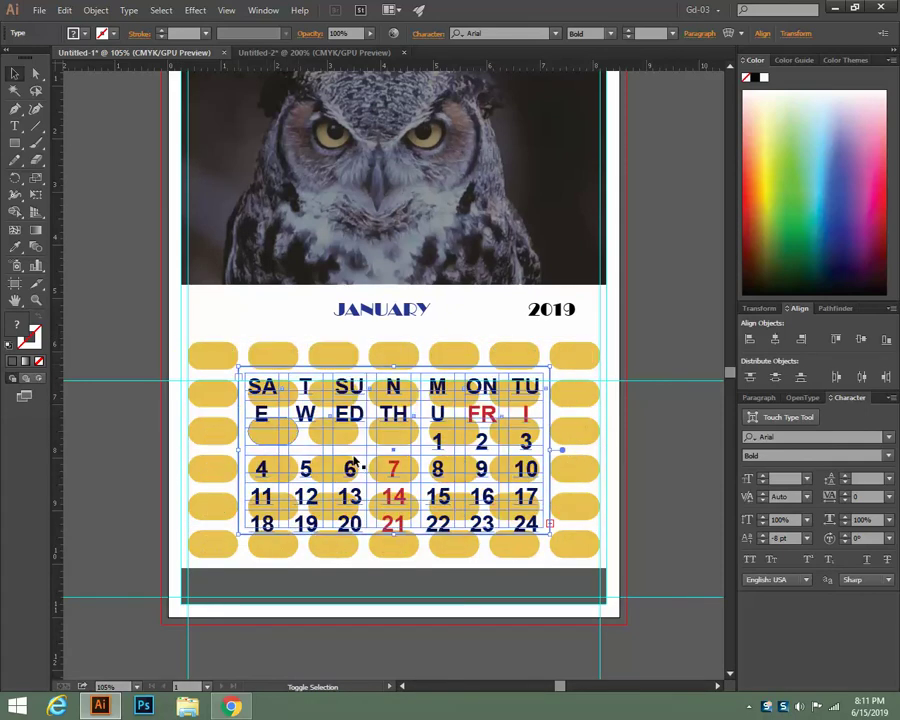
left_click(628, 37)
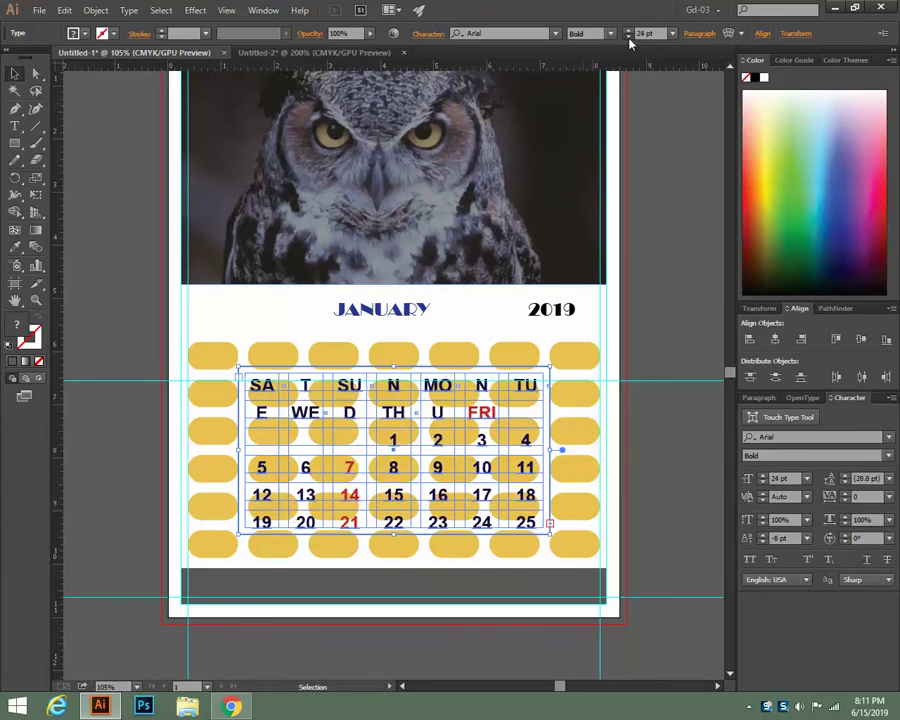
left_click(628, 37)
left_click(628, 37)
left_click(628, 37)
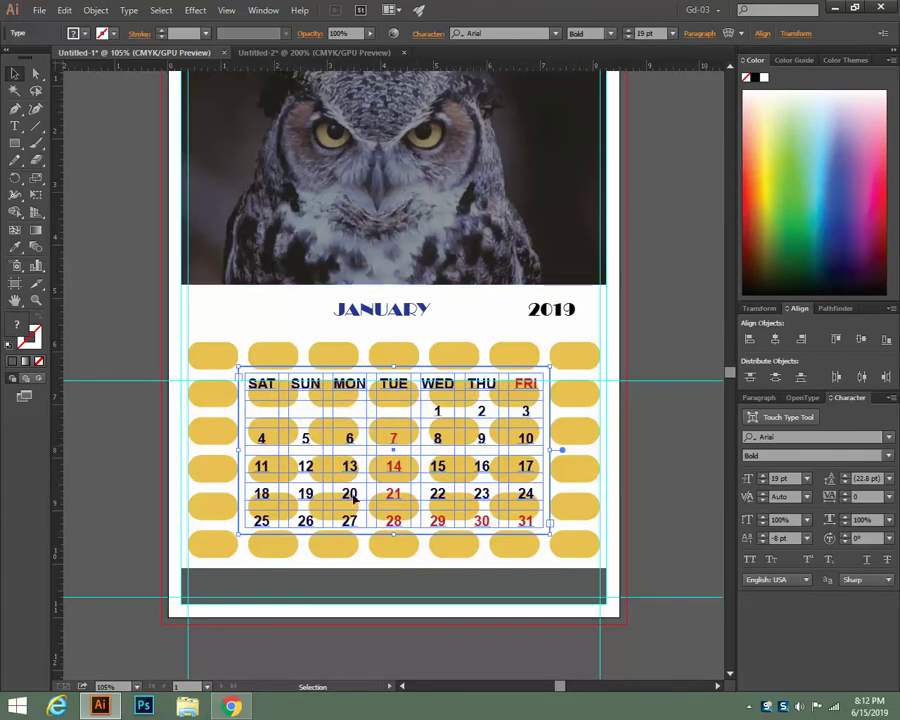
Keep shrinking the date frame while lowering the font size below 5 pt
left_click_drag(241, 368, 297, 400)
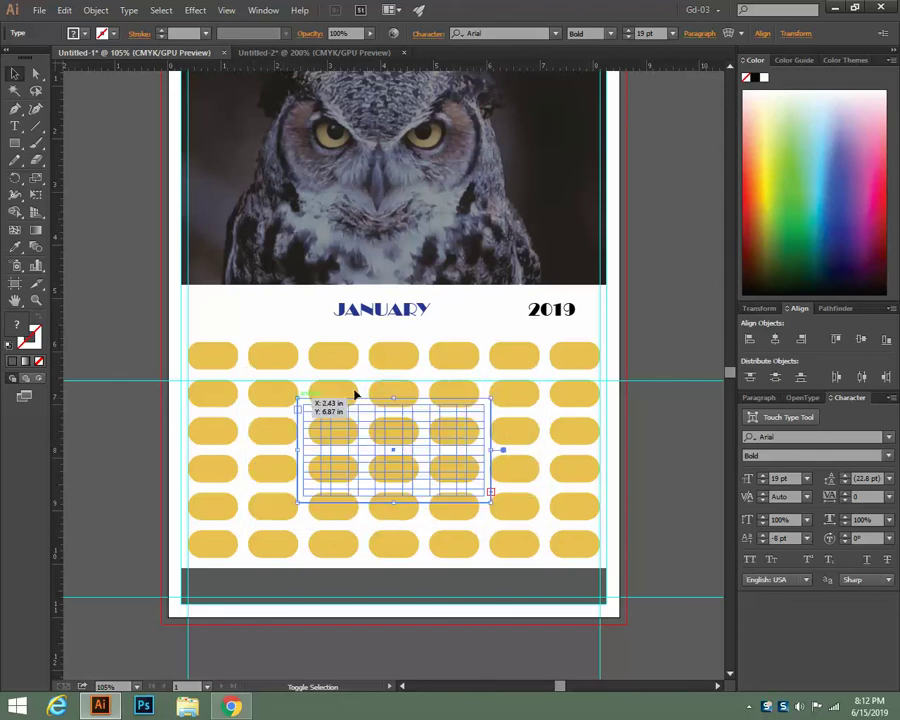
left_click(627, 38)
left_click(627, 38)
left_click(627, 38)
left_click(627, 38)
left_click(627, 38)
left_click(627, 38)
left_click(627, 38)
left_click(627, 38)
left_click(627, 38)
left_click(627, 38)
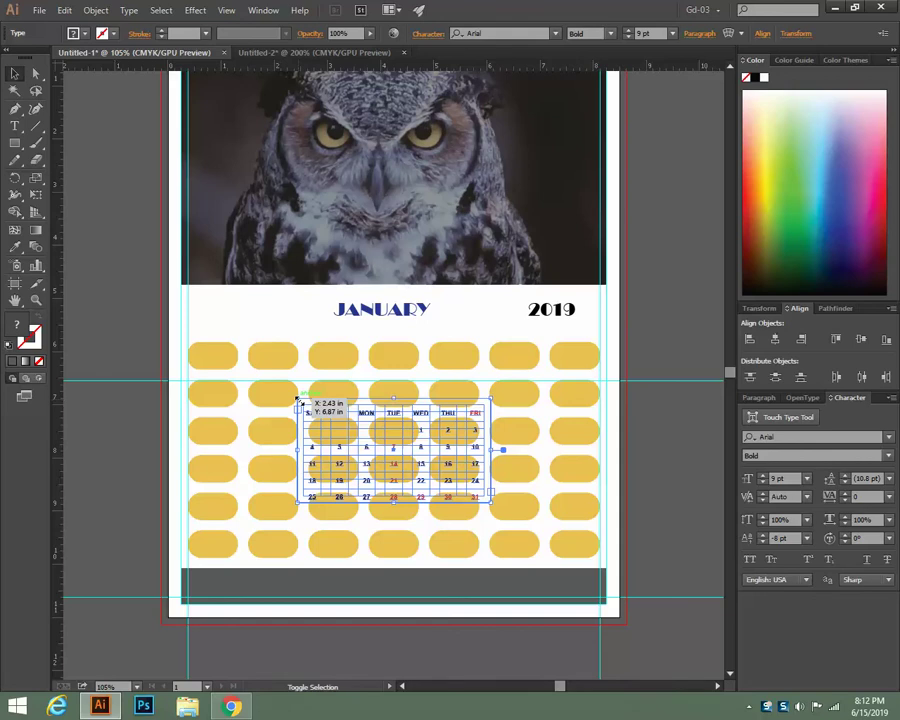
left_click_drag(297, 400, 338, 421)
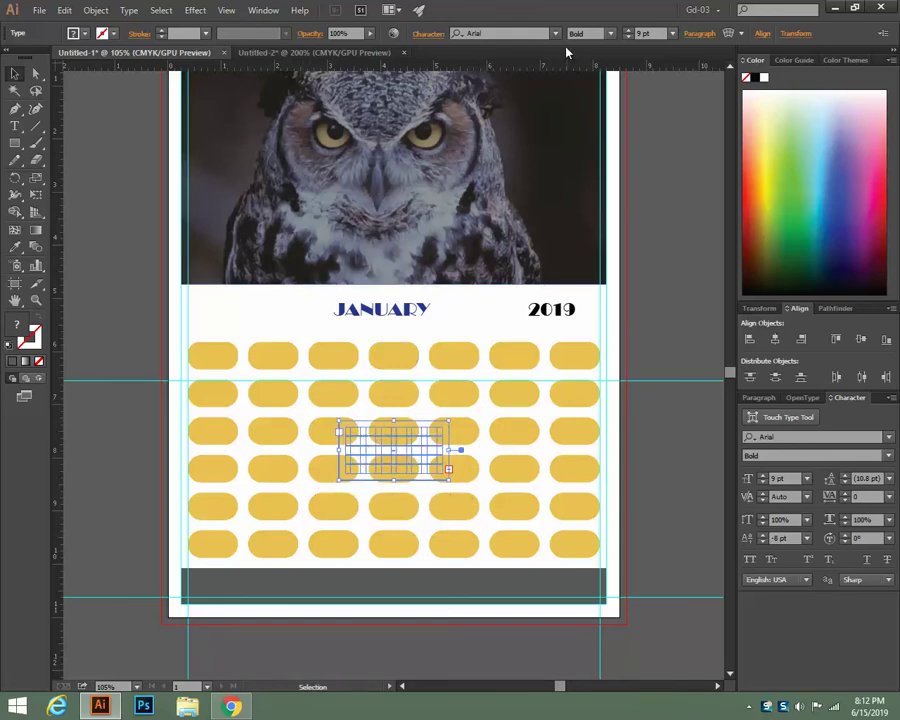
left_click(630, 37)
left_click(630, 37)
left_click(630, 37)
left_click(630, 37)
left_click(630, 37)
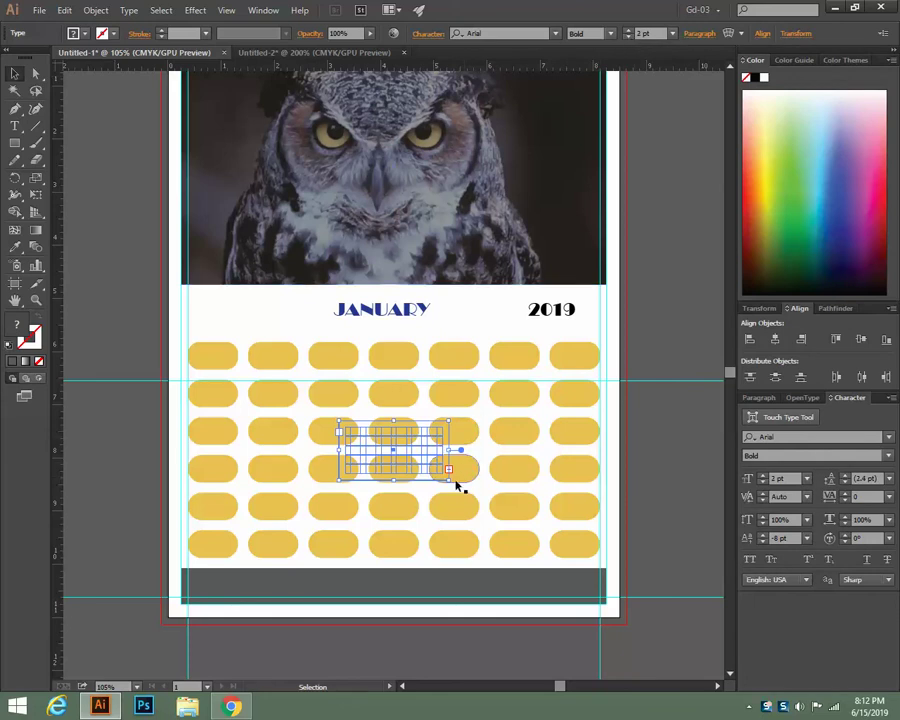
left_click_drag(448, 478, 473, 495)
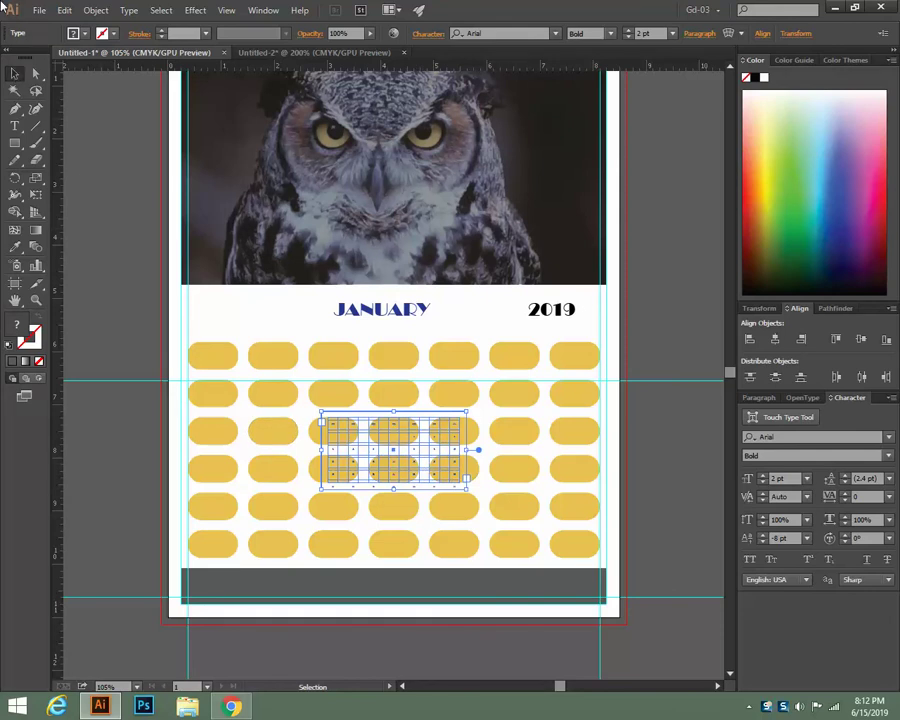
Zoom in to check the tiny dates, then reselect the small date grid frame
key("ctrl+plus")
key("ctrl+plus")
key("ctrl+plus")
key("ctrl+plus")
key("ctrl+plus")
key("ctrl+plus")
scroll(352, 172, "down", 8)
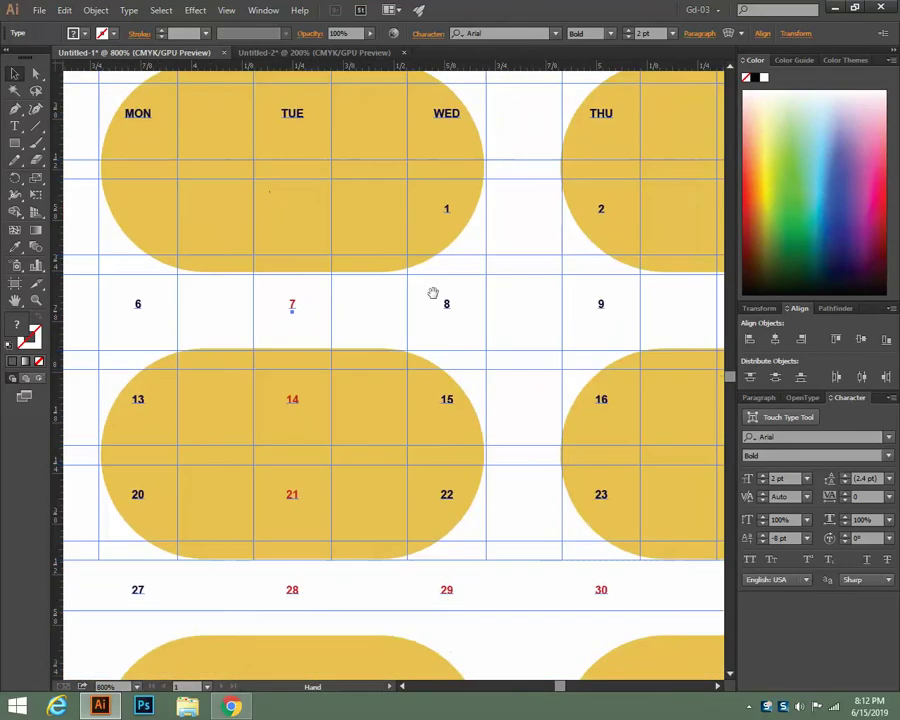
left_click_drag(433, 293, 452, 426)
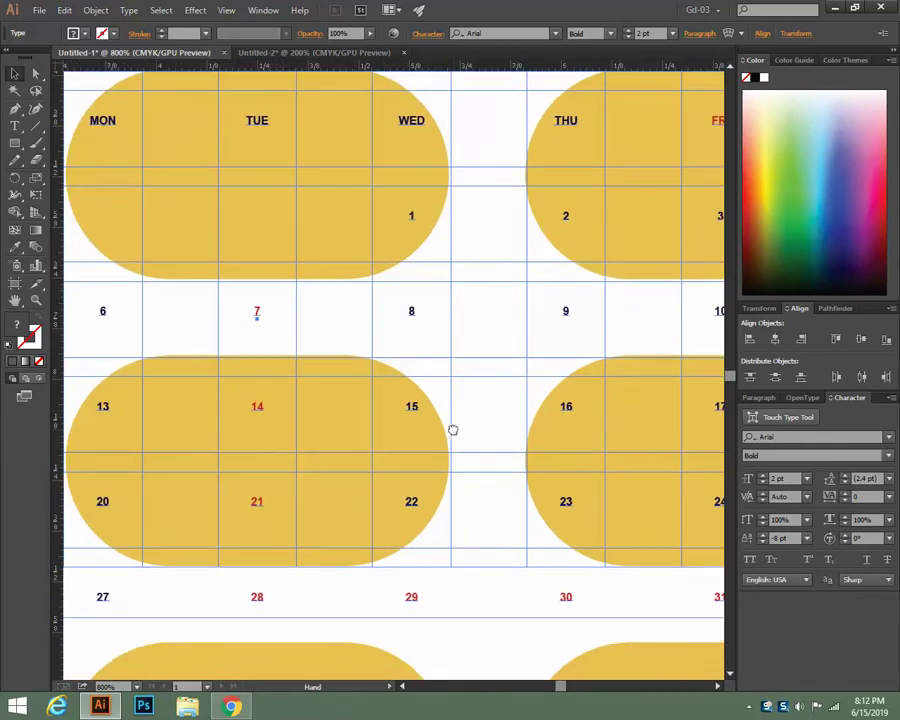
key("ctrl+minus")
key("ctrl+minus")
key("ctrl+minus")
key("ctrl+minus")
key("ctrl+minus")
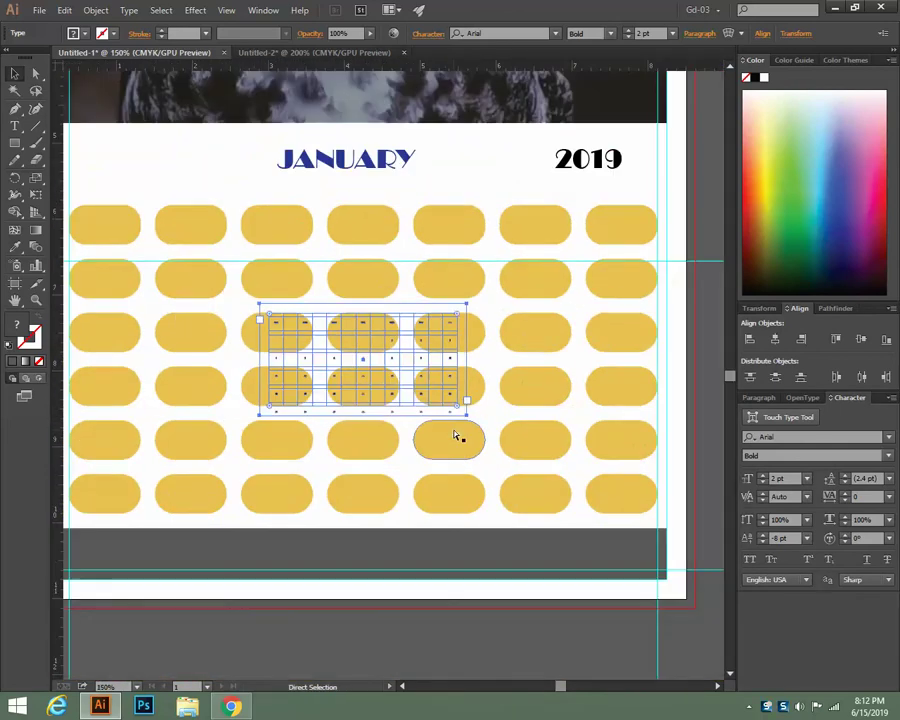
left_click(323, 341)
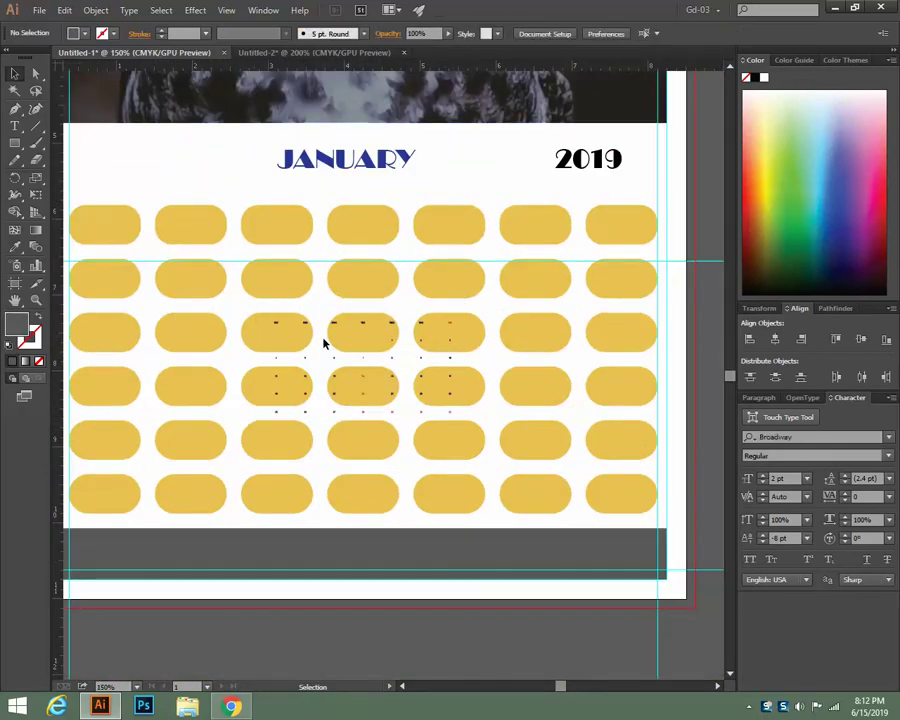
left_click(363, 328)
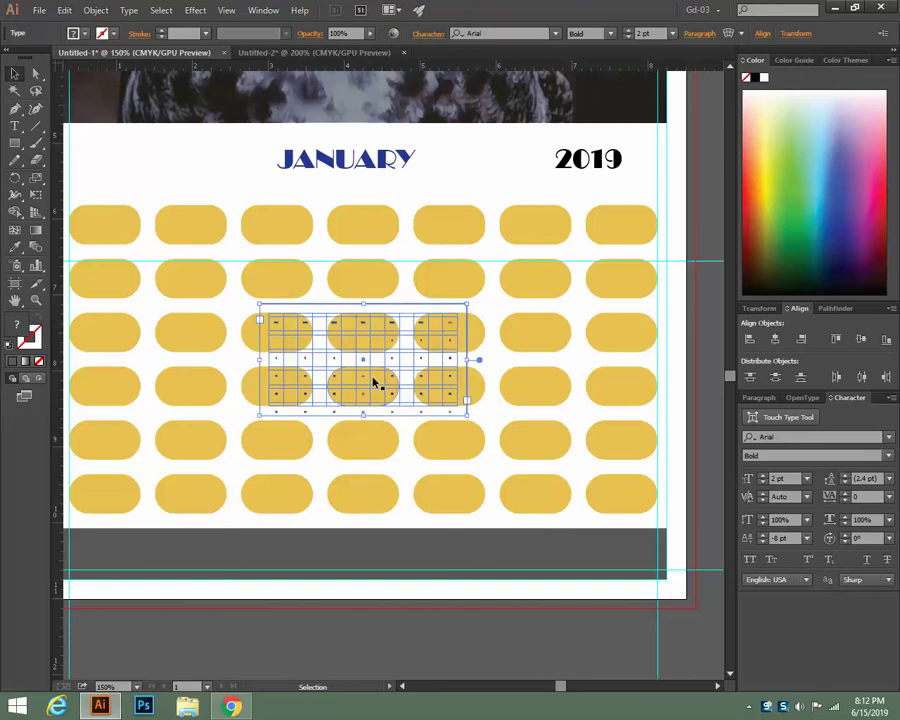
Paste the tiny date grid into Untitled-2 and select it over the date rows
left_click(310, 52)
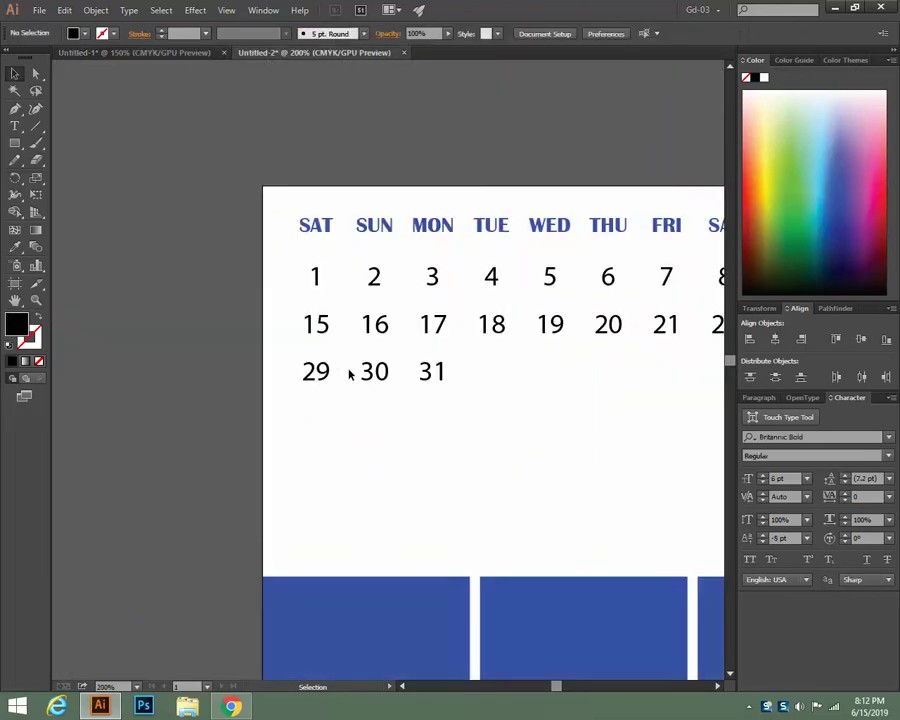
key("ctrl+v")
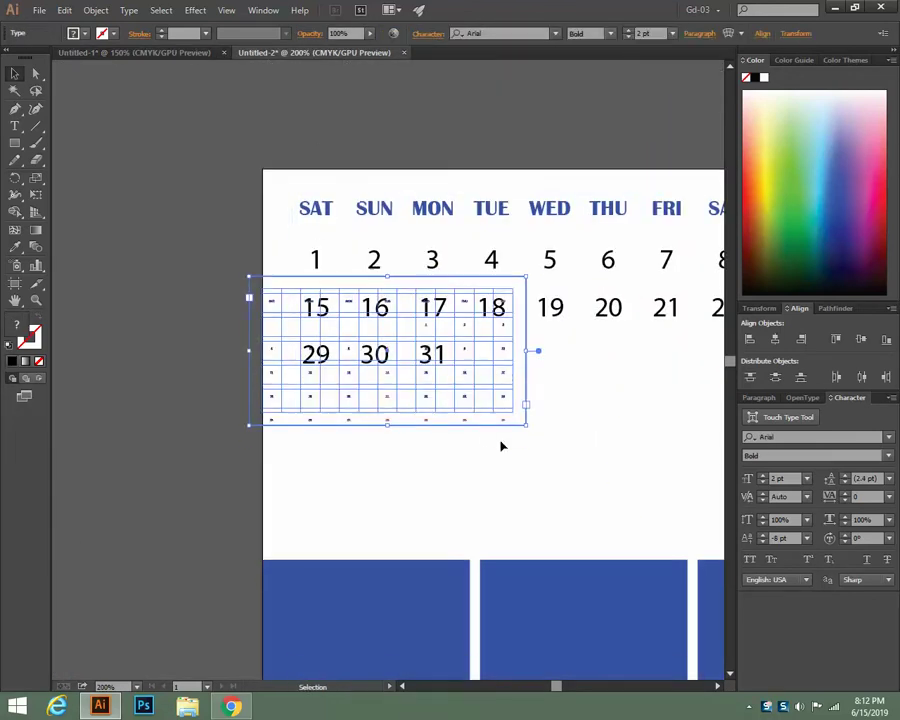
scroll(497, 430, "down", 5)
left_click_drag(480, 204, 468, 400)
left_click_drag(416, 211, 396, 273)
left_click(396, 237)
left_click(387, 225)
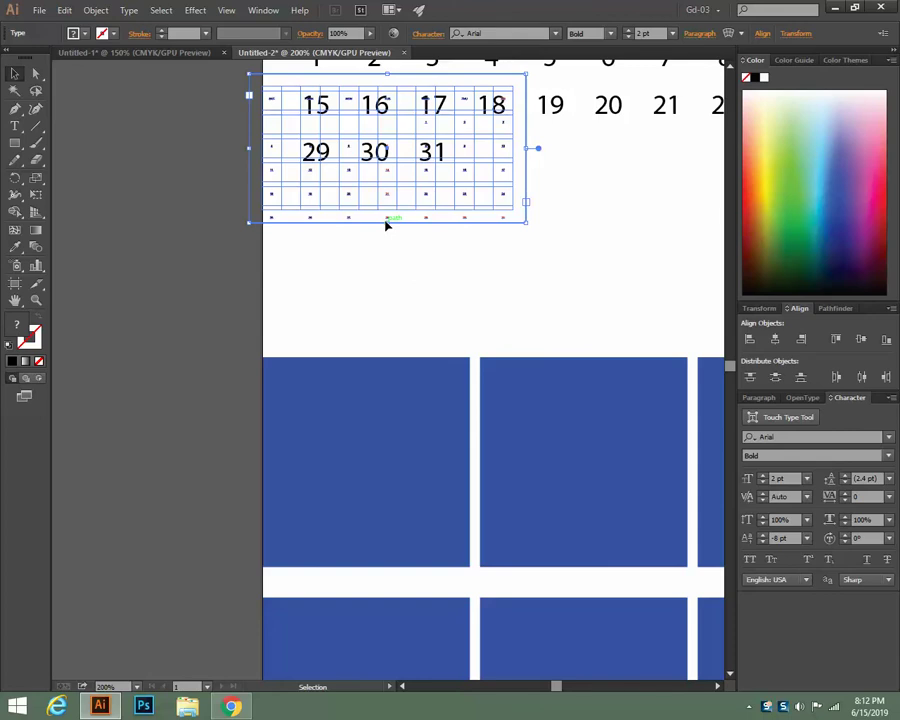
left_click(126, 11)
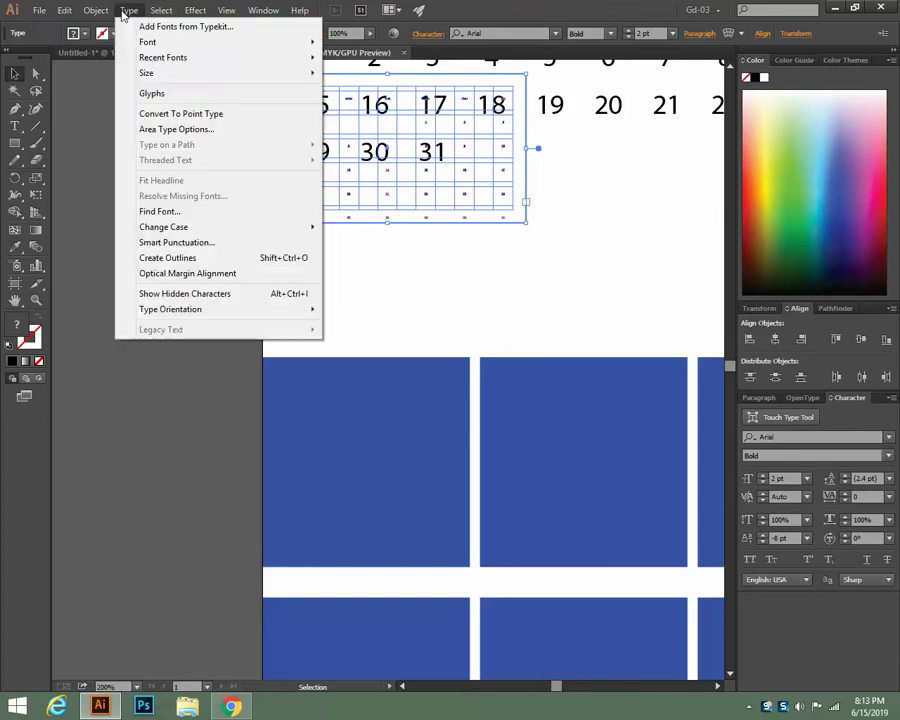
Edit the row and column gutter values in Area Type Options and preview the 6×7 grid
left_click(160, 130)
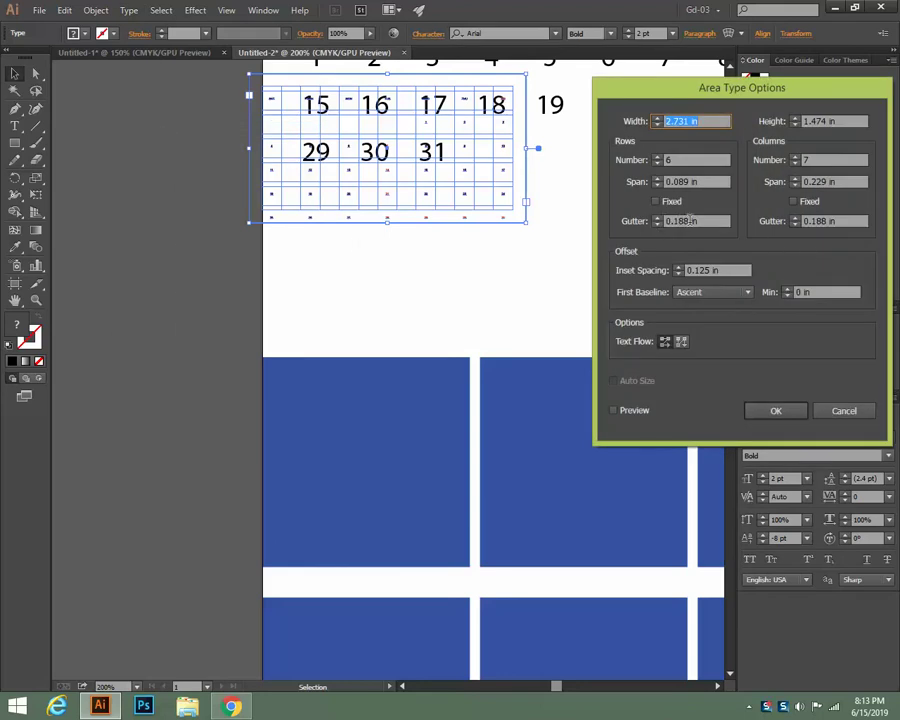
double_click(679, 221)
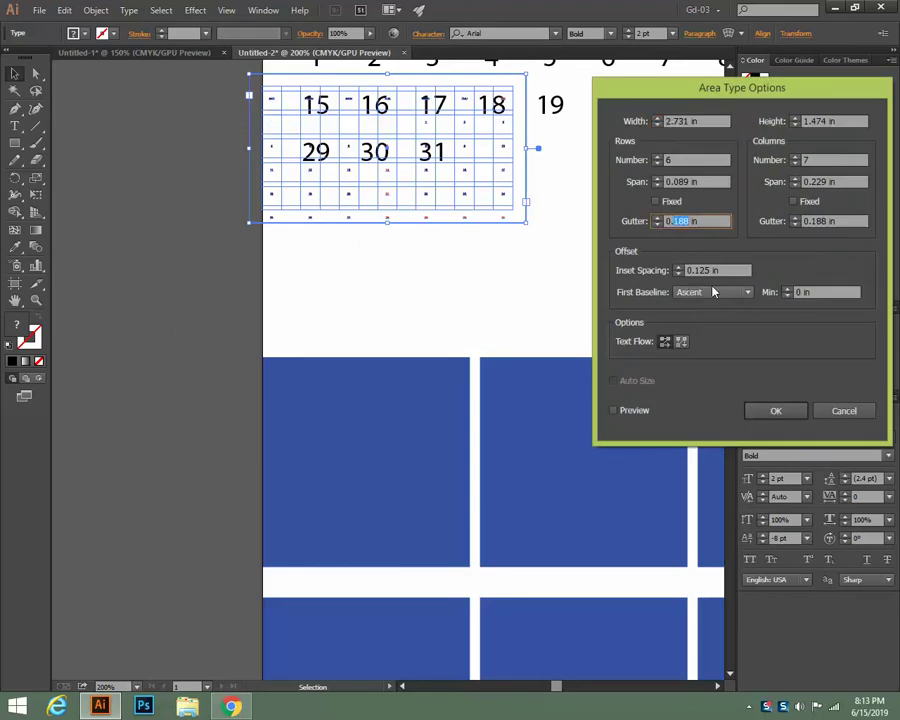
type("1")
key("Left")
type("0")
double_click(820, 221)
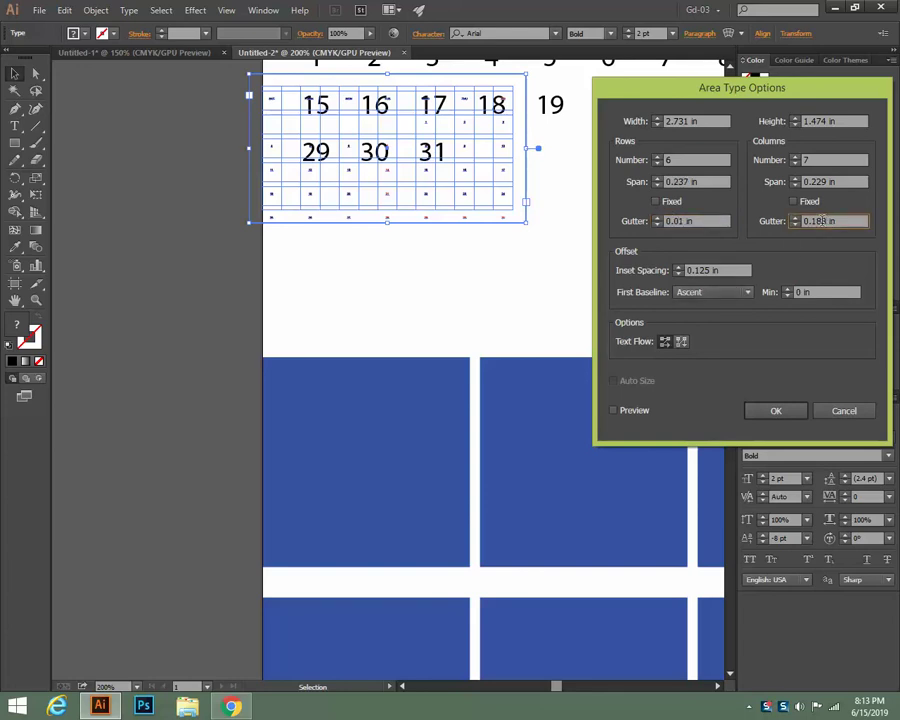
left_click_drag(826, 221, 813, 221)
type("01")
left_click(638, 413)
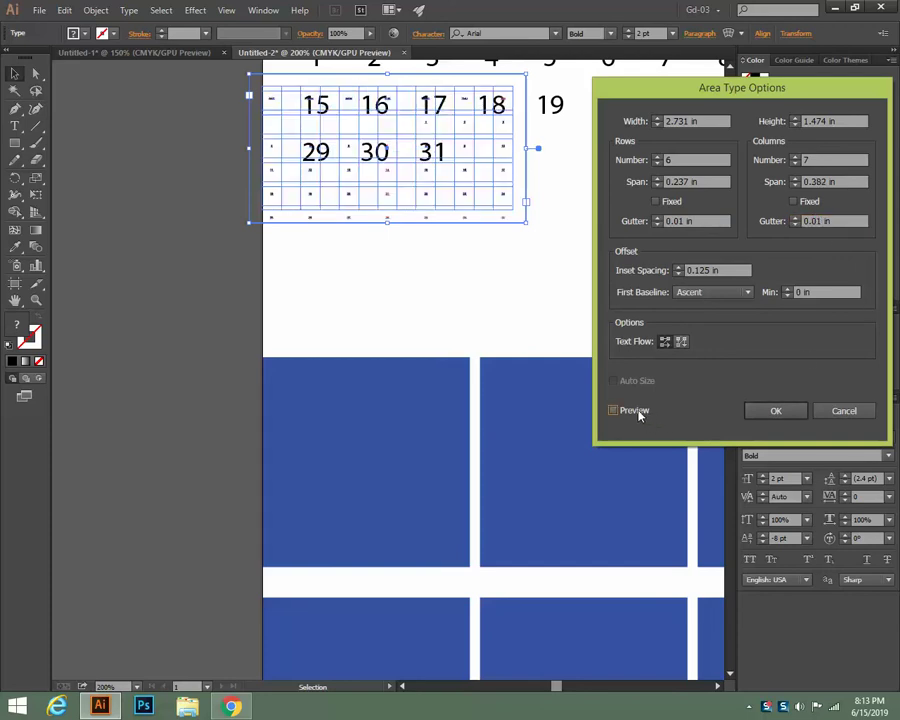
left_click(638, 412)
left_click(638, 412)
Raise the inset spacing to 0.25 in, apply the settings and deselect the frame
left_click(678, 267)
left_click(678, 267)
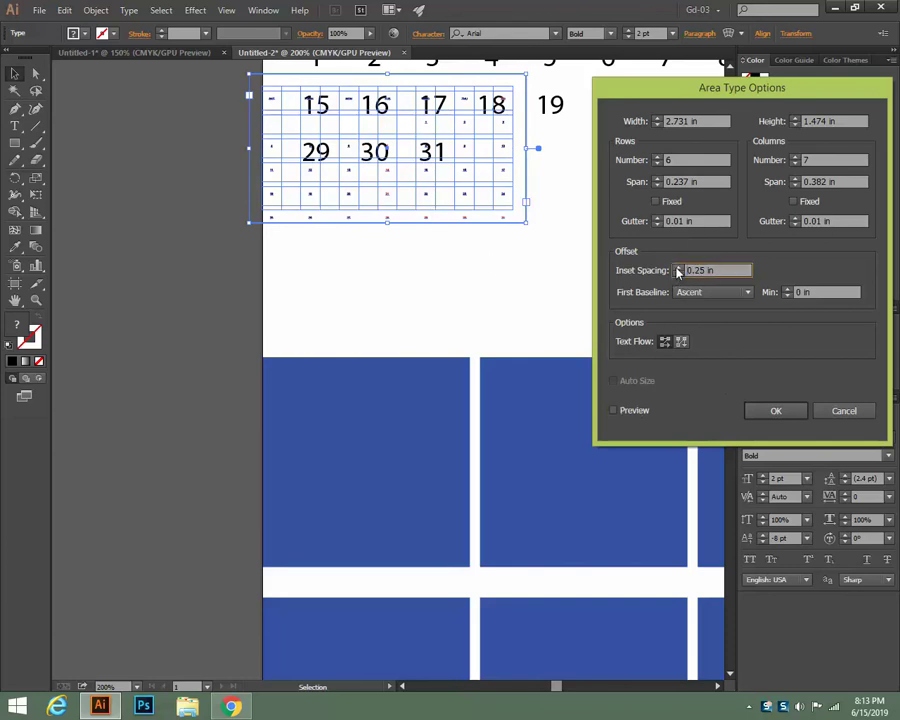
left_click(621, 415)
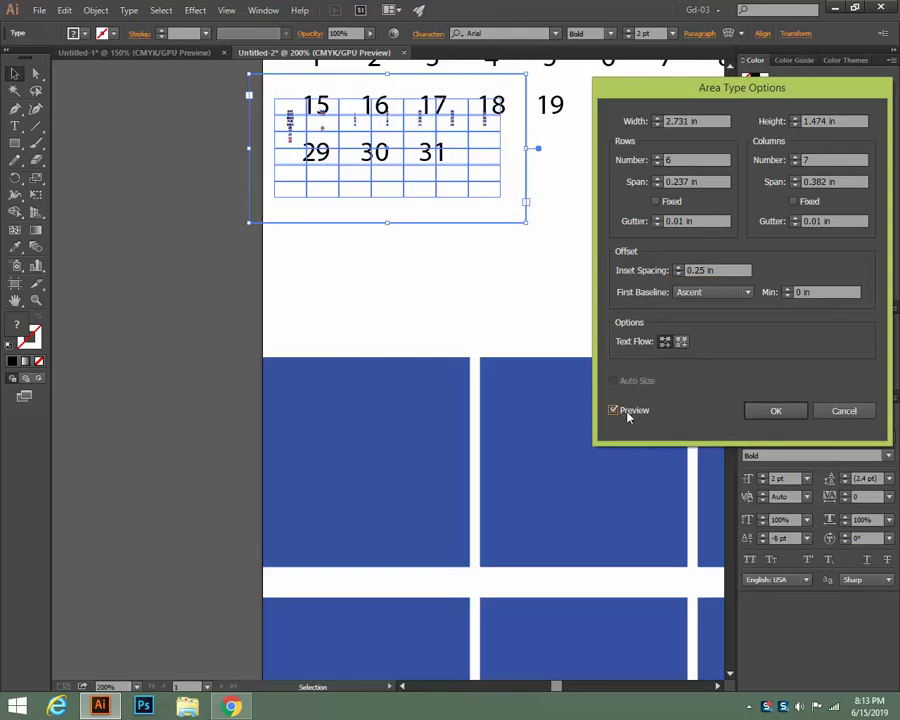
left_click(798, 410)
left_click(502, 322)
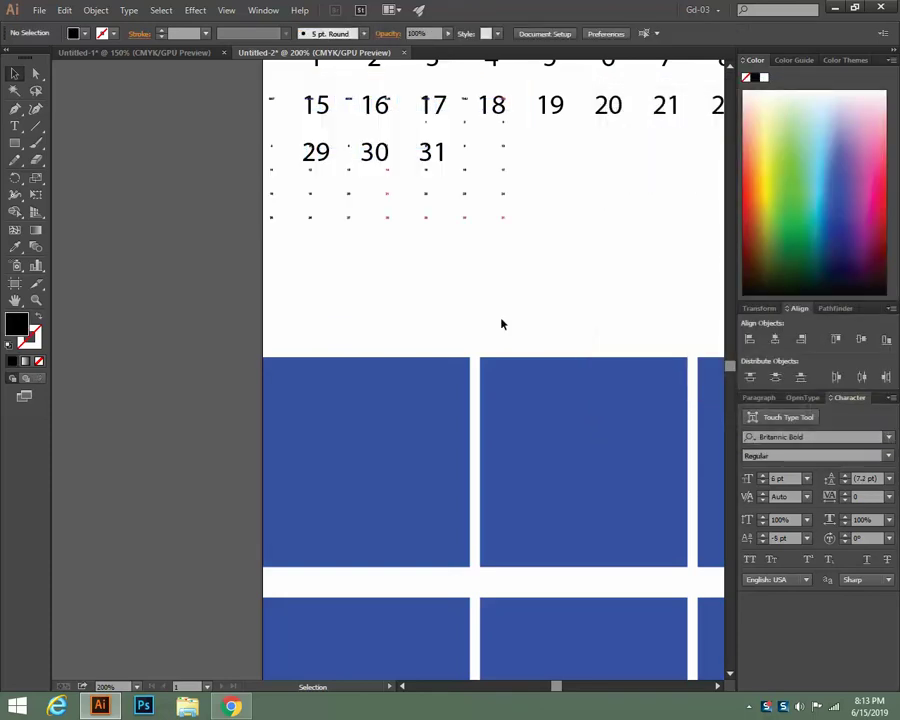
scroll(502, 323, "up", 1)
Delete the small date grid frame, review Untitled-1's January text frame with undo, then return
left_click(428, 270)
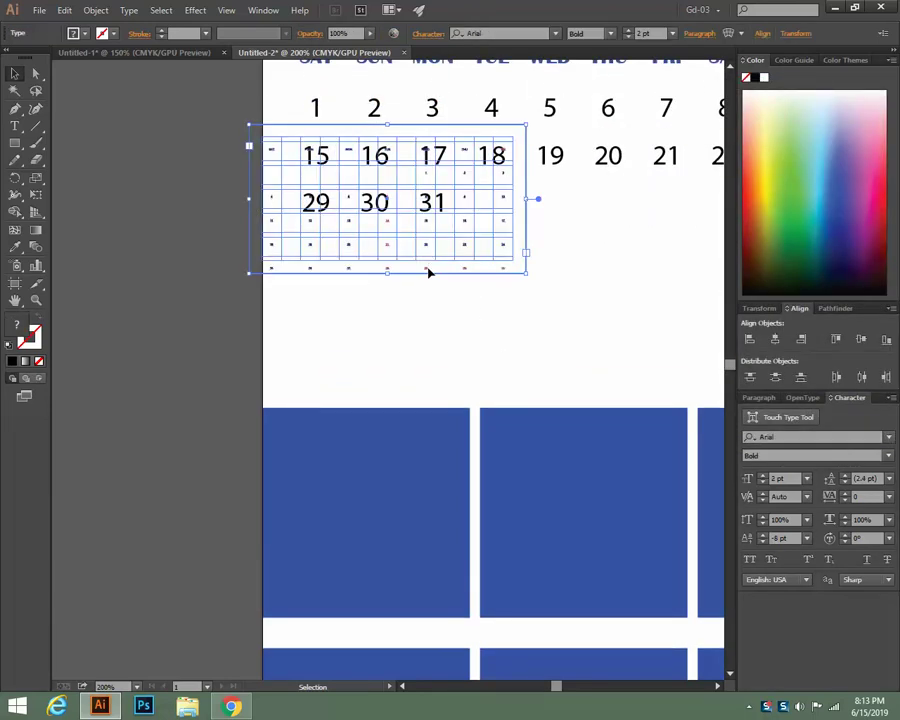
key("Delete")
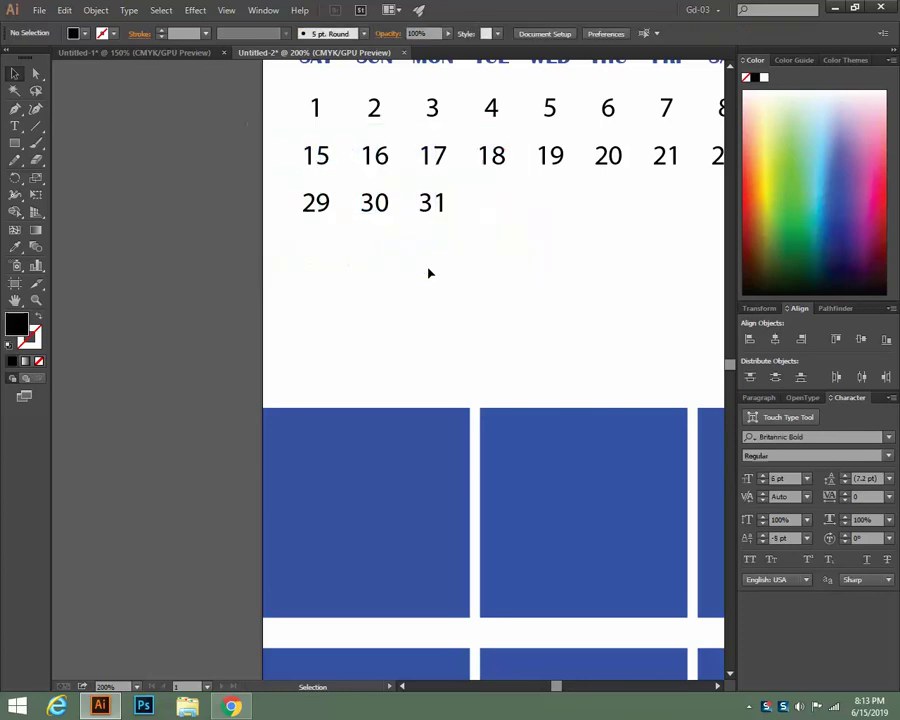
left_click(149, 57)
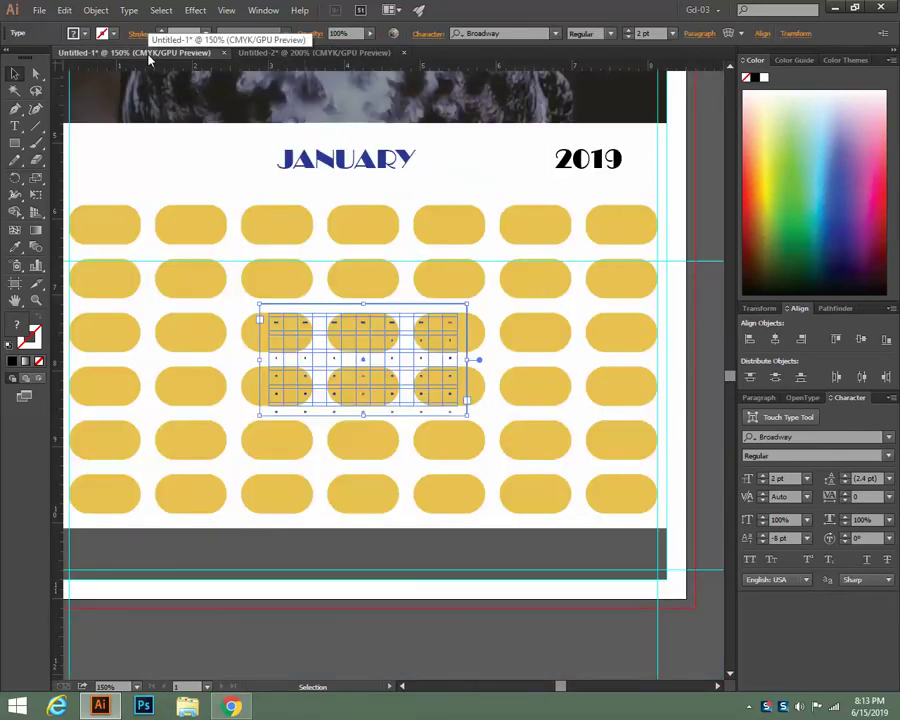
key("Delete")
key("ctrl+v")
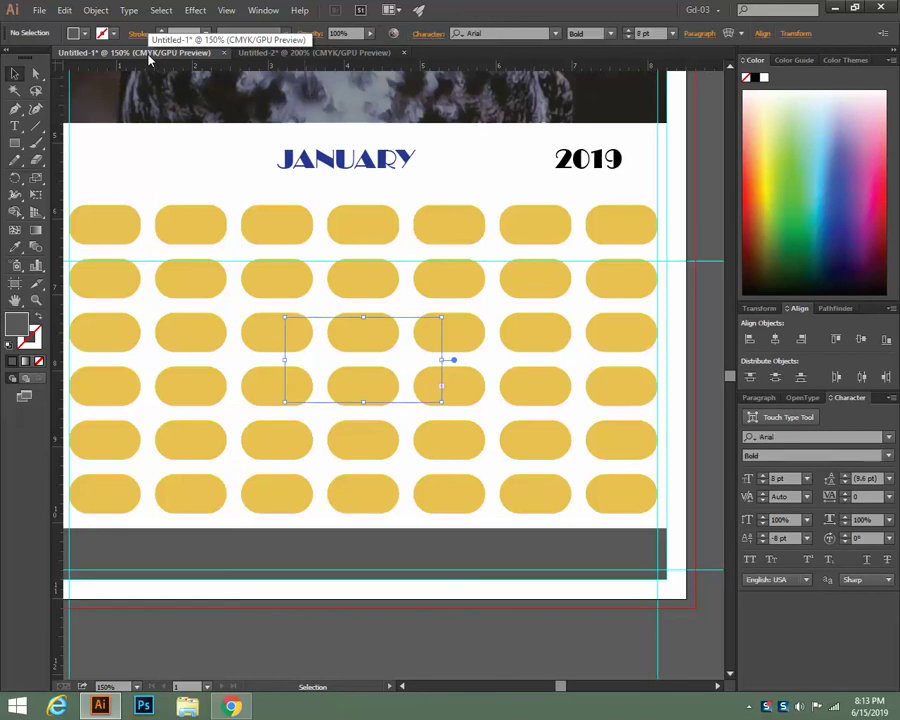
key("ctrl+z")
key("ctrl+z")
key("ctrl+z")
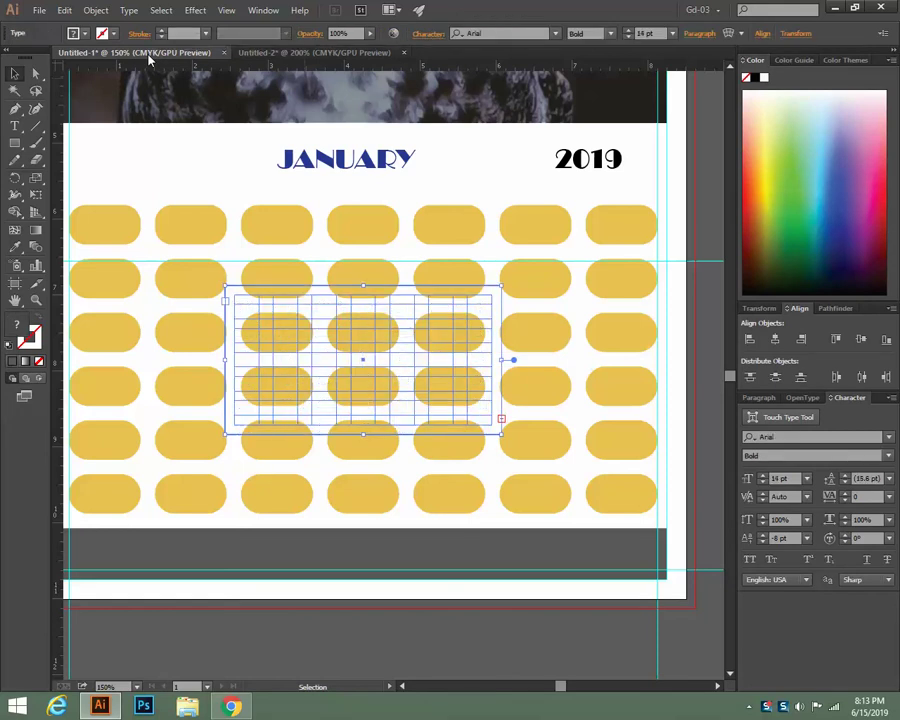
key("ctrl+shift+period")
left_click(313, 52)
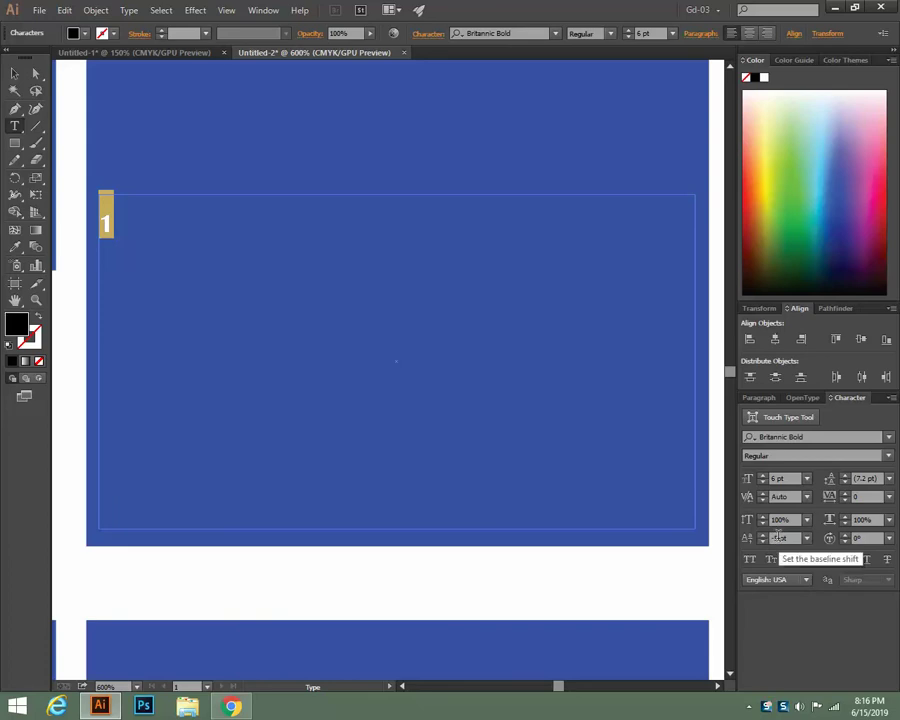
Reset the gold 1's baseline shift to 0 pt
left_click(763, 535)
left_click(763, 535)
left_click(763, 535)
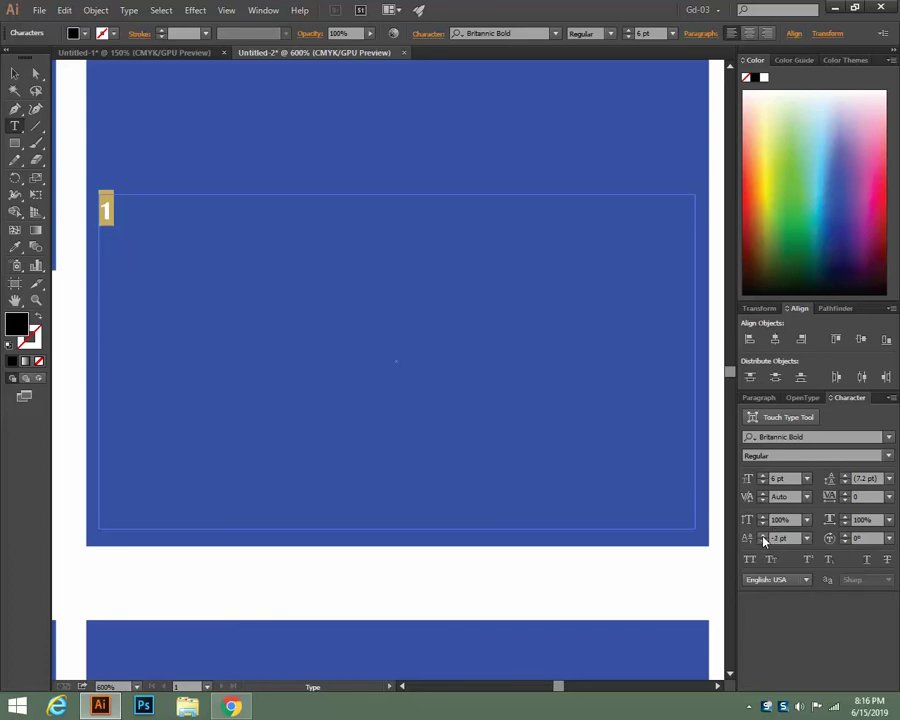
left_click(763, 536)
left_click(763, 536)
left_click(763, 536)
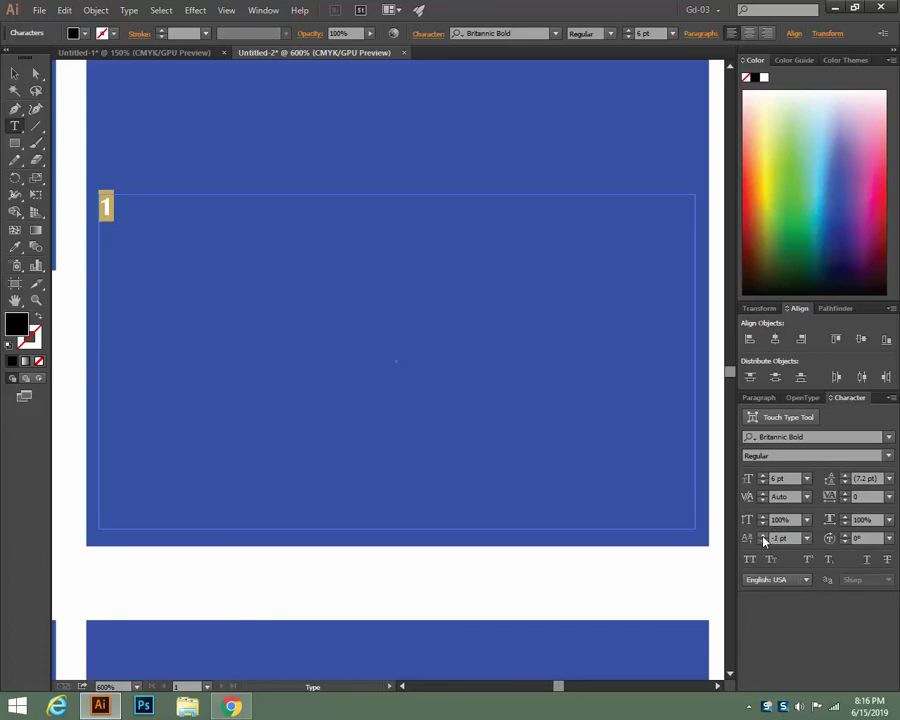
Set the 1 to 8 pt, then delete it to leave the frame empty
left_click(216, 292)
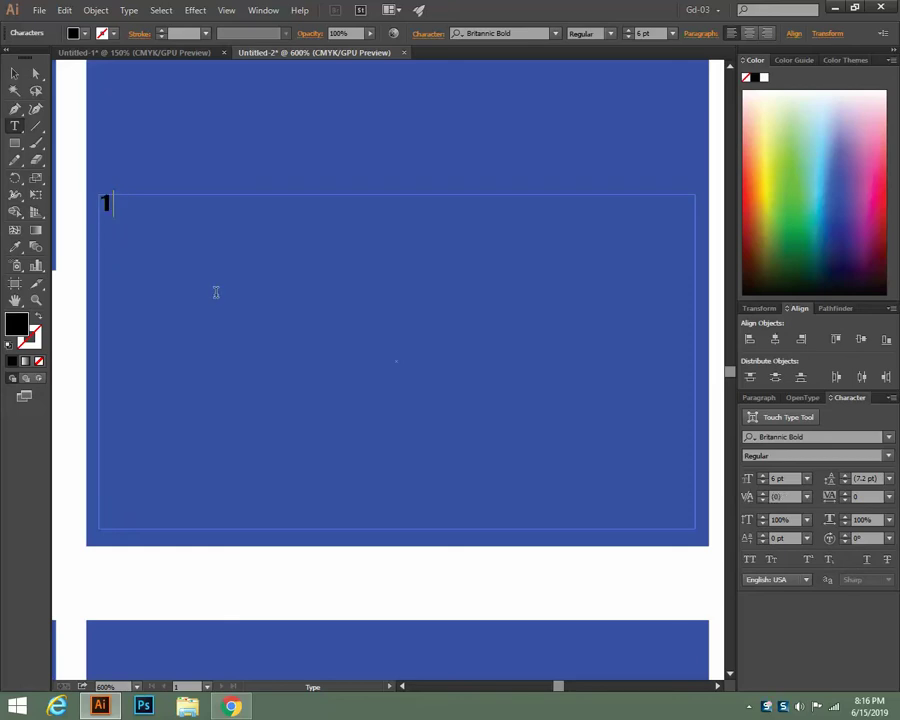
key("Return")
type("2")
key("BackSpace")
key("BackSpace")
double_click(117, 202)
left_click(629, 31)
left_click(629, 31)
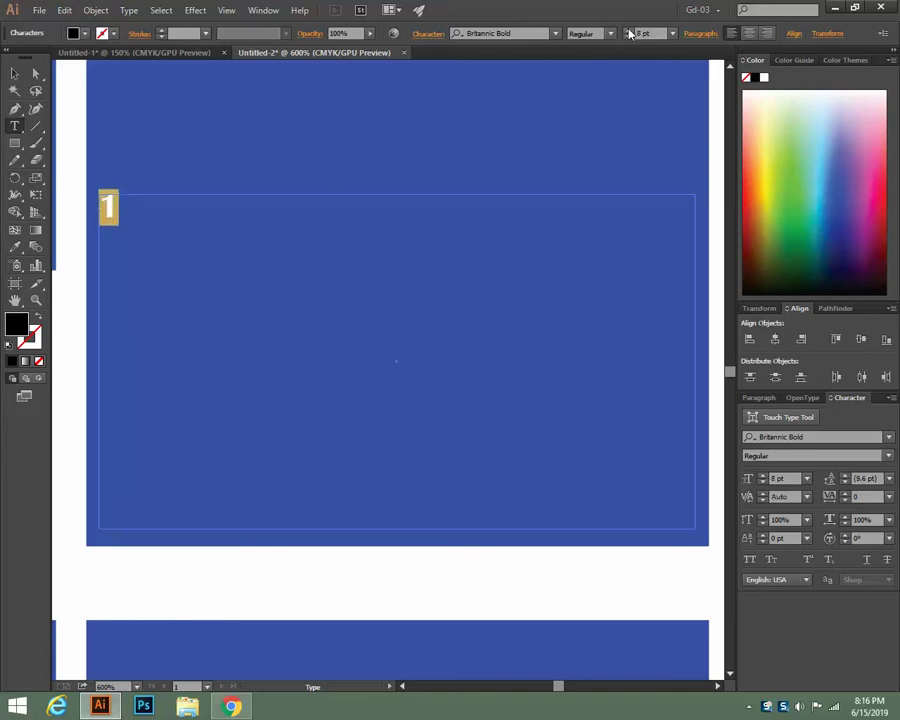
key("BackSpace")
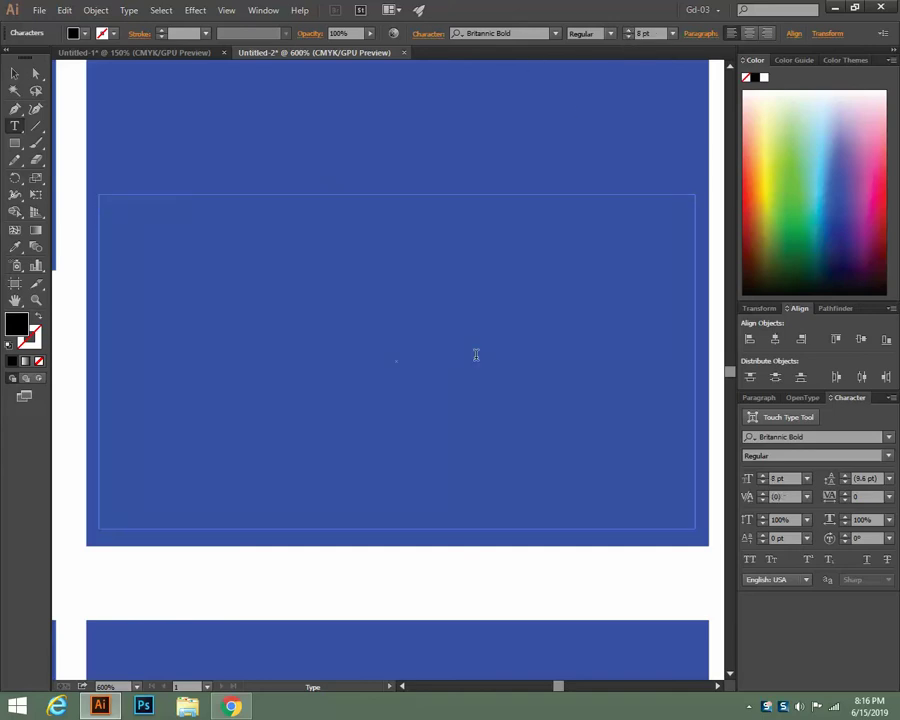
Type the dates 1 through 14 as tab-separated week rows in the text frame
type("2")
key("BackSpace")
key("BackSpace")
type("1")
key("Tab")
type("2")
key("Tab")
type("3")
key("Tab")
type("4")
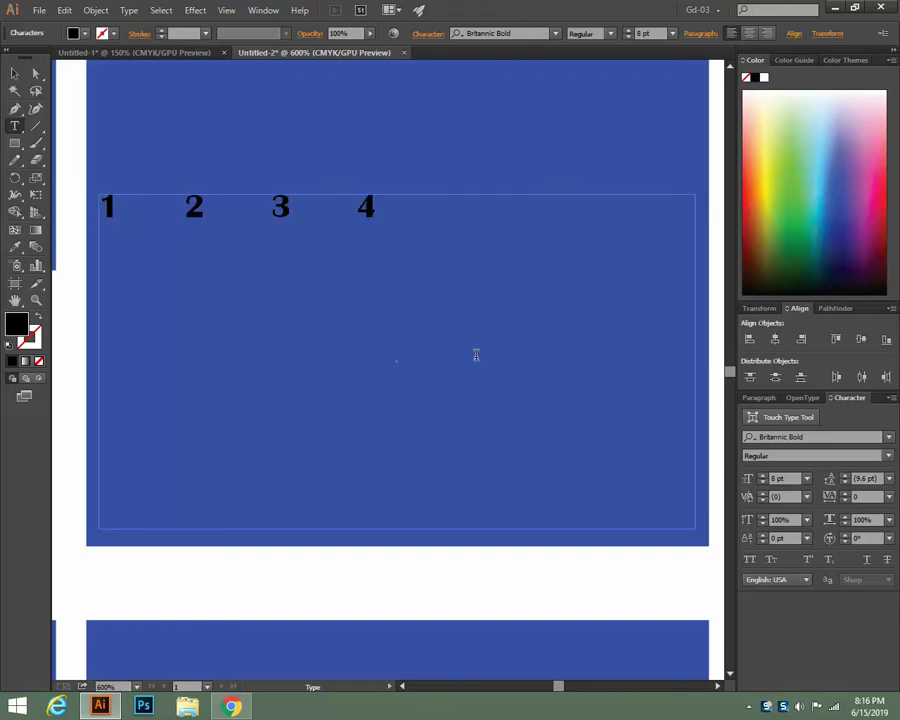
key("Tab")
type("5")
key("Tab")
type("6")
key("Tab")
type("7")
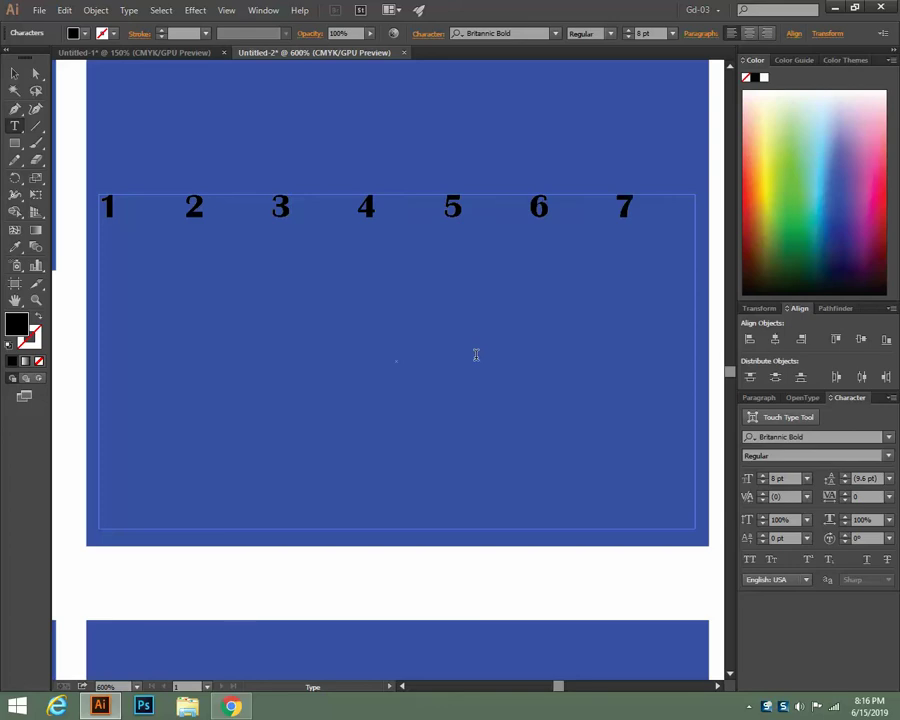
key("Tab")
type("8\t9")
key("Tab")
type("10")
key("Tab")
type("11")
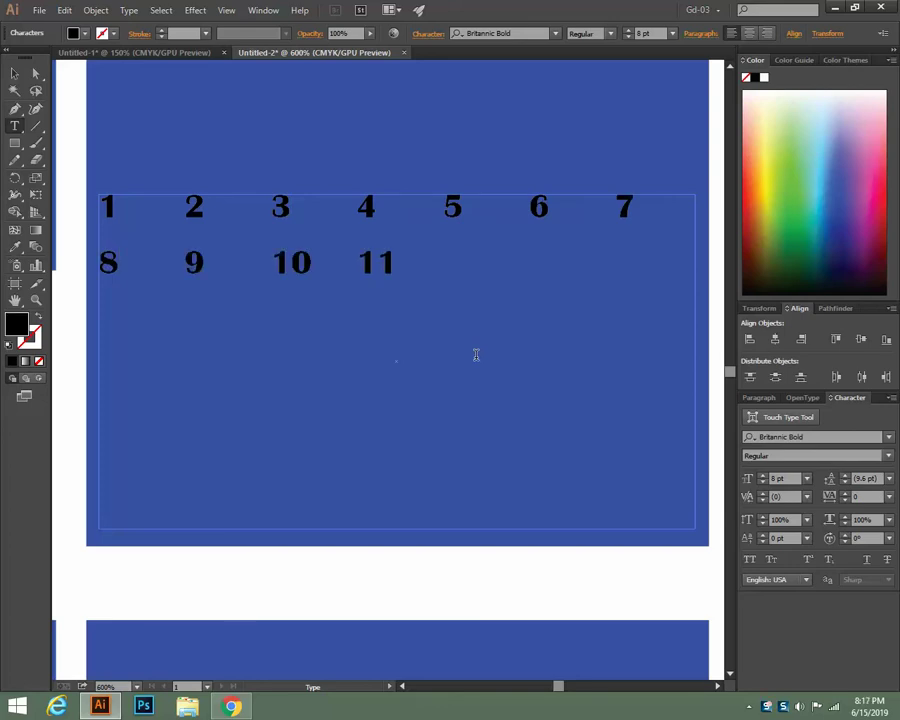
key("Tab")
type("12")
key("Tab")
type("1")
key("Tab")
type("14")
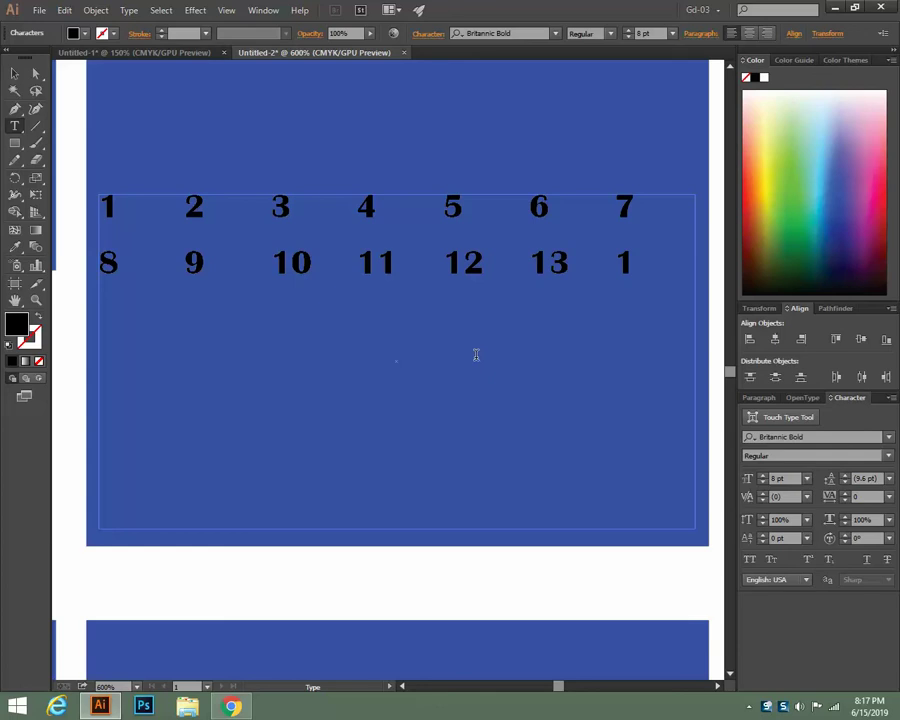
Continue the dates 15 through 31 in rows of seven, fixing a mistyped letter
key("Return")
type("15")
key("Tab")
type("1")
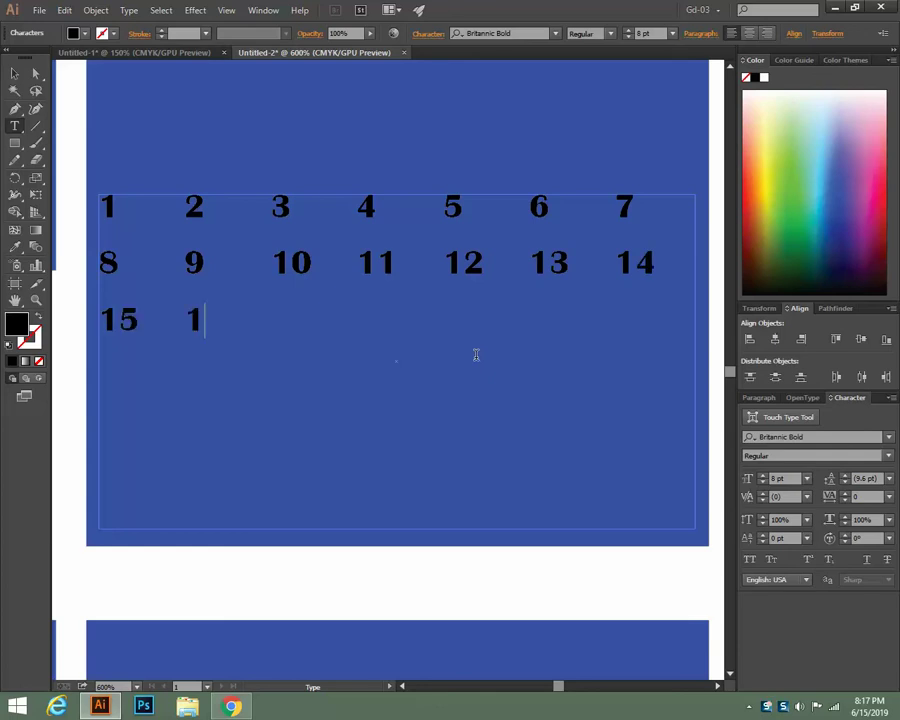
type("6")
key("Tab")
type("17")
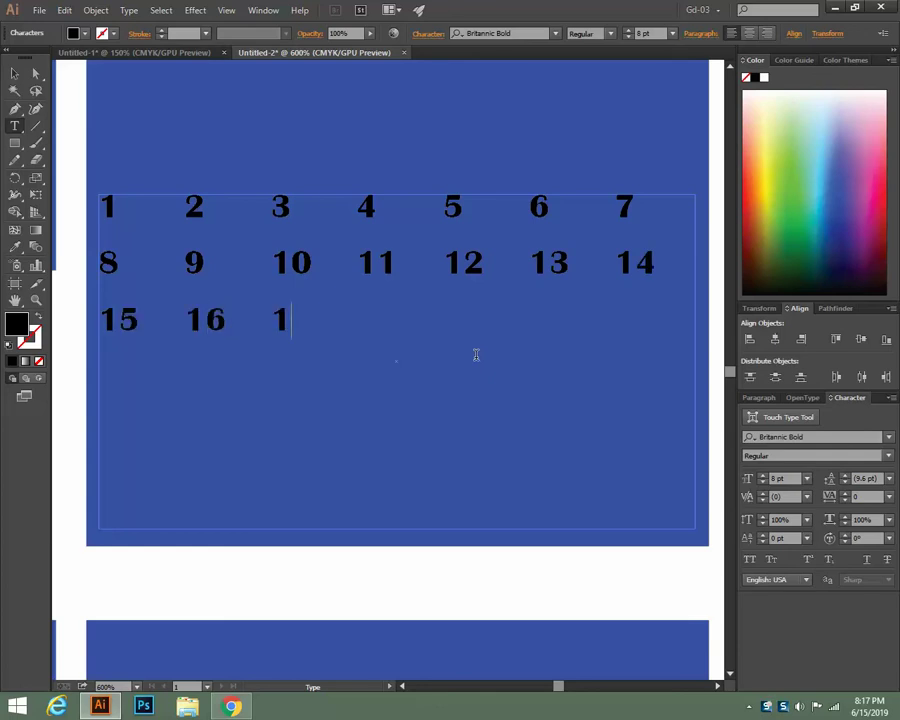
key("Tab")
type("18")
key("Tab")
type("19")
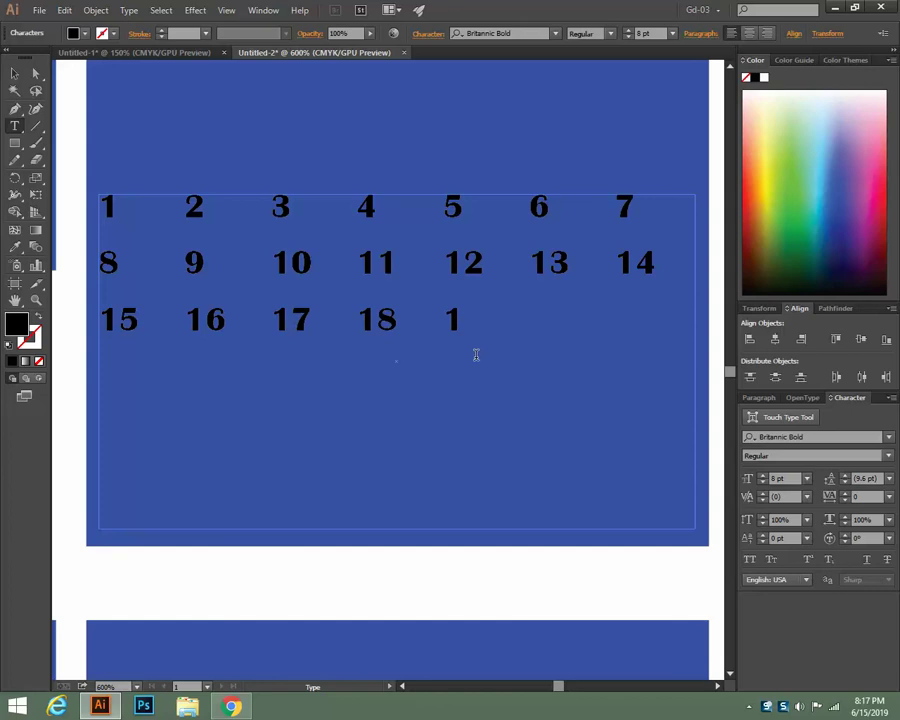
key("Tab")
type("20")
key("Tab")
type("21")
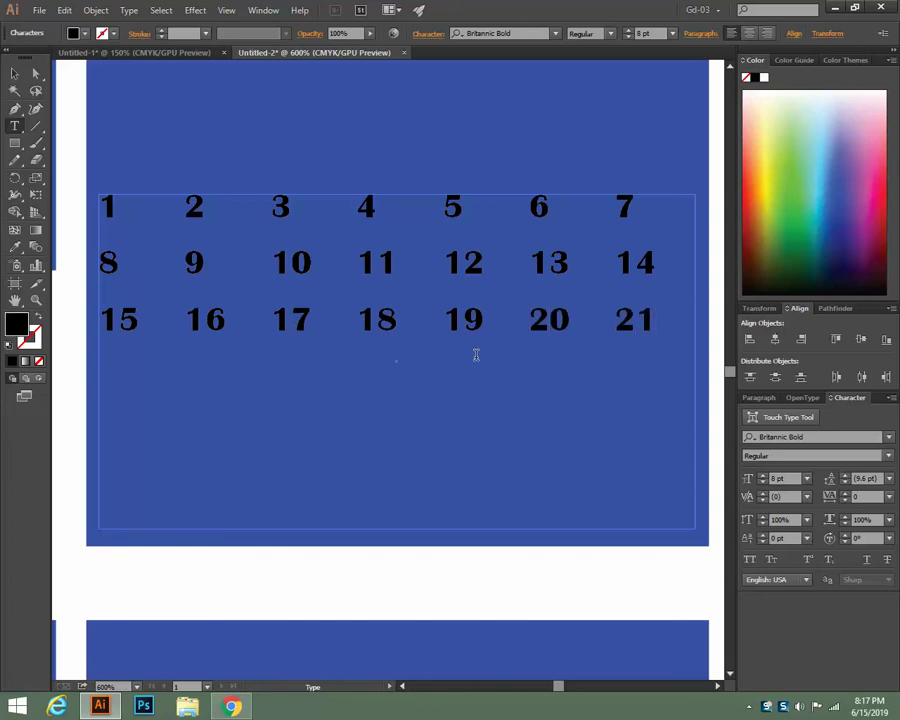
key("Return")
type("22")
key("Tab")
type("23")
key("Tab")
type("24")
key("Tab")
type("25")
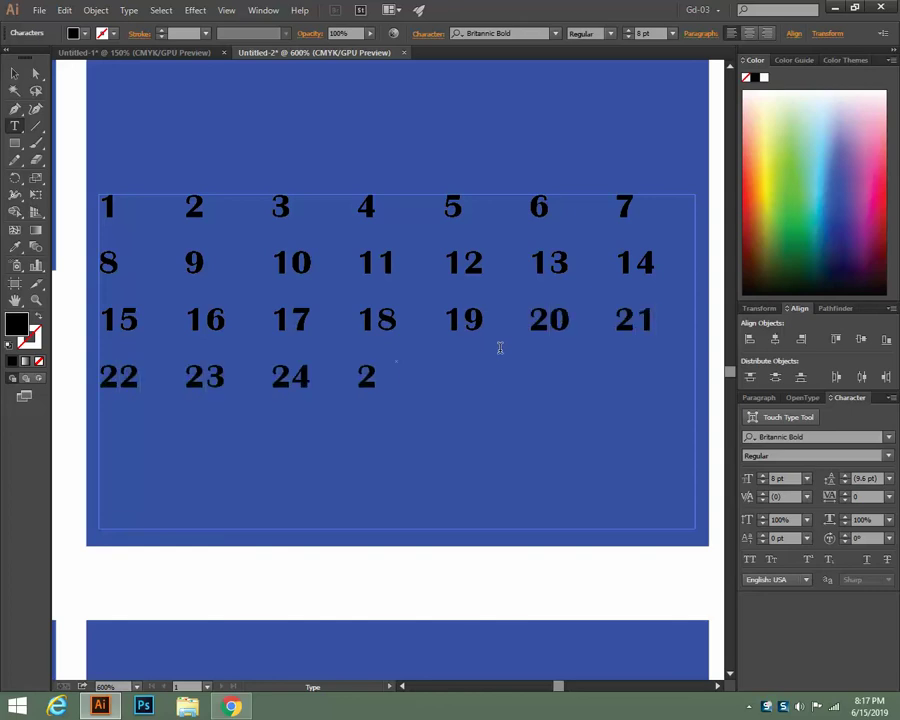
key("Tab")
type("26")
key("Tab")
type("27")
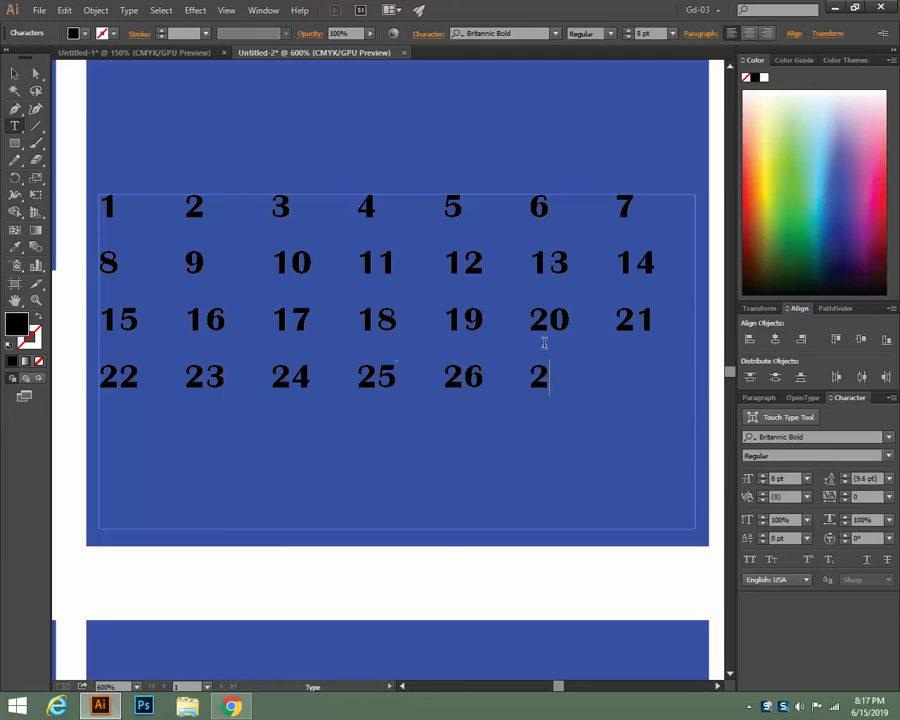
key("Tab")
type("28")
key("Return")
type("29")
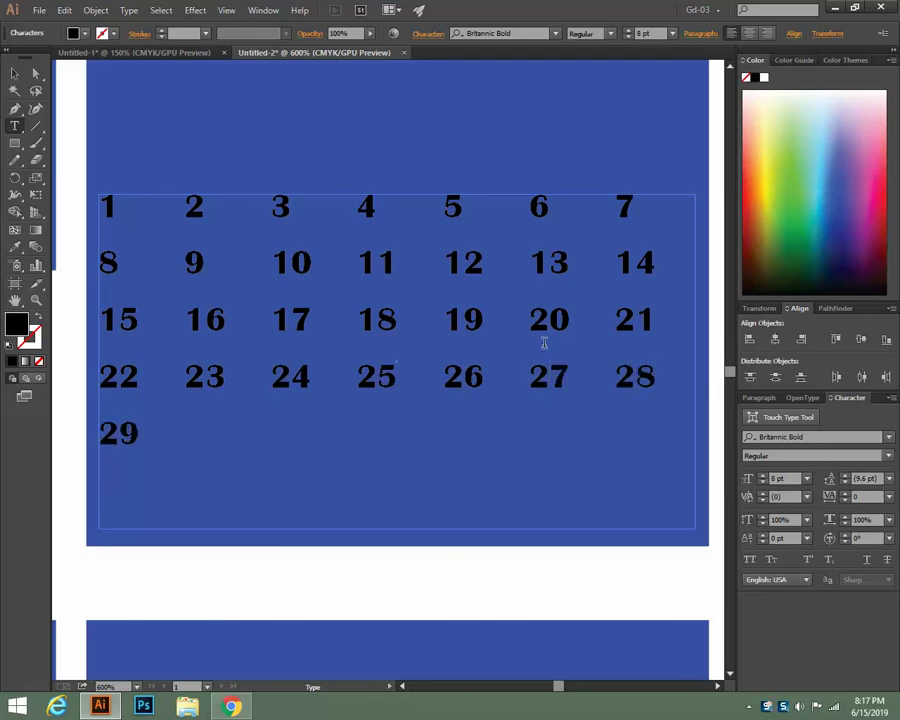
key("Tab")
type("30")
type("31")
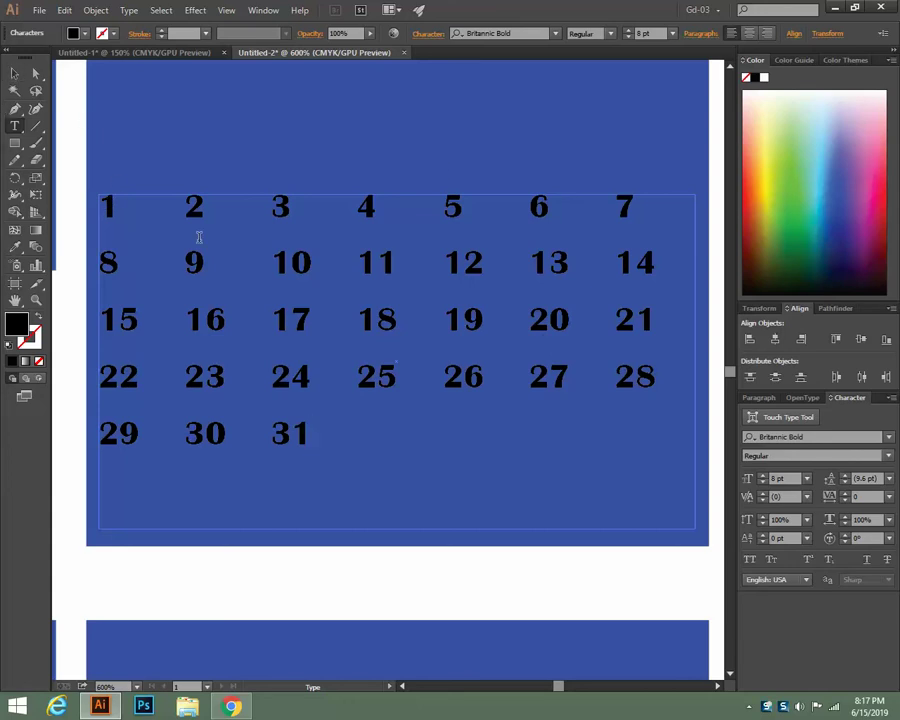
type("sat")
key("BackSpace")
key("BackSpace")
key("BackSpace")
Add the SAT, SUN, MON and TUE day headers ahead of the dates
type("SAT")
key("Tab")
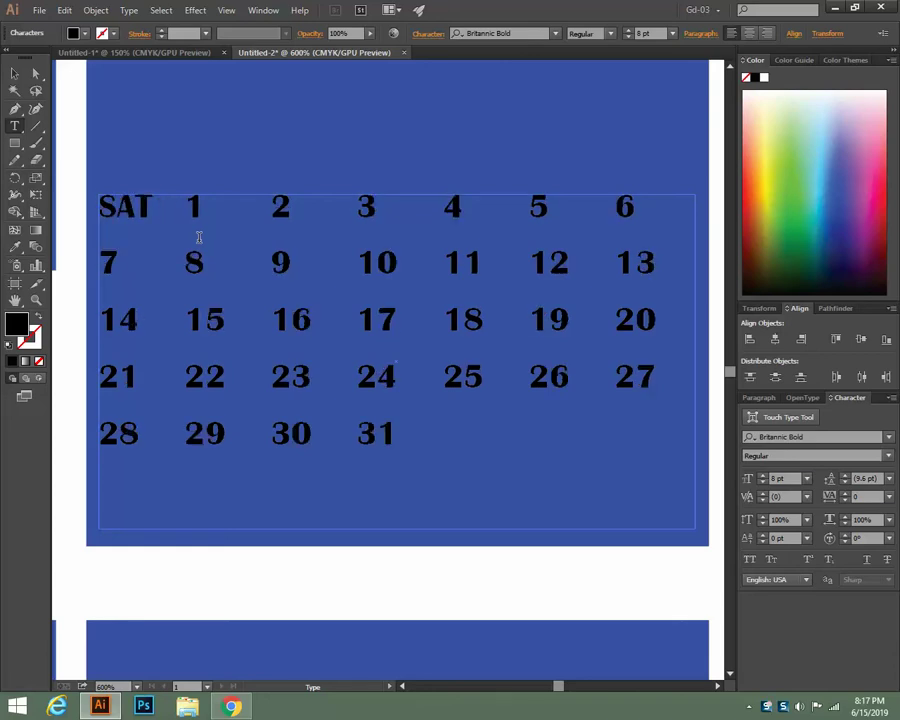
type("SUN")
key("Tab")
type("MON")
key("Tab")
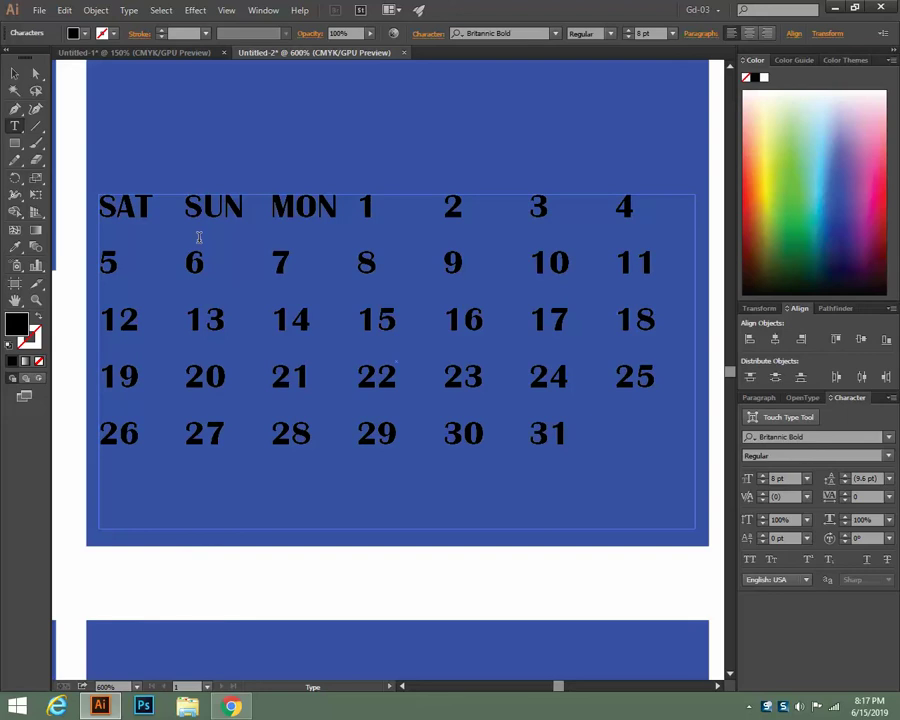
type("TUE")
key("Tab")
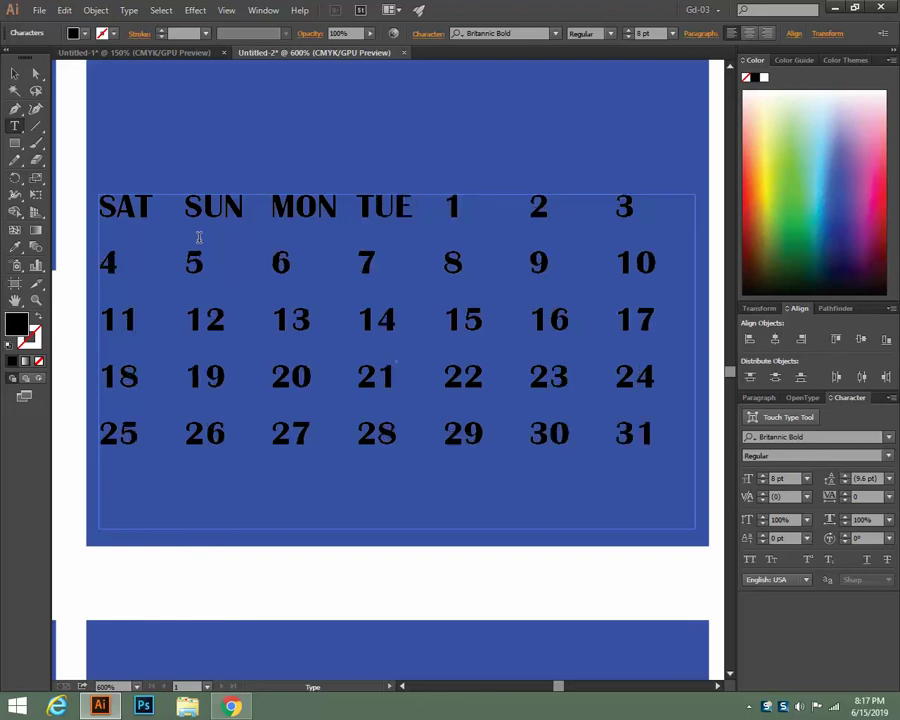
Add the WED, THU and FRI headers so date 1 drops to the next row
type("WED")
key("Tab")
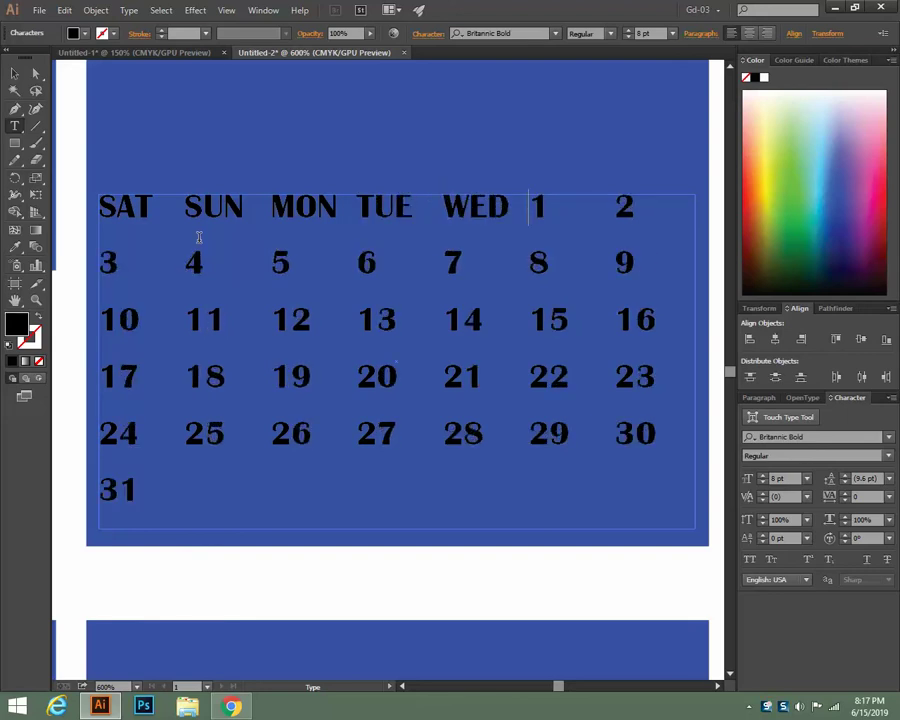
type("TH")
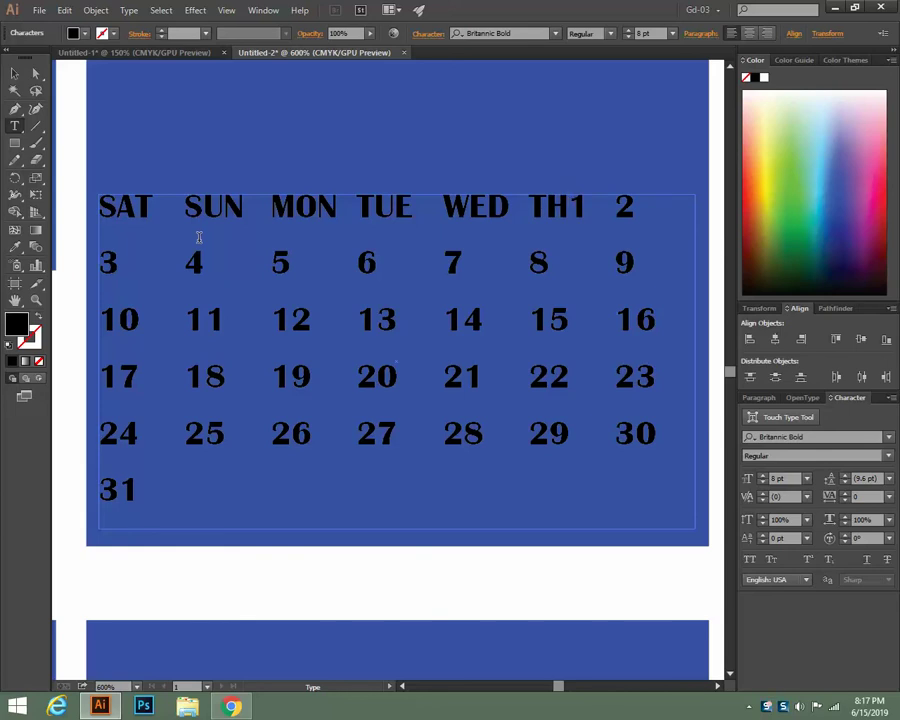
type("U")
key("Tab")
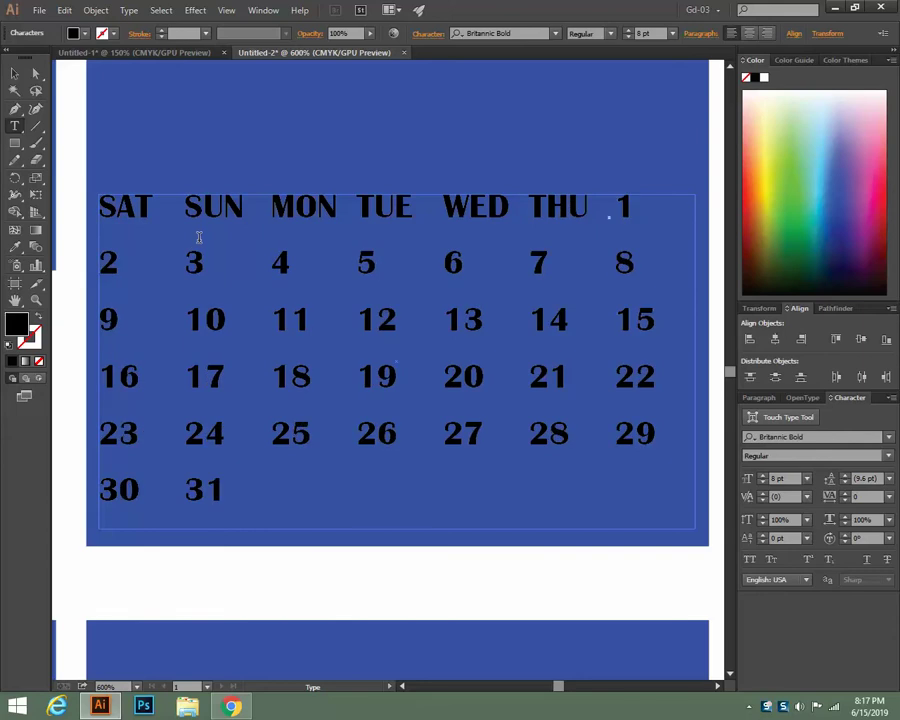
type("FRI")
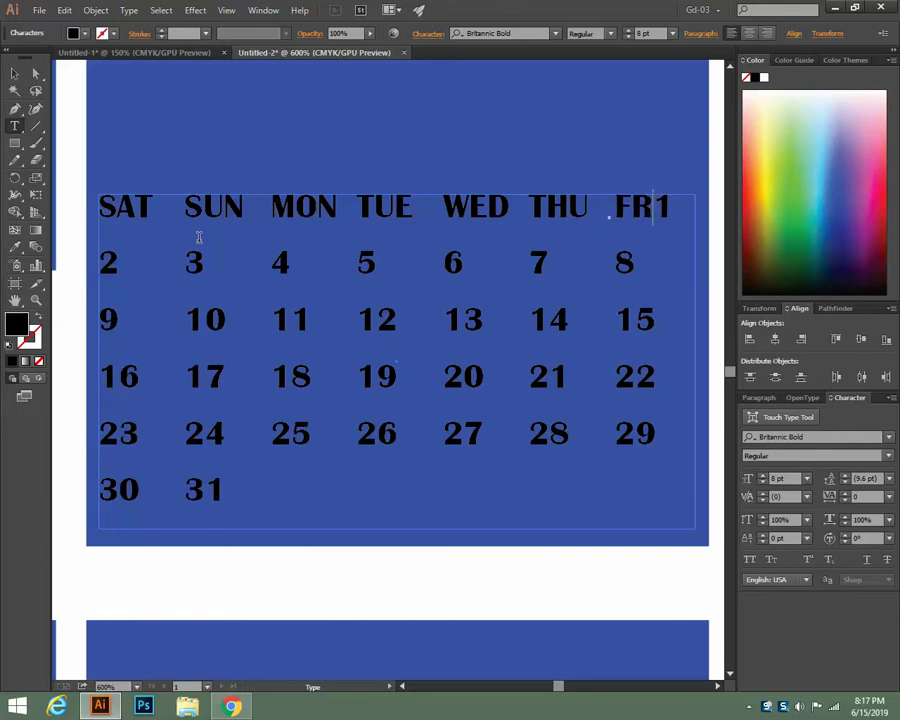
key("Tab")
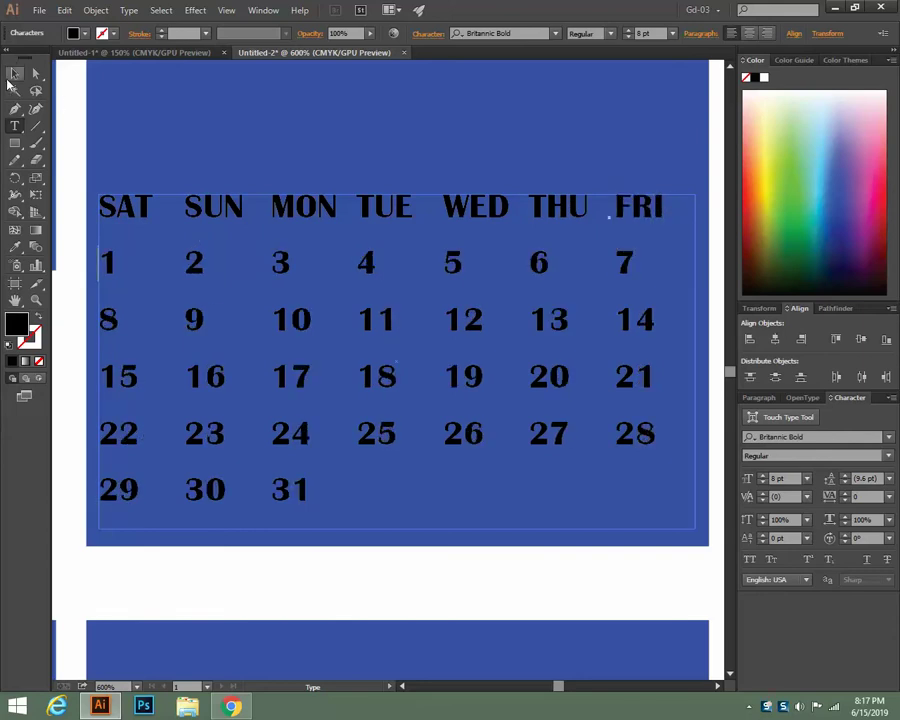
Review the calendar text's Area Type Options and close them without changes
left_click(14, 73)
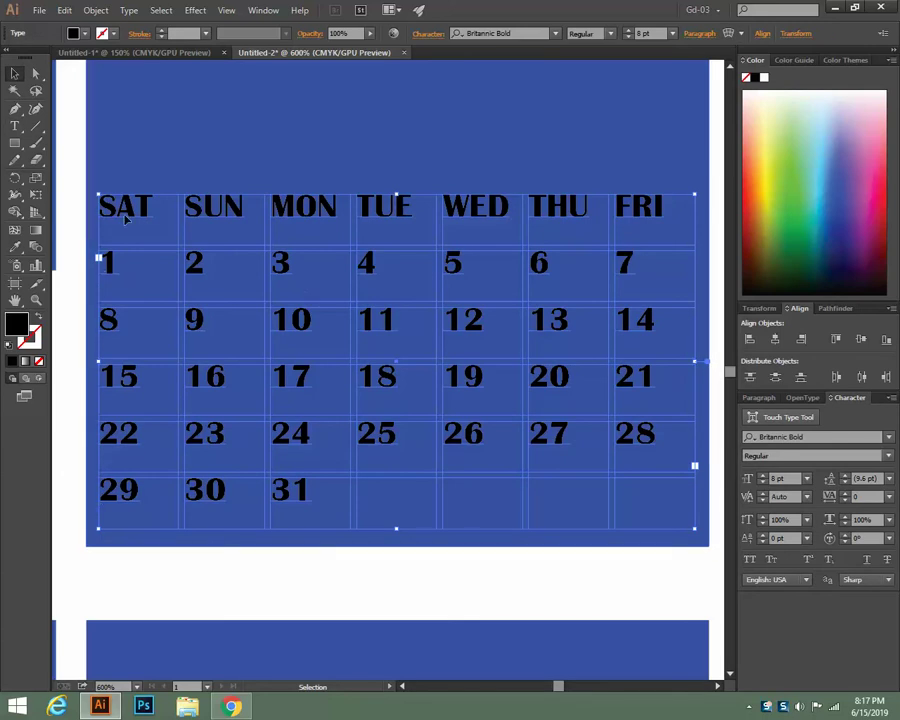
left_click(100, 11)
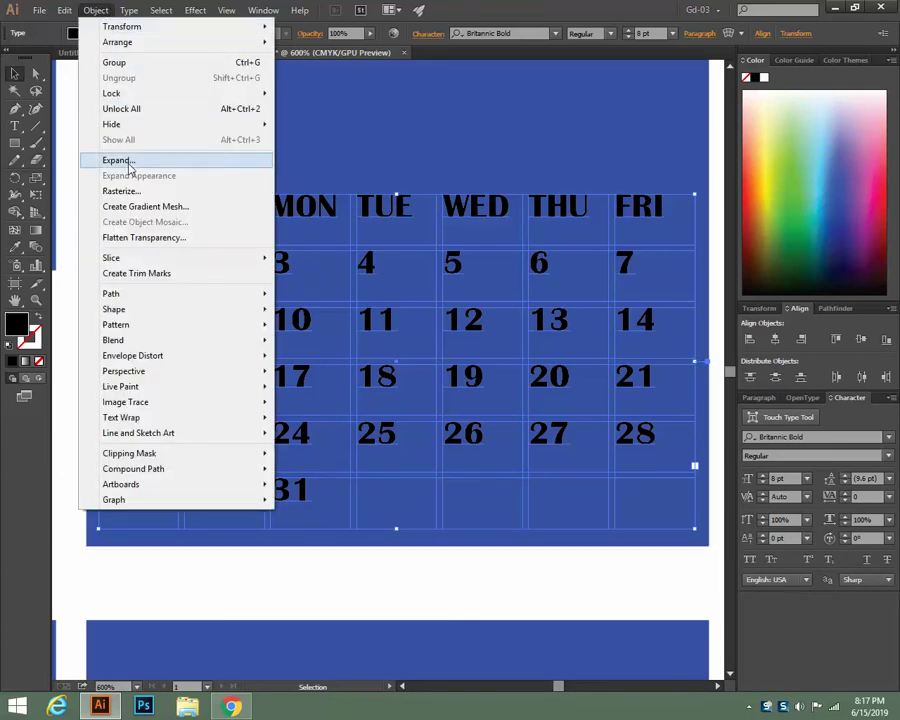
left_click(116, 11)
left_click(128, 11)
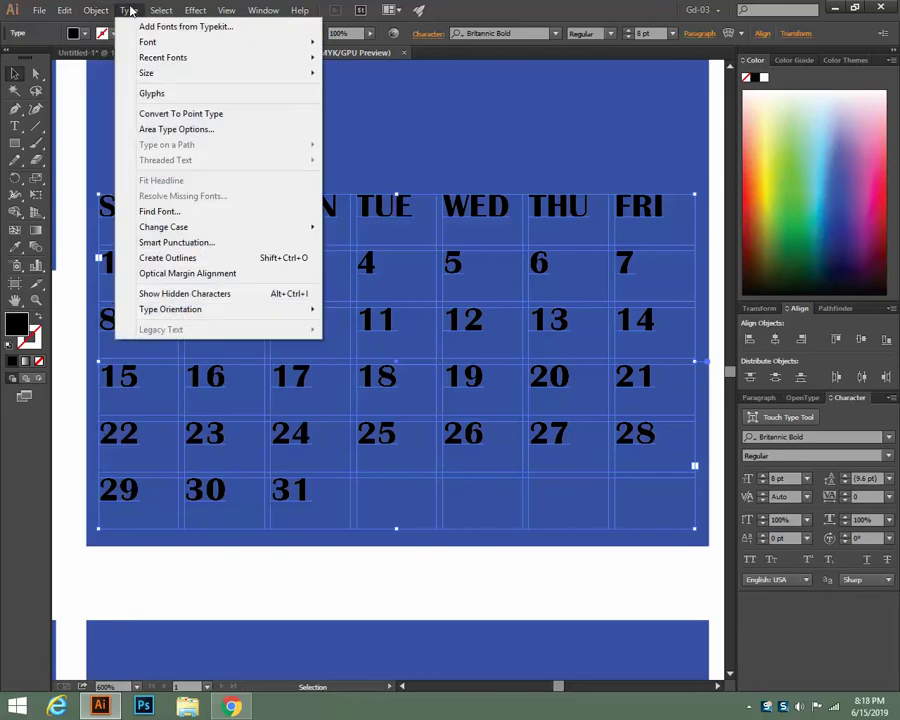
left_click(169, 131)
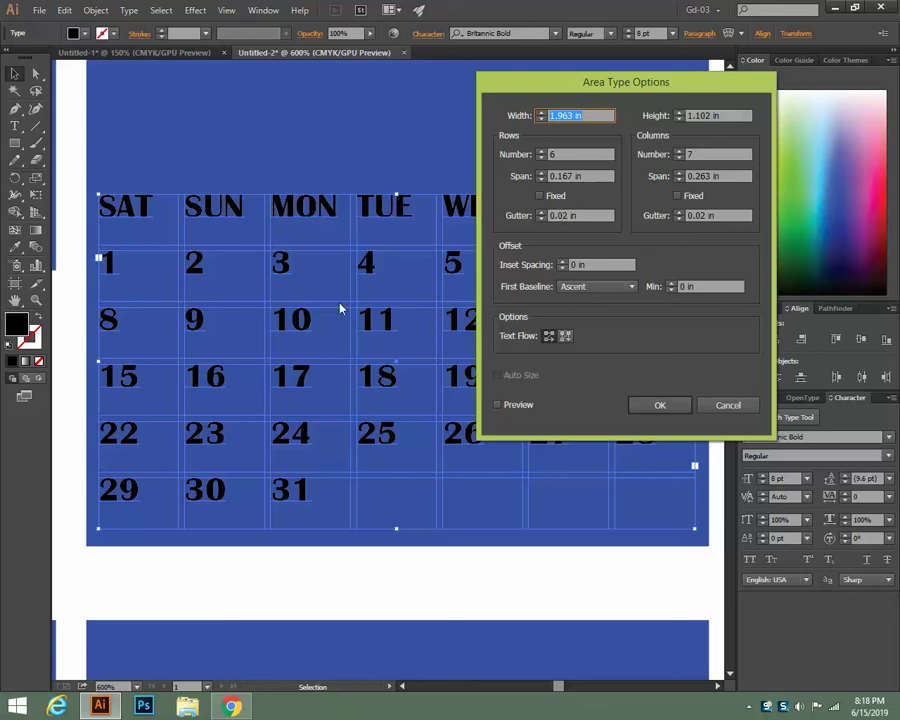
left_click(727, 405)
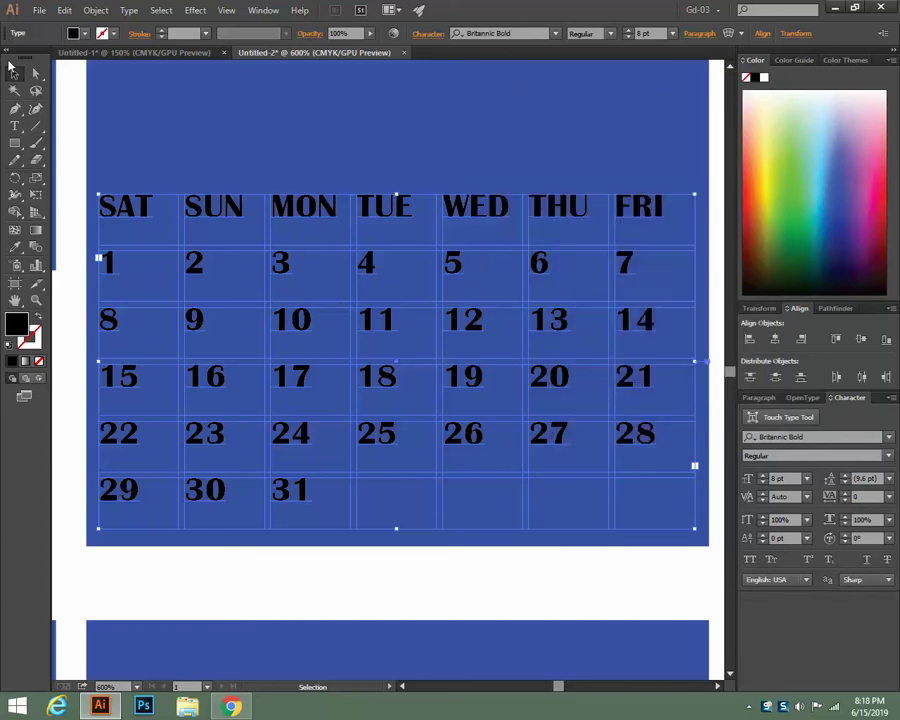
Make the day names and dates white and center-align them
left_click(763, 77)
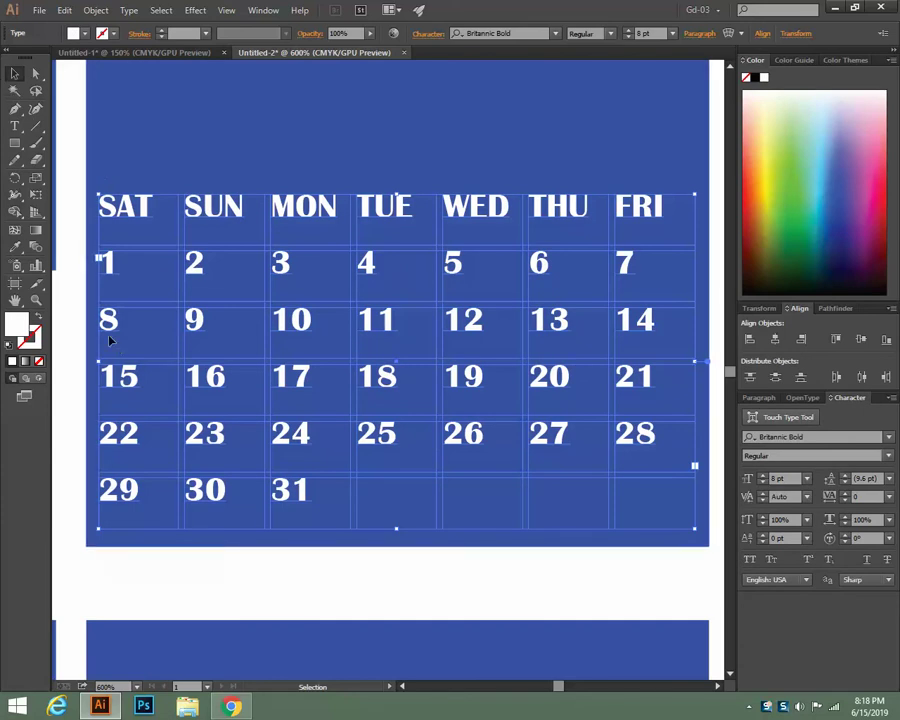
left_click(699, 33)
left_click(588, 59)
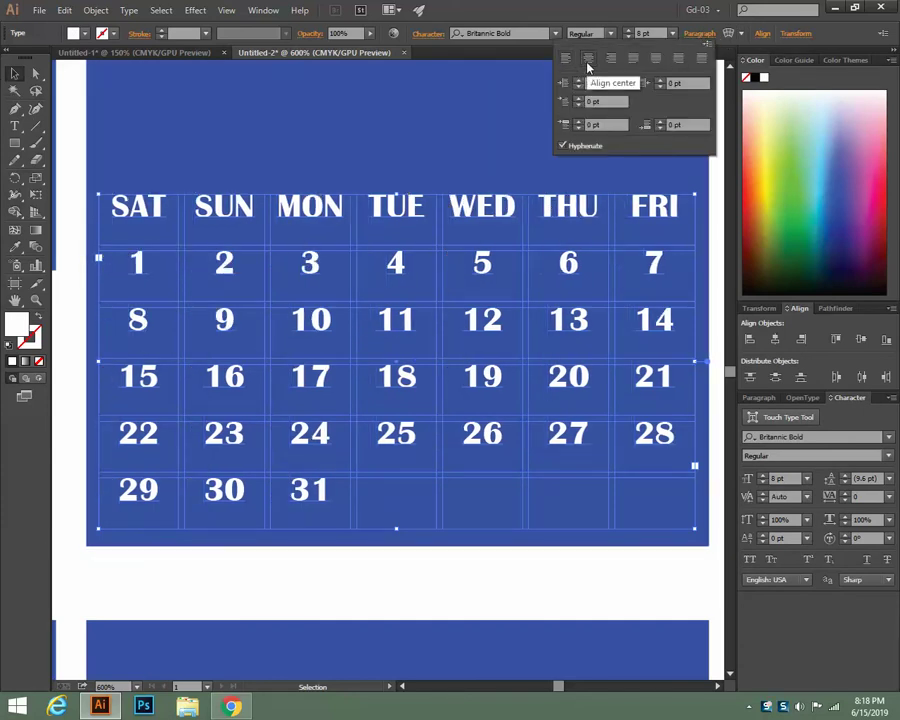
Copy the white calendar grid onto the second blue block and align it there
left_click(684, 36)
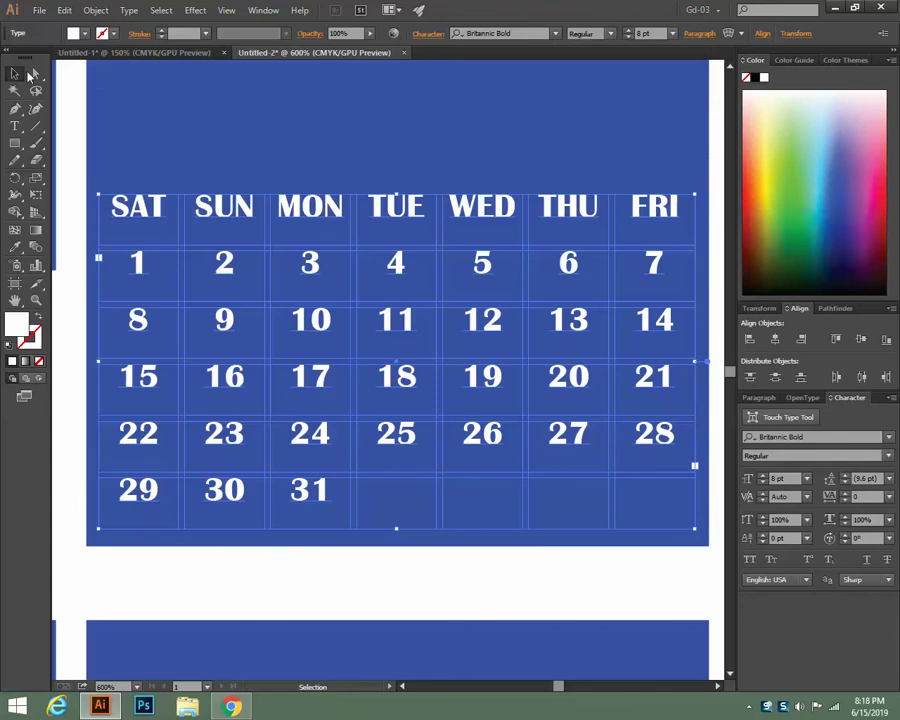
key("ctrl+minus")
key("ctrl+minus")
key("ctrl+minus")
key("ctrl+minus")
key("ctrl+minus")
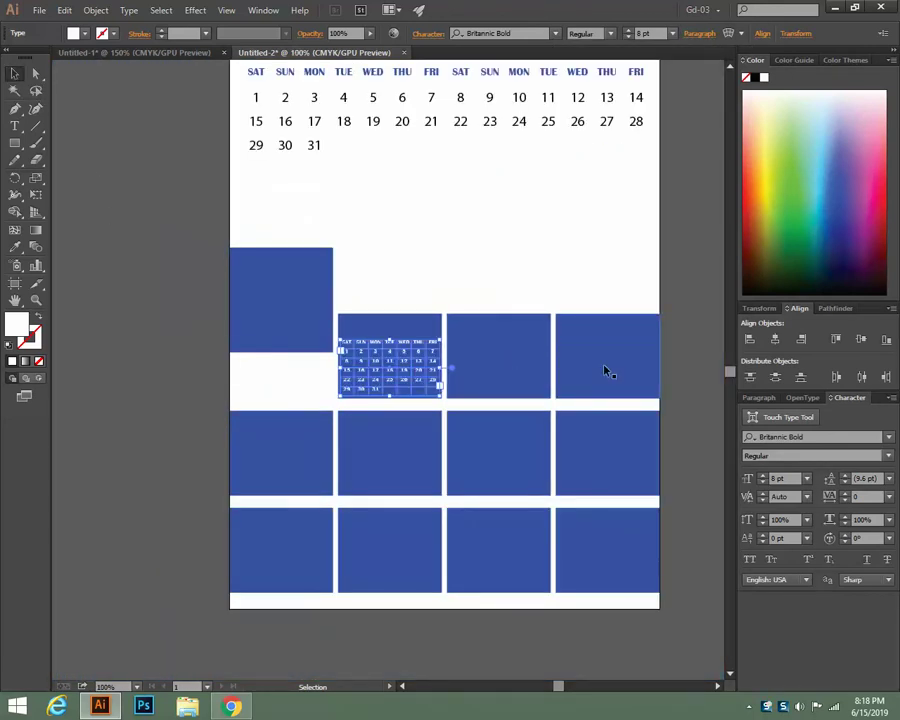
key("ctrl+plus")
key("ctrl+plus")
key("ctrl+plus")
key("ctrl+plus")
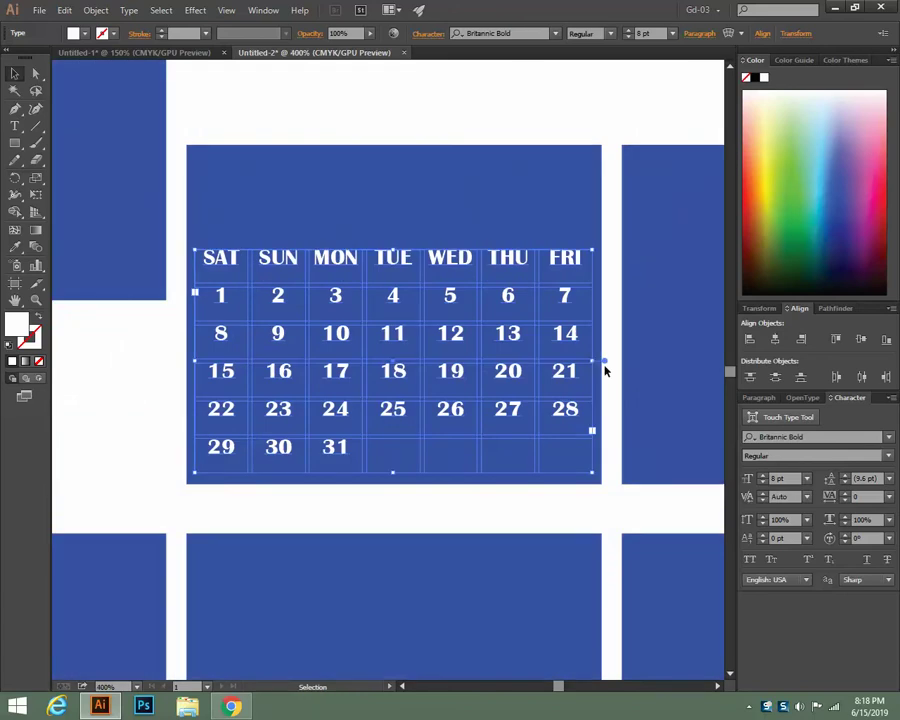
left_click_drag(468, 398, 354, 363)
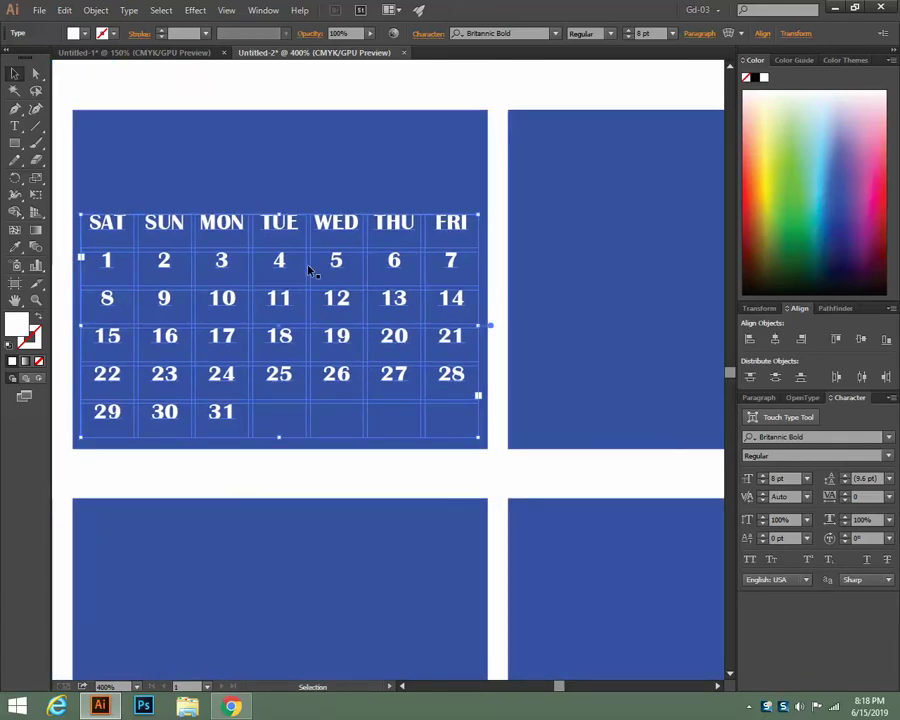
scroll(267, 314, "up", 1)
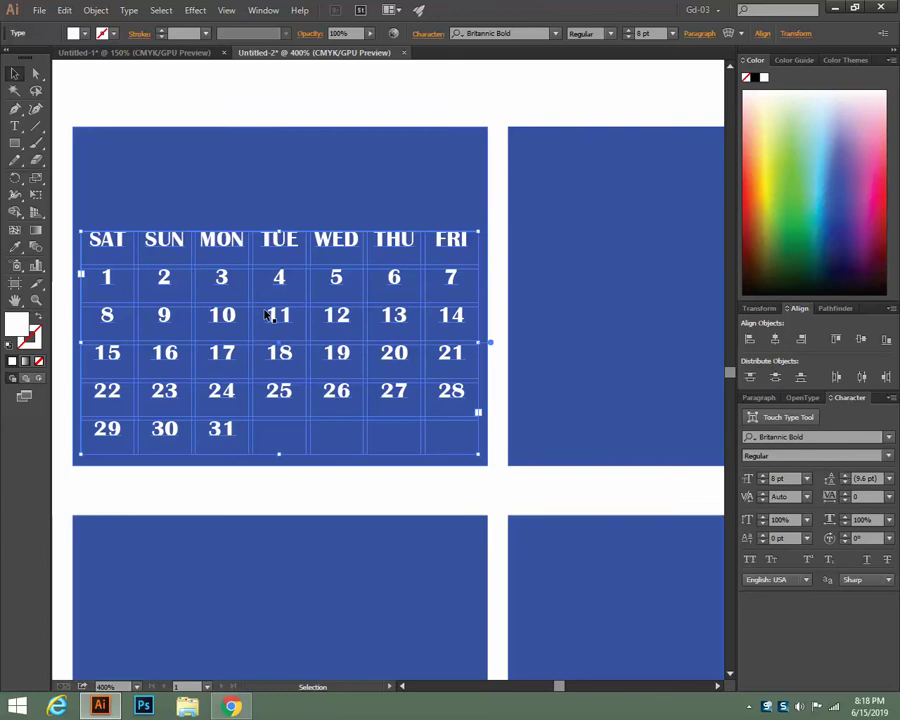
scroll(267, 315, "down", 1)
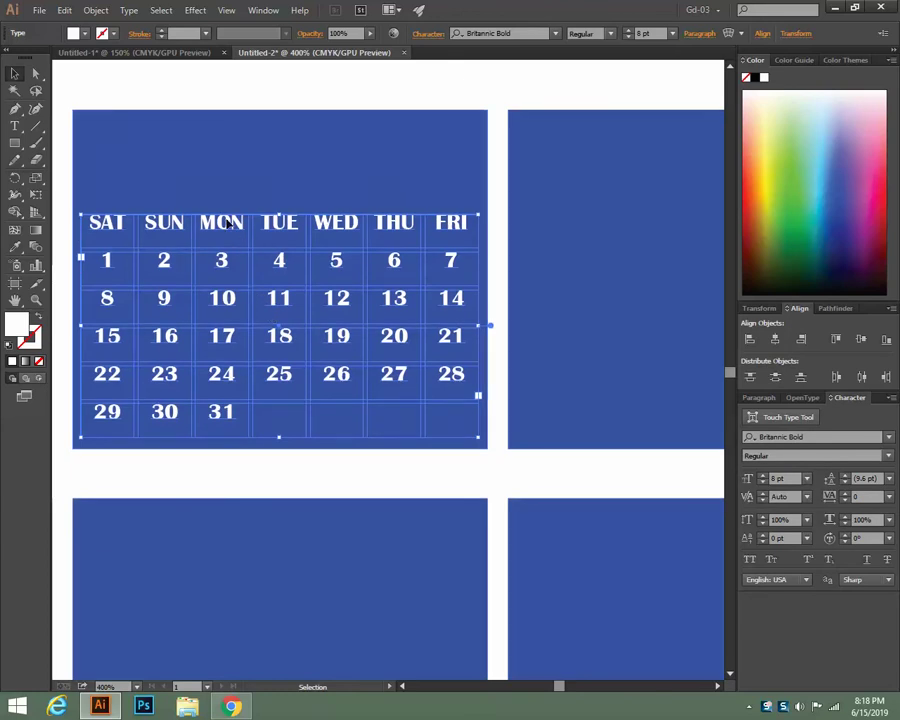
left_click_drag(228, 222, 669, 221)
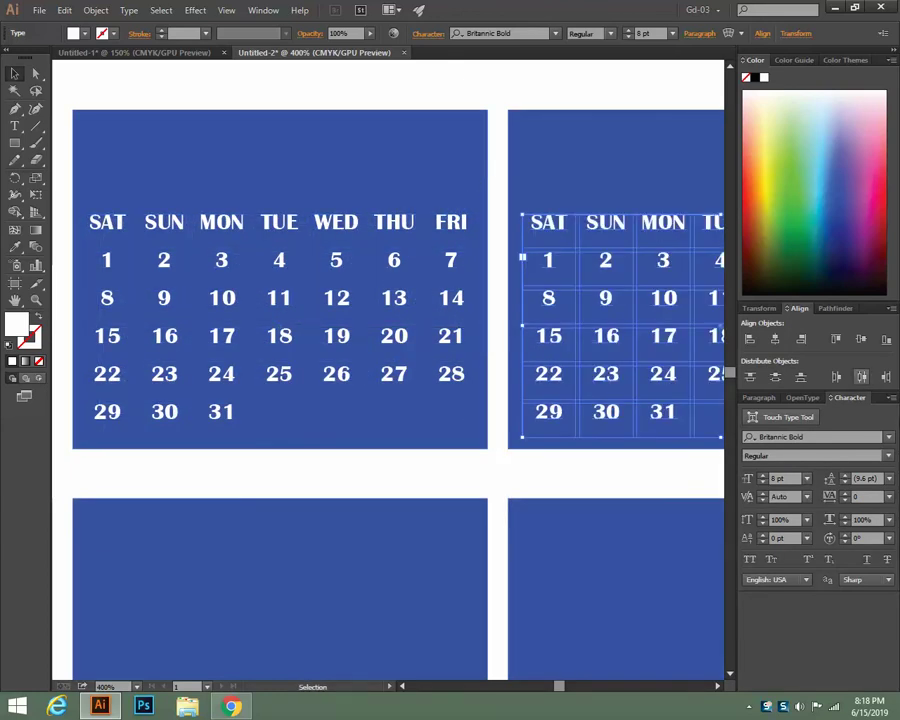
key("ctrl+minus")
key("ctrl+minus")
key("ctrl+minus")
left_click(863, 377)
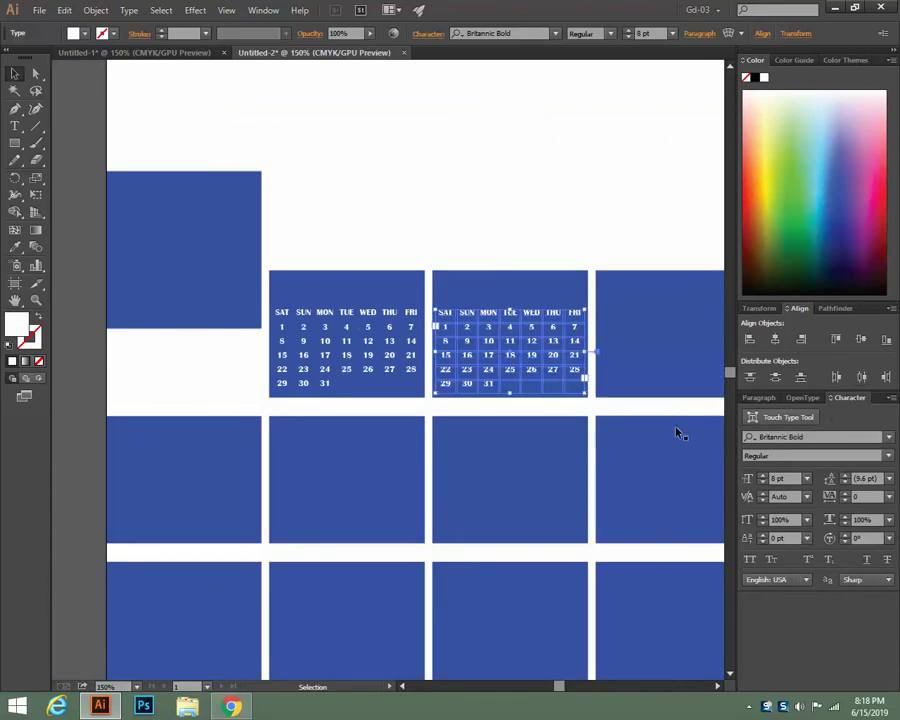
Copy the calendar onto the third blue block and select all three calendars
left_click_drag(579, 406, 377, 320)
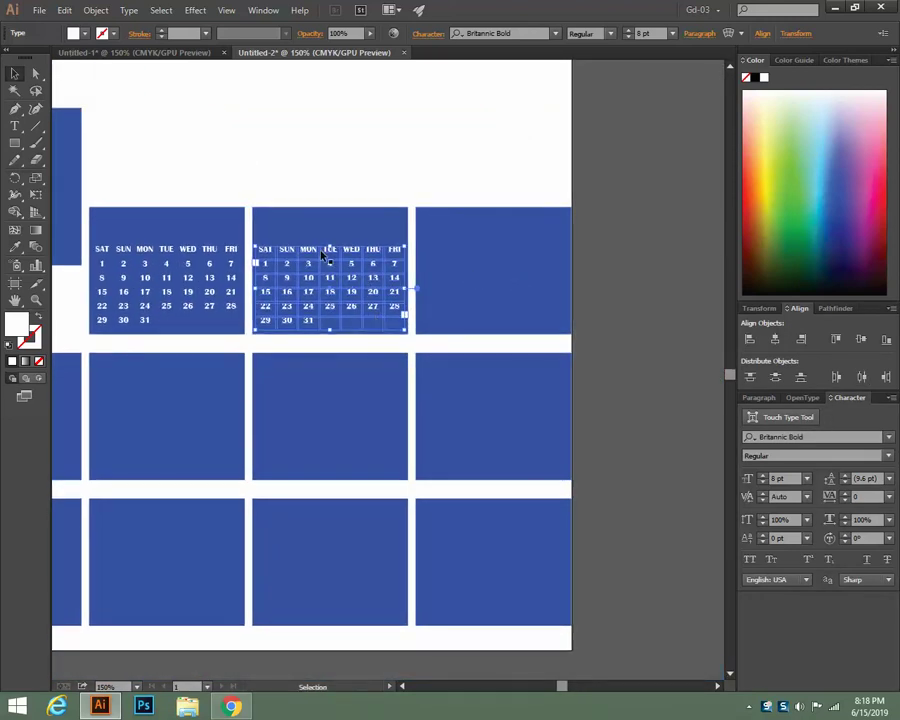
left_click_drag(330, 255, 493, 257)
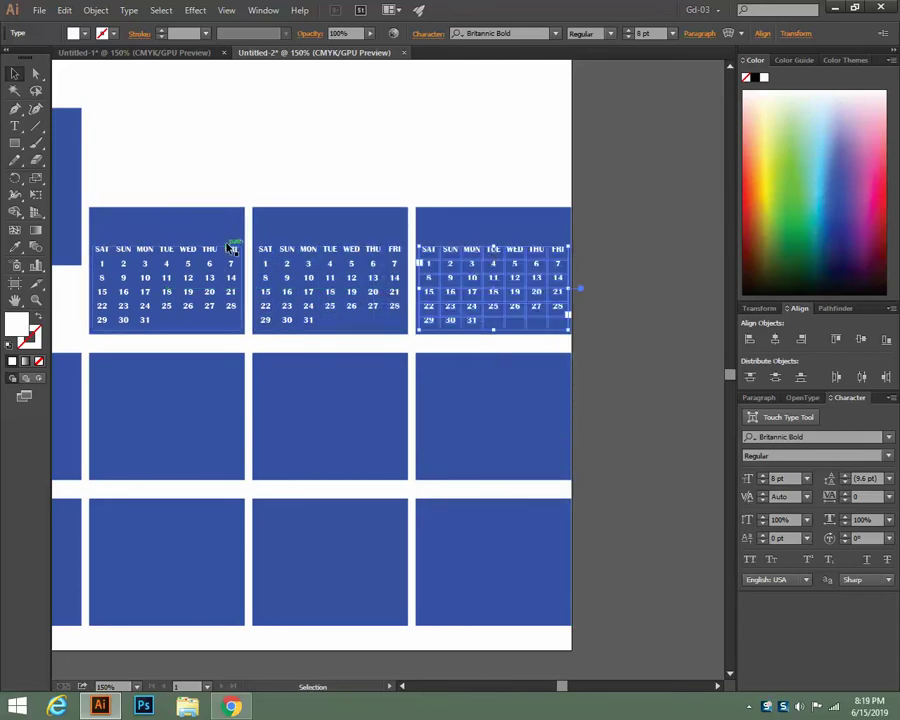
left_click_drag(158, 174, 503, 231)
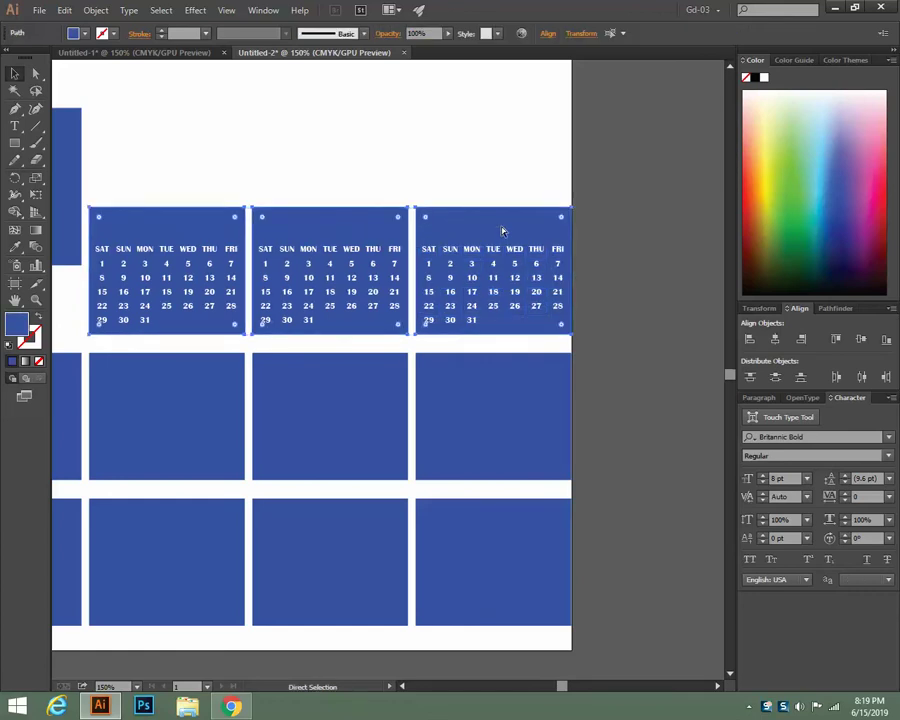
Copy the top row's three calendars down into the second and third rows
key("ctrl+shift+a")
left_click_drag(127, 198, 562, 316)
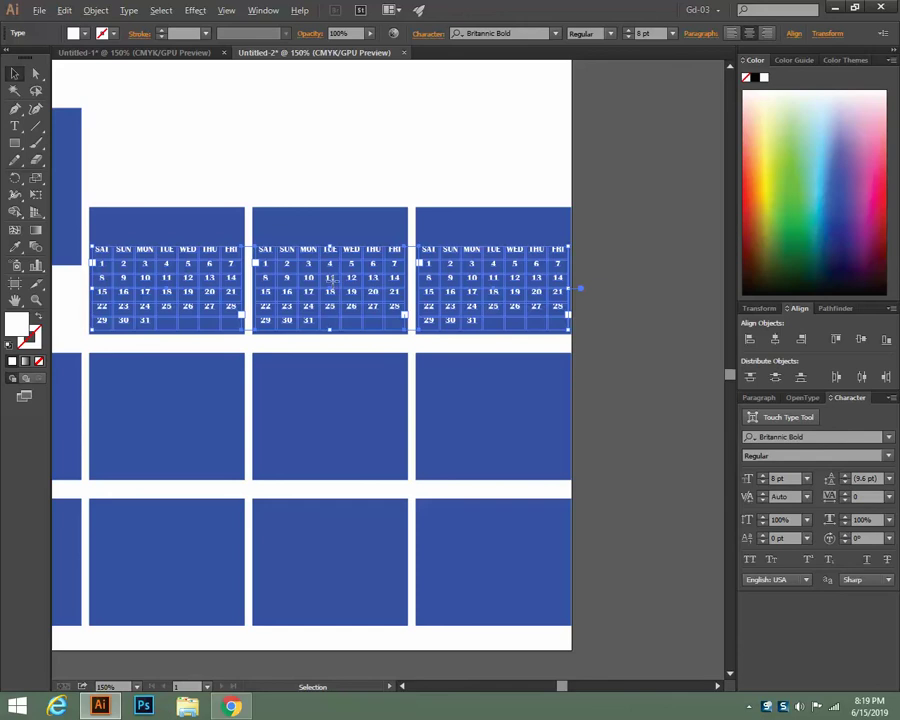
left_click_drag(333, 287, 336, 430)
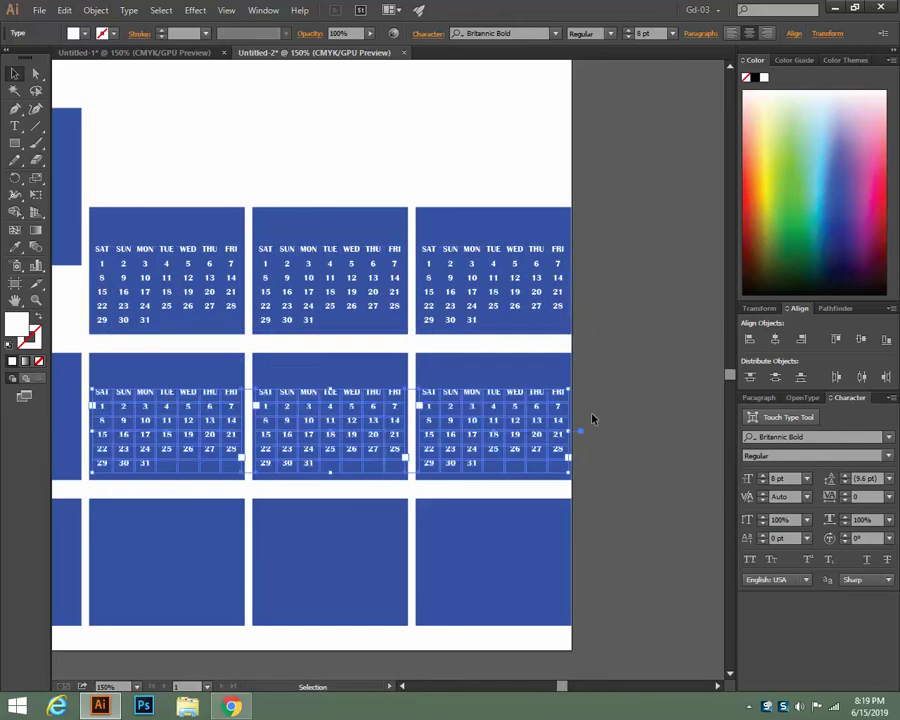
key("ctrl+d")
Fill the empty left blocks of rows two and three with calendar copies
left_click_drag(592, 418, 735, 354)
left_click_drag(500, 636, 595, 607)
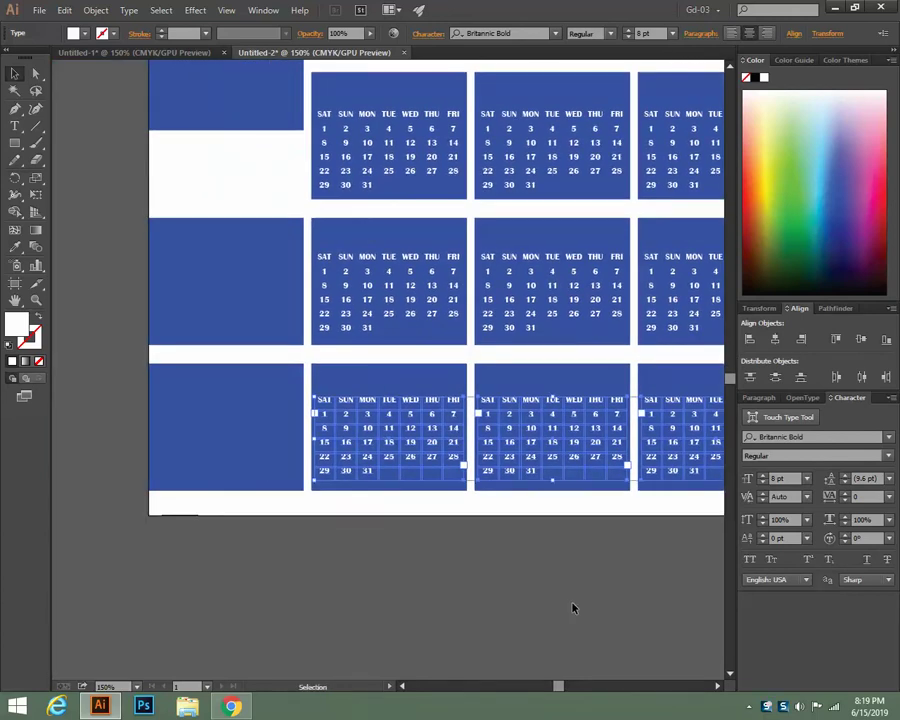
left_click(378, 547)
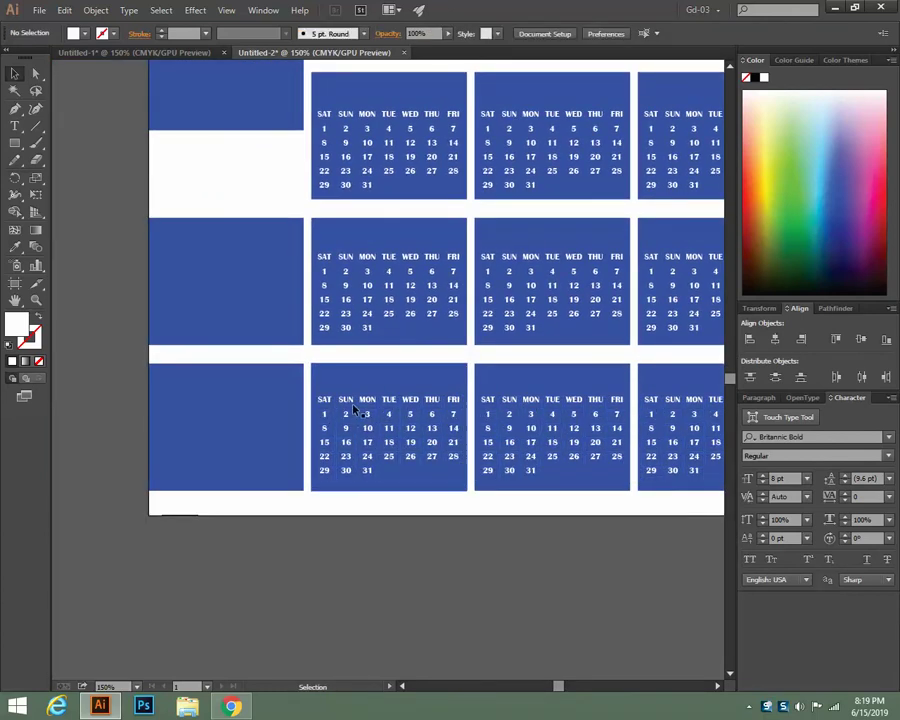
left_click(350, 402)
left_click_drag(350, 402, 188, 410)
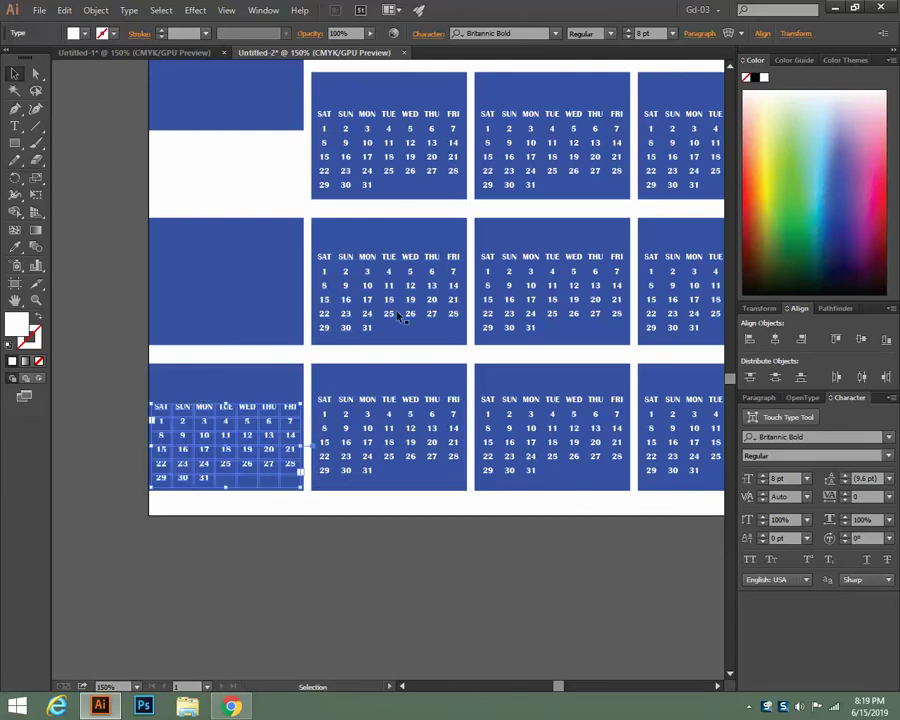
left_click_drag(336, 316, 228, 317)
Select only the empty top-left blue panel and delete it
left_click(322, 652)
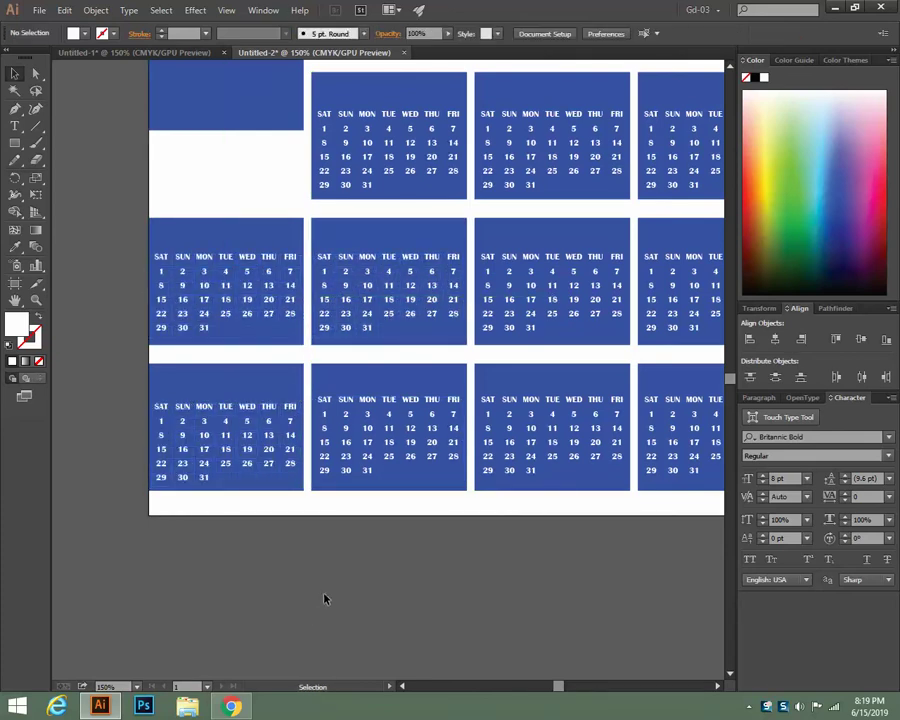
scroll(243, 268, "up", 2)
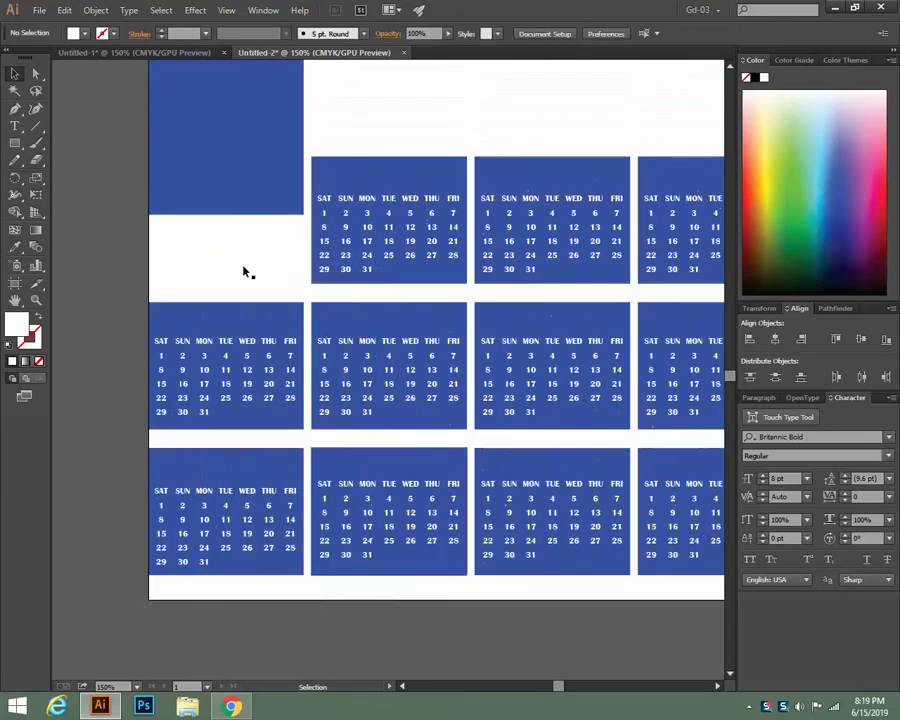
left_click(236, 190)
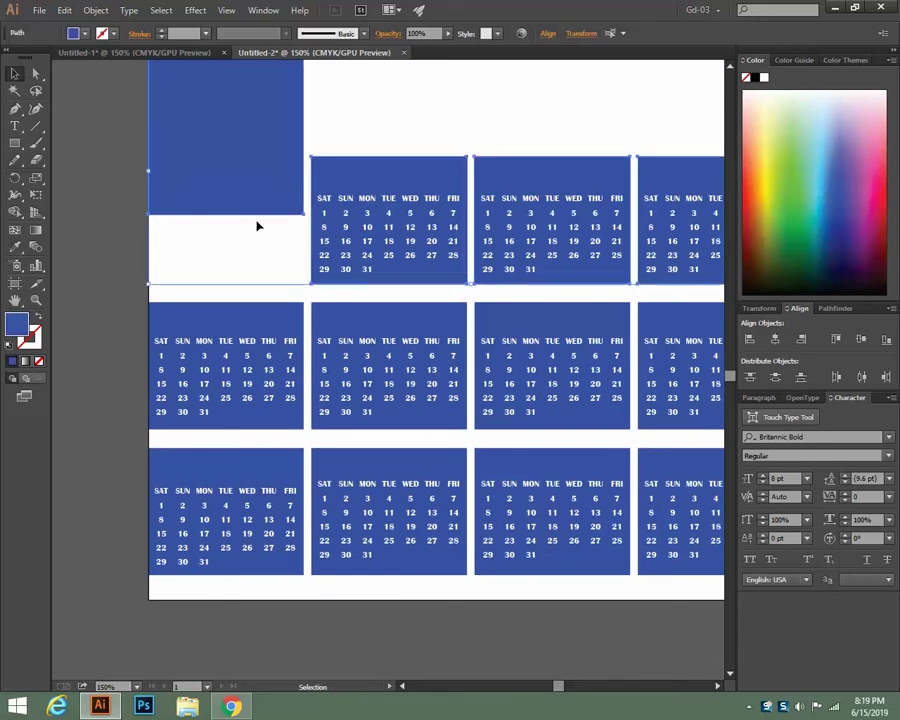
left_click(92, 227)
left_click(223, 193)
key("Delete")
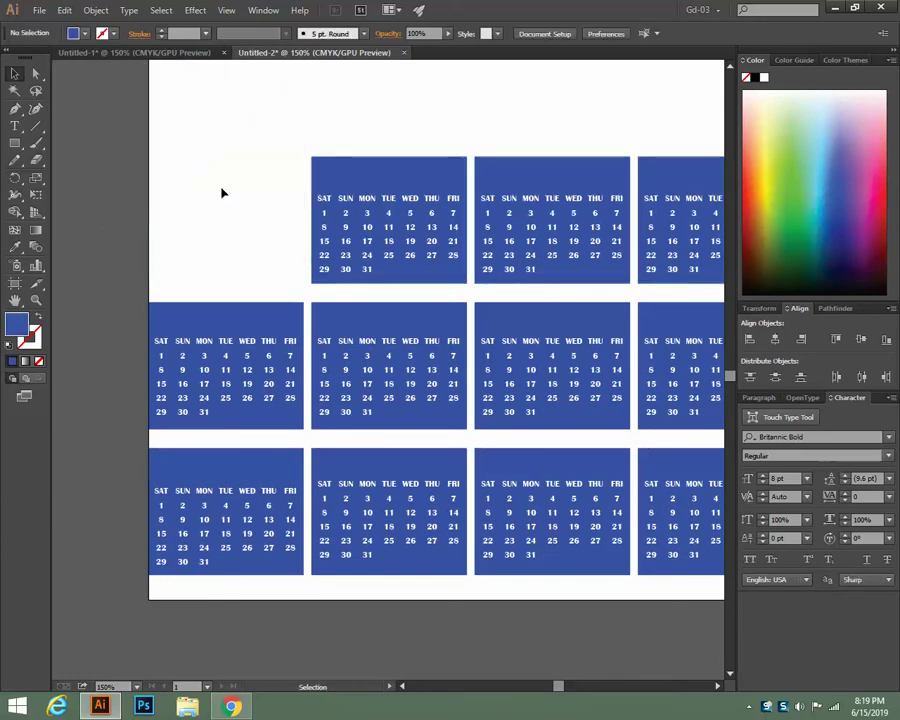
scroll(261, 258, "up", 2)
scroll(261, 258, "down", 1)
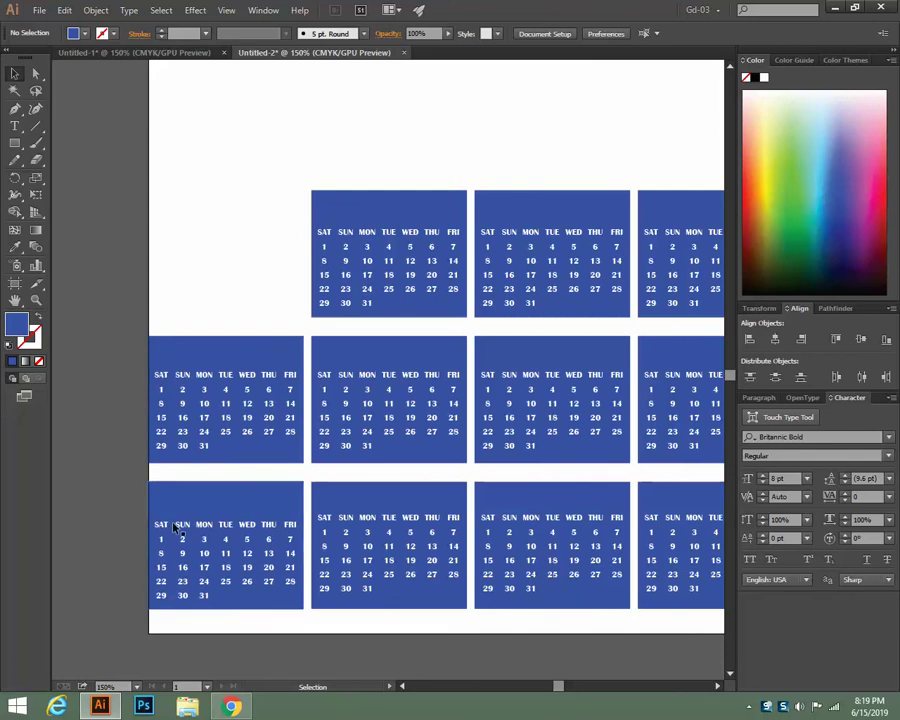
left_click(232, 707)
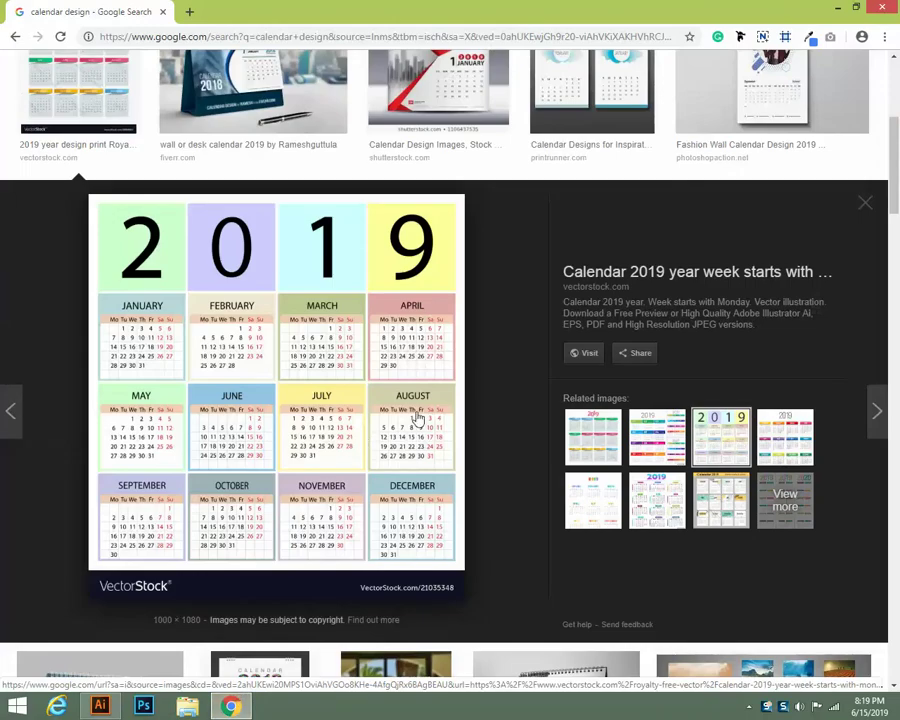
scroll(418, 418, "down", 3)
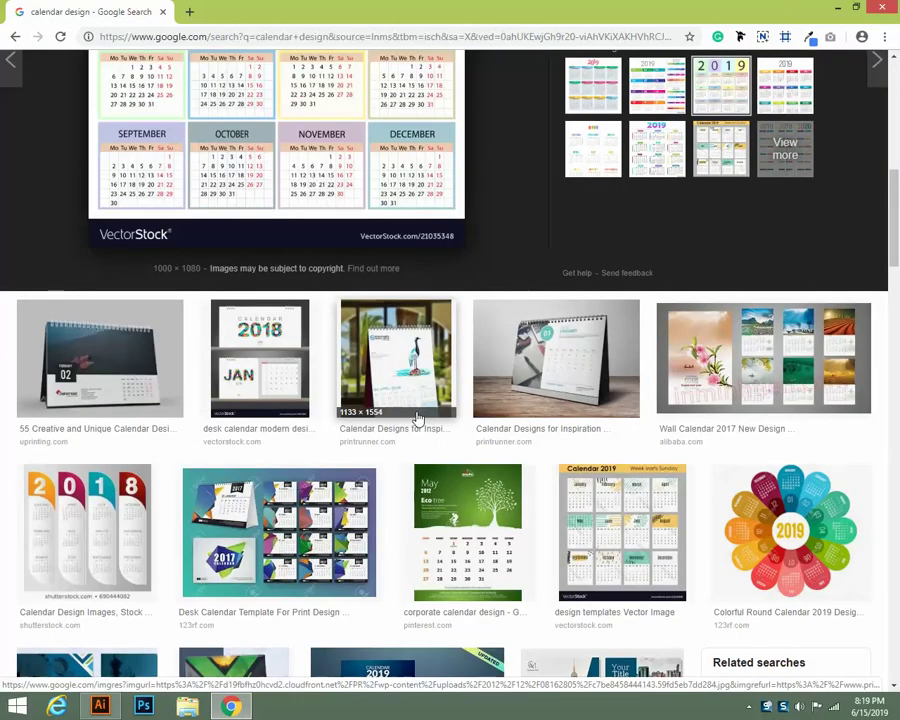
scroll(418, 418, "down", 3)
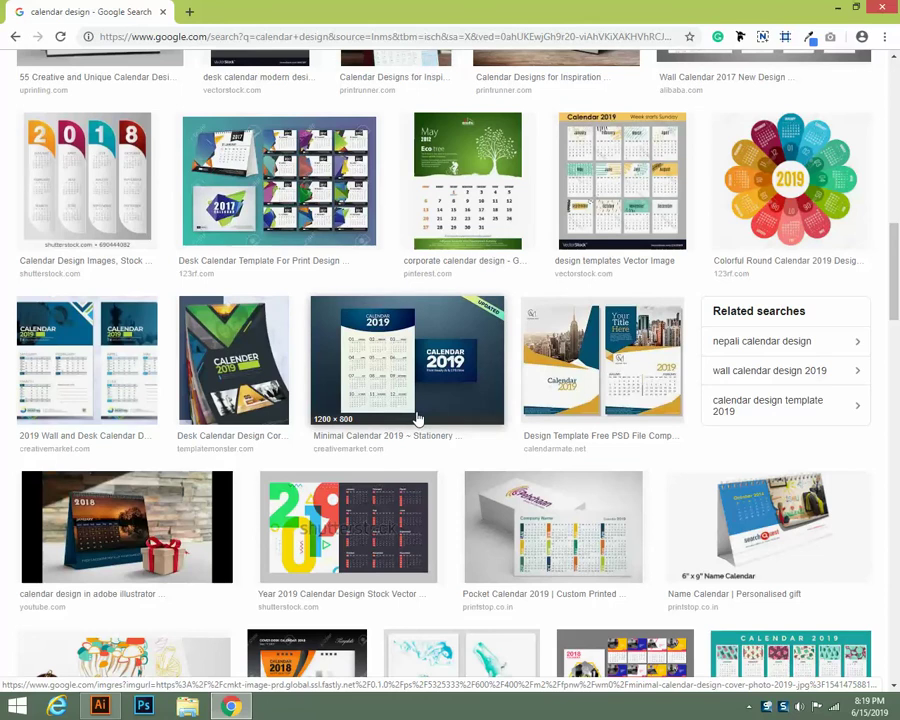
scroll(418, 418, "down", 3)
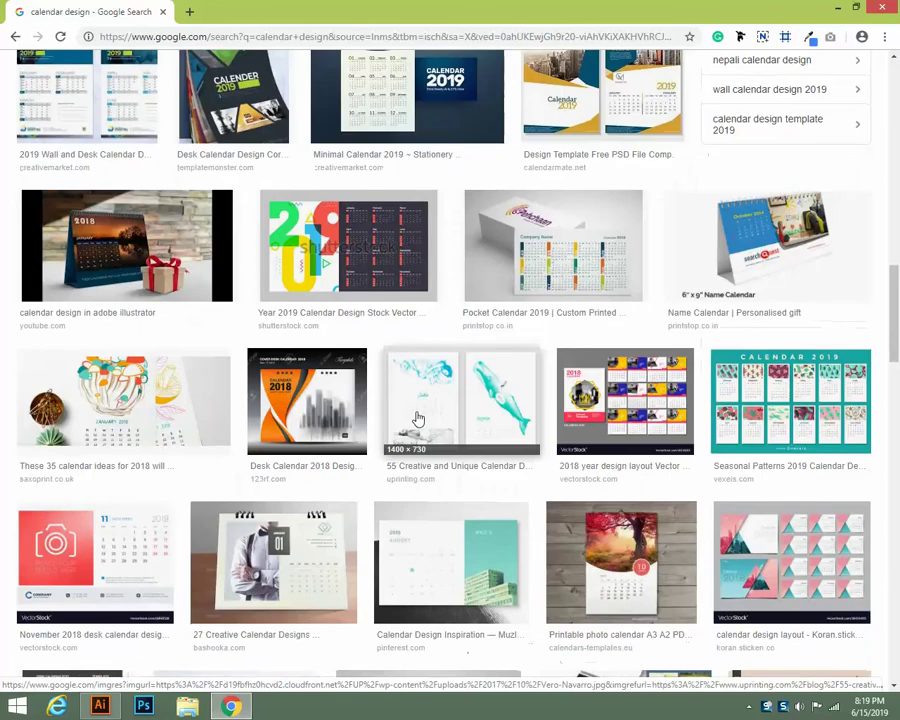
scroll(418, 418, "down", 3)
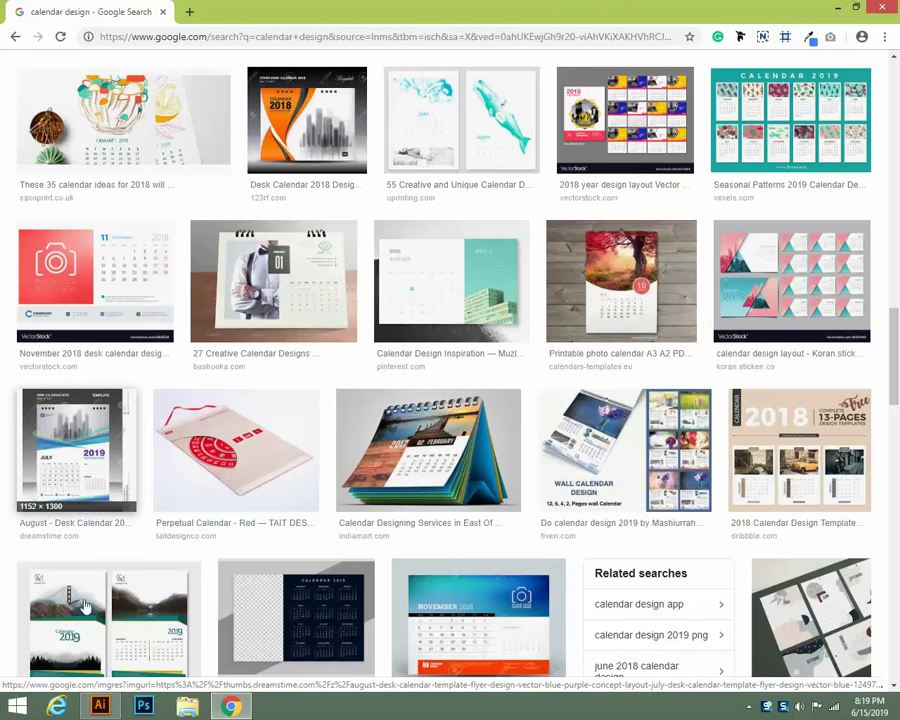
left_click(100, 706)
scroll(283, 329, "up", 4)
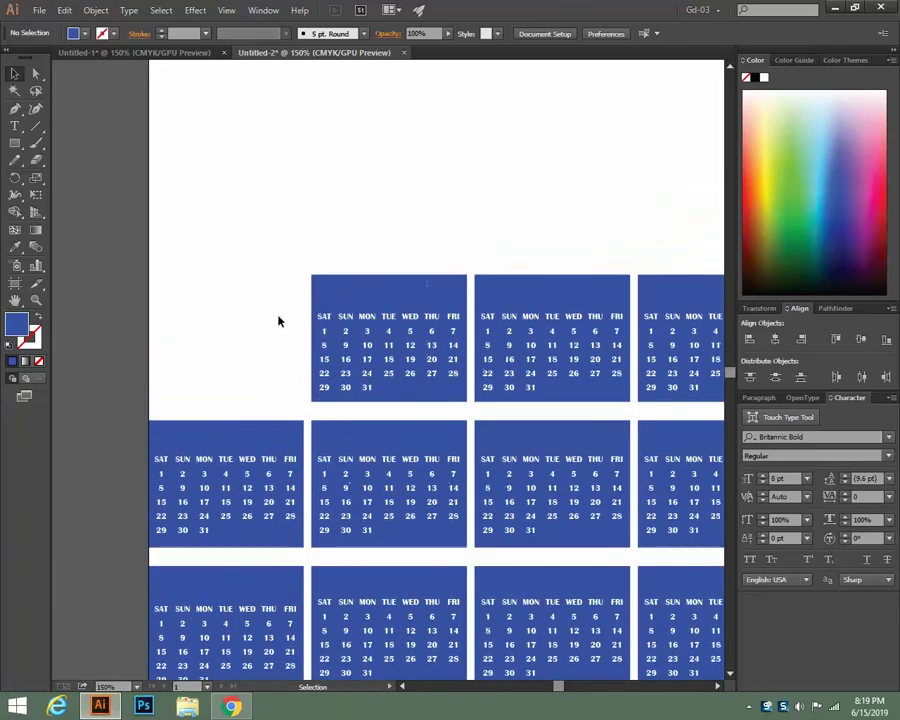
scroll(269, 312, "down", 1)
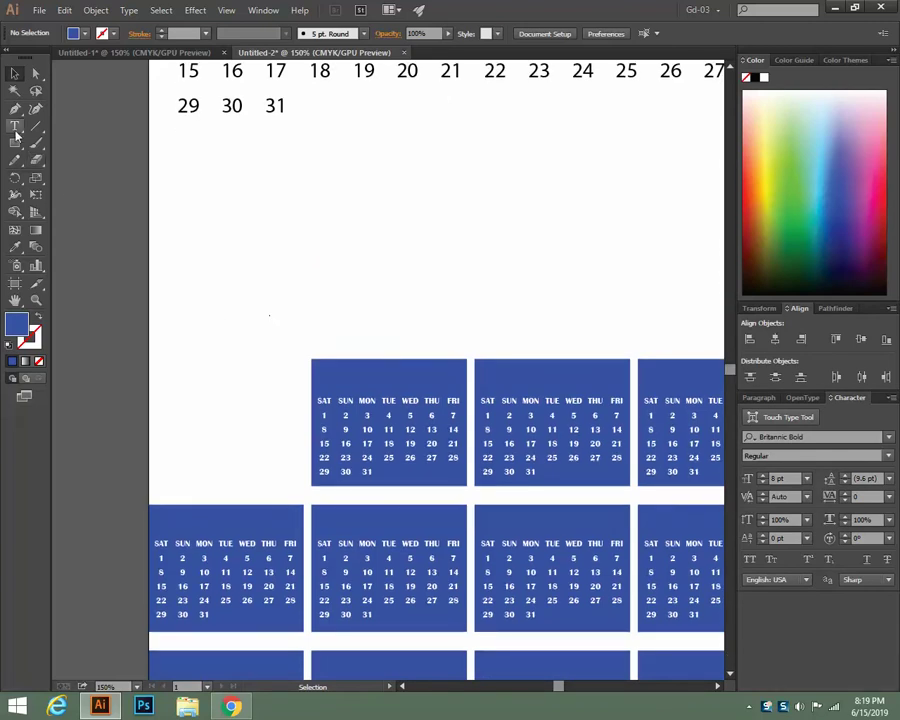
left_click_drag(15, 126, 84, 177)
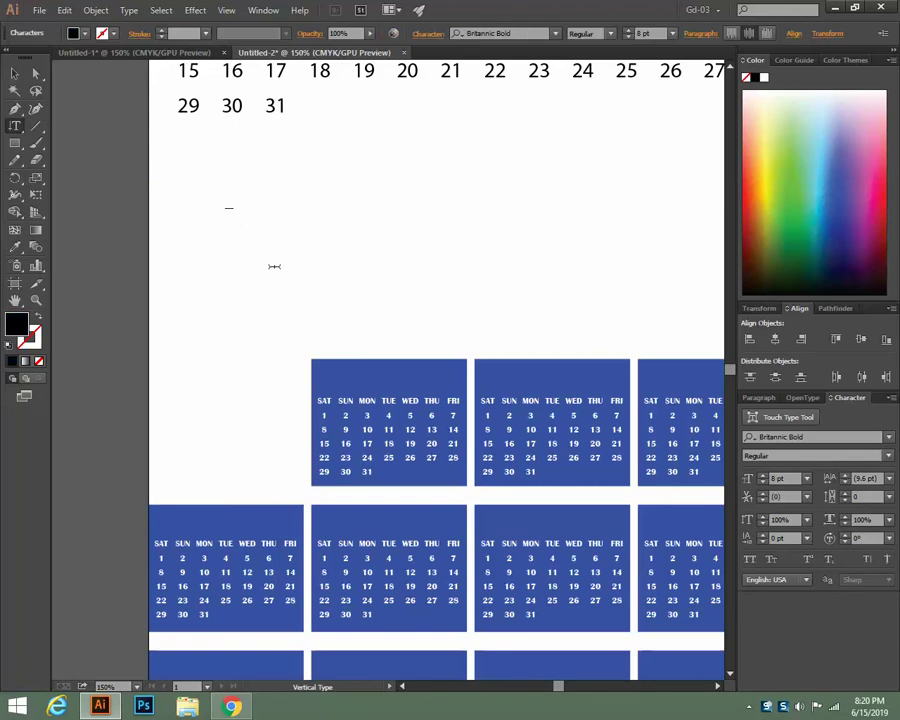
type("SAT")
left_click(15, 73)
left_click_drag(231, 208, 310, 426)
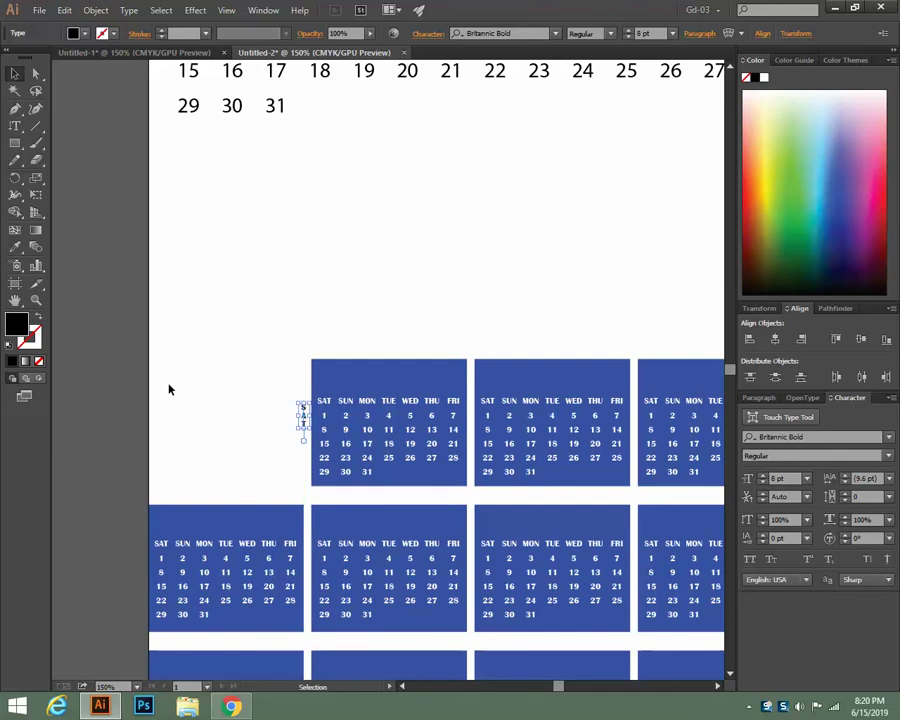
left_click(169, 389)
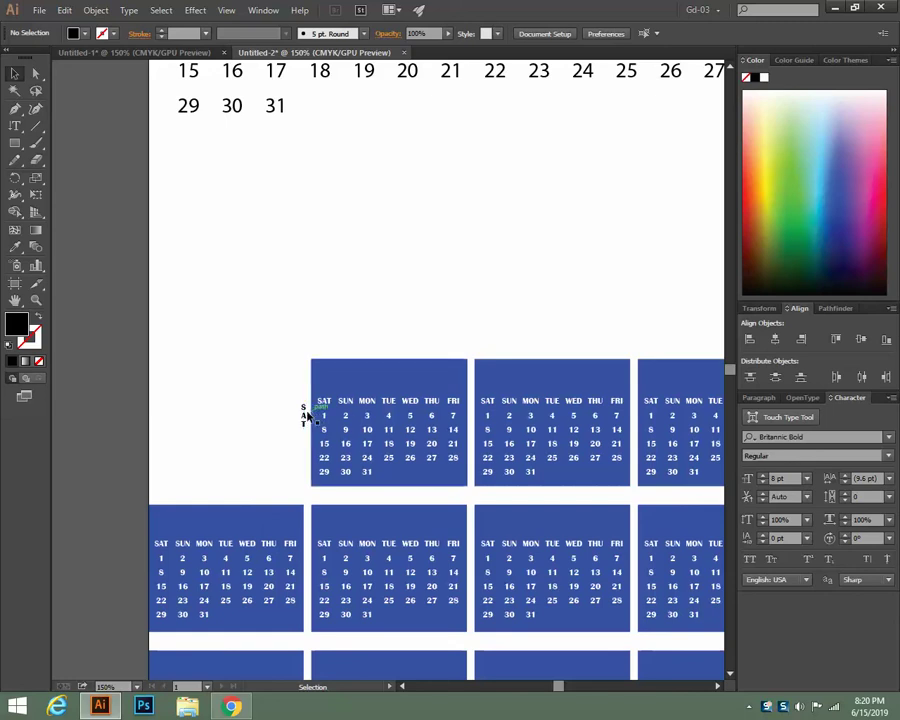
left_click(304, 414)
key("Delete")
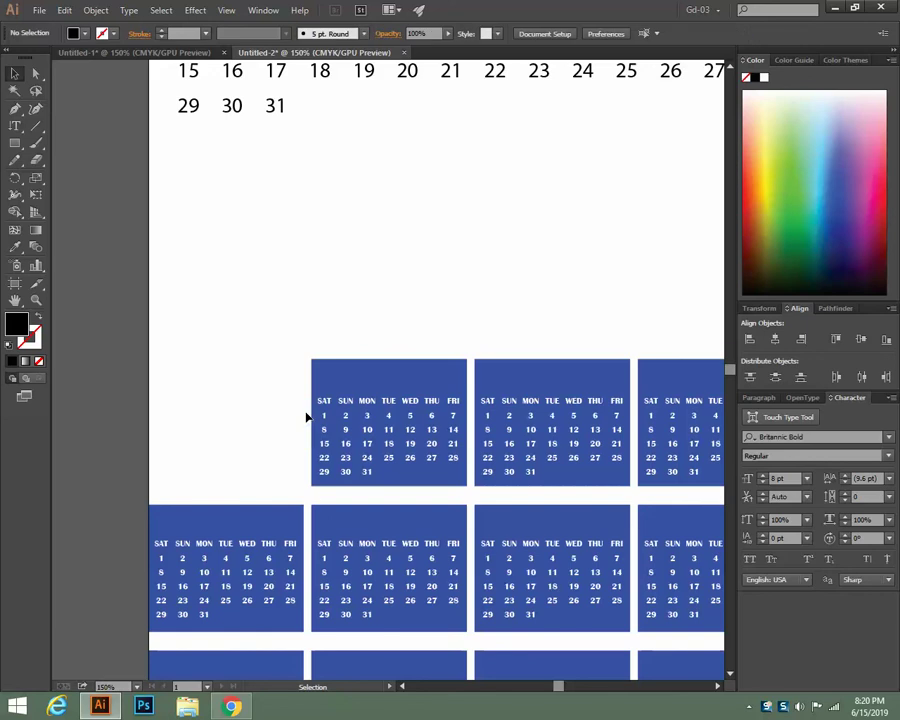
scroll(321, 273, "up", 5)
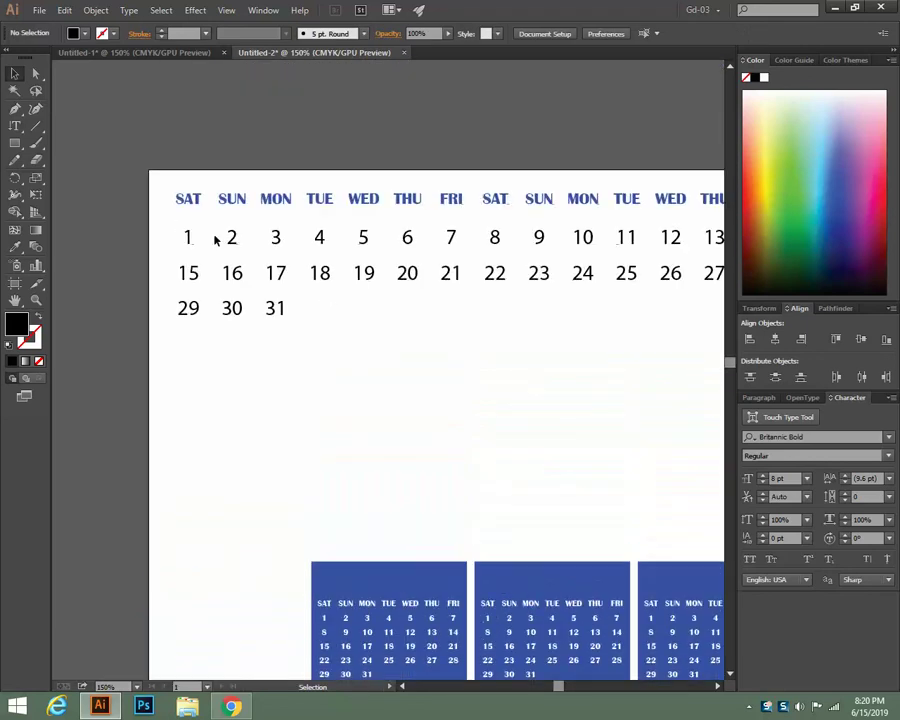
Inspect the calendar text grid with horizontal Type kept active, then deselect it
left_click(189, 244)
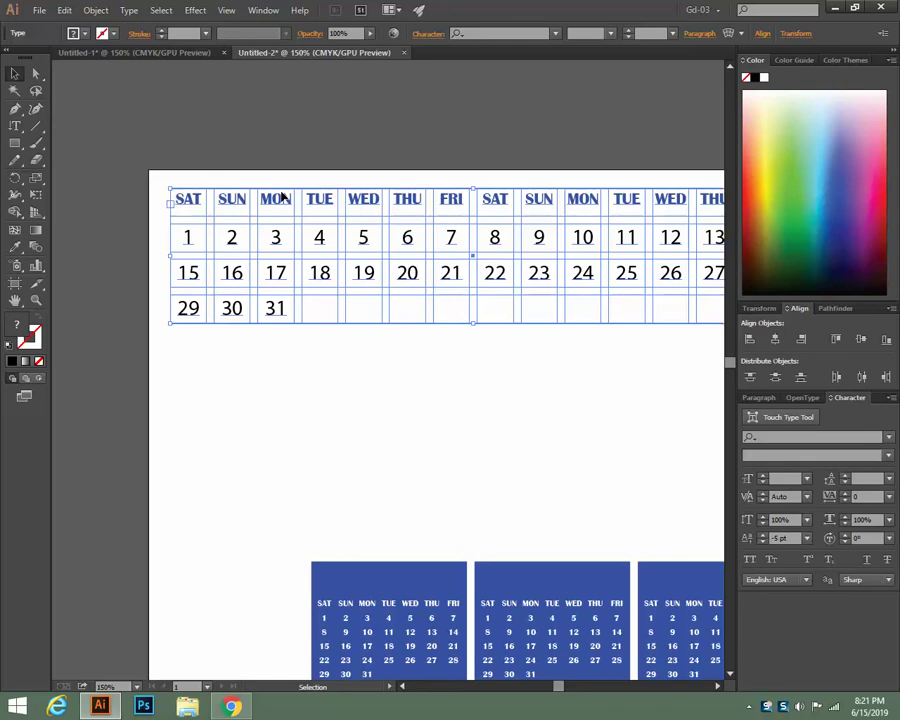
left_click(15, 126)
left_click(72, 127)
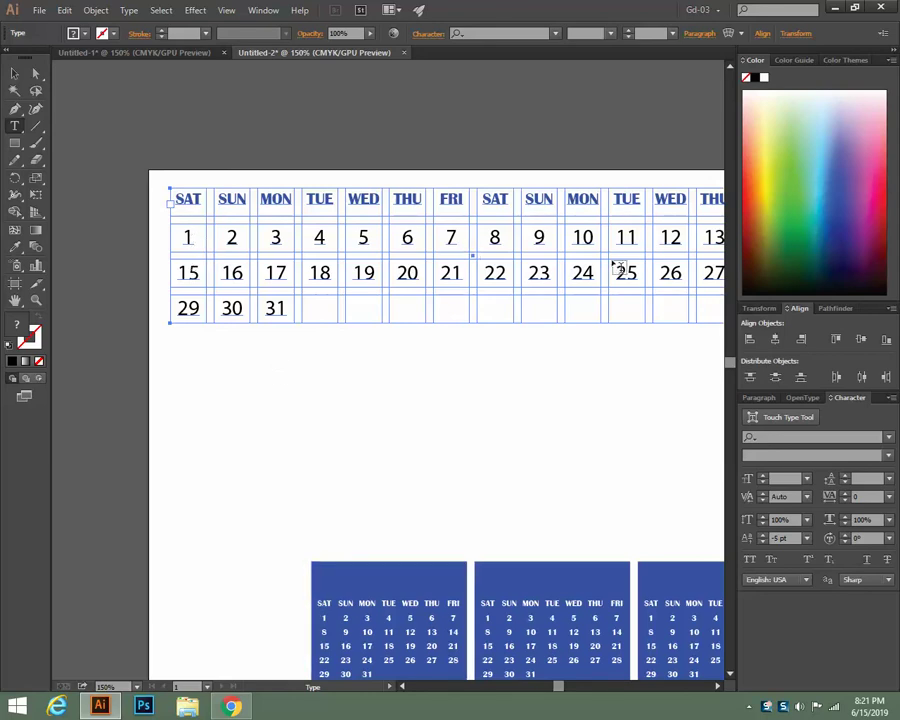
left_click(15, 73)
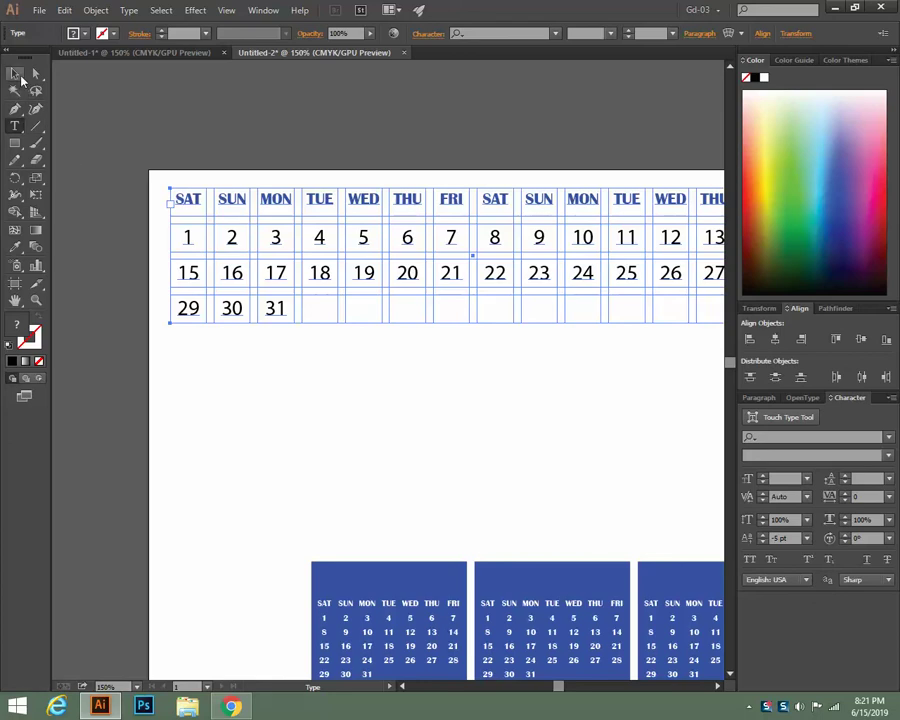
left_click(278, 374)
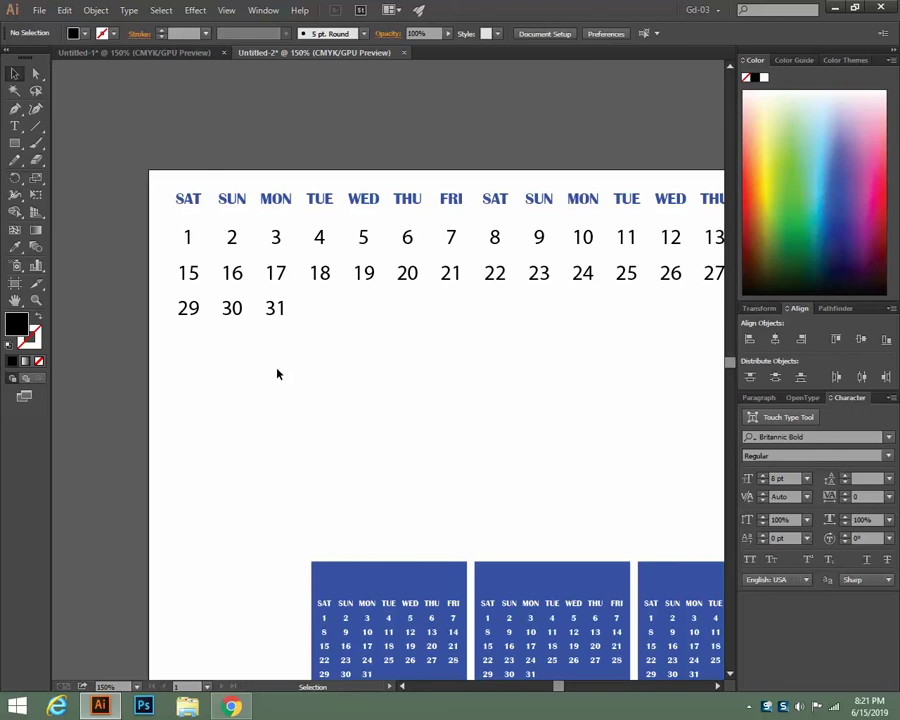
scroll(278, 374, "down", 1)
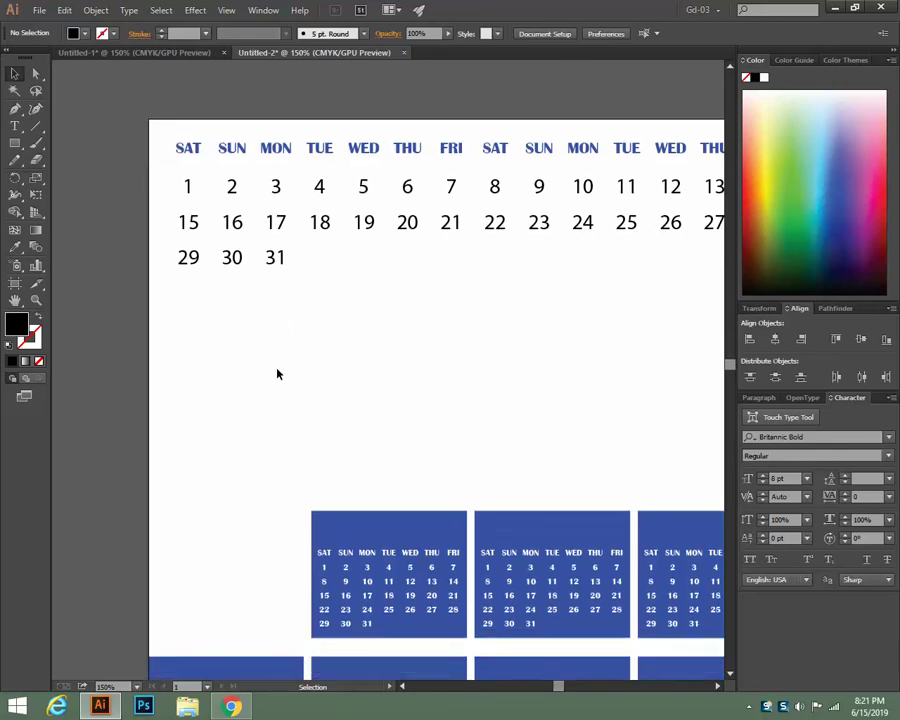
scroll(278, 374, "down", 1)
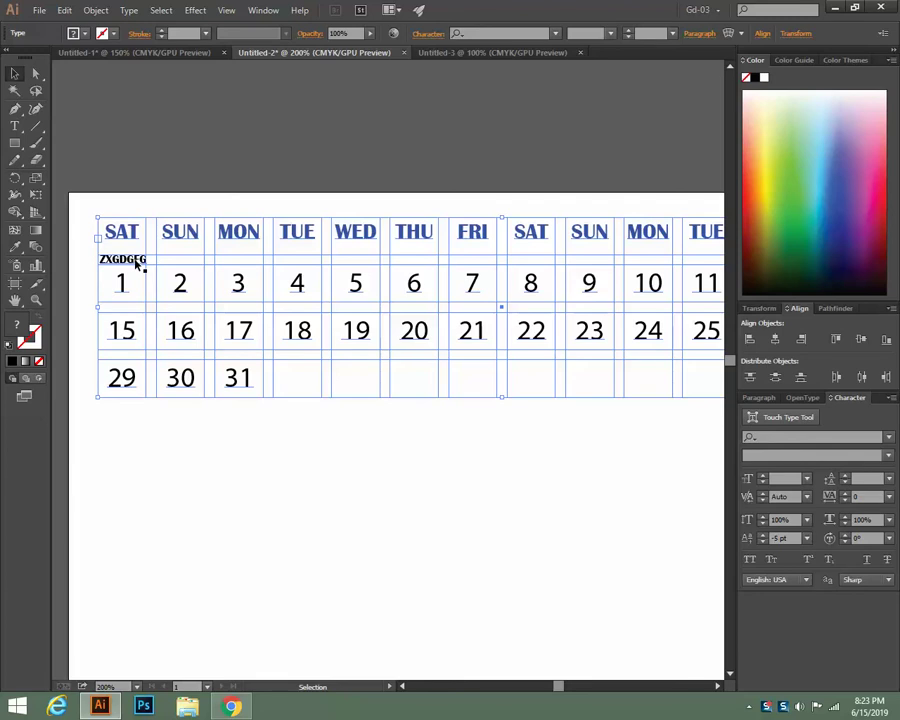
Move the rotated test text below the calendar and duplicate it to the right
left_click_drag(139, 262, 214, 444)
left_click(222, 486)
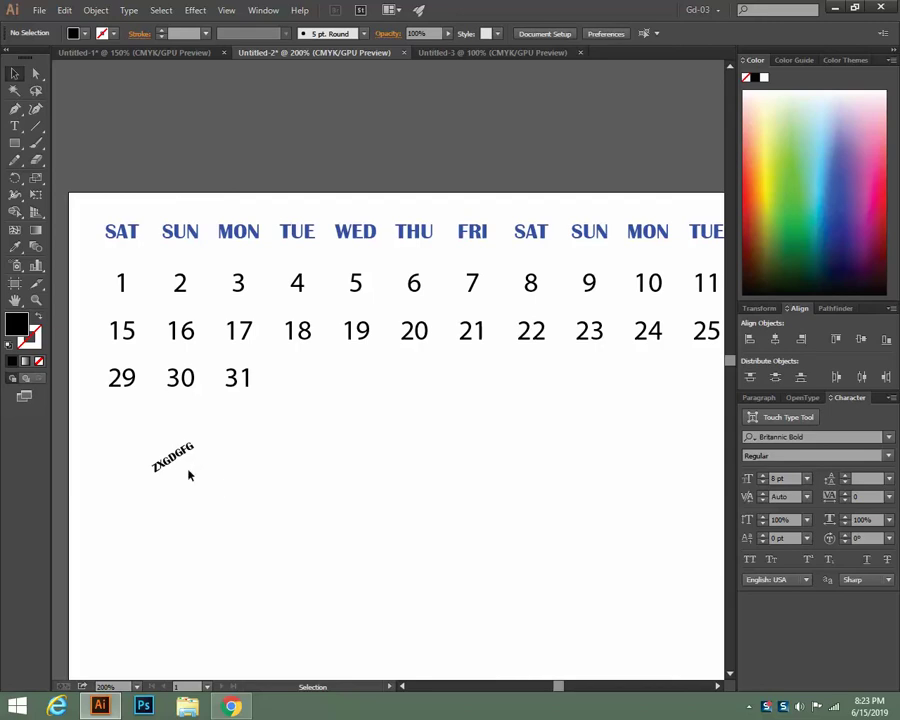
left_click(180, 460)
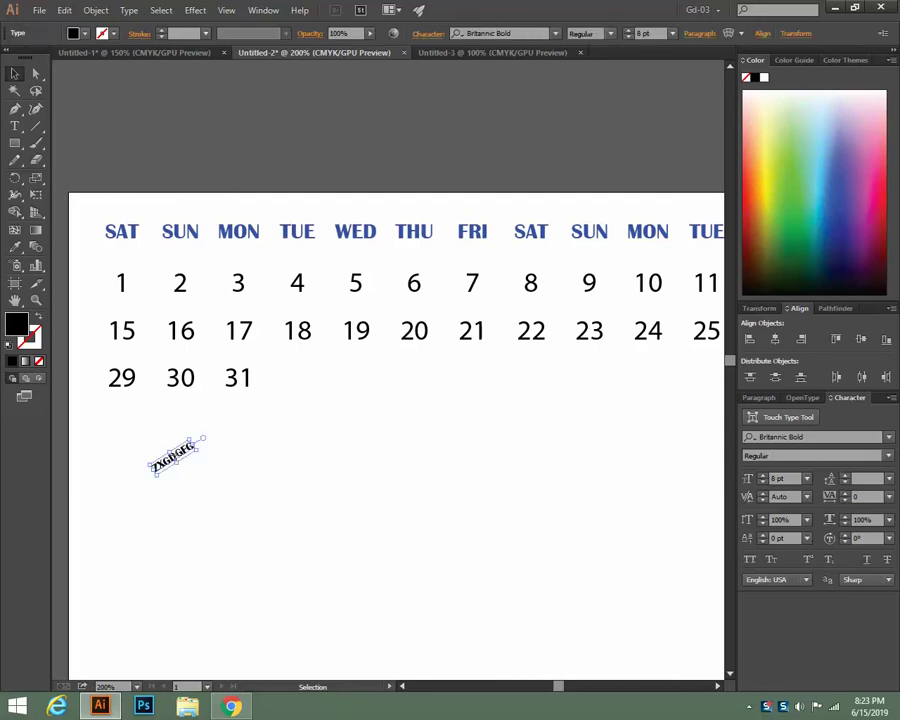
left_click_drag(180, 460, 446, 463)
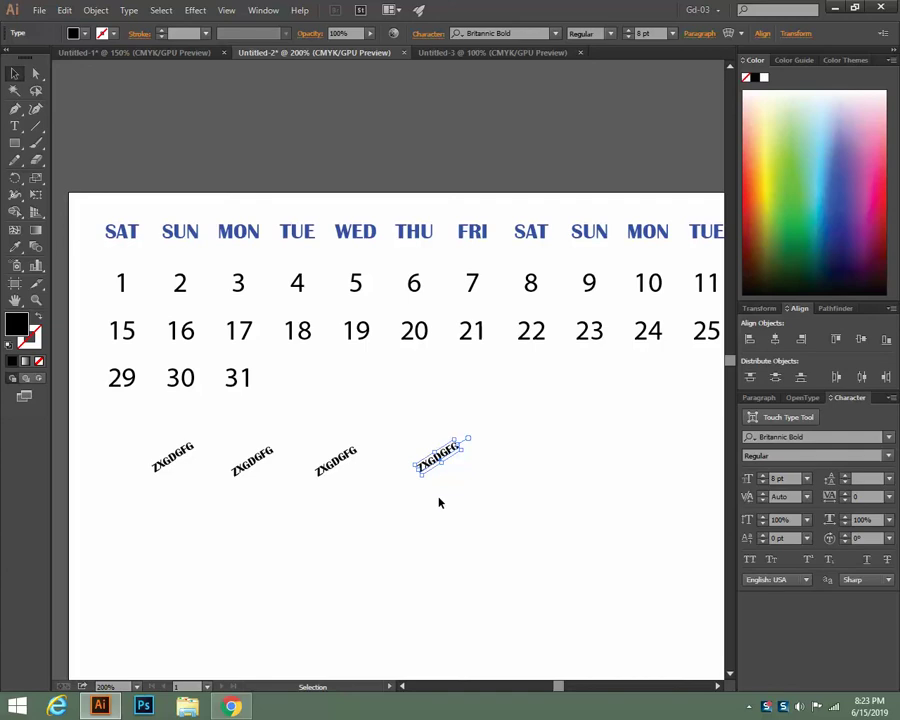
Delete all four test text copies and switch to the blank Untitled-3 document
key("ctrl+a")
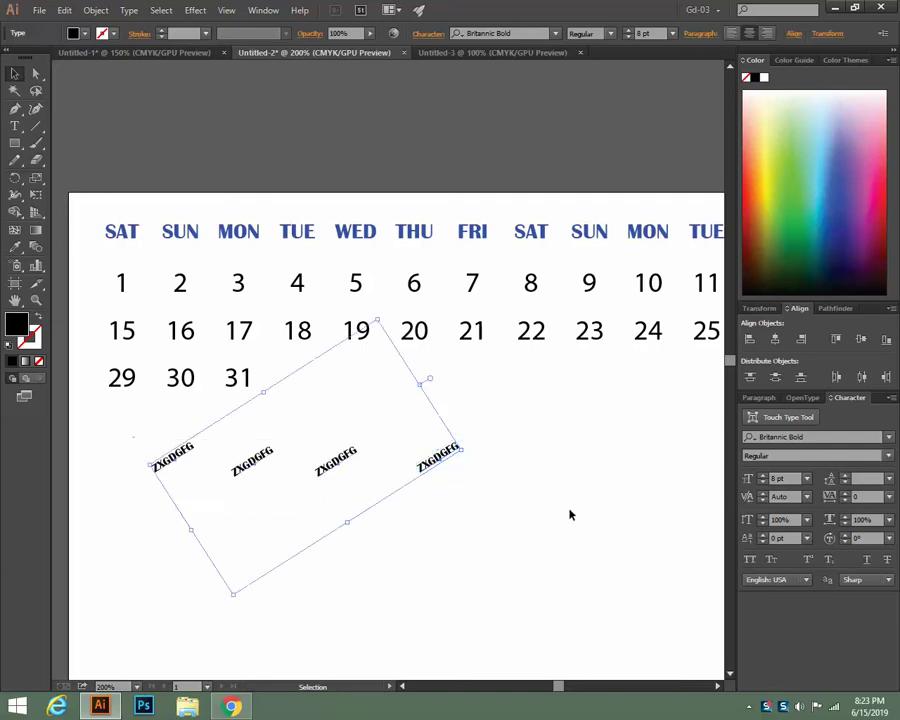
key("Delete")
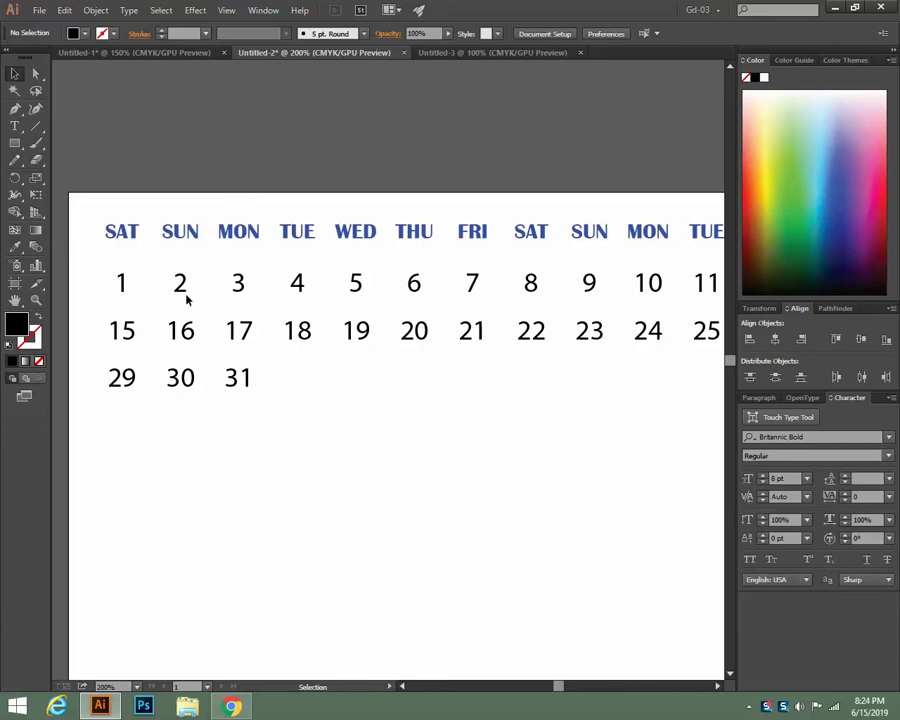
left_click(497, 53)
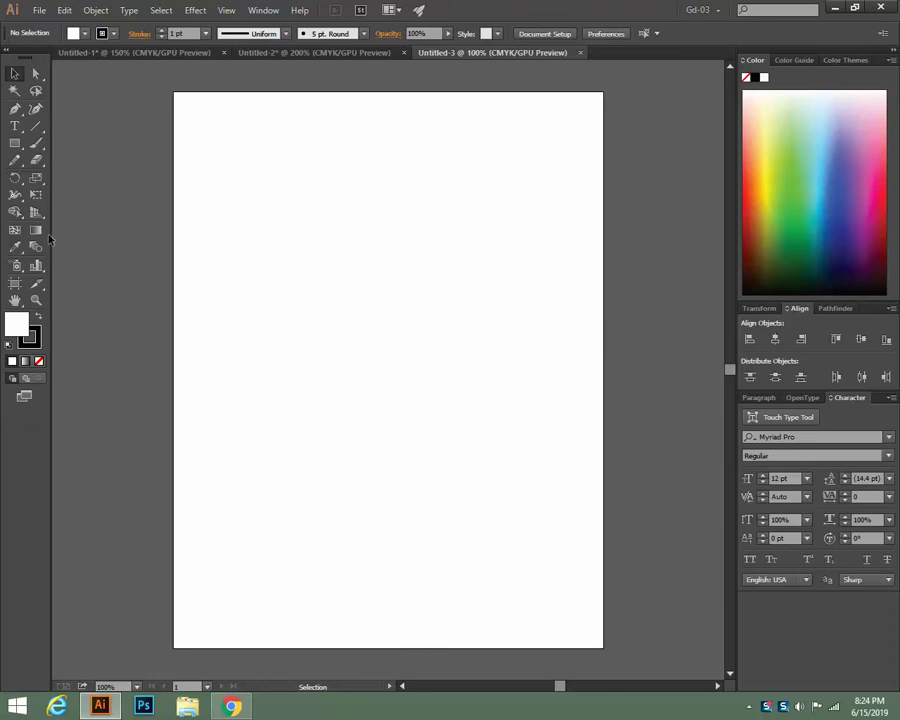
Type a two-line note 'W-3.5 IN' and 'H-2IN' on the blank artboard
left_click(15, 126)
left_click(276, 275)
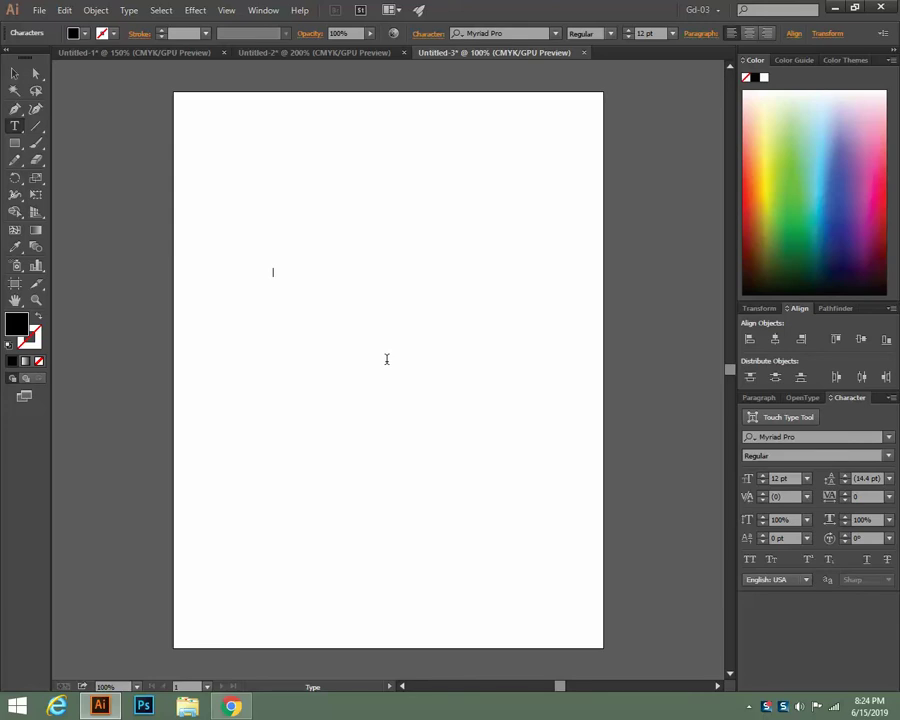
type("W-3.5 IN")
key("Return")
type("H-2IN")
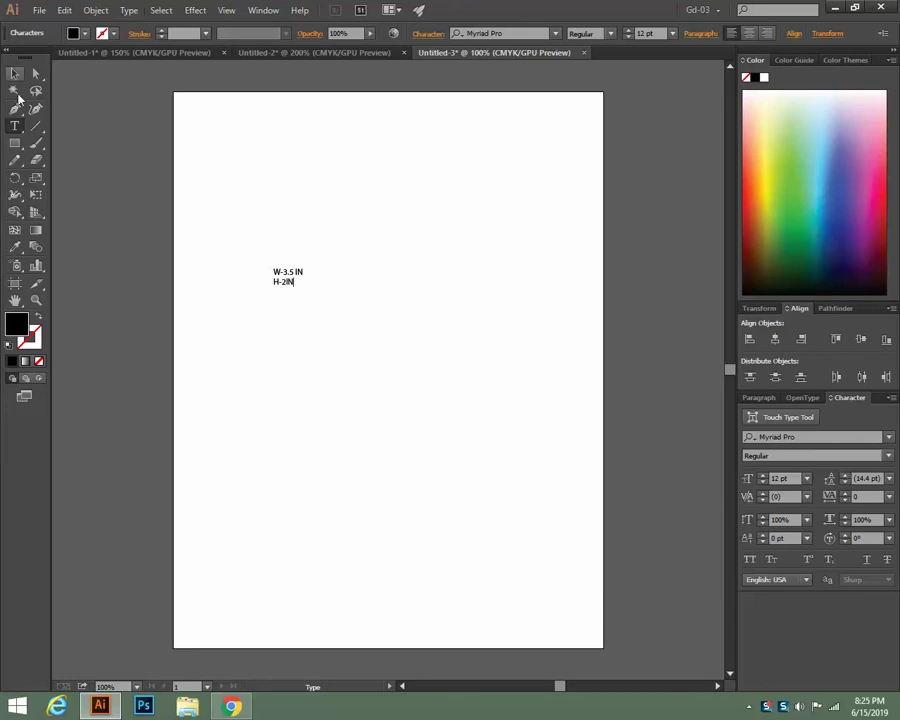
key("Left")
key("Left")
Scale the size note up much larger and move it toward the artboard centre
left_click(15, 73)
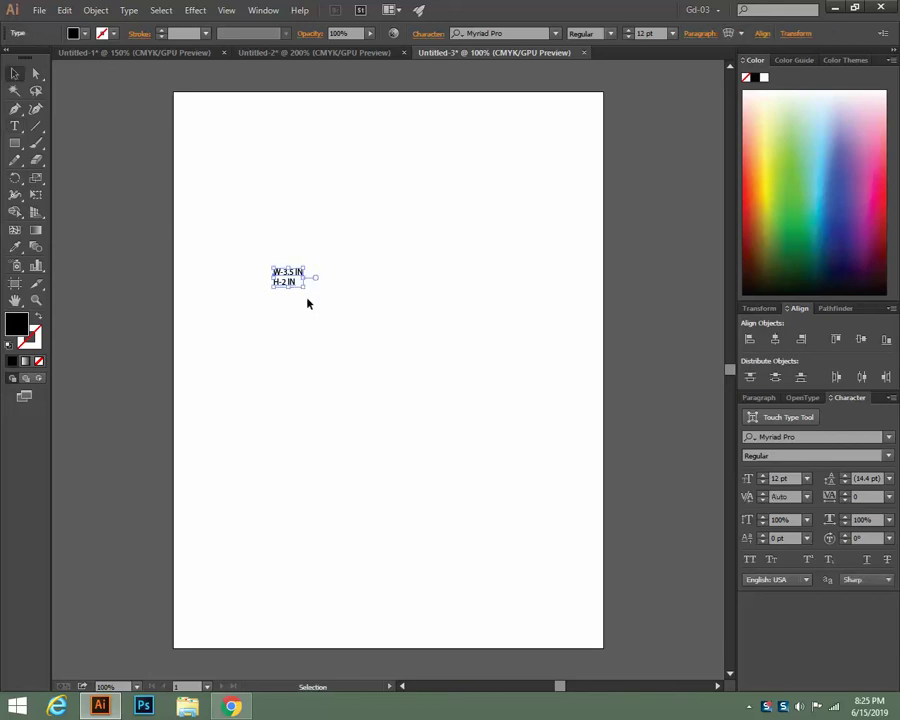
left_click_drag(305, 291, 462, 377)
left_click_drag(326, 243, 430, 291)
left_click(423, 447)
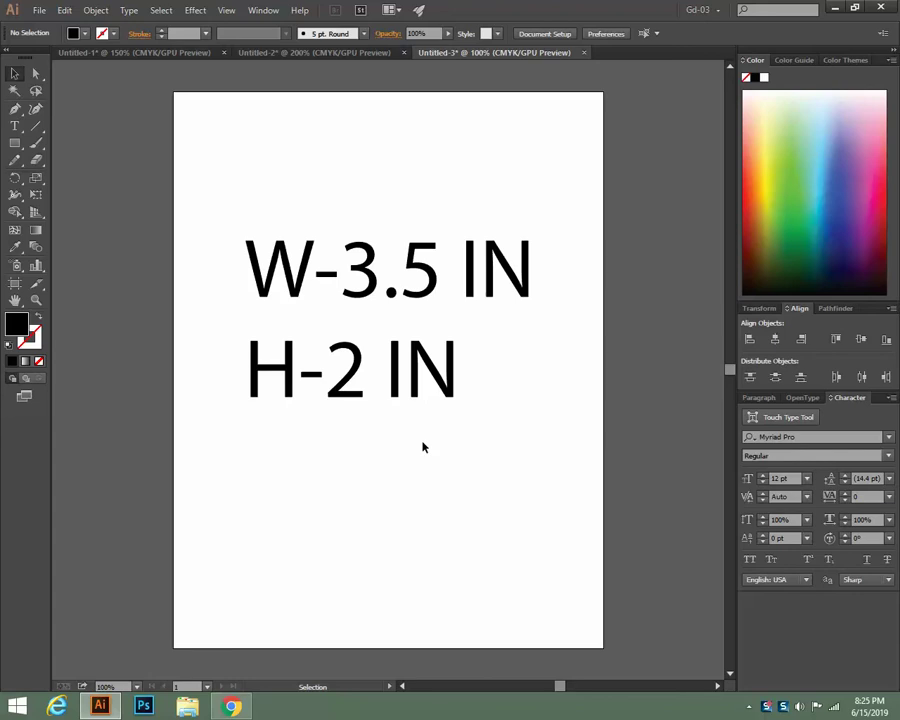
Select, deselect and reselect the size note, then switch to the Chrome calendar results
left_click(400, 369)
left_click(406, 443)
left_click(376, 283)
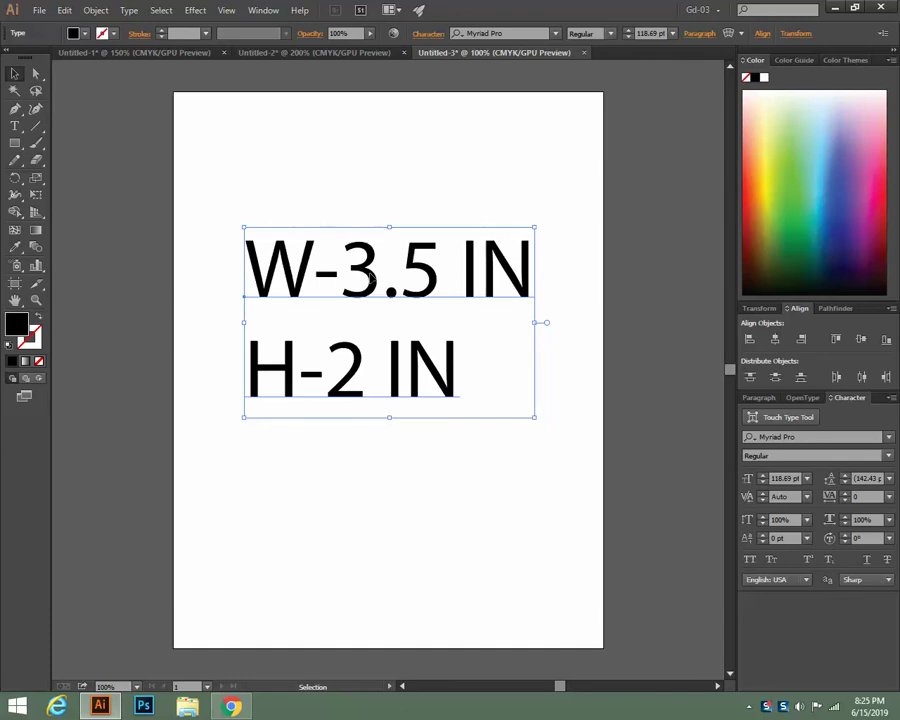
key("alt+Tab")
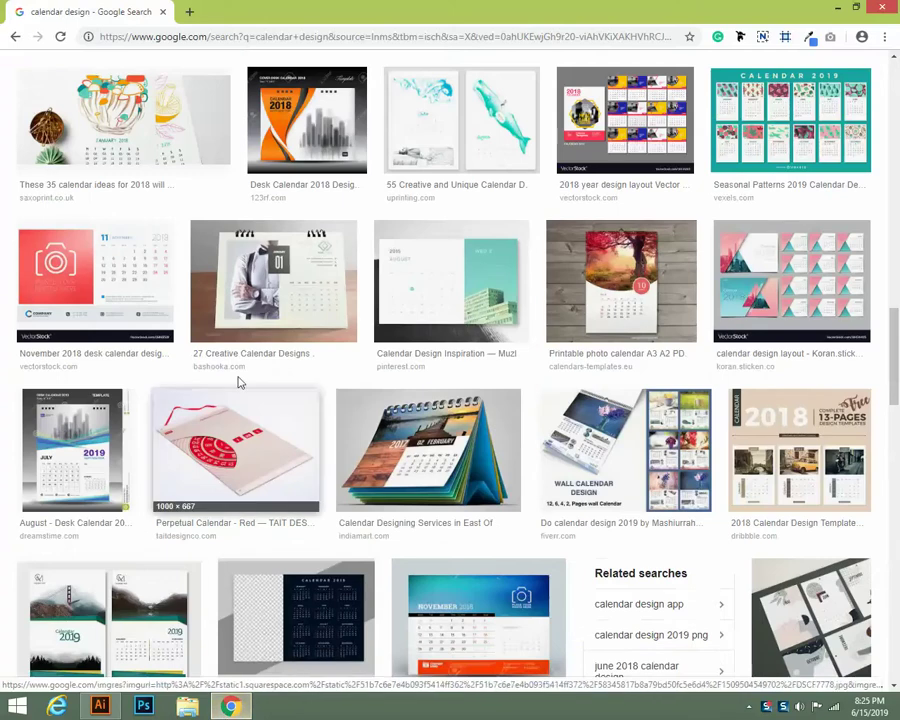
Replace the search query with 'business card size' and run the image search
scroll(245, 360, "down", 8)
scroll(247, 345, "up", 8)
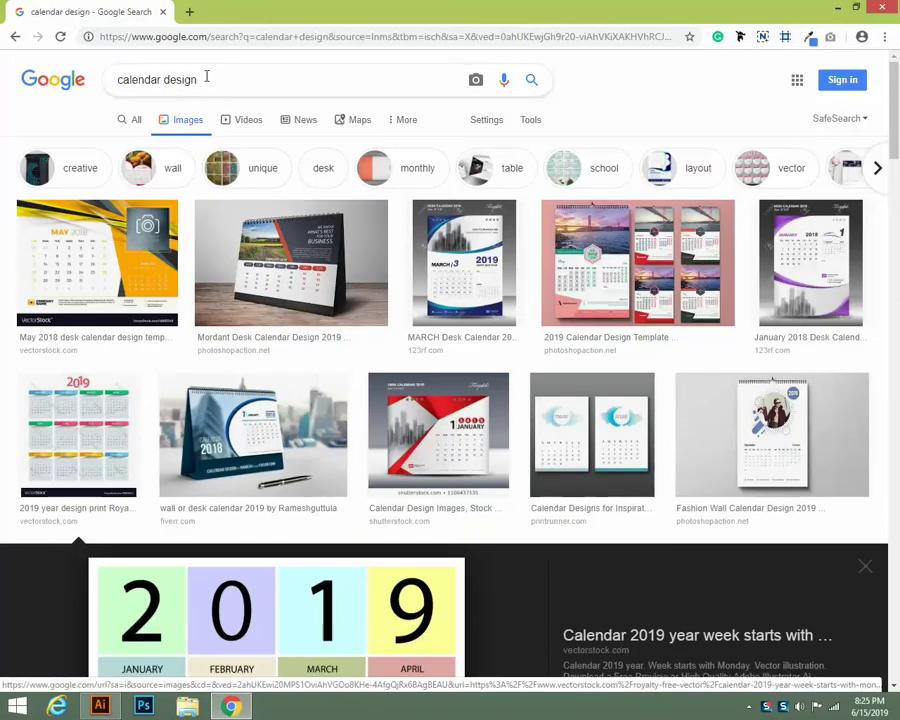
left_click_drag(208, 77, 8, 95)
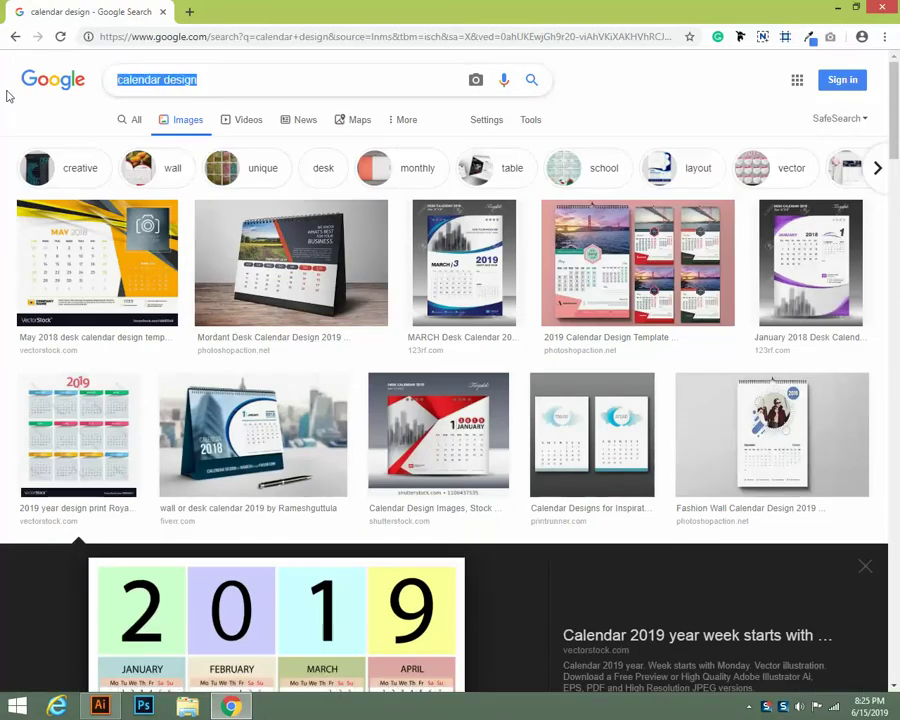
type("bUSSINE")
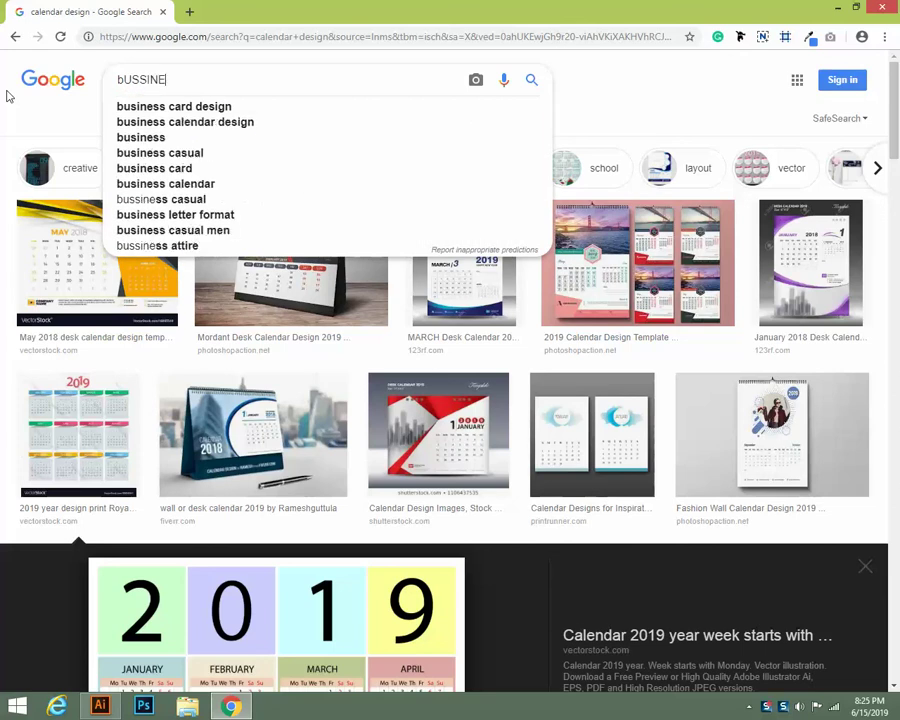
type("SS")
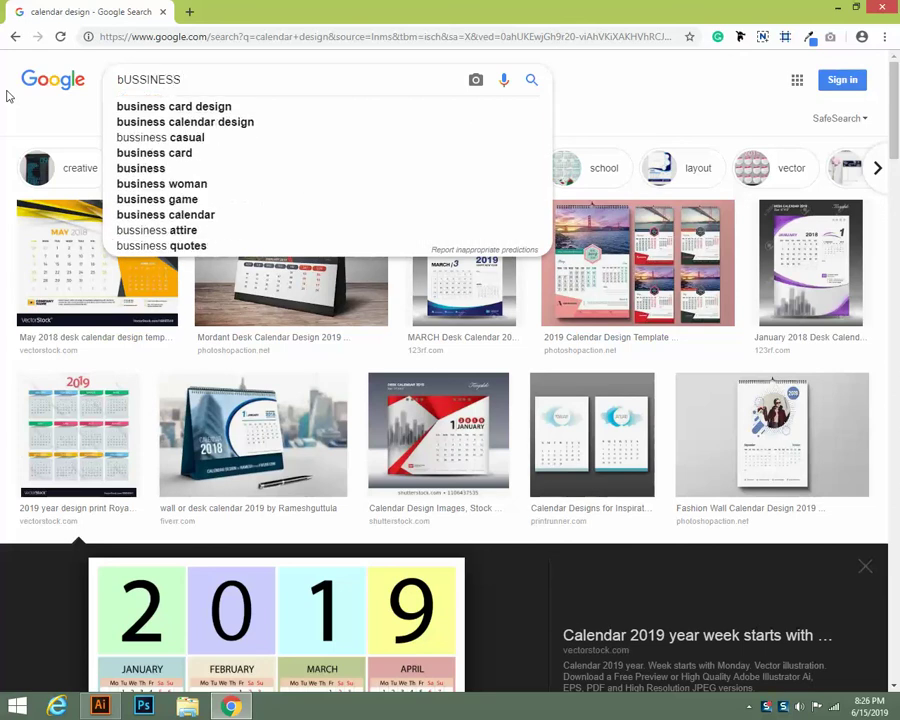
type(" cARD ")
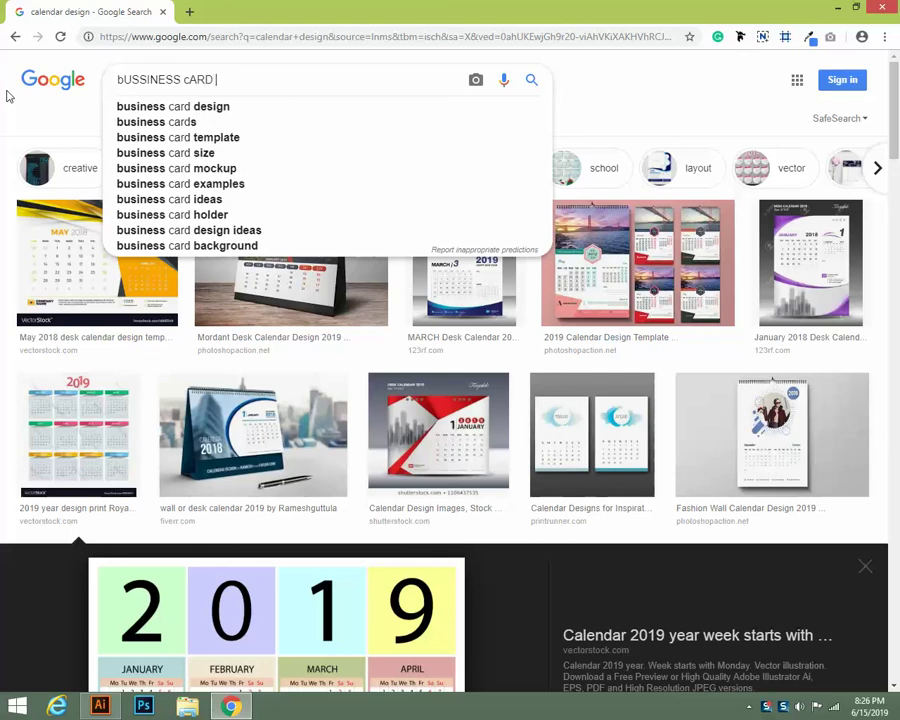
type("SI")
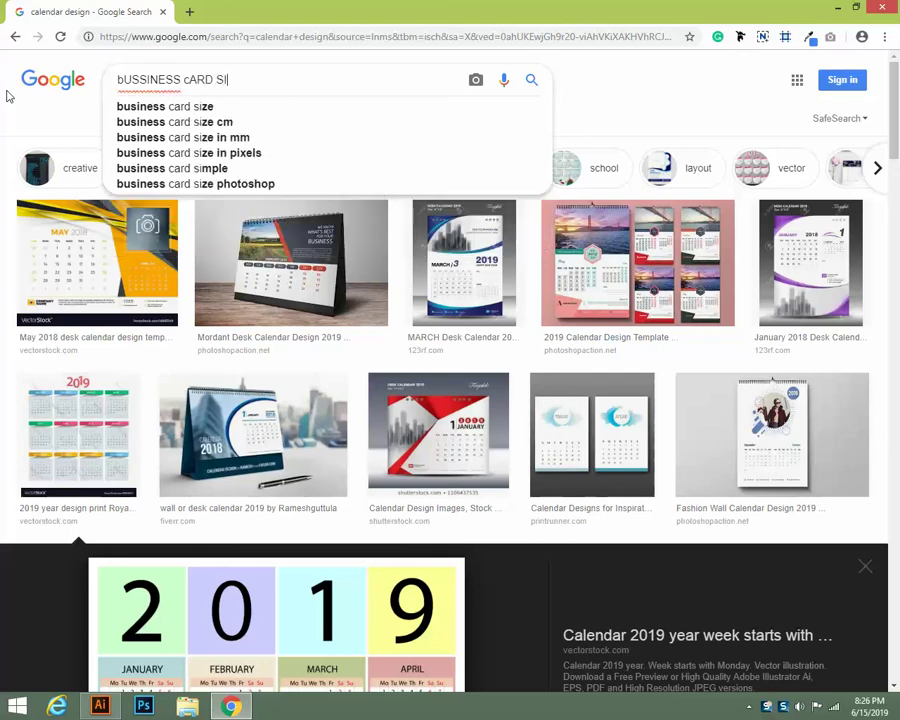
type("ZE")
key("Return")
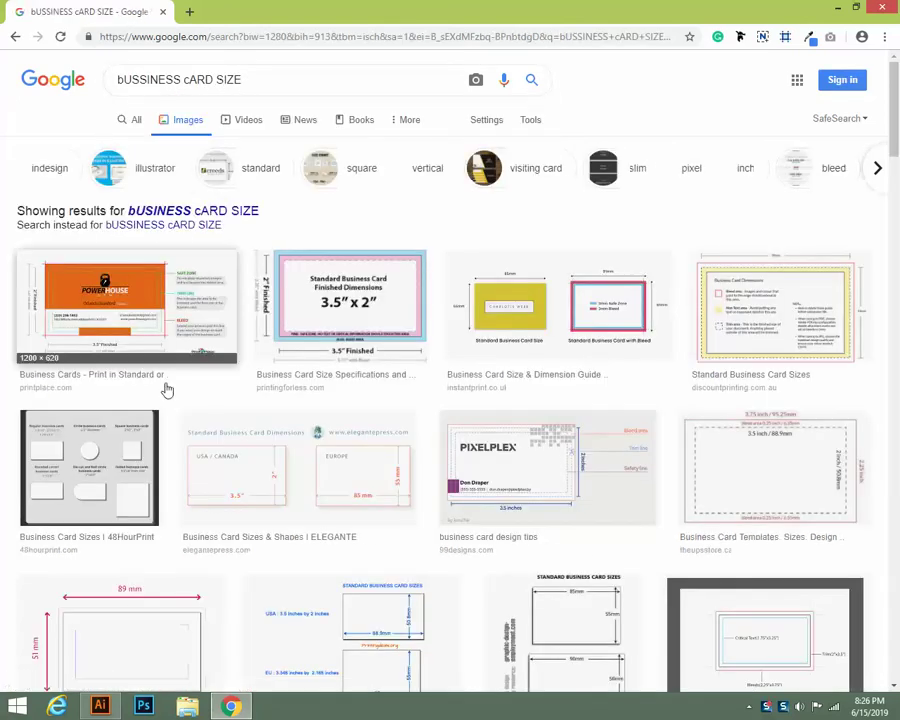
Preview the standard 3.5″ x 2″ business card image, go back, and return to Illustrator
left_click(351, 334)
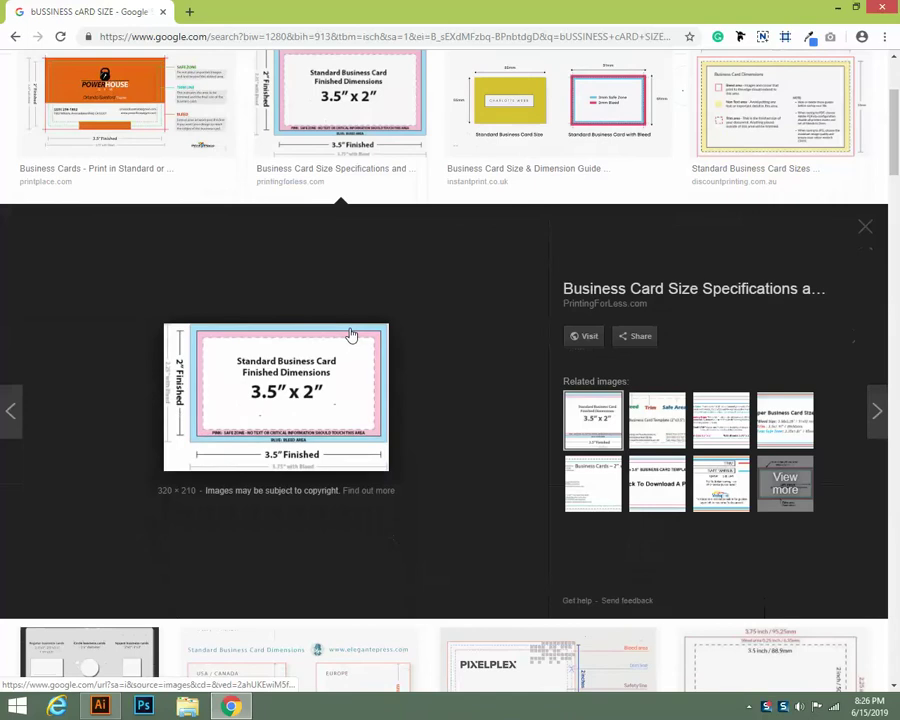
scroll(351, 334, "up", 2)
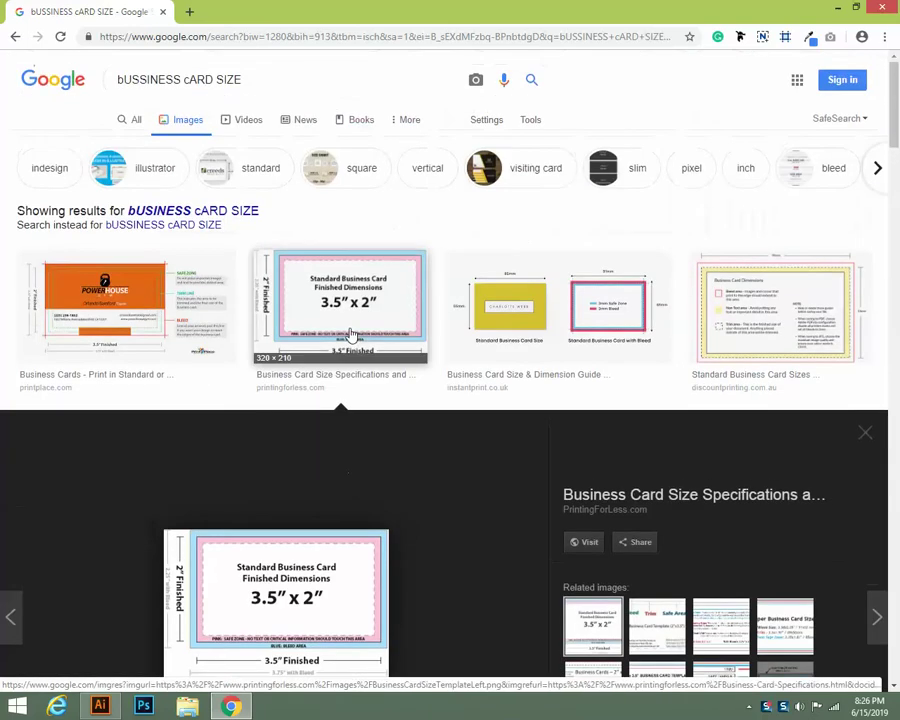
left_click(15, 37)
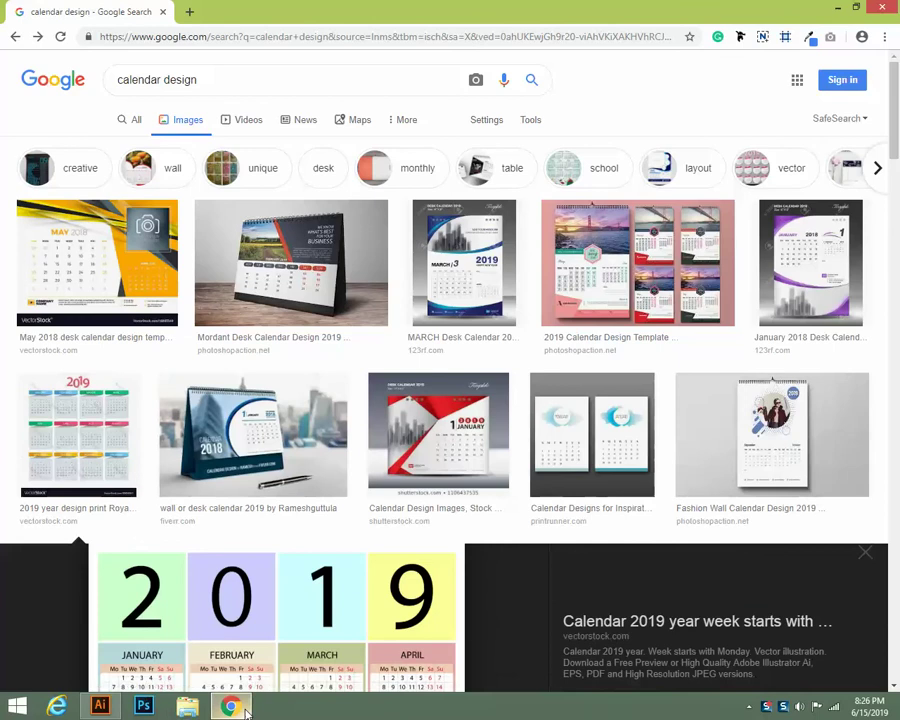
mouse_move(246, 712)
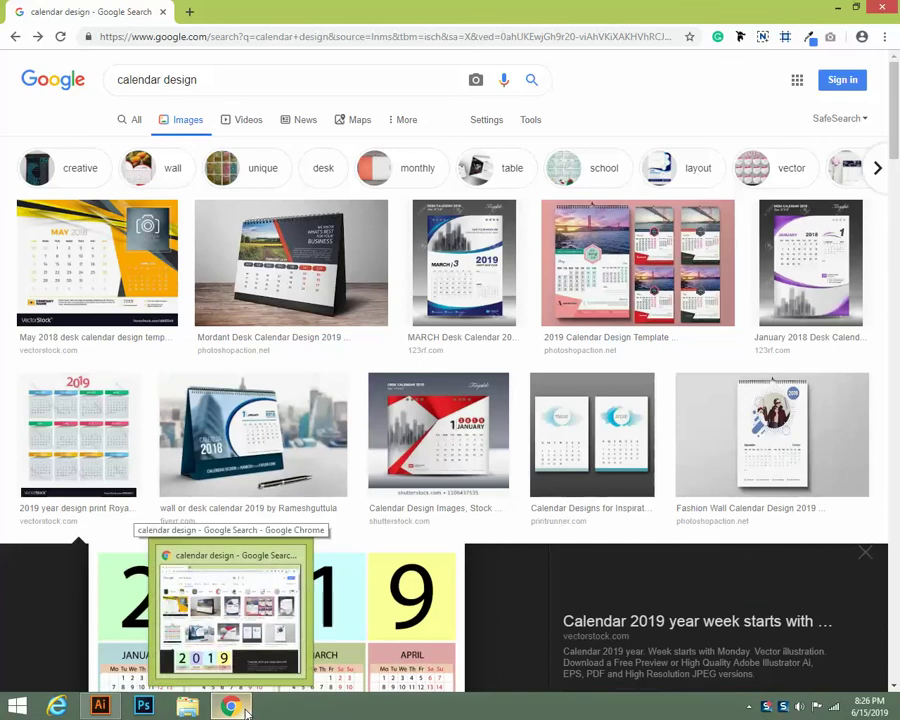
left_click(100, 707)
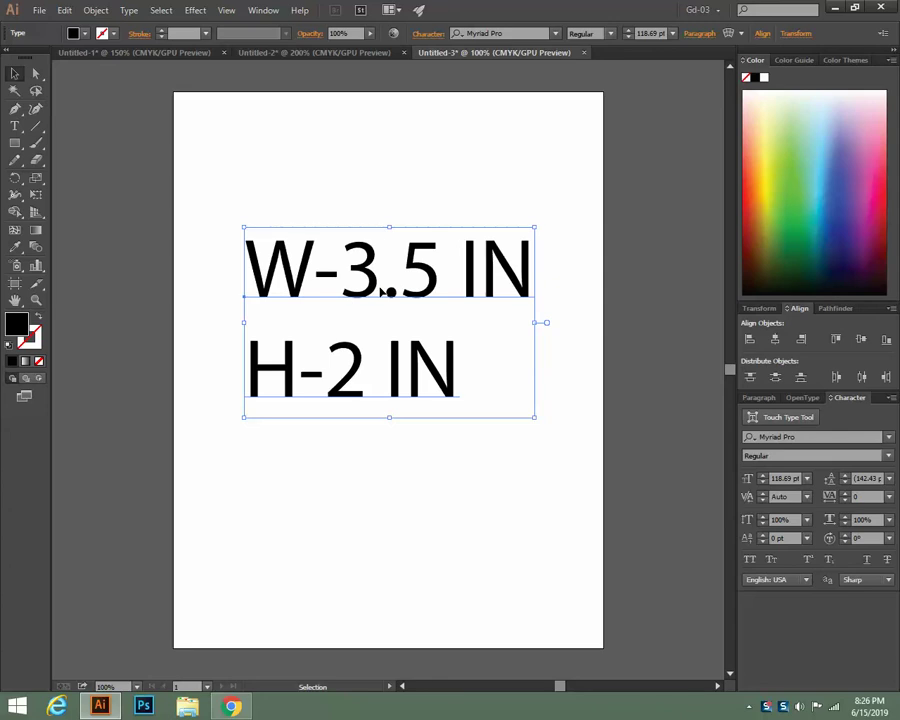
left_click(395, 436)
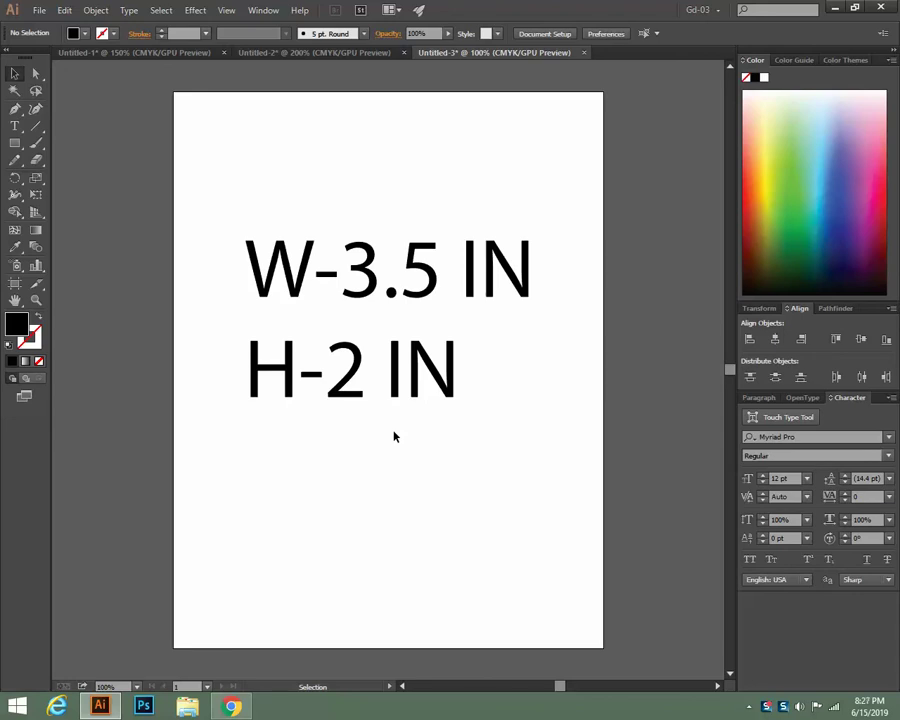
left_click(15, 143)
left_click_drag(245, 122, 447, 215)
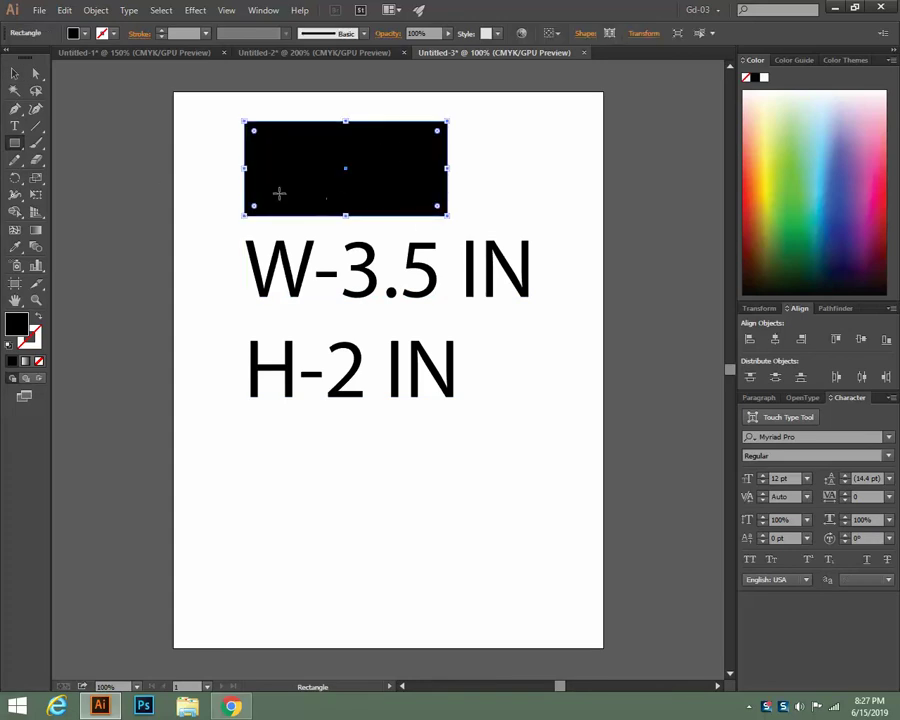
left_click(16, 75)
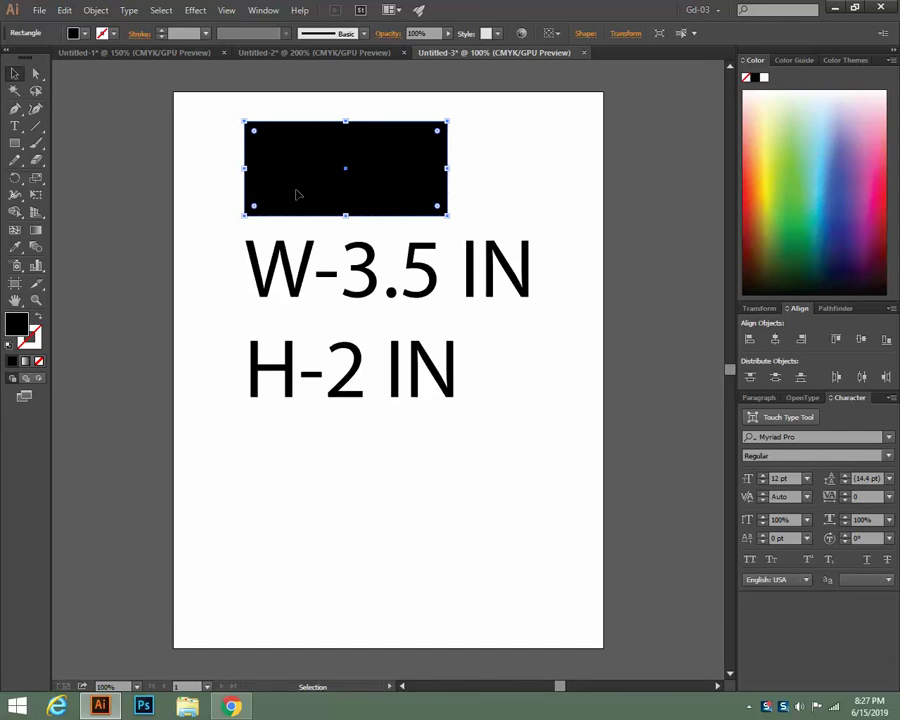
key("Delete")
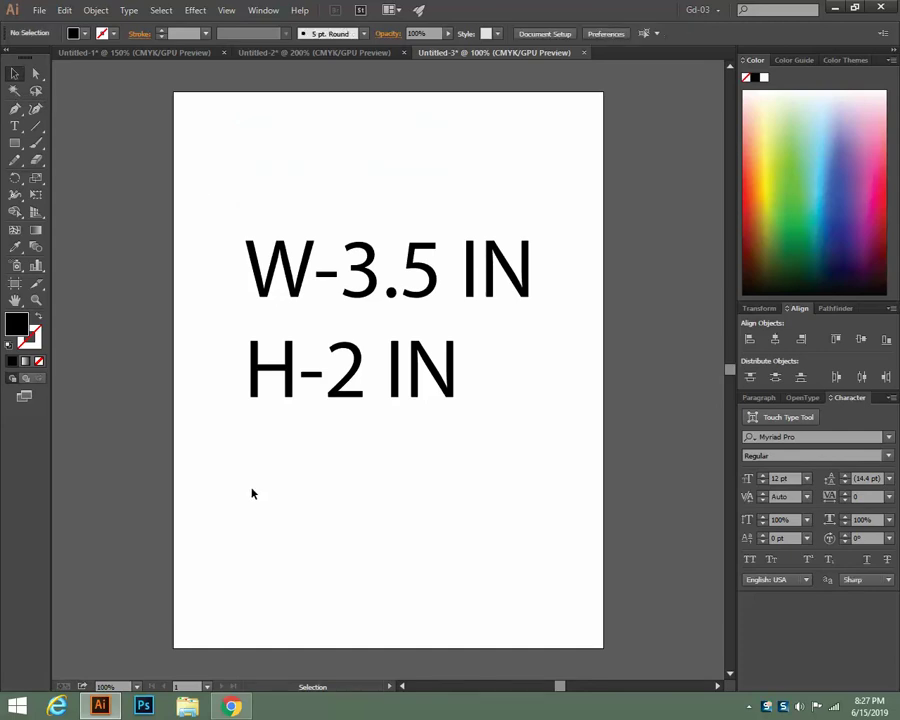
scroll(272, 505, "down", 1)
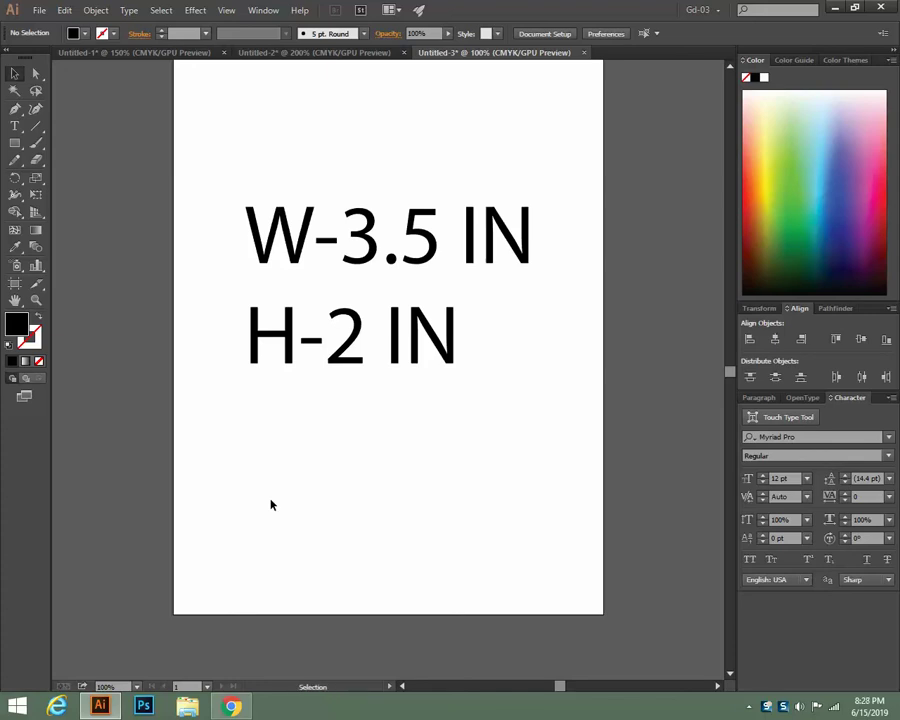
Delete the W-3.5 IN / H-2 IN note and return to Chrome's image results
left_click(262, 250)
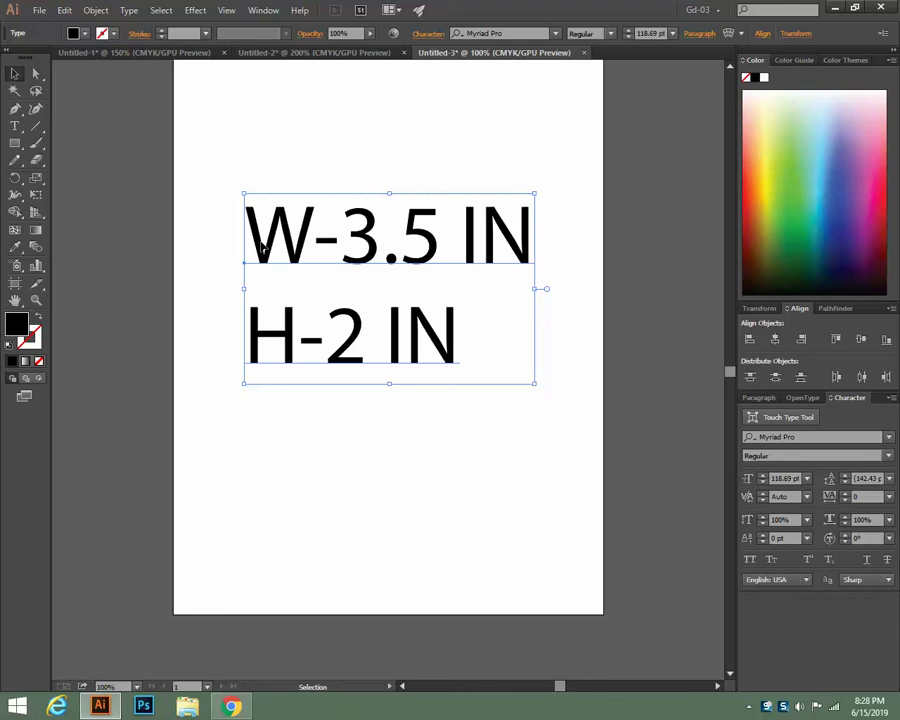
scroll(450, 498, "up", 2)
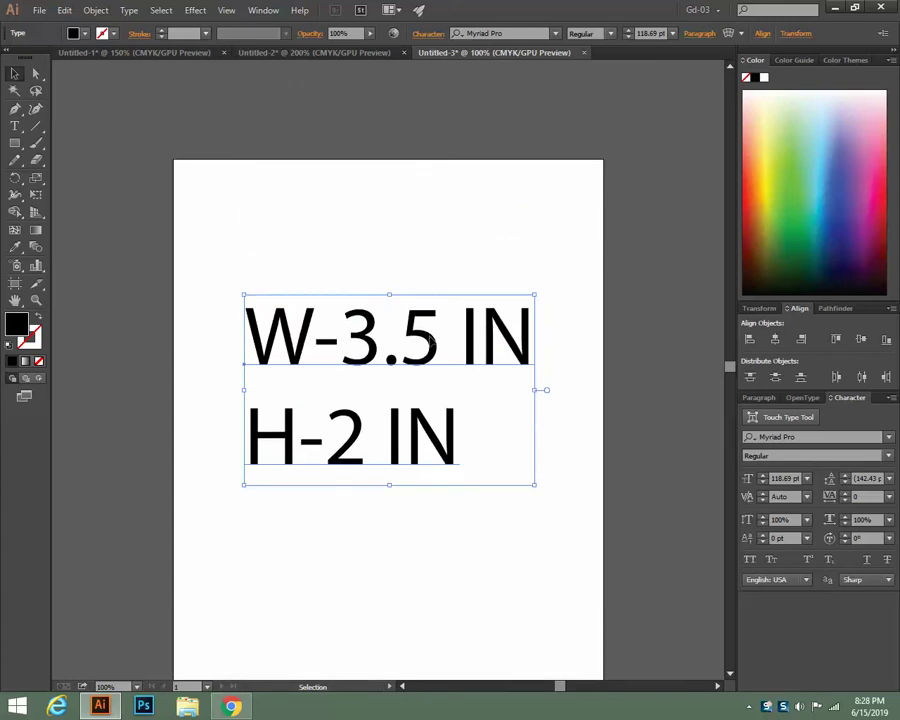
scroll(430, 341, "down", 1)
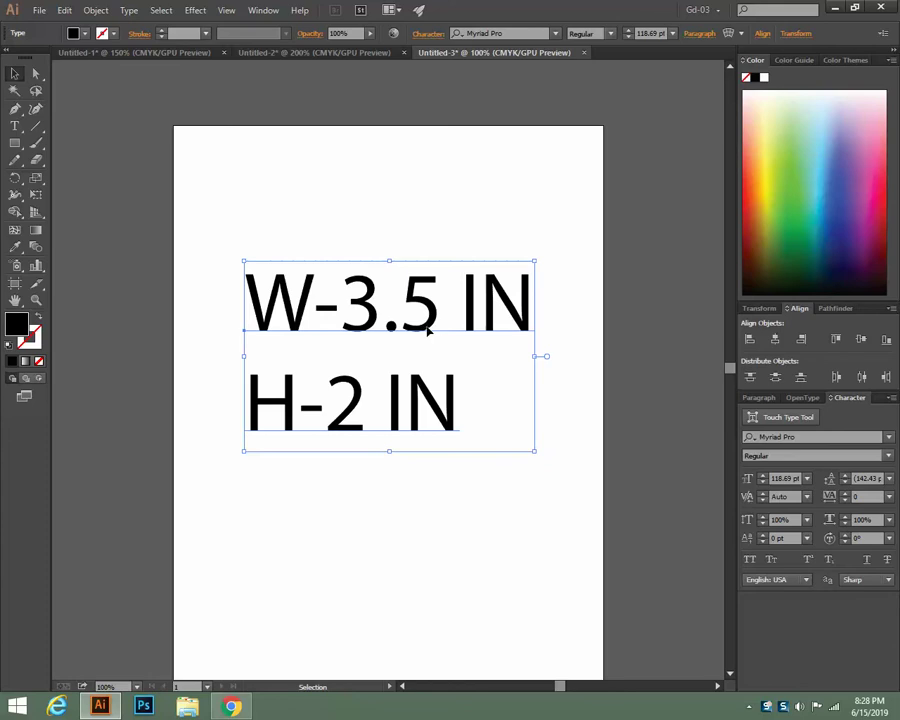
key("Delete")
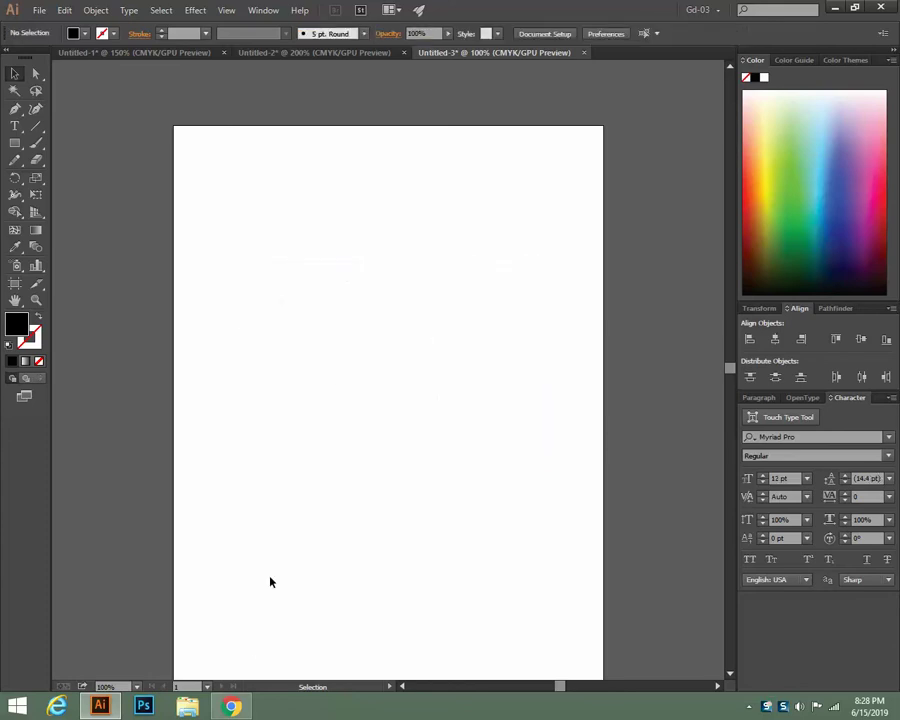
left_click(231, 706)
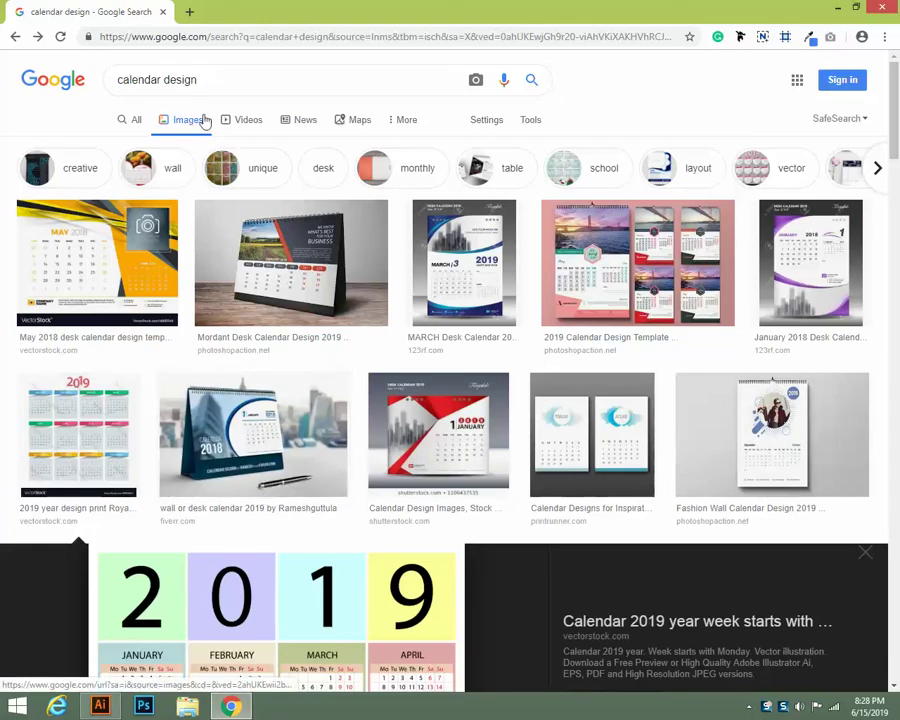
Replace the query with 'business card design' using the search suggestion
left_click_drag(202, 80, 16, 76)
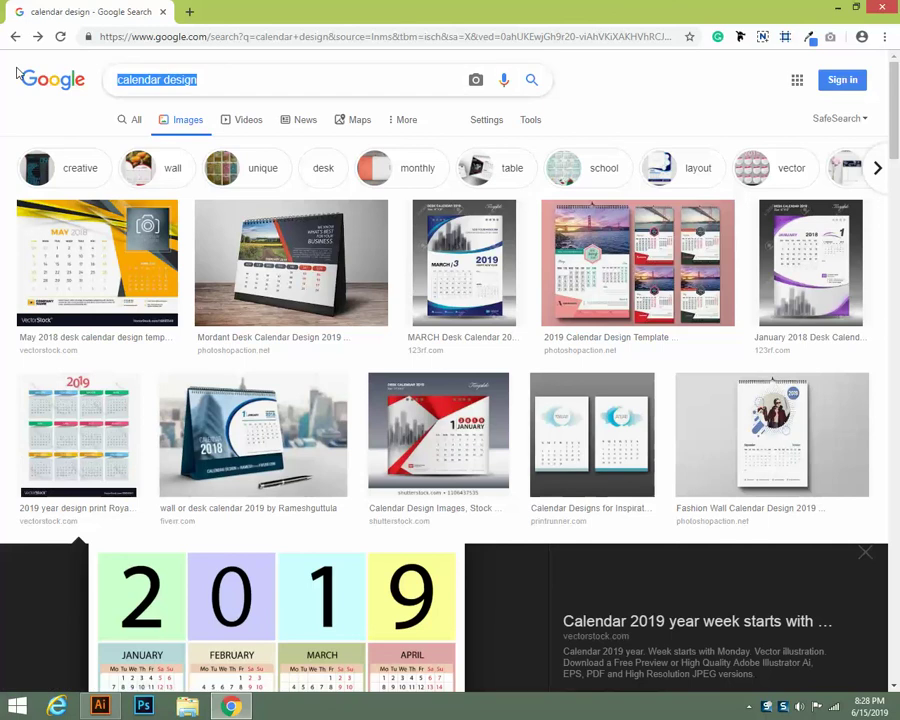
type("b")
key("BackSpace")
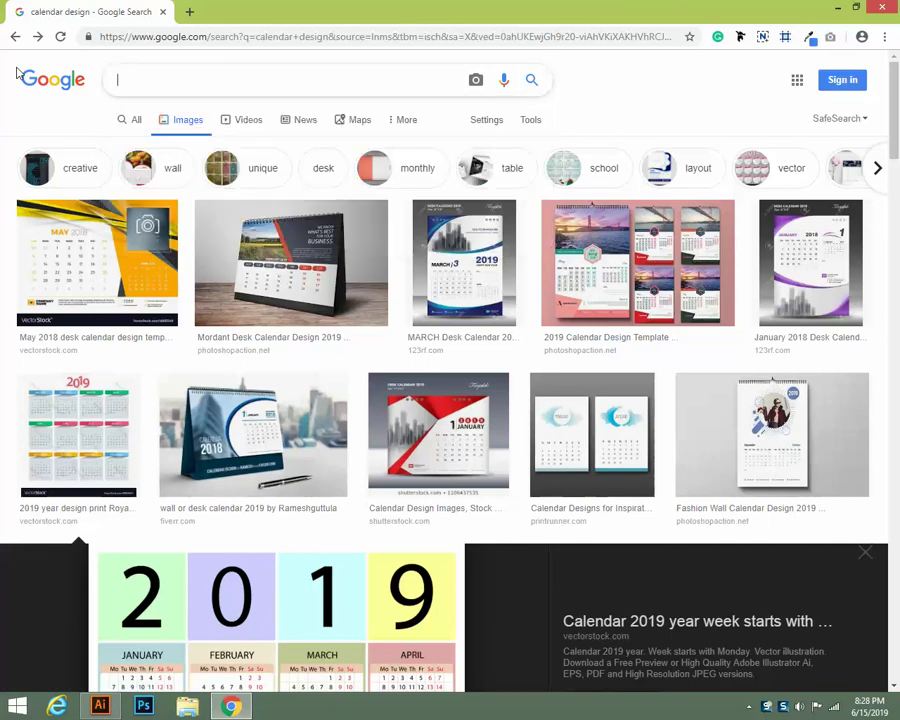
type("Bussines")
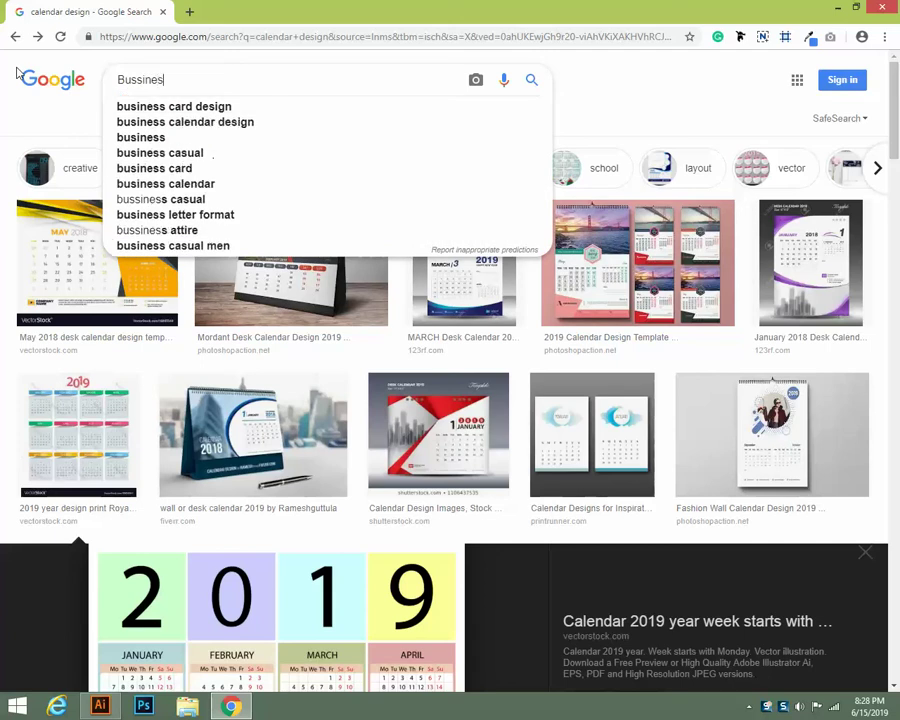
type("s")
left_click(222, 121)
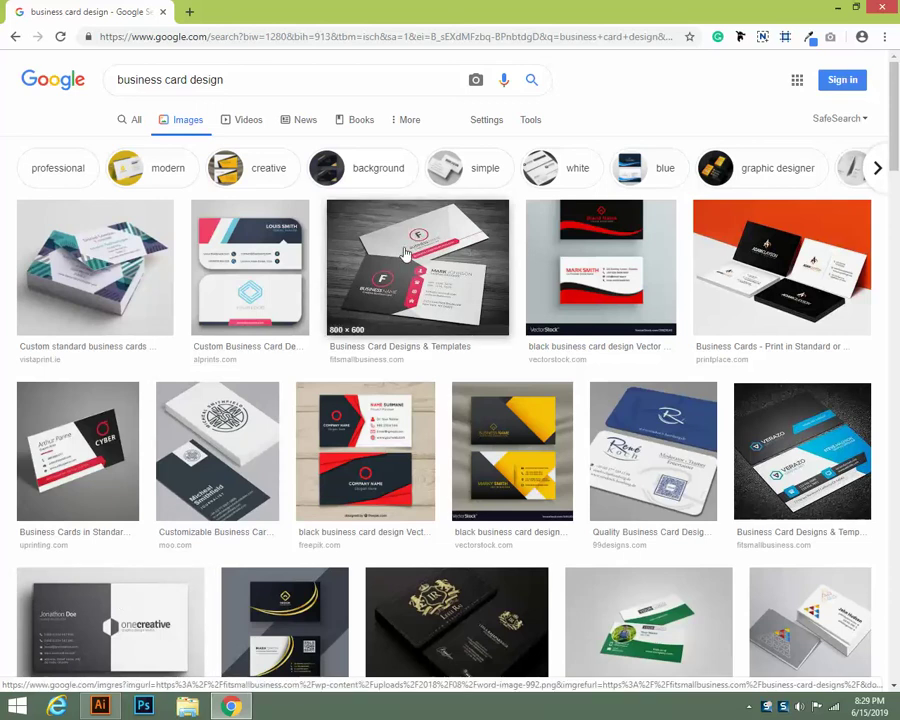
Browse the business card results and preview the red-and-black CorelDRAW card
left_click(113, 707)
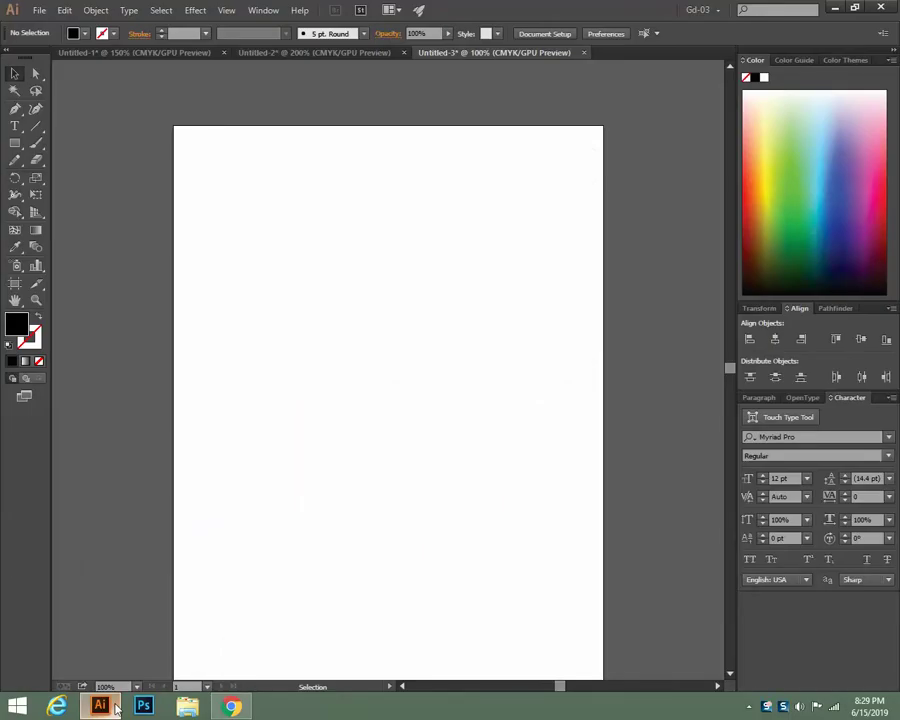
left_click(231, 707)
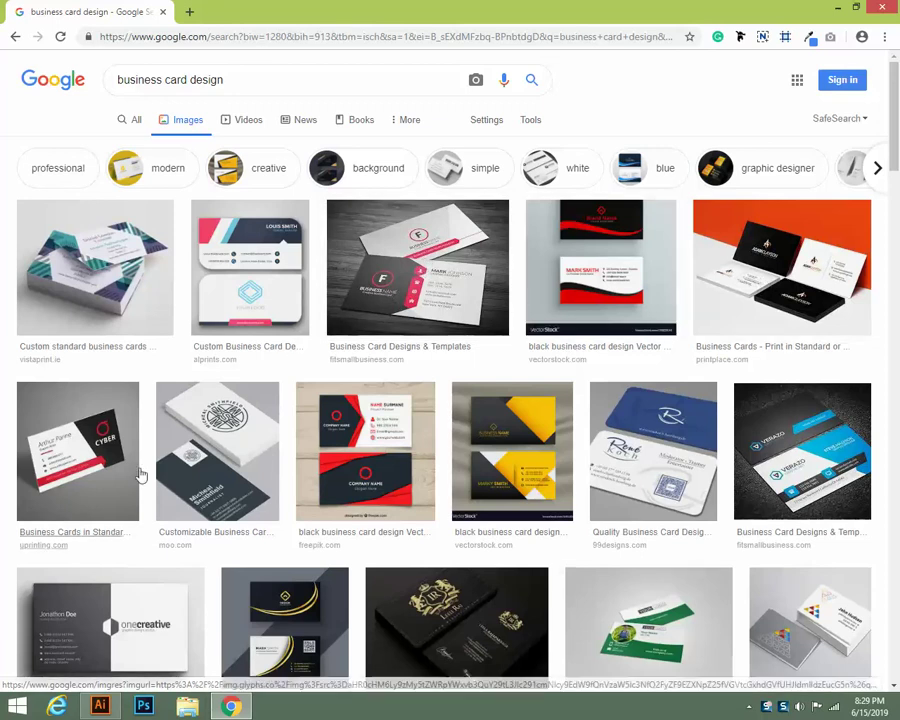
scroll(495, 368, "down", 2)
scroll(495, 368, "down", 8)
scroll(740, 304, "up", 4)
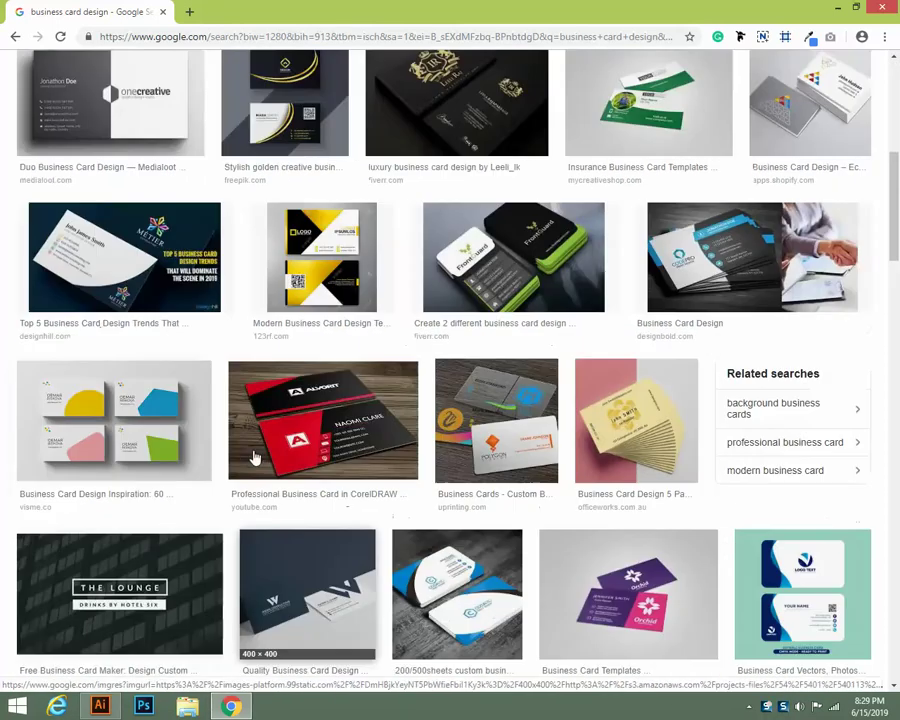
left_click(284, 545)
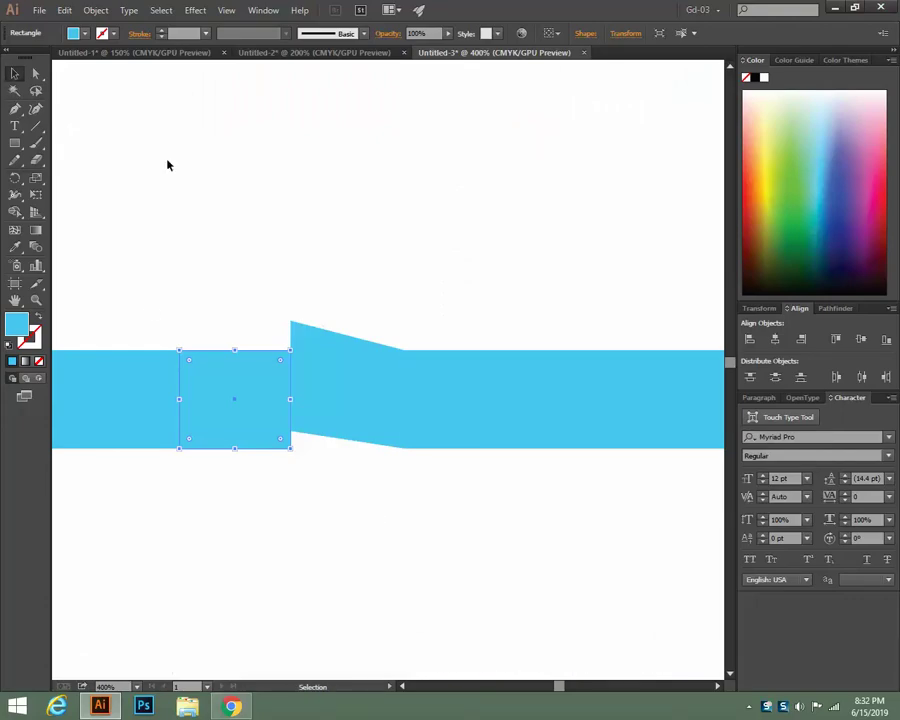
Raise the band's top and bottom middle corner anchors to form a central peak
left_click(166, 162)
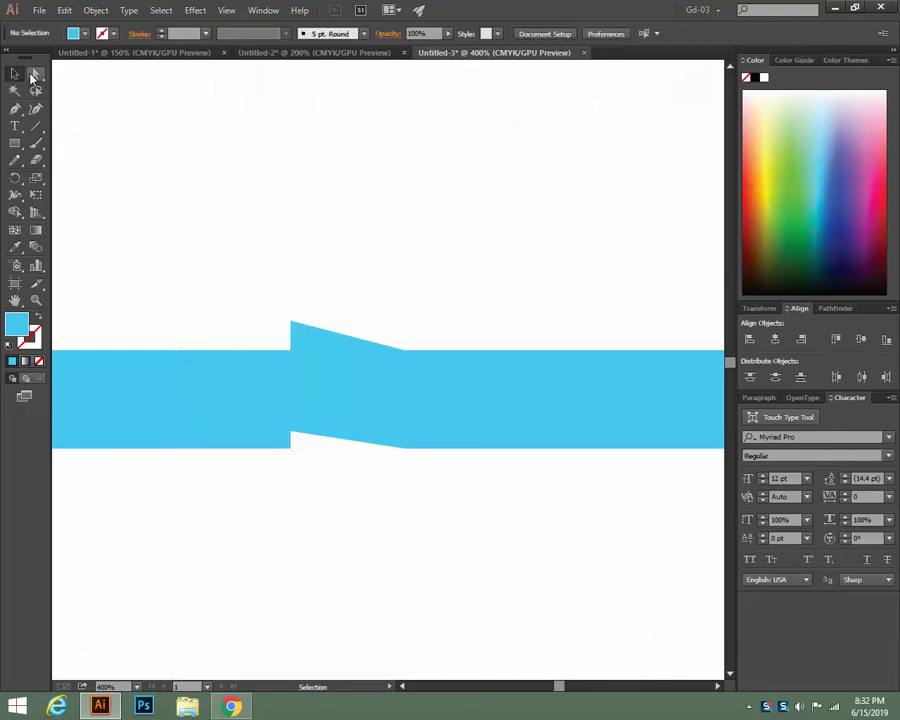
left_click(35, 75)
left_click_drag(291, 350, 291, 322)
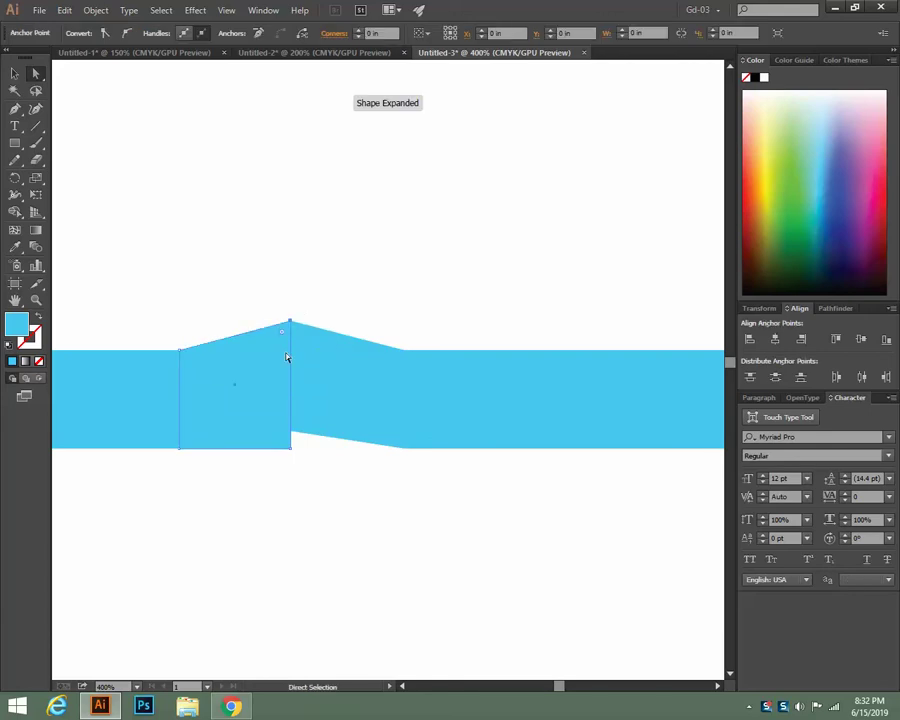
left_click(283, 483)
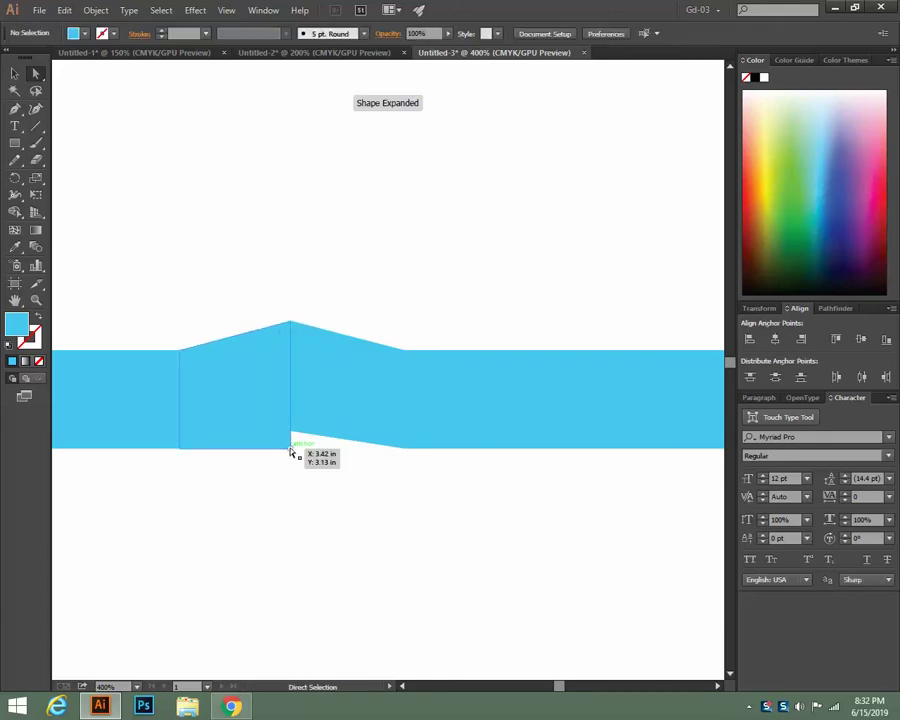
left_click_drag(291, 450, 291, 432)
left_click(349, 502)
left_click(313, 483)
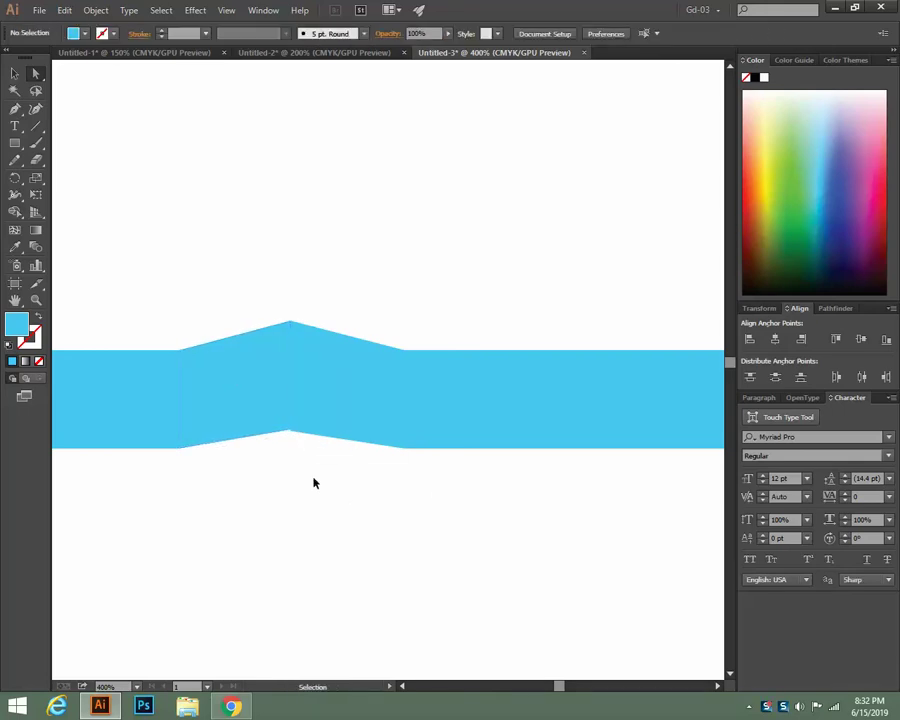
Zoom in to nudge the peak vertex into line with the edge, then zoom back out
key("ctrl+plus")
key("ctrl+plus")
key("ctrl+plus")
key("ctrl+plus")
key("ctrl+plus")
left_click_drag(314, 480, 520, 308)
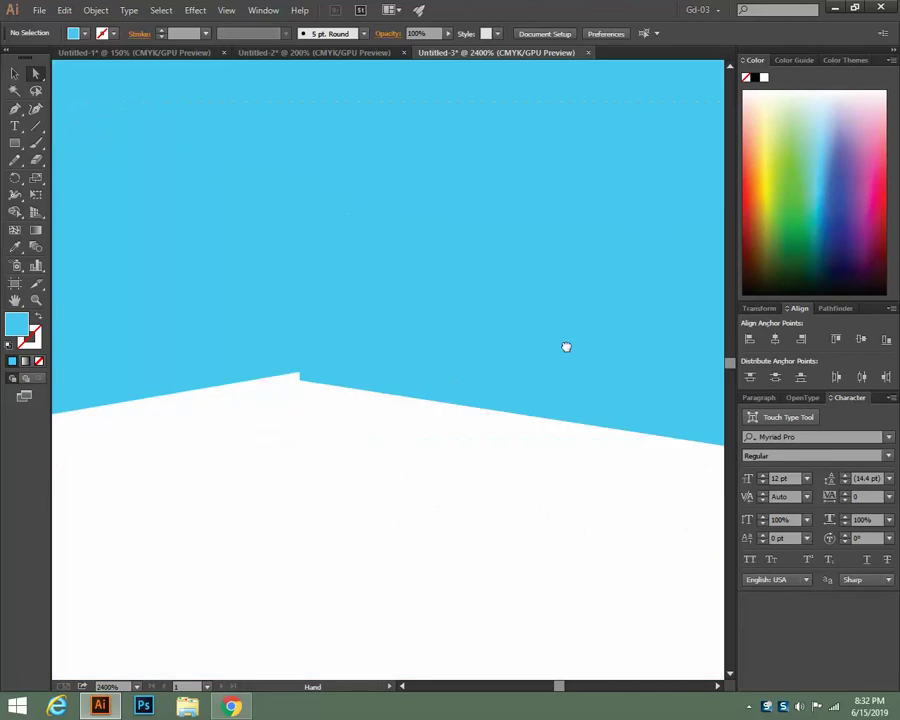
left_click_drag(566, 347, 626, 364)
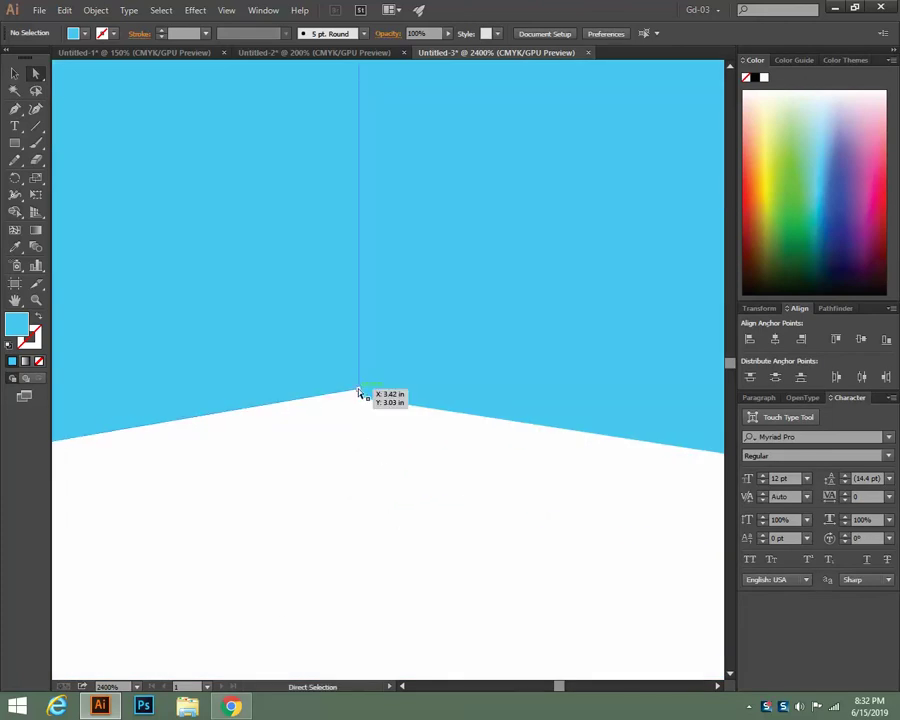
left_click_drag(359, 393, 359, 398)
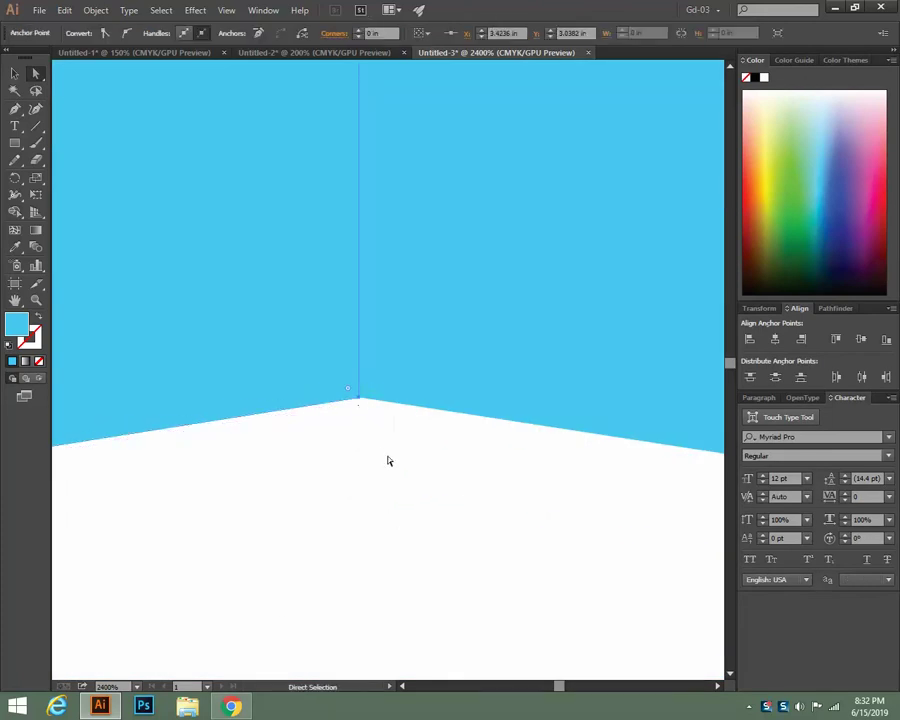
left_click(389, 461)
key("ctrl+plus")
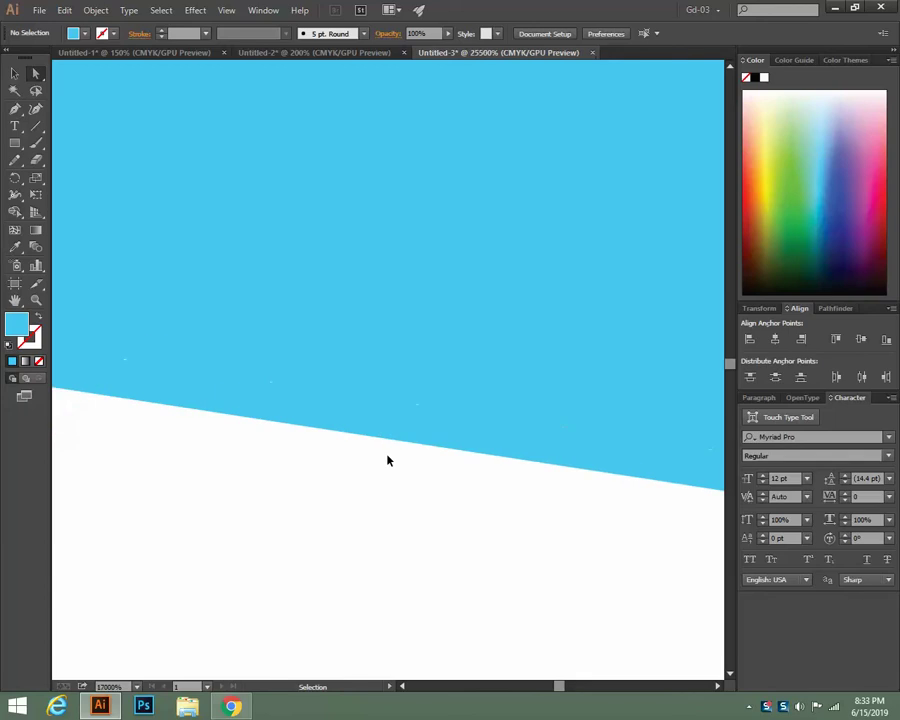
key("ctrl+minus")
key("ctrl+minus")
key("ctrl+minus")
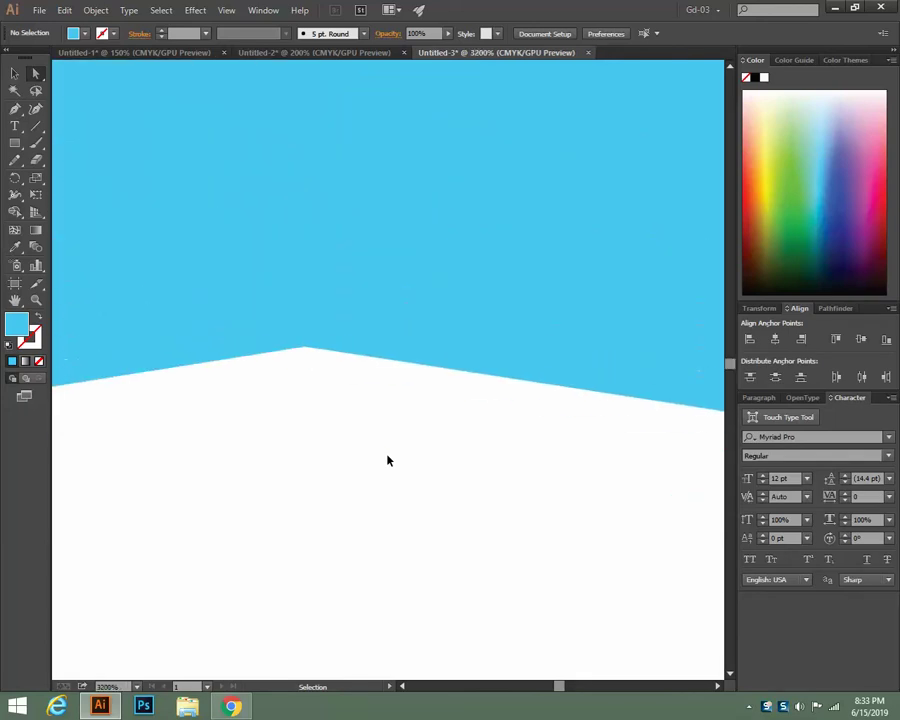
key("ctrl+minus")
key("ctrl+minus")
key("ctrl+minus")
key("ctrl+minus")
key("ctrl+minus")
key("ctrl+minus")
key("ctrl+minus")
Draw a small rectangle under the peak and fill it dark grey #3F3F3F
key("a")
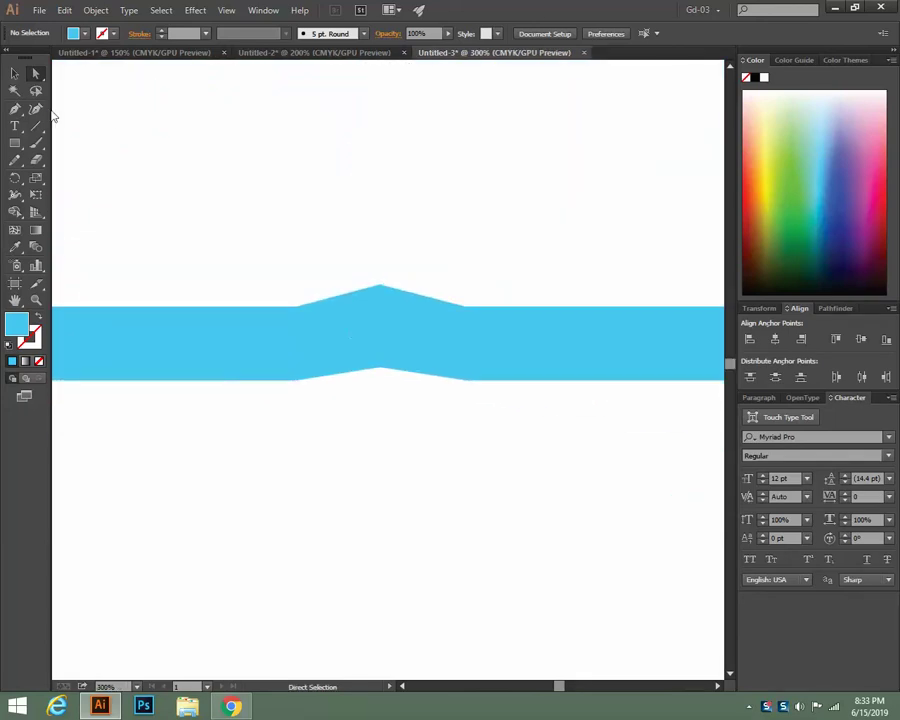
left_click(16, 146)
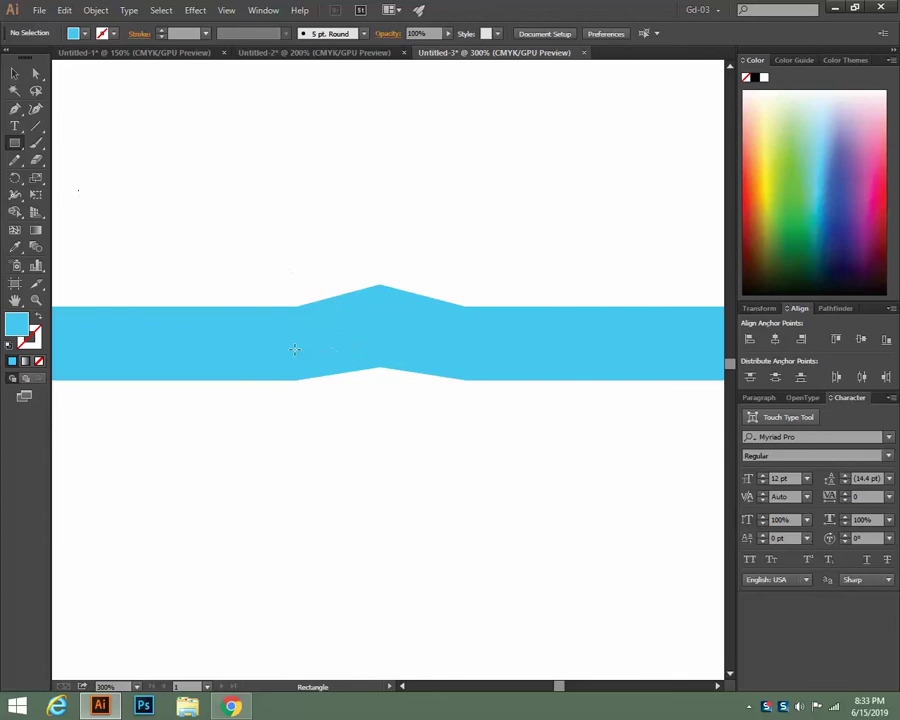
left_click_drag(298, 353, 465, 379)
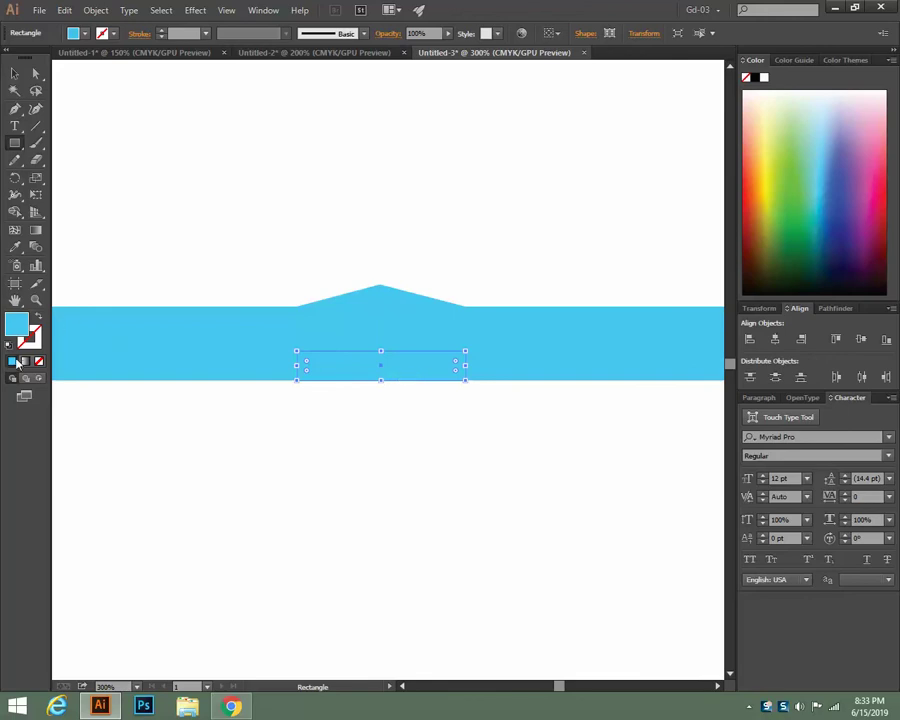
double_click(14, 326)
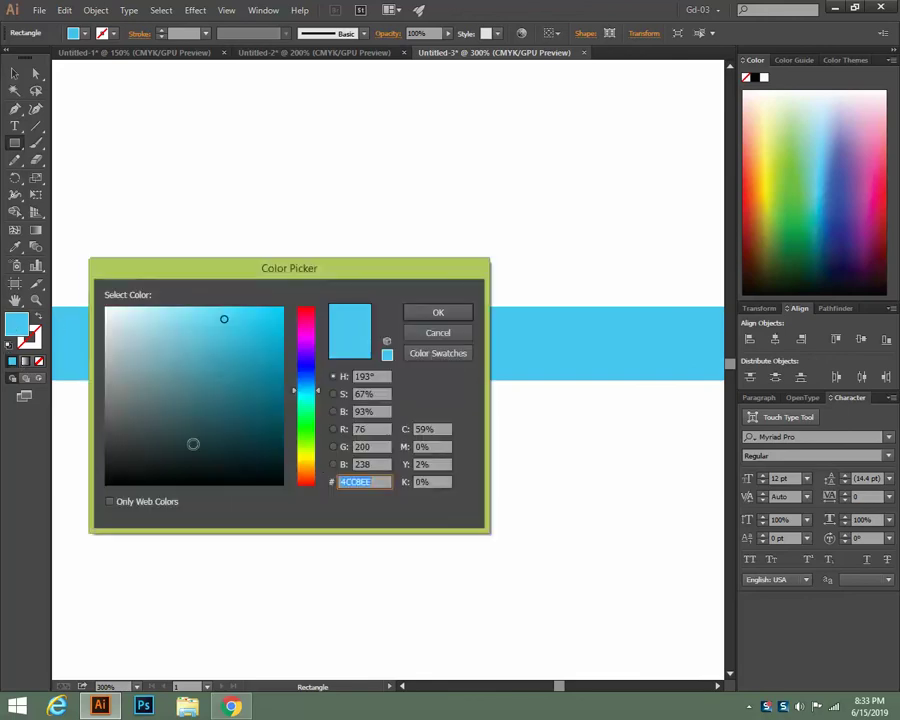
left_click(111, 441)
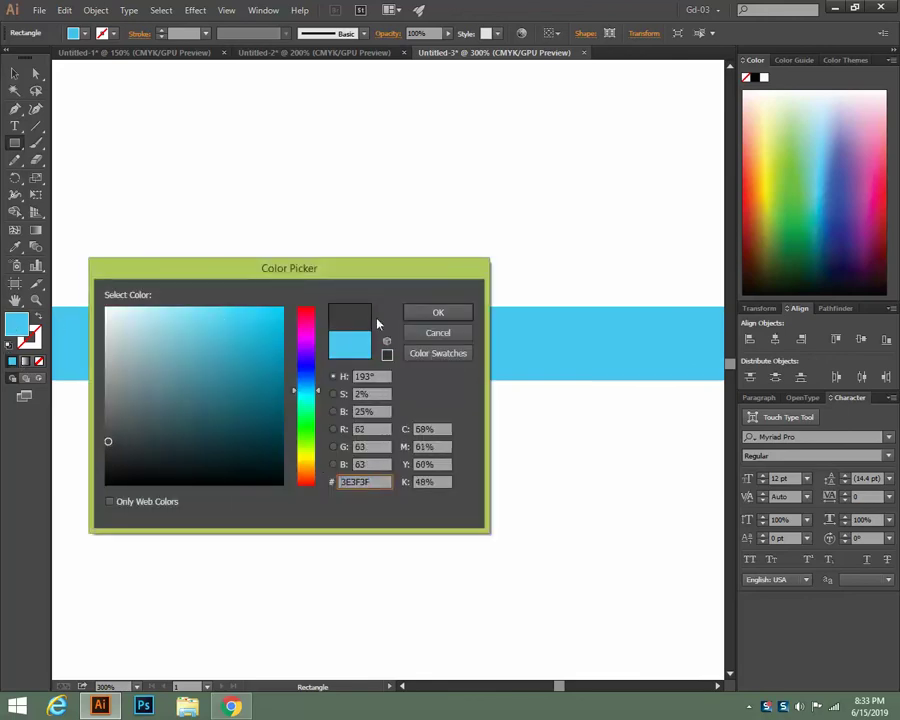
left_click(438, 312)
Send the dark grey rectangle behind the blue band, deselect, and zoom out
left_click(15, 71)
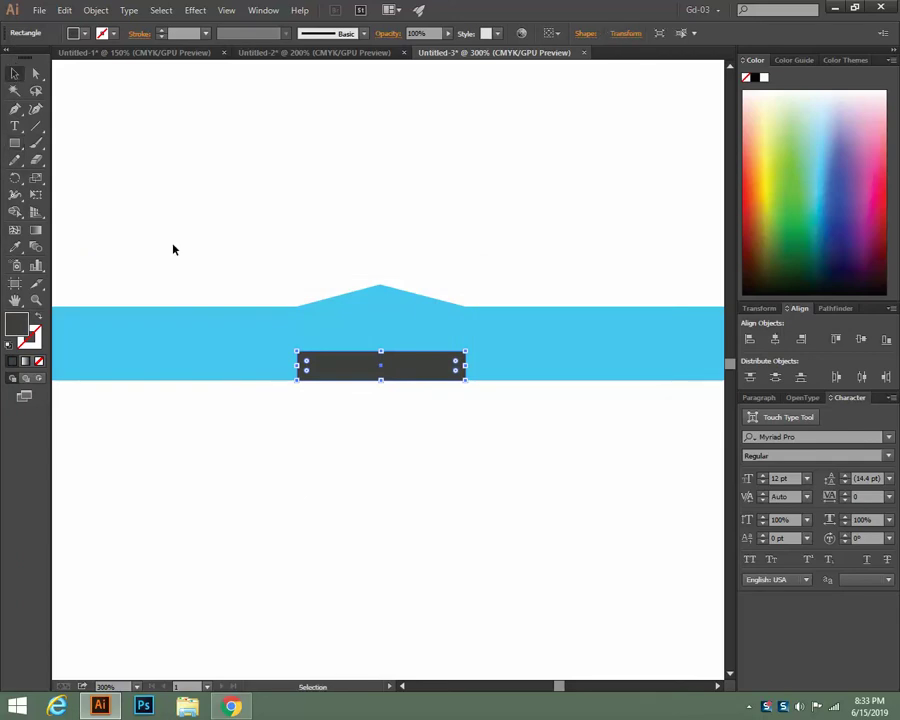
right_click(384, 372)
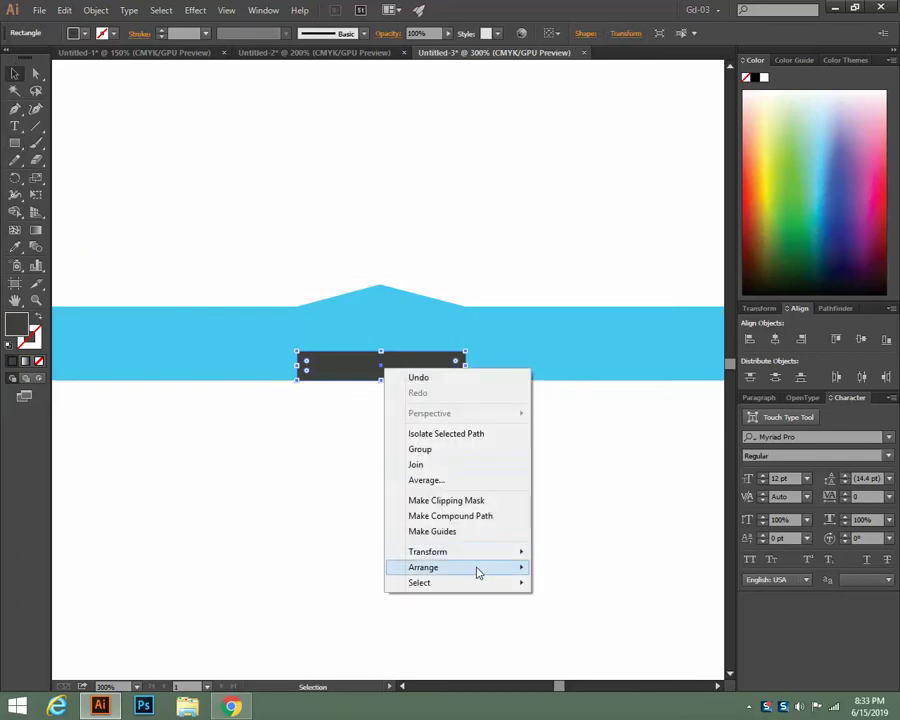
mouse_move(476, 567)
left_click(578, 613)
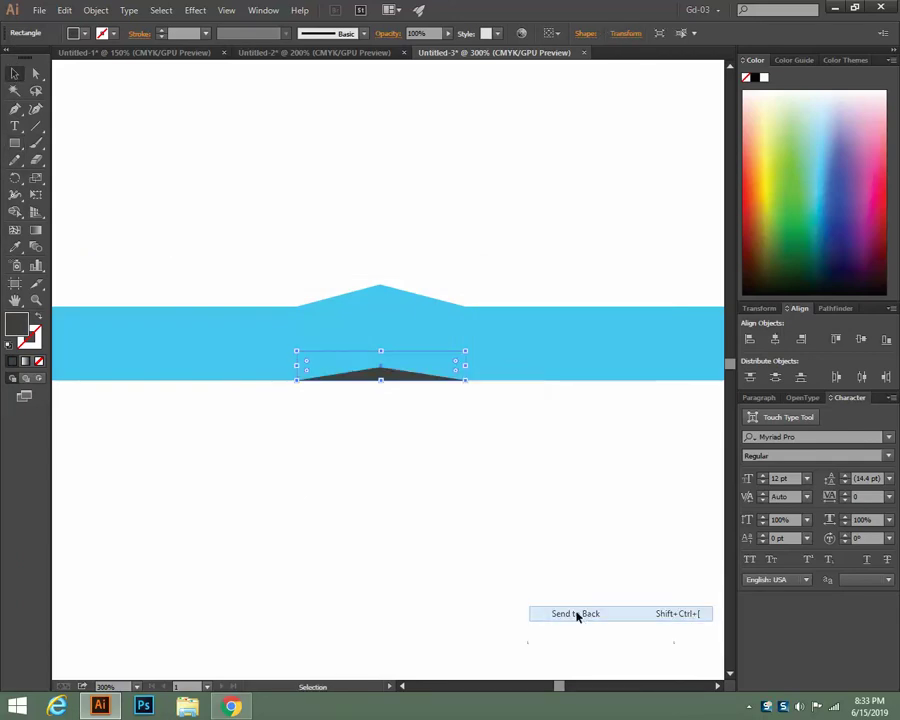
left_click(501, 212)
key("ctrl+minus")
key("ctrl+minus")
key("ctrl+minus")
key("ctrl+minus")
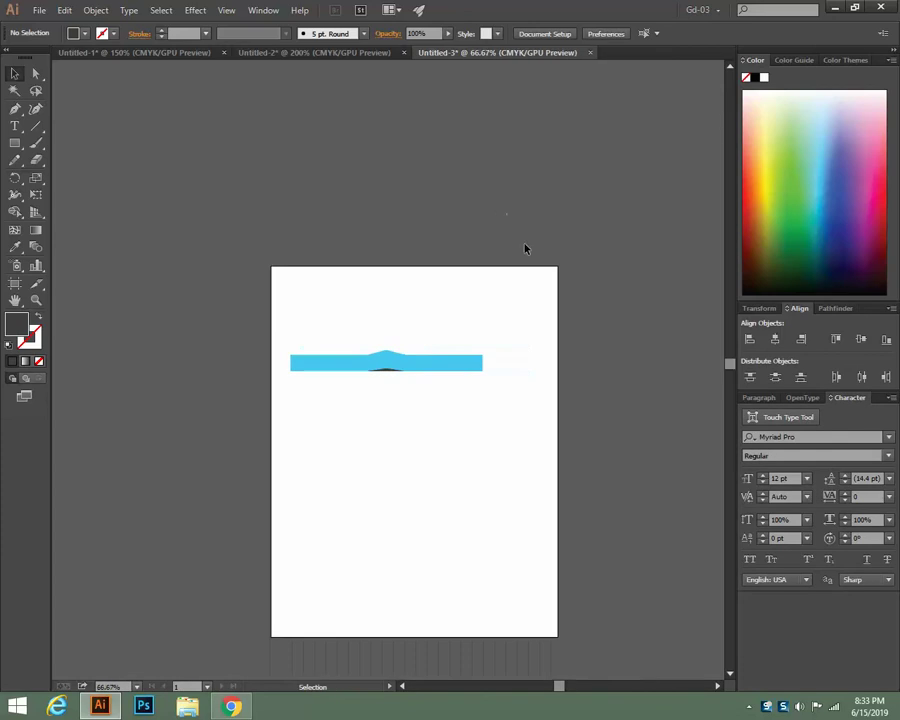
Give the small bump piece a deeper blue and compare against the business card reference
left_click(380, 368)
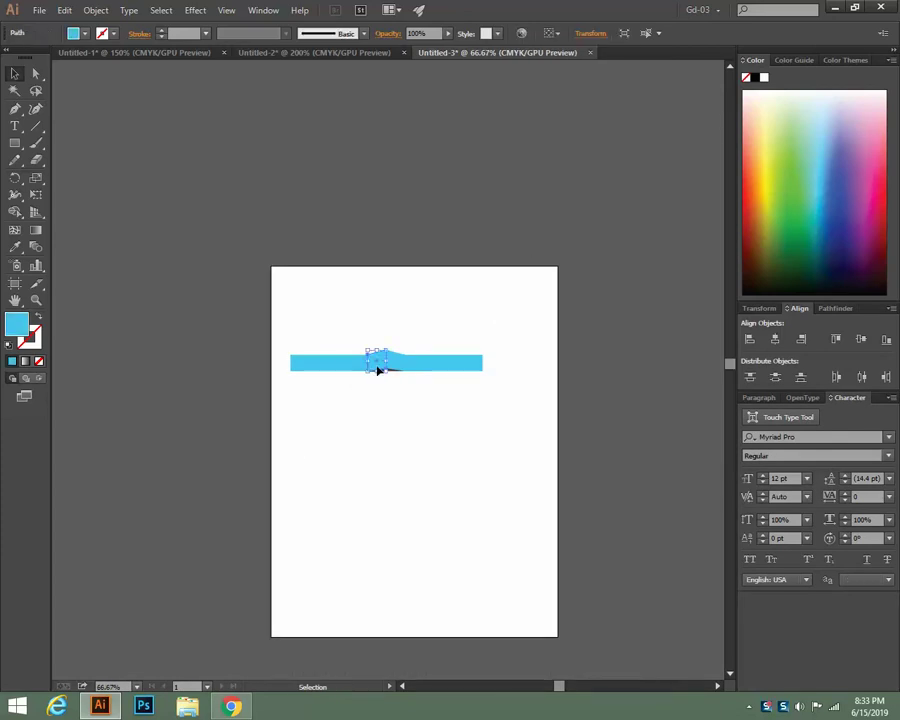
left_click(823, 207)
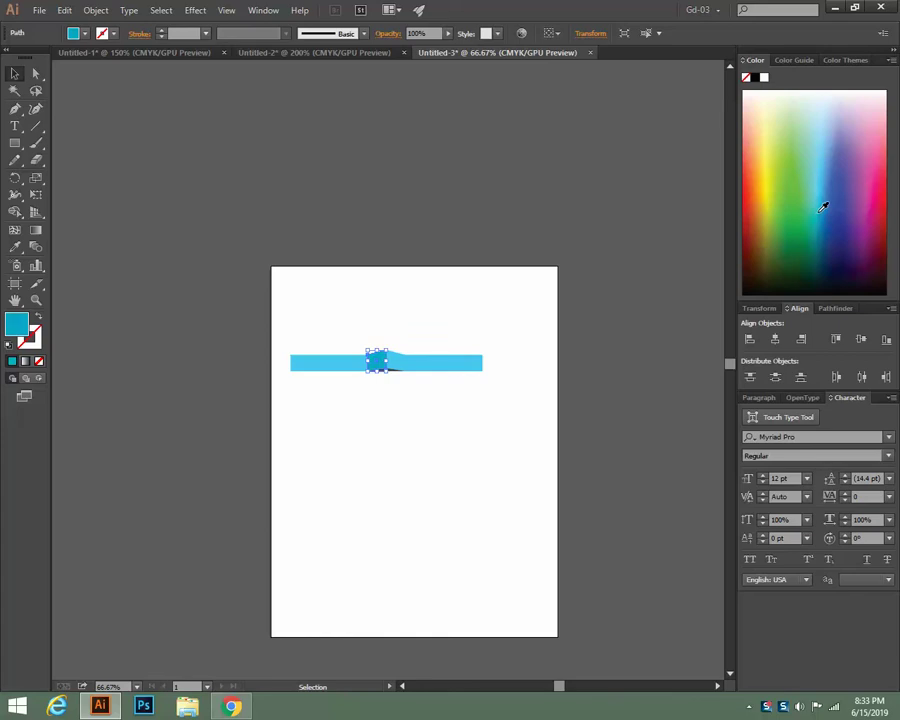
left_click(482, 204)
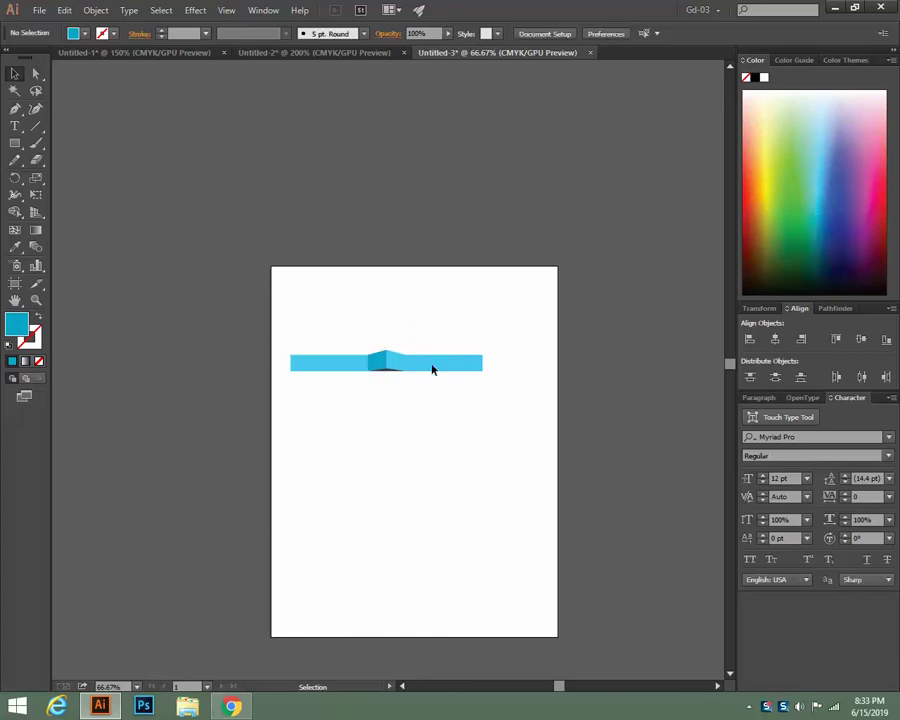
scroll(448, 424, "down", 1)
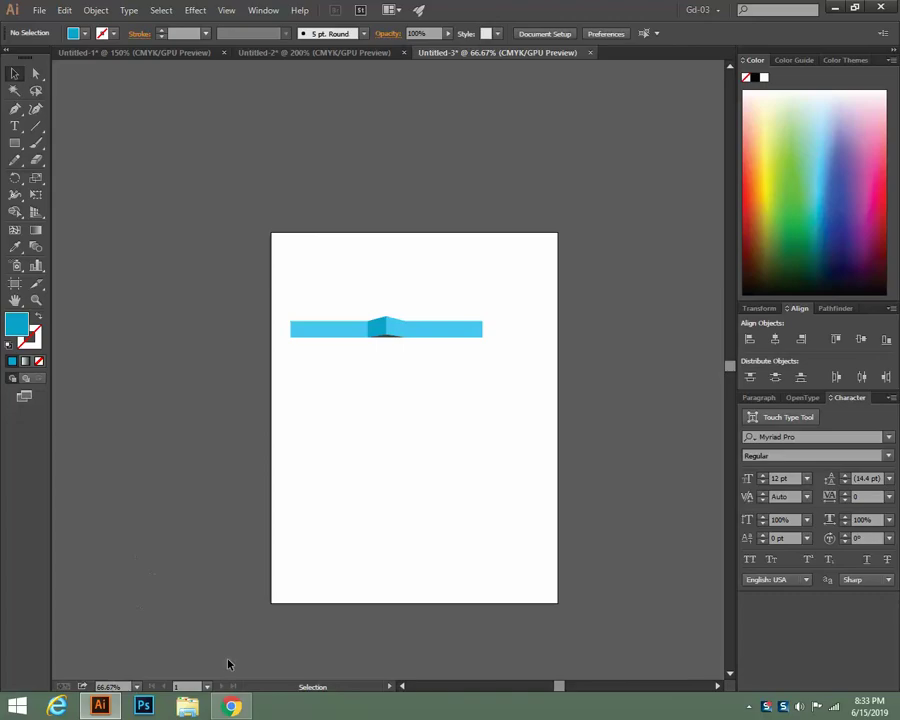
left_click(231, 706)
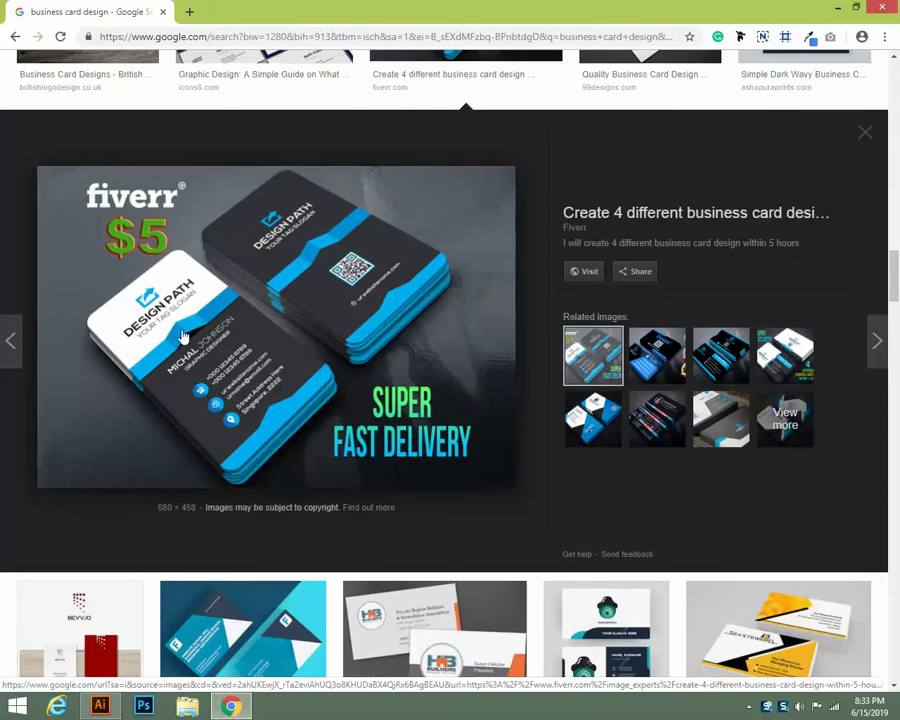
left_click(101, 706)
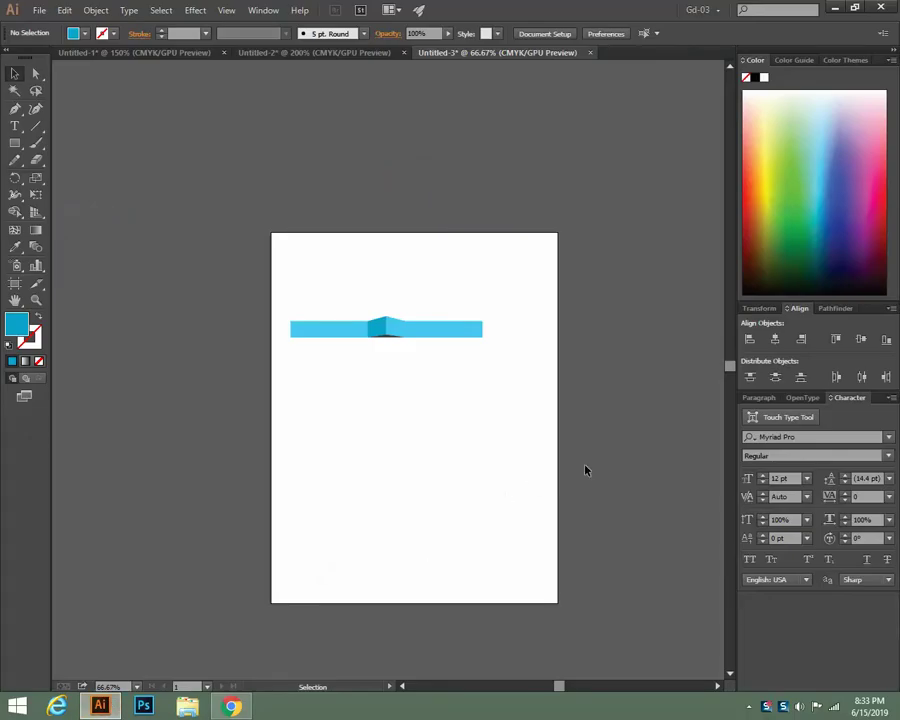
Recolour the small dark piece on the bar to lighter grey #7B7C7C
left_click(391, 339)
double_click(16, 327)
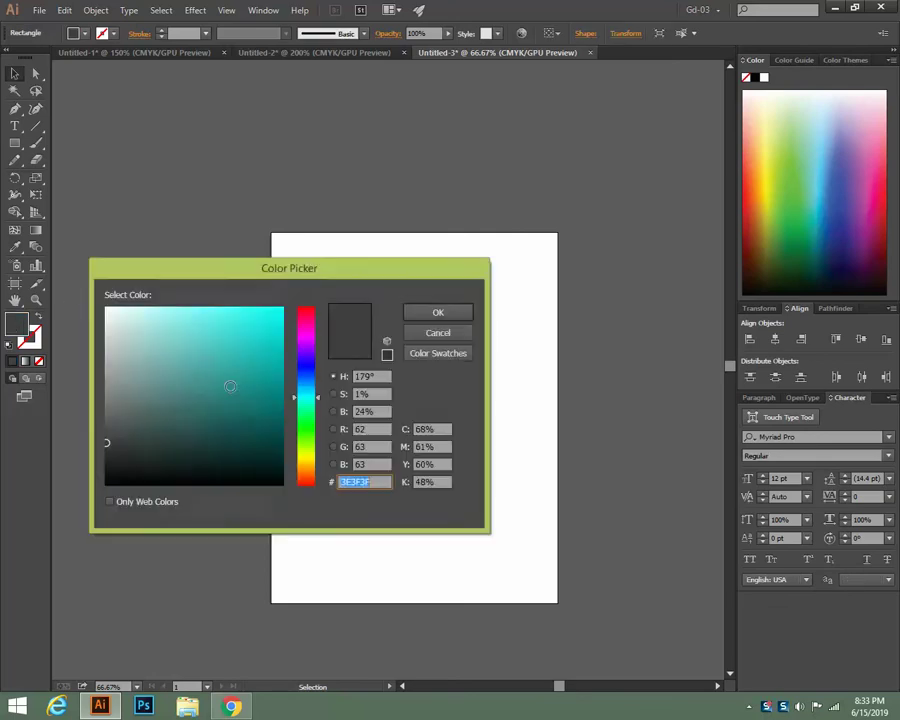
left_click(107, 397)
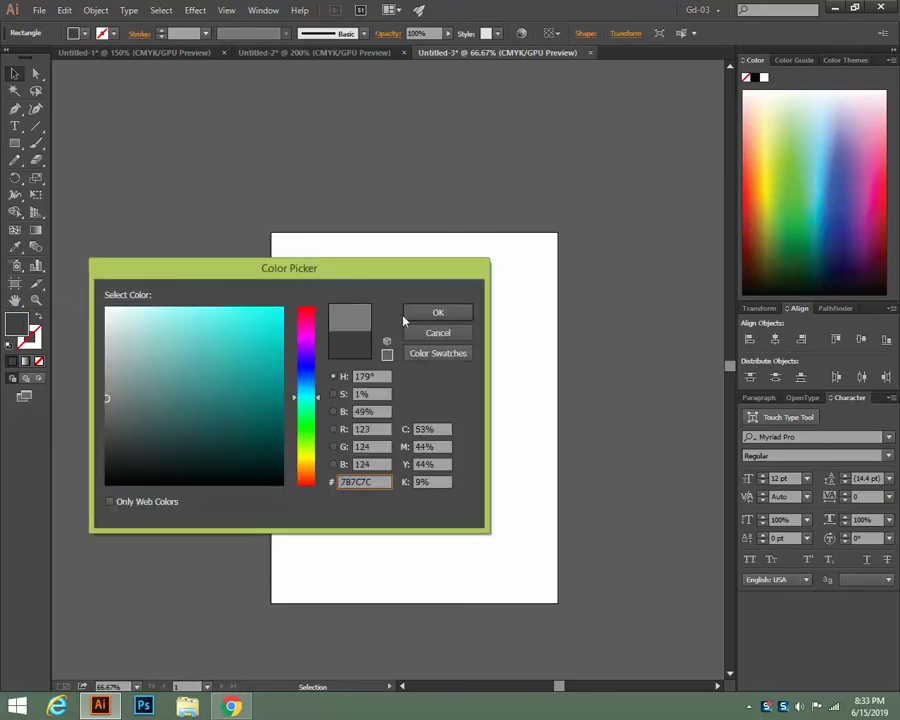
left_click(437, 313)
left_click(532, 452)
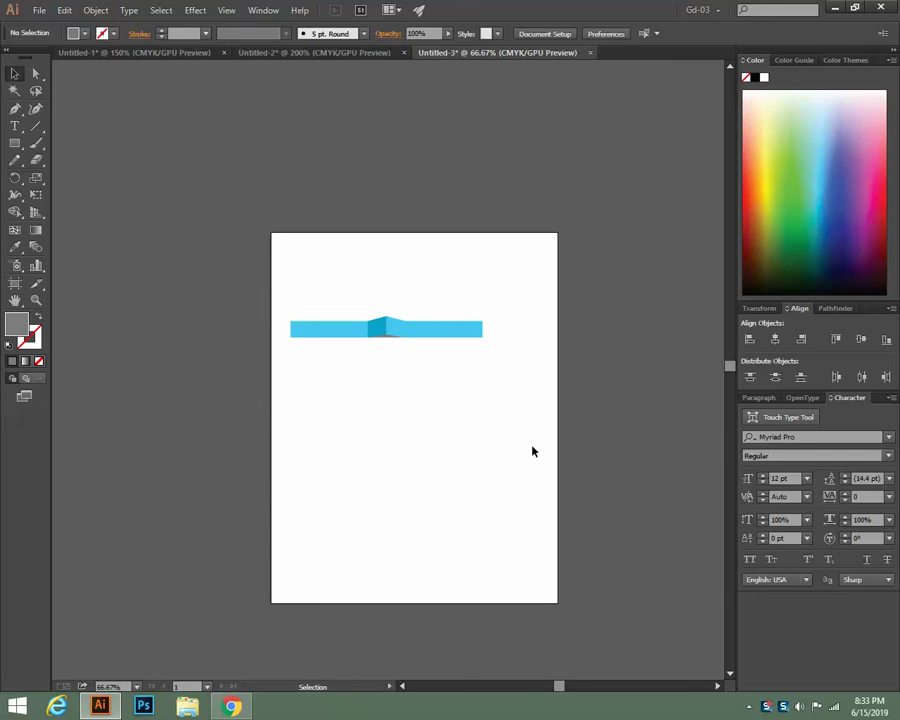
scroll(536, 445, "down", 3)
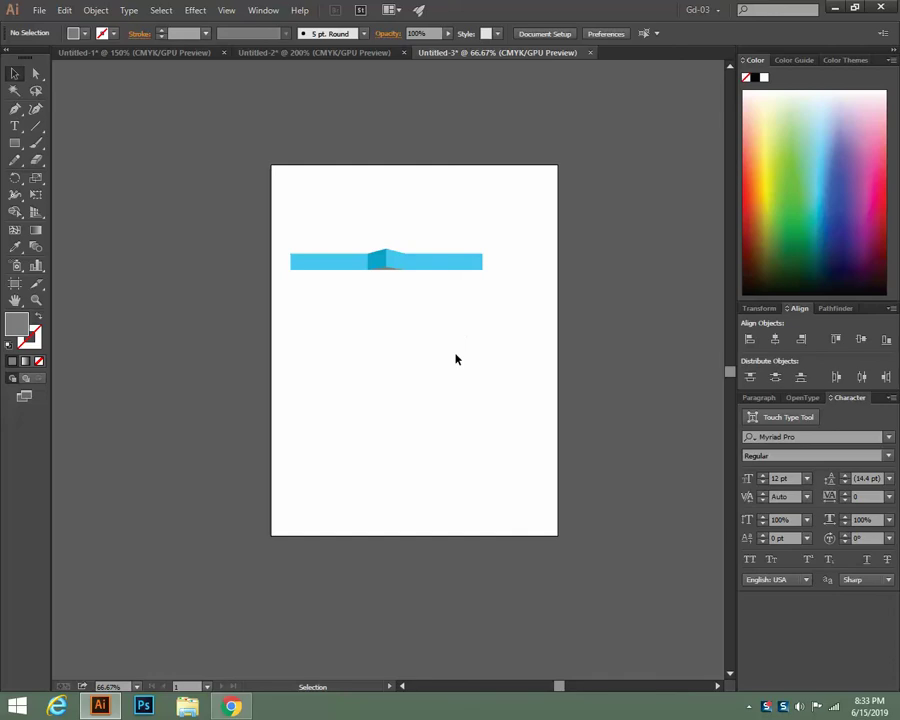
Delete all blue bar pieces from the artboard and return to the business card image results
left_click_drag(295, 227, 483, 325)
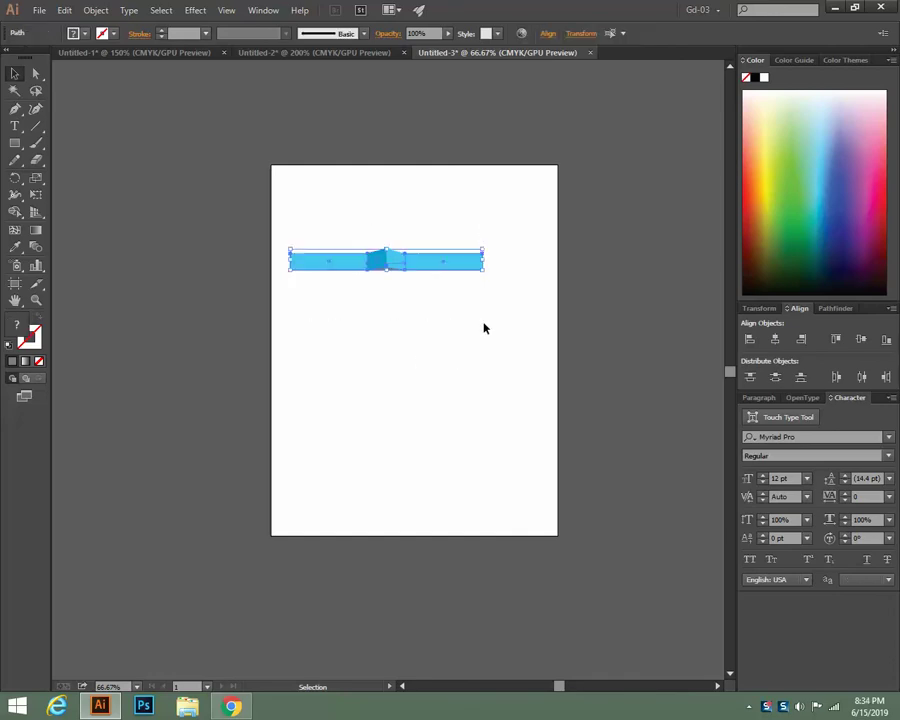
key("Delete")
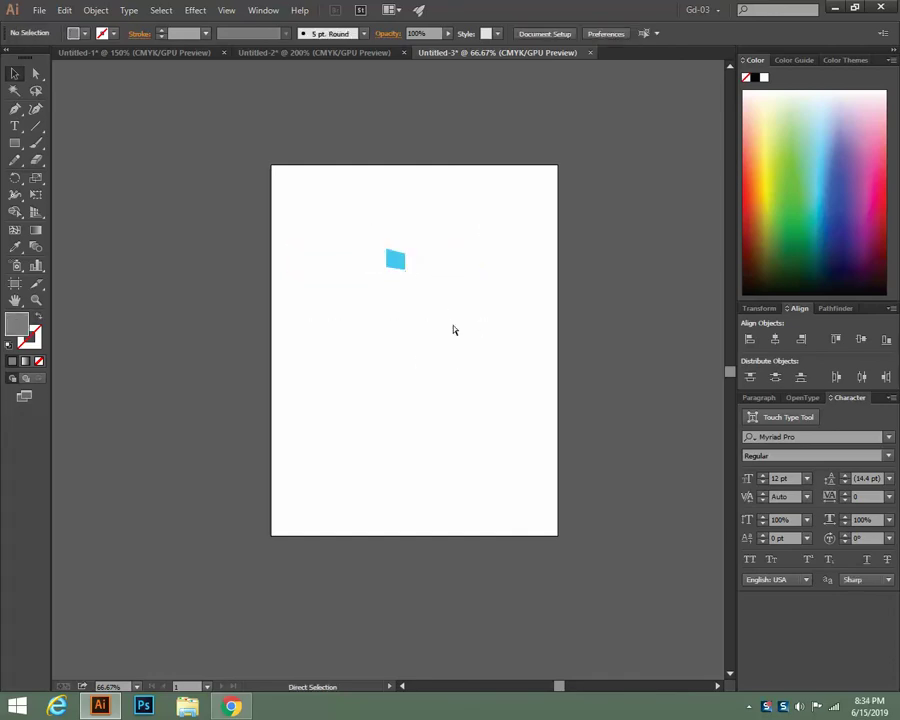
key("ctrl+a")
key("Delete")
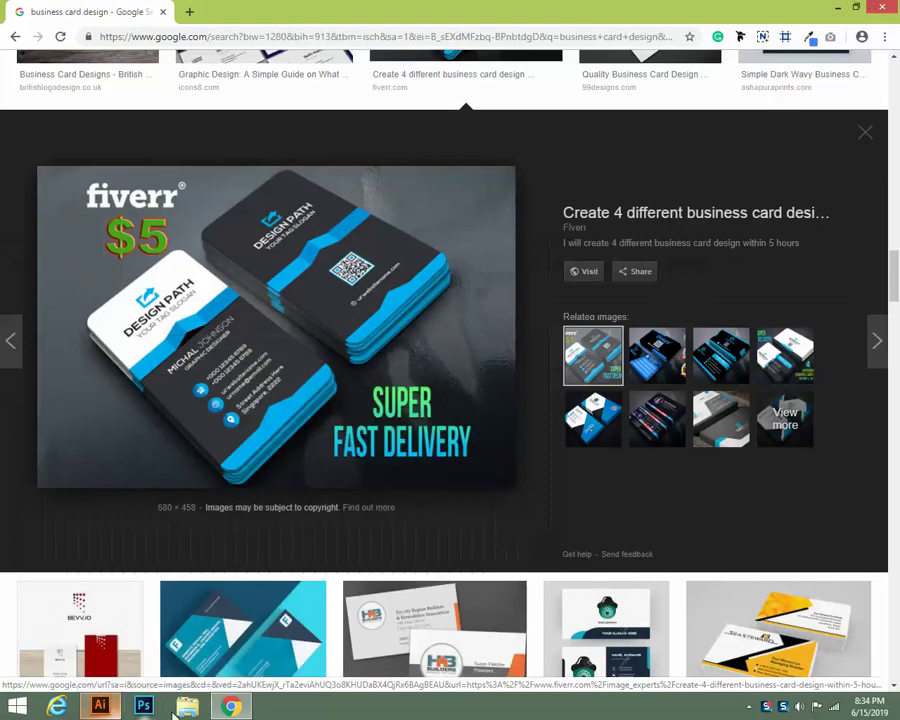
left_click(97, 706)
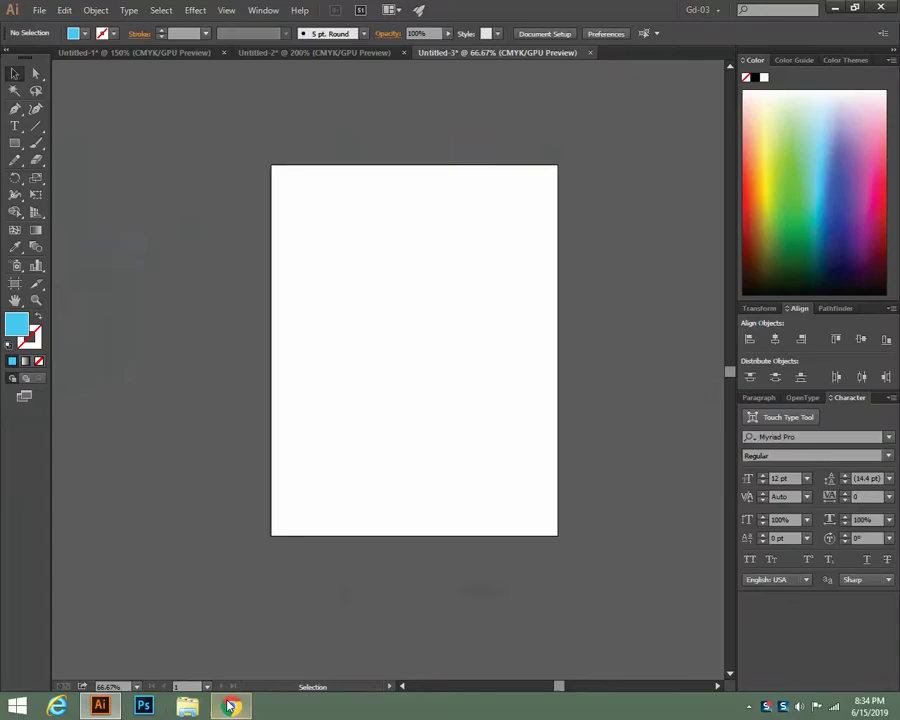
left_click(97, 706)
scroll(327, 495, "up", 5)
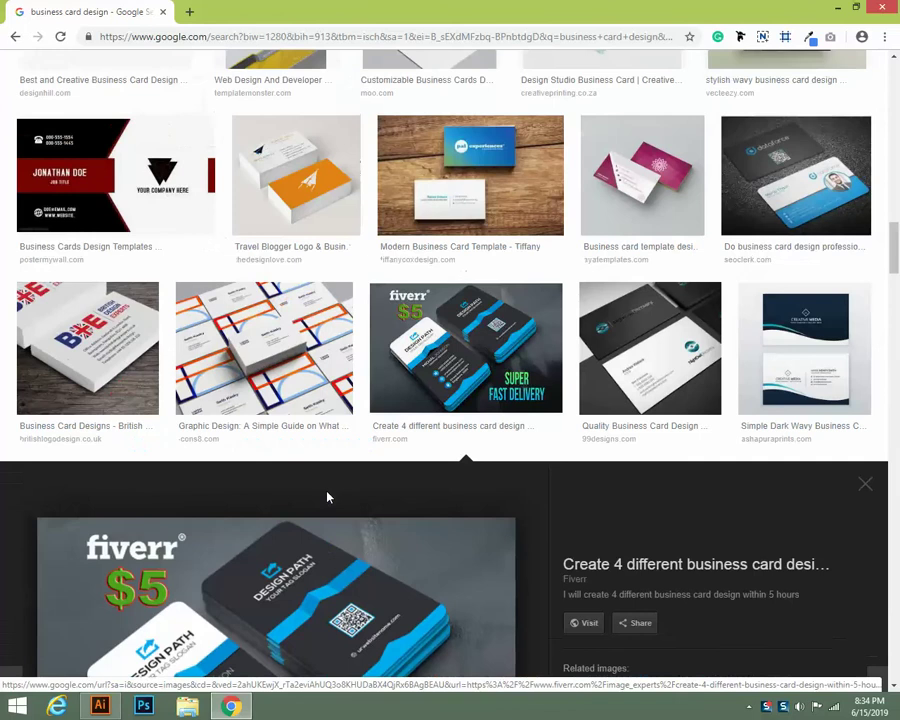
Scroll the business card design results, briefly previewing a white, grey and pink card
scroll(313, 500, "up", 6)
scroll(313, 505, "up", 4)
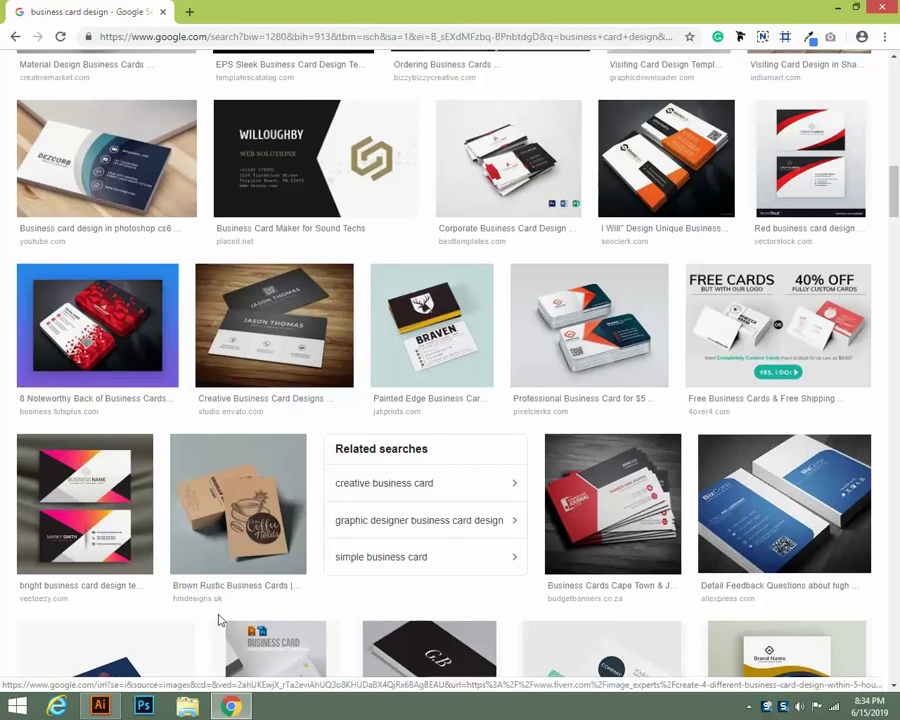
scroll(218, 354, "up", 4)
scroll(218, 354, "up", 10)
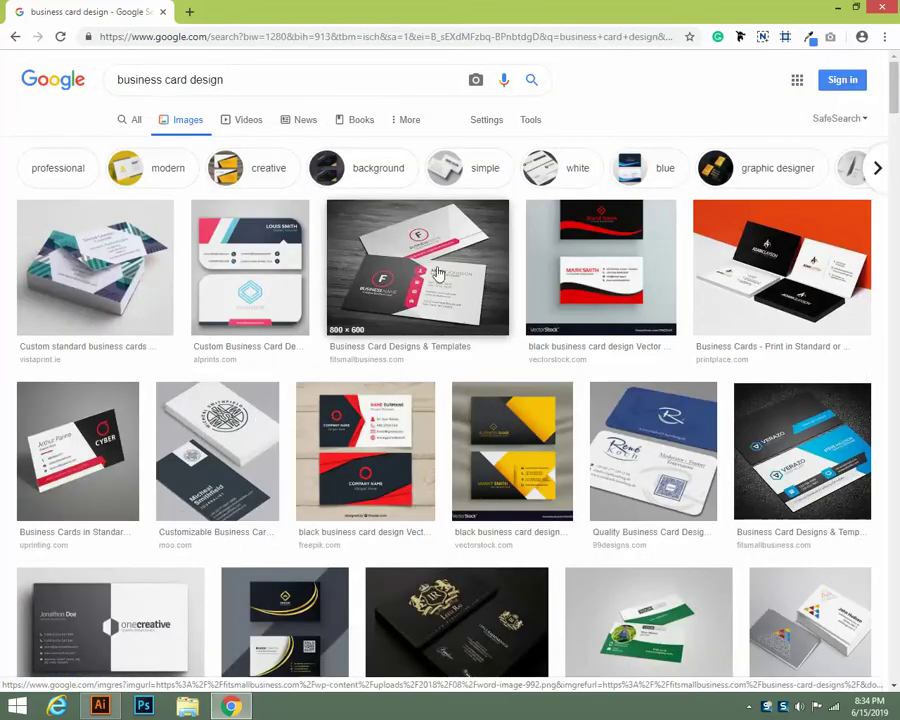
left_click(437, 273)
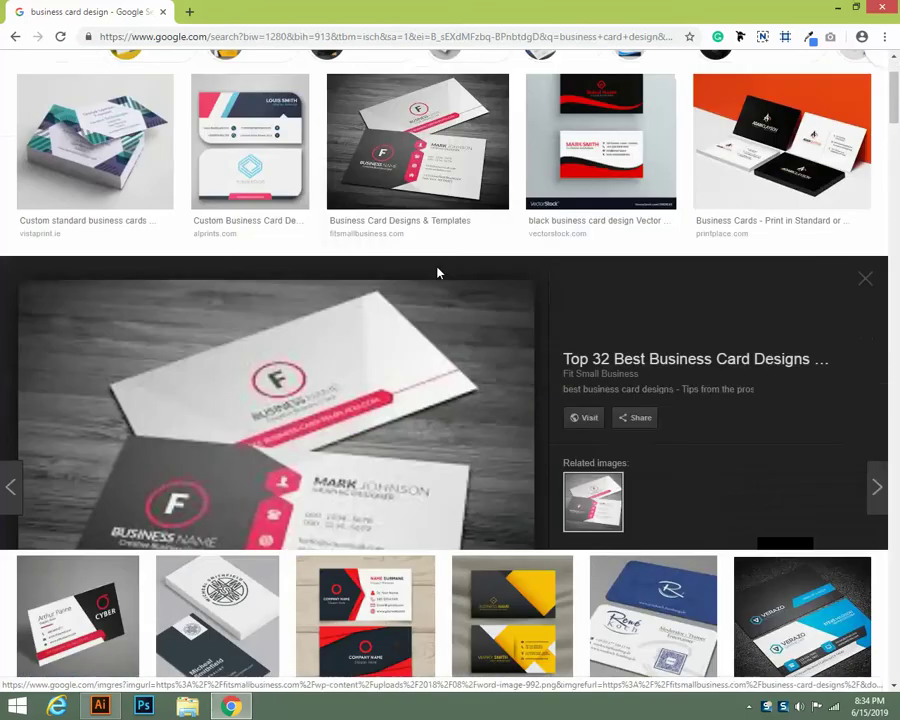
scroll(338, 430, "down", 10)
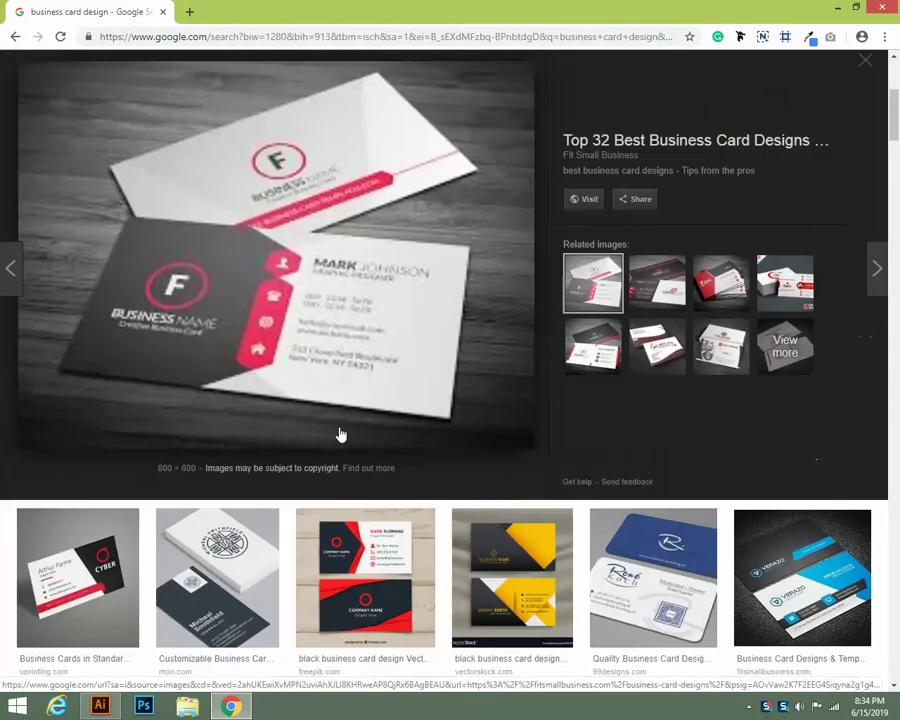
scroll(340, 433, "up", 4)
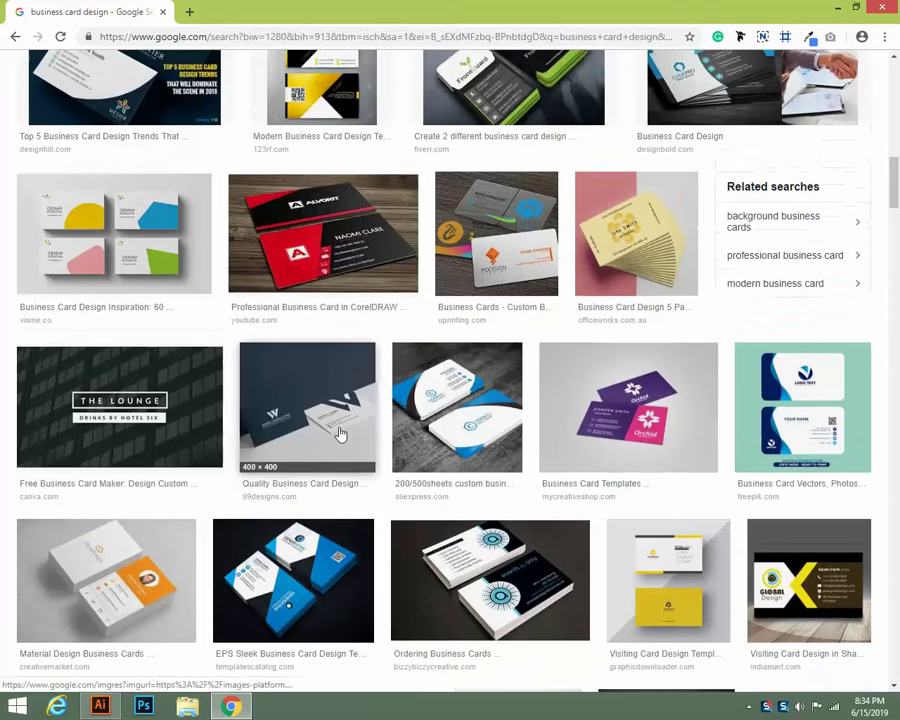
scroll(340, 435, "down", 10)
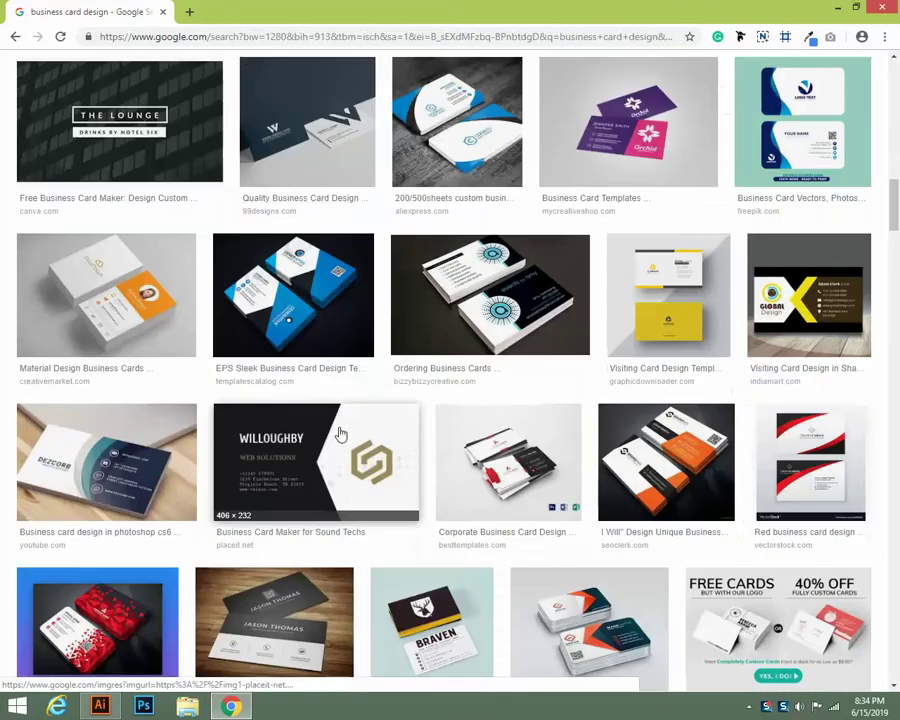
scroll(340, 435, "down", 6)
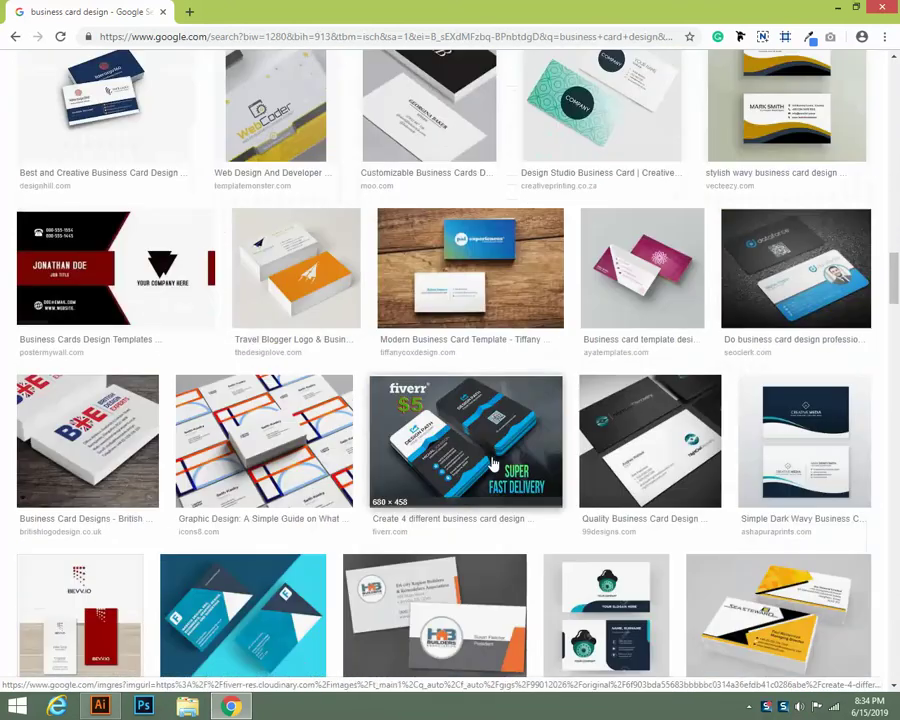
Enlarge the blue-and-black fiverr business card preview and study it before returning to Illustrator
left_click(485, 405)
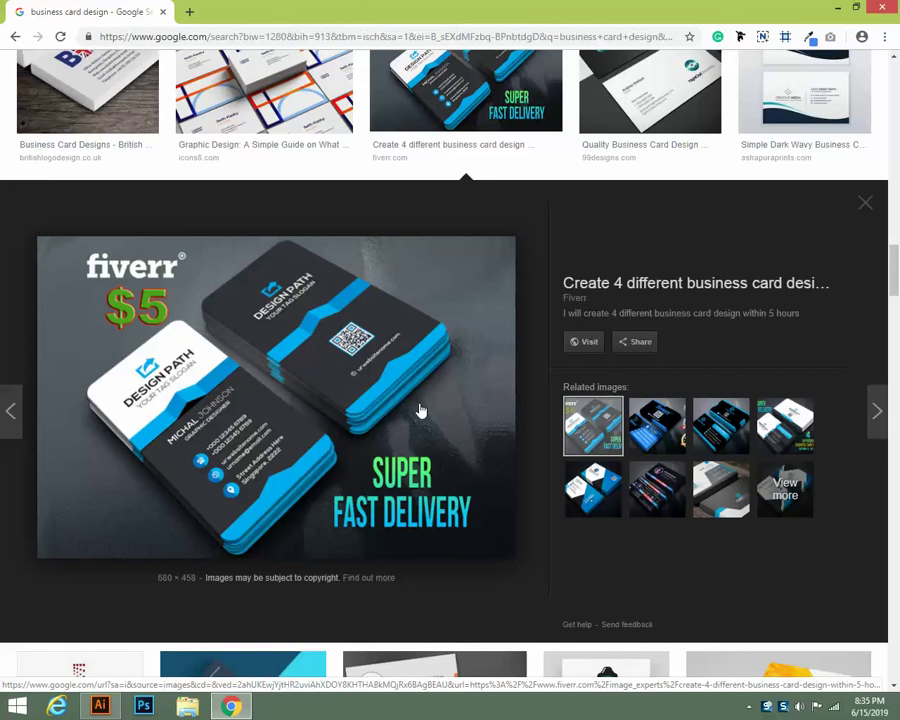
scroll(421, 410, "down", 3)
scroll(421, 410, "up", 3)
scroll(338, 343, "down", 2)
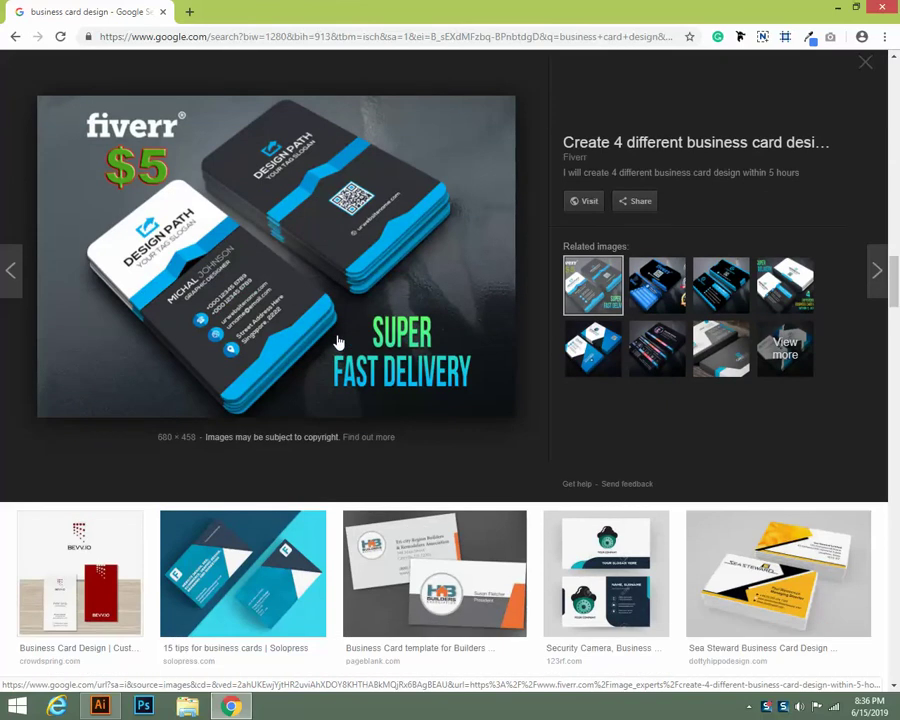
scroll(338, 343, "down", 6)
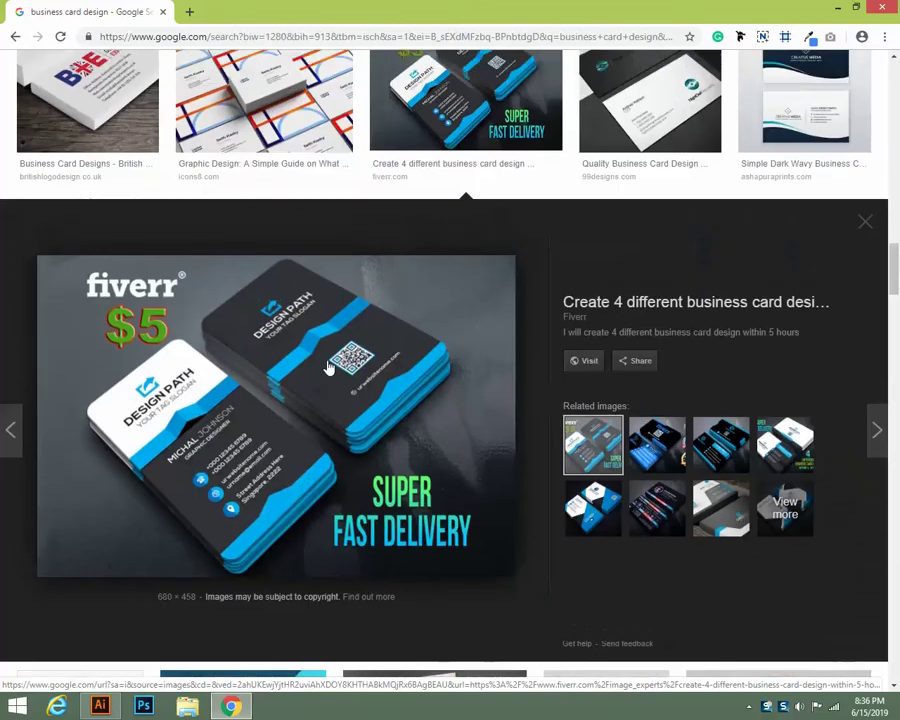
scroll(330, 367, "up", 10)
left_click(100, 706)
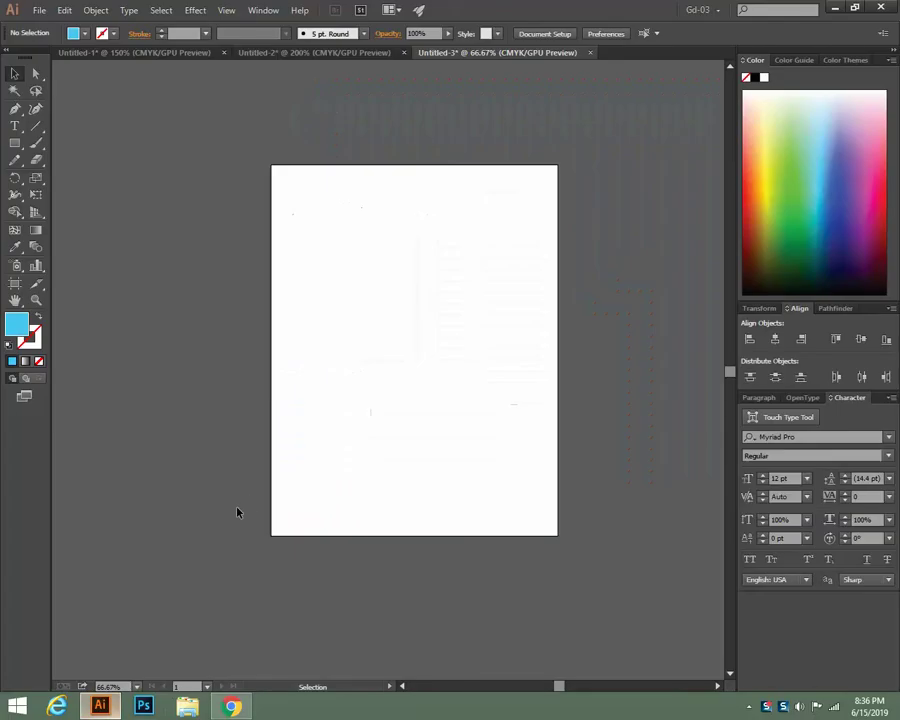
Zoom to 100% and create a 3.5 × 2 in rectangle with the Rectangle tool
key("ctrl+1")
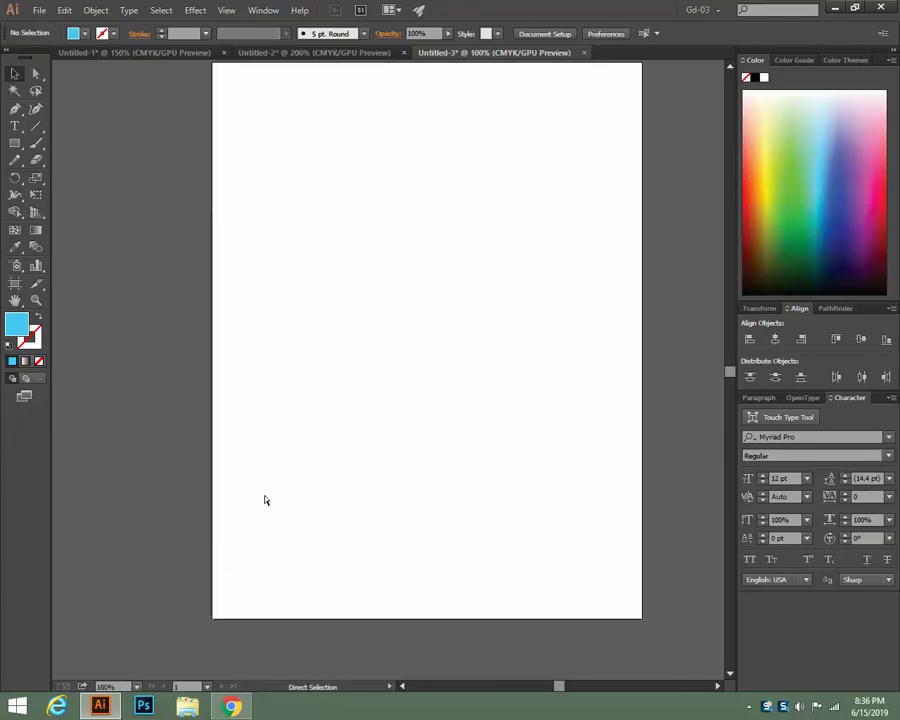
left_click_drag(484, 297, 414, 362)
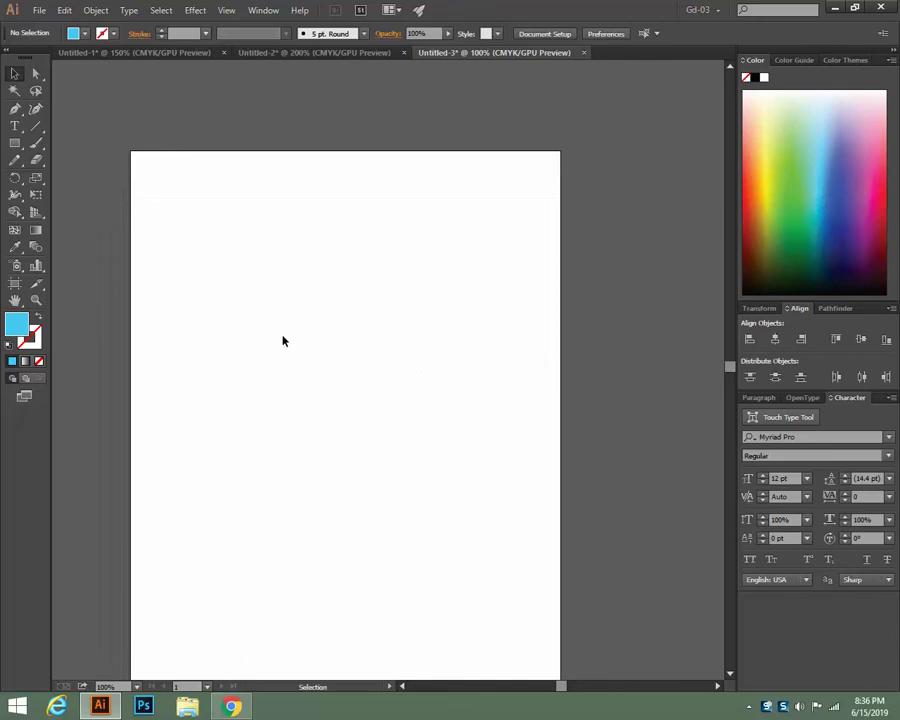
left_click(22, 146)
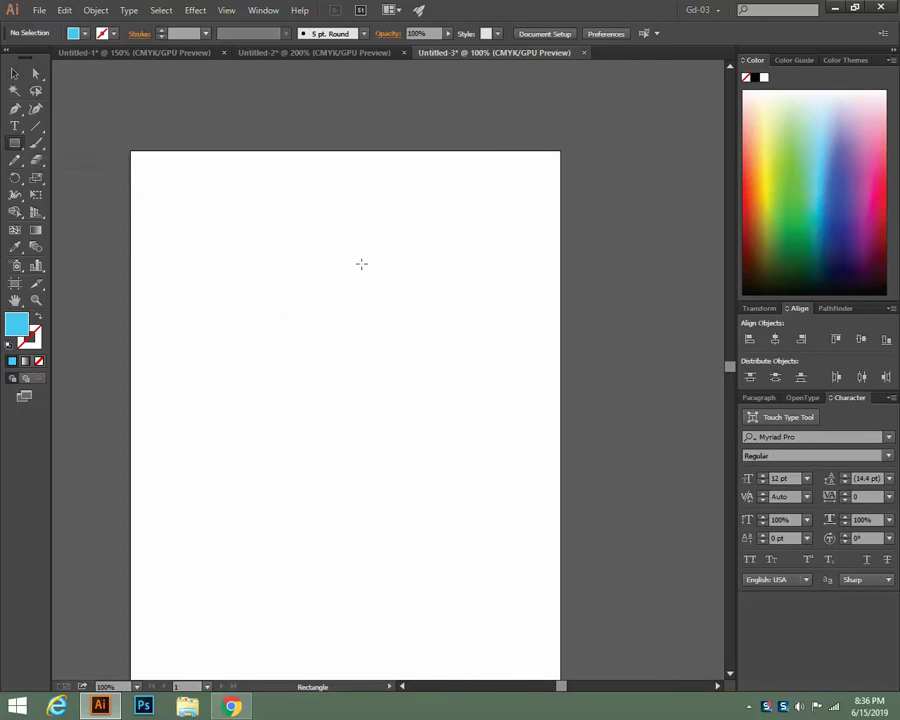
scroll(287, 454, "down", 1)
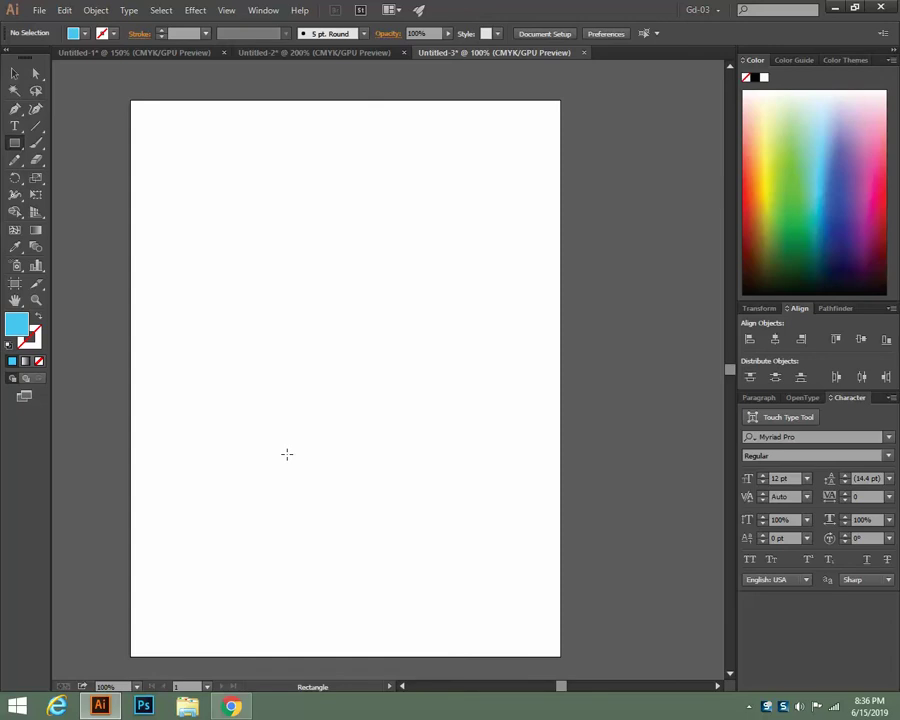
scroll(287, 454, "up", 1)
left_click(270, 282)
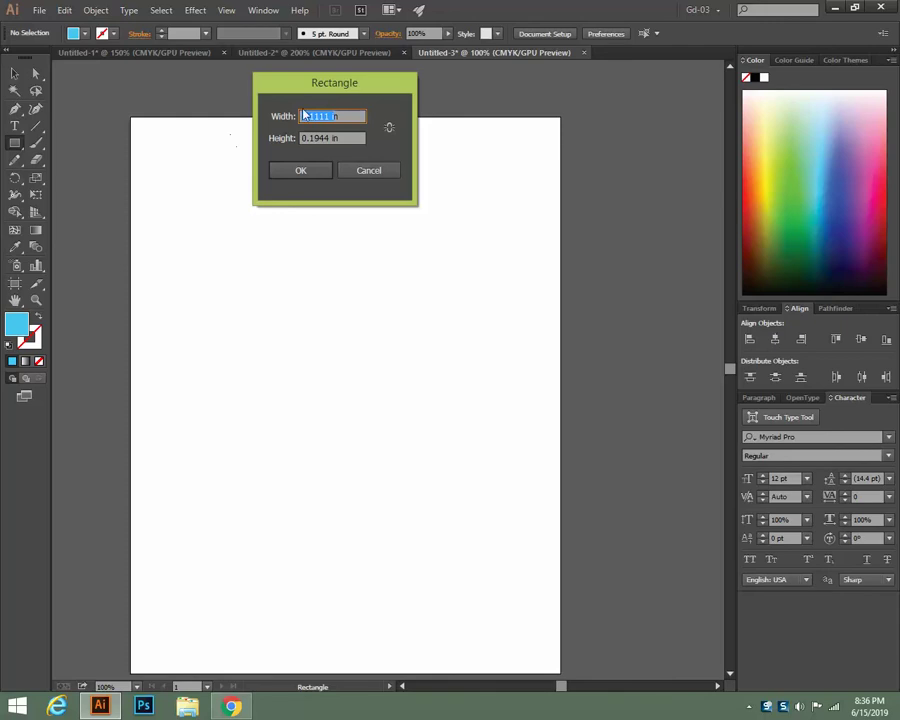
left_click(329, 116)
key("BackSpace")
key("BackSpace")
key("BackSpace")
key("BackSpace")
key("BackSpace")
key("BackSpace")
type("3.5")
double_click(318, 138)
left_click_drag(284, 131, 261, 139)
type("2")
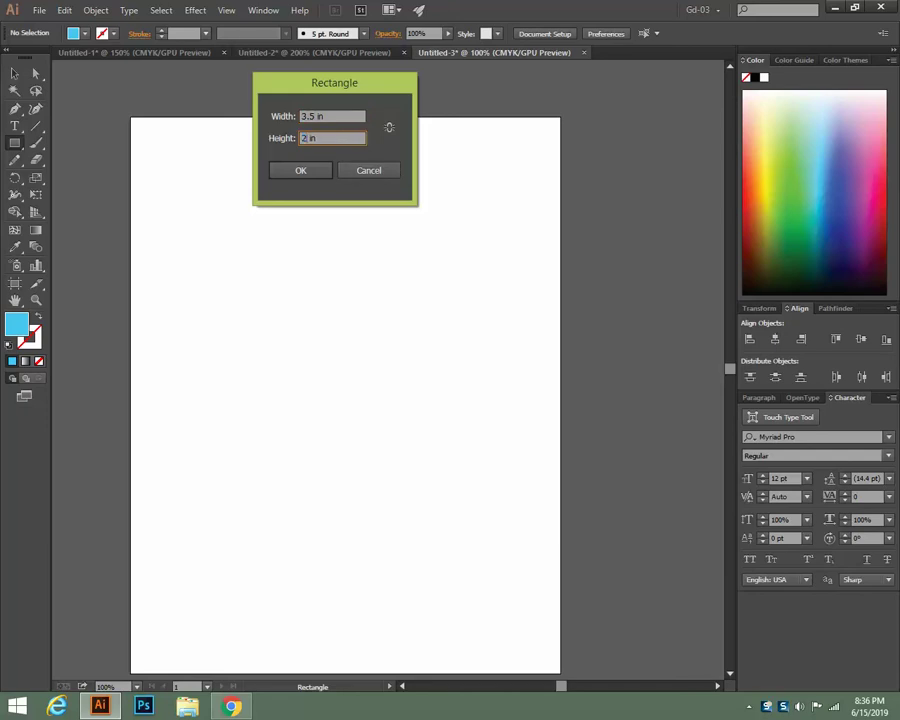
left_click(309, 177)
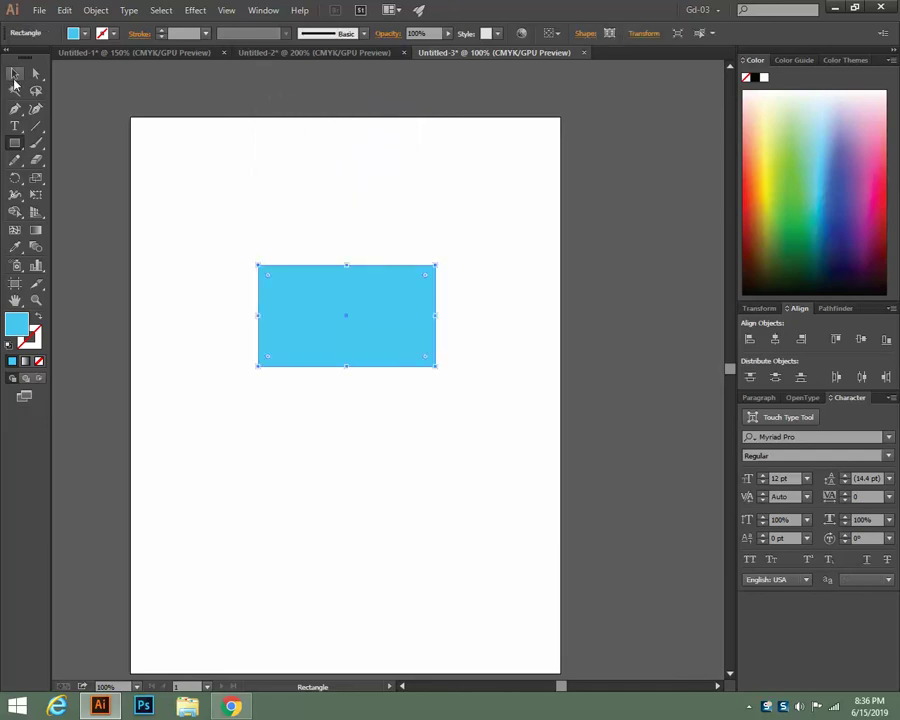
Move the blue rectangle up toward the top of the artboard
left_click(15, 74)
left_click_drag(327, 301, 306, 206)
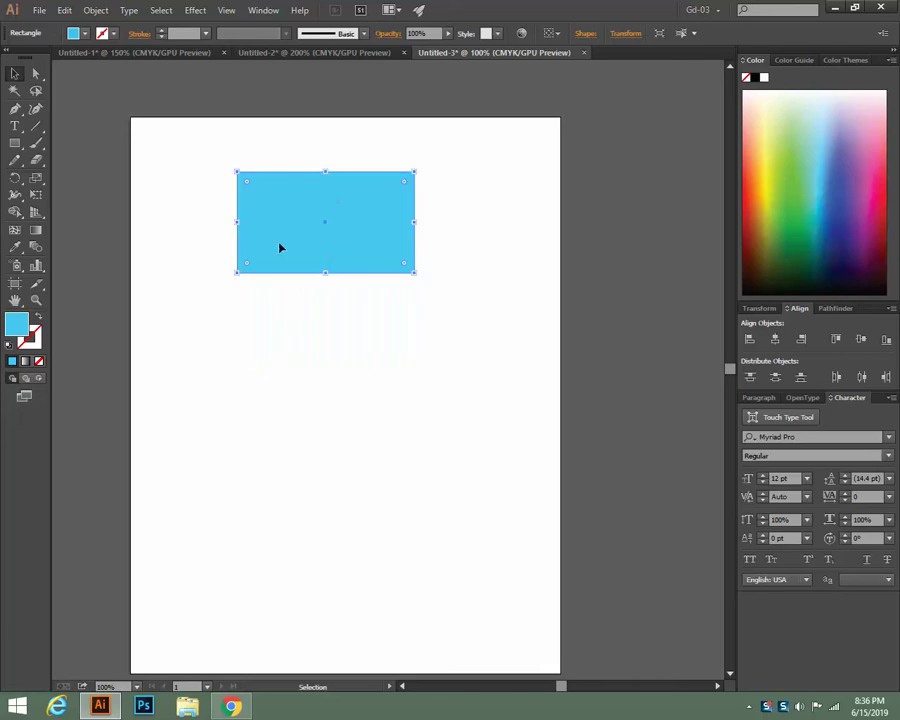
left_click(333, 352)
left_click(362, 224)
left_click_drag(362, 234, 366, 234)
left_click(433, 320)
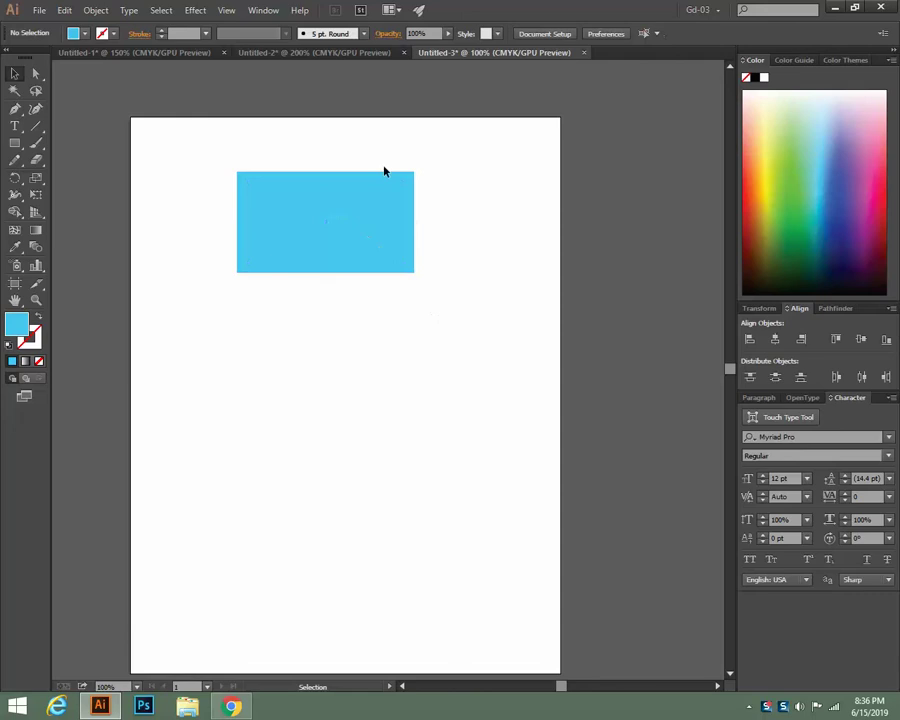
left_click(37, 11)
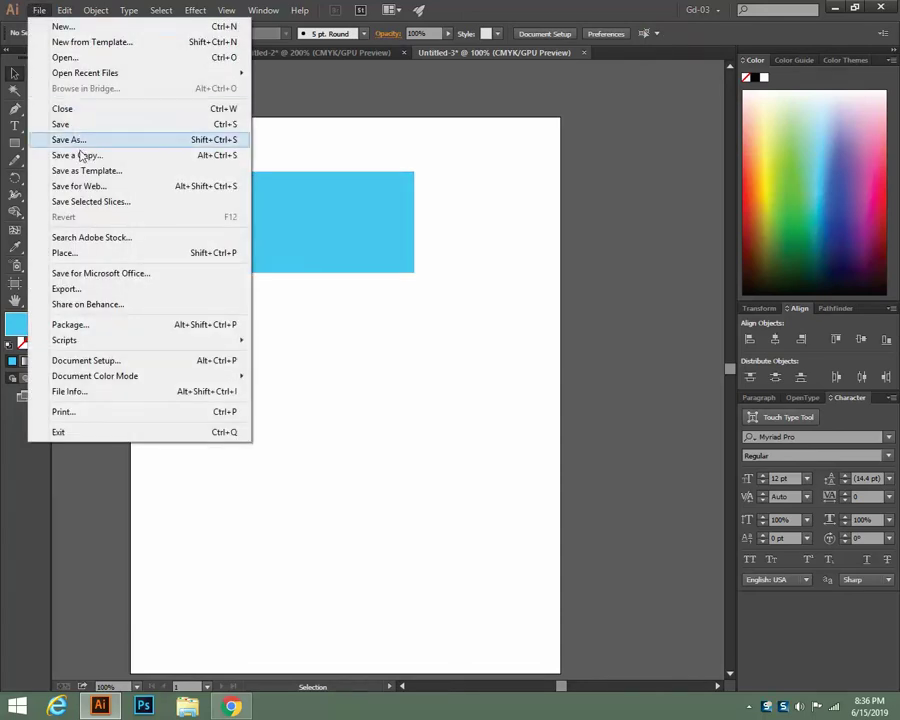
left_click(83, 188)
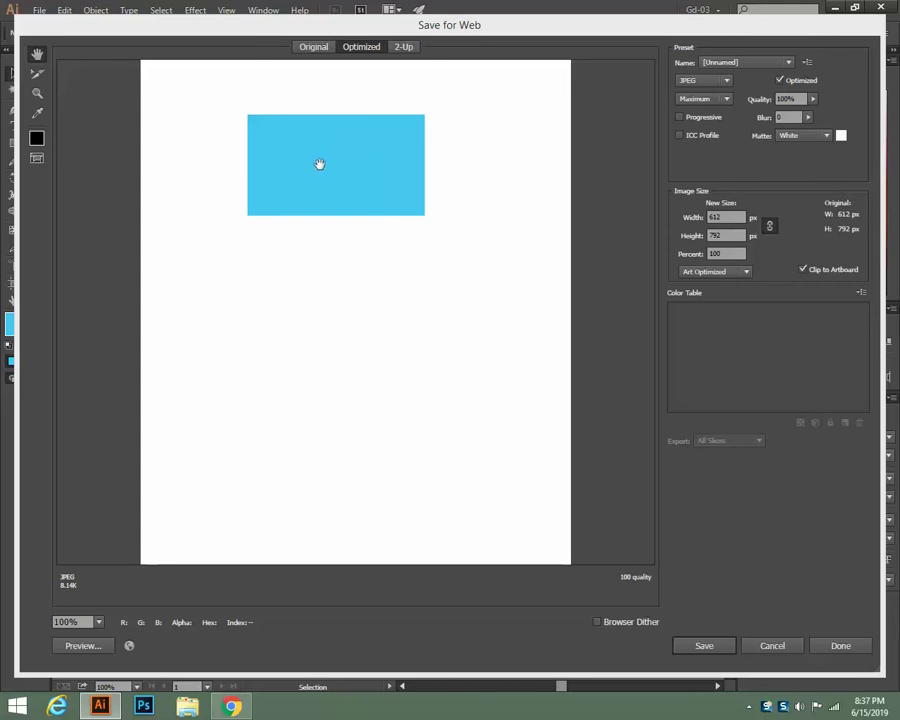
left_click(774, 645)
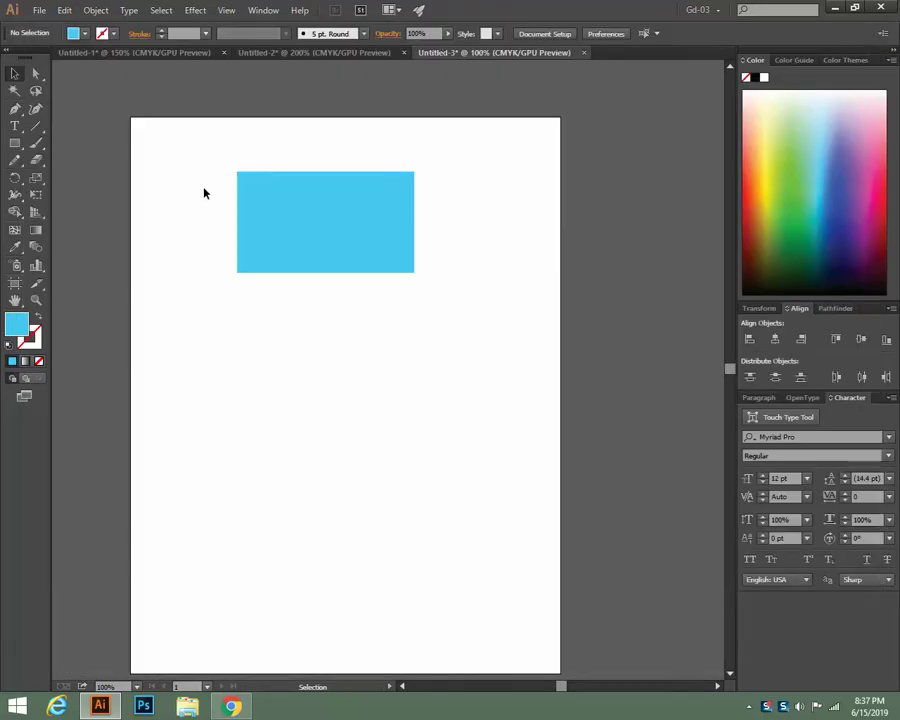
Nudge the blue rectangle slightly to the right on the artboard
left_click_drag(297, 221, 311, 222)
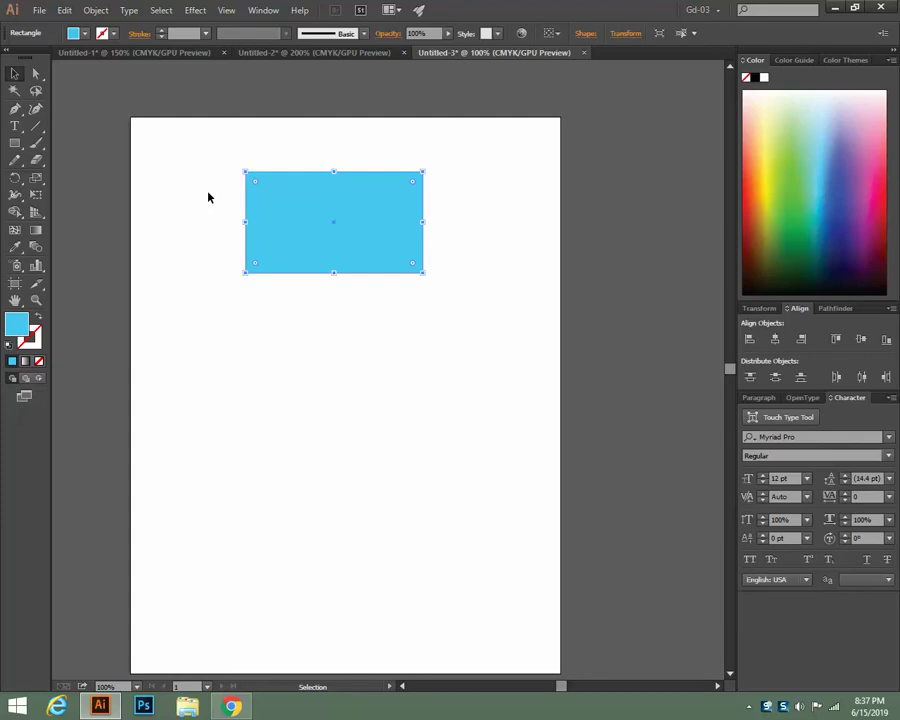
left_click(285, 346)
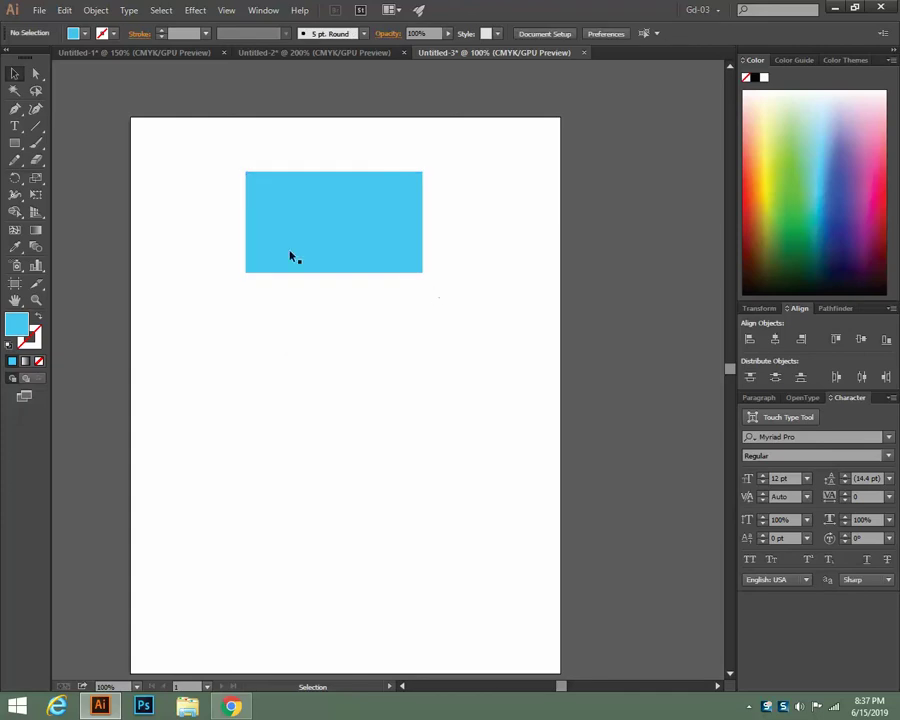
left_click(40, 11)
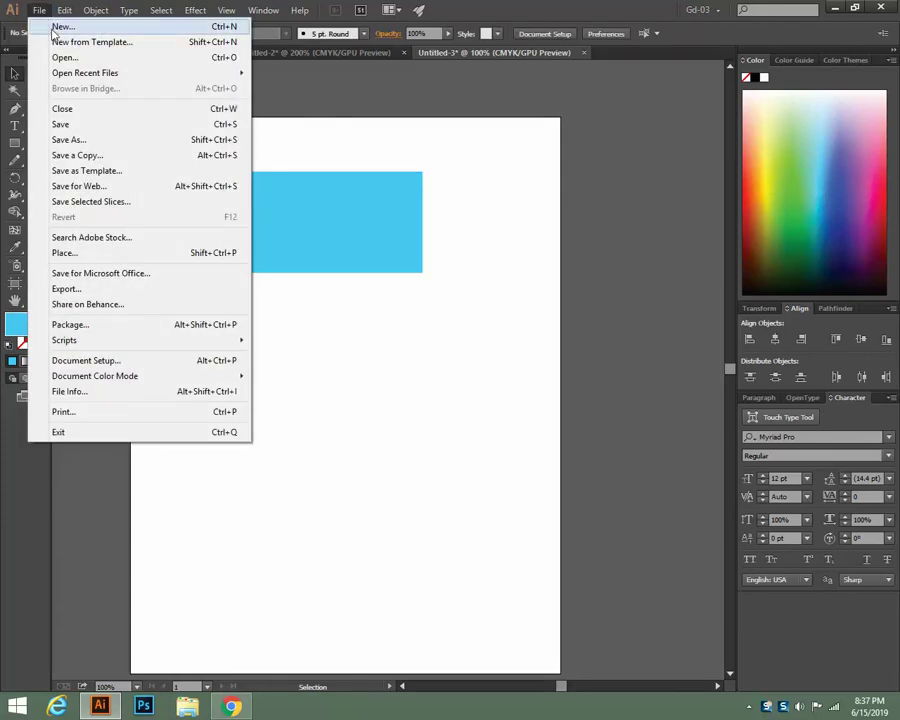
left_click(380, 224)
left_click(380, 224)
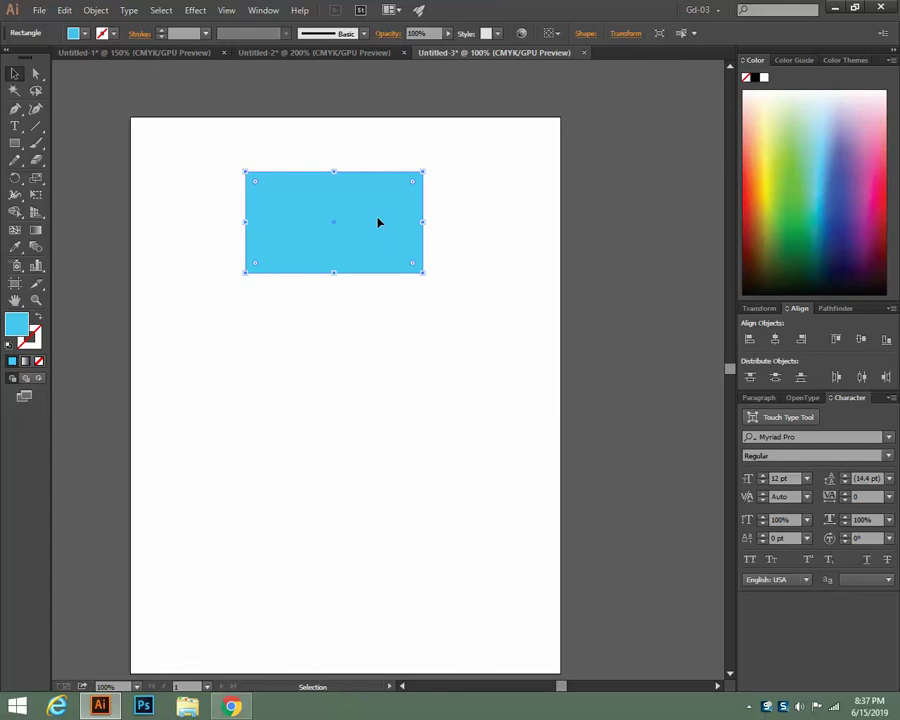
left_click(359, 365)
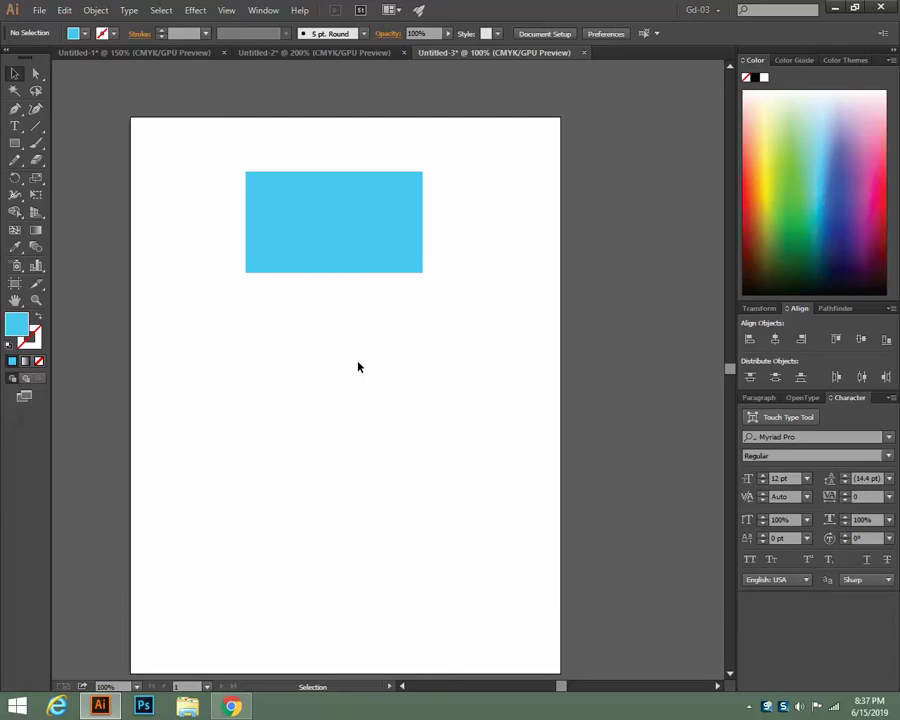
Zoom to 200%, center the rectangle in view, and show the rulers
key("ctrl+plus")
key("space")
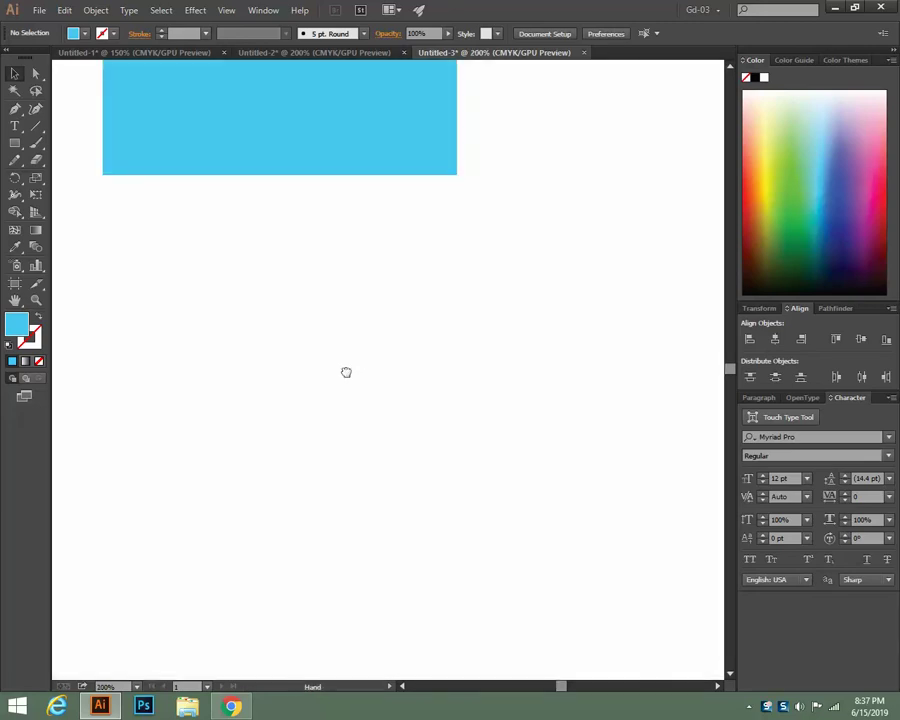
left_click_drag(344, 370, 341, 475)
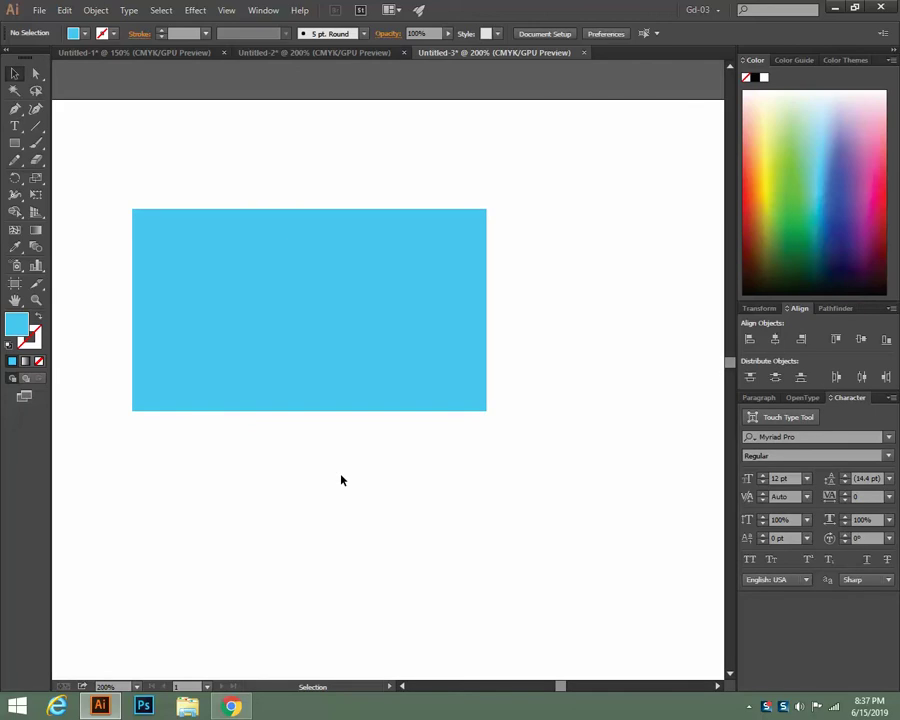
left_click(303, 347)
key("a")
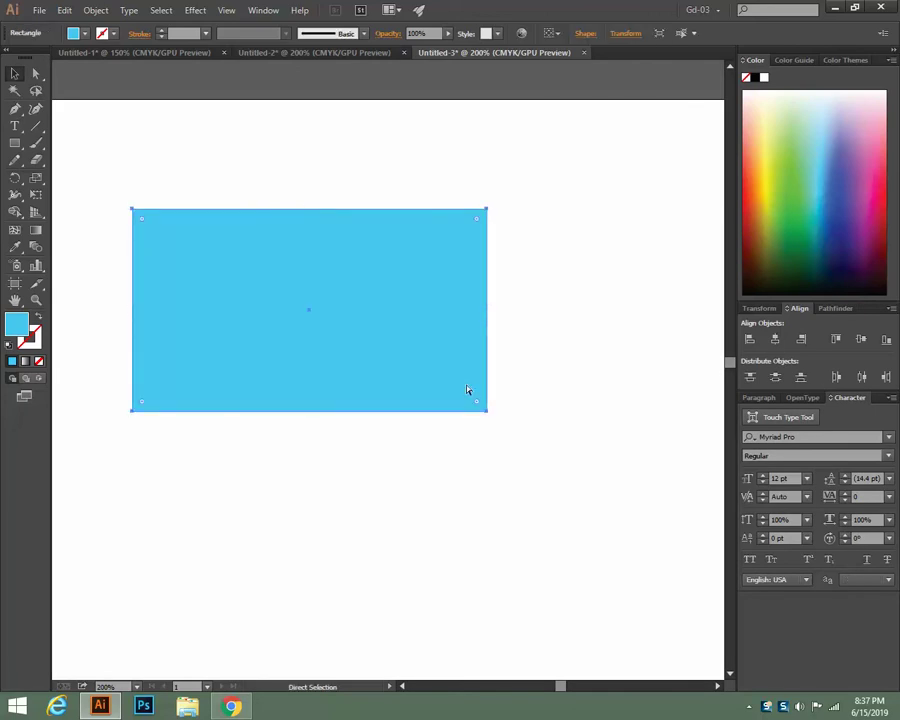
key("v")
key("space")
left_click_drag(394, 476, 456, 474)
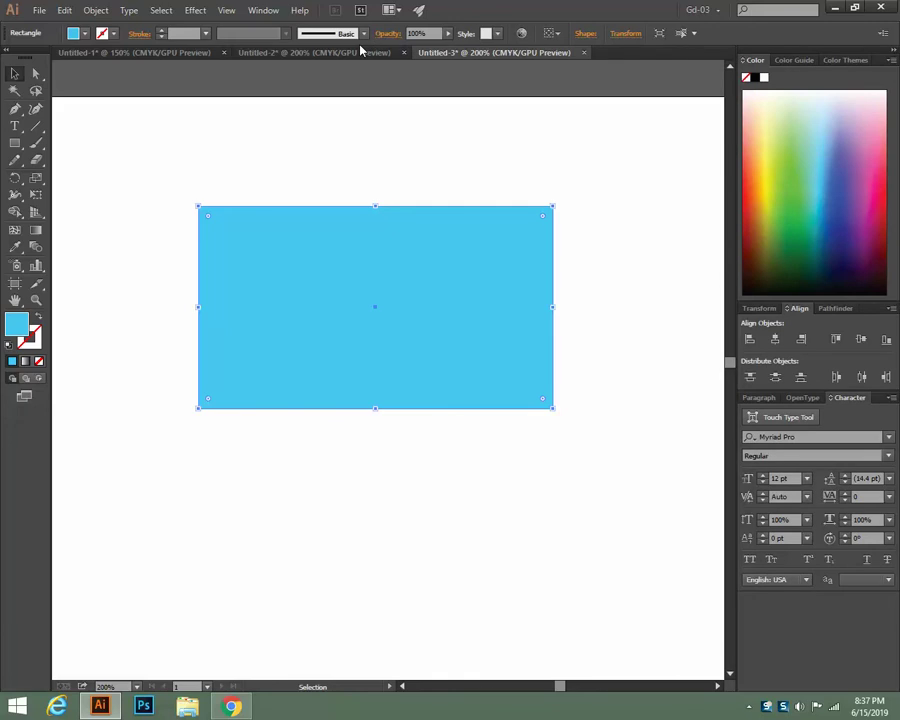
key("ctrl+r")
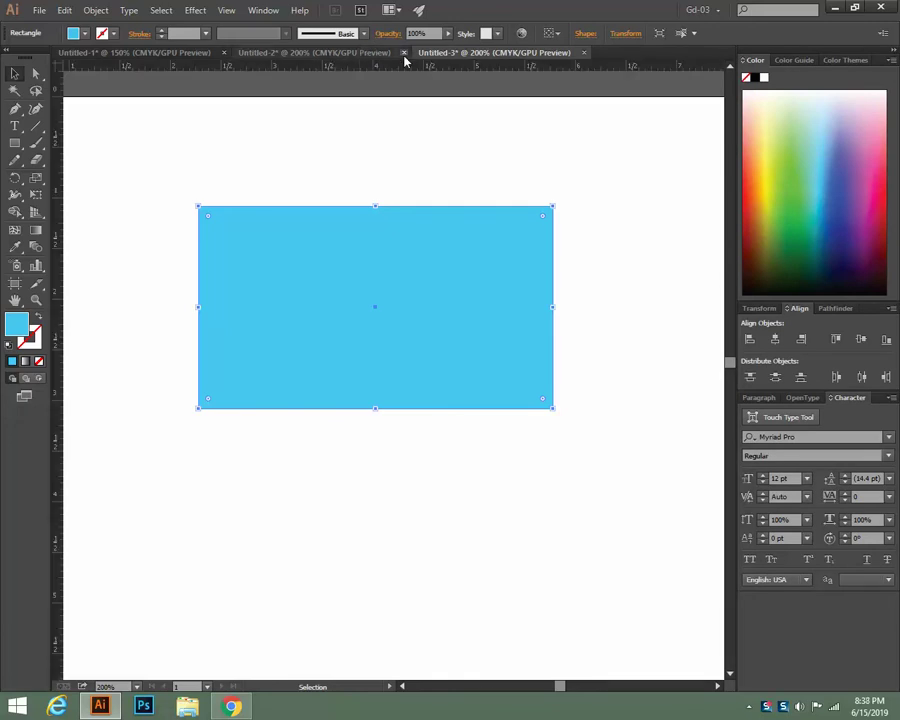
left_click_drag(400, 66, 403, 191)
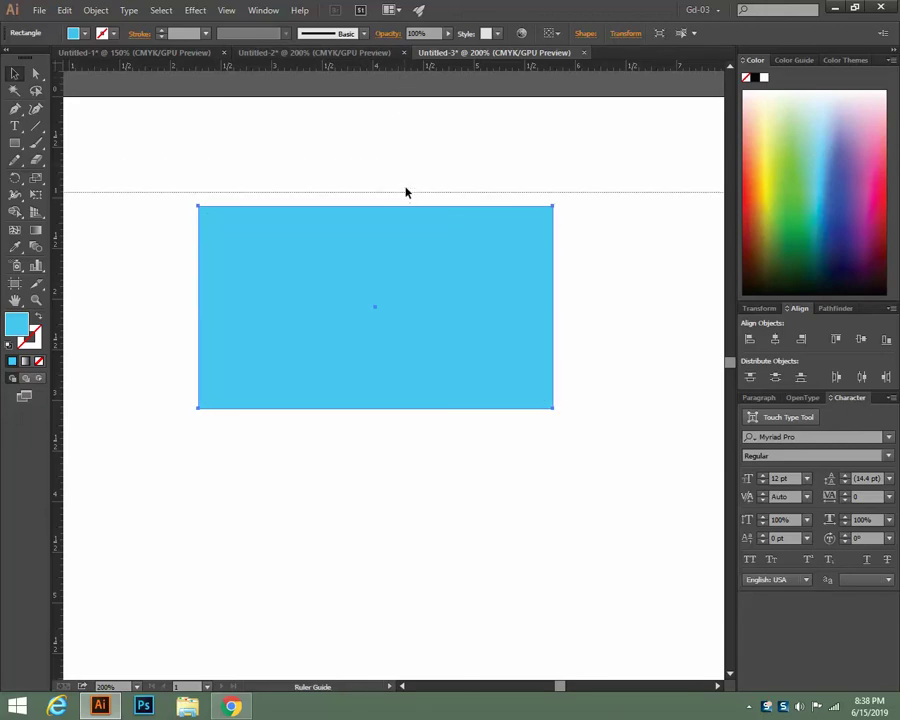
left_click_drag(406, 197, 398, 149)
left_click(396, 147)
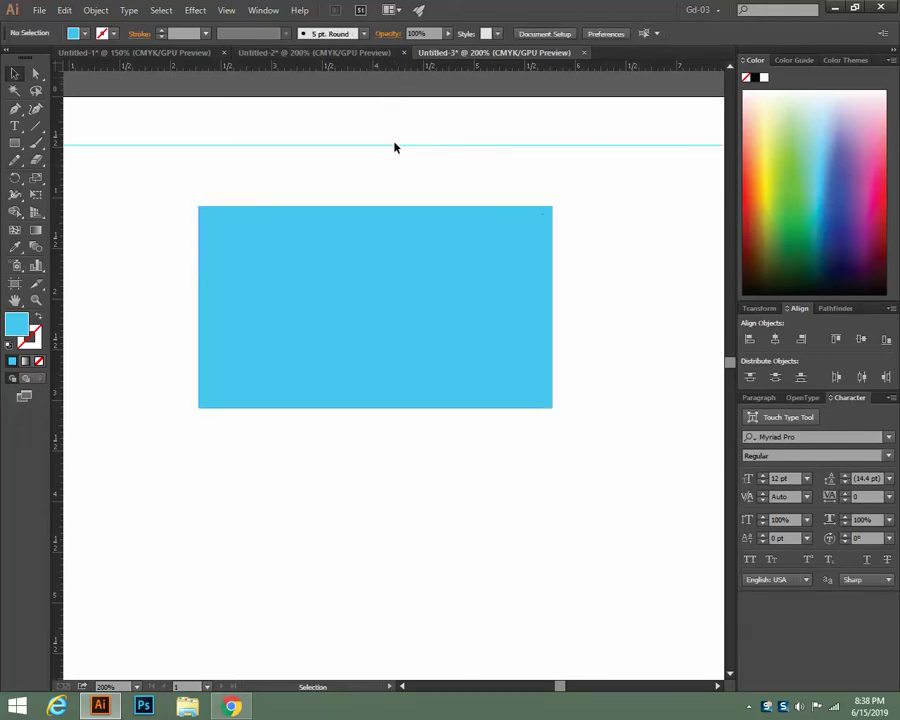
right_click(394, 166)
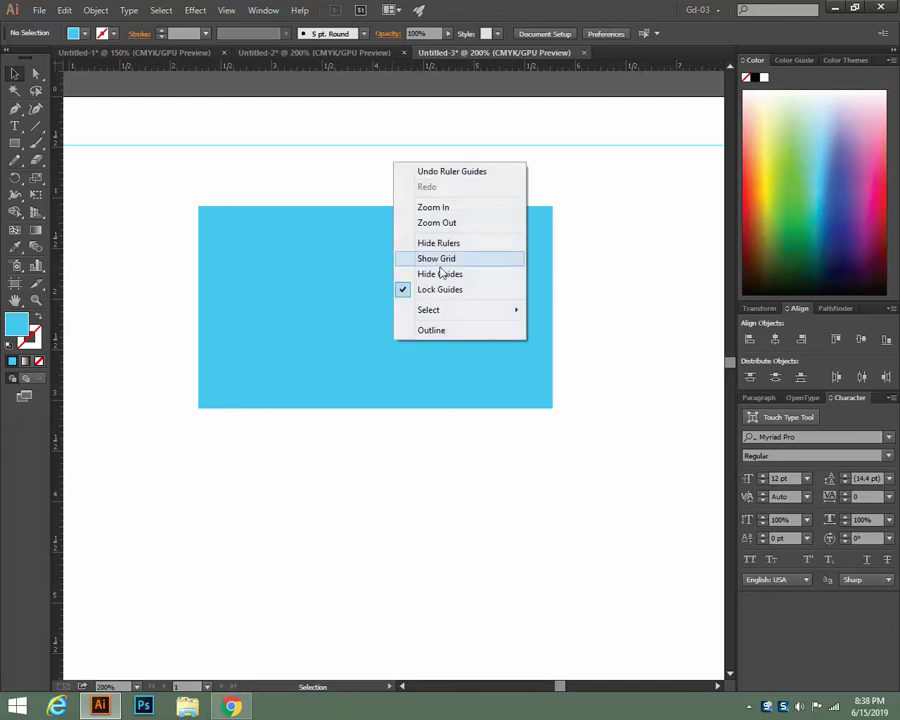
left_click(526, 287)
left_click(464, 146)
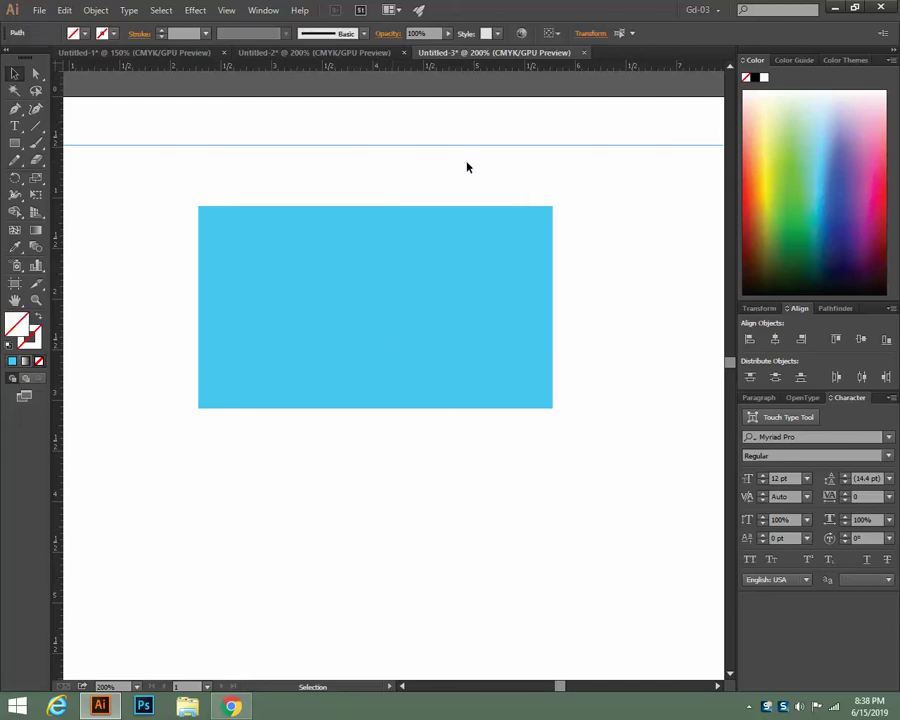
key("Delete")
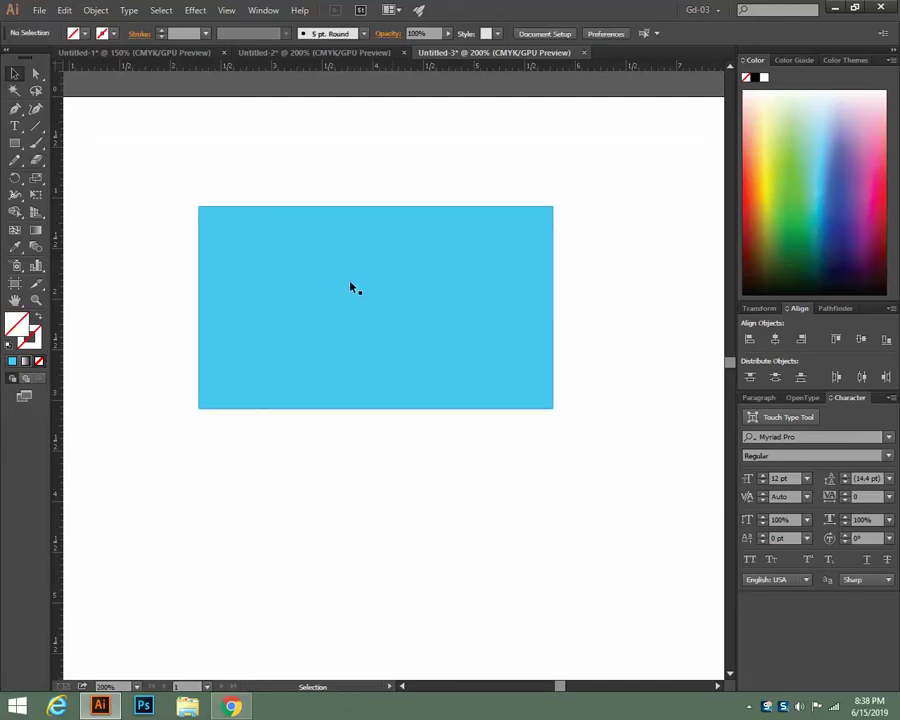
left_click(352, 287)
left_click(96, 10)
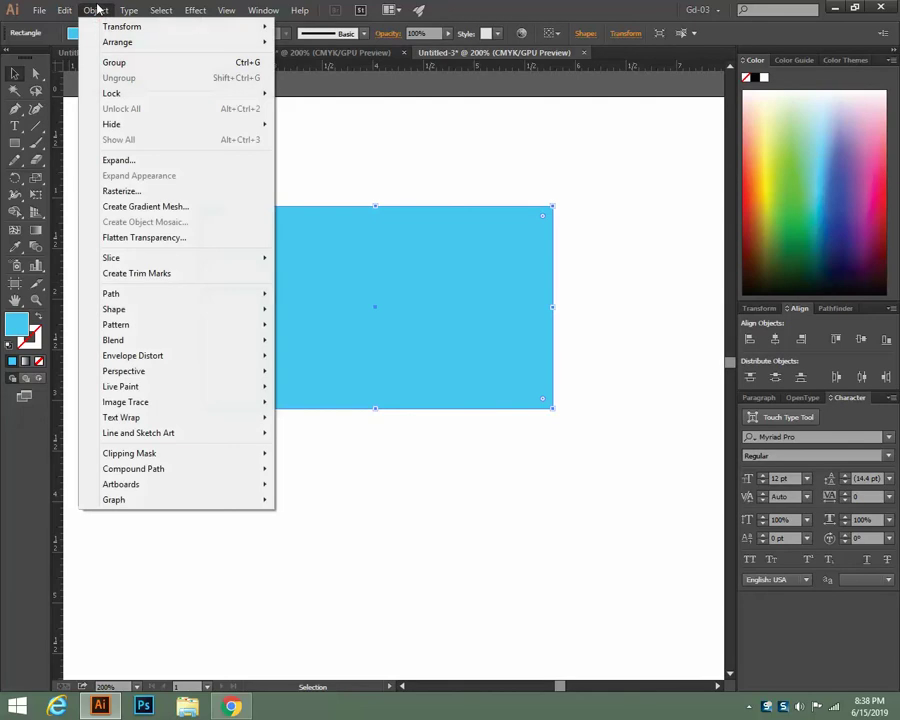
left_click(342, 151)
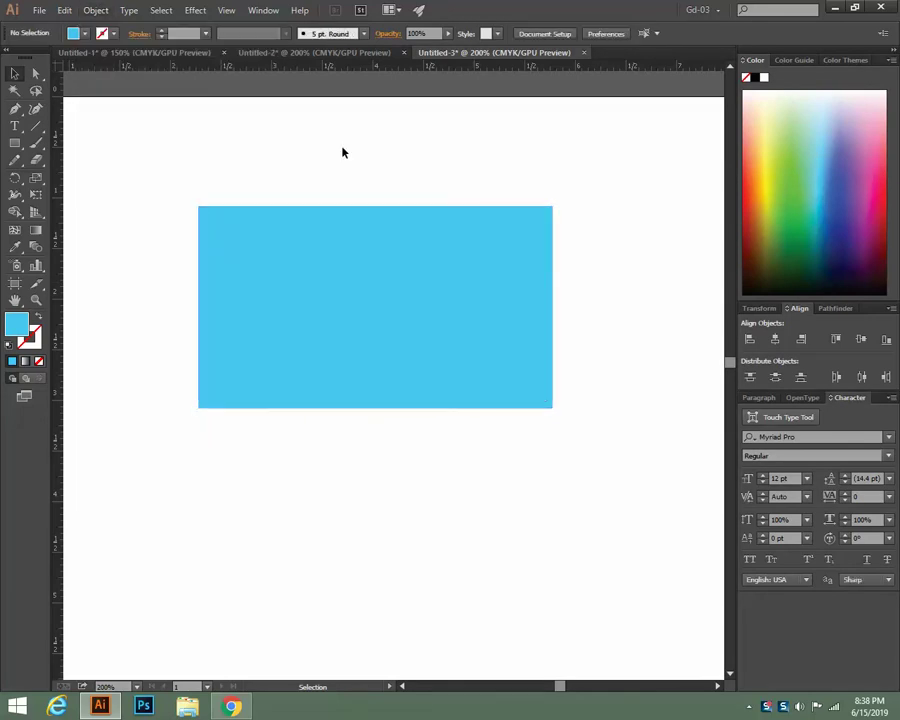
left_click(333, 320)
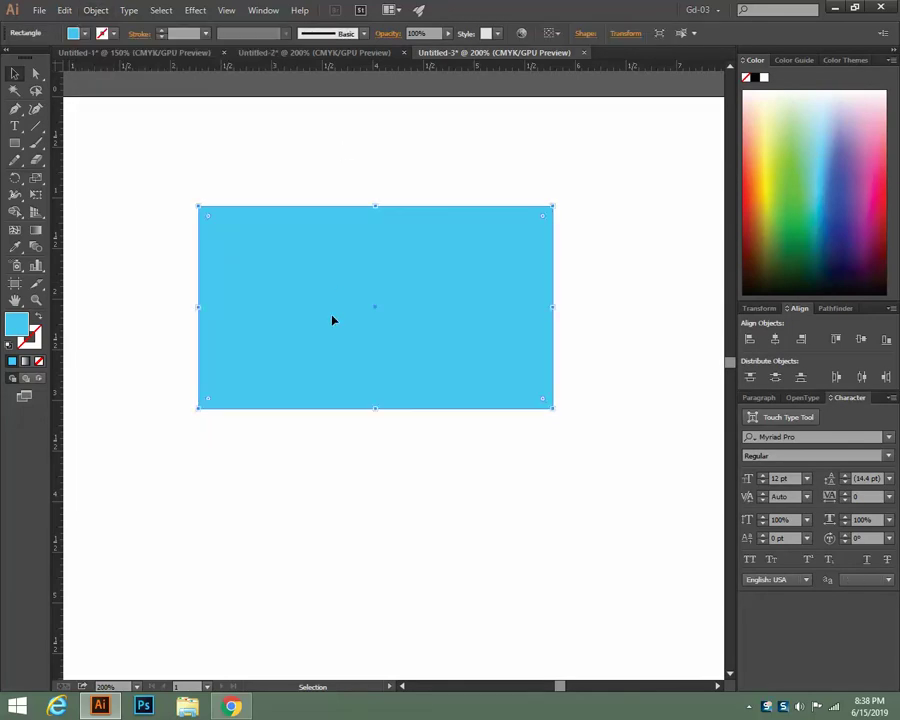
left_click(285, 186)
left_click(316, 255)
left_click(303, 139)
left_click(308, 248)
left_click(307, 186)
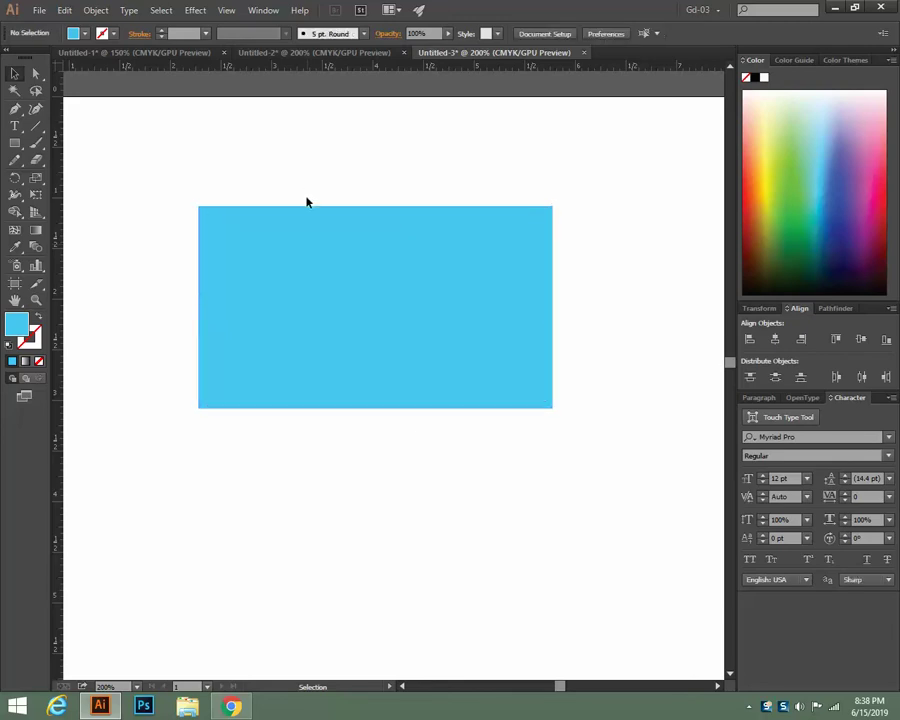
left_click(303, 297)
left_click(299, 201)
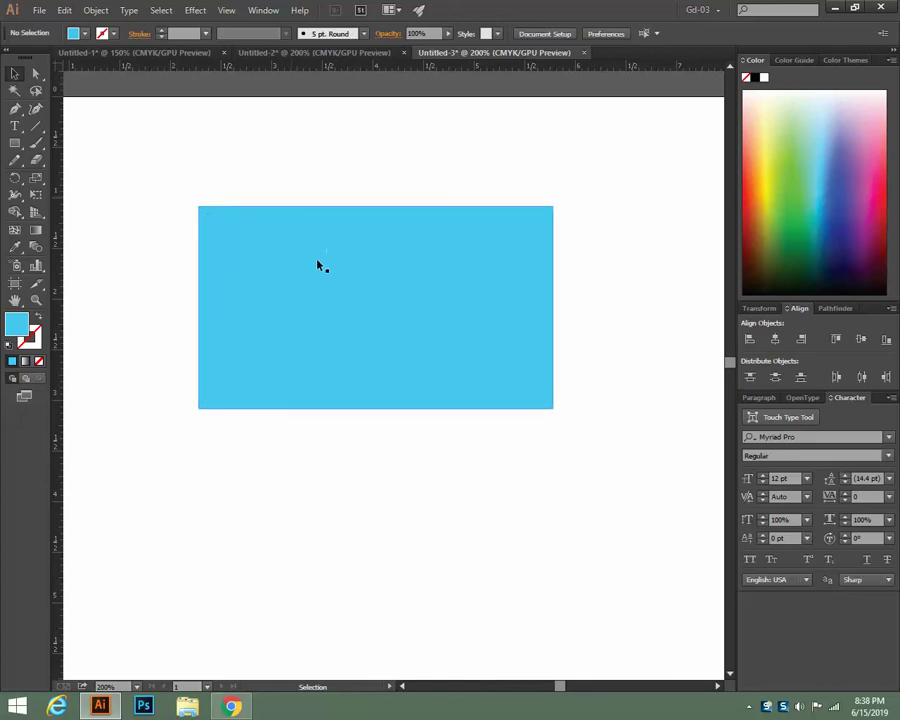
left_click(320, 263)
left_click(296, 150)
left_click(305, 239)
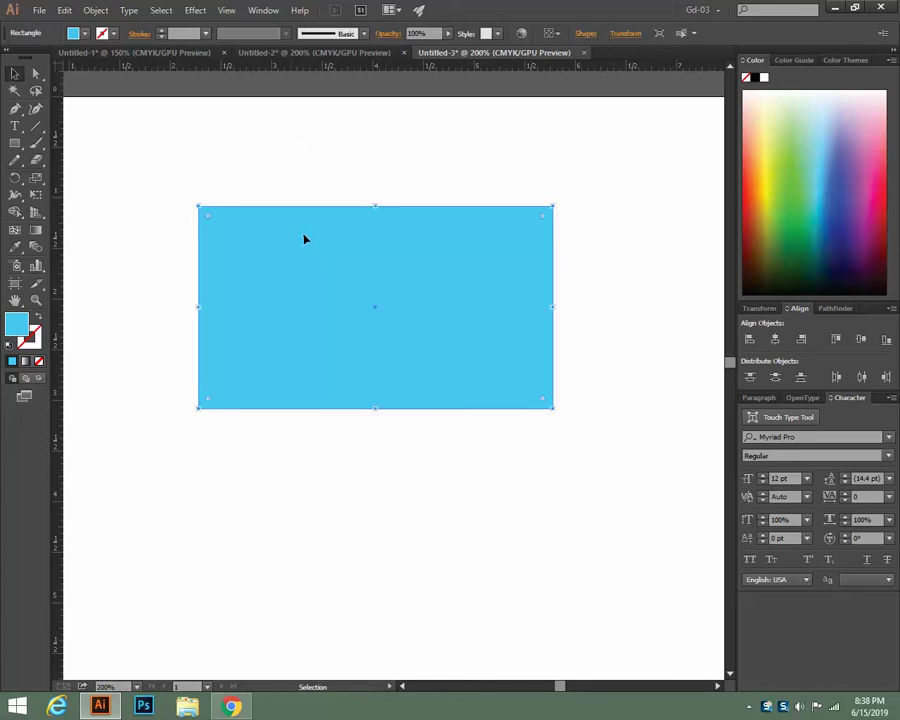
left_click(303, 159)
left_click(314, 291)
left_click(321, 173)
left_click(331, 259)
left_click(247, 157)
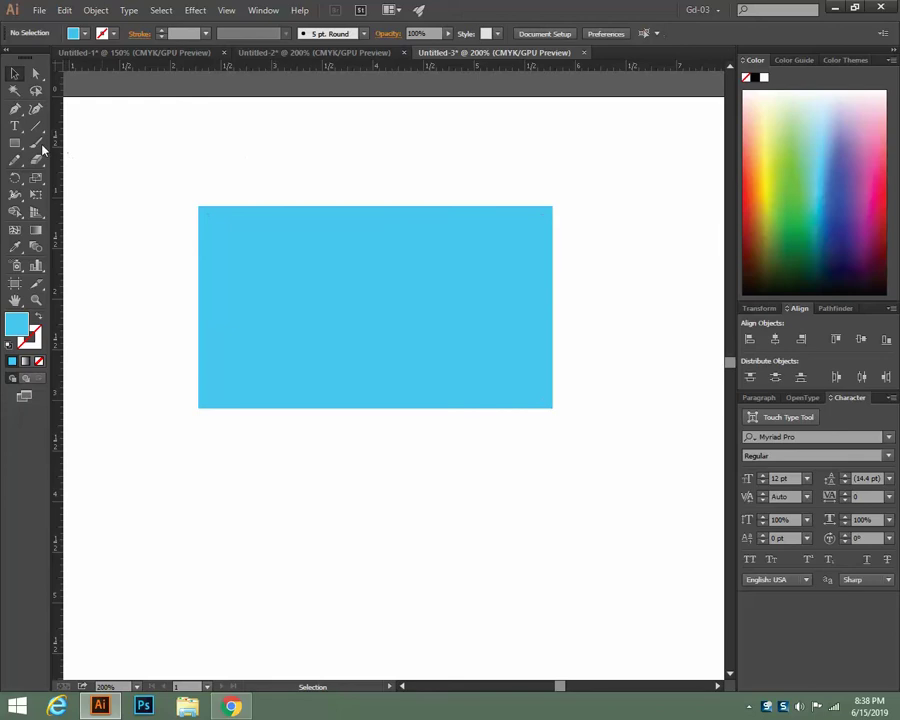
left_click(24, 145)
left_click(62, 145)
left_click(271, 155)
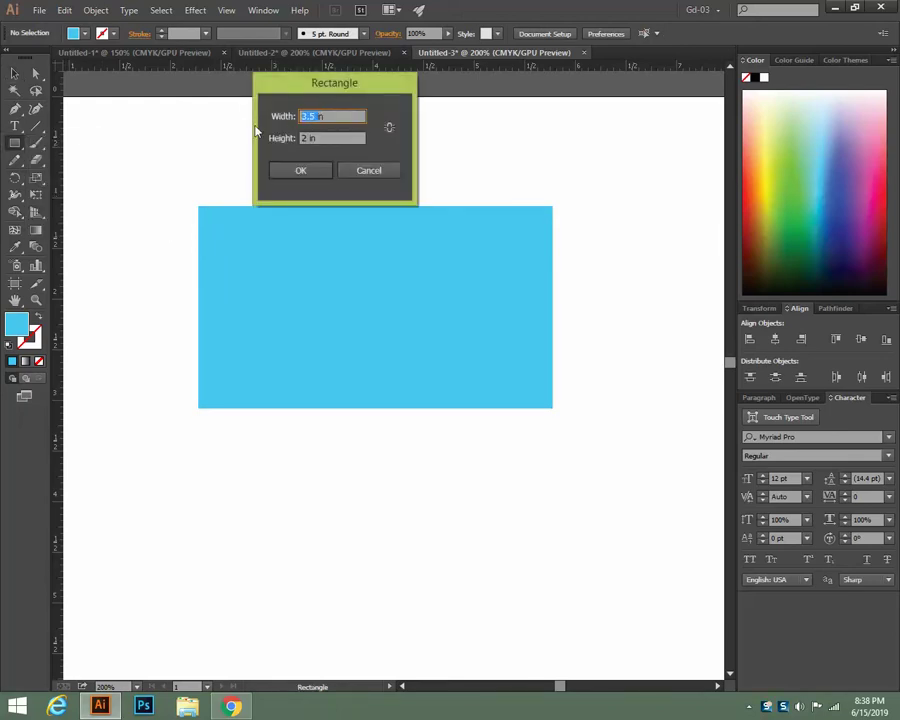
type("0.25in")
left_click(300, 170)
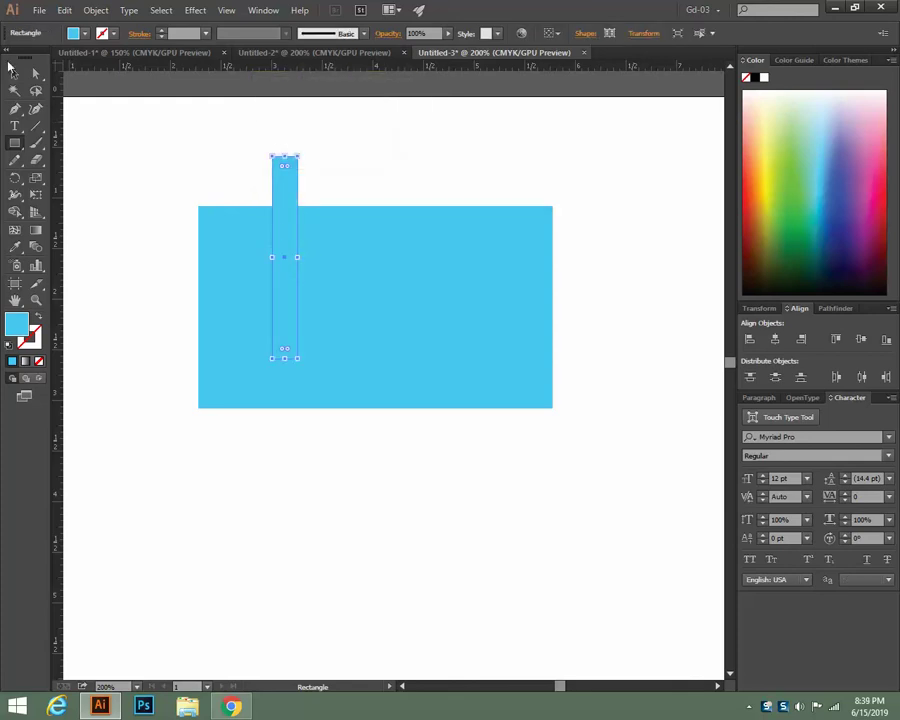
left_click(14, 73)
left_click_drag(297, 364, 380, 256)
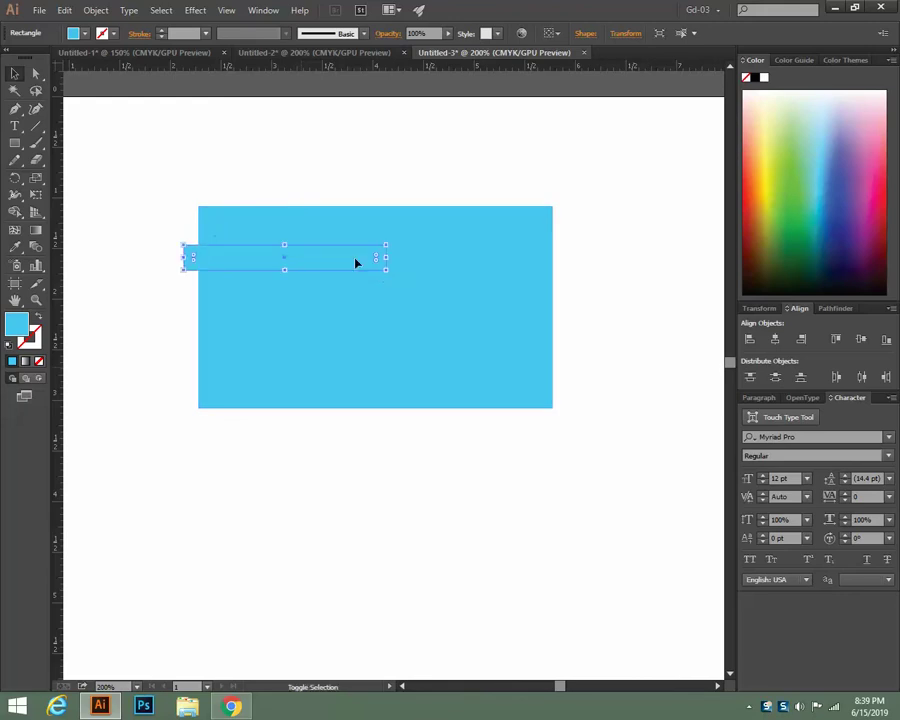
left_click_drag(326, 266, 400, 203)
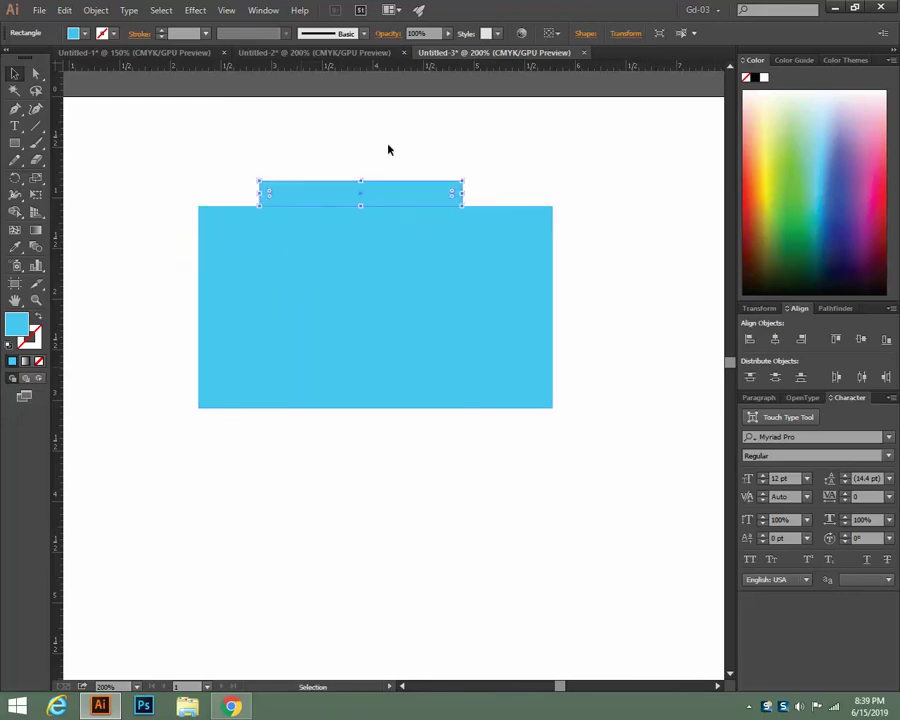
left_click_drag(368, 70, 380, 181)
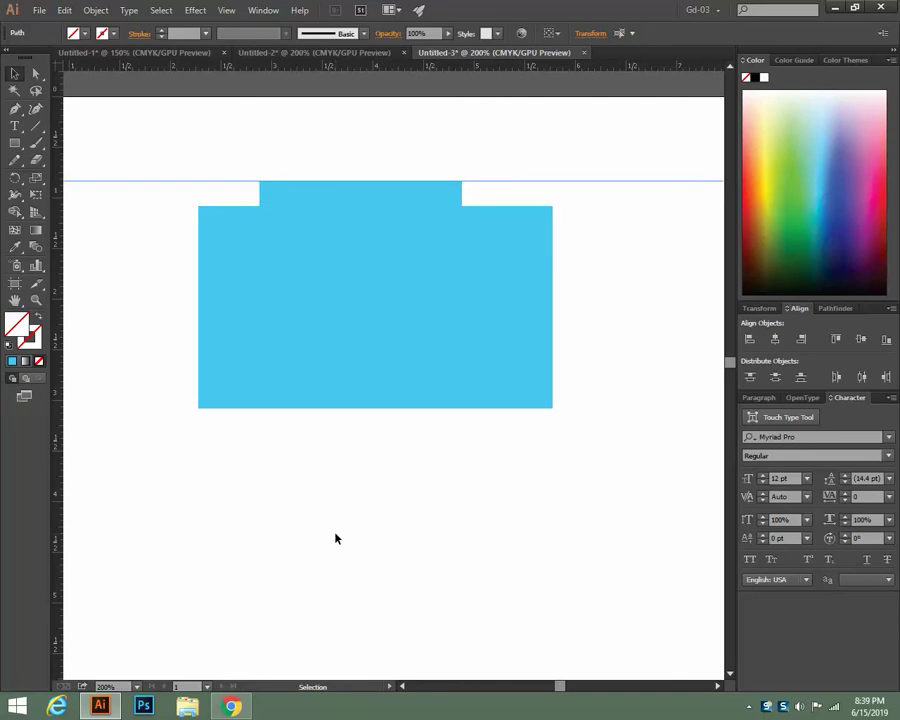
left_click(340, 192)
key("Delete")
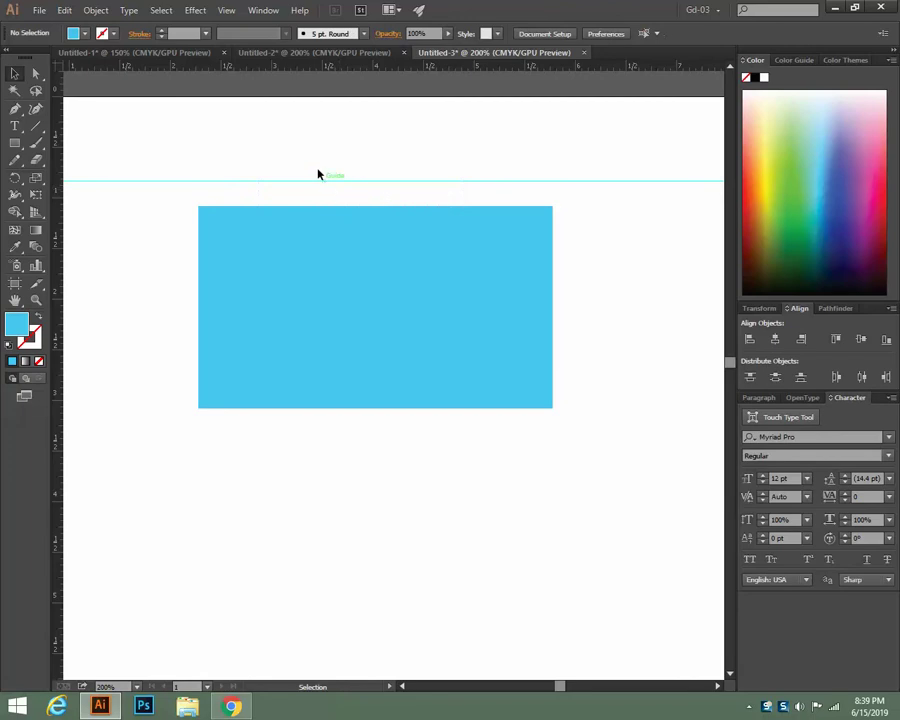
left_click(336, 186)
key("Delete")
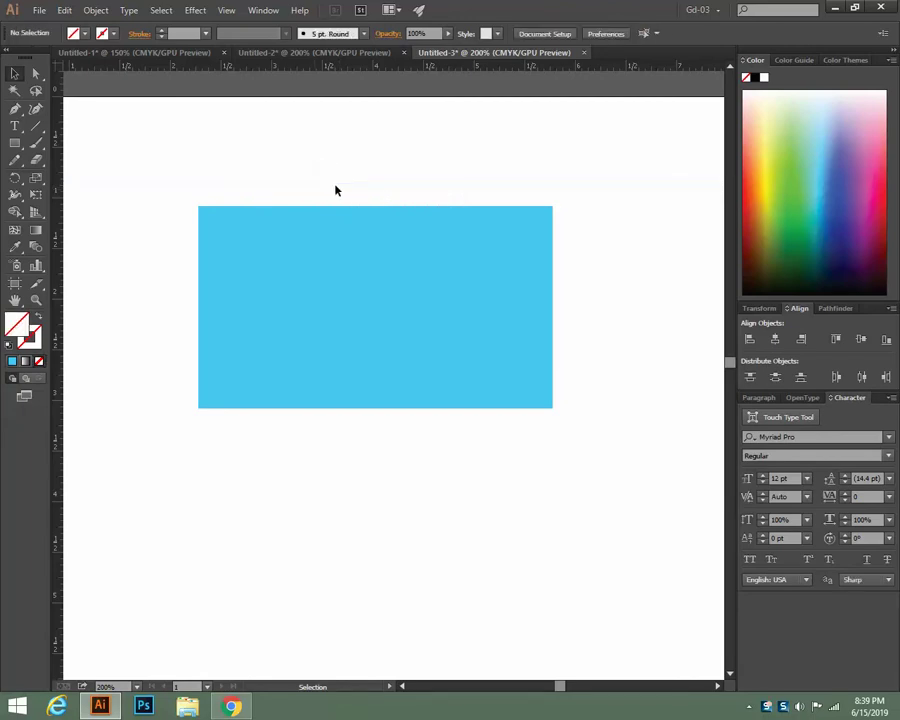
left_click(368, 295)
left_click(276, 474)
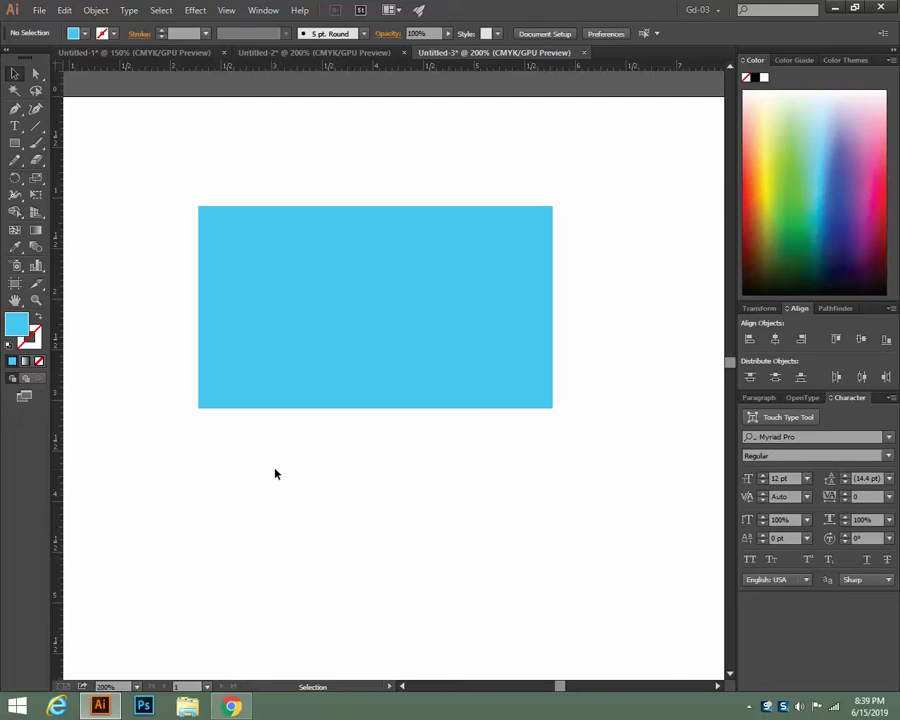
Select and delete the existing blue card rectangle
left_click(277, 352)
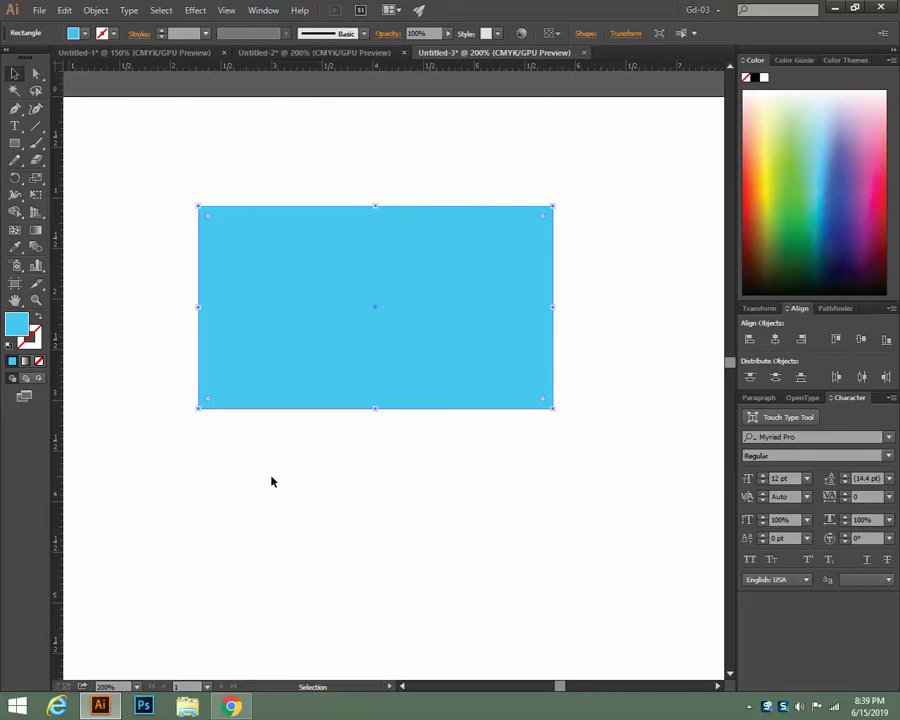
left_click(271, 482)
left_click(301, 321)
key("Delete")
Draw a new 3.5 in × 2 in rectangle with the Rectangle tool
key("m")
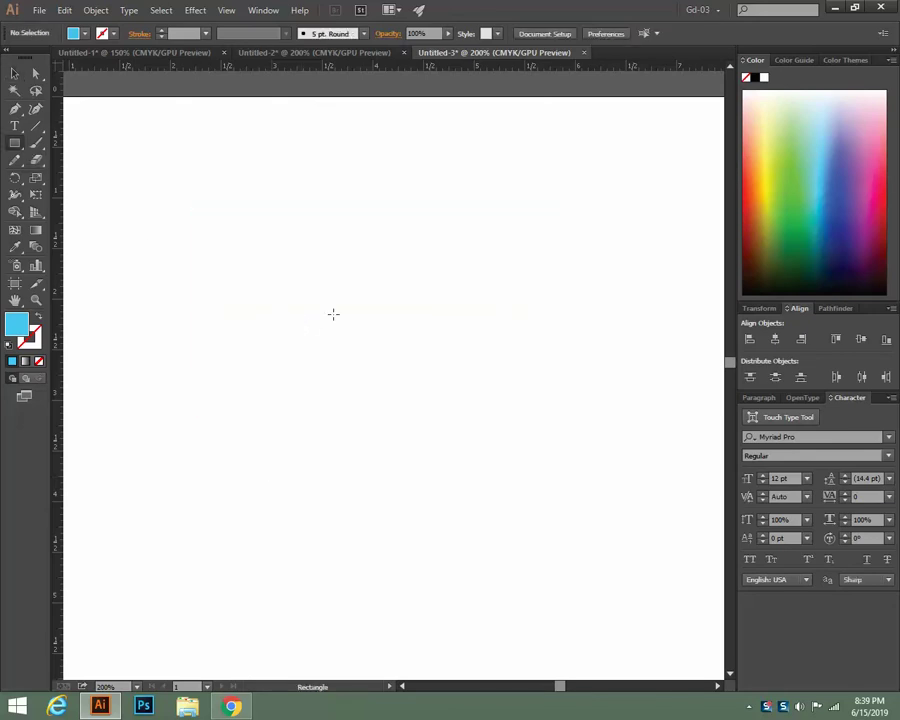
left_click(333, 314)
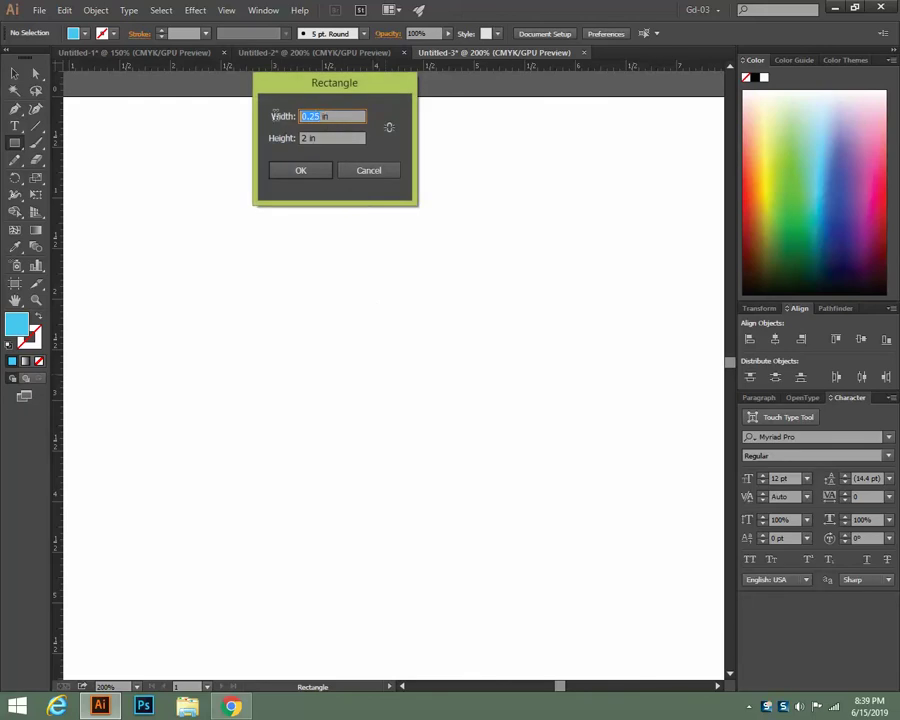
type("2 in")
key("BackSpace")
type("3.5")
key("Return")
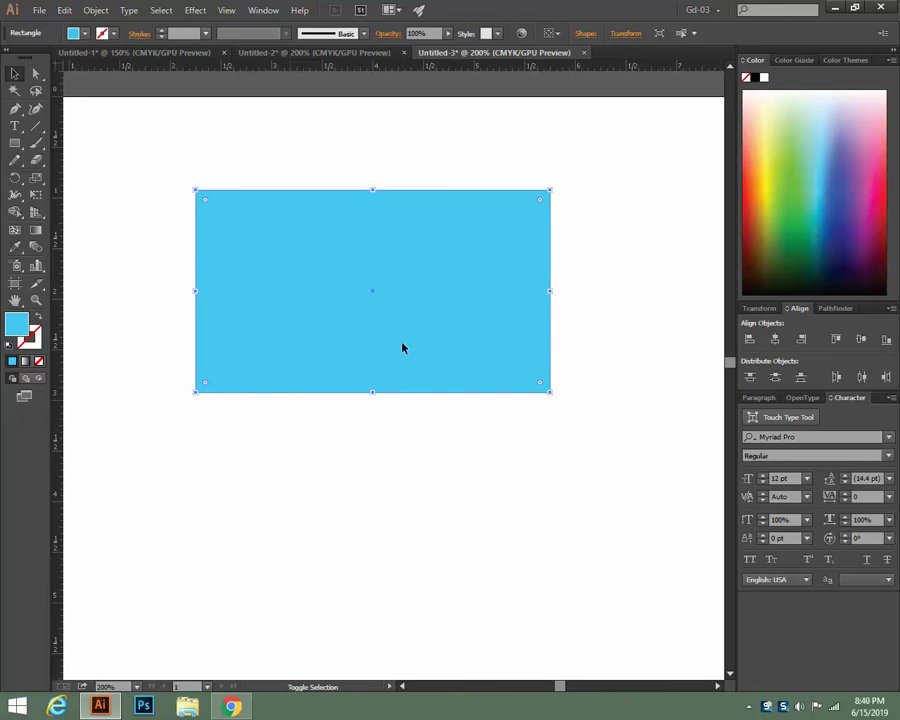
Preview a 0.125 in Offset Path around the card, then cancel it
left_click(97, 11)
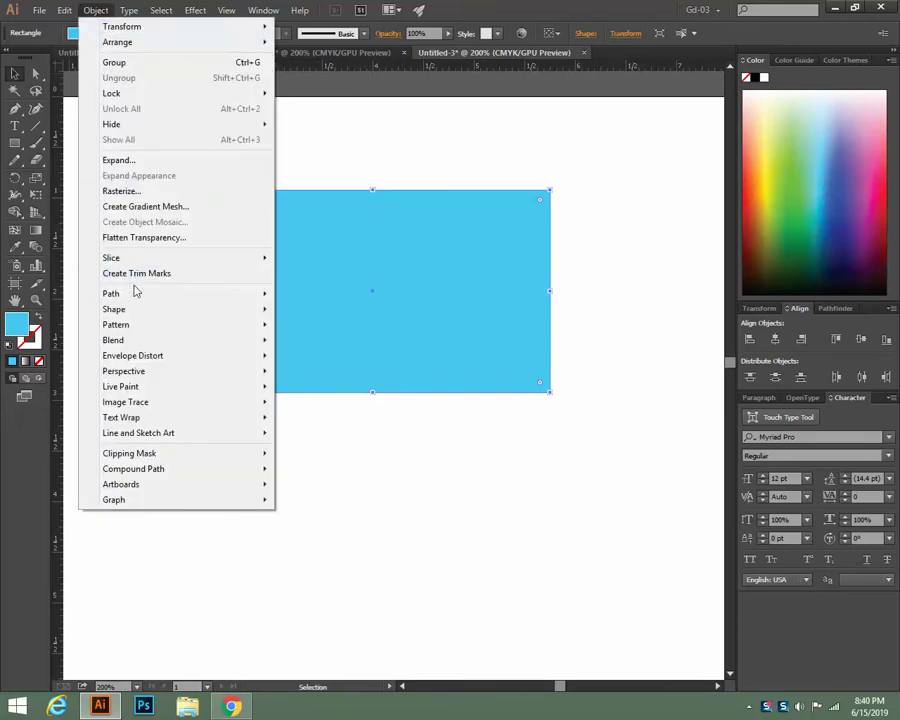
mouse_move(136, 296)
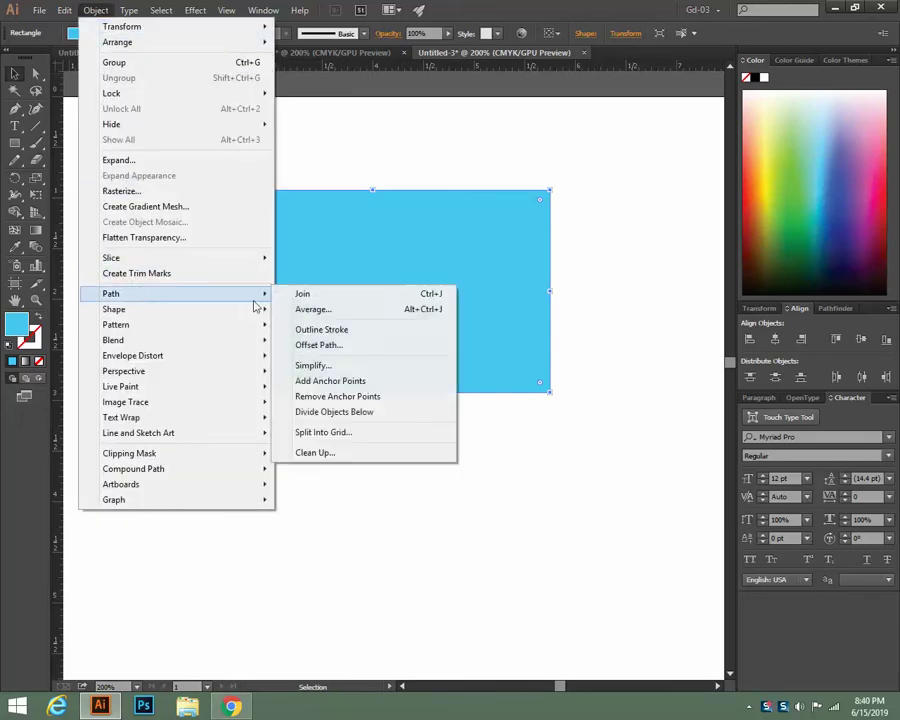
left_click(338, 346)
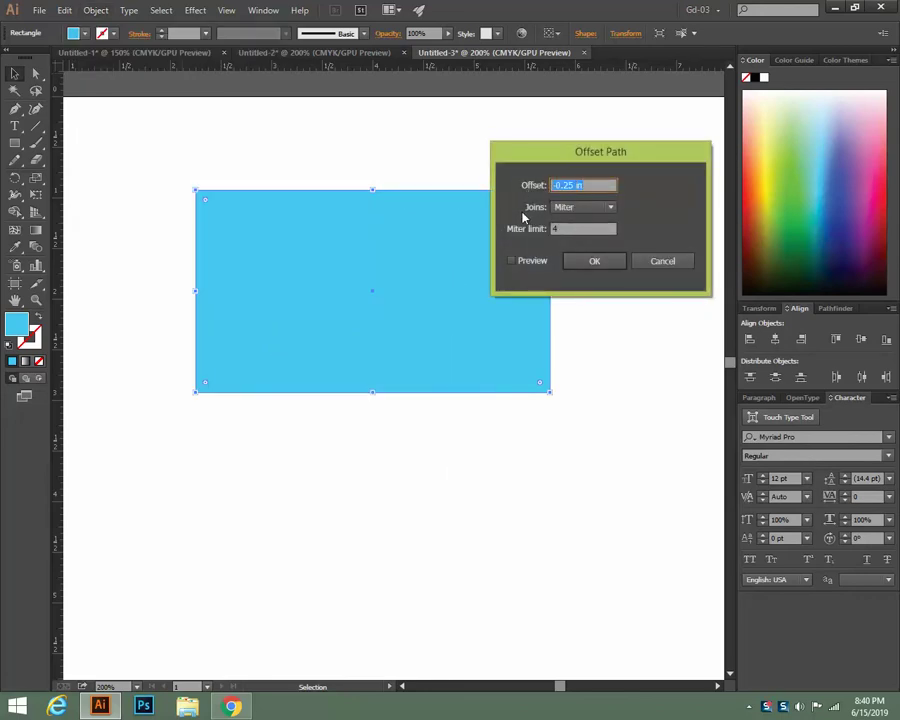
type("0.125")
left_click(522, 264)
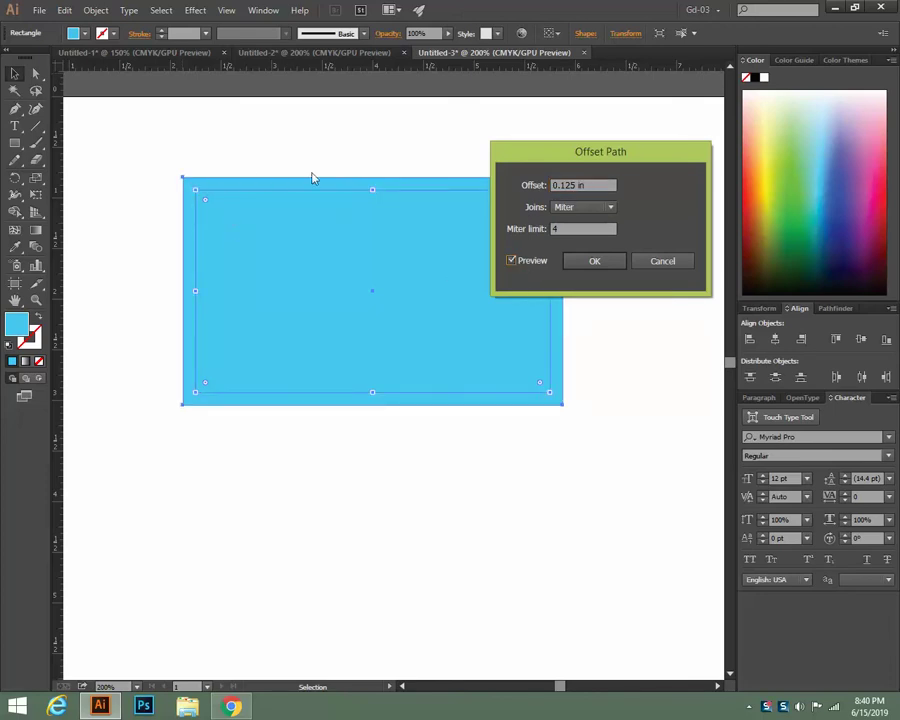
left_click(663, 265)
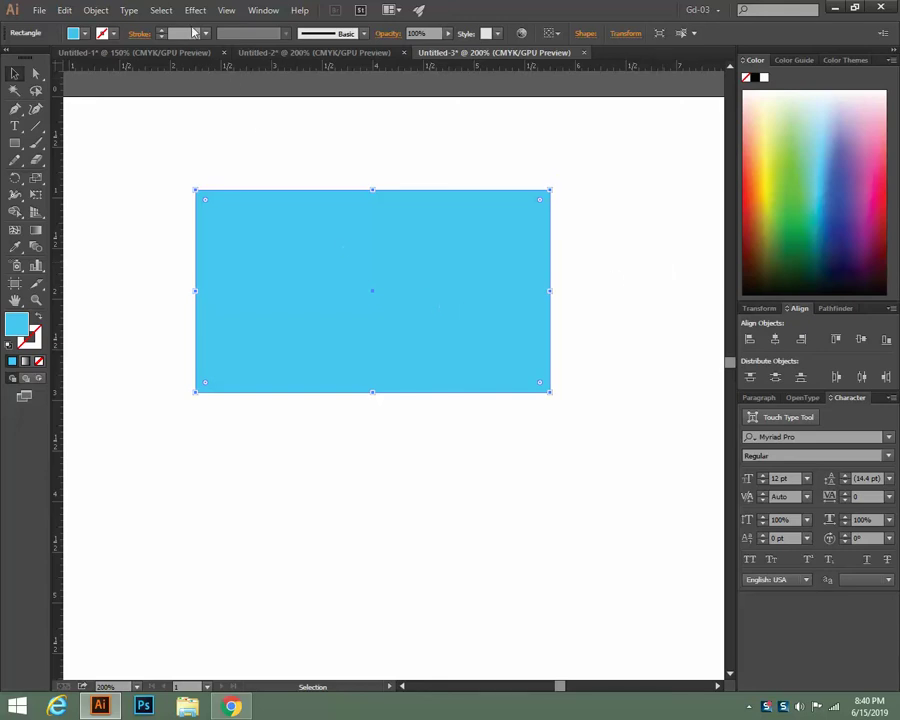
Apply a 3mm (0.1181 in) Offset Path outward as the bleed rectangle
left_click(96, 10)
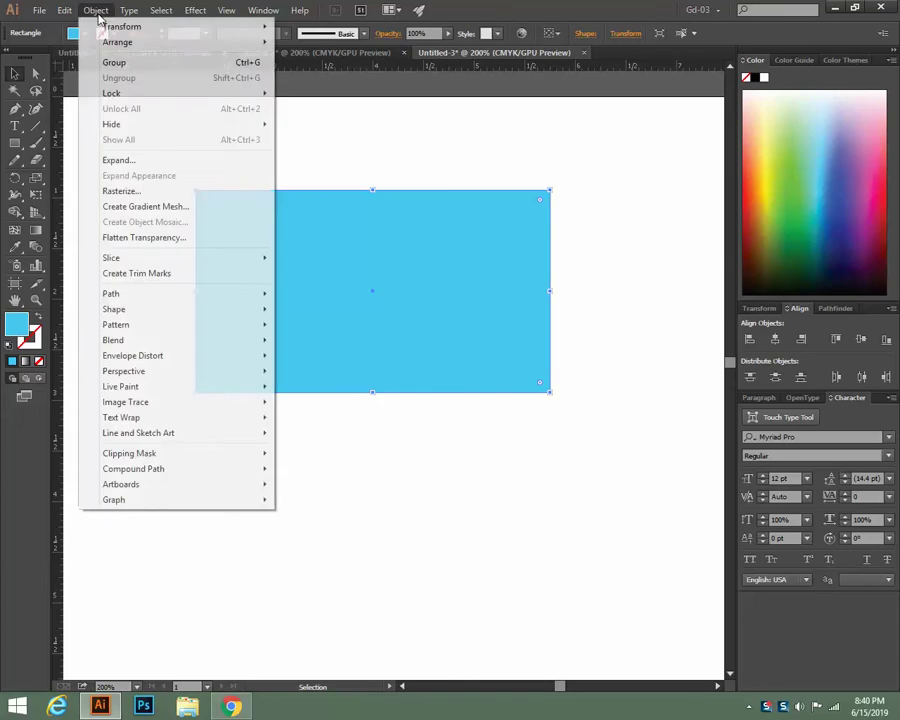
mouse_move(141, 300)
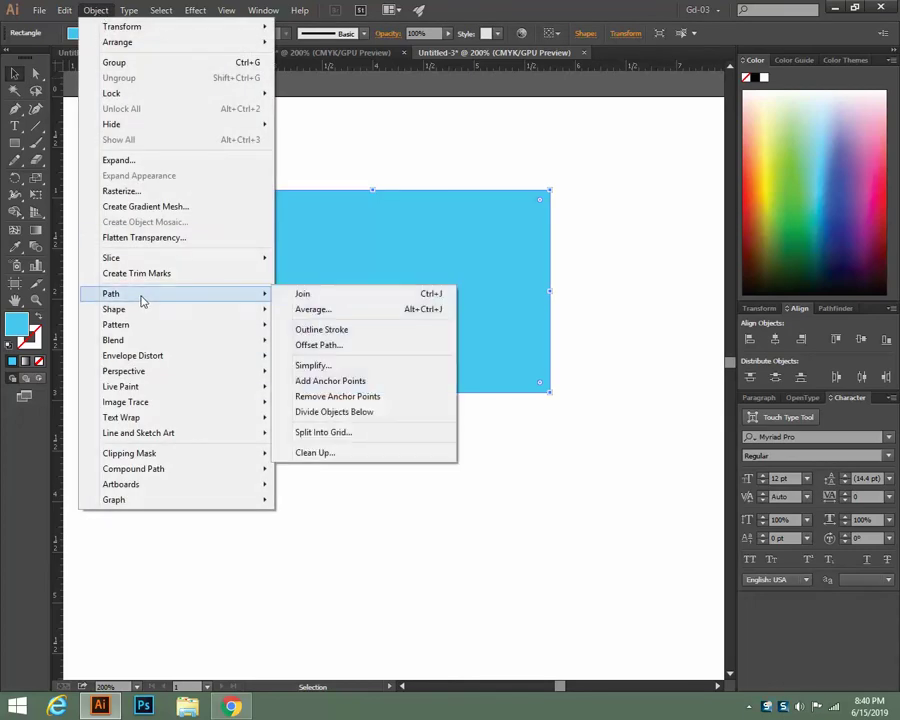
left_click(300, 344)
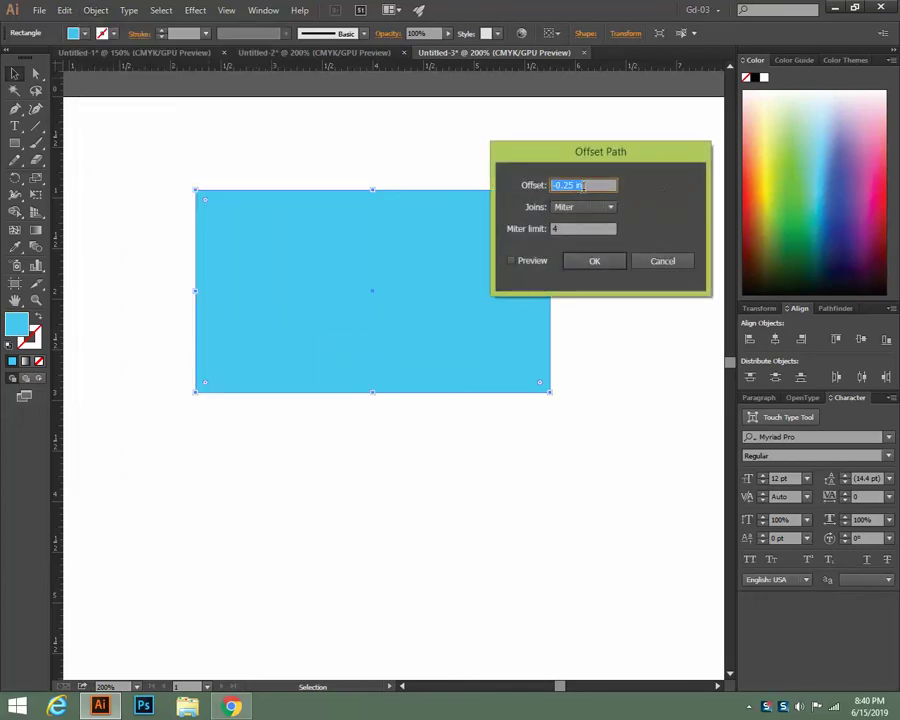
type("3mm")
left_click(518, 261)
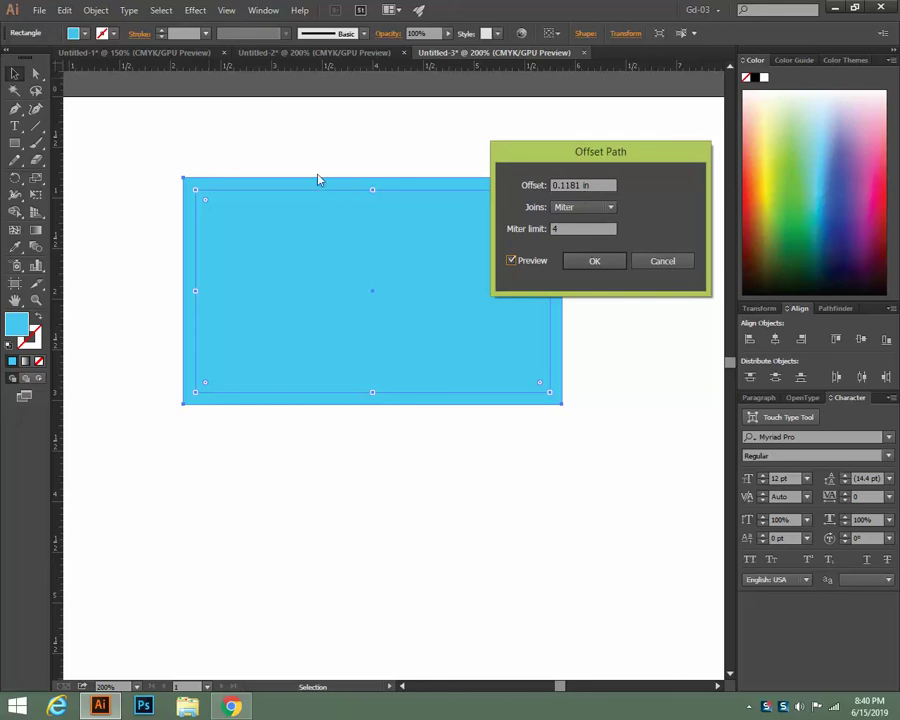
left_click(600, 261)
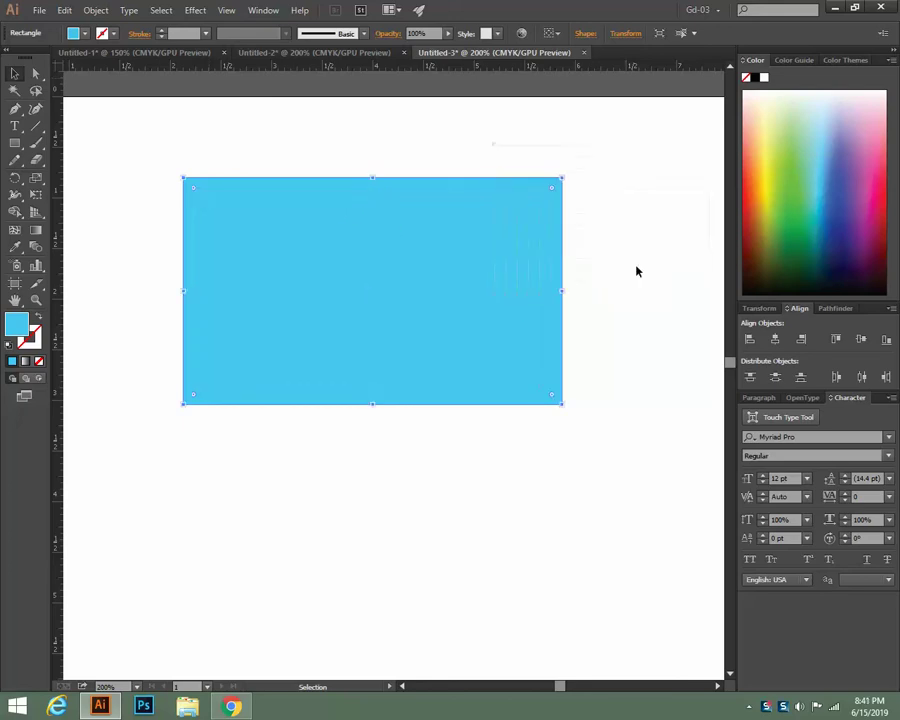
Select the card and apply a -0.1181 in Offset Path for the inner safe-area rectangle
key("a")
key("v")
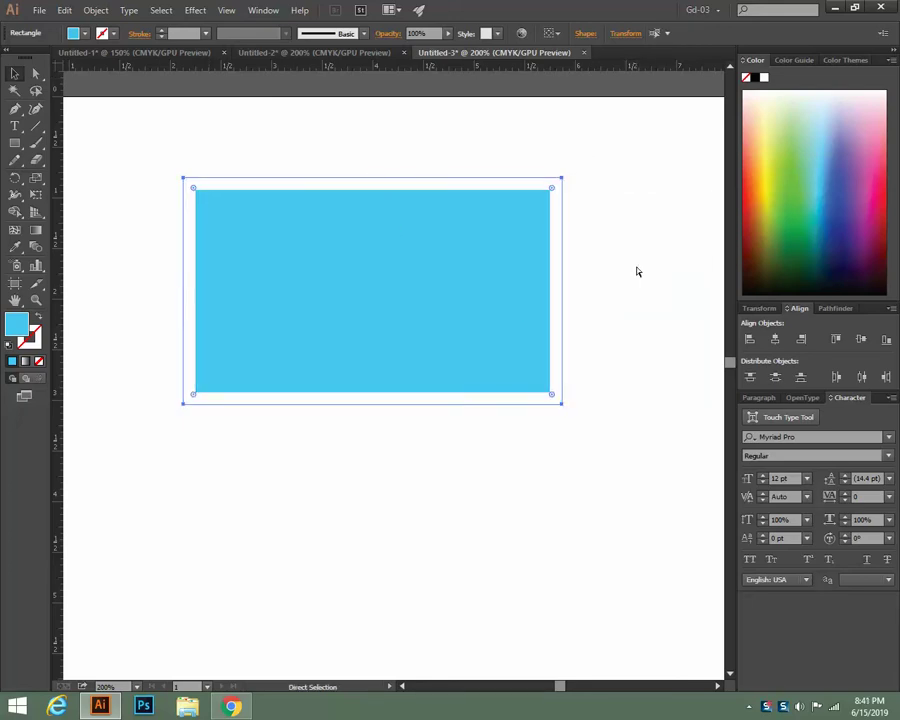
left_click(622, 338)
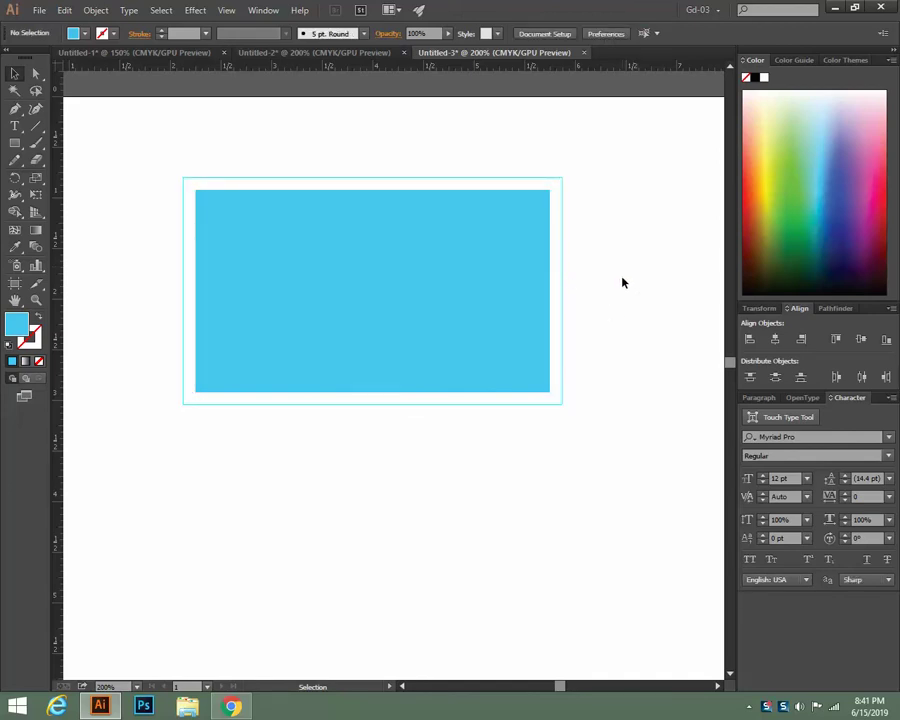
left_click(477, 306)
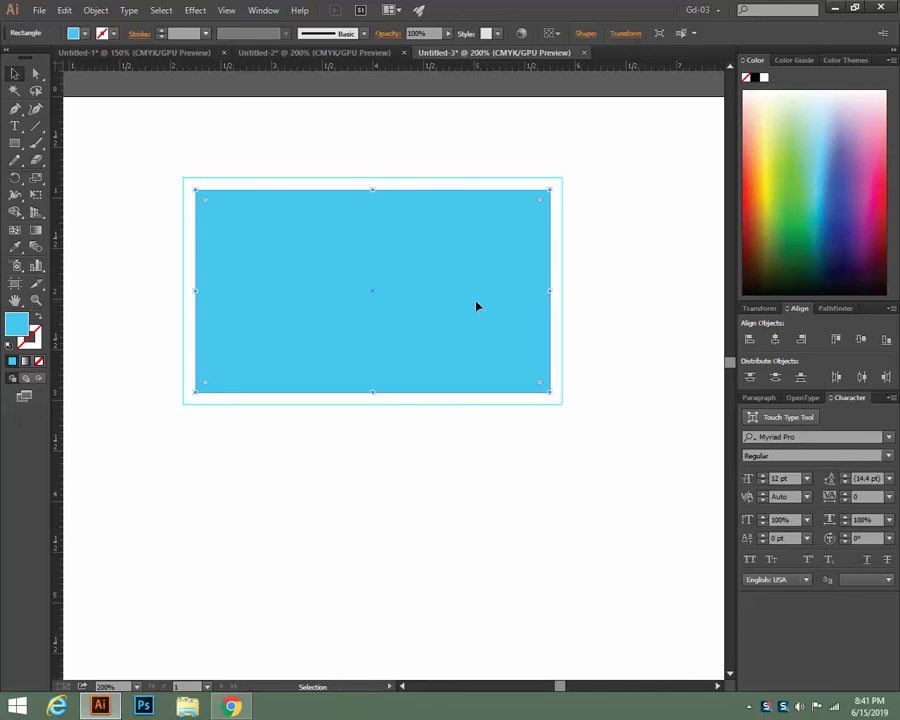
left_click(96, 10)
mouse_move(161, 297)
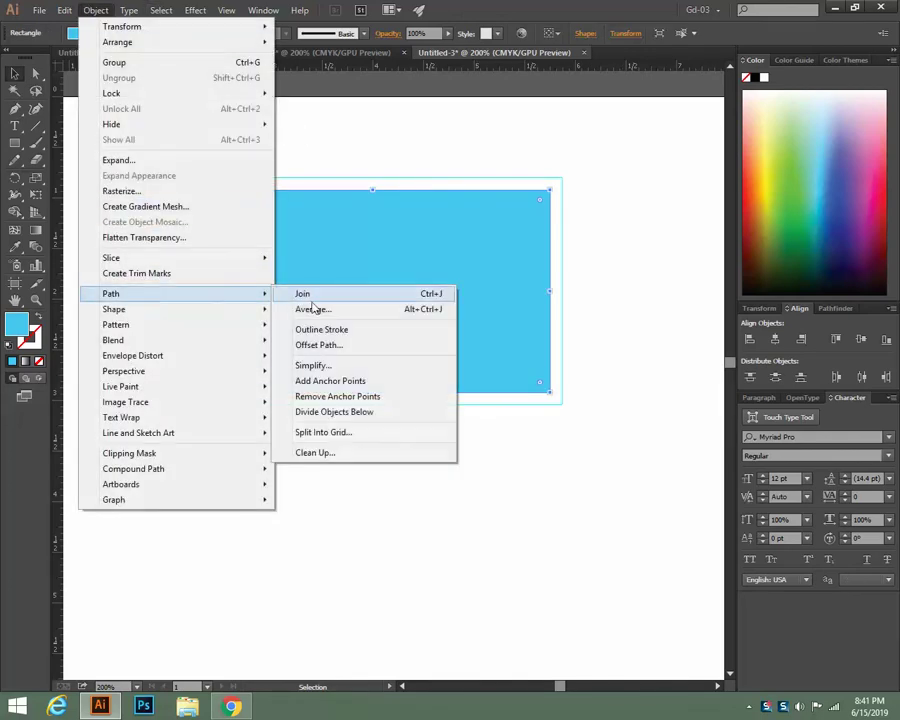
left_click(325, 348)
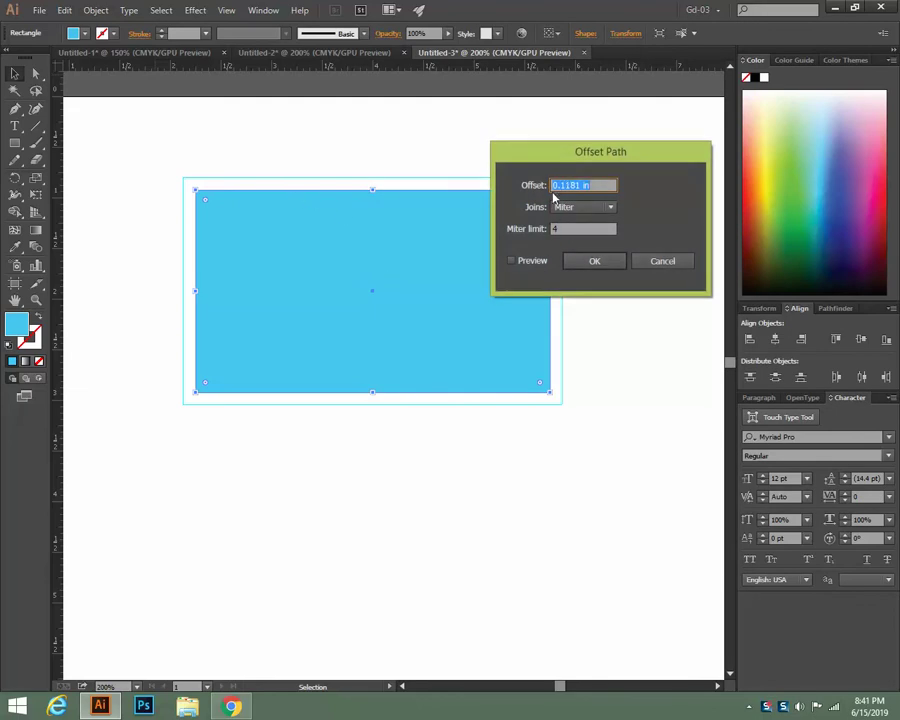
left_click(562, 189)
type("-")
left_click(514, 261)
left_click(594, 261)
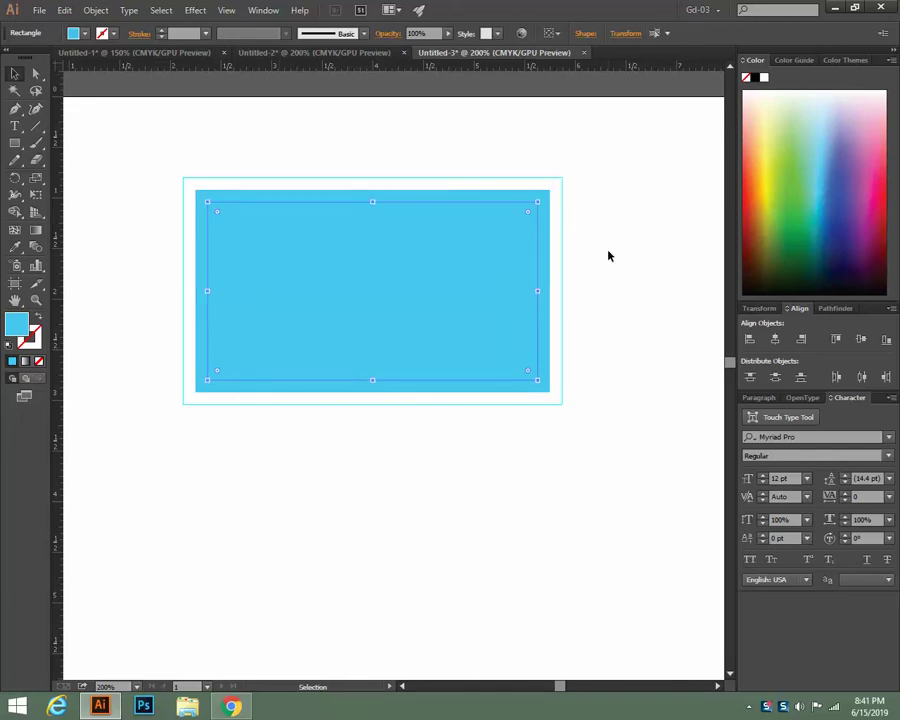
left_click(608, 256)
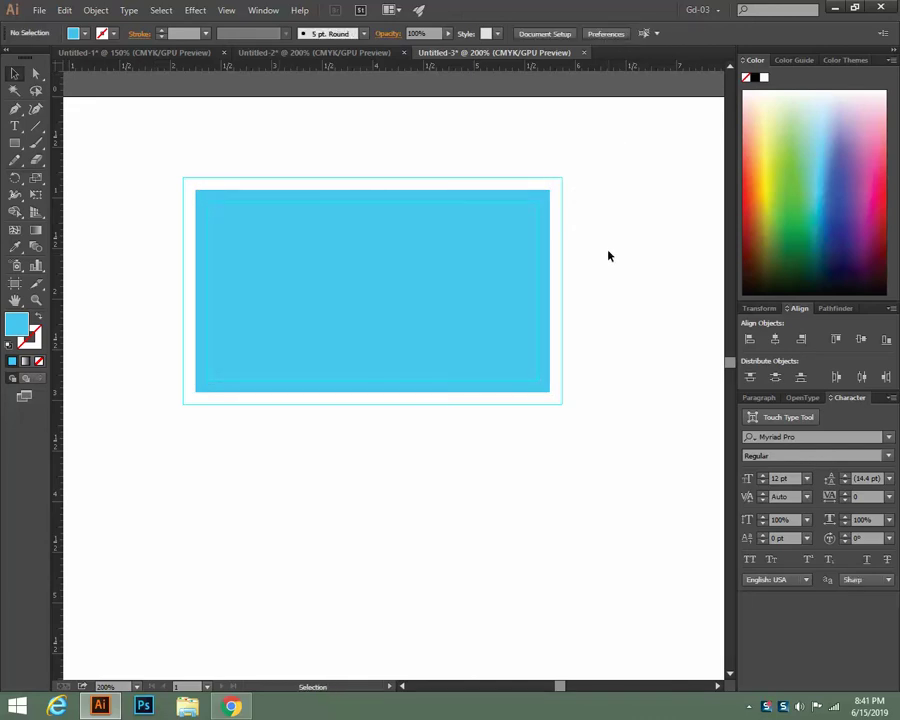
key("ctrl+minus")
key("ctrl+minus")
key("ctrl+minus")
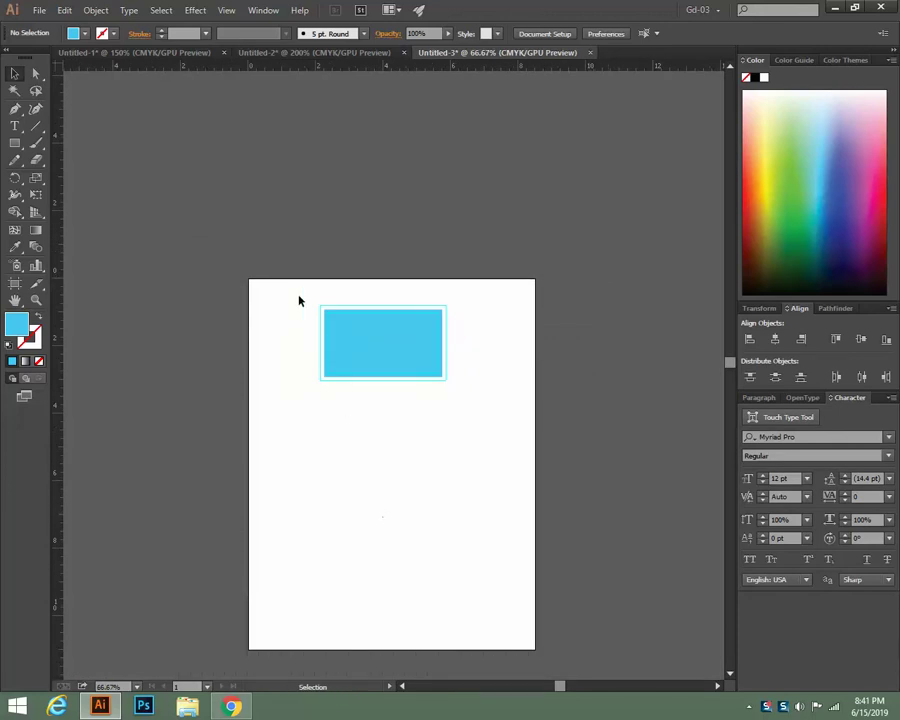
Marquee-select the card with its bleed and safe outlines and Alt-drag a copy straight down
left_click_drag(298, 300, 500, 440)
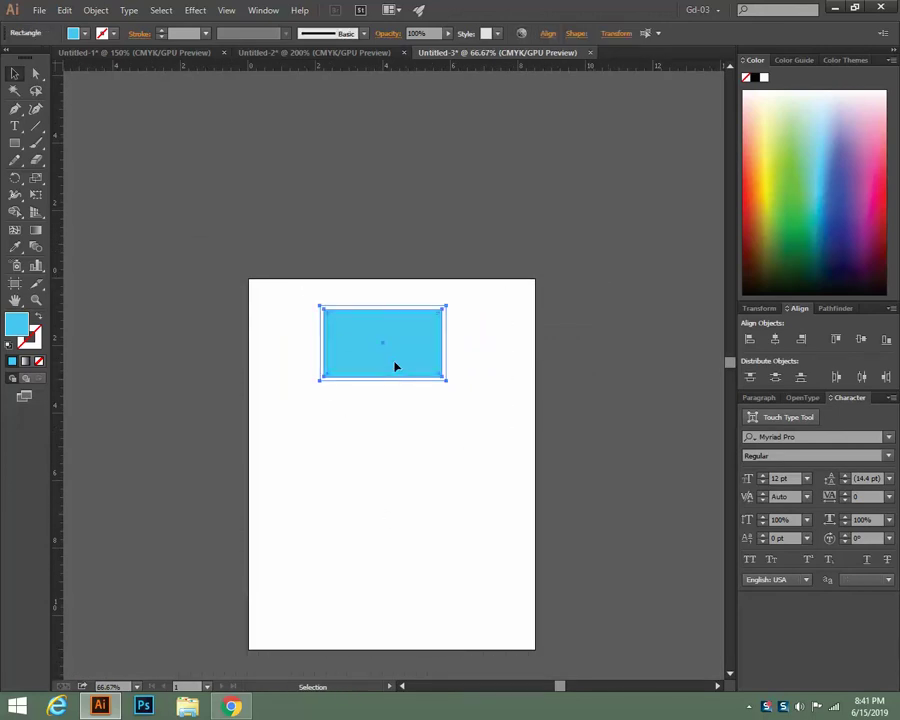
left_click_drag(396, 367, 397, 478)
left_click(398, 580)
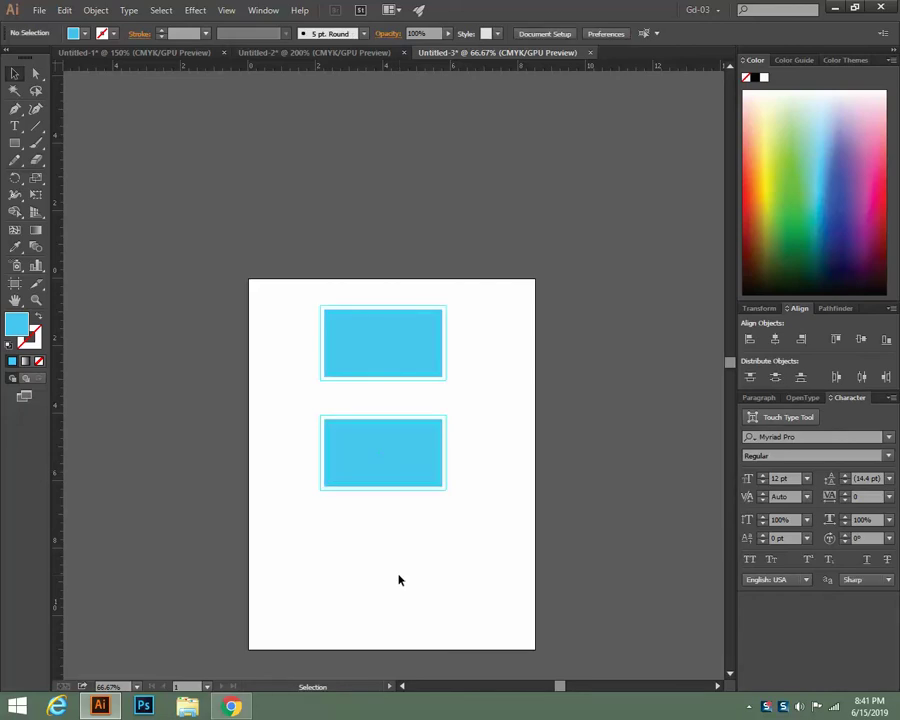
scroll(438, 566, "up", 2)
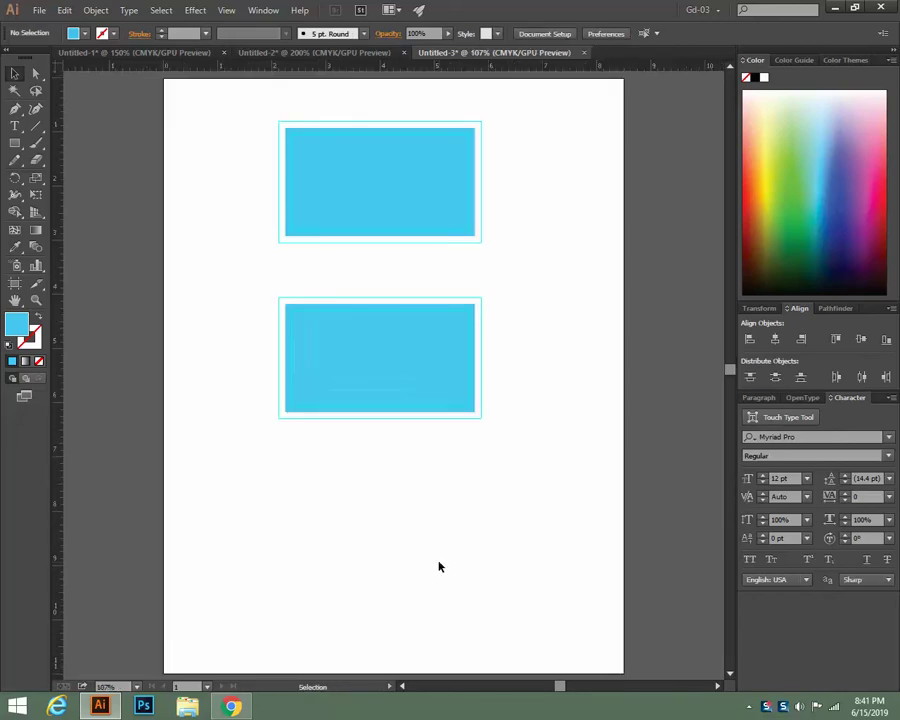
scroll(449, 559, "up", 1)
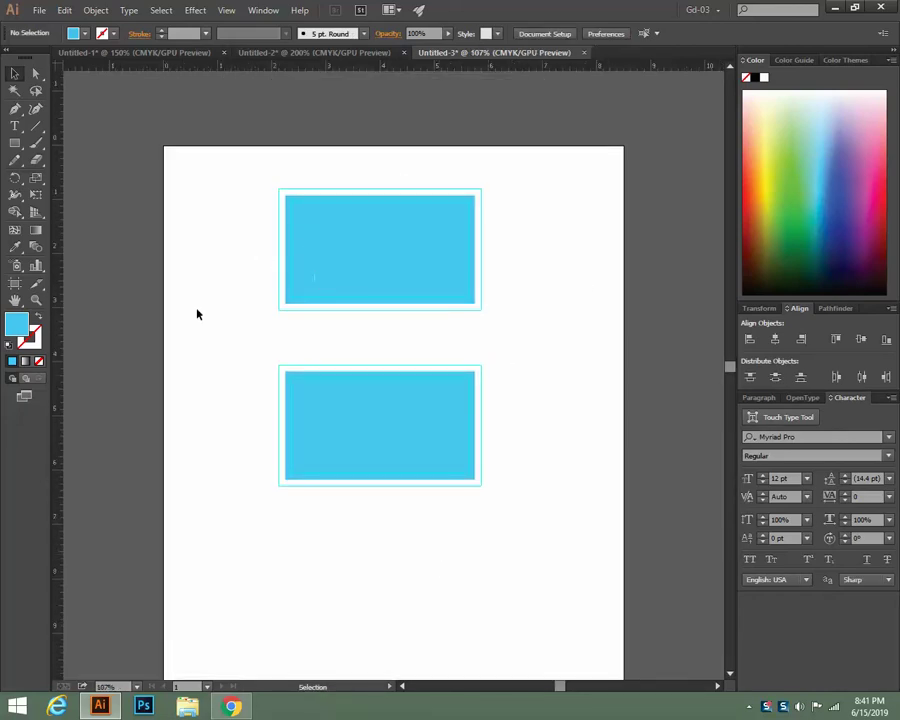
scroll(573, 394, "down", 1)
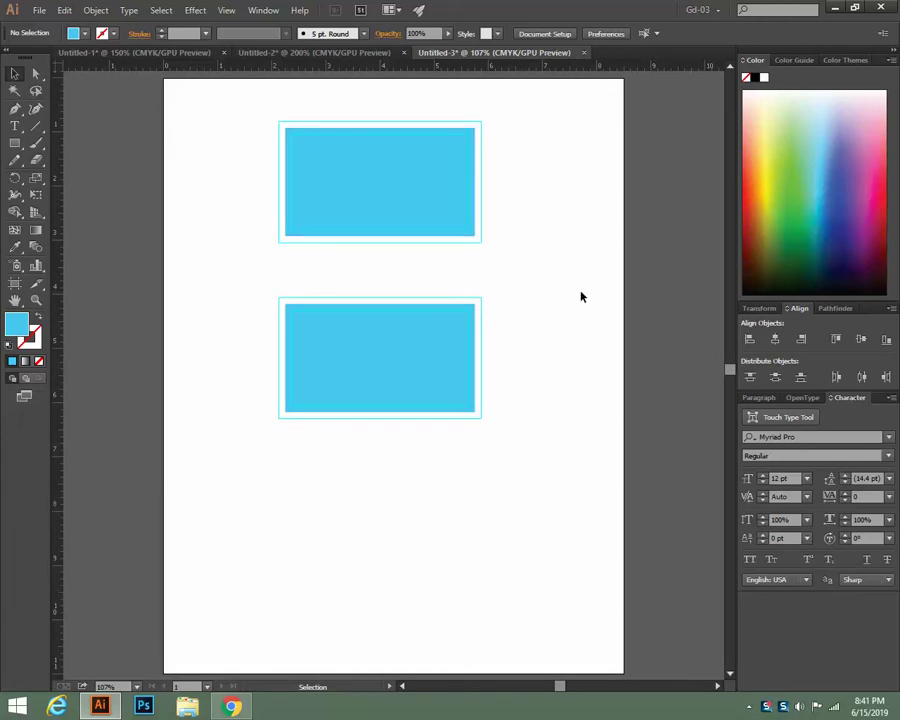
scroll(580, 295, "up", 1)
scroll(580, 295, "down", 1)
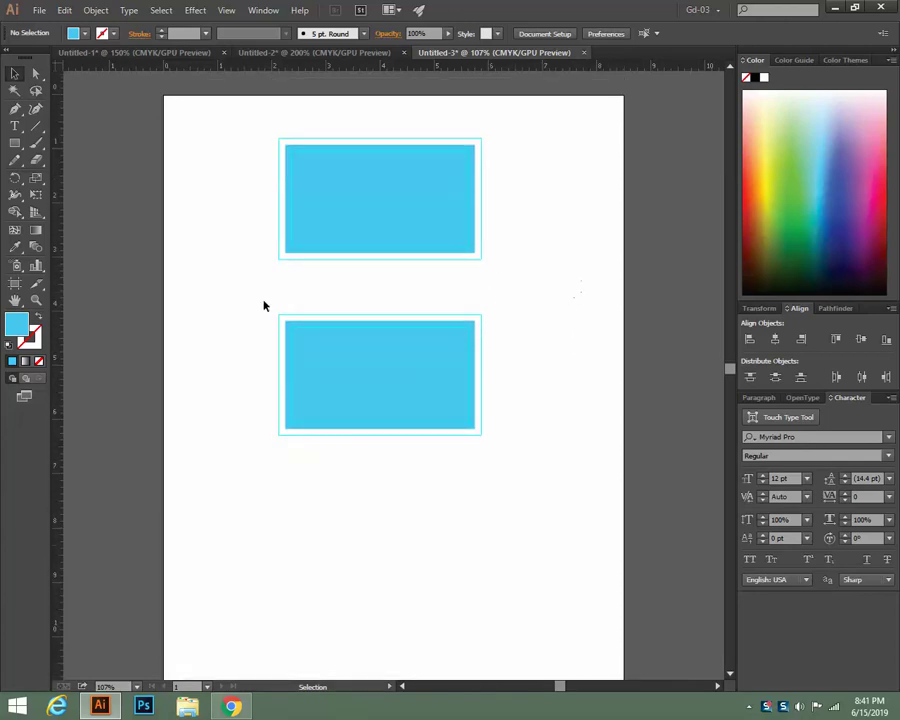
left_click(15, 285)
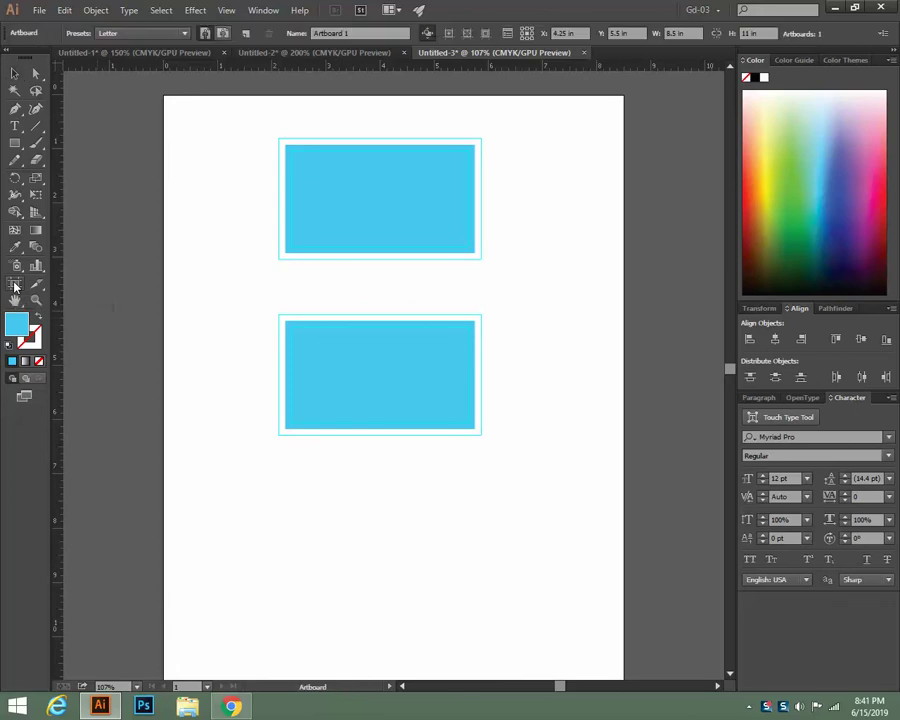
Pull the artboard's bottom, left and right edges in to about 5.02 × 7.16 in, then fit it in the window
scroll(360, 629, "down", 1)
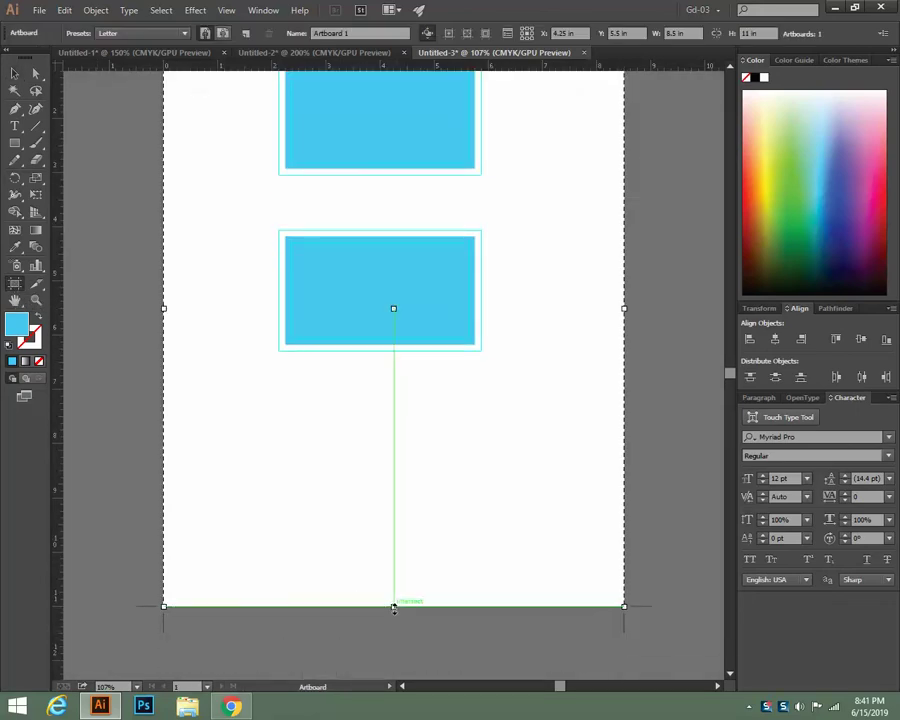
left_click_drag(393, 606, 393, 398)
scroll(356, 498, "up", 2)
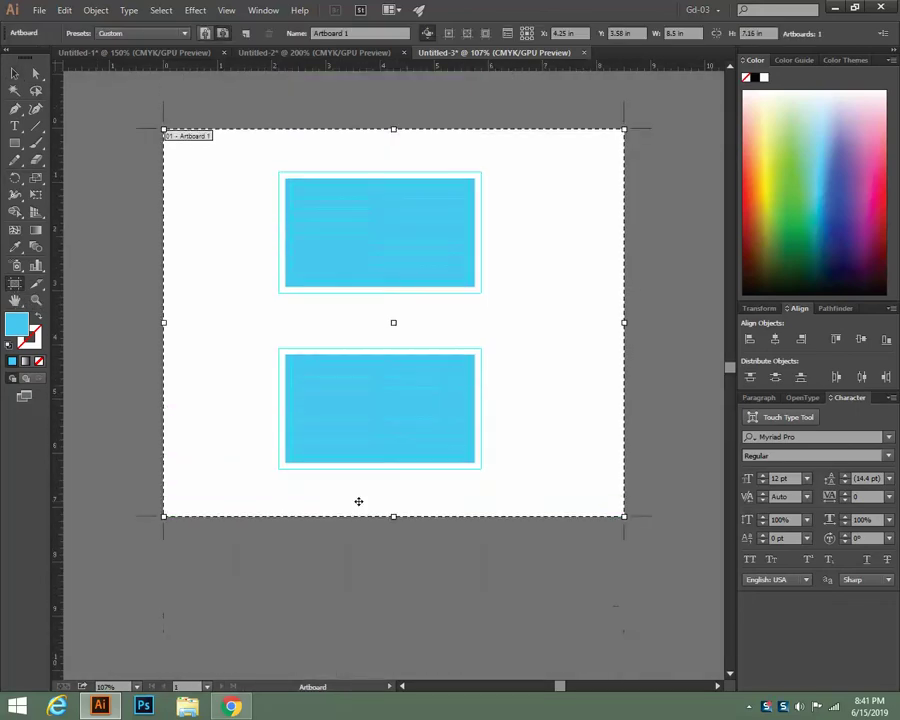
left_click_drag(165, 323, 242, 322)
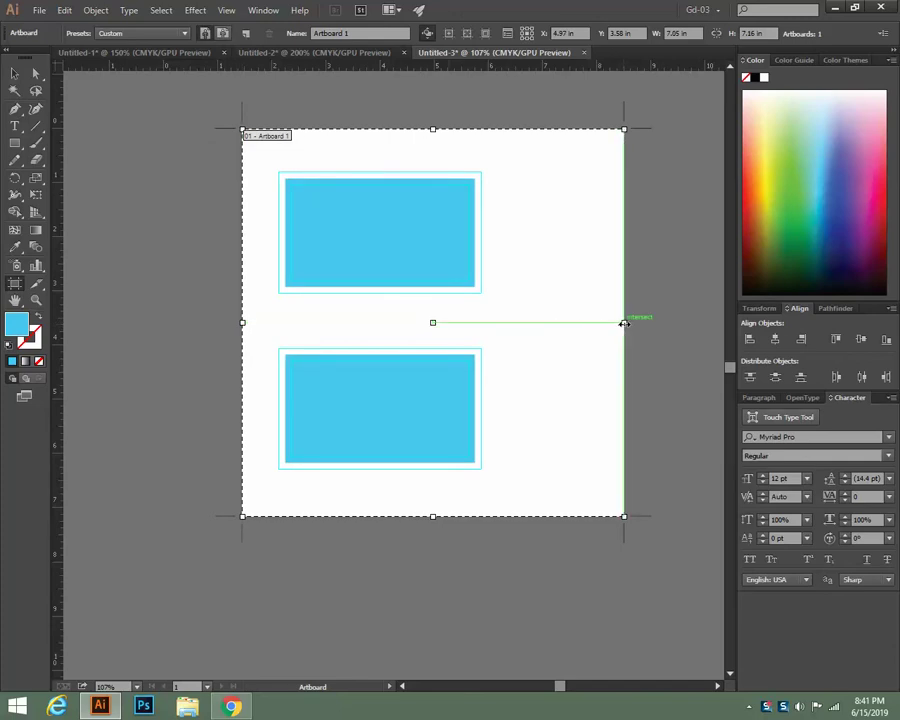
left_click_drag(624, 323, 512, 322)
left_click(14, 73)
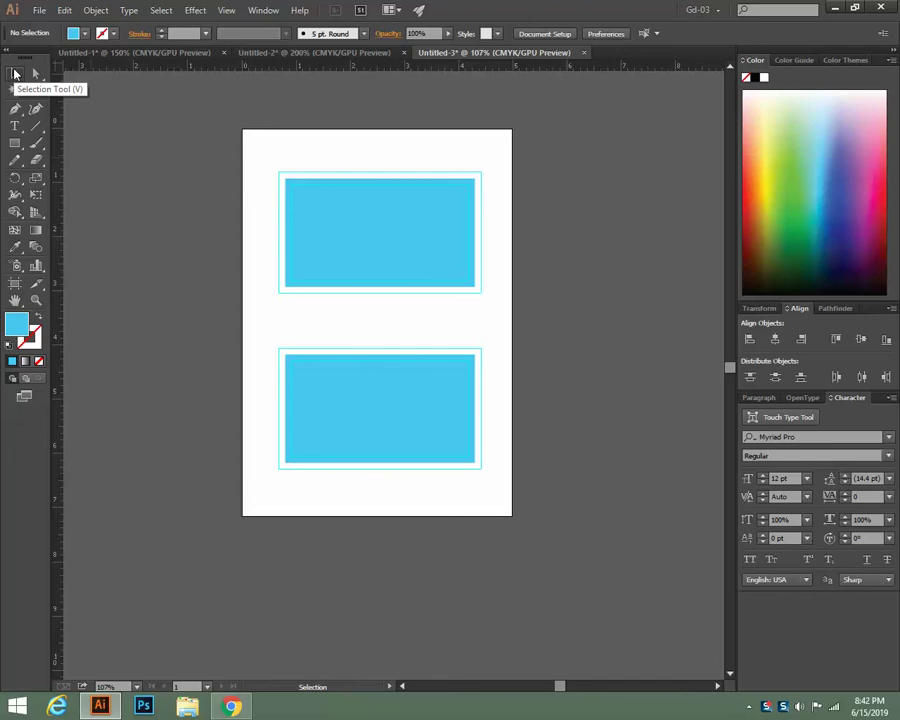
key("ctrl+0")
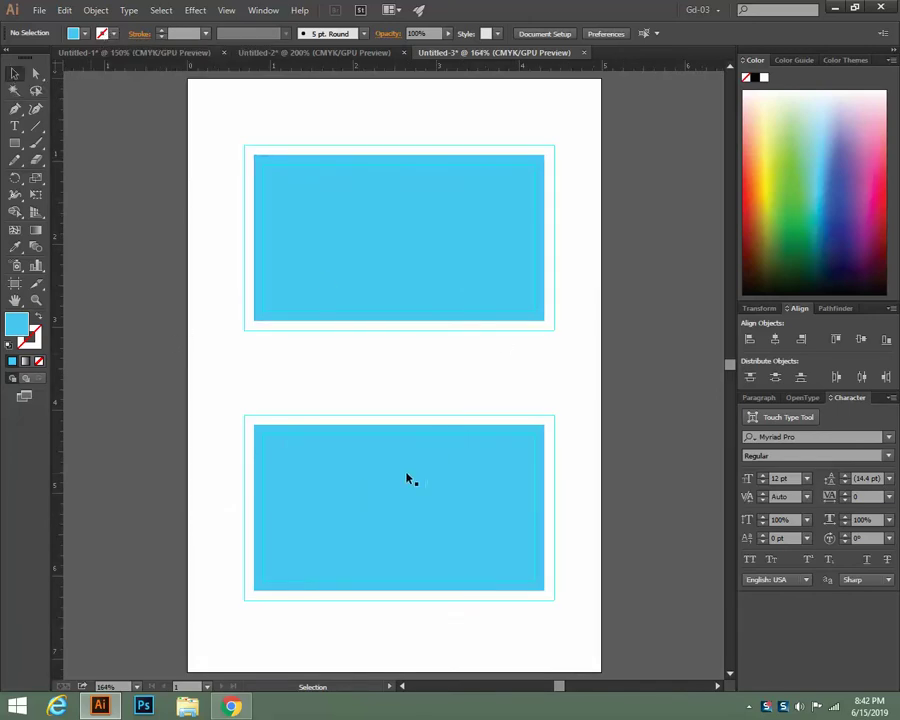
Save the artboard for web as a 1000 × 1435 px JPEG
left_click(39, 10)
left_click(77, 188)
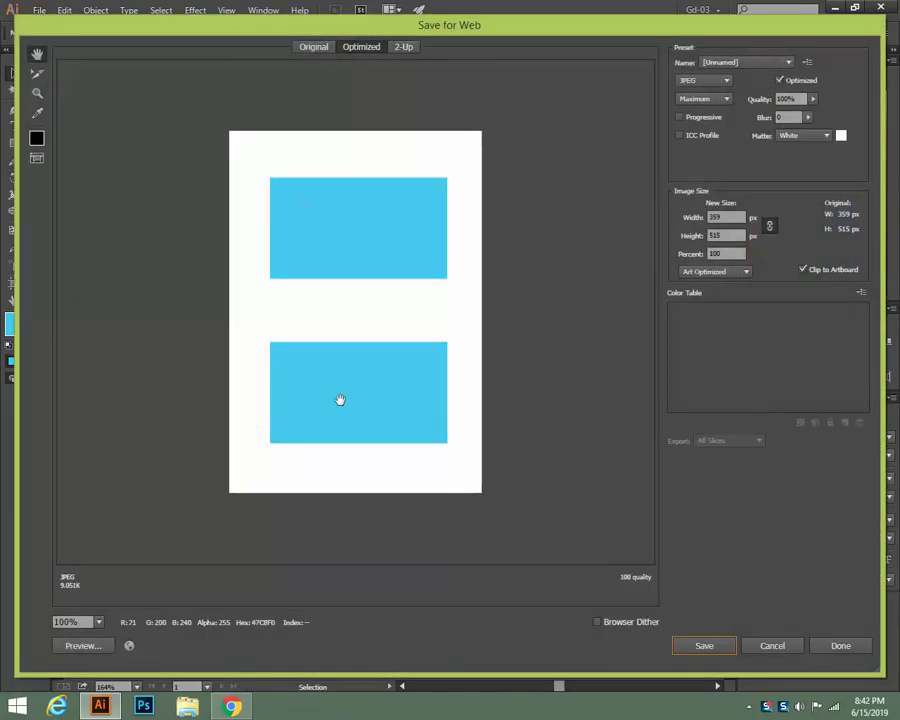
double_click(733, 216)
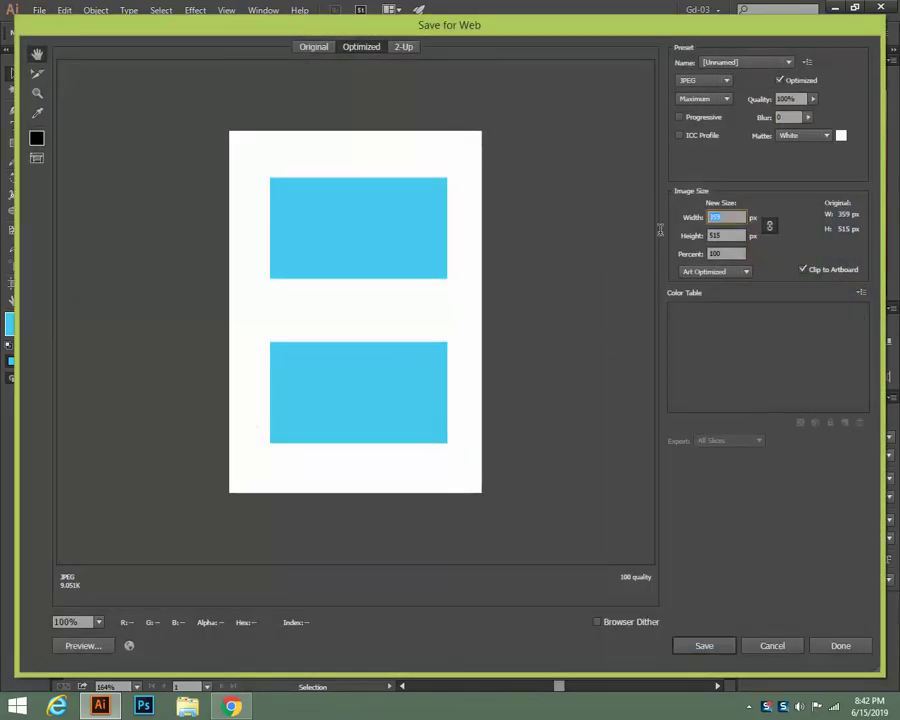
type("1000")
left_click(708, 645)
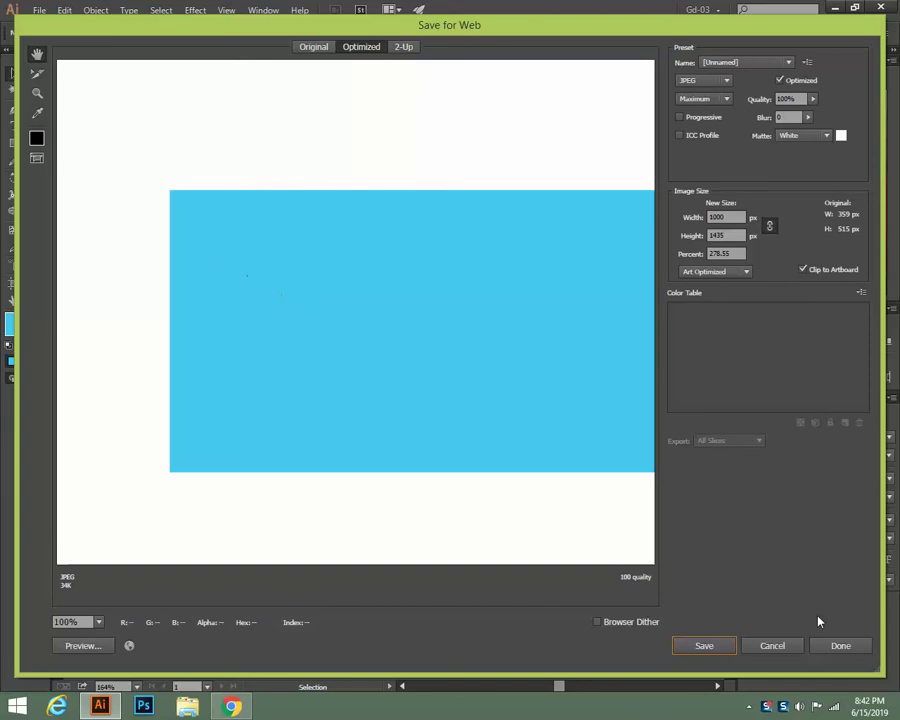
left_click(772, 646)
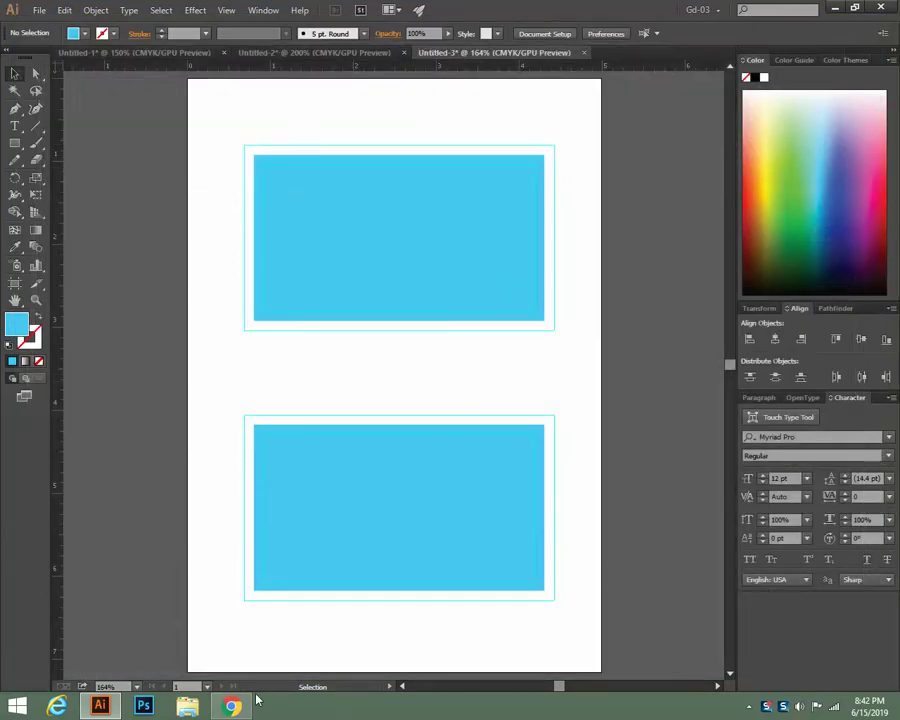
Create a new document with two 3.5 × 2 in artboards, then switch back to the Untitled-3 tab
left_click(367, 289)
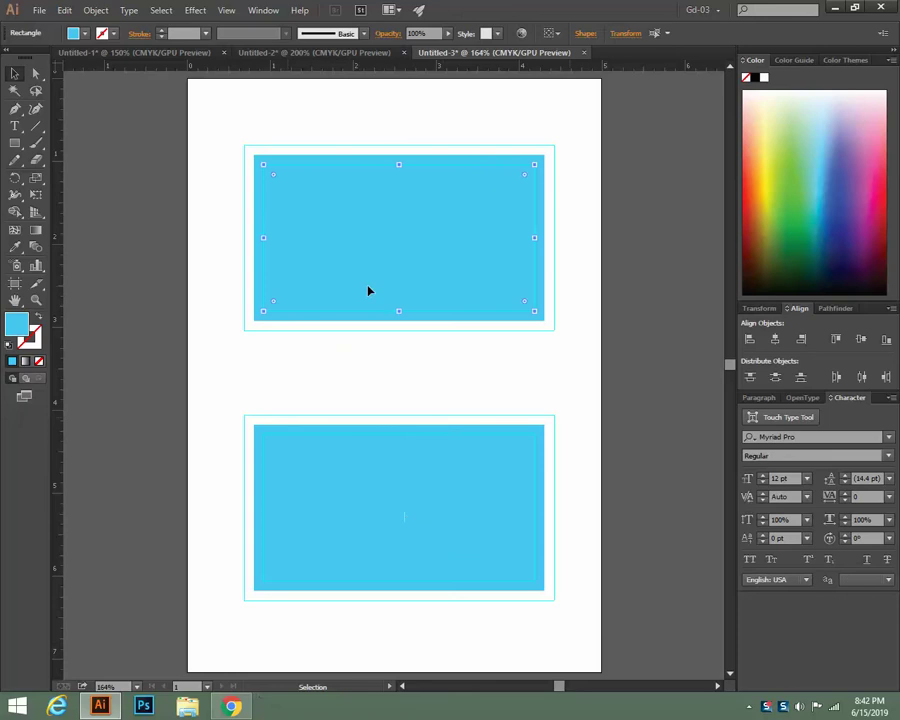
left_click(642, 445)
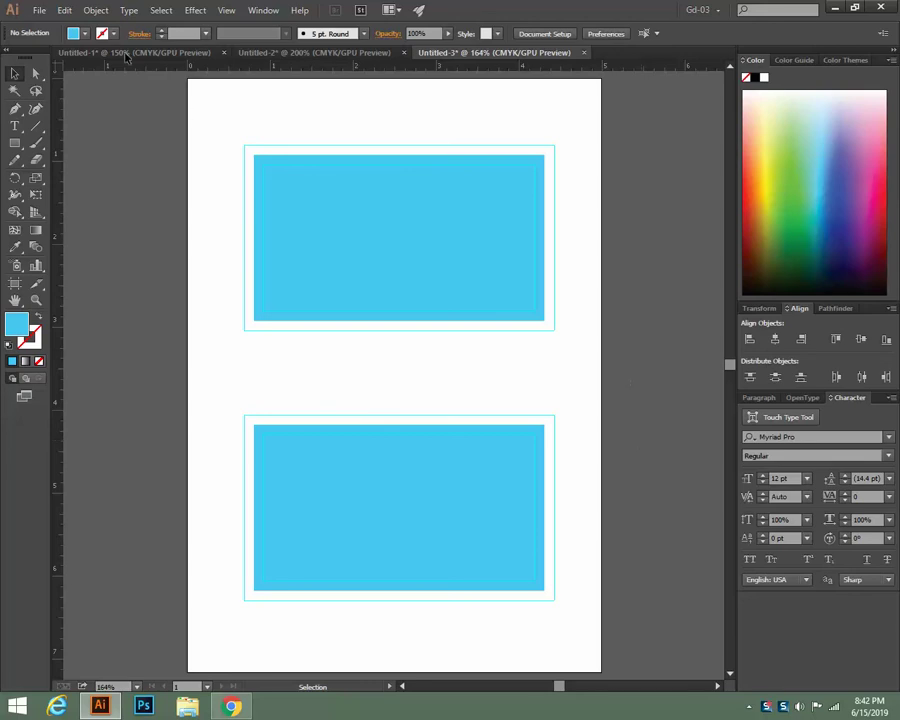
left_click(38, 10)
left_click(57, 26)
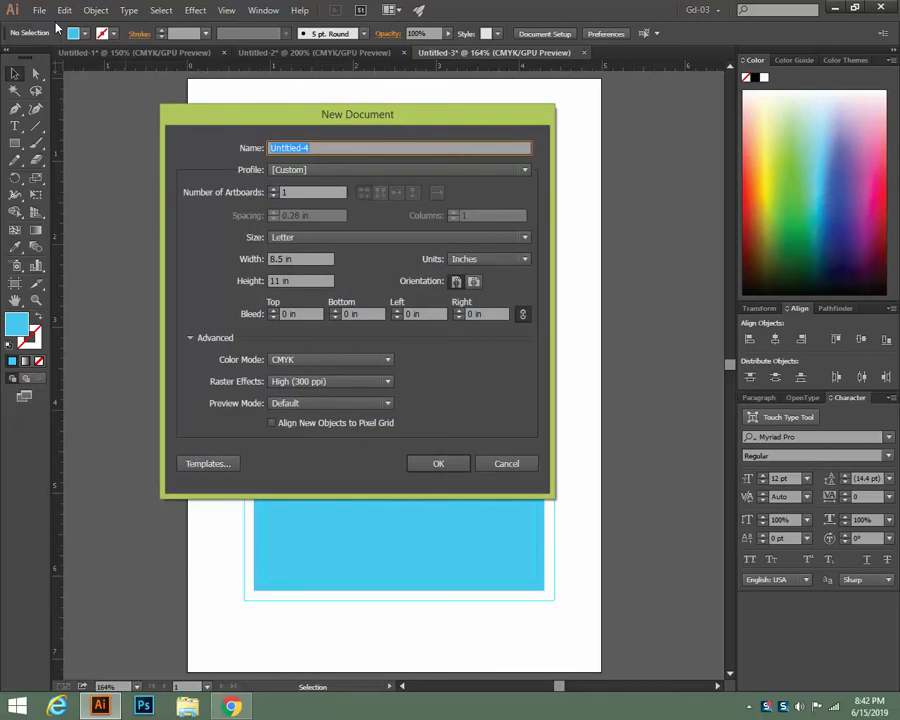
double_click(278, 259)
type("3.5")
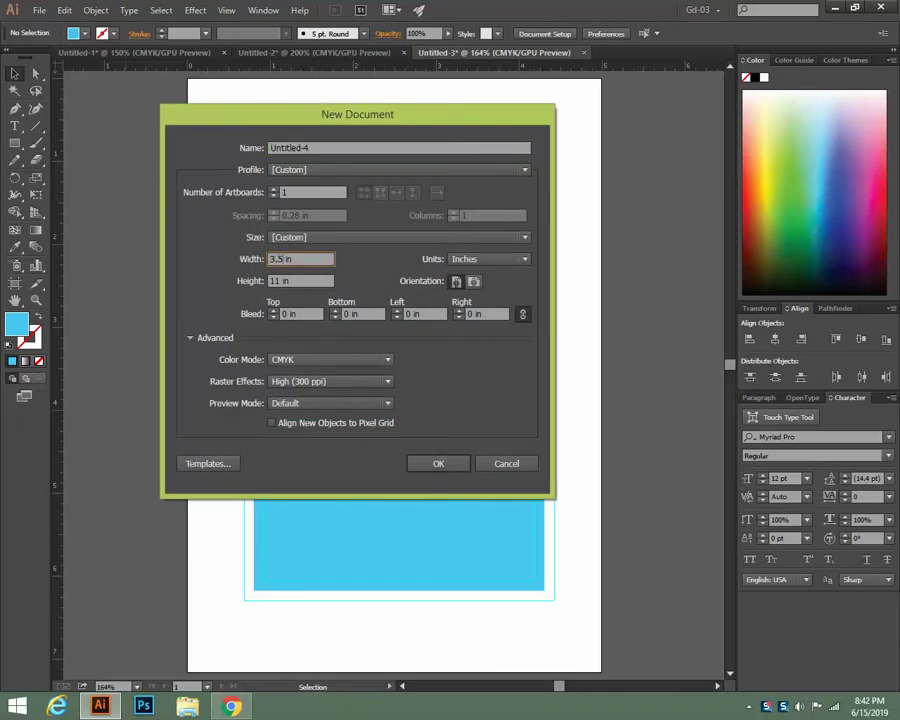
double_click(276, 280)
type("2in")
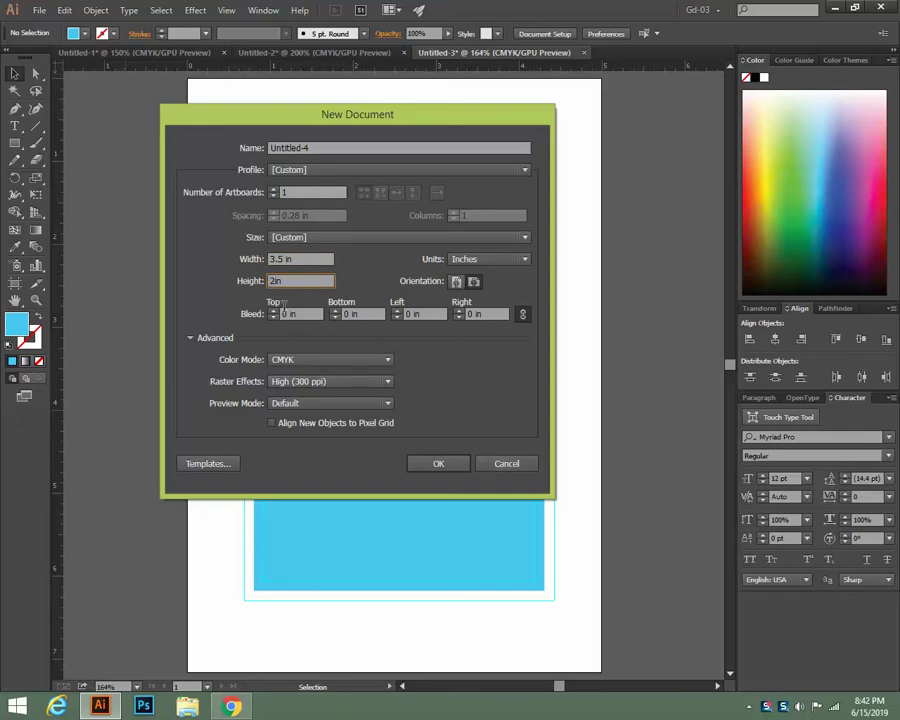
left_click(272, 190)
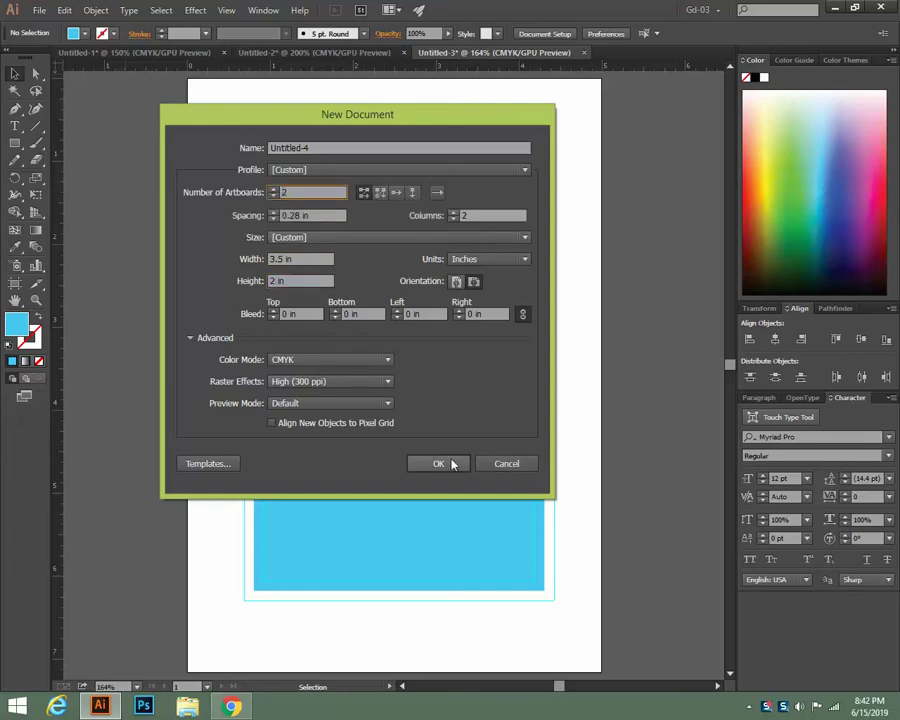
left_click(440, 465)
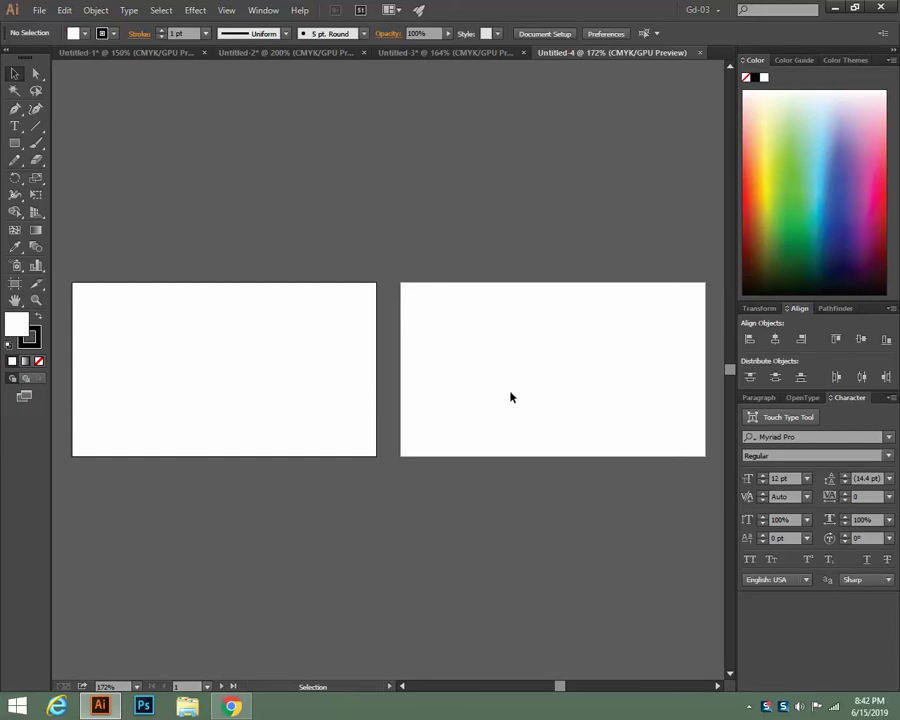
left_click(436, 53)
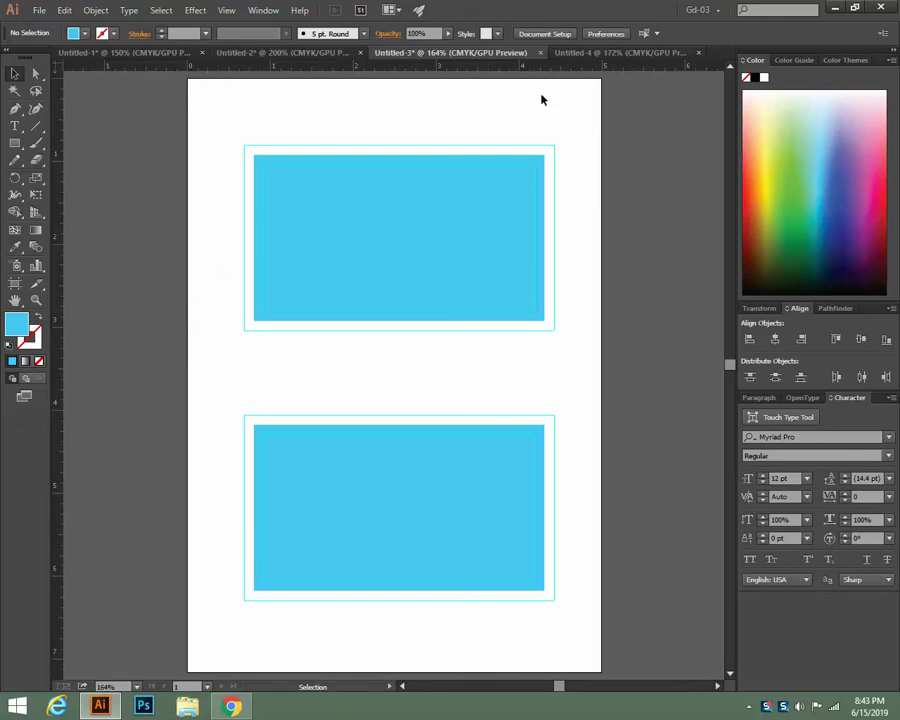
Close the blank two-artboard document and nudge the upper card and its frame down
left_click(585, 52)
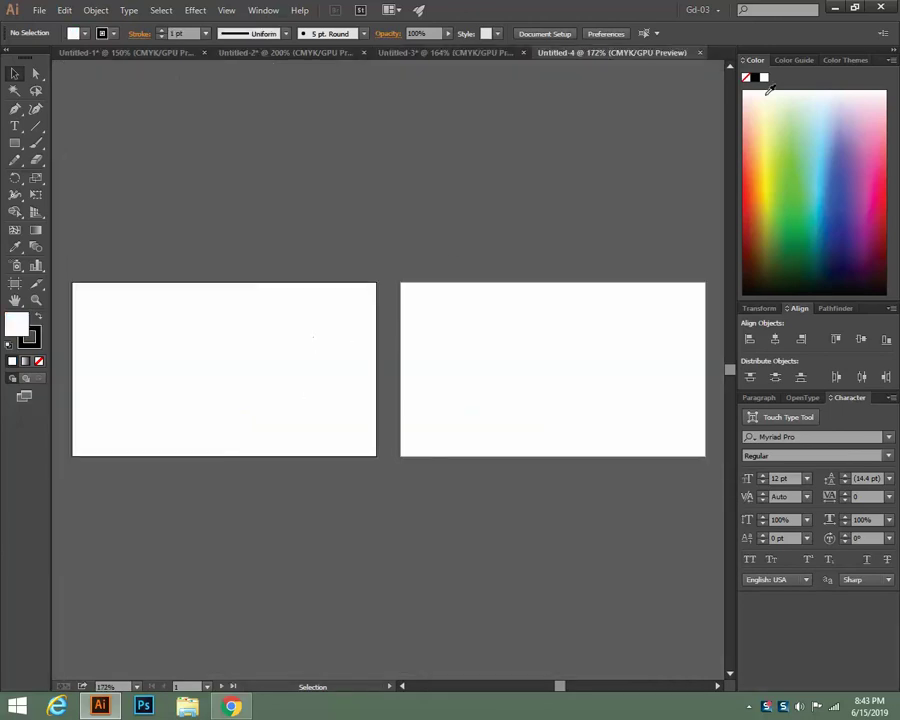
left_click(699, 52)
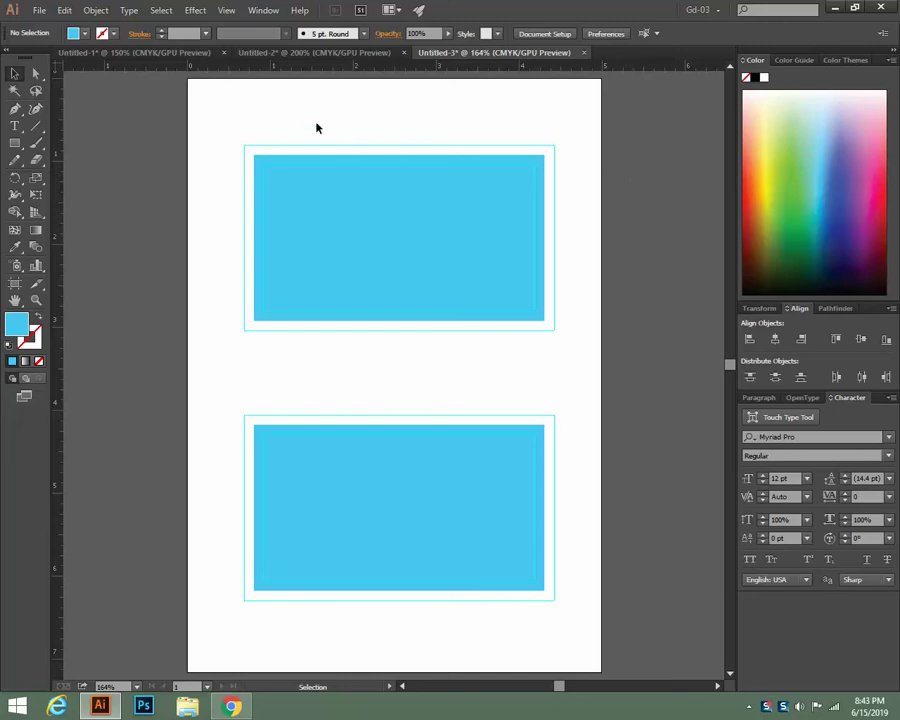
left_click_drag(316, 127, 449, 362)
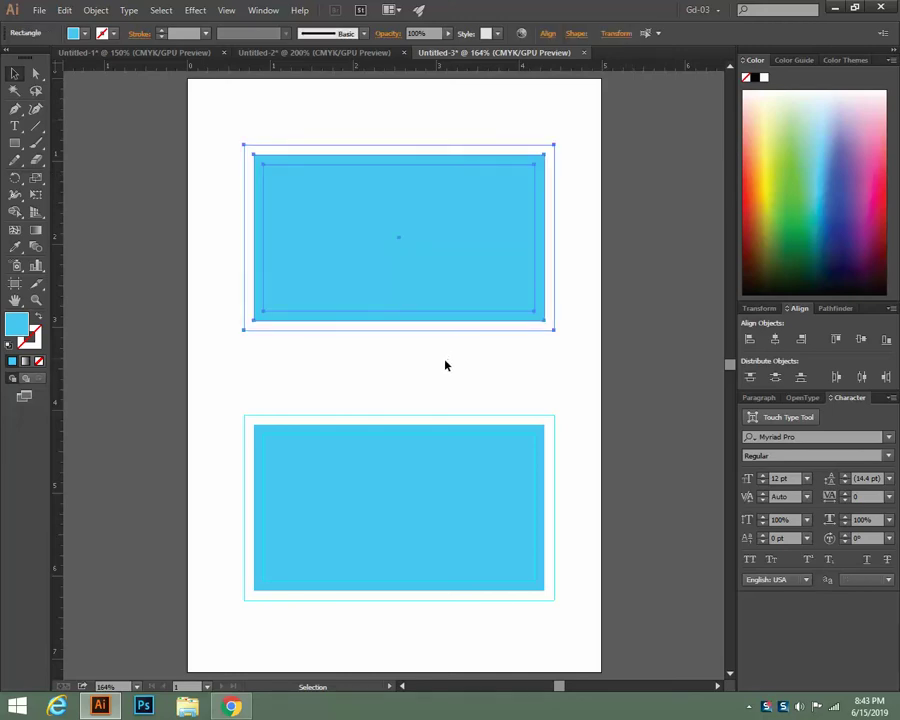
key("Down")
key("Down")
key("Down")
key("Down")
key("Down")
key("Down")
key("Down")
key("Down")
key("Down")
key("Down")
key("Down")
key("Down")
key("Down")
key("Down")
key("Down")
key("Down")
key("Down")
key("Down")
key("Down")
key("Down")
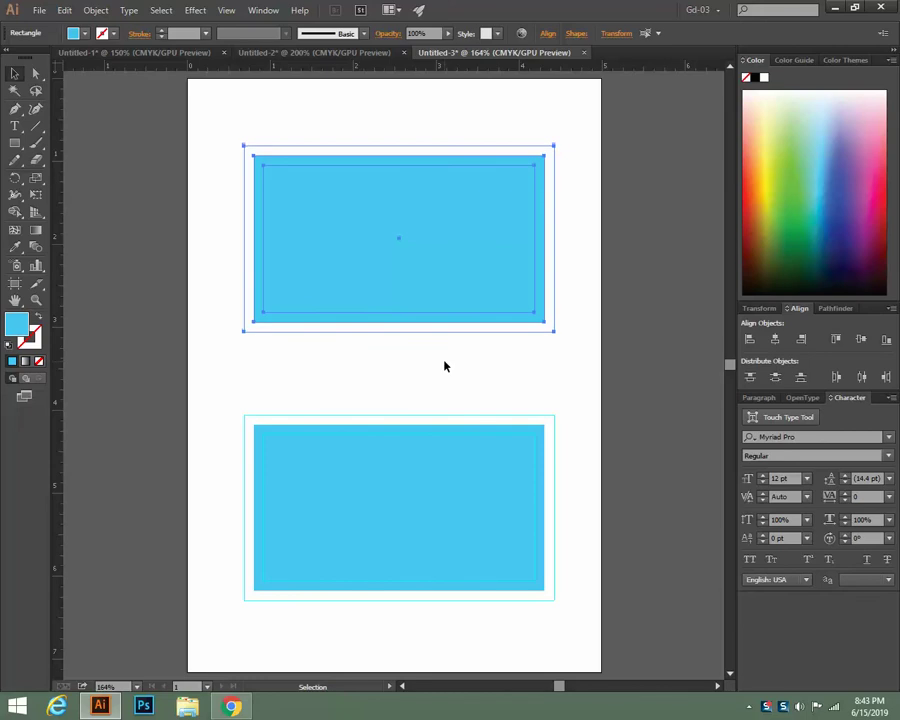
key("Down")
key("Down")
key("Down")
key("Down")
key("Down")
key("Down")
key("Down")
key("Down")
key("Down")
key("Down")
key("Down")
key("Down")
key("Down")
key("Down")
key("Down")
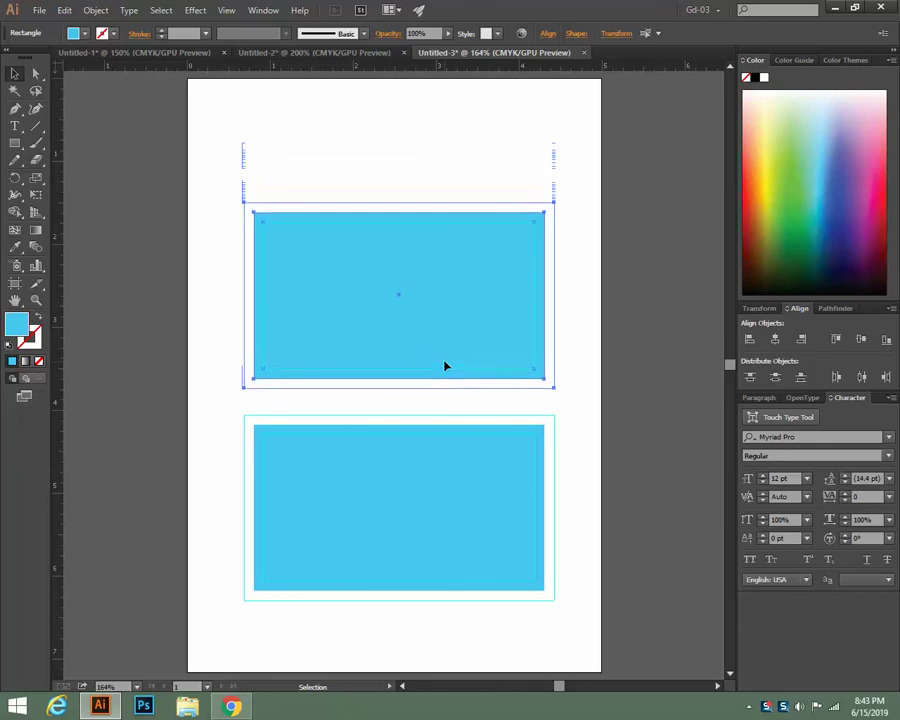
left_click(628, 301)
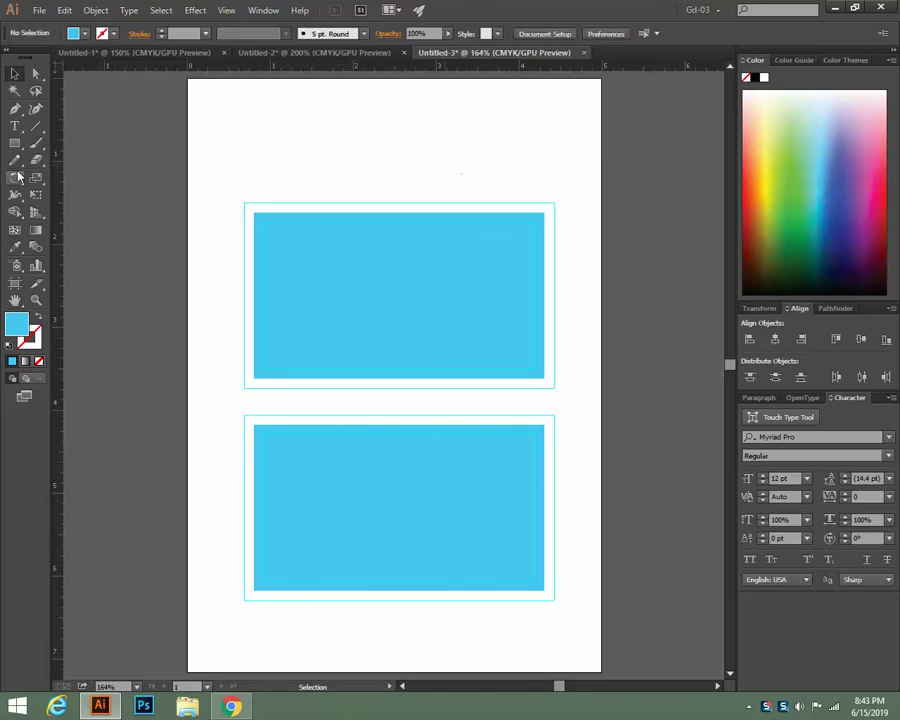
Pull the artboard's top and bottom edges in to fit closely around both cards
left_click(15, 283)
left_click_drag(395, 80, 398, 166)
scroll(576, 350, "down", 3)
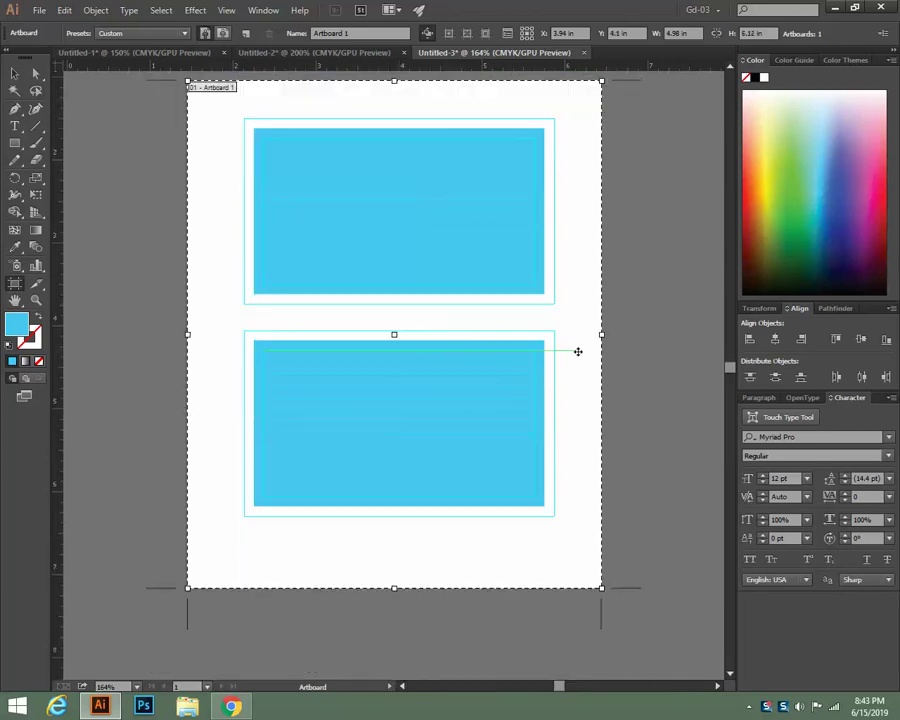
left_click_drag(393, 580, 392, 550)
key("Escape")
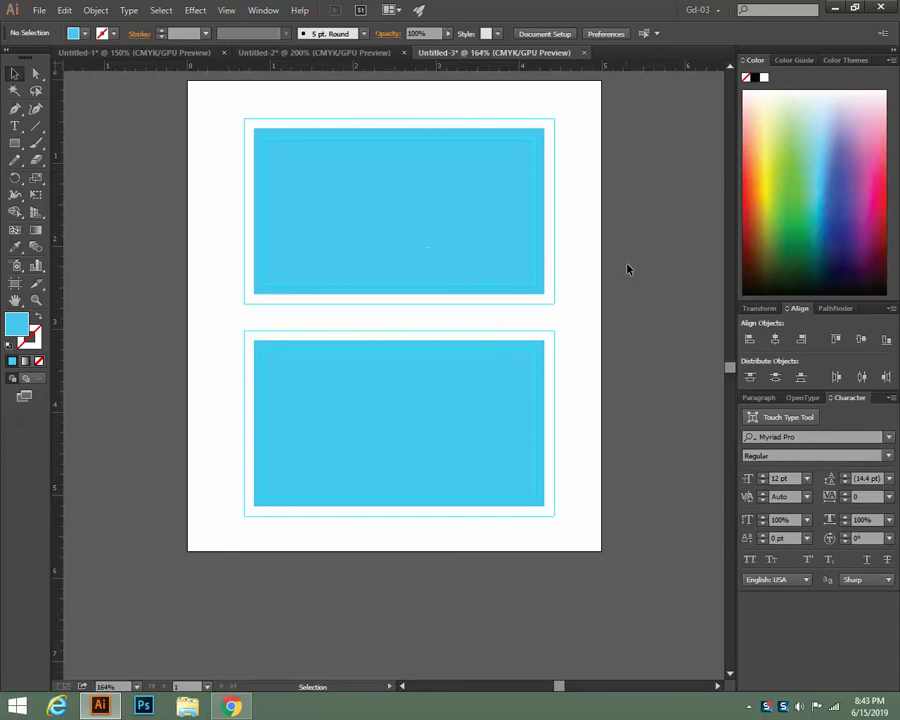
Lock the guides in place, then check the top and bottom cards' selection
right_click(581, 175)
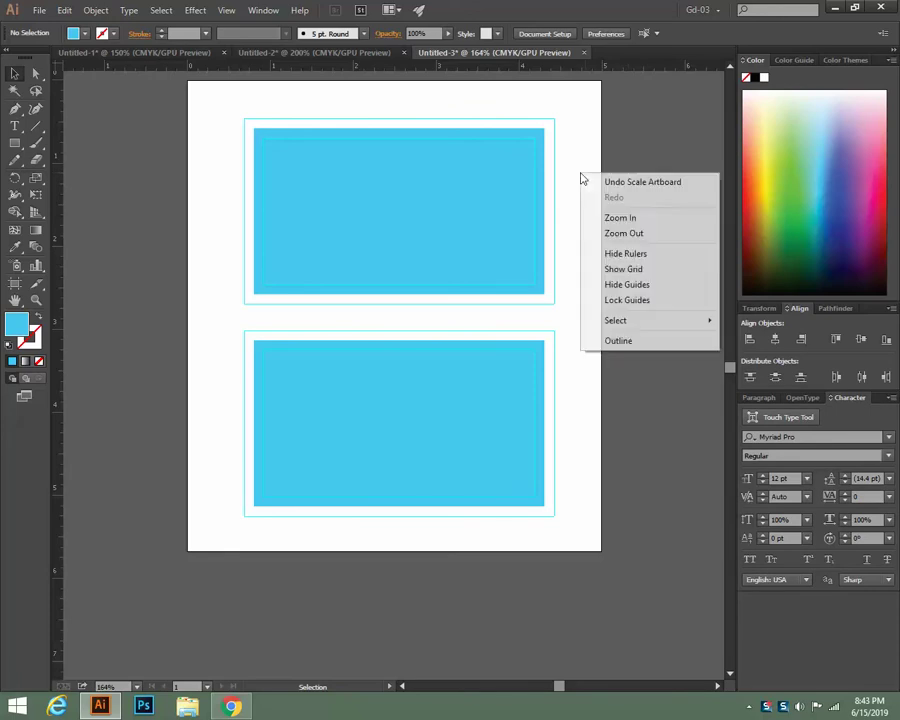
left_click(627, 300)
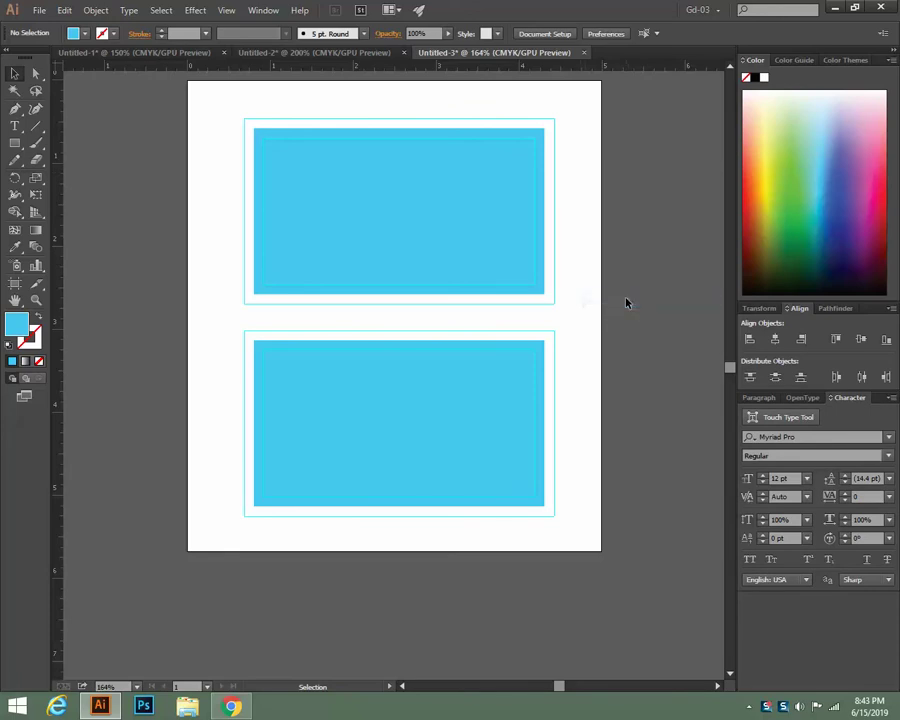
left_click(422, 216)
left_click(310, 436)
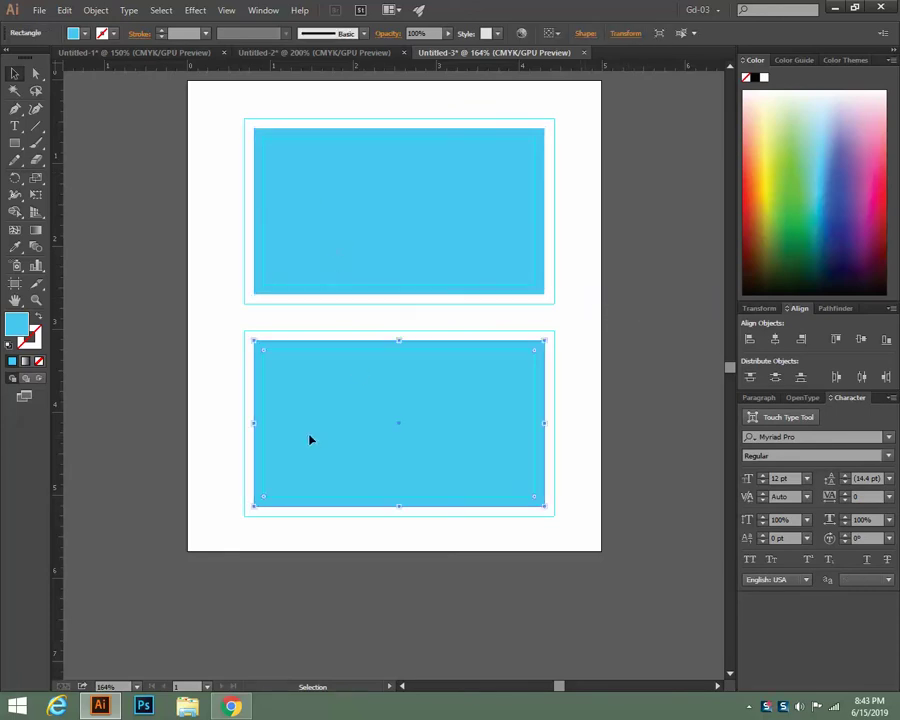
left_click(610, 287)
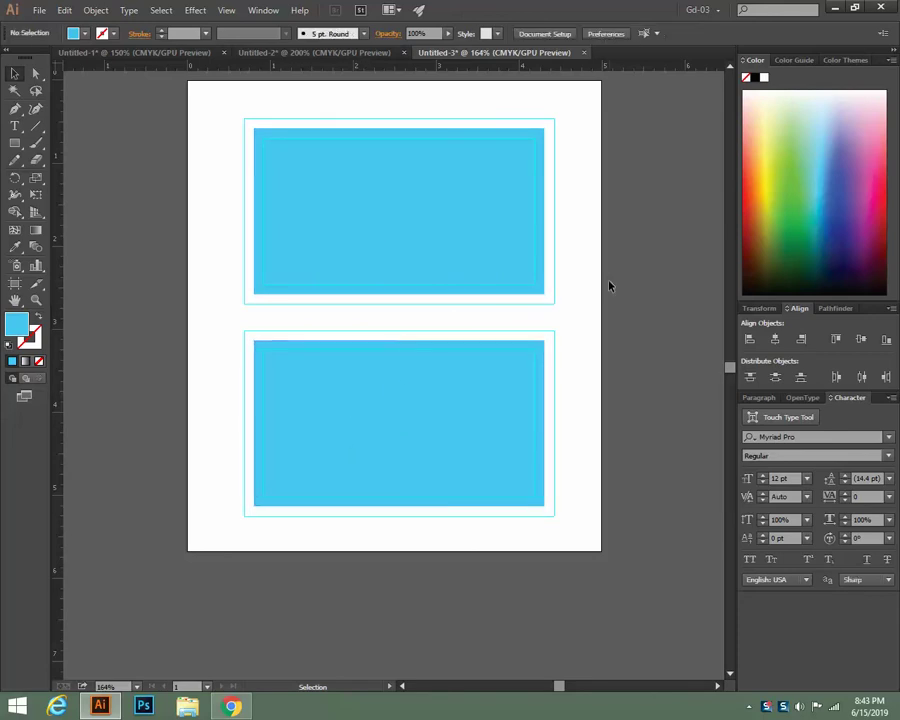
scroll(612, 268, "up", 2)
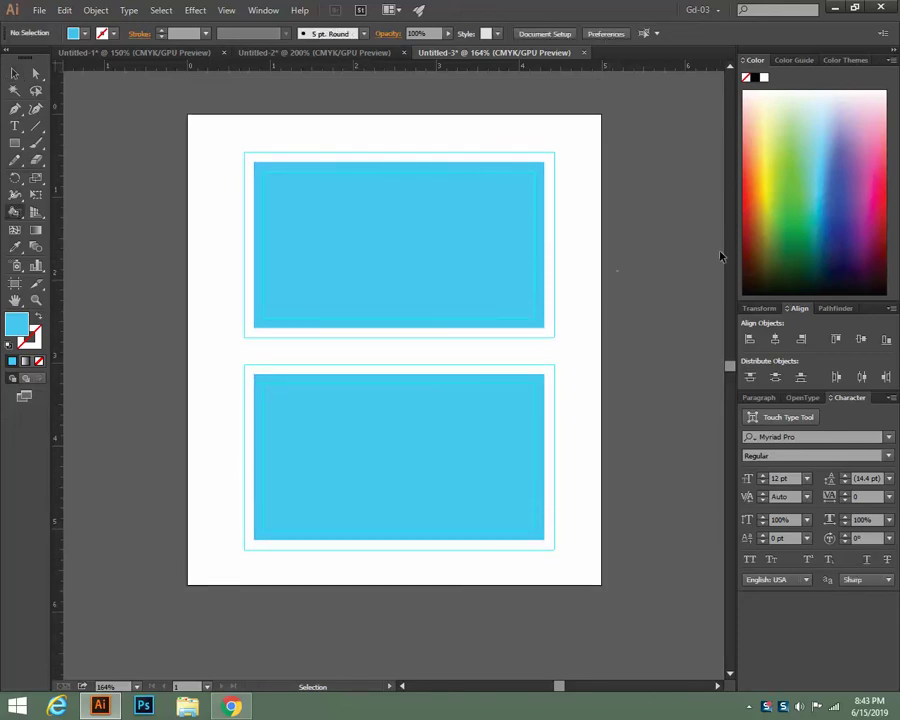
Zoom in to a close view of the top card and select it
key("k")
key("ctrl+plus")
key("ctrl+plus")
left_click_drag(440, 93, 396, 263)
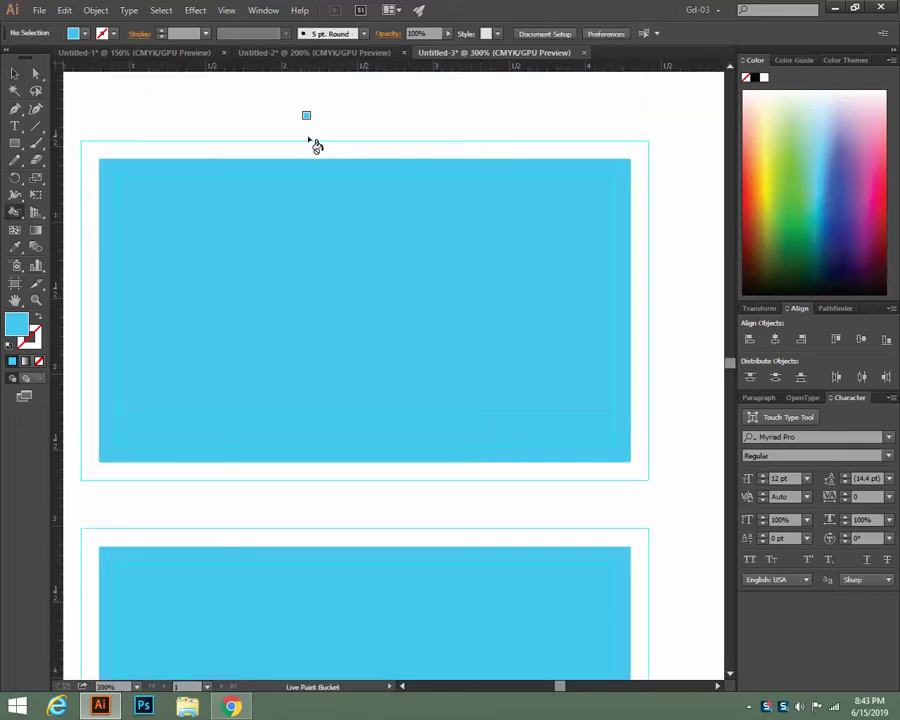
key("v")
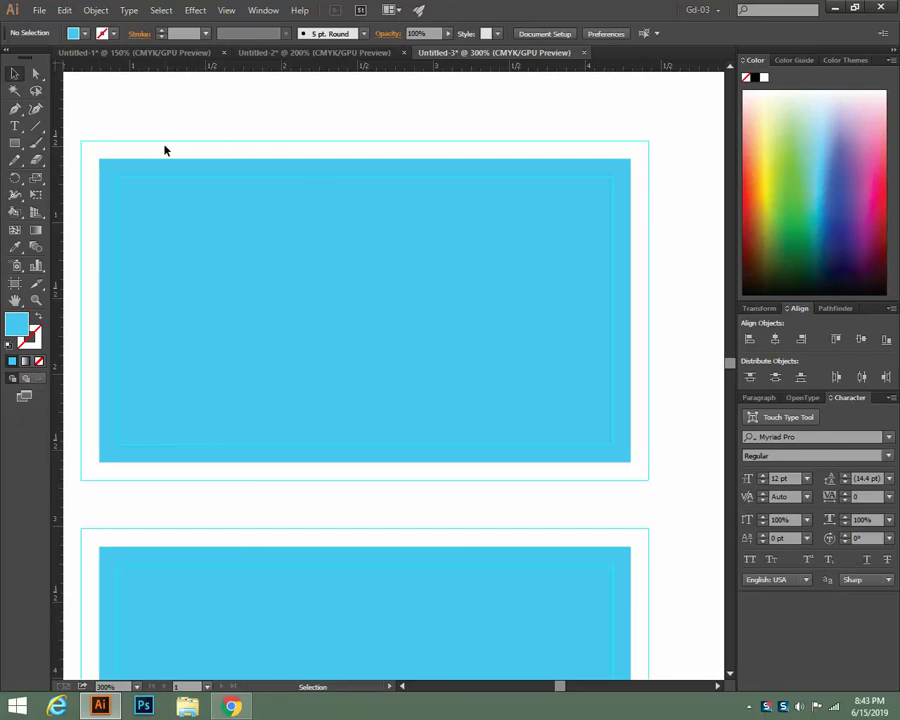
left_click(183, 268)
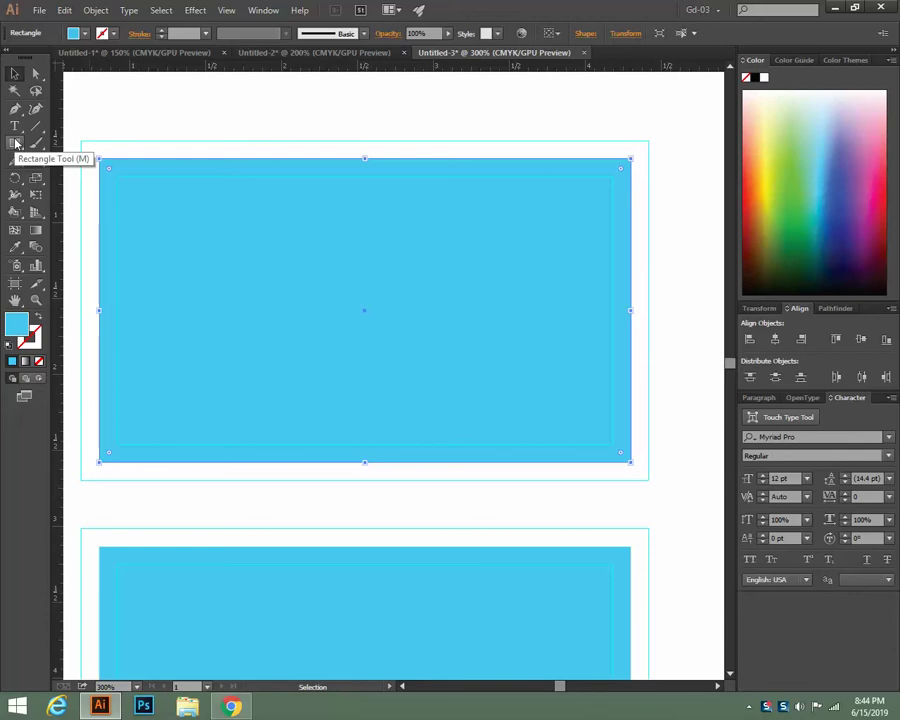
left_click(14, 108)
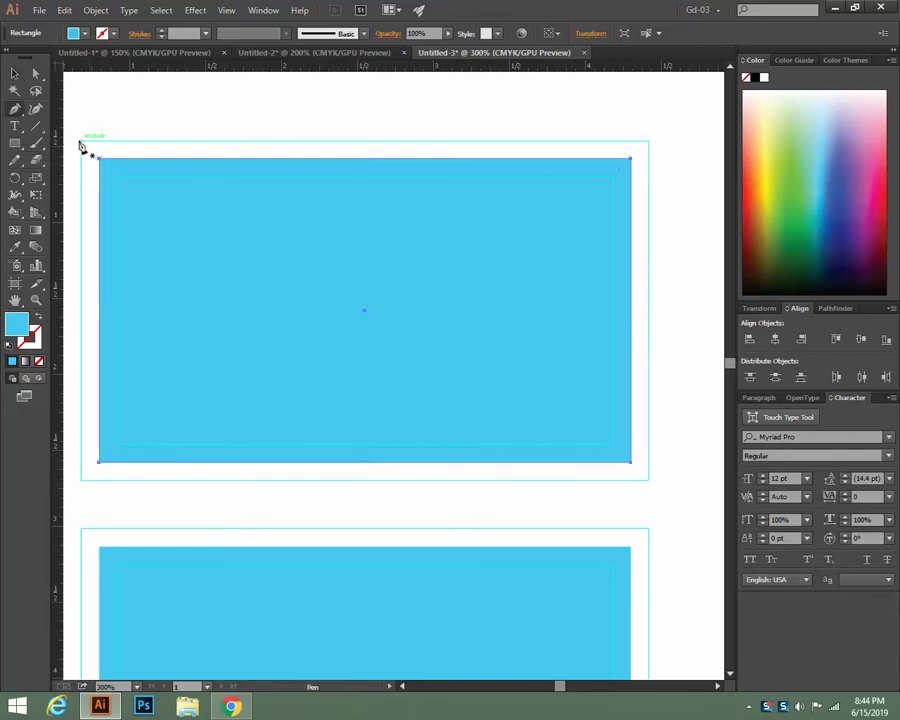
left_click(81, 141)
mouse_move(172, 286)
left_mouse_down()
mouse_move(172, 364)
mouse_move(174, 294)
mouse_move(116, 152)
mouse_move(175, 293)
left_mouse_up()
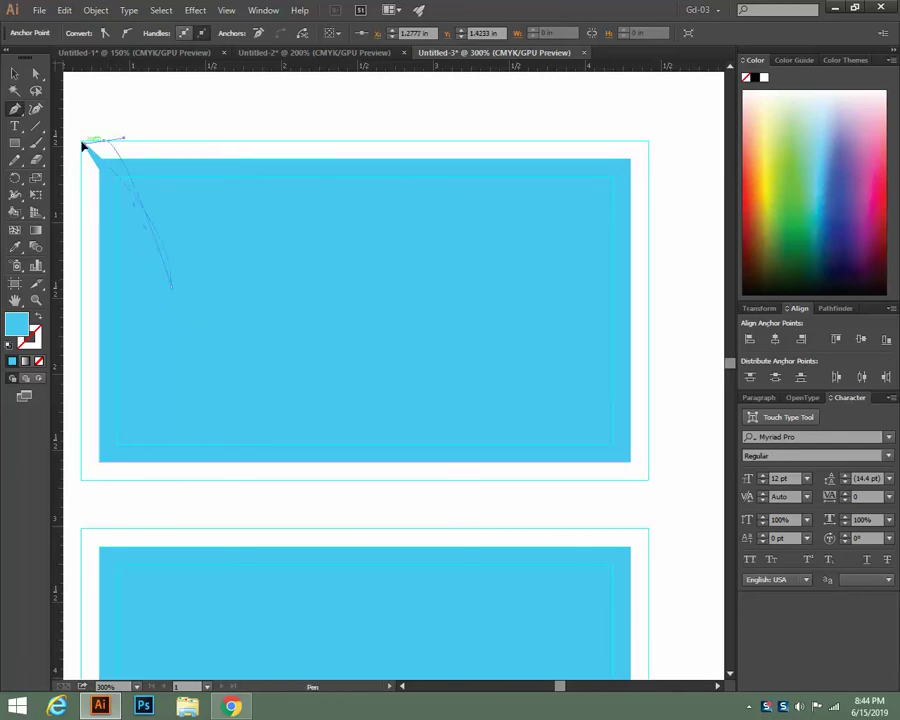
left_click_drag(81, 141, 88, 144)
key("v")
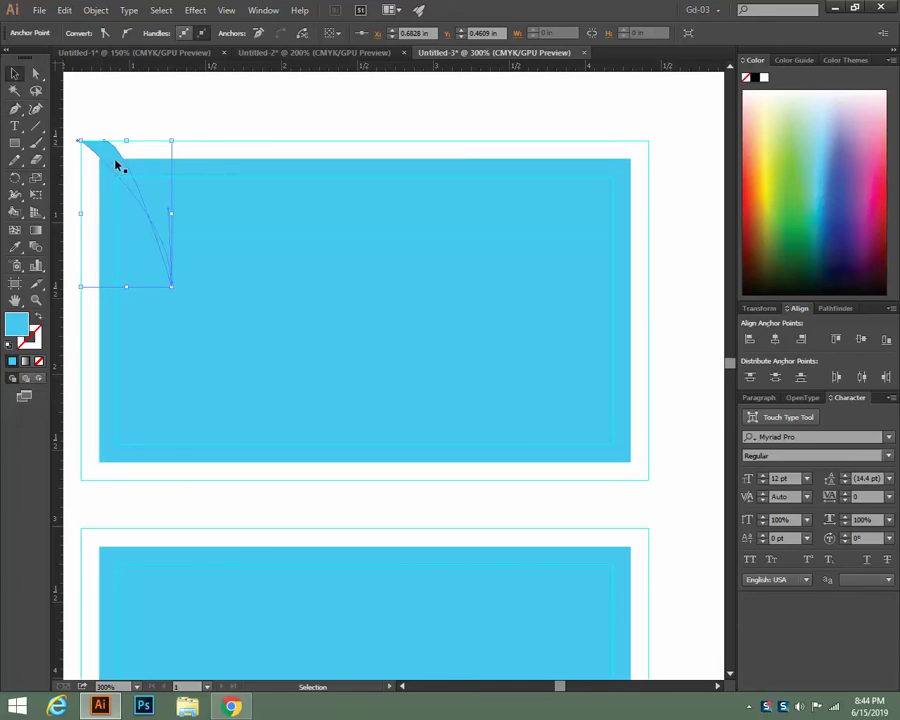
key("Delete")
key("Delete")
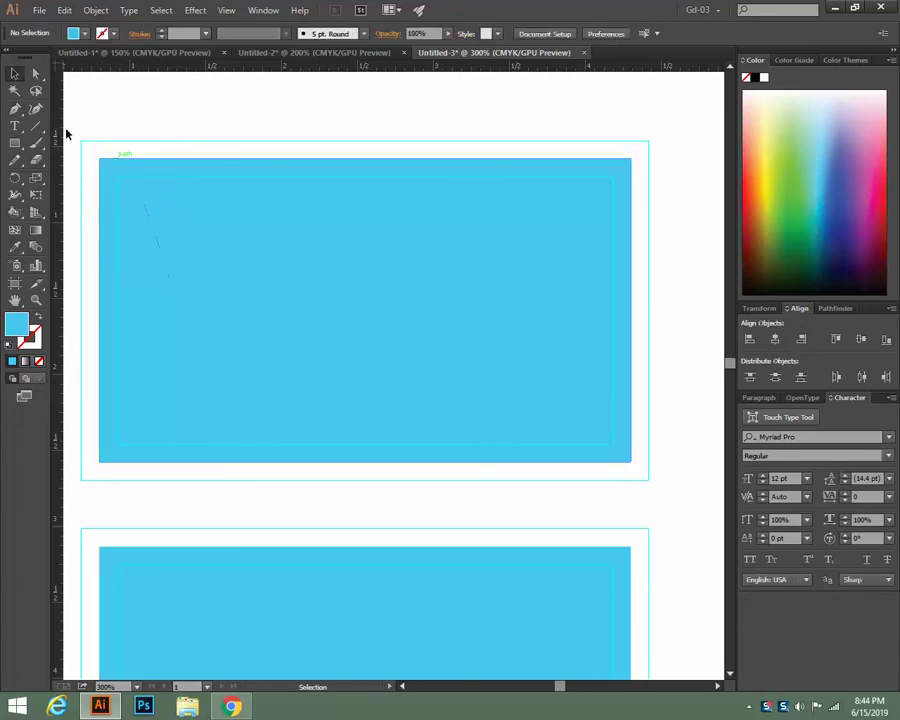
left_click(175, 190)
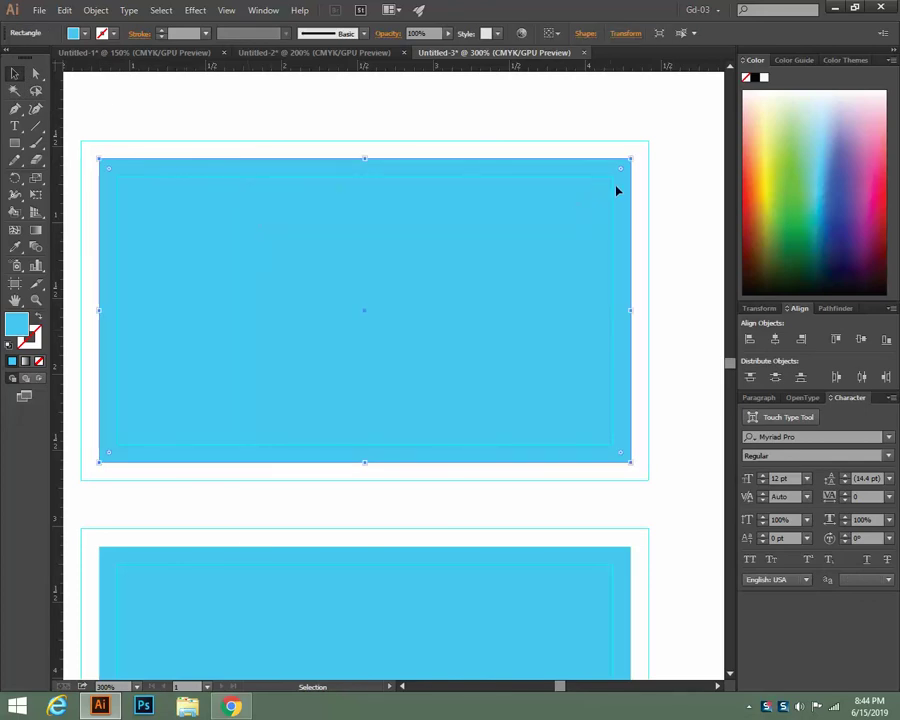
left_click(464, 116)
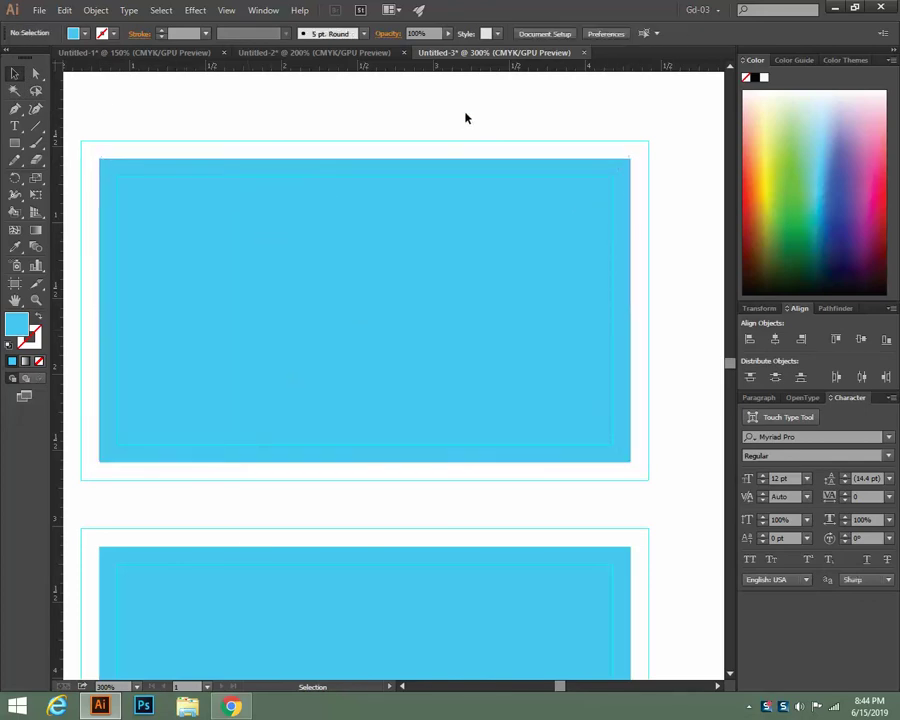
left_click(390, 249)
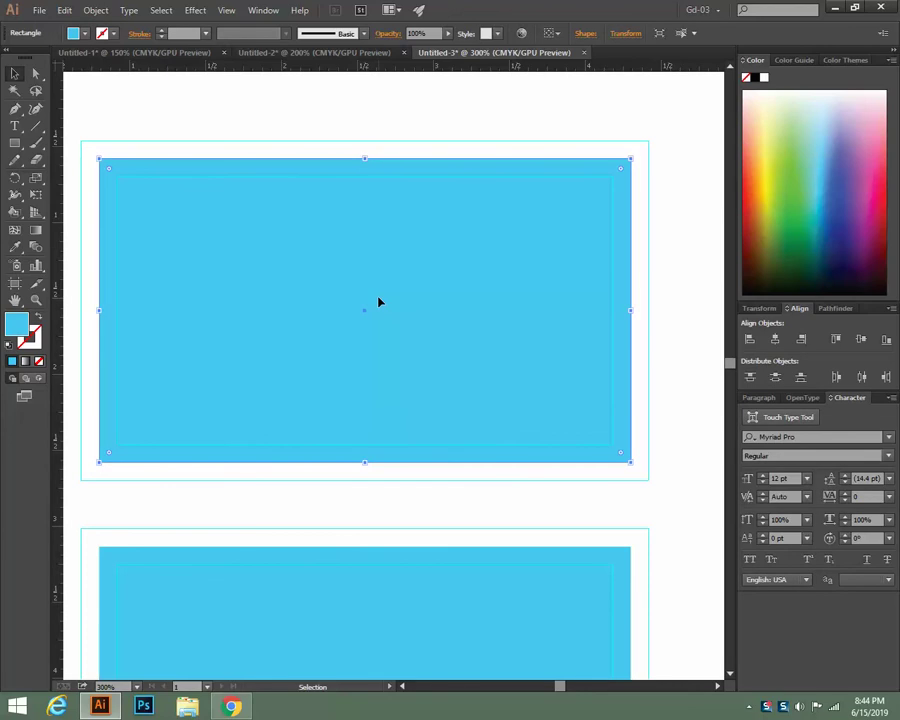
left_click(231, 706)
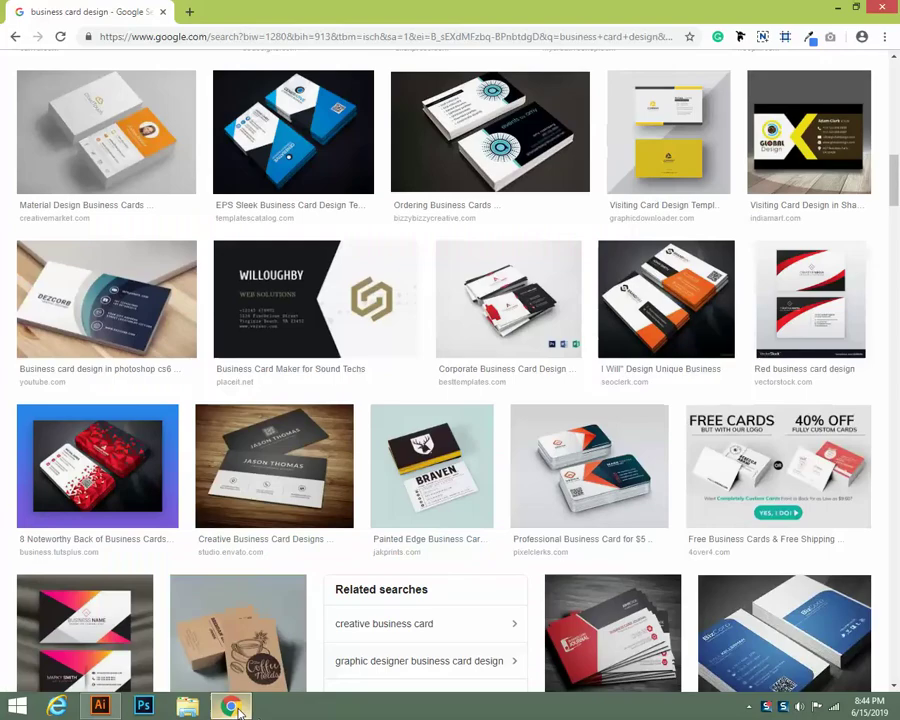
Preview the dark-and-white business card design
scroll(375, 488, "down", 3)
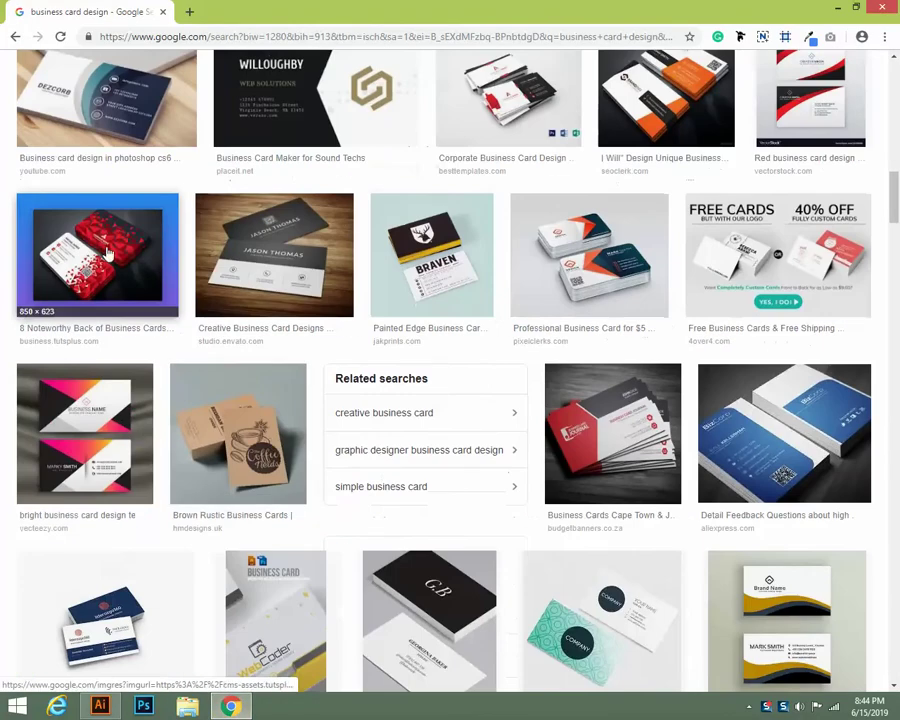
left_click(262, 263)
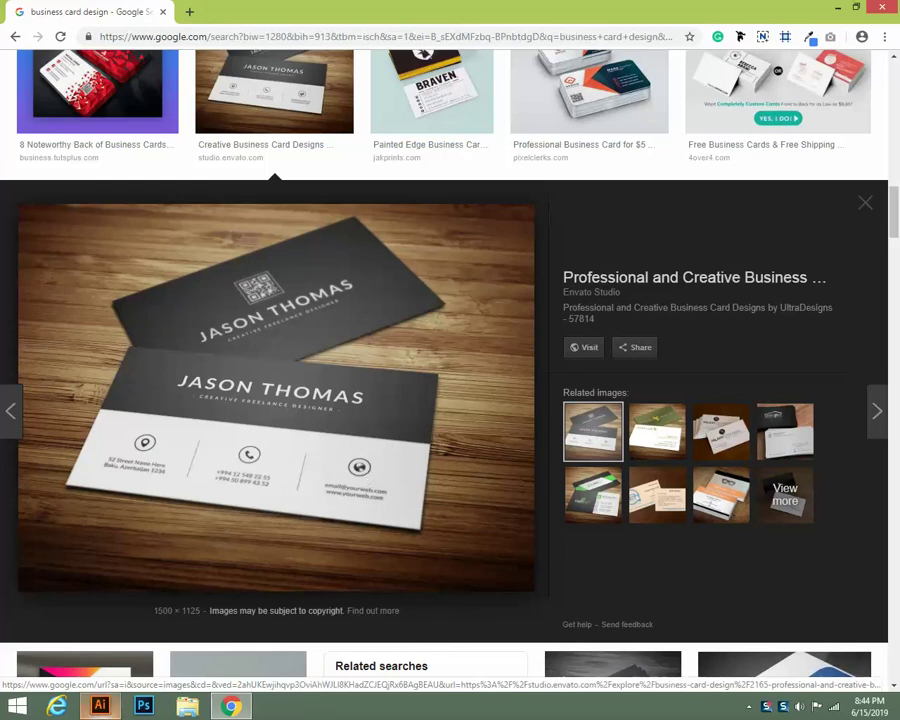
mouse_move(229, 709)
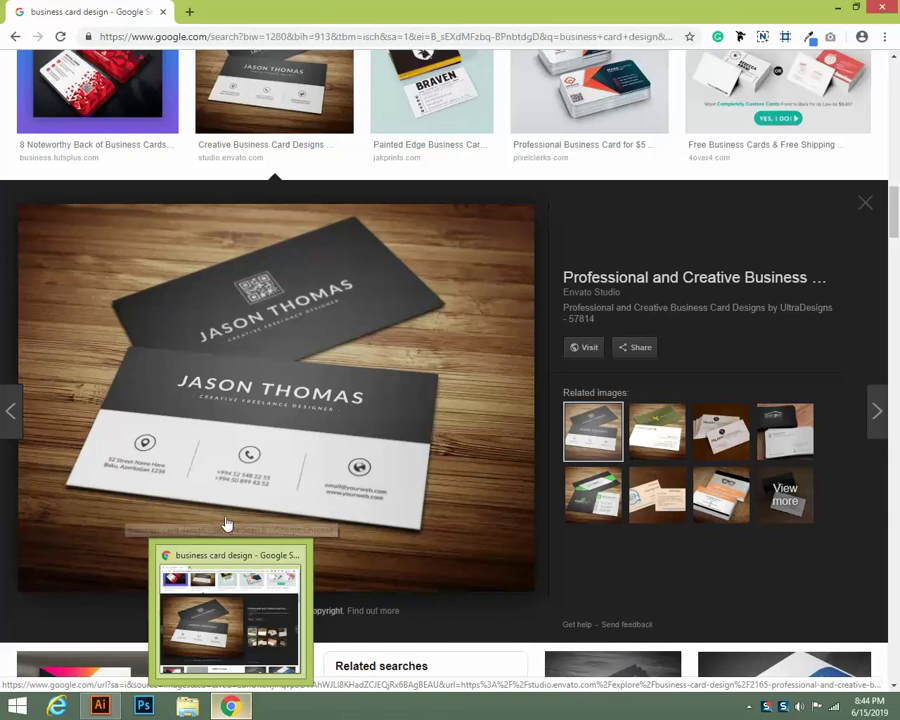
scroll(228, 520, "up", 3)
Search Google for 'flaticon' in a new tab and open the Flaticon website
left_click(191, 13)
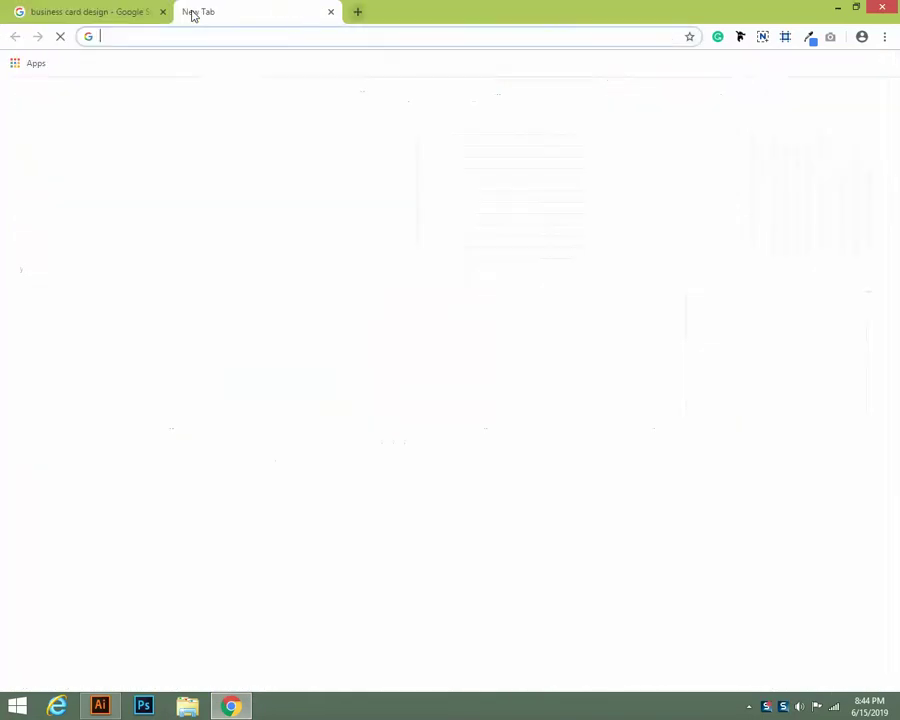
left_click(328, 297)
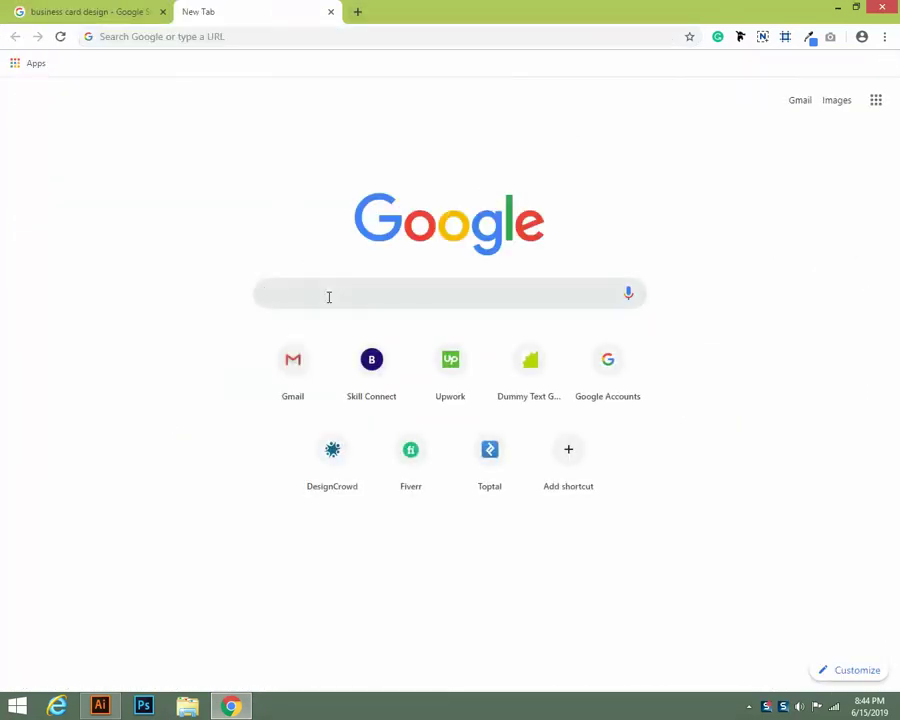
type("fla")
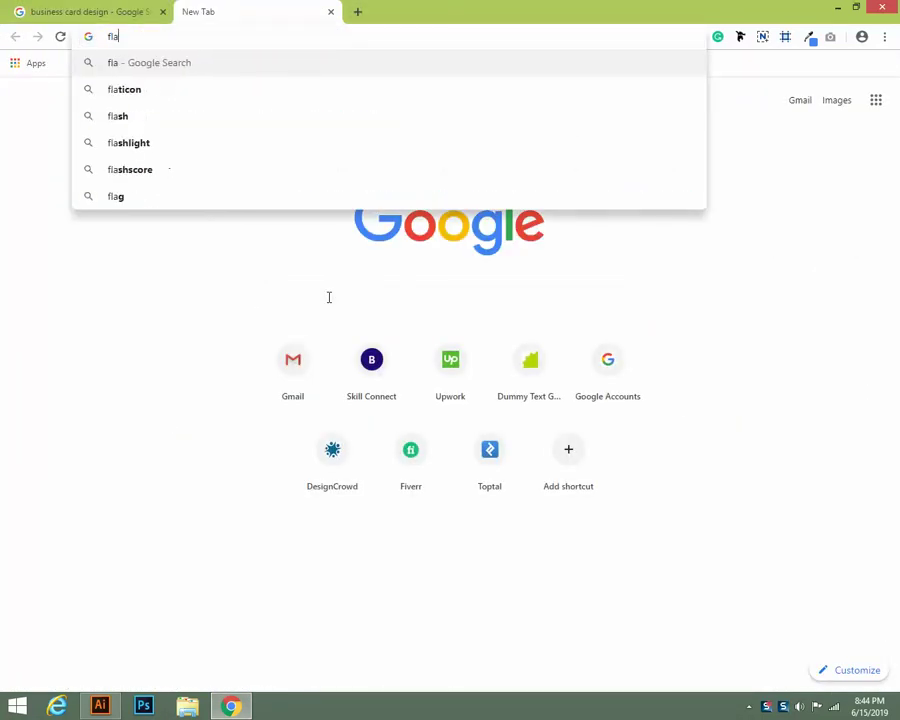
type("t")
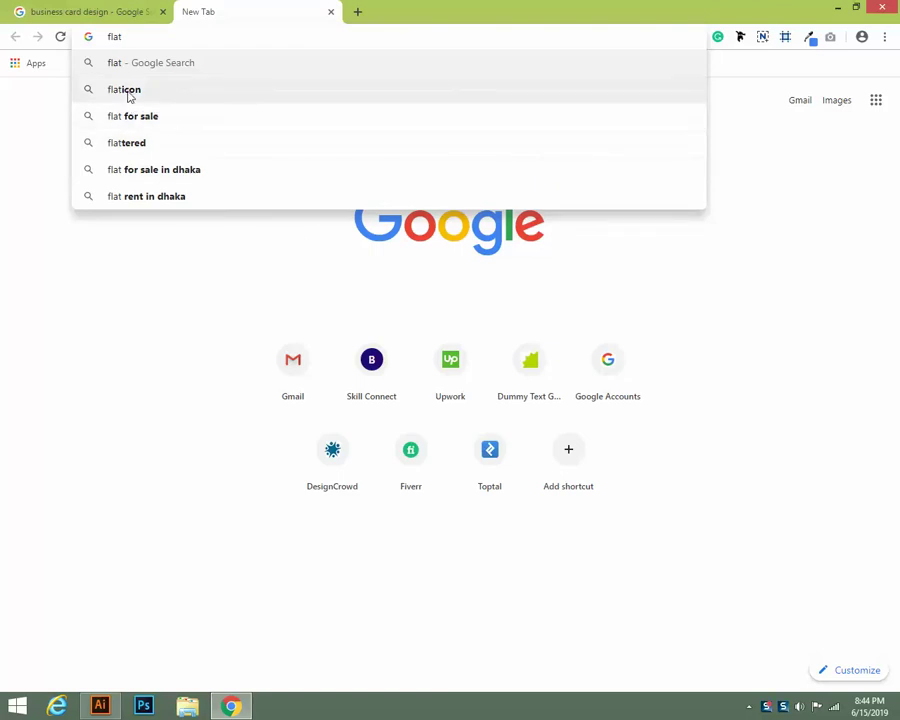
left_click(128, 90)
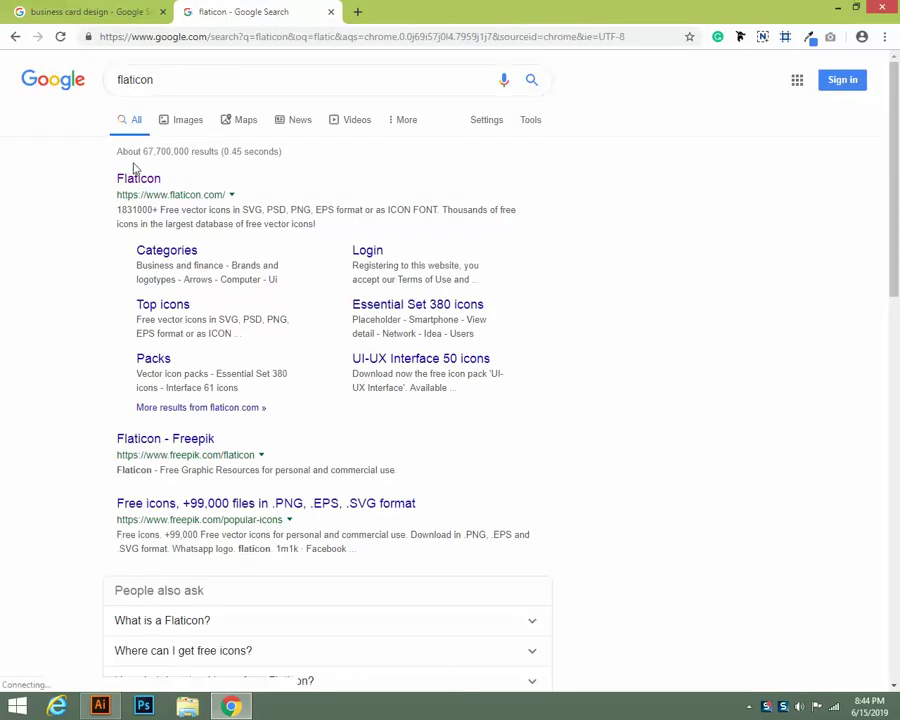
left_click(137, 180)
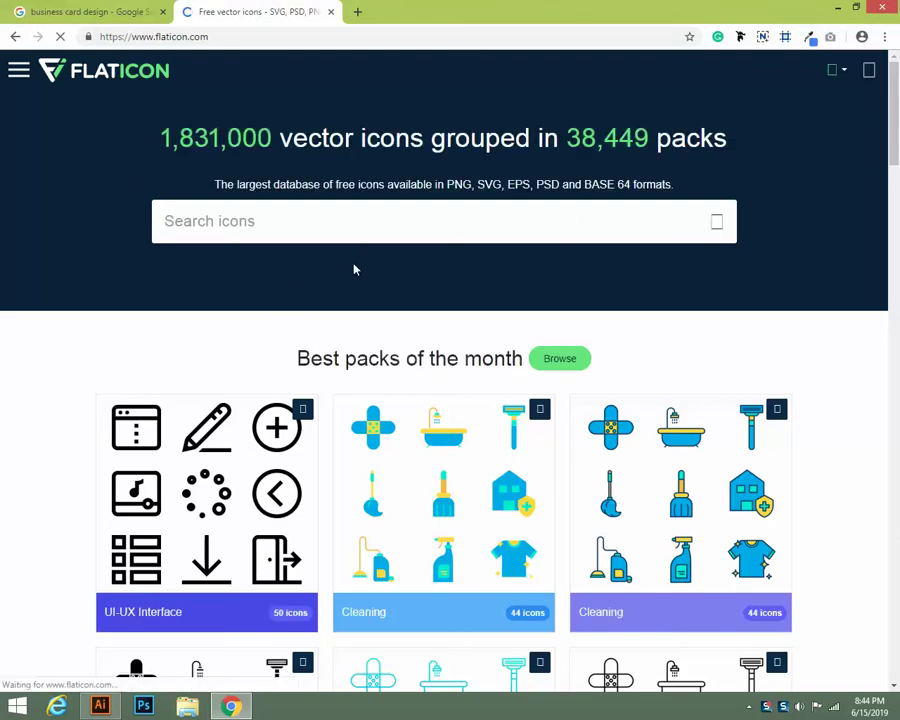
Search Flaticon for 'phone icon' and scroll through the 692 results
scroll(354, 269, "down", 13)
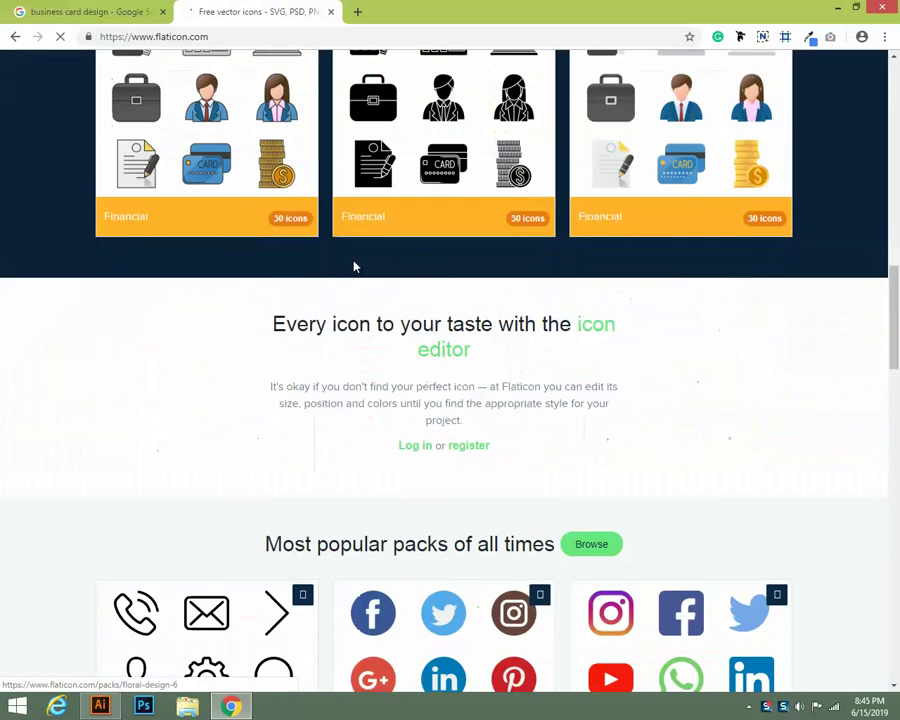
scroll(354, 267, "down", 4)
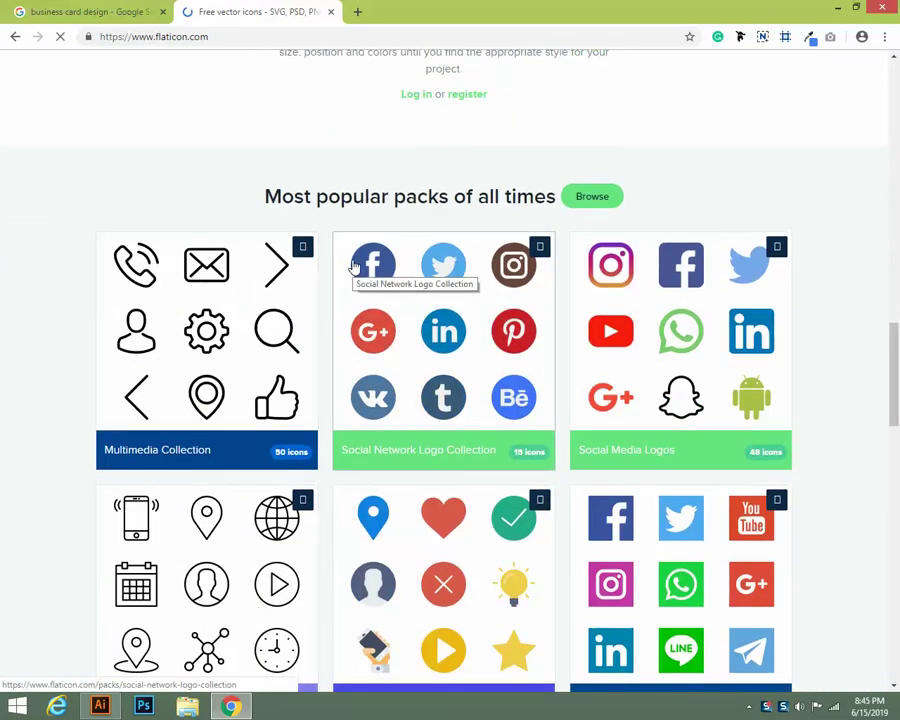
scroll(354, 267, "down", 2)
scroll(453, 298, "up", 2)
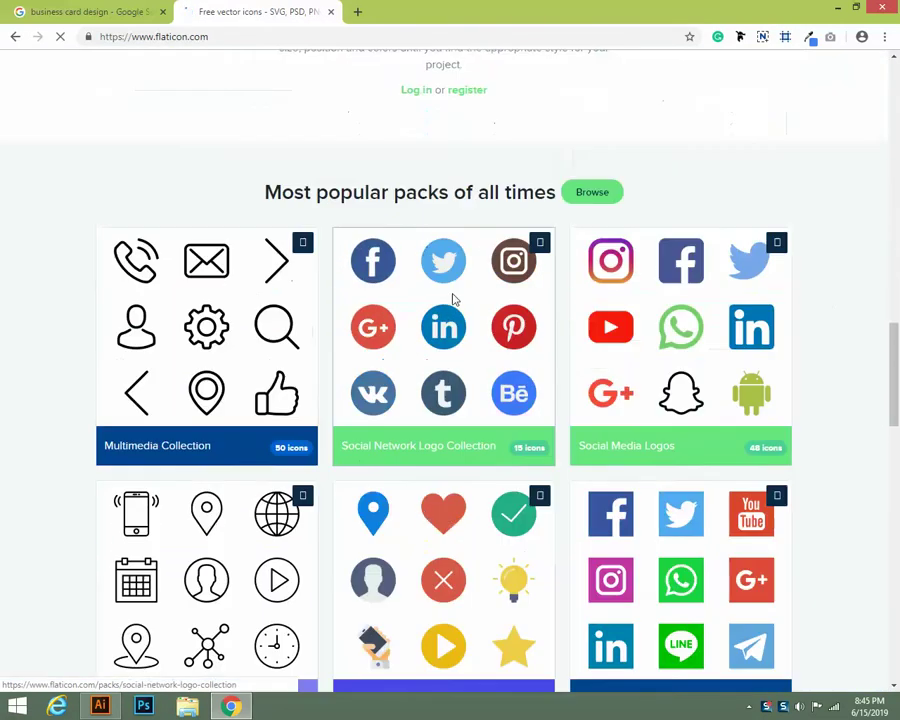
scroll(450, 285, "up", 17)
left_click(218, 212)
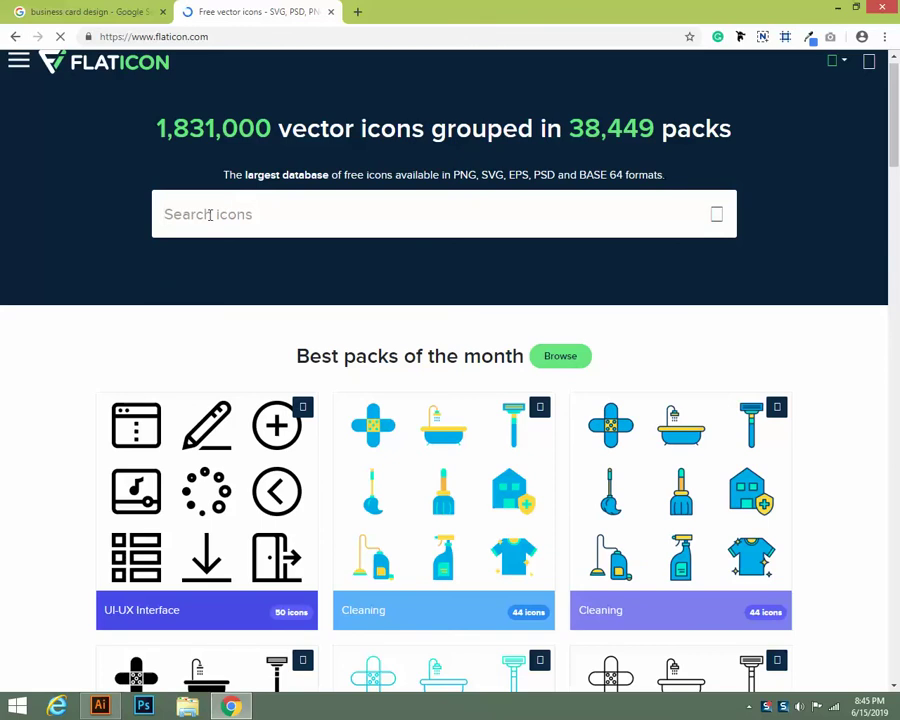
type("p")
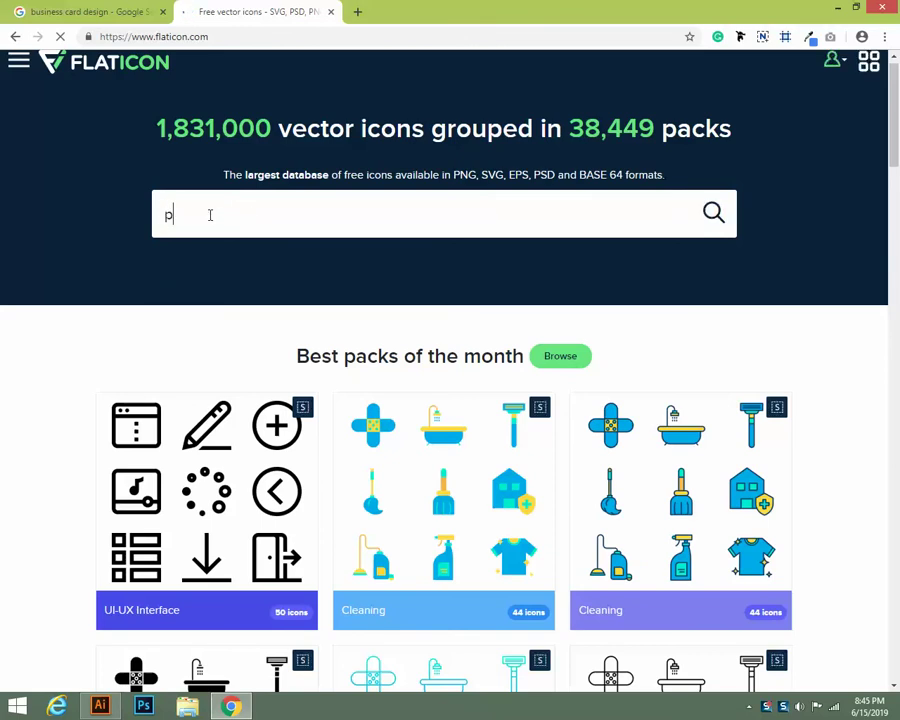
type("hone icon")
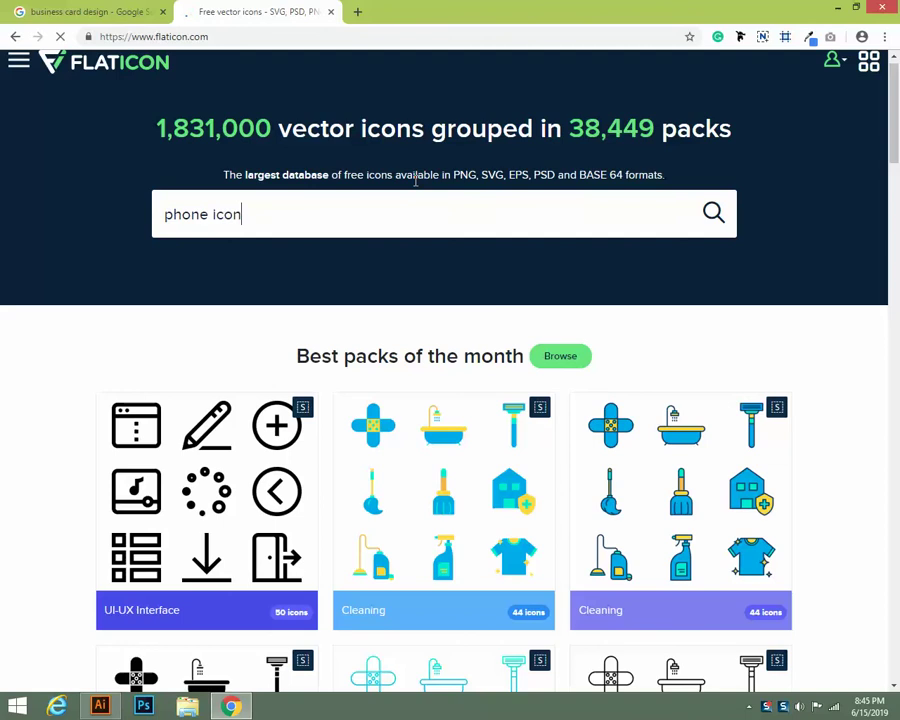
left_click(704, 213)
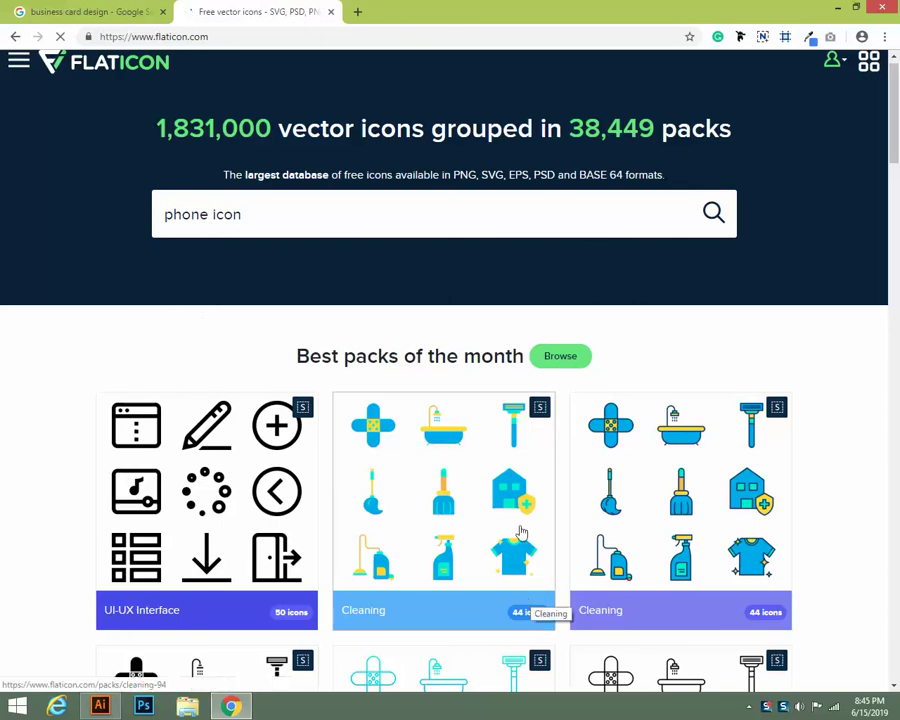
scroll(414, 484, "down", 2)
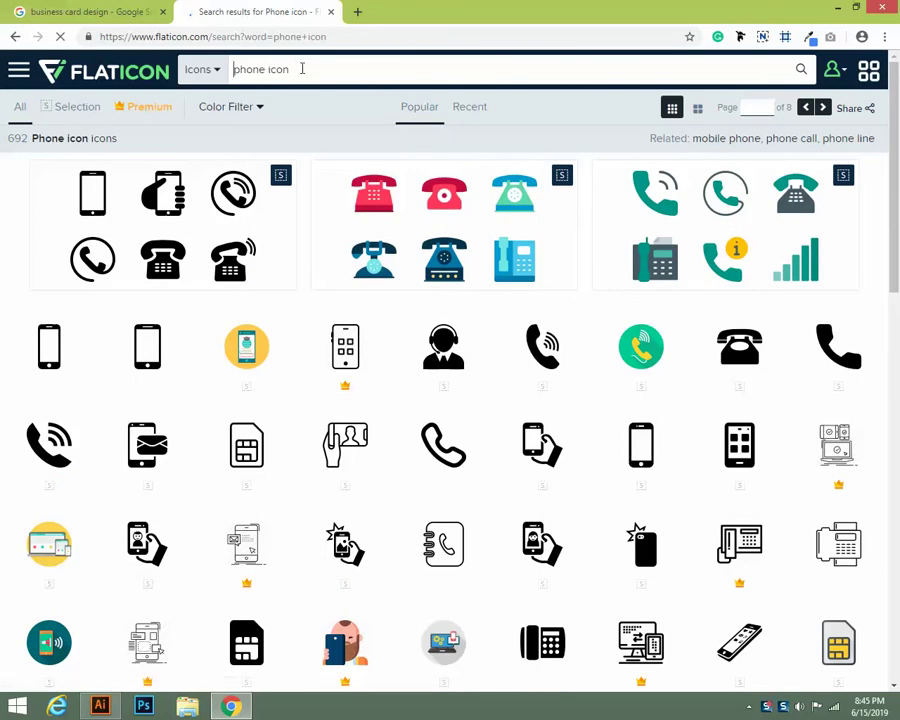
Open the headset operator icon's detail view, then close it and a blank popup
left_click(299, 68)
left_click_drag(299, 68, 228, 87)
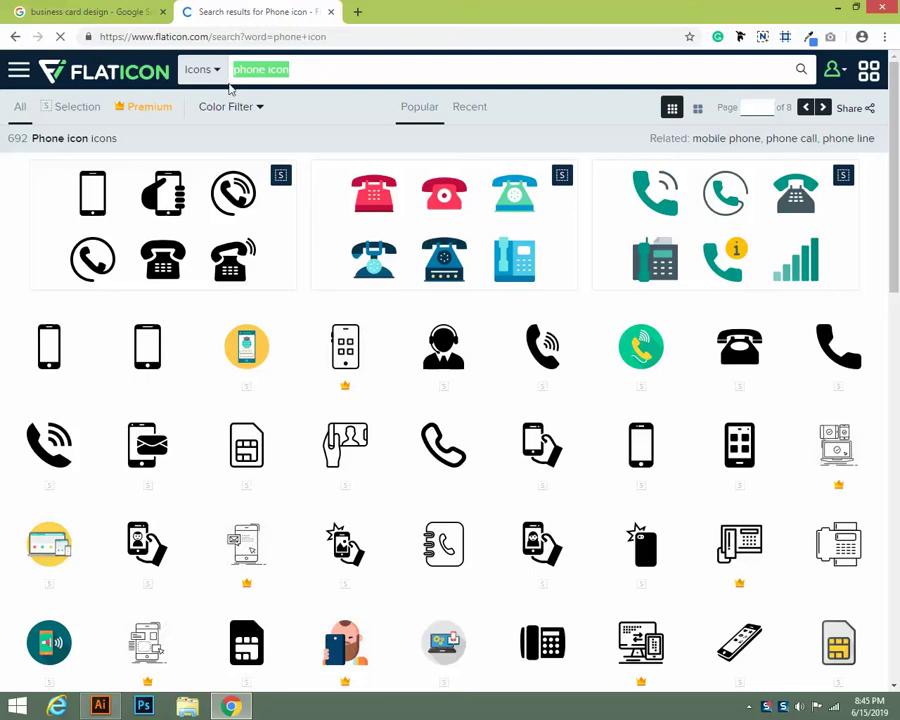
scroll(700, 362, "down", 2)
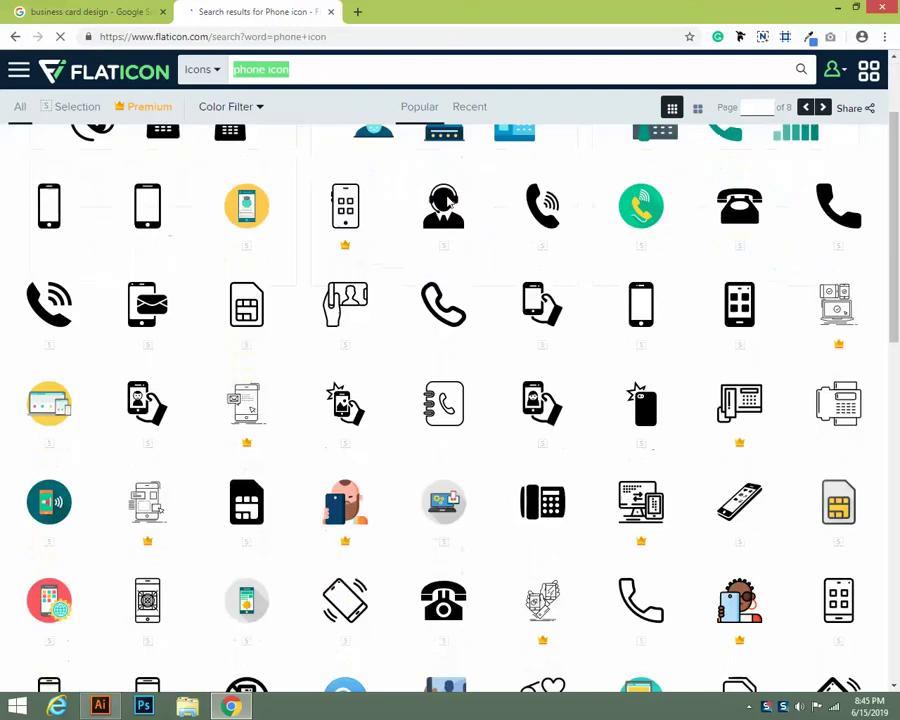
scroll(445, 205, "up", 2)
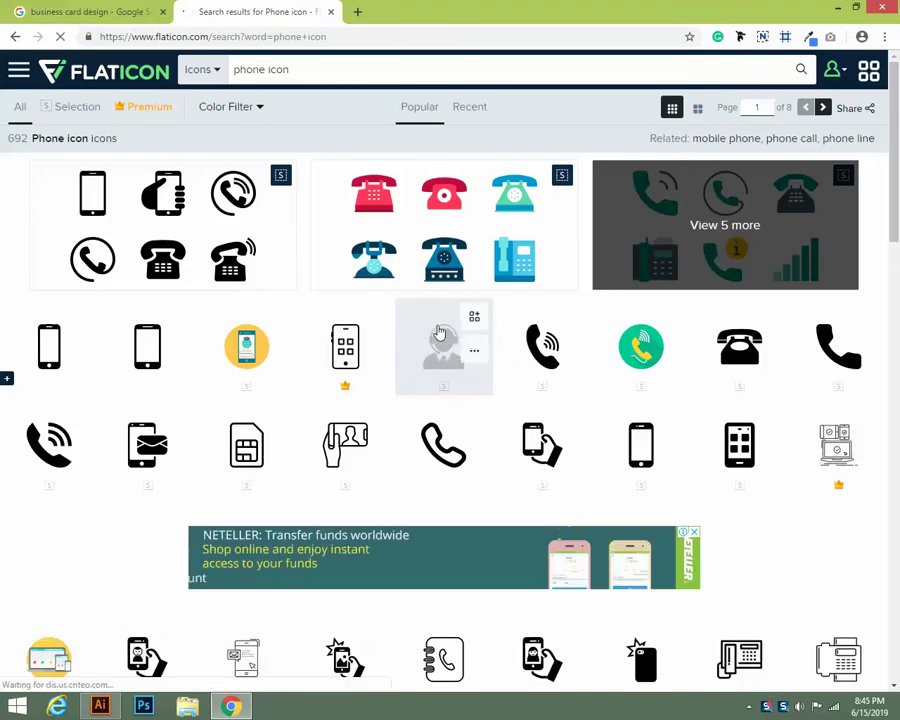
left_click(438, 332)
left_click(727, 12)
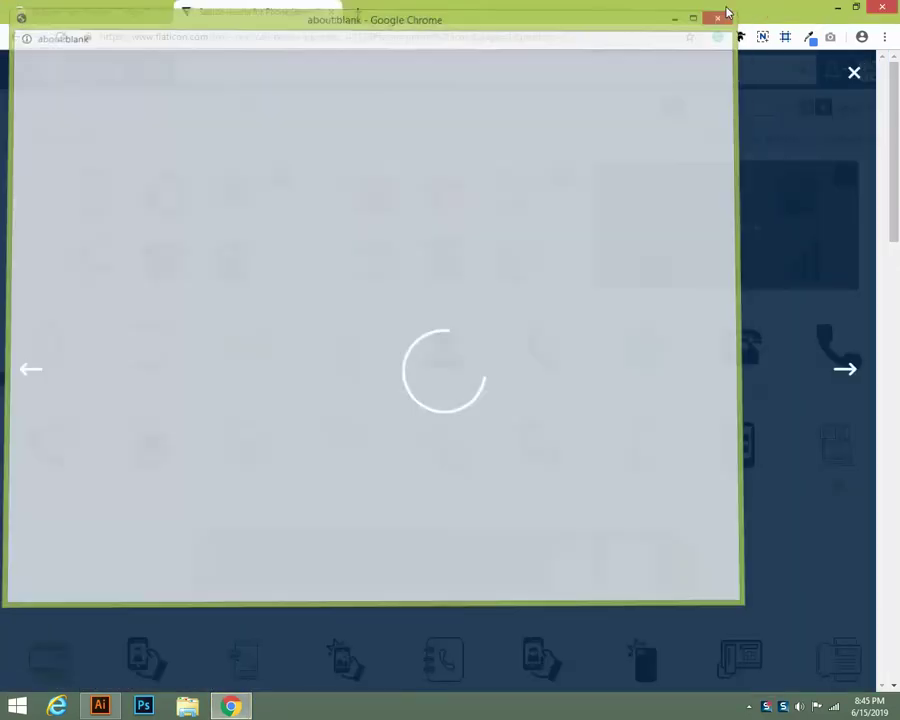
left_click(855, 73)
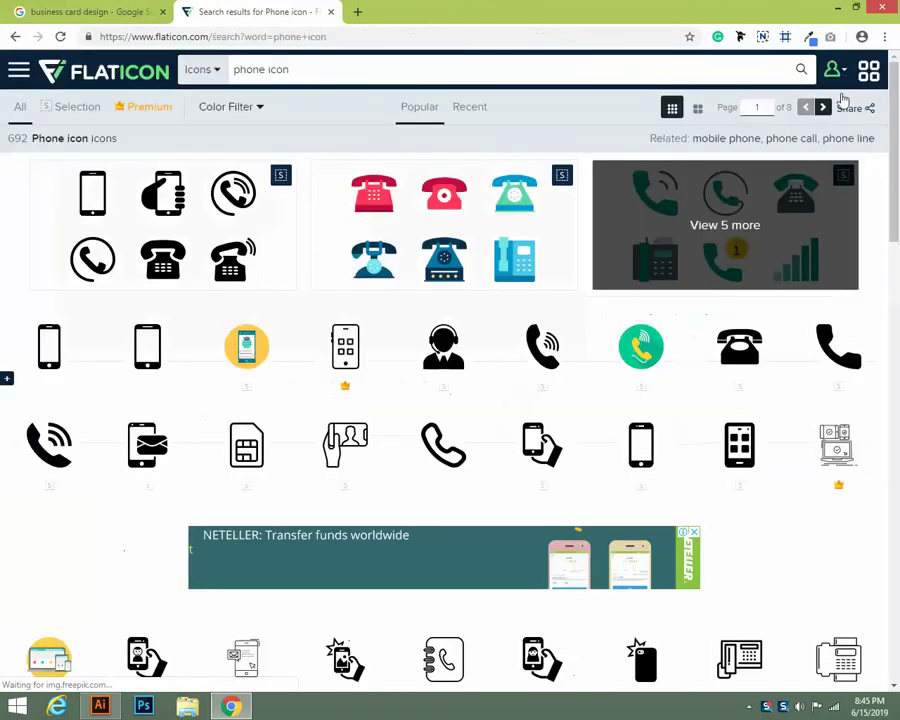
Add the black smartphone, phone handset and orange smartphone icons to the collection
mouse_move(464, 345)
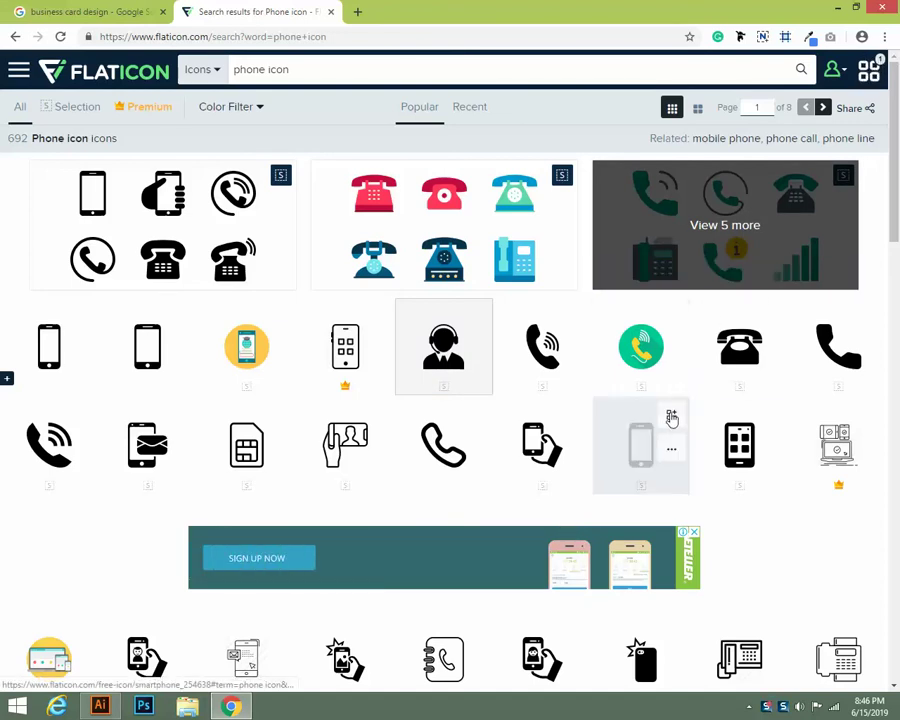
left_click(672, 418)
left_click(868, 318)
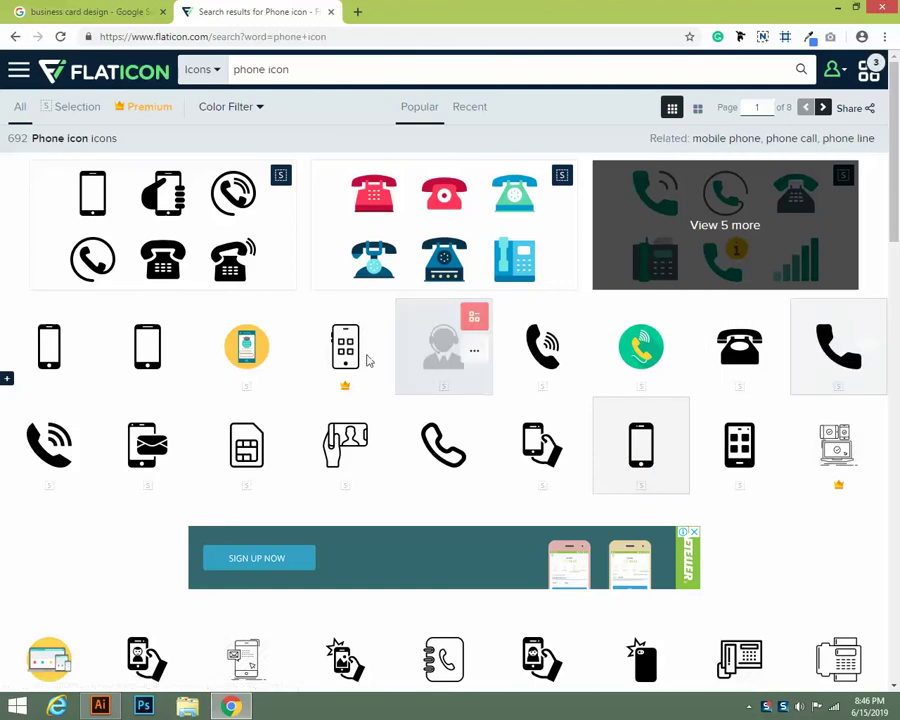
left_click(250, 348)
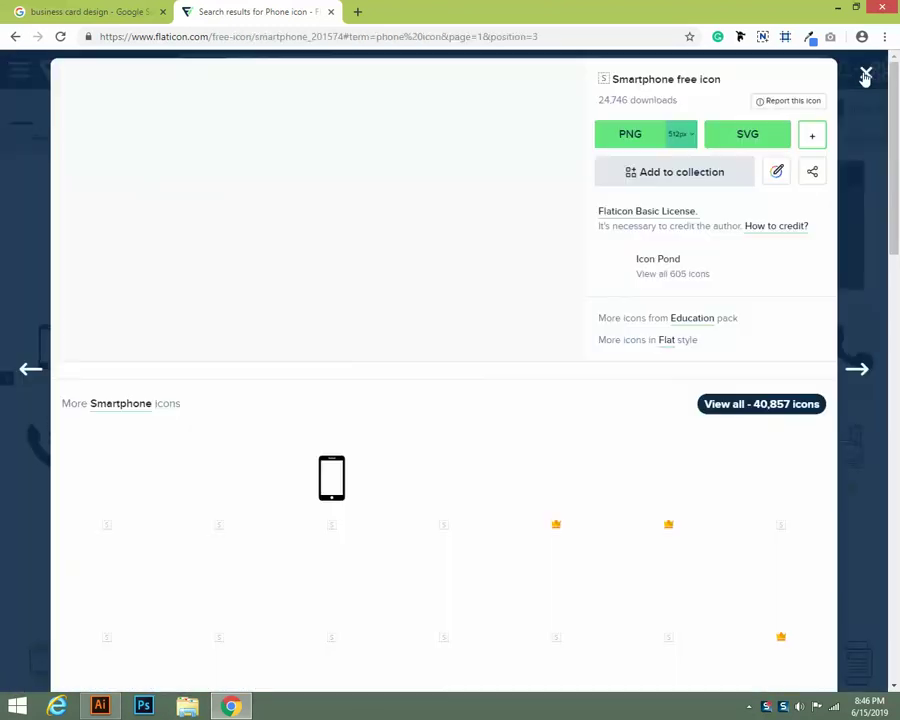
left_click(866, 76)
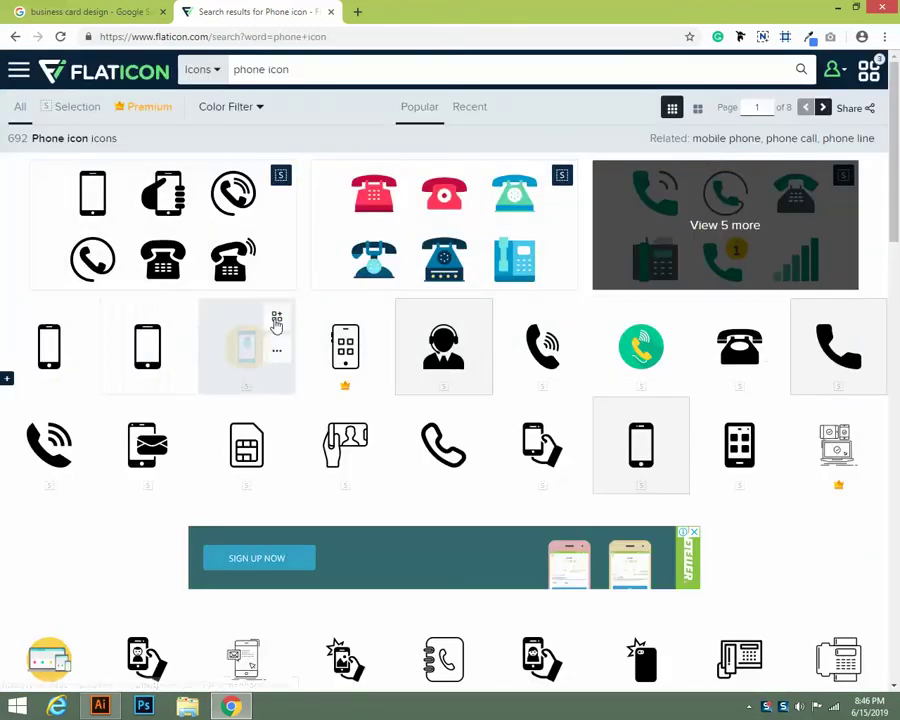
left_click(277, 322)
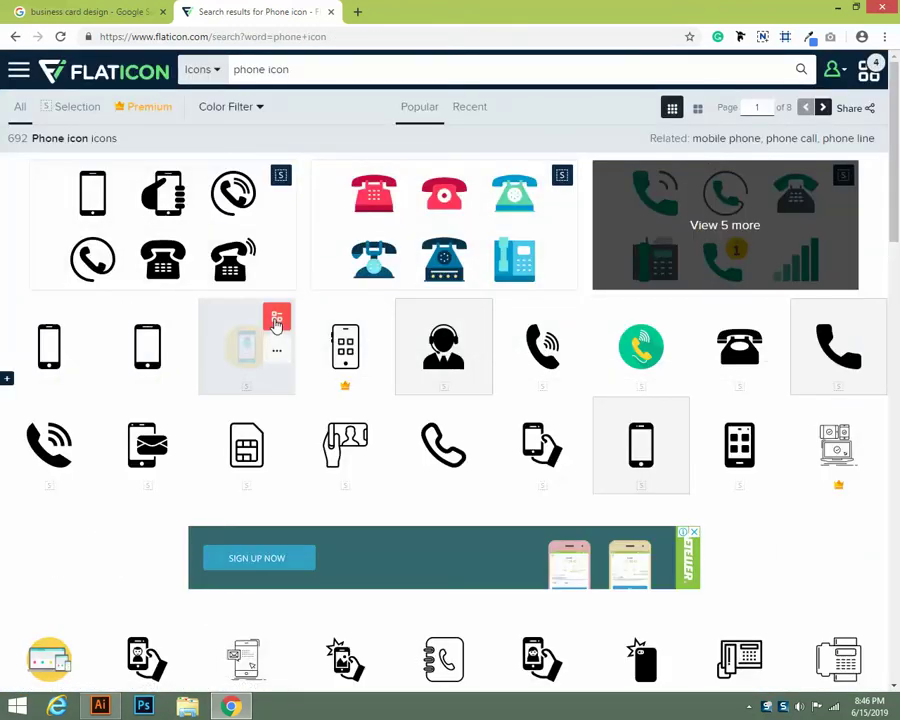
left_click(872, 70)
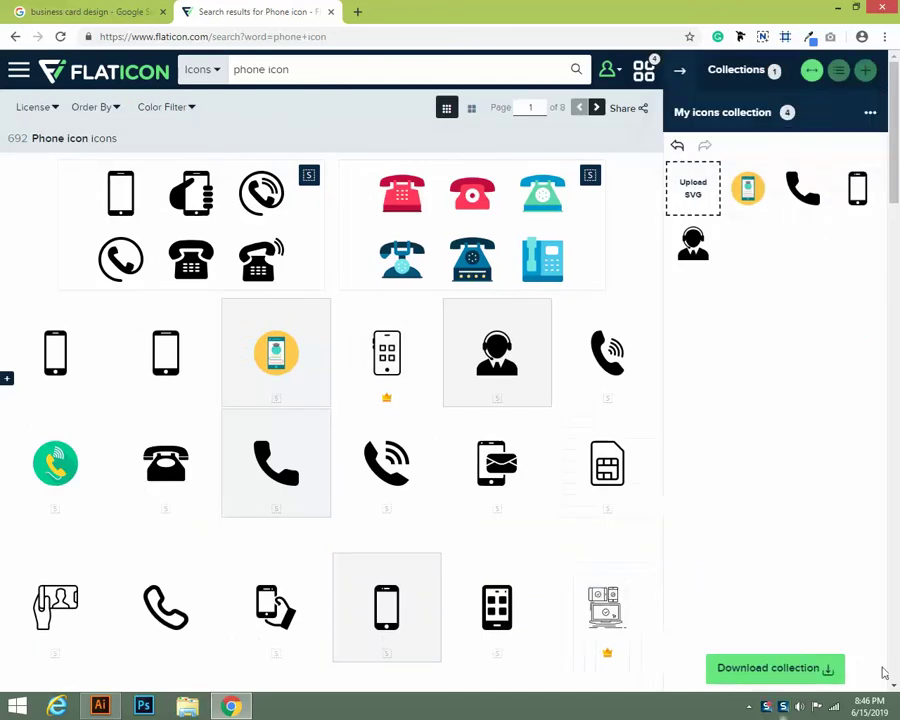
Reopen the four-icon collection panel and choose Download collection to show the formats
mouse_move(822, 173)
left_click(866, 74)
left_click(866, 74)
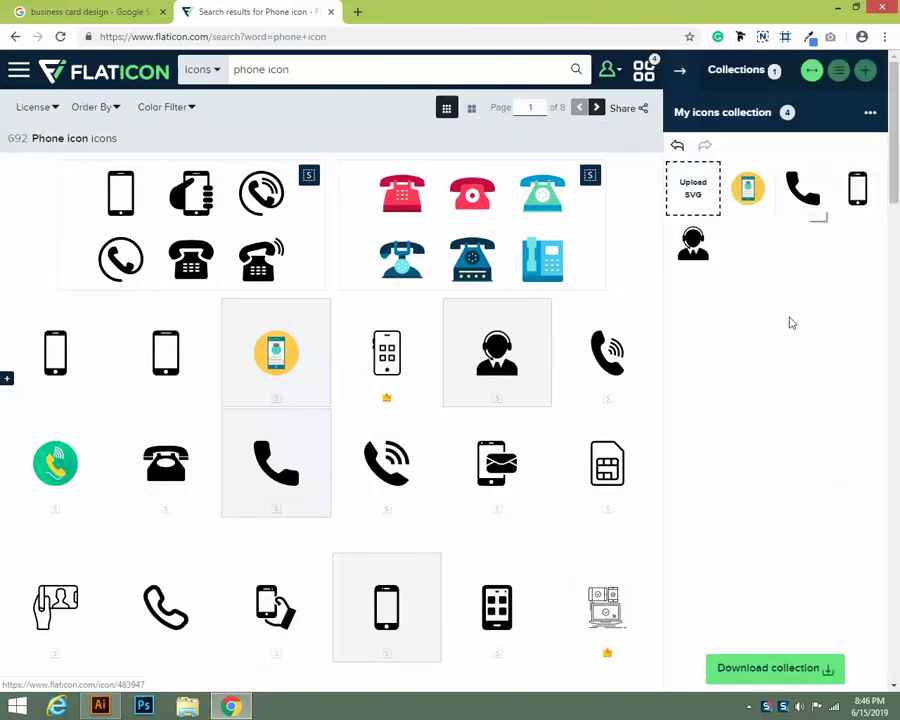
scroll(790, 430, "down", 2)
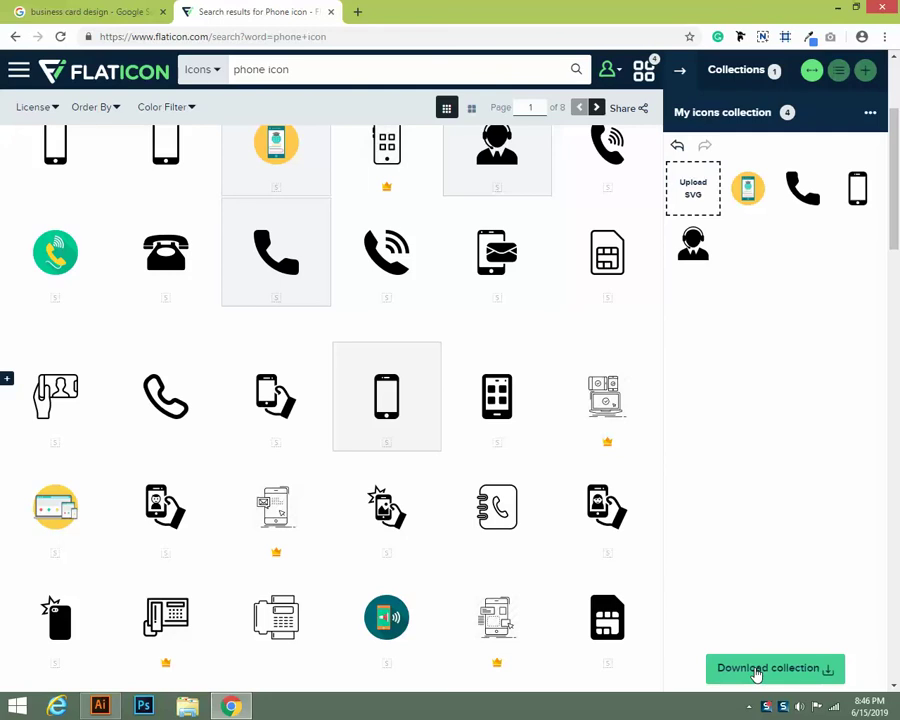
left_click(757, 675)
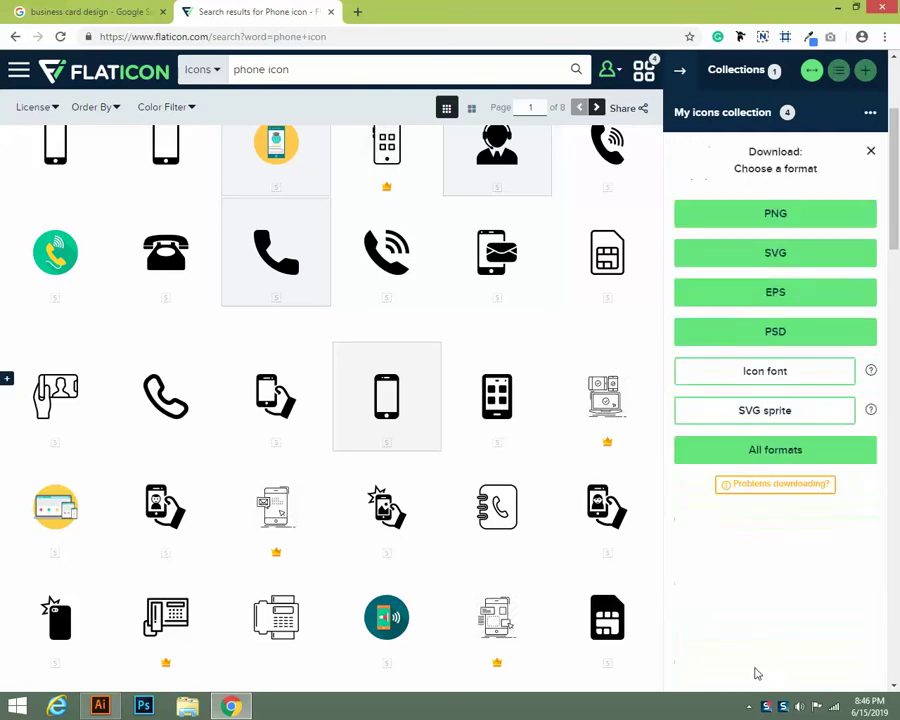
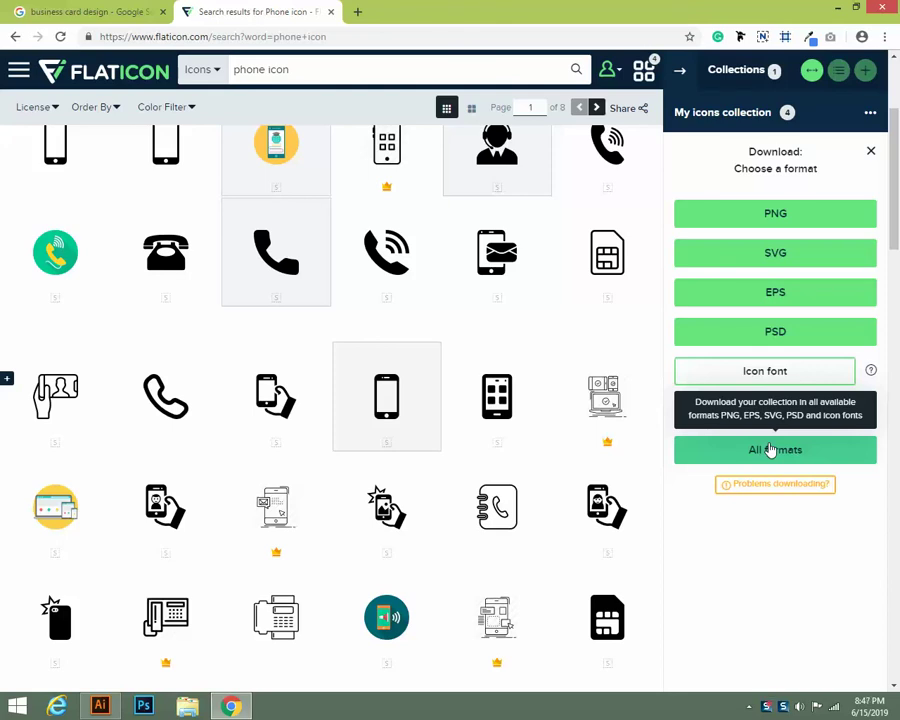
Dismiss Flaticon's download options and close the icon collection panel
left_click(771, 451)
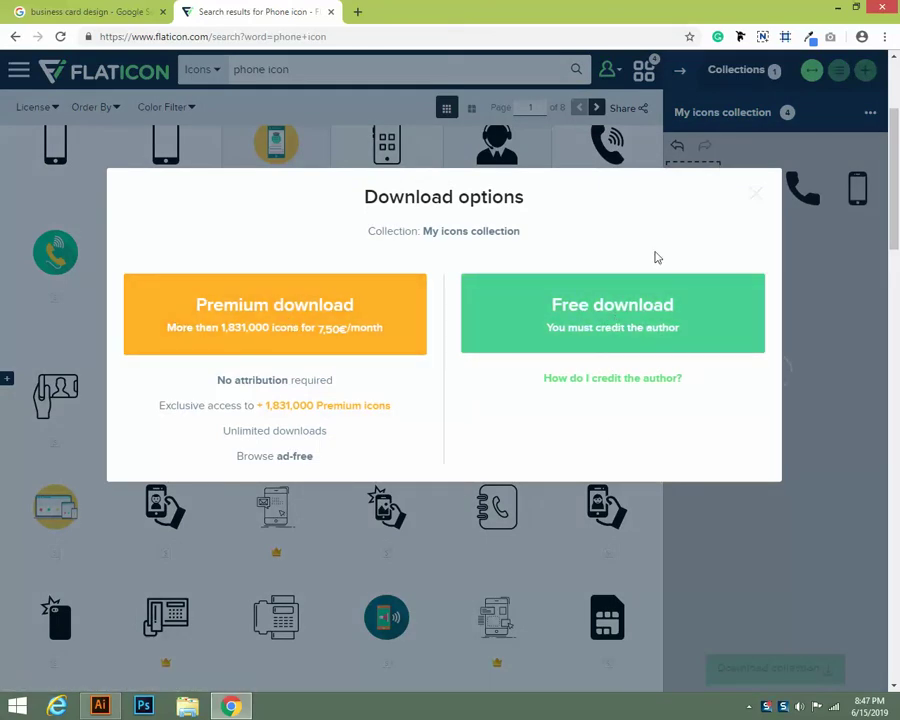
left_click(753, 194)
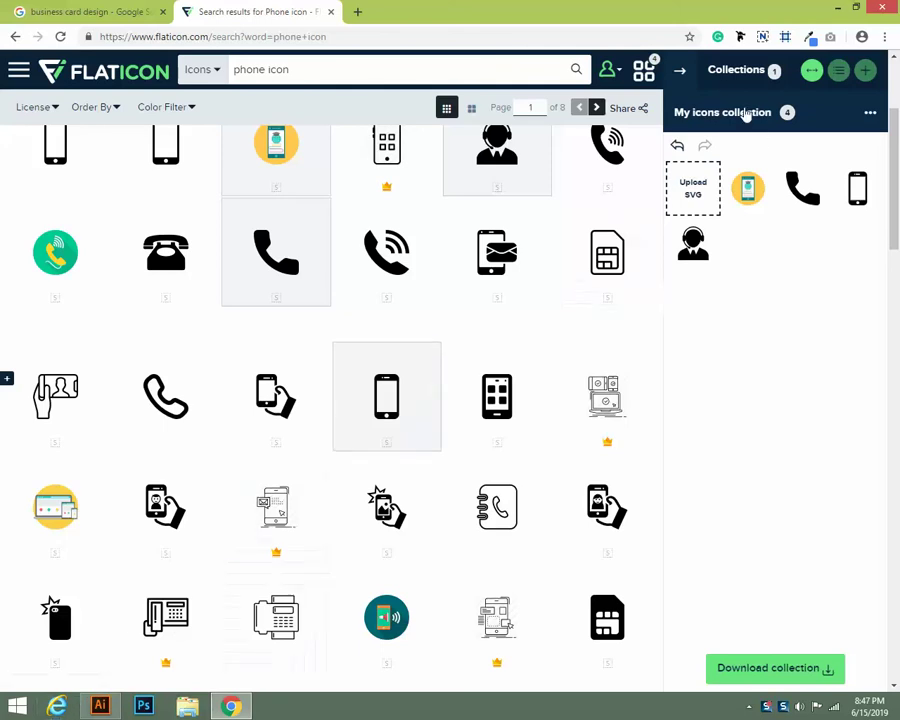
left_click(643, 70)
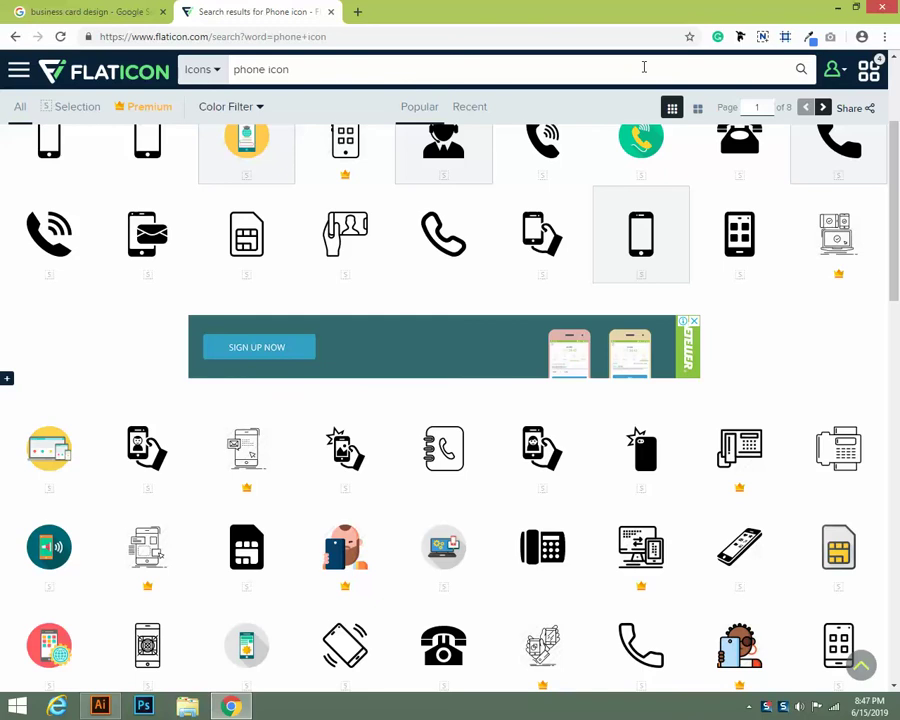
Minimize Chrome and return to the light-blue business card document in Illustrator
left_click(833, 7)
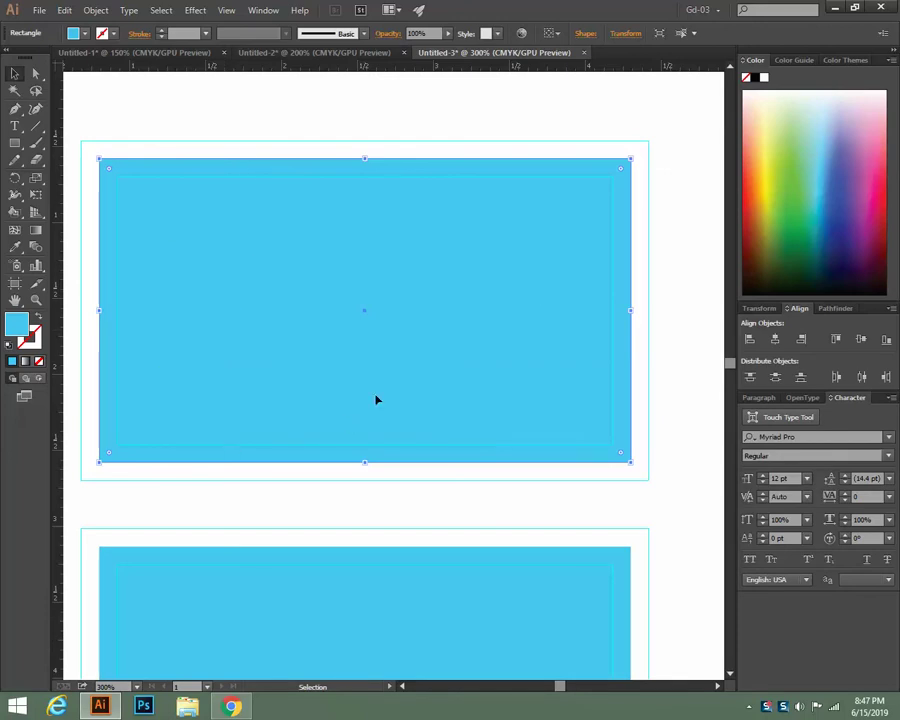
left_click(231, 706)
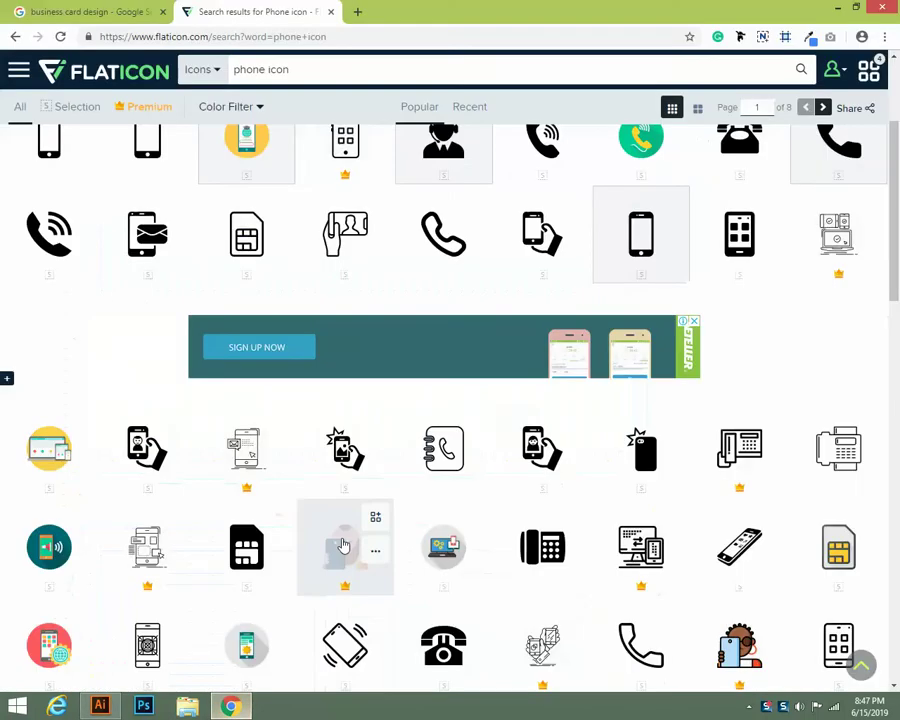
left_click(52, 9)
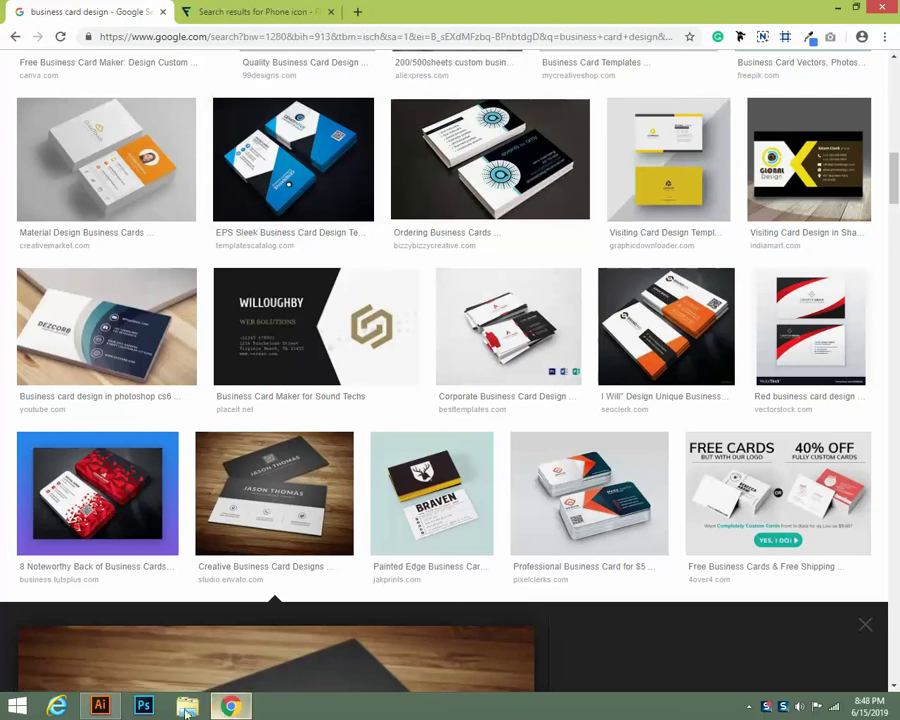
key("alt+Tab")
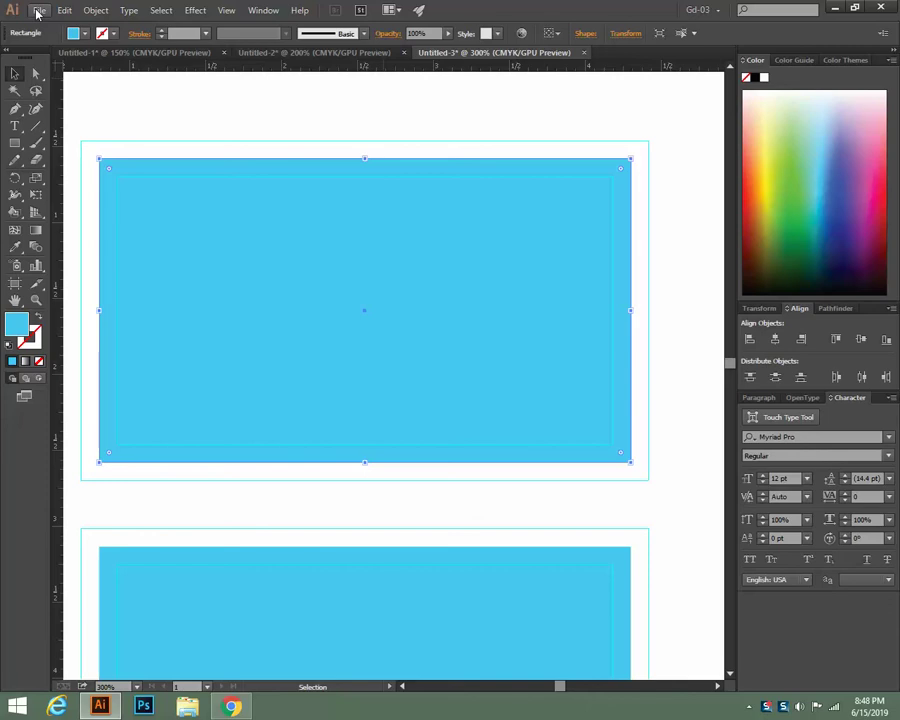
left_click(38, 11)
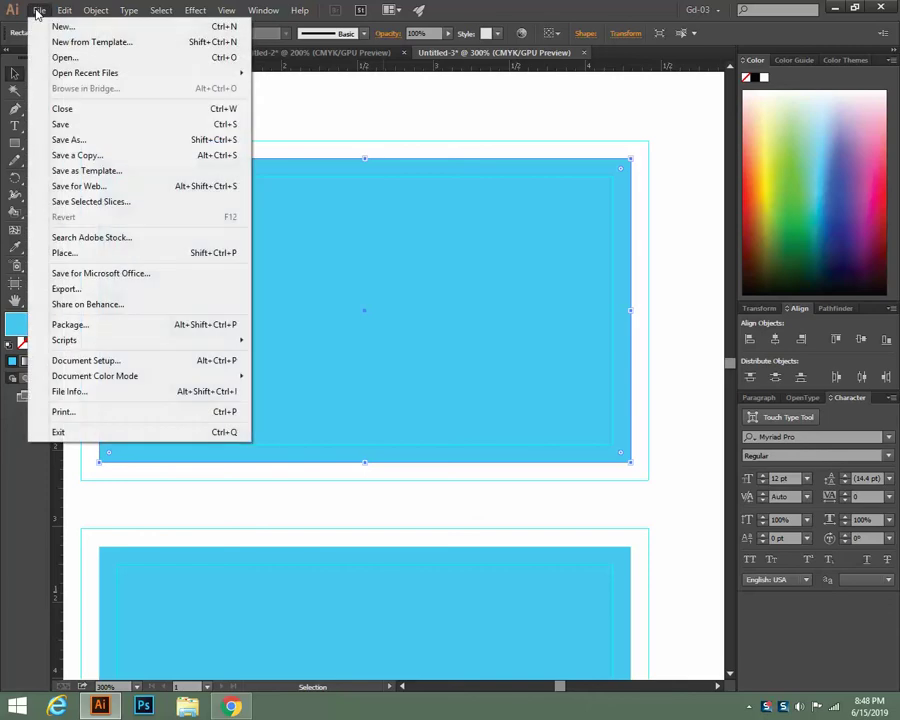
In the Open dialog, navigate into the my-icons-collection folder's png subfolder
left_click(47, 56)
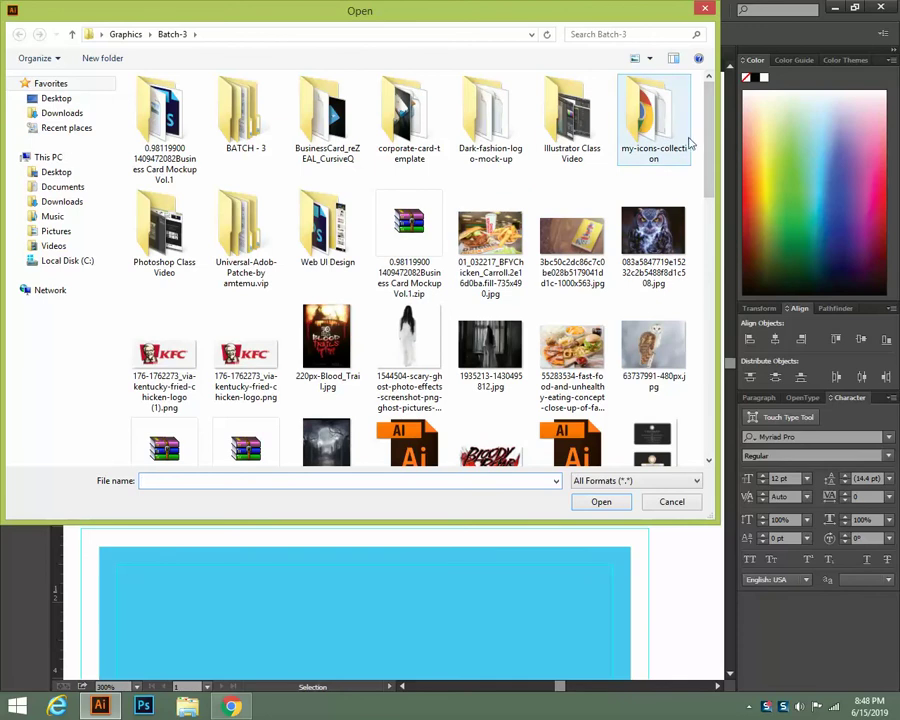
left_click_drag(710, 146, 708, 333)
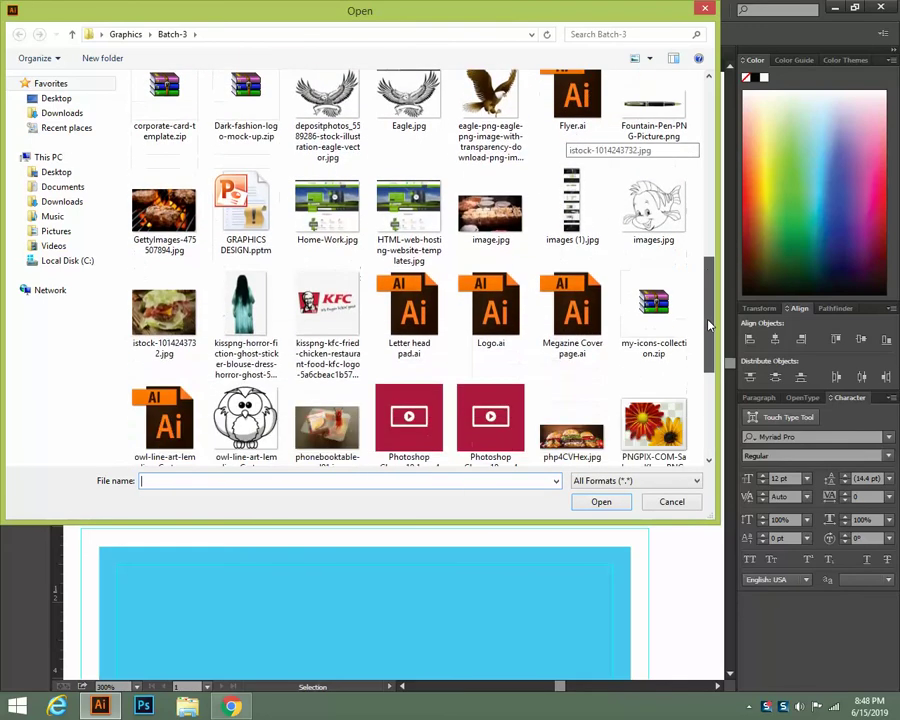
right_click(656, 270)
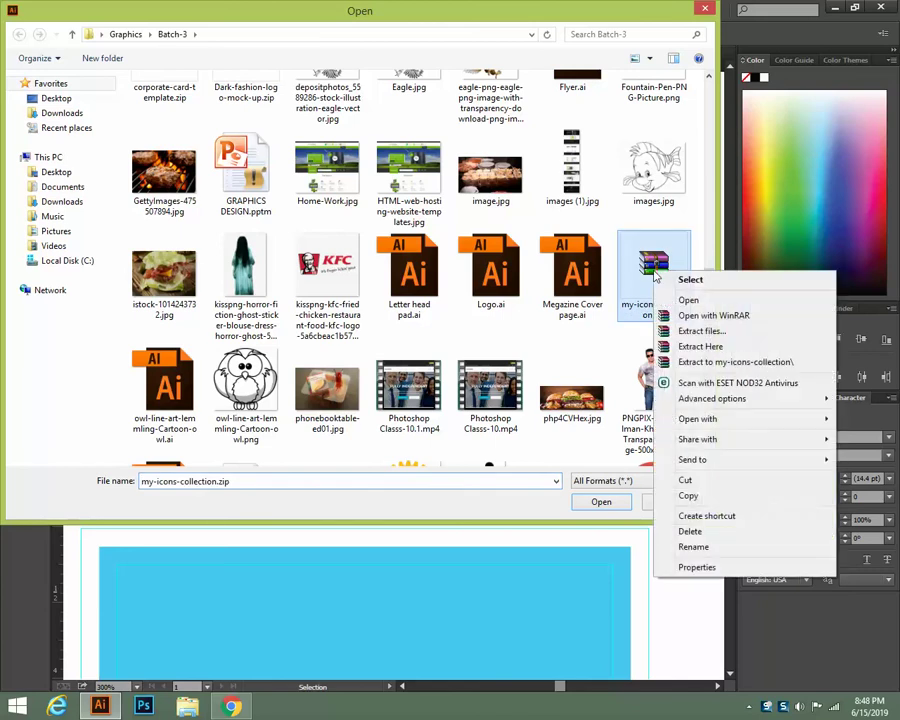
left_click(582, 373)
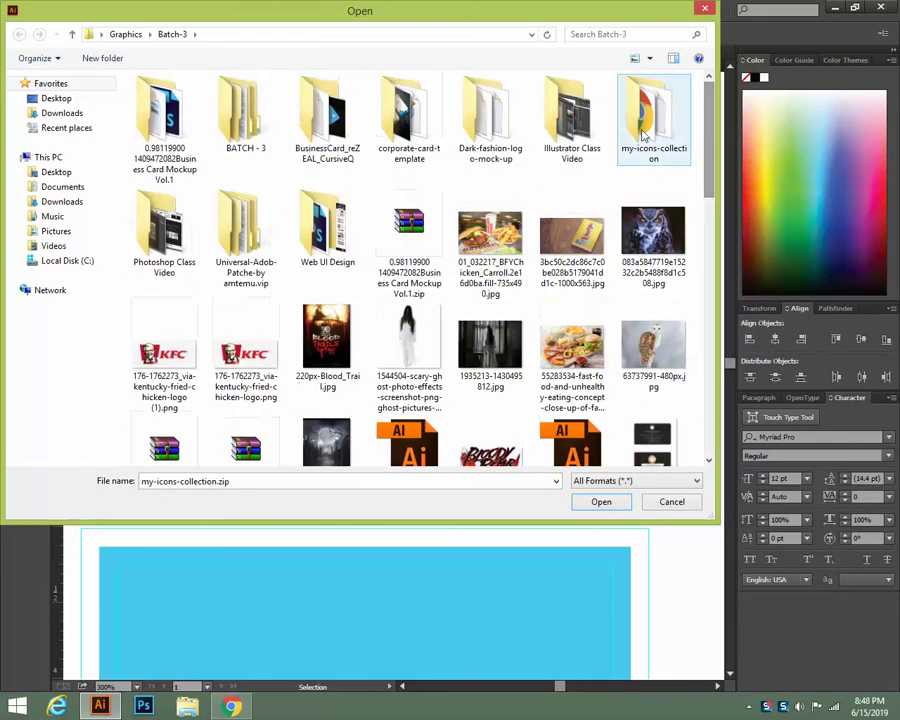
double_click(642, 120)
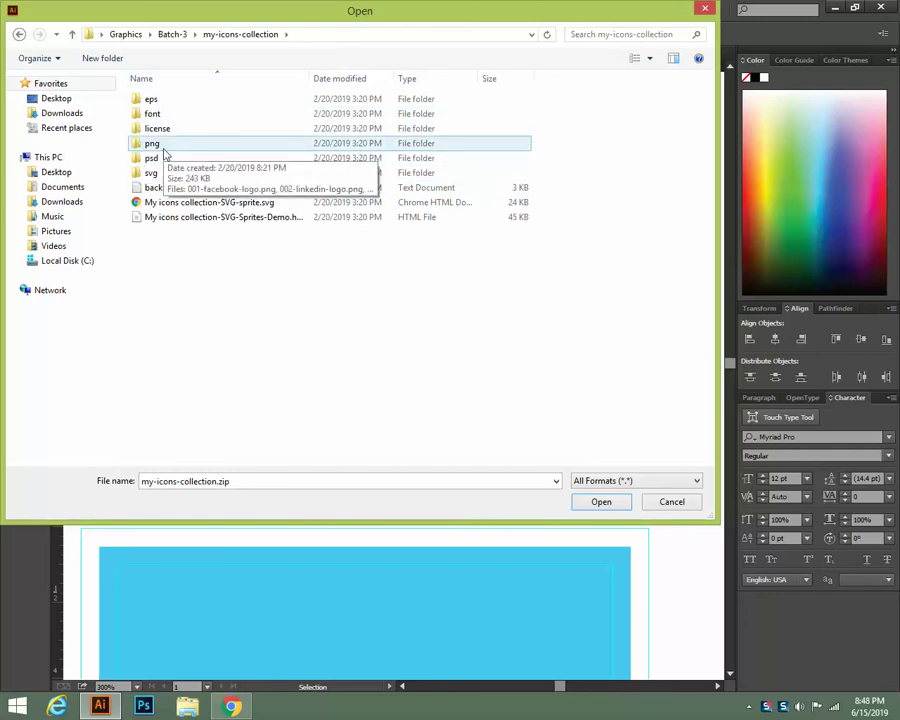
double_click(160, 146)
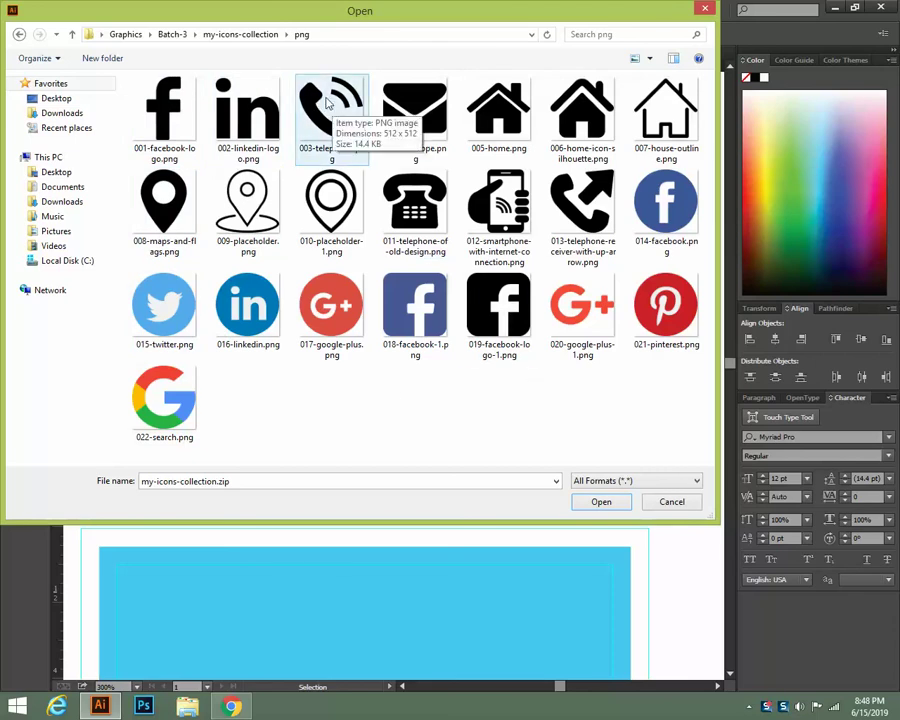
Open the telephone, home silhouette, envelope and Facebook logo PNGs together, then start shrinking the home icon
left_click(327, 103)
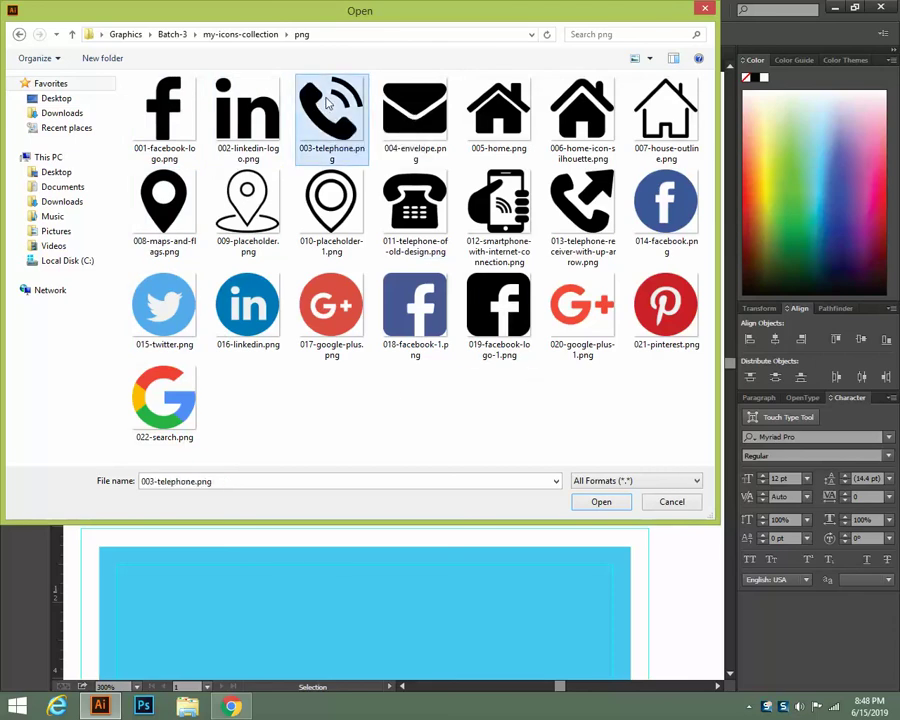
left_click(578, 116, "ctrl")
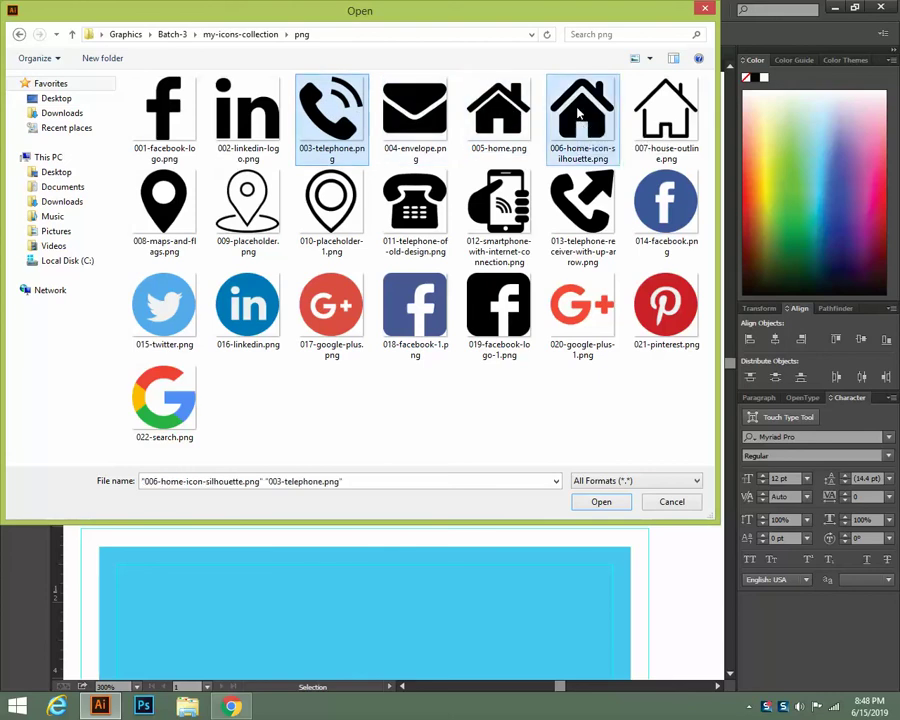
left_click(400, 113, "ctrl")
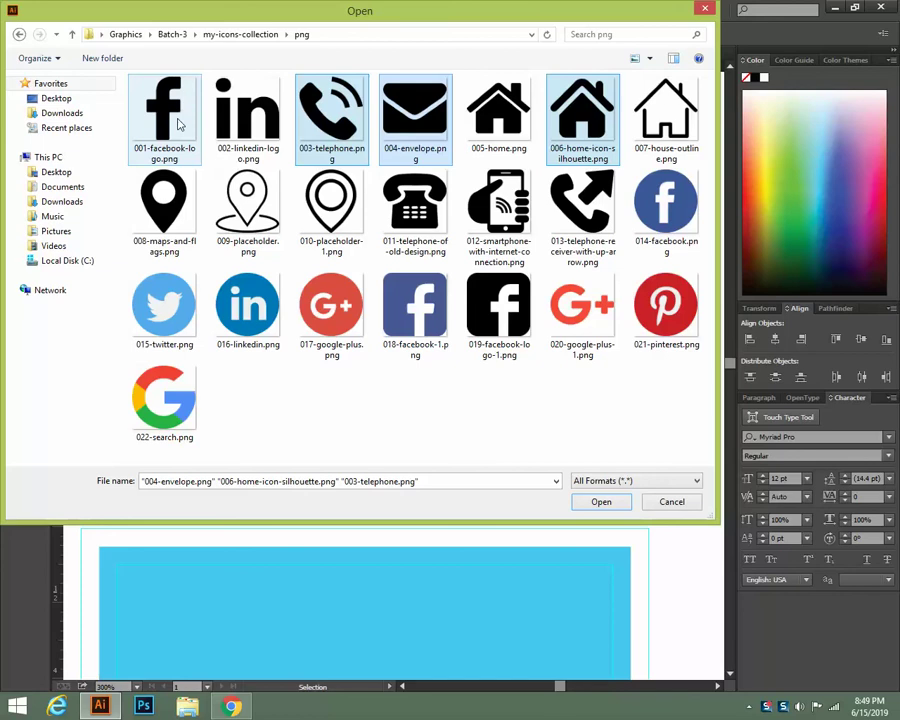
left_click(180, 124, "ctrl")
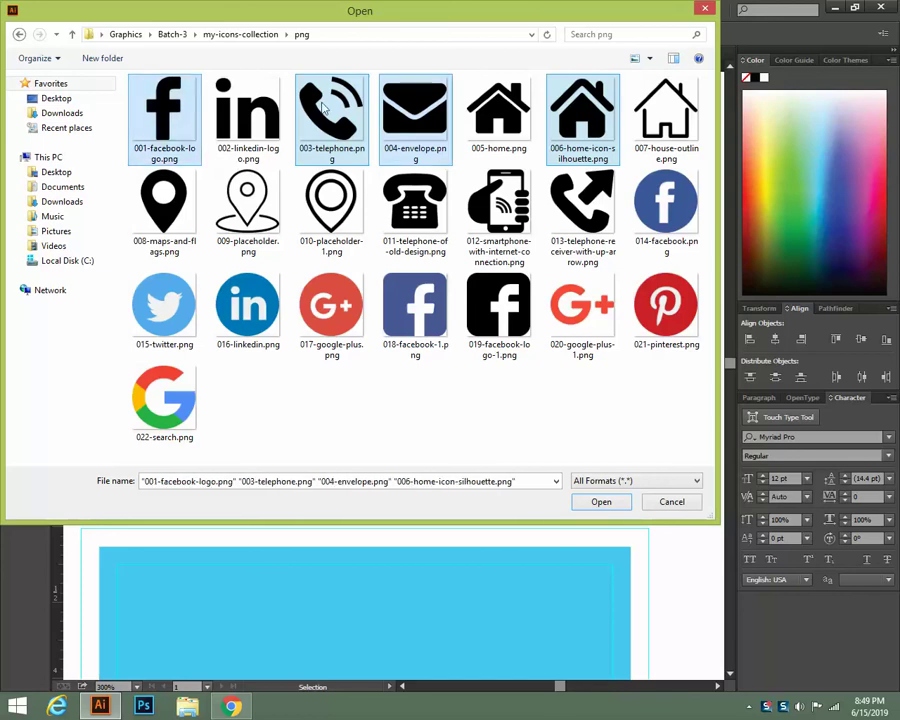
left_click(601, 503)
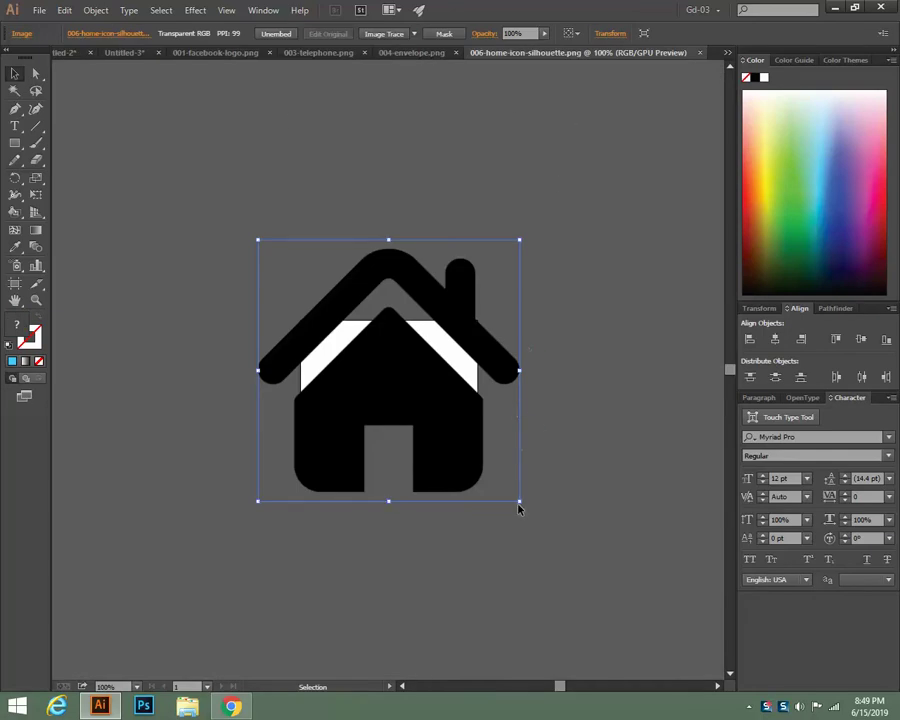
left_click_drag(518, 504, 420, 401)
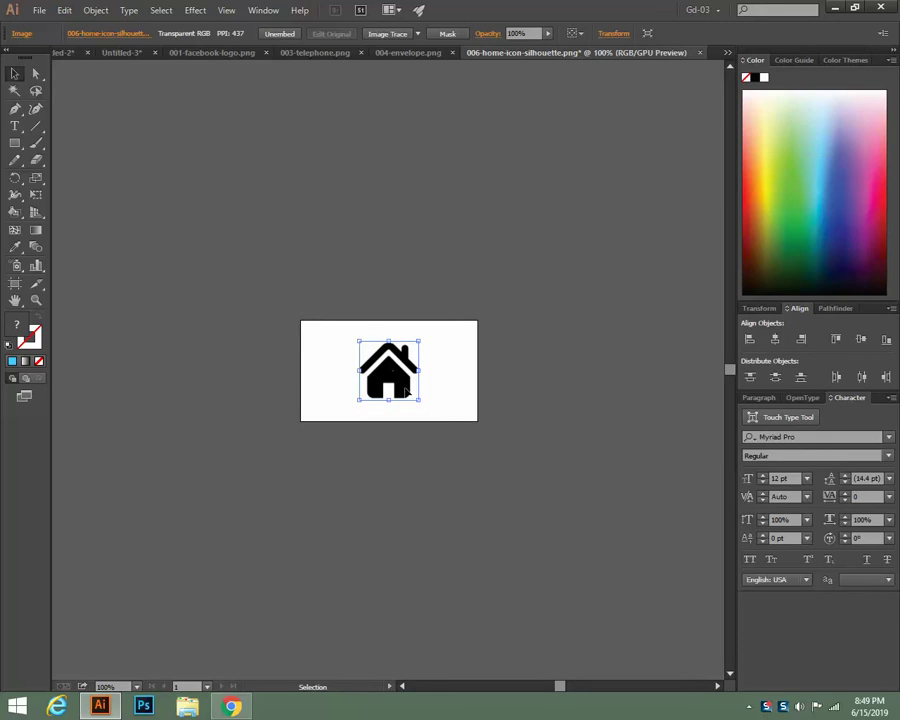
Paste the home silhouette icon into Untitled-3 and scale it down small above the card
key("a")
key("v")
left_click(72, 53)
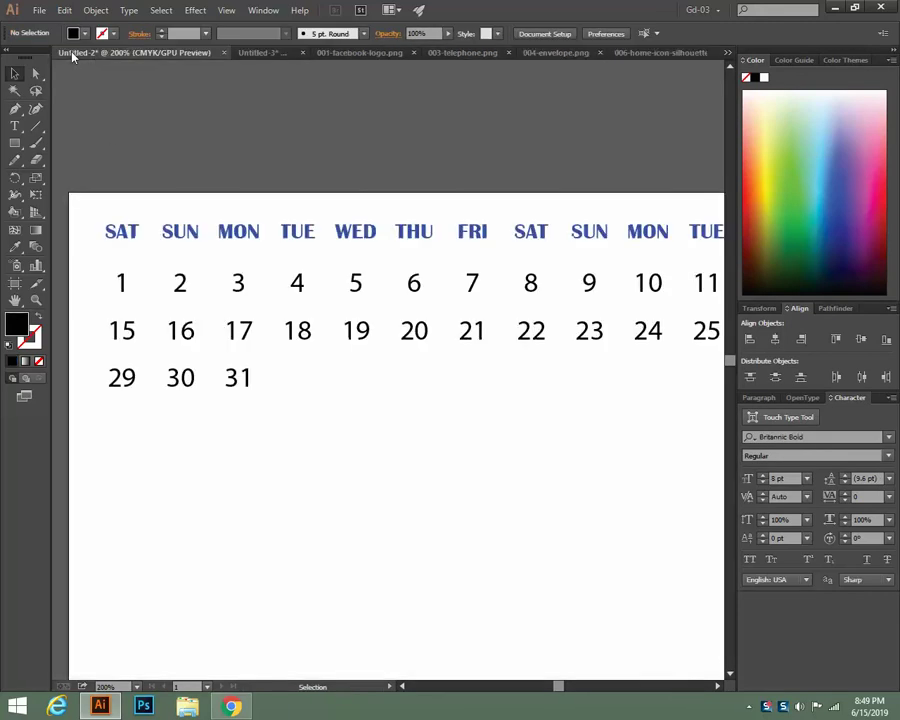
left_click(245, 55)
key("a")
left_click(340, 383)
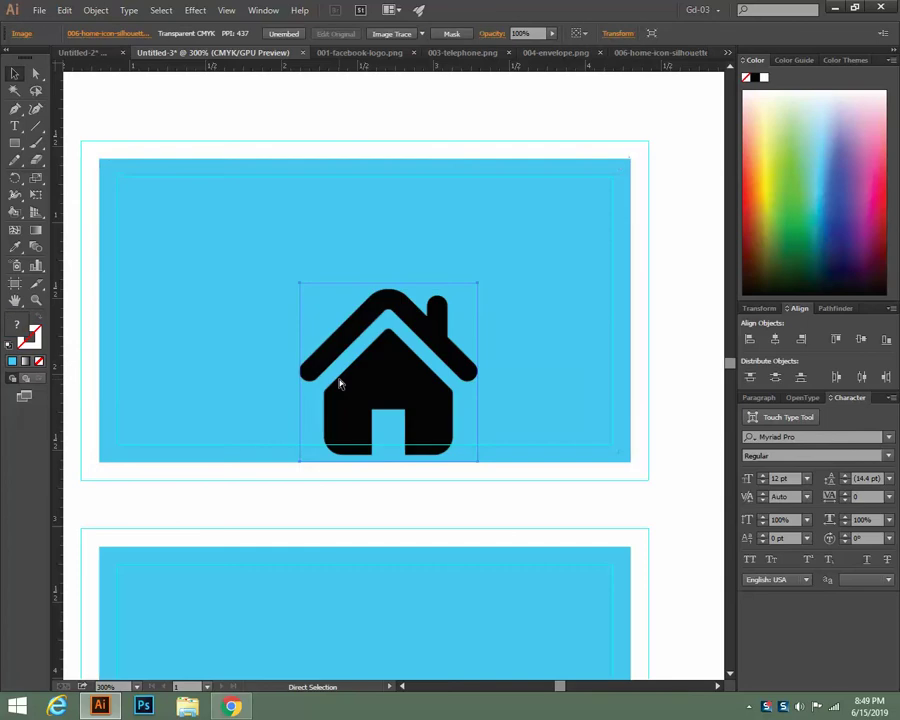
key("v")
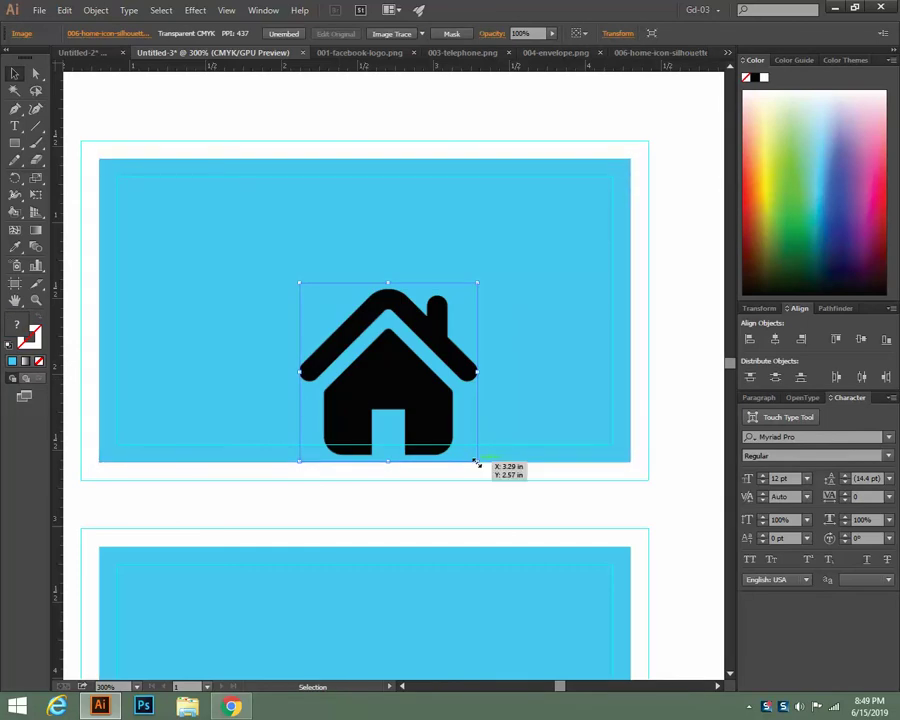
left_click_drag(476, 463, 336, 100)
scroll(466, 405, "up", 2)
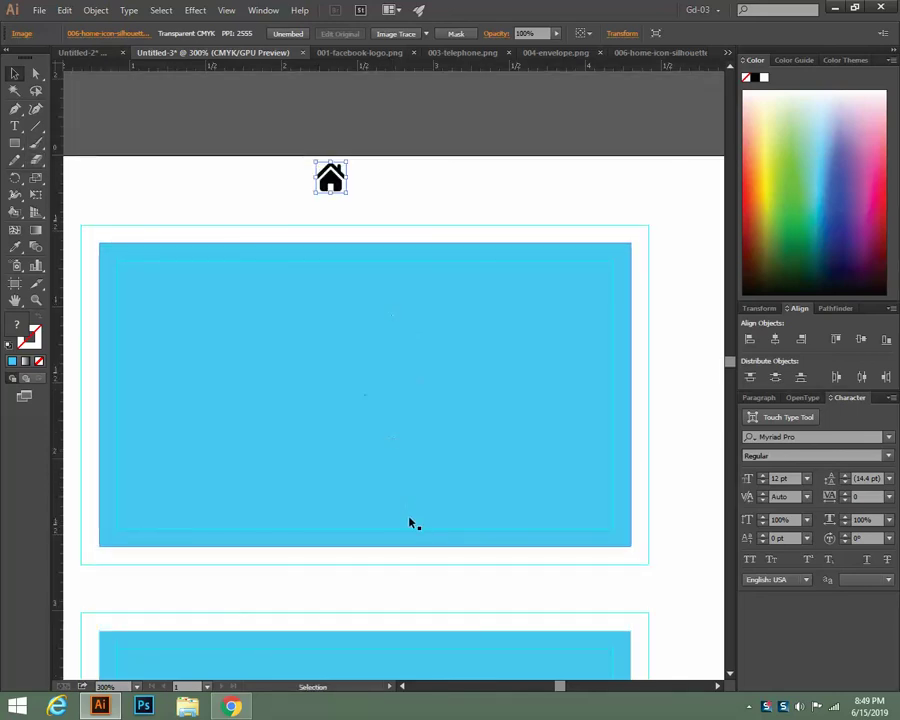
Draw a narrow vertical rectangle down the card, fill it red and shift it right
left_click_drag(15, 143, 71, 155)
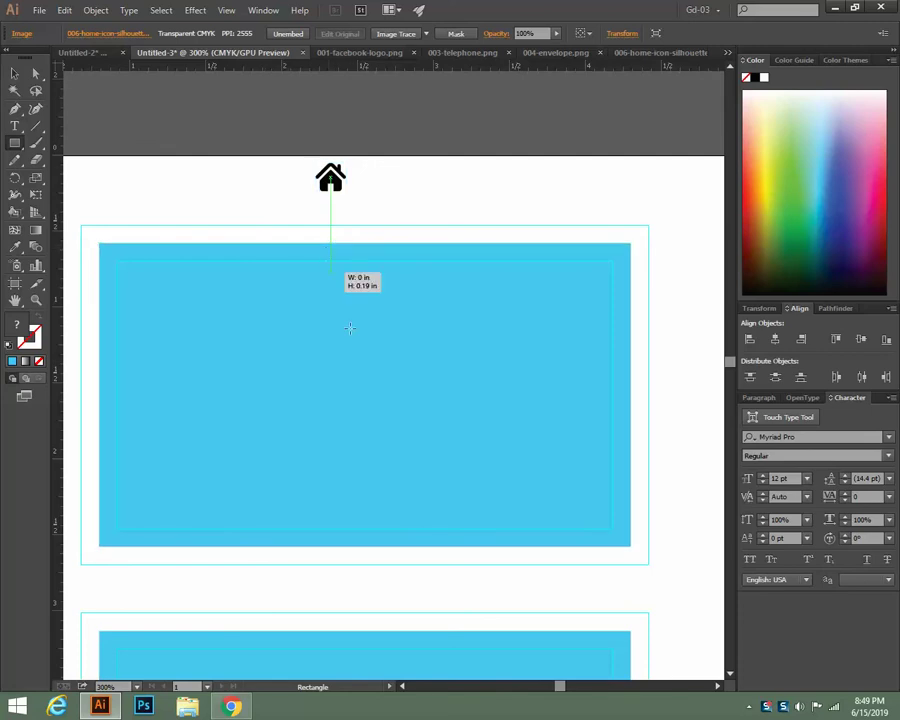
left_click_drag(331, 243, 395, 546)
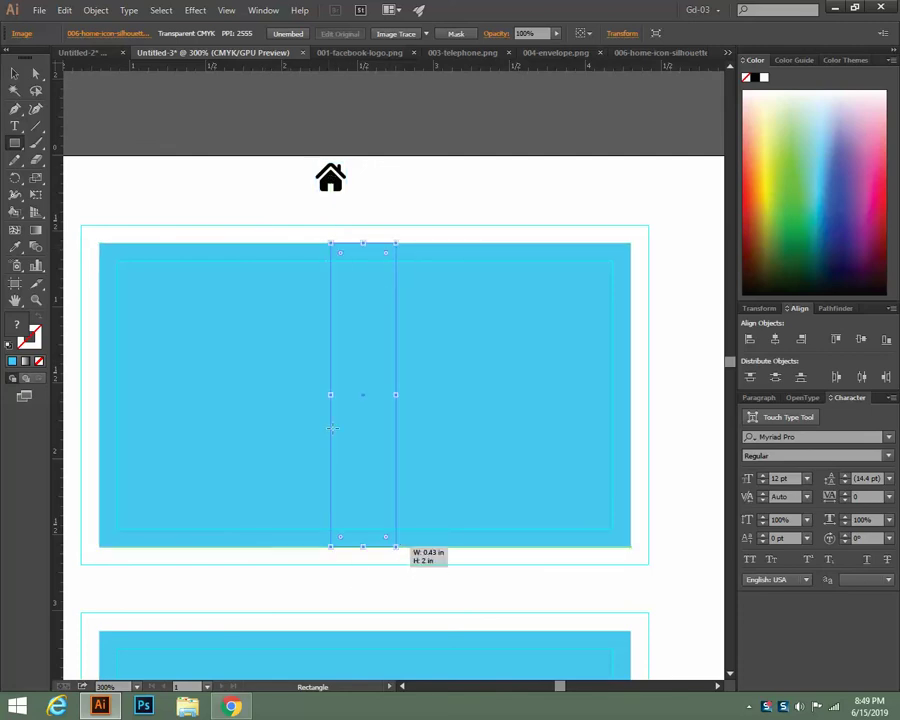
left_click(15, 73)
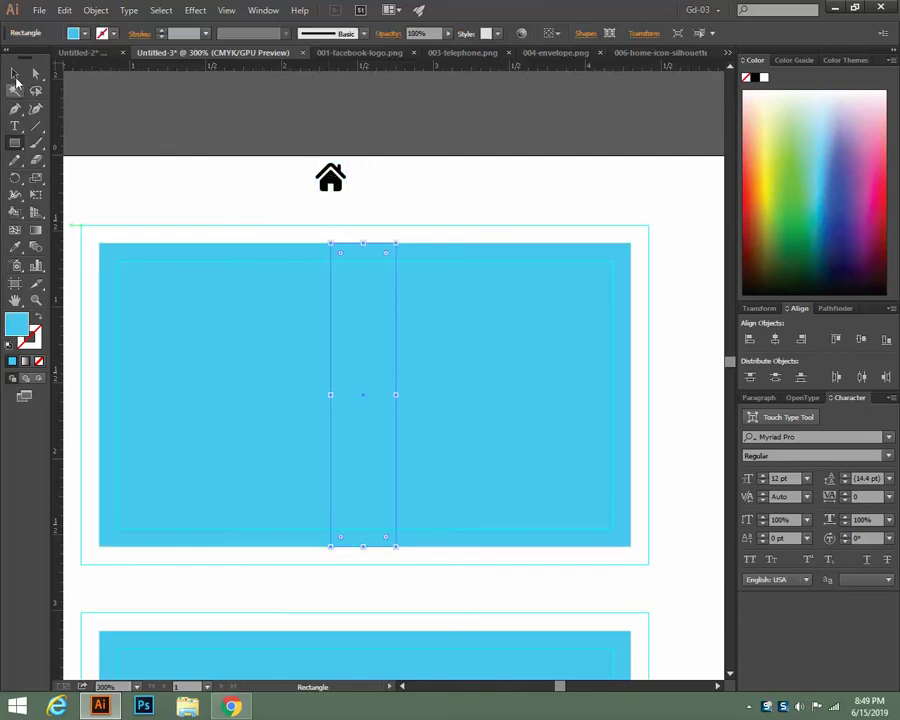
left_click(889, 202)
left_click_drag(373, 397, 350, 420)
Fill the blue card background rectangle dark navy
left_click(680, 400)
left_click(594, 408)
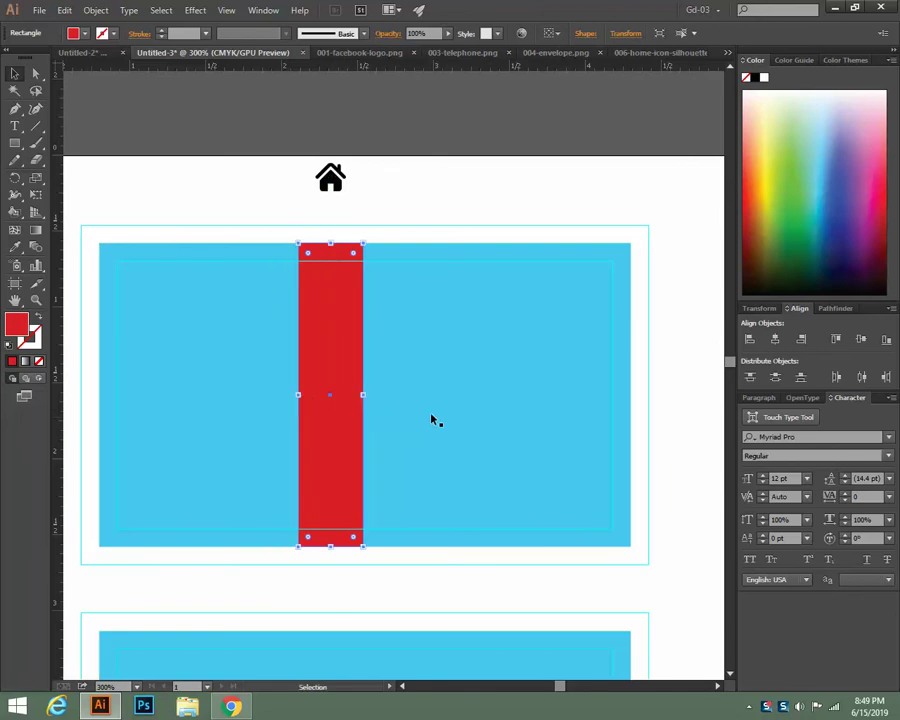
left_click(680, 421)
left_click(456, 441)
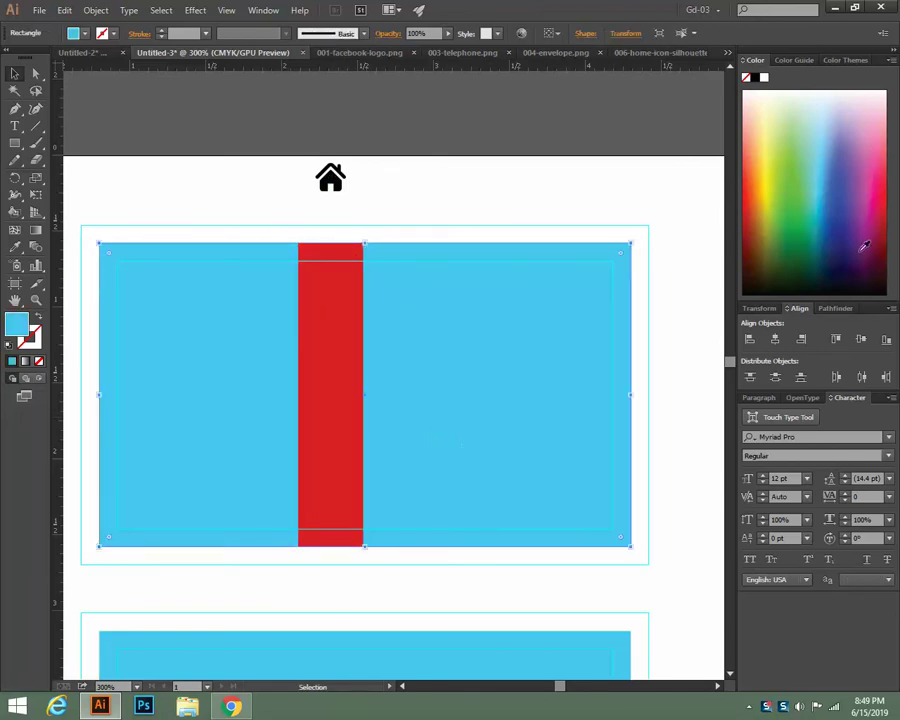
left_click_drag(842, 252, 840, 270)
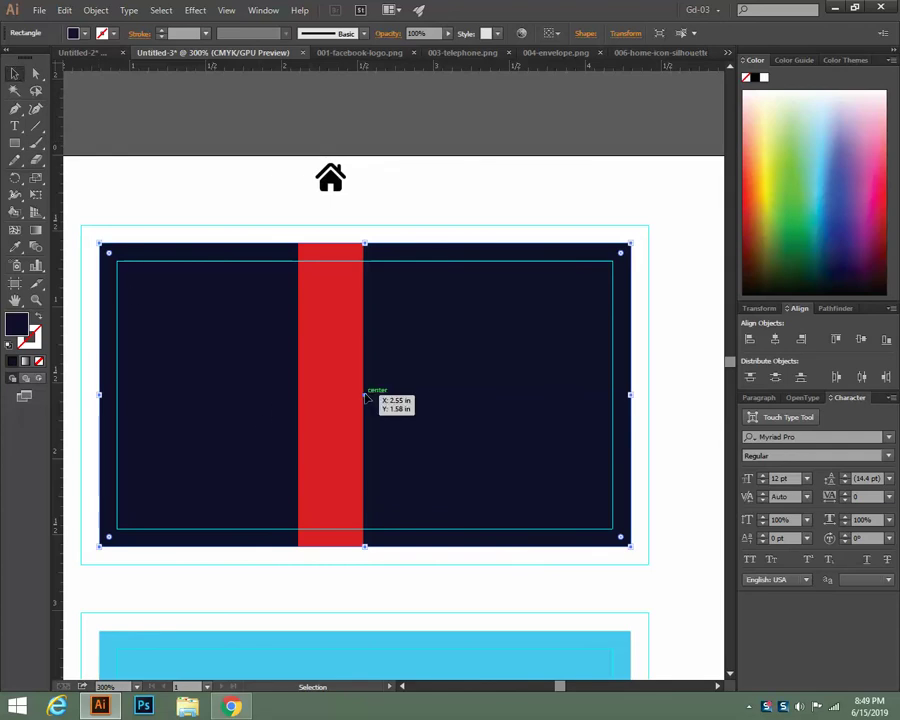
left_click(228, 152)
Narrow the red stripe to about 0.28 in and round its corners into a pill
left_click(339, 365)
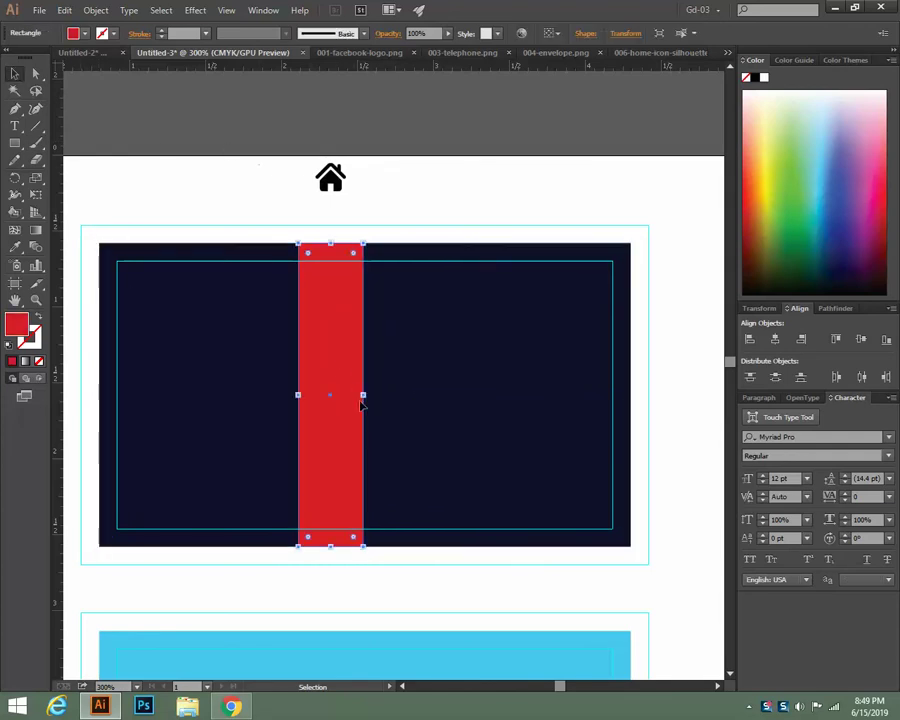
left_click_drag(362, 396, 346, 396)
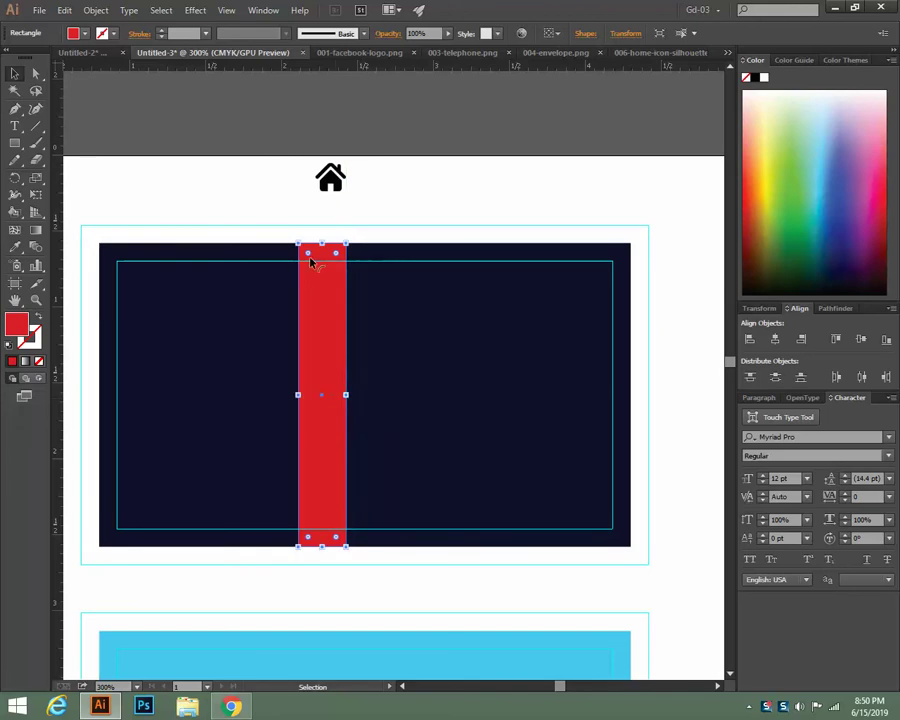
left_click_drag(308, 254, 318, 270)
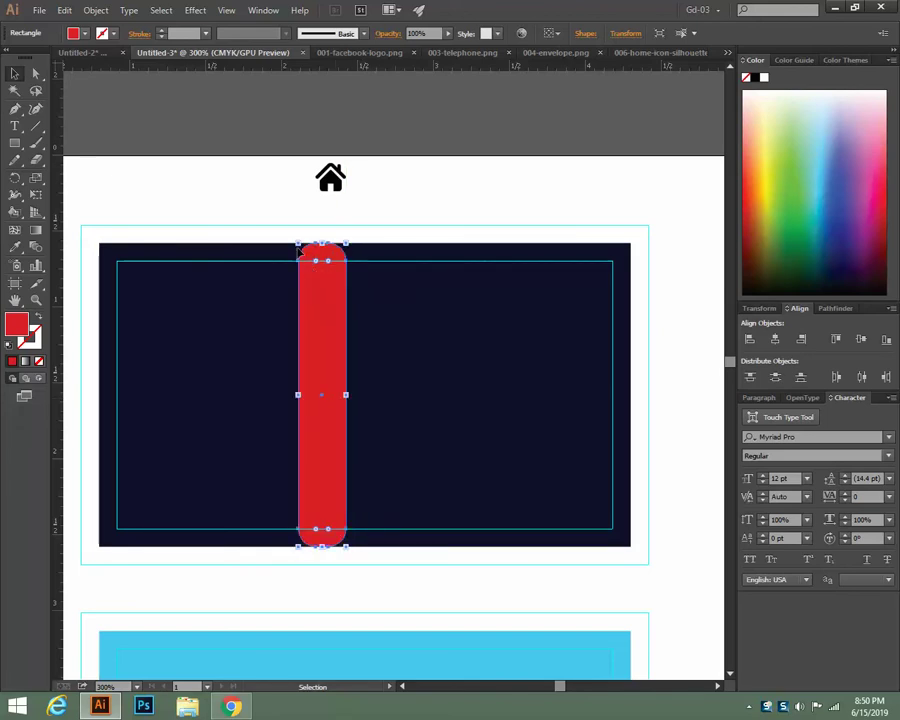
left_click(240, 140)
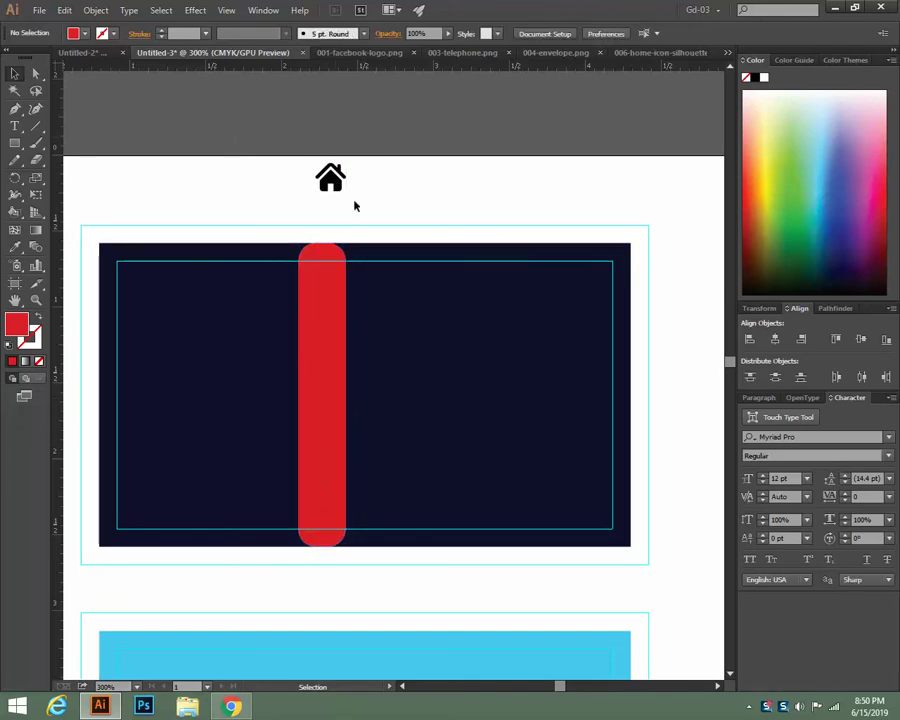
Draw a small circle on the top of the red pill and fill it white with the Eyedropper
key("ctrl+plus")
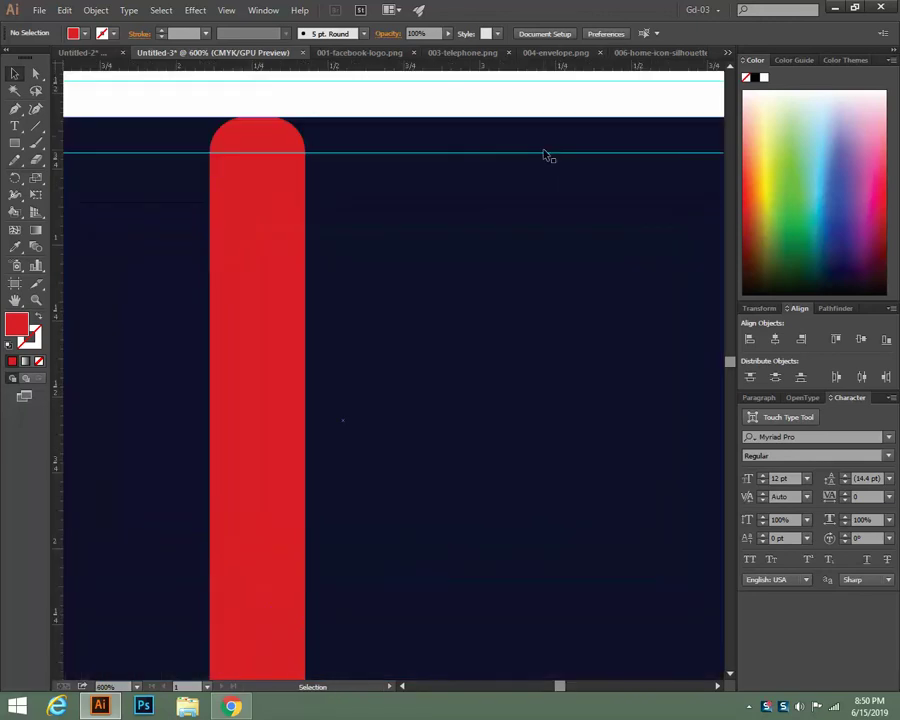
left_click_drag(488, 326, 593, 394)
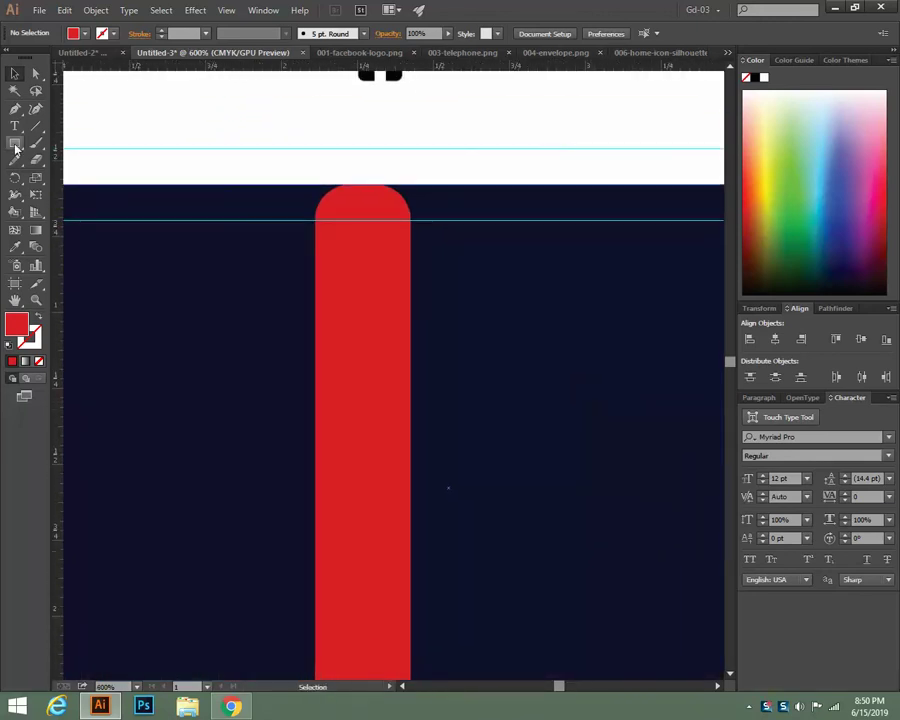
left_click_drag(15, 147, 80, 176)
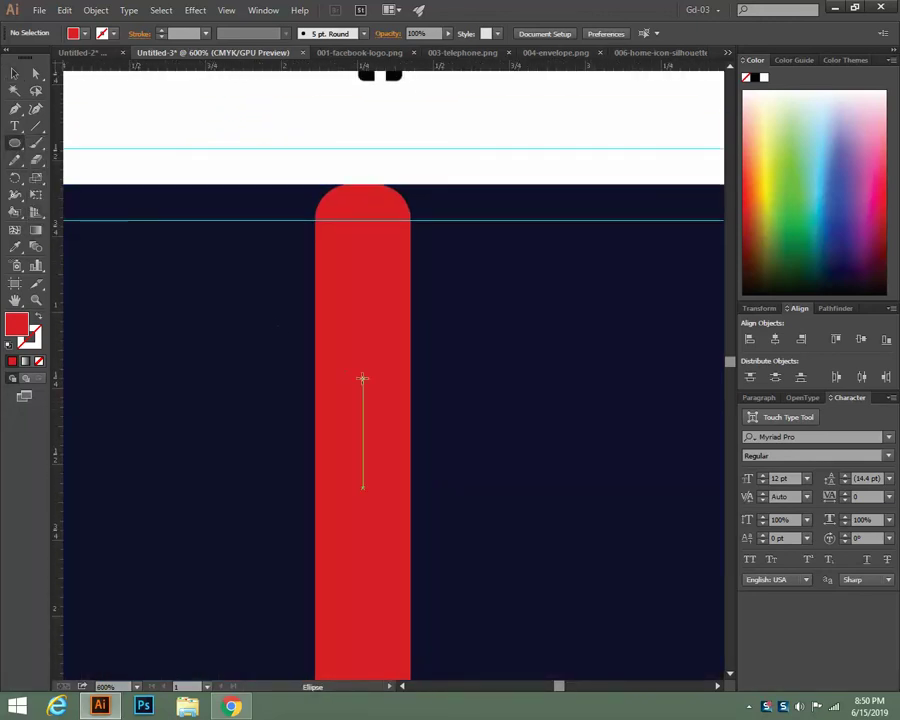
left_click_drag(362, 376, 392, 406)
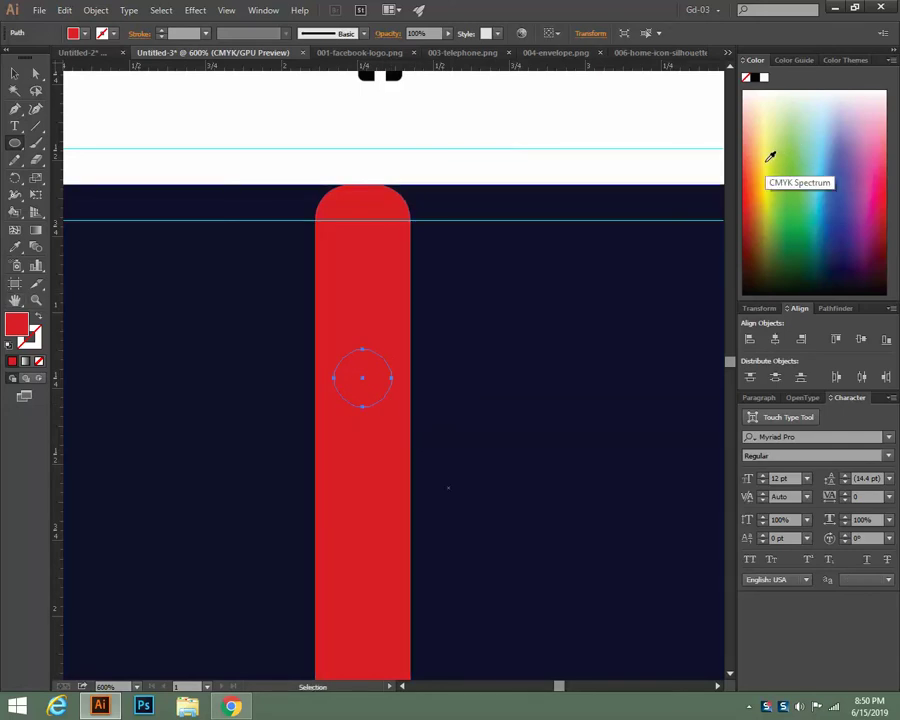
left_click(764, 154)
left_click(15, 73)
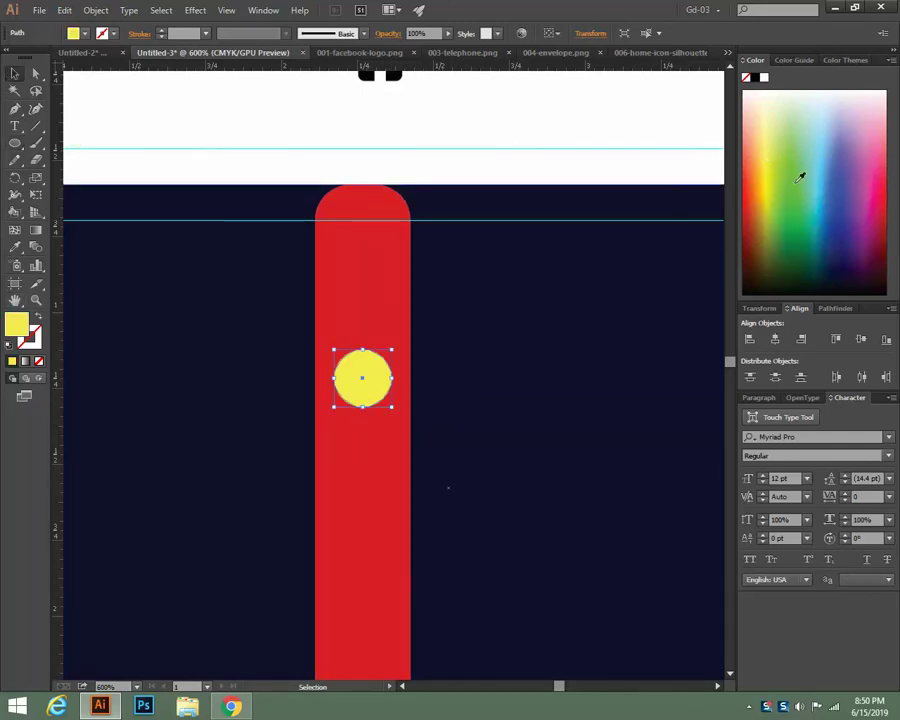
key("i")
left_click(328, 167)
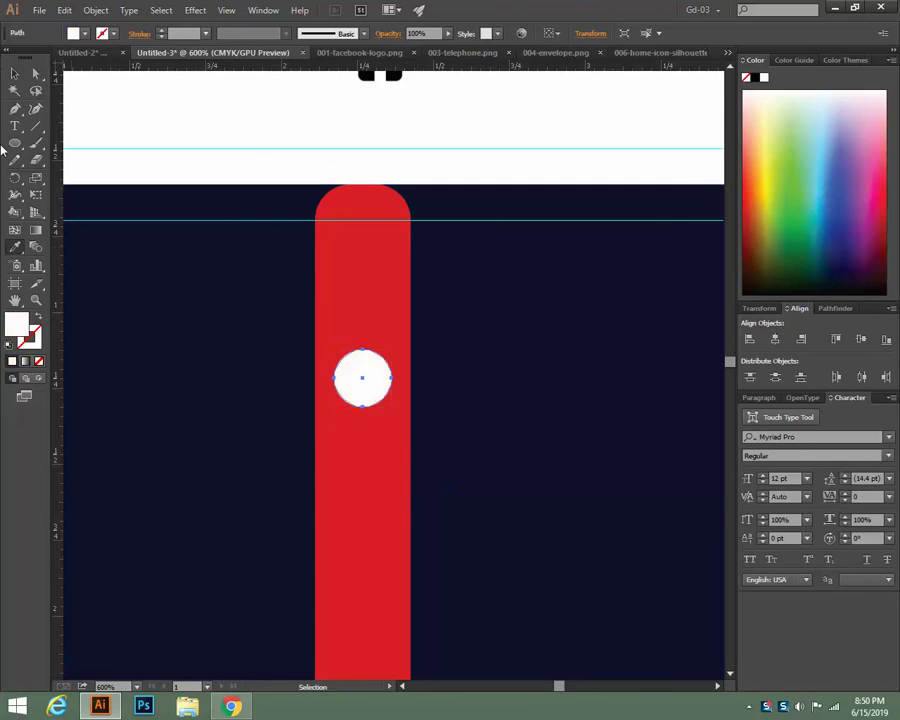
key("v")
left_click(545, 125)
Move the house icon onto the stripe above the circle and bring it to front
scroll(545, 125, "up", 2)
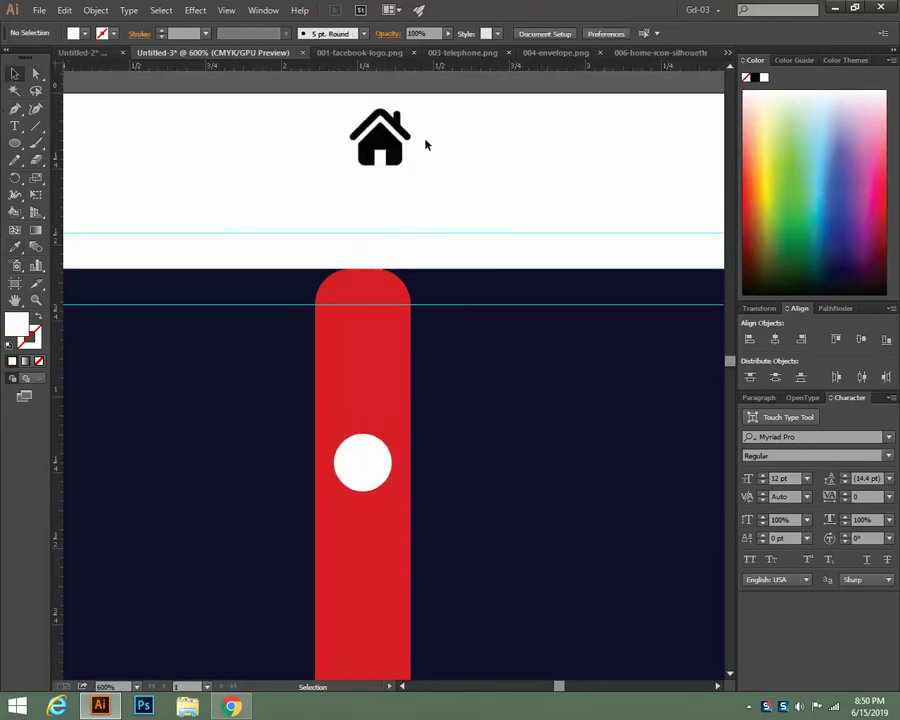
left_click_drag(393, 154, 386, 417)
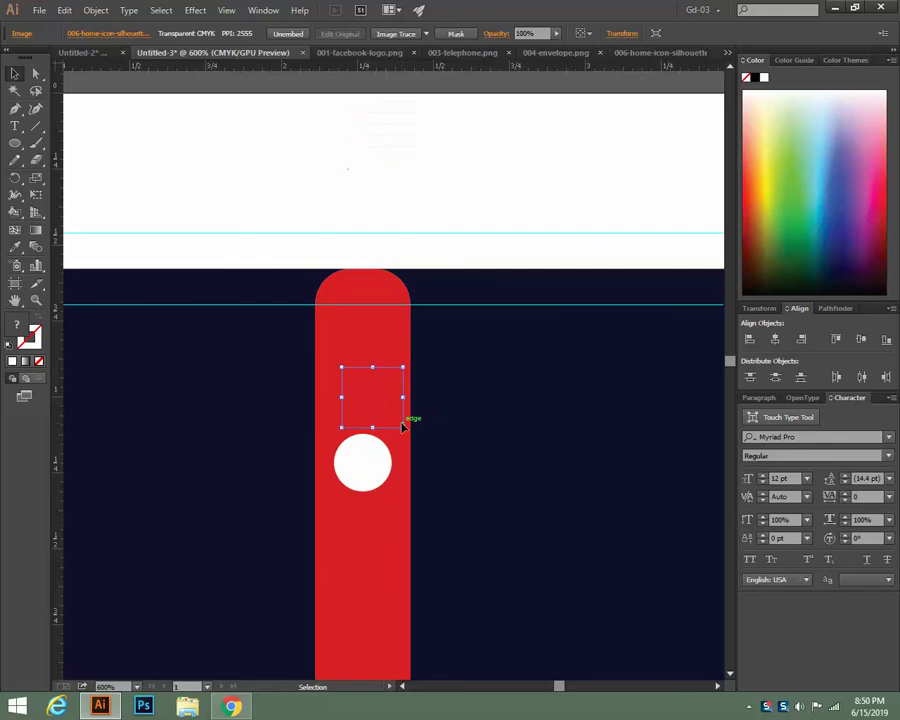
right_click(376, 404)
mouse_move(454, 486)
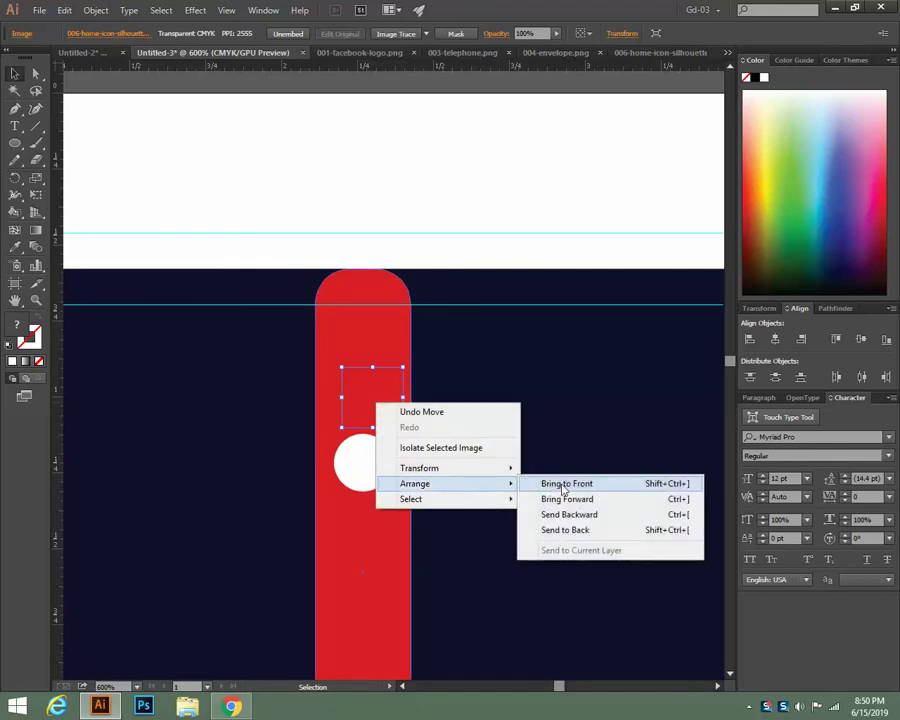
left_click(565, 485)
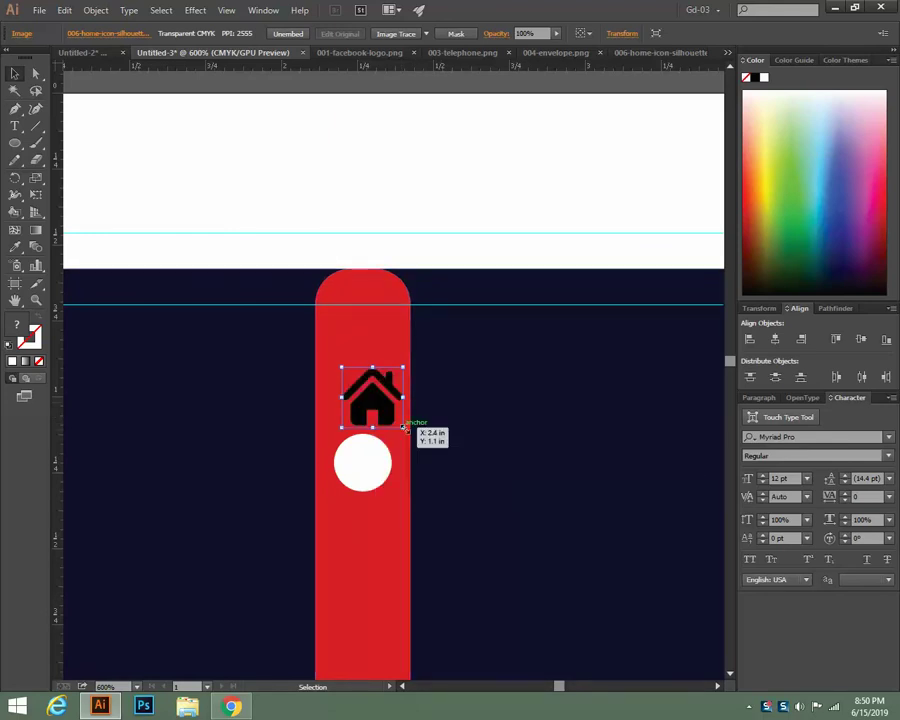
left_click_drag(357, 384, 386, 420)
left_click(444, 187)
scroll(450, 187, "down", 5)
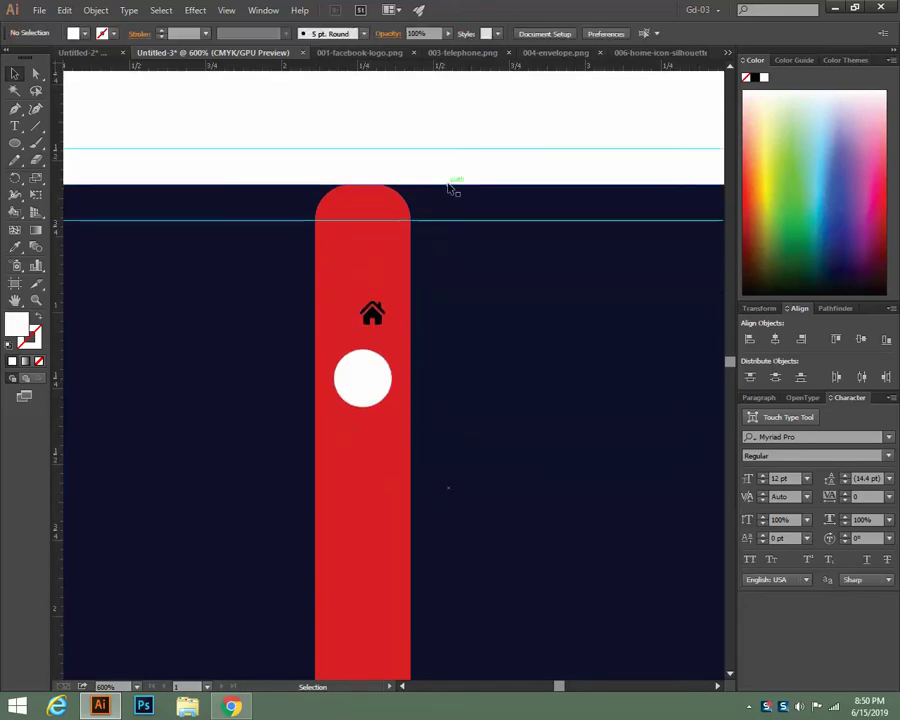
left_click(365, 277)
scroll(408, 484, "down", 3)
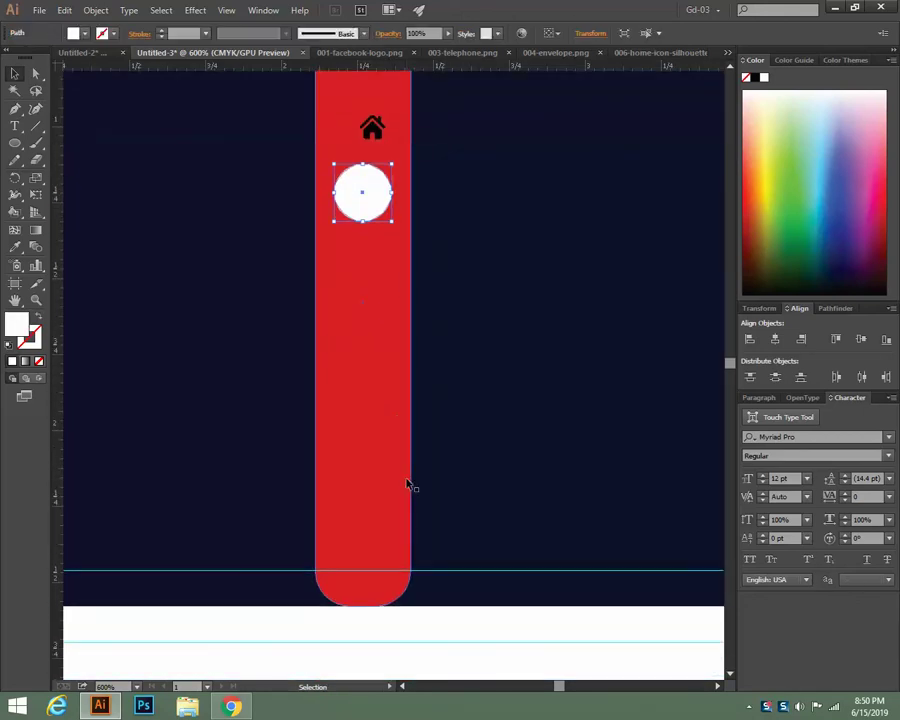
scroll(407, 484, "up", 1)
Alt-drag a copy of the white circle down, repeat with Ctrl+D for four circles, and move the house into the top one
left_click_drag(370, 204, 397, 336)
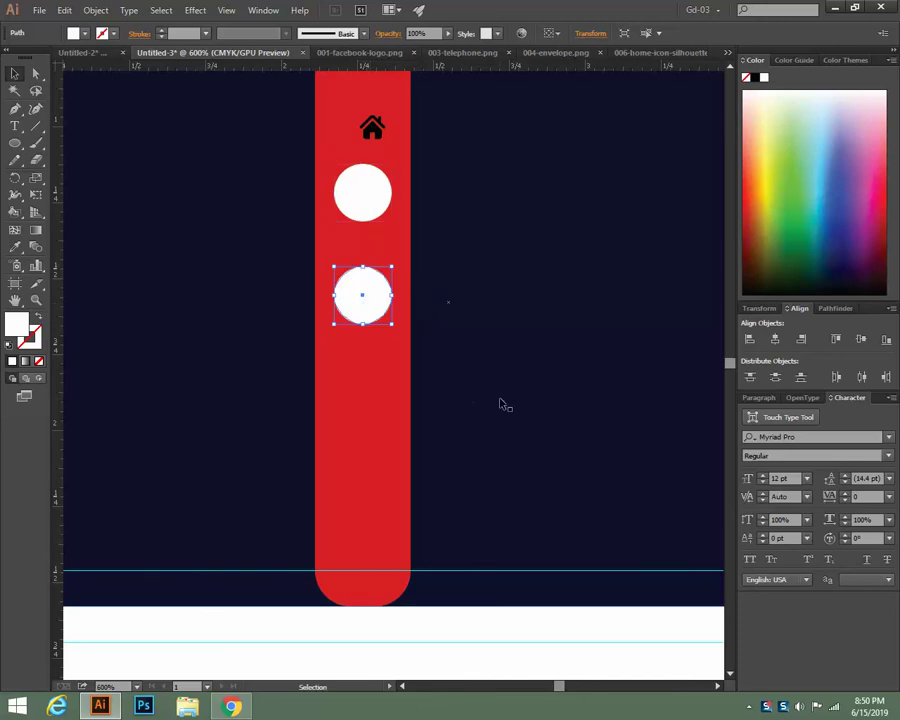
key("ctrl+d")
key("ctrl+d")
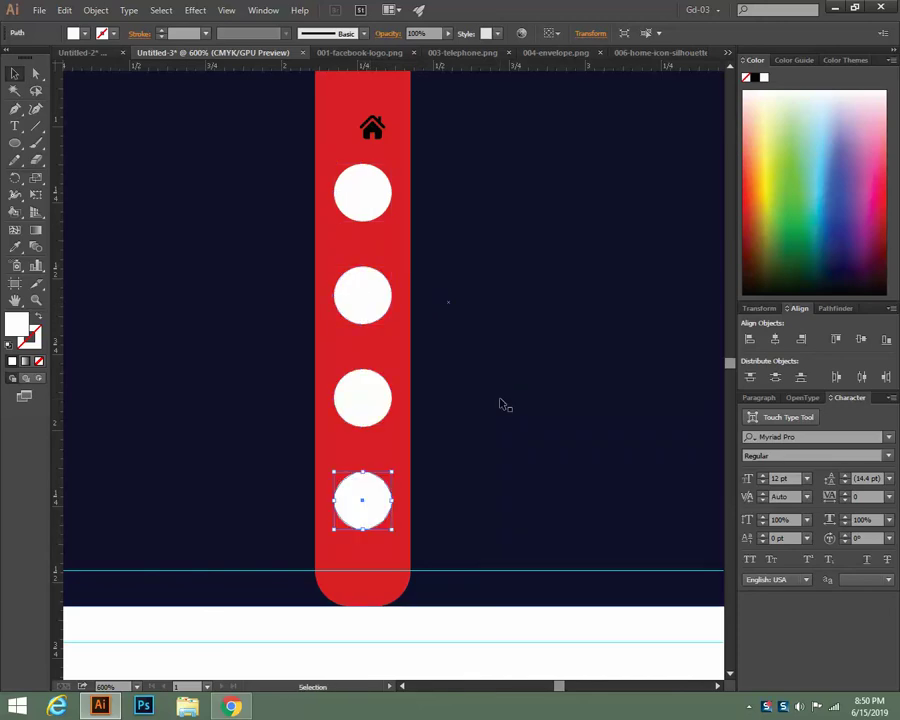
scroll(505, 405, "up", 1)
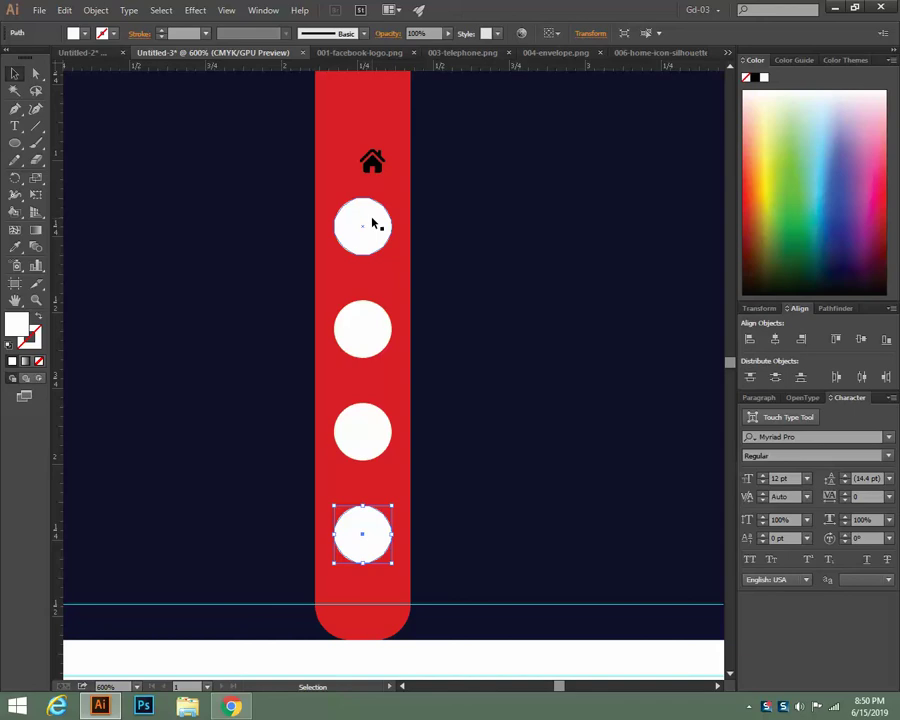
left_click_drag(378, 167, 370, 229)
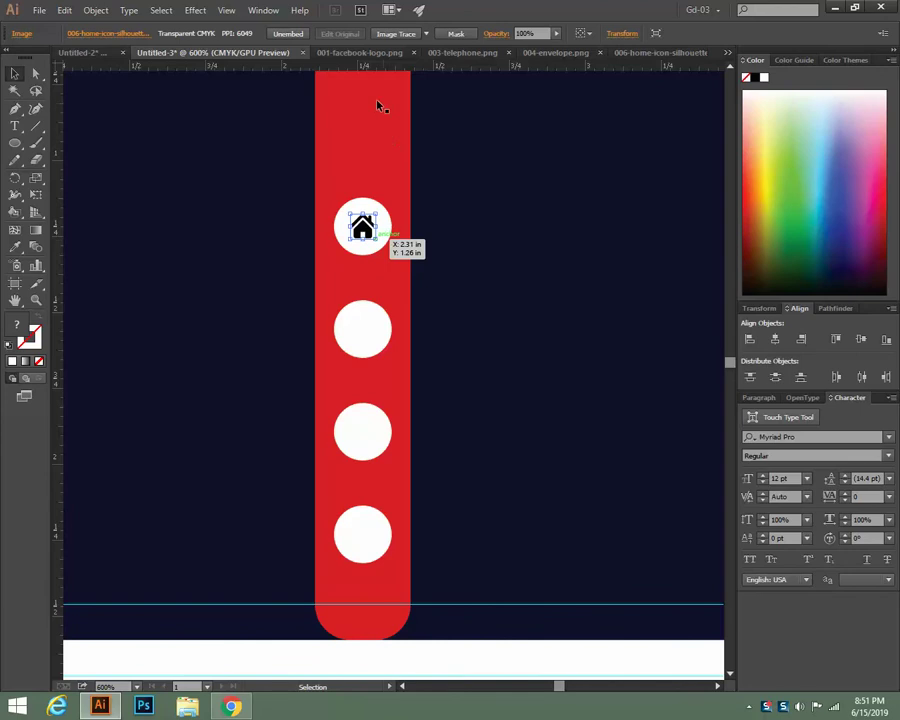
Copy the f logo from 001-facebook-logo.png, paste it into Untitled-3 and shrink it into the bottom circle
left_click(366, 53)
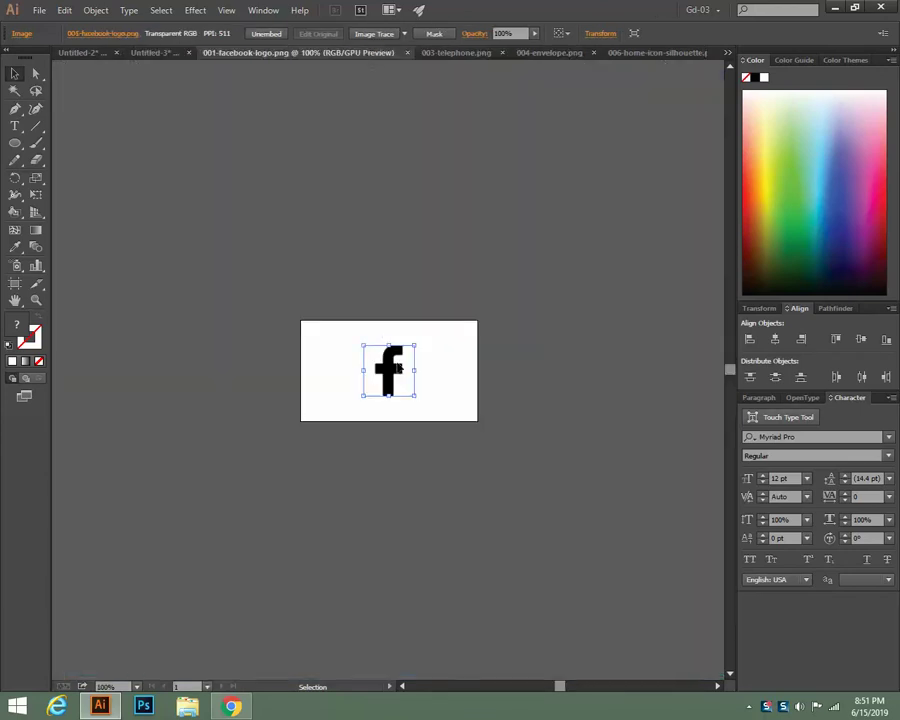
key("a")
left_click(155, 52)
key("v")
key("ctrl+v")
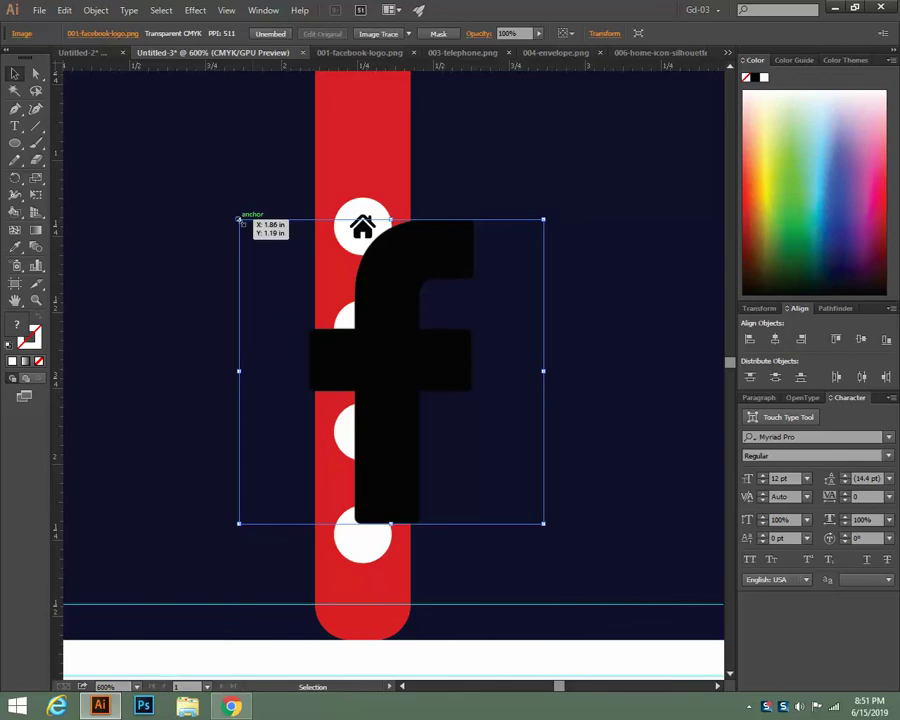
left_click_drag(240, 219, 366, 542)
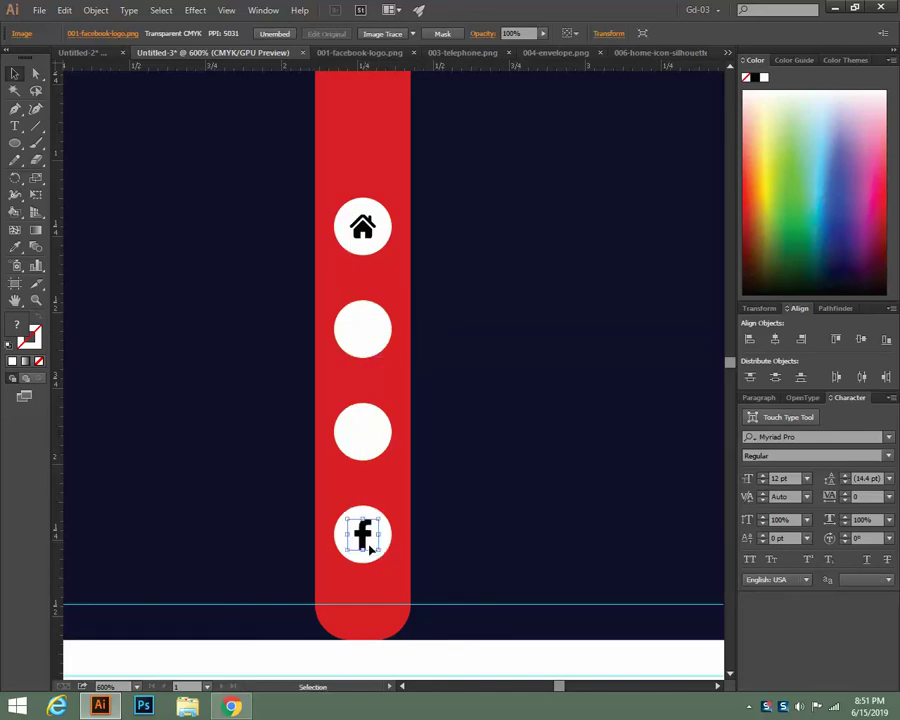
left_click(465, 55)
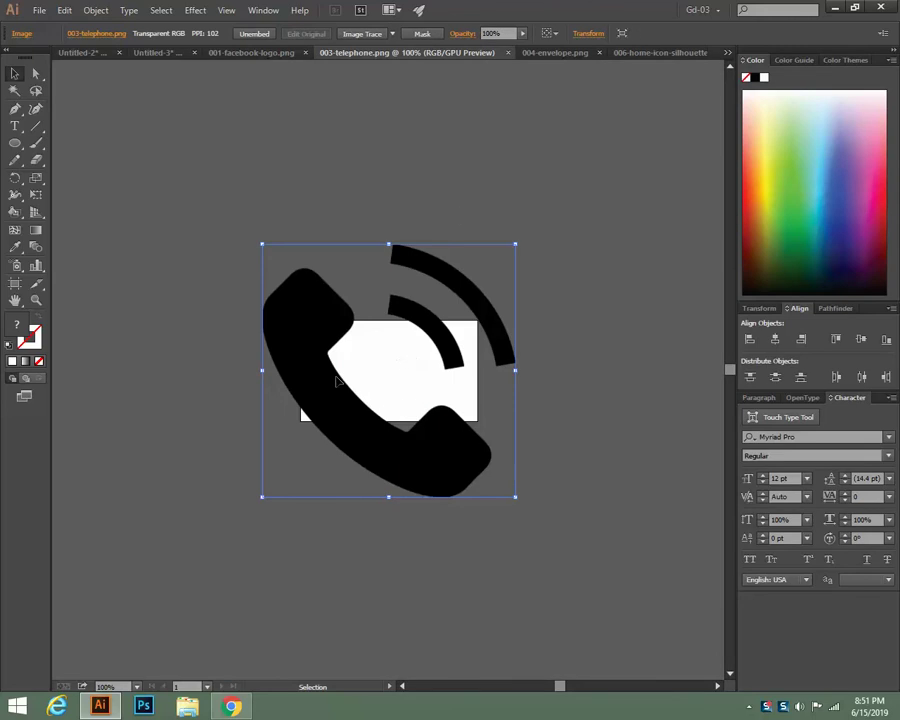
Paste the telephone image into Untitled-3 and scale it down into the second white circle
key("v")
left_click(198, 57)
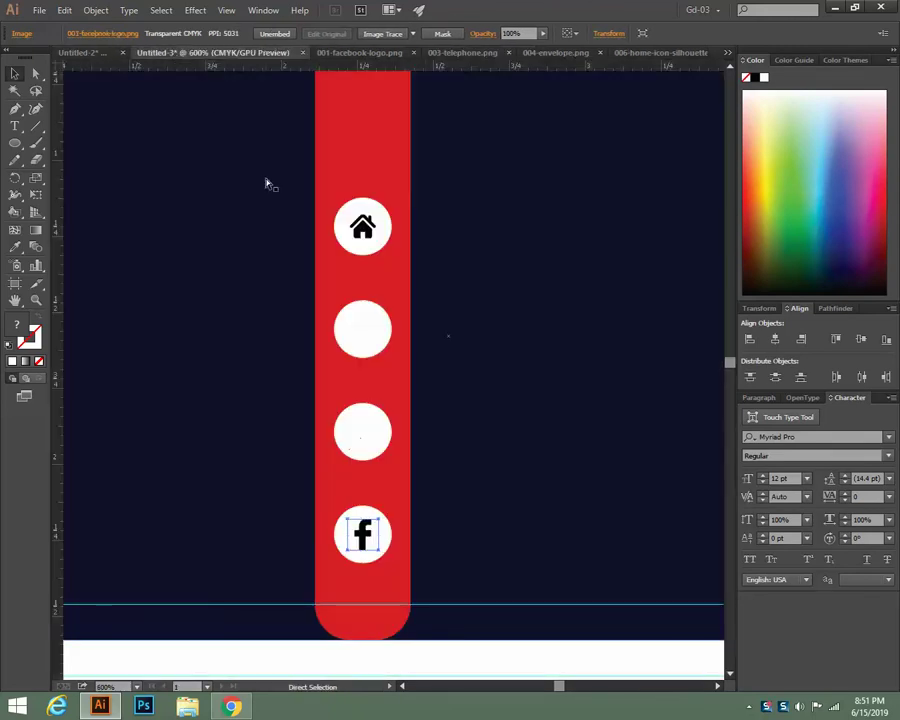
key("ctrl+0")
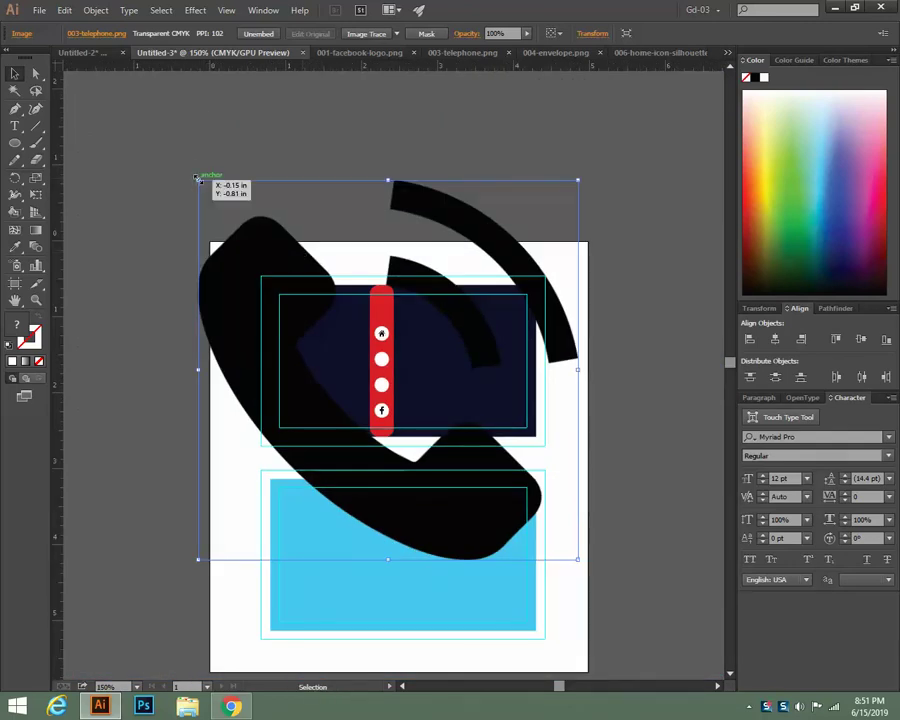
left_click_drag(197, 177, 384, 364)
key("ctrl+plus")
key("ctrl+plus")
key("ctrl+plus")
key("ctrl+plus")
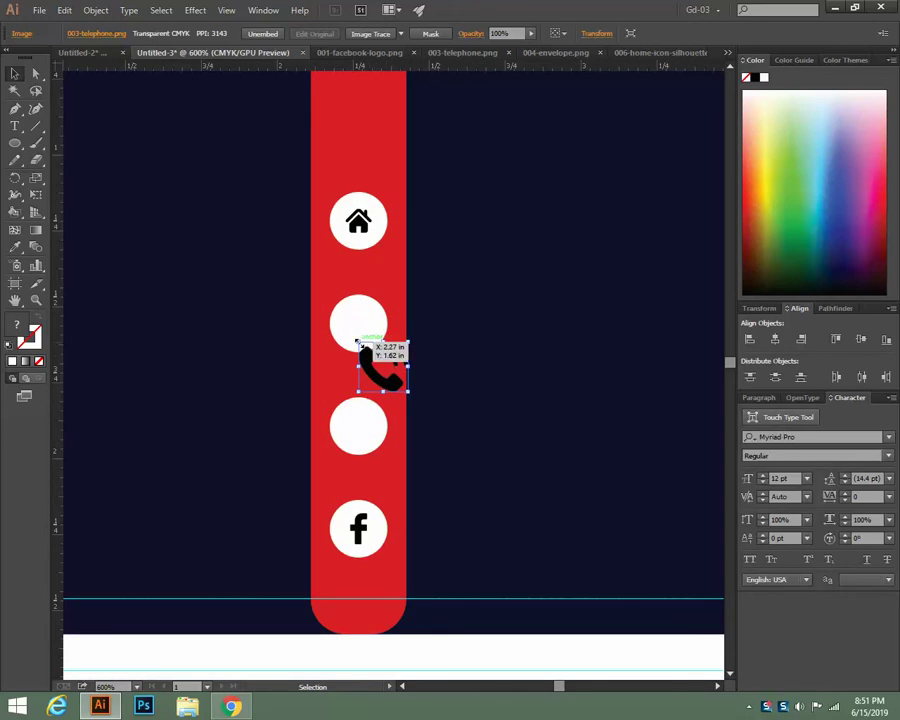
mouse_move(358, 341)
left_mouse_down()
mouse_move(374, 355)
mouse_move(360, 326)
left_mouse_up()
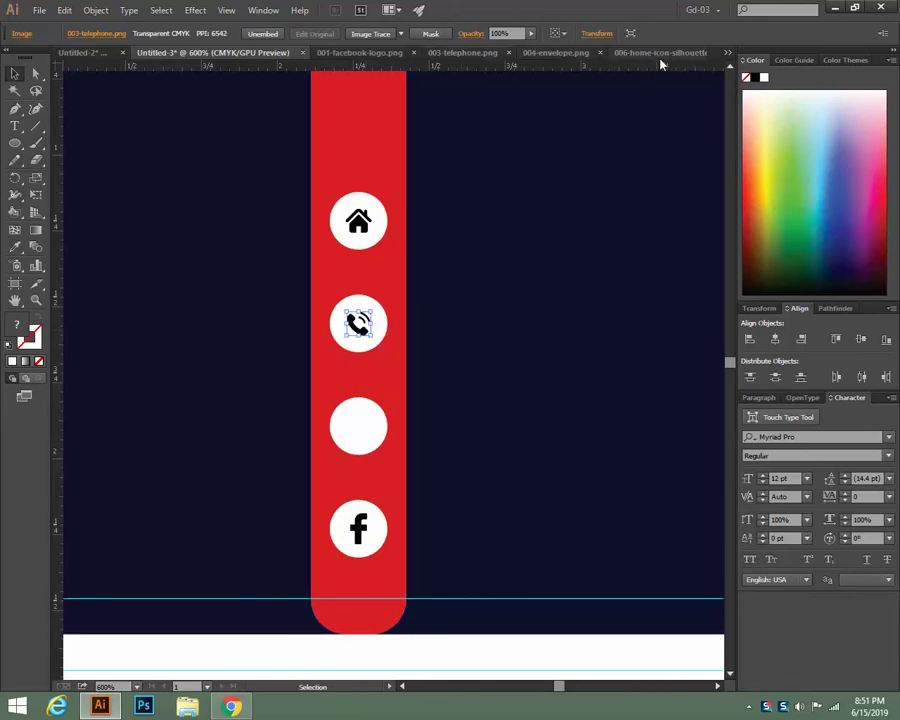
Copy the envelope image from 004-envelope.png, paste it into Untitled-3 and shrink it
left_click(575, 55)
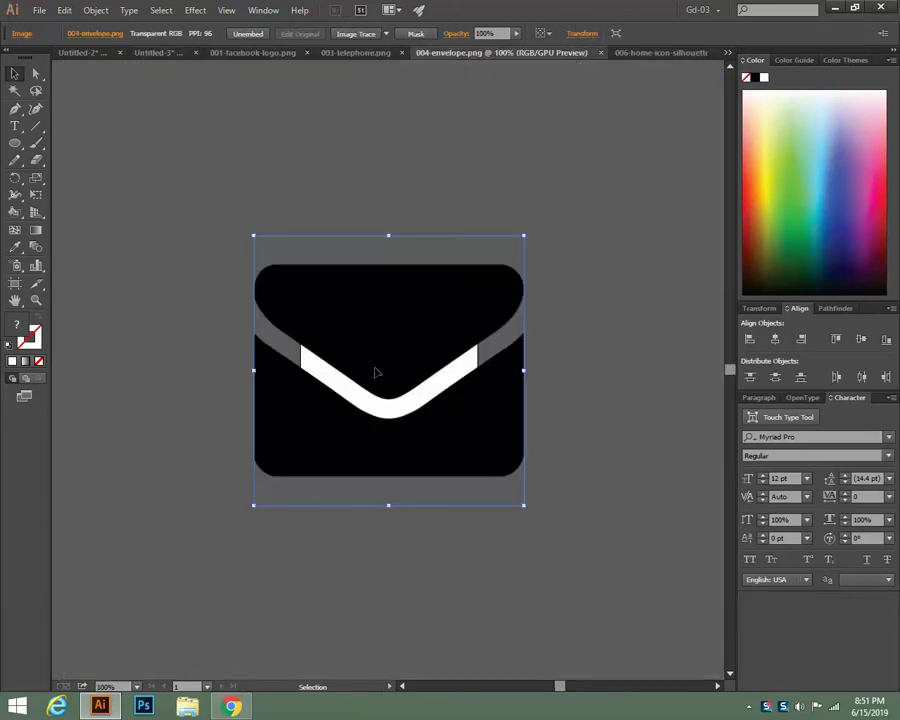
key("a")
key("v")
left_click(156, 53)
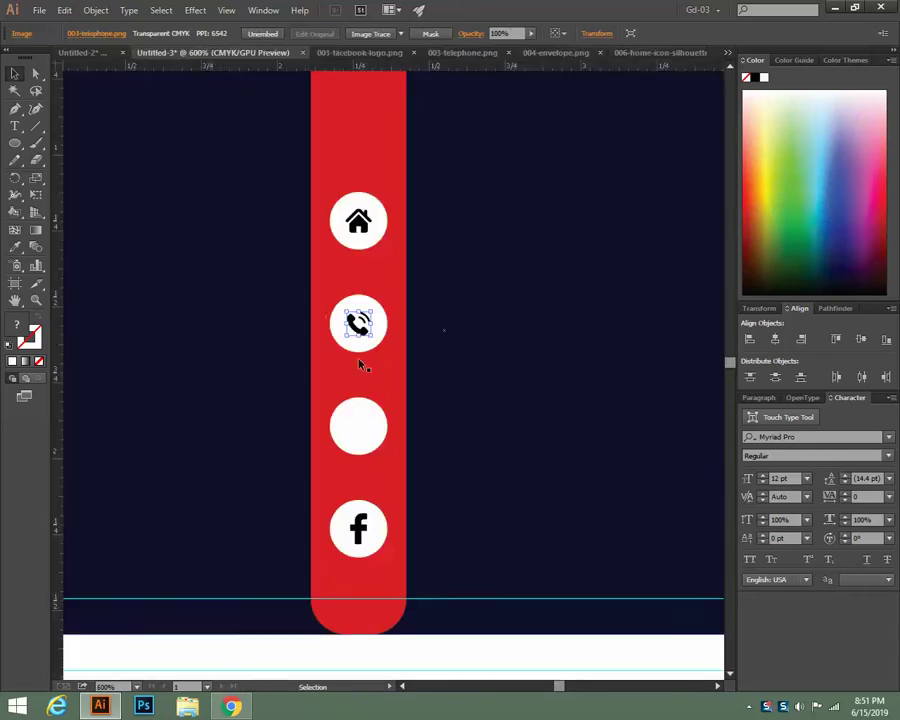
key("a")
key("ctrl+v")
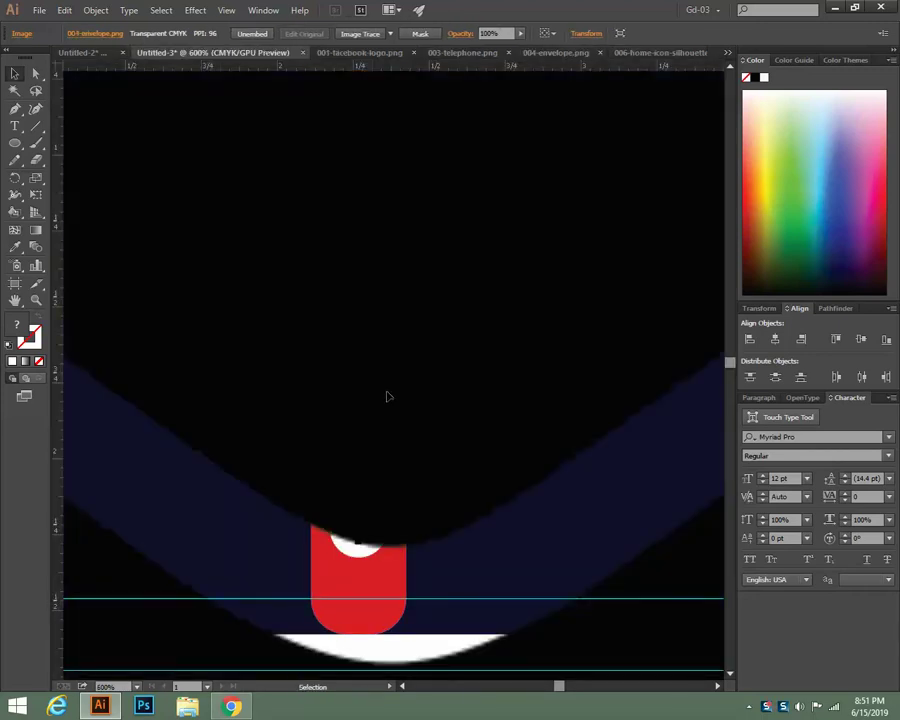
key("ctrl+minus")
key("ctrl+minus")
key("ctrl+minus")
key("ctrl+minus")
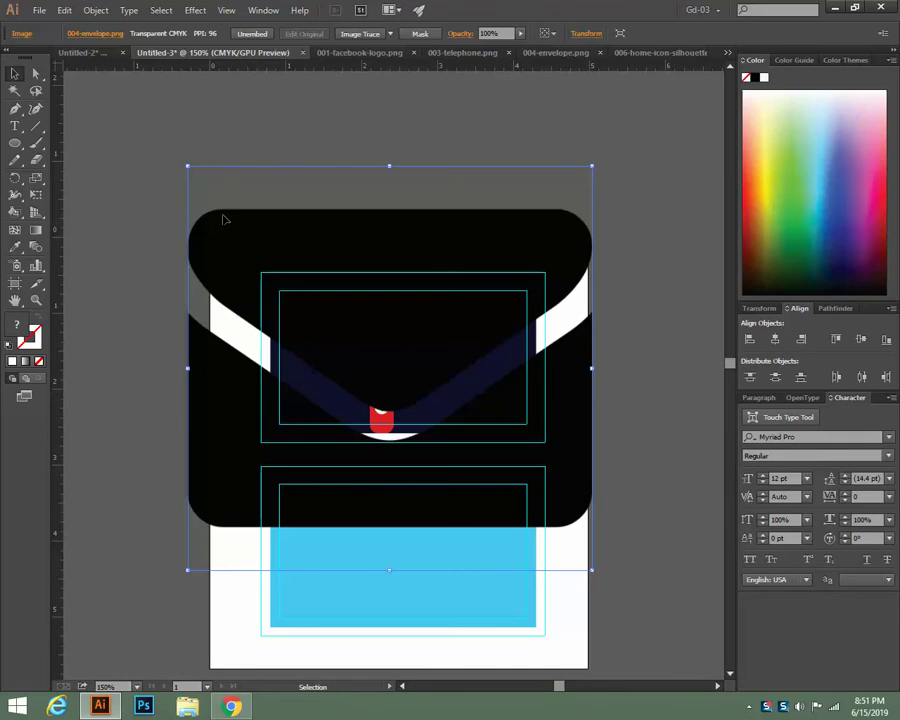
left_click_drag(189, 167, 369, 355)
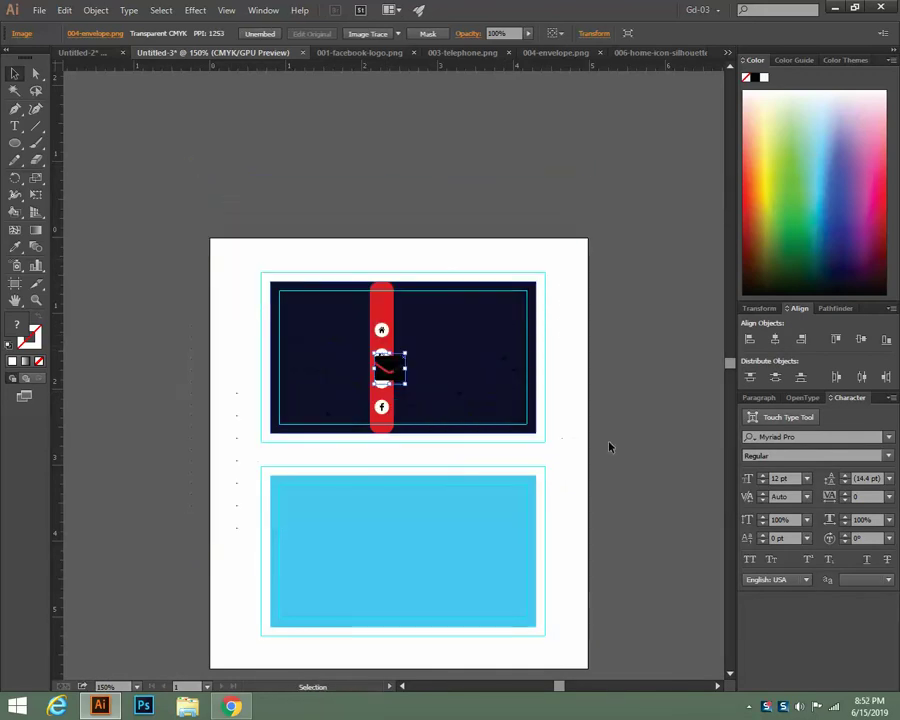
Scale the envelope further and place it inside the third white circle
key("a")
key("ctrl+plus")
key("ctrl+plus")
key("ctrl+plus")
key("ctrl+plus")
key("ctrl+plus")
key("v")
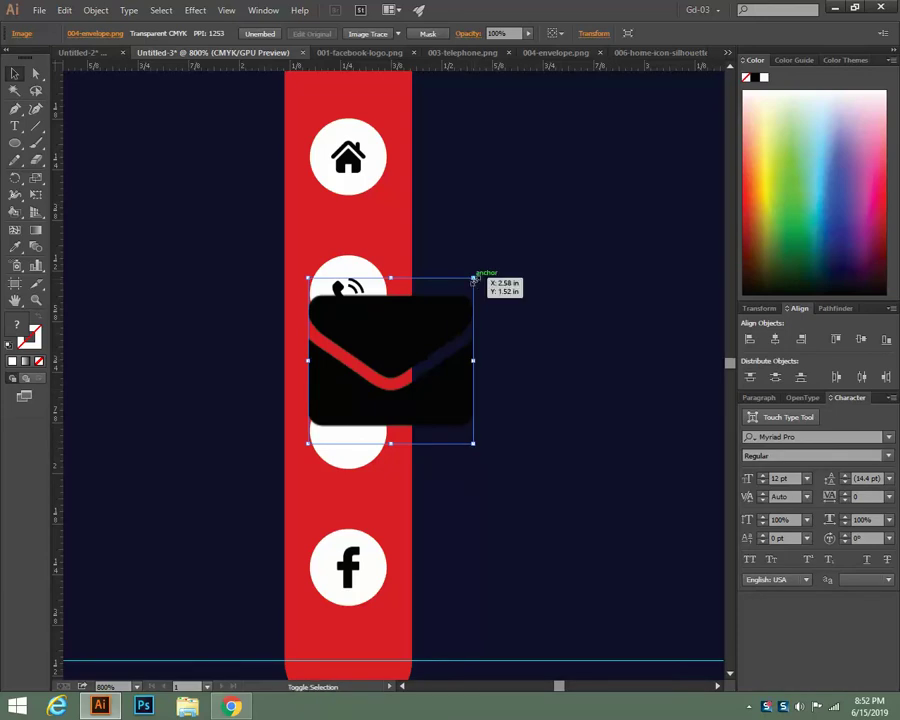
left_click_drag(474, 281, 356, 426)
left_click_drag(349, 426, 348, 430)
left_click(485, 365)
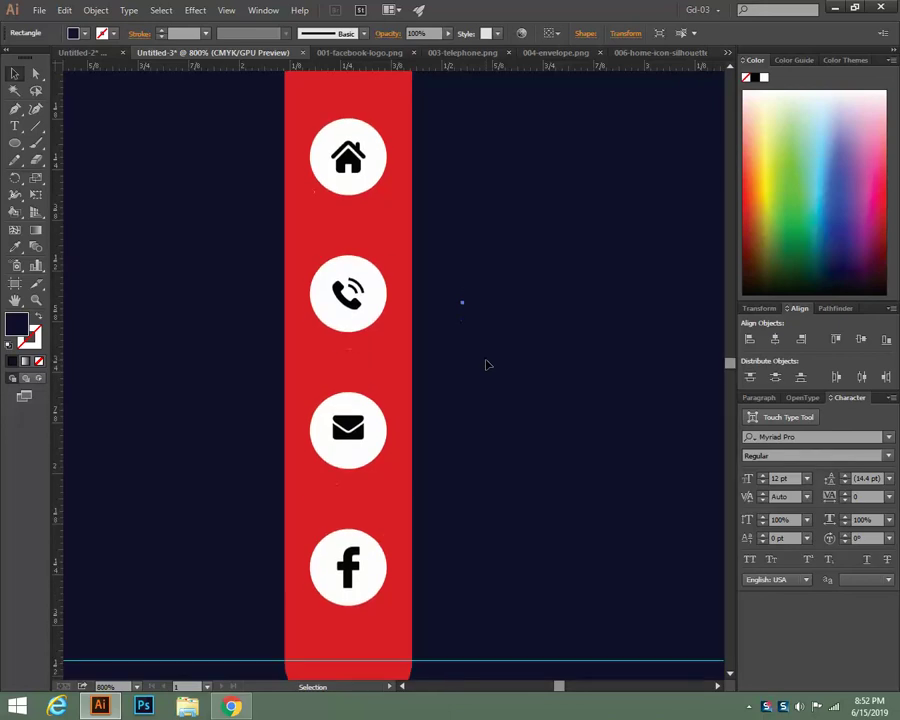
key("ctrl+minus")
key("ctrl+minus")
key("ctrl+minus")
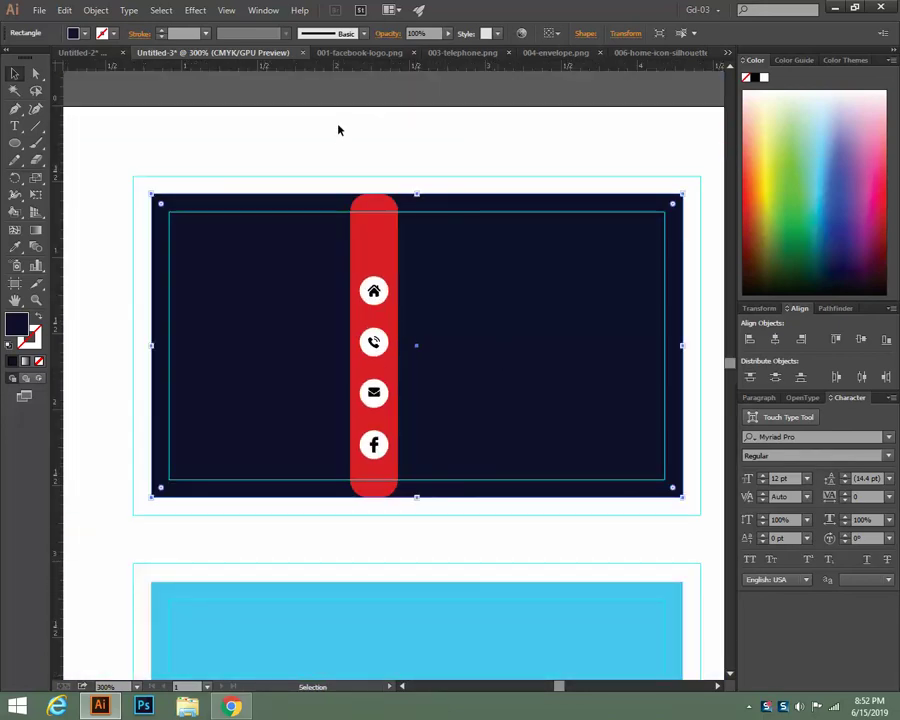
Review the card's four icons, try an orange fill on the home icon, and go to 001-facebook-logo.png
left_click(264, 118)
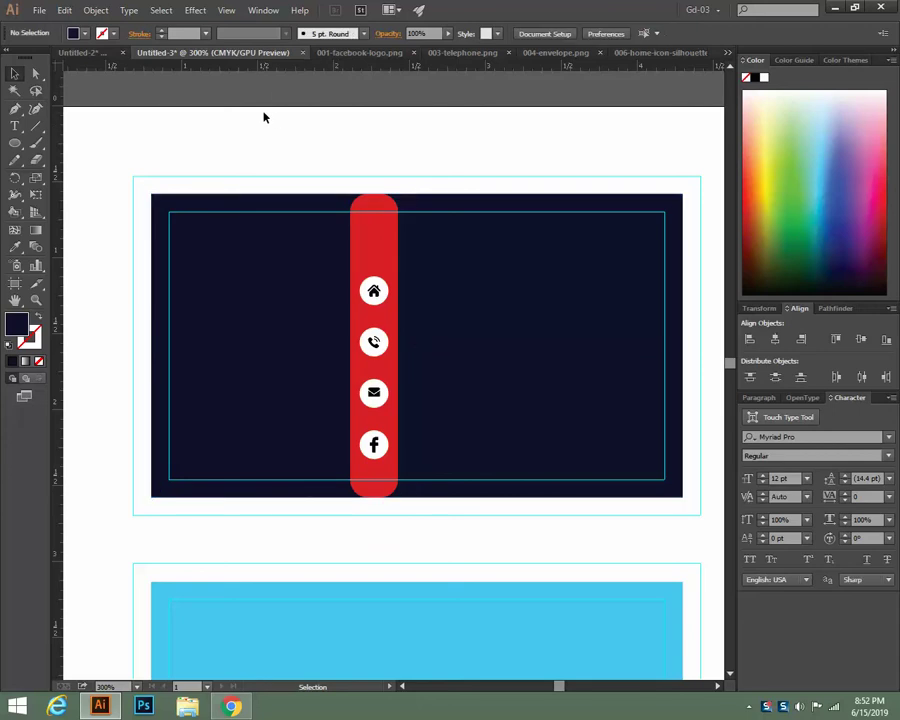
left_click(375, 291)
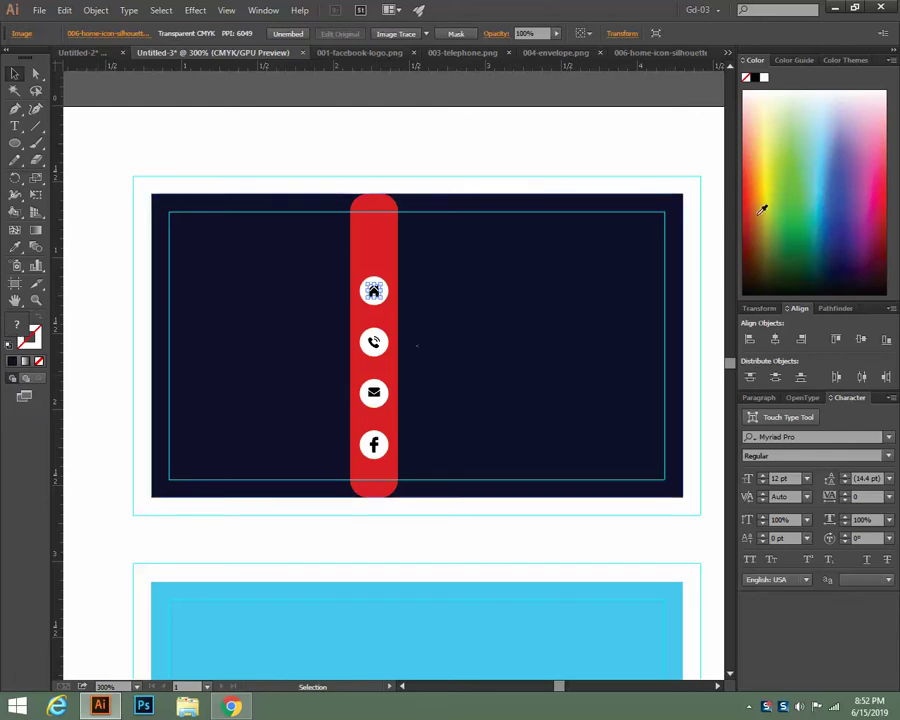
left_click(762, 210)
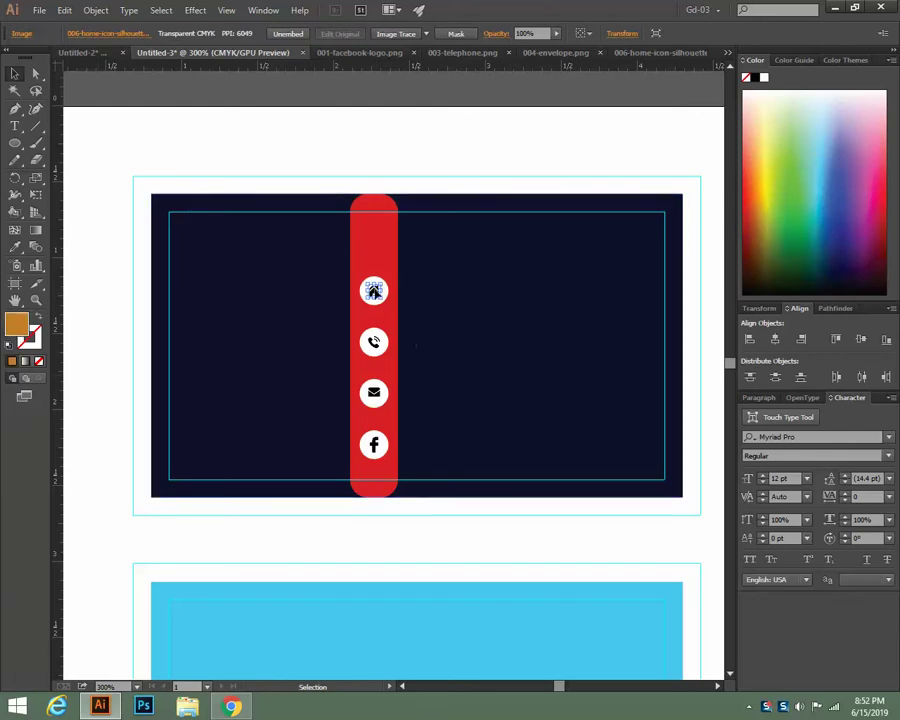
left_click(352, 57)
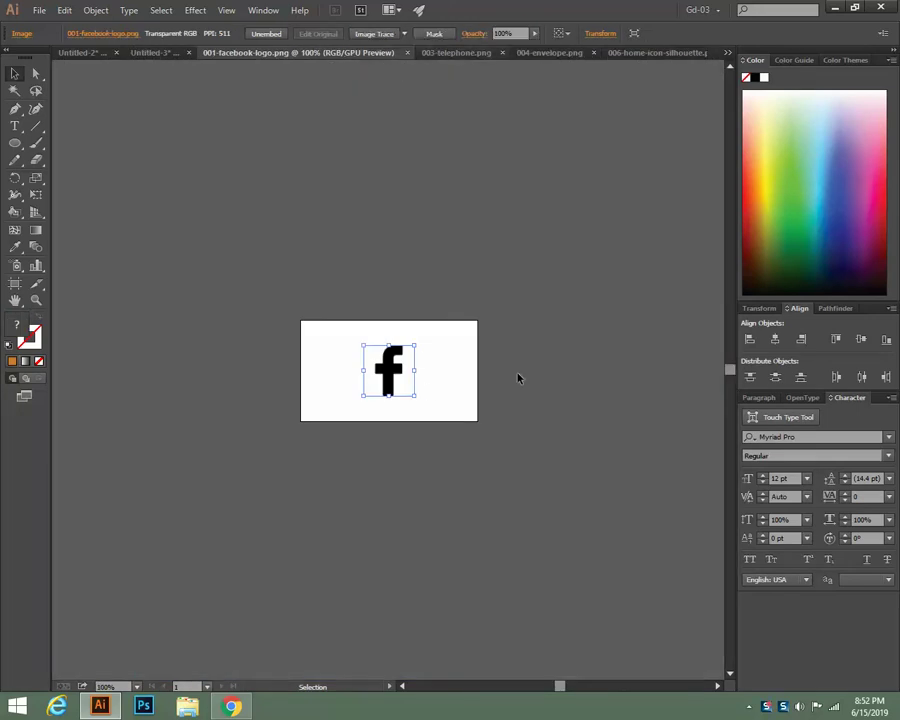
Trace the Facebook logo at 200%, expand it into vector paths, and fill it orange
key("ctrl+equal")
key("ctrl+equal")
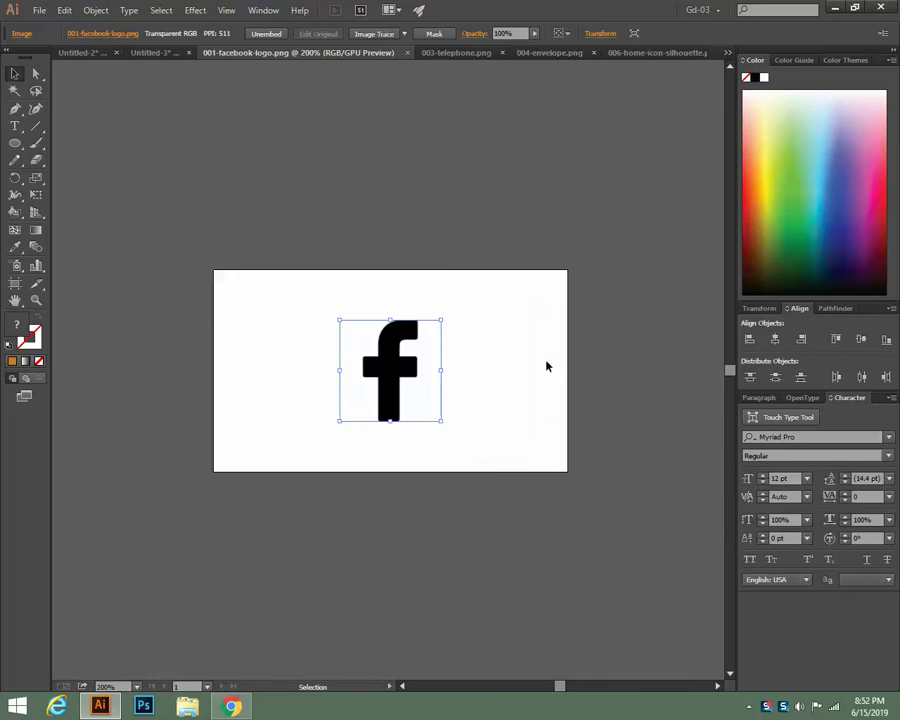
left_click(379, 36)
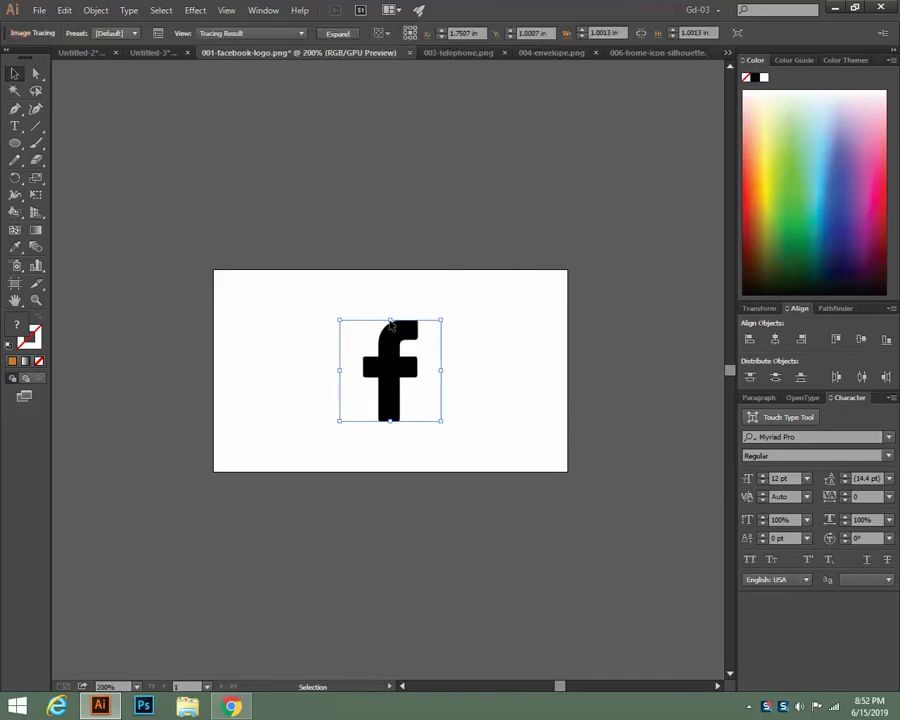
left_click(338, 35)
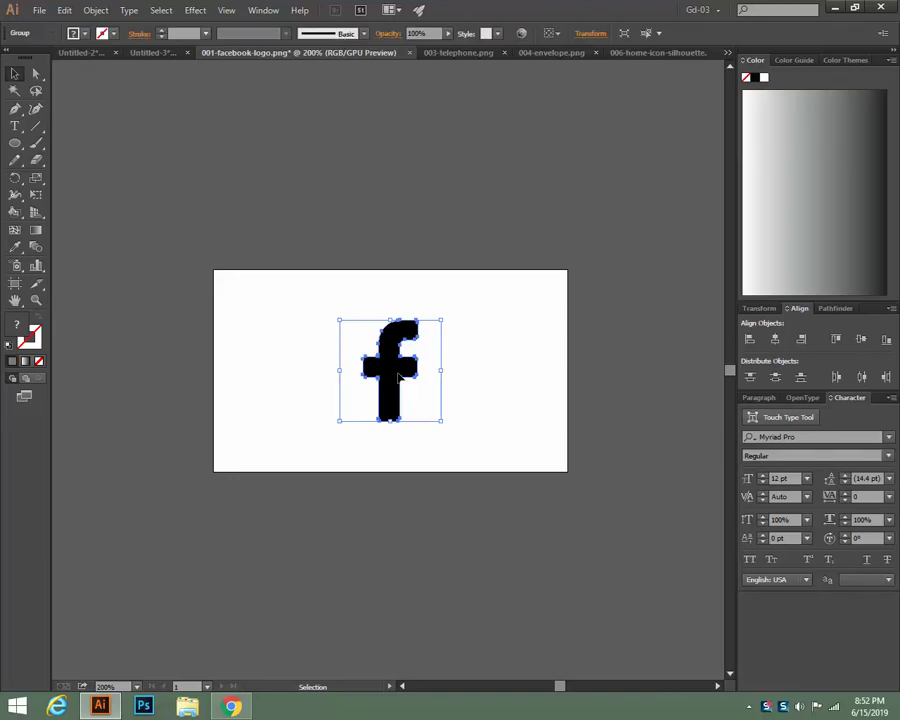
double_click(18, 336)
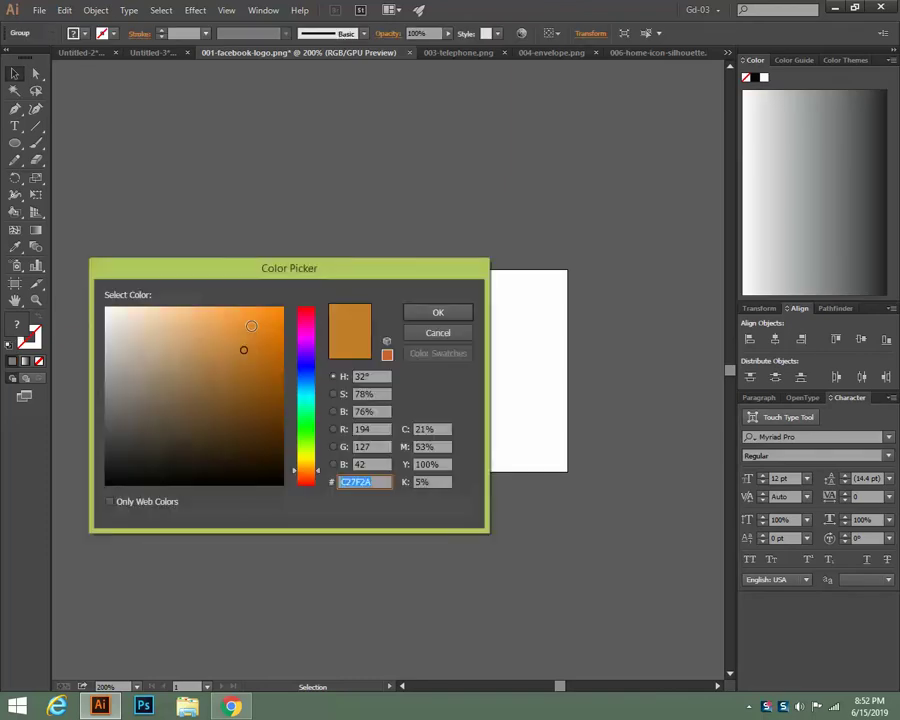
left_click(249, 326)
left_click(438, 313)
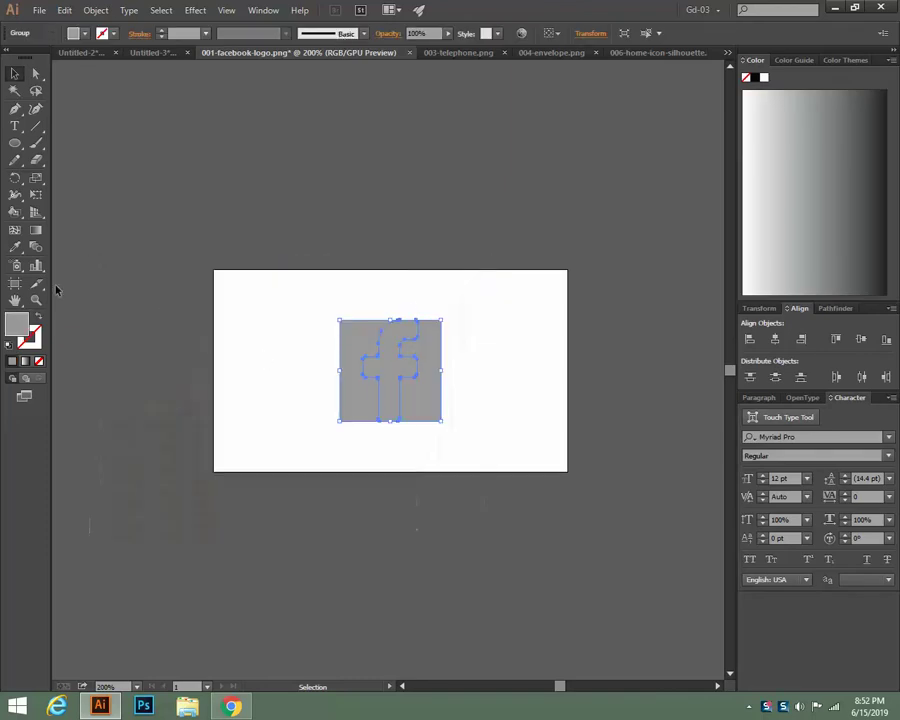
Delete the grey background square and then the traced f group from the artboard
left_click(288, 353)
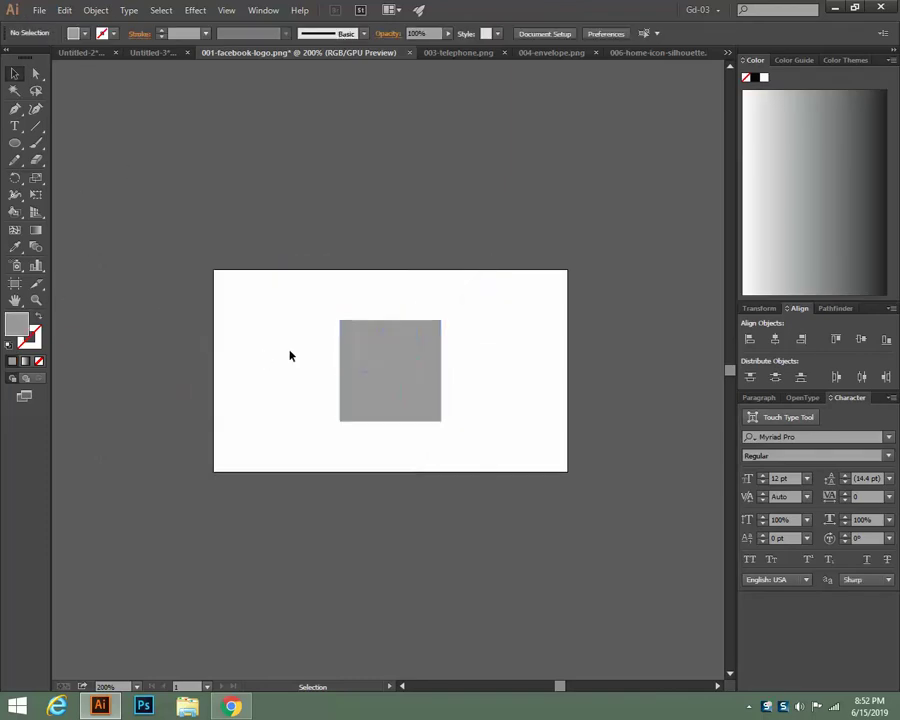
left_click(442, 411)
key("Delete")
left_click(426, 231)
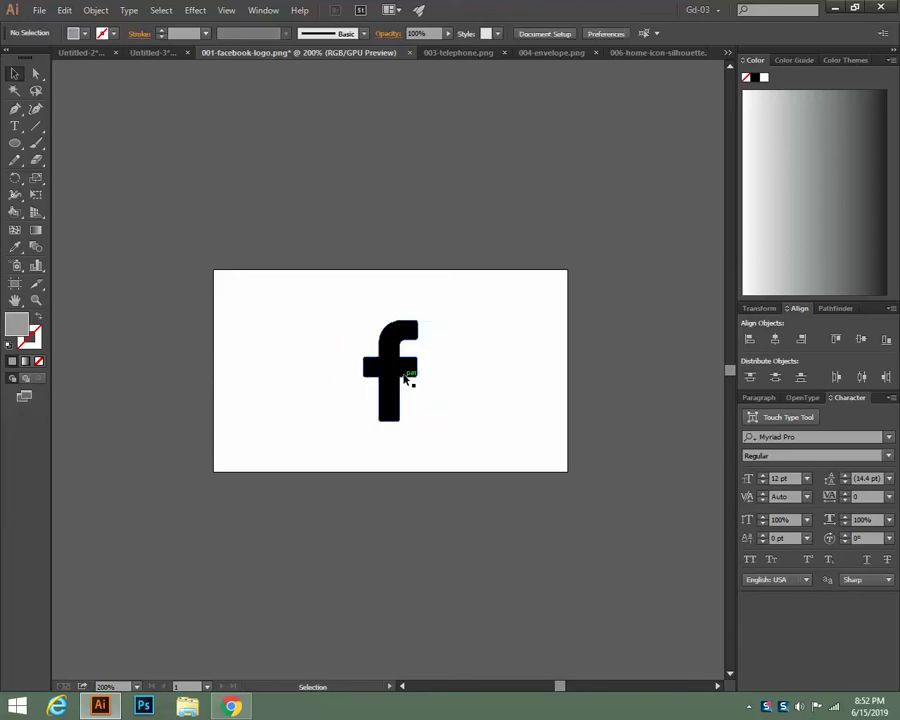
left_click(406, 378)
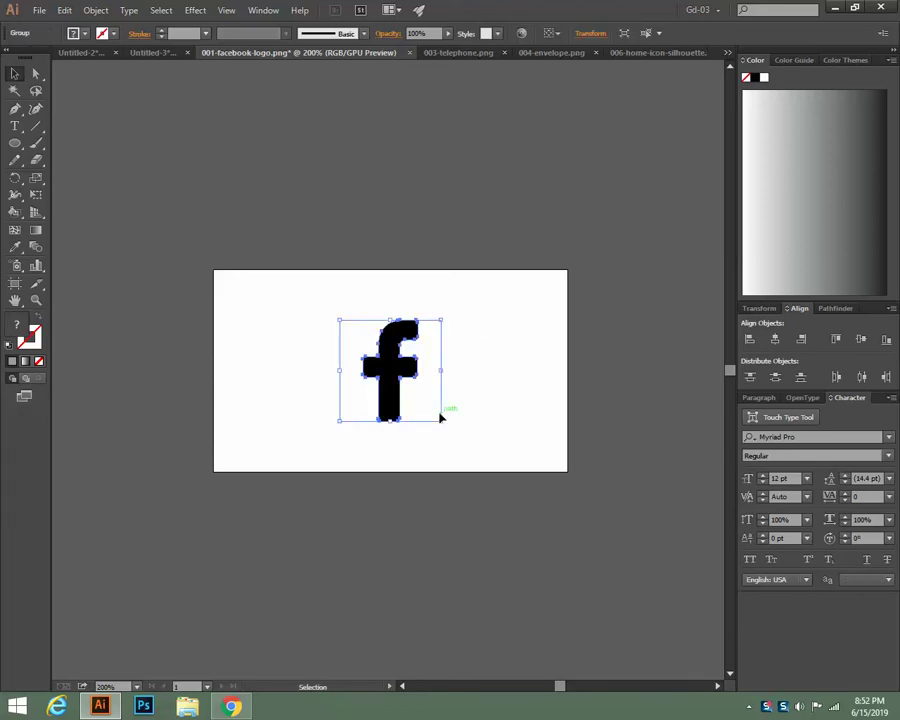
key("Delete")
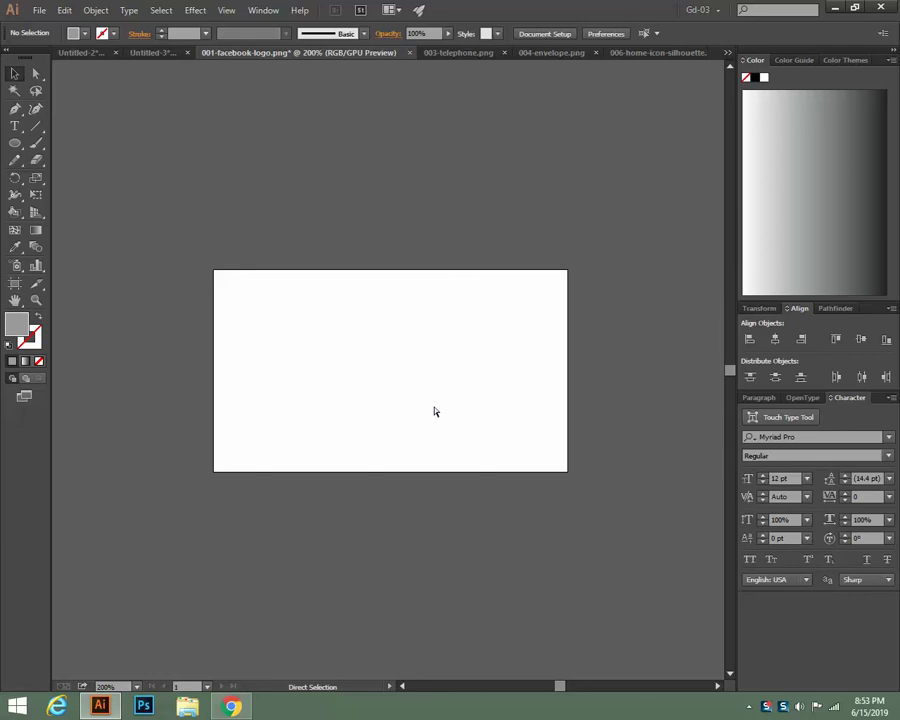
Restore the deleted f and ungroup it into separate pieces
key("ctrl+z")
right_click(405, 387)
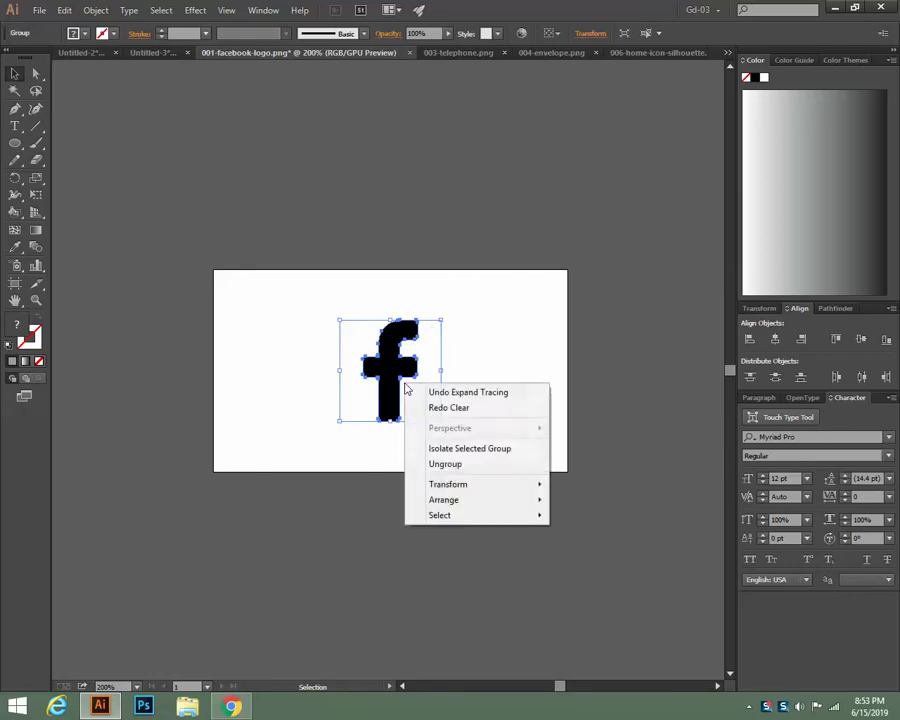
left_click(443, 472)
left_click(395, 504)
left_click(426, 412)
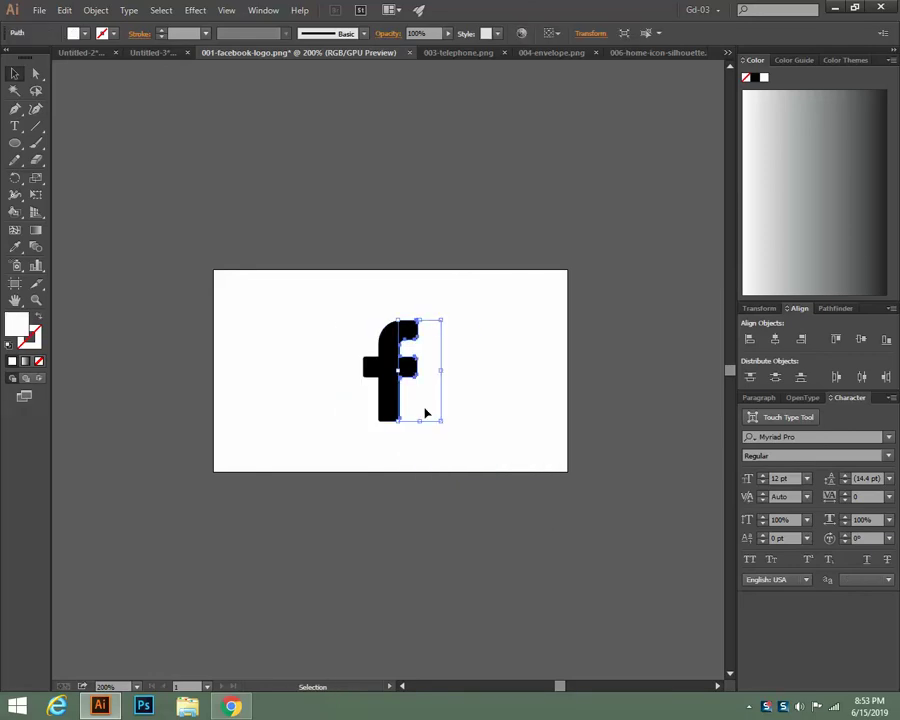
key("ctrl+shift+a")
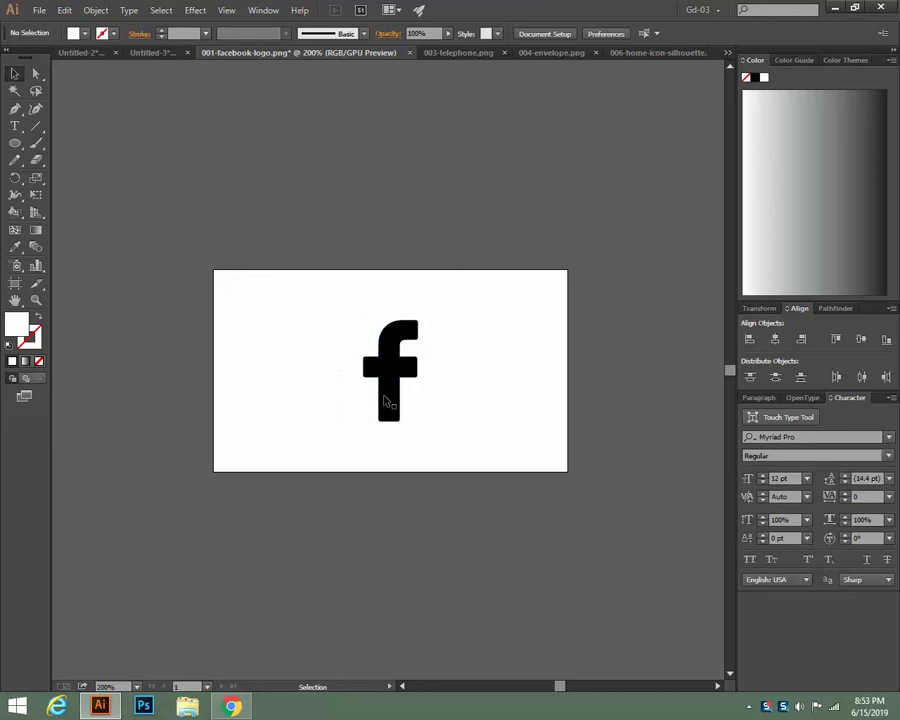
Fill the f shape with a red shade from the Color Picker
left_click(382, 394)
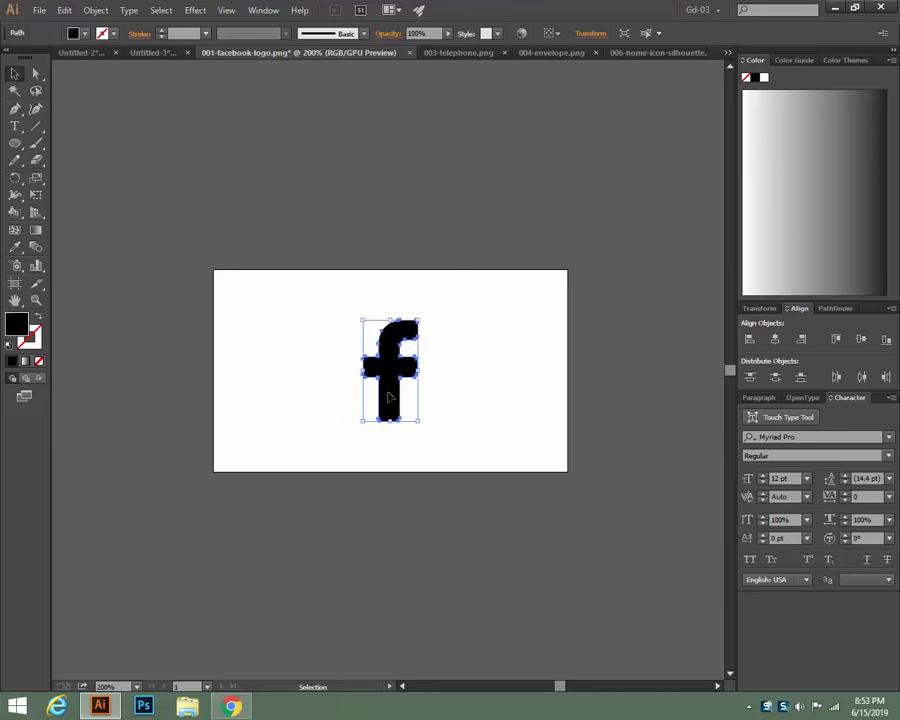
double_click(19, 333)
left_click(308, 313)
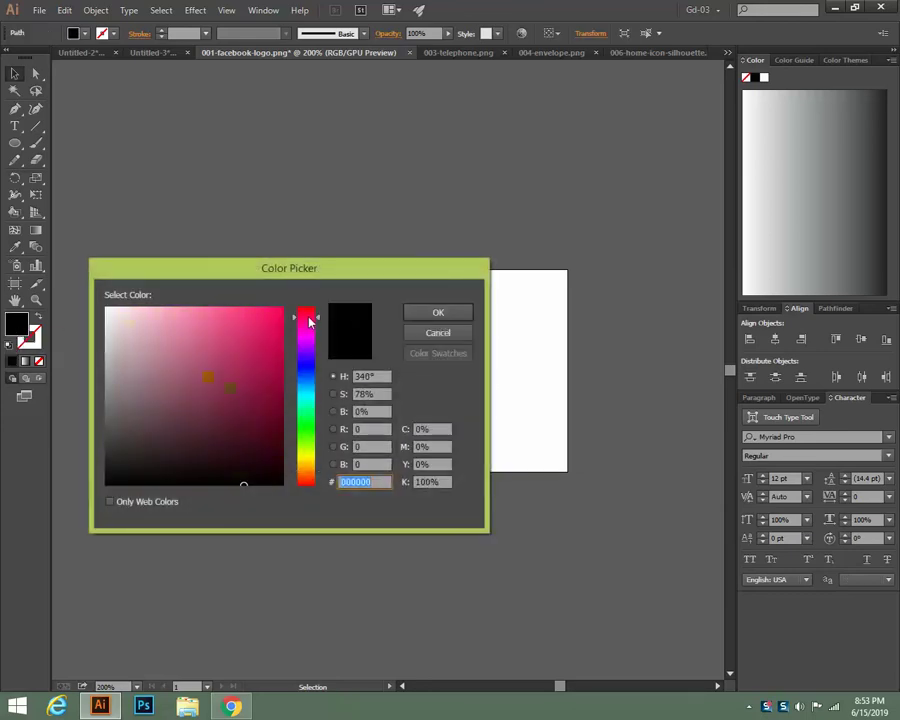
left_click(275, 313)
left_click(438, 312)
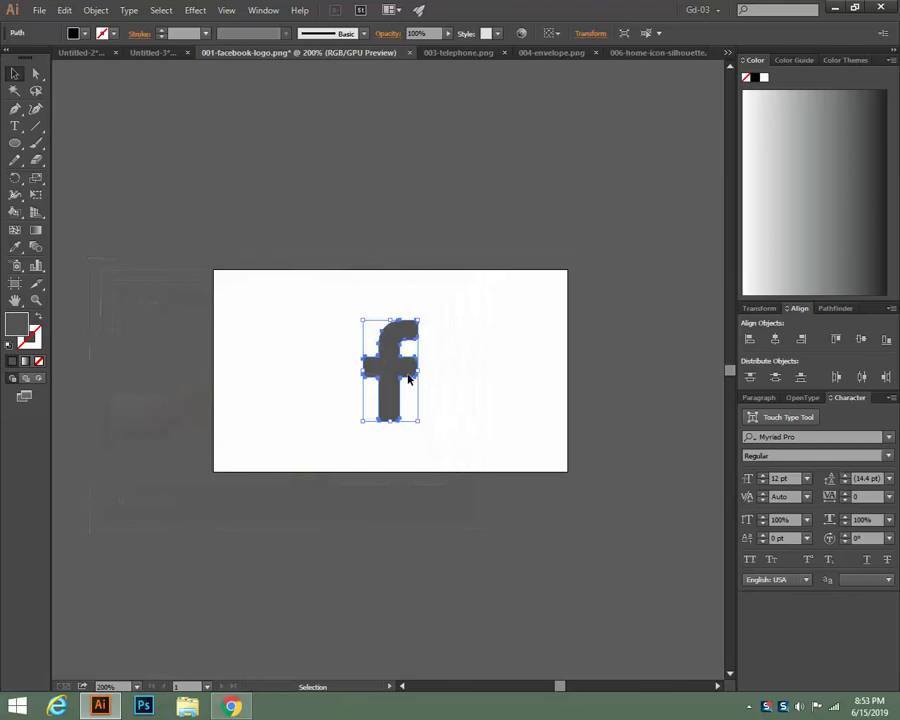
Apply pure red from the Web swatch library, then sweep the fill to purple in the Color spectrum
left_click(84, 33)
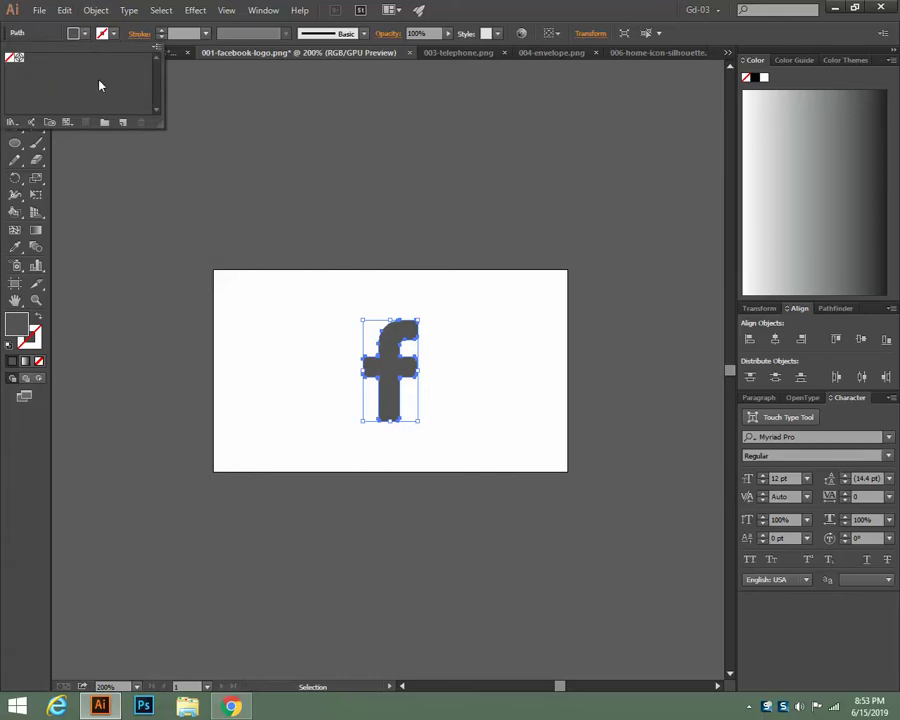
left_click(157, 47)
mouse_move(234, 354)
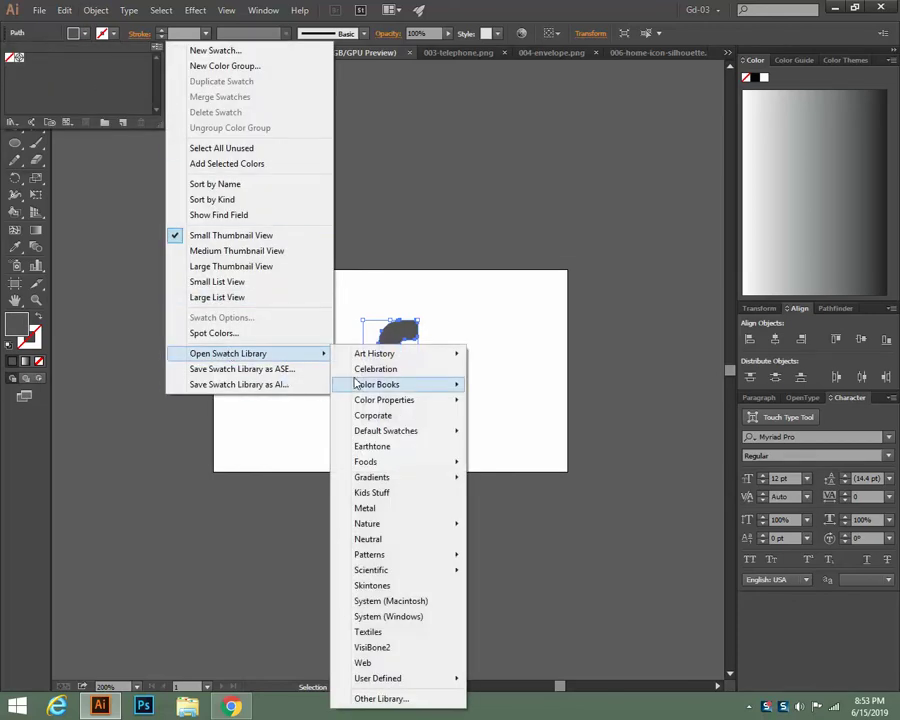
left_click(388, 662)
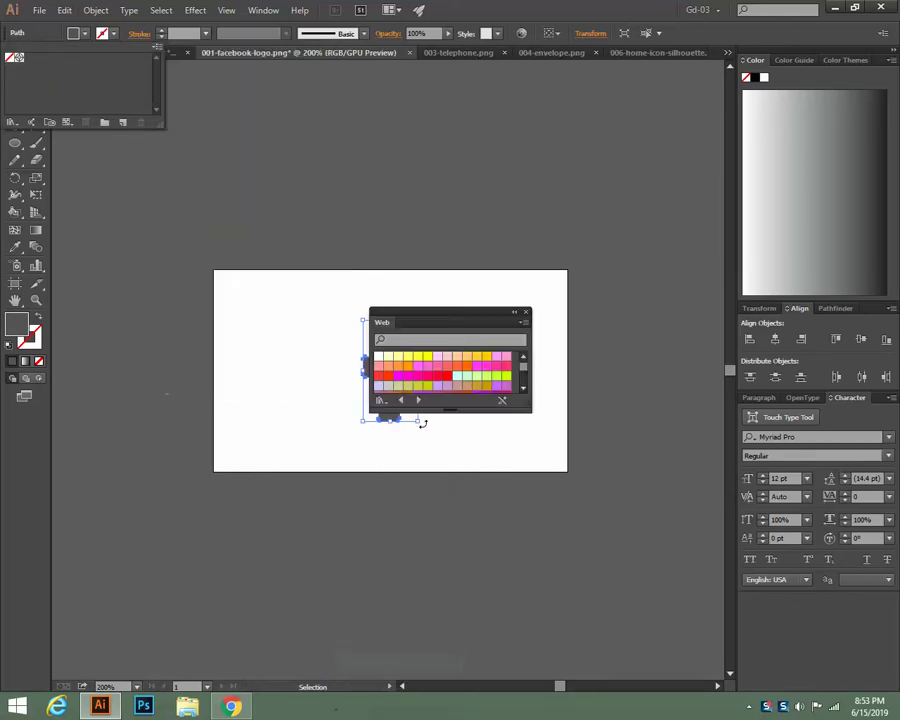
left_click(447, 376)
left_click_drag(438, 315, 494, 74)
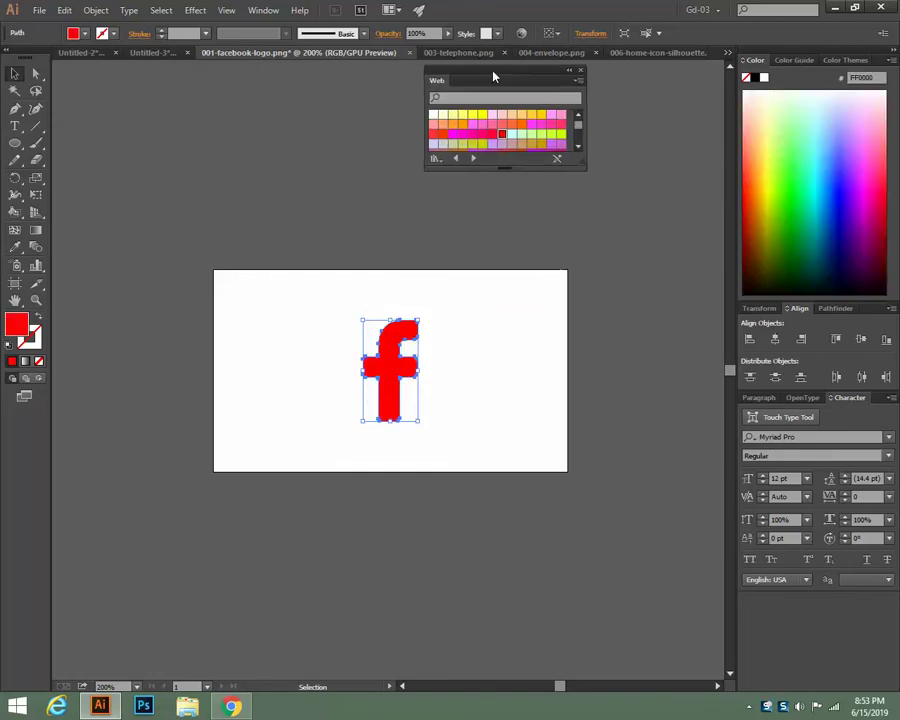
left_click(836, 183)
left_click_drag(836, 183, 859, 200)
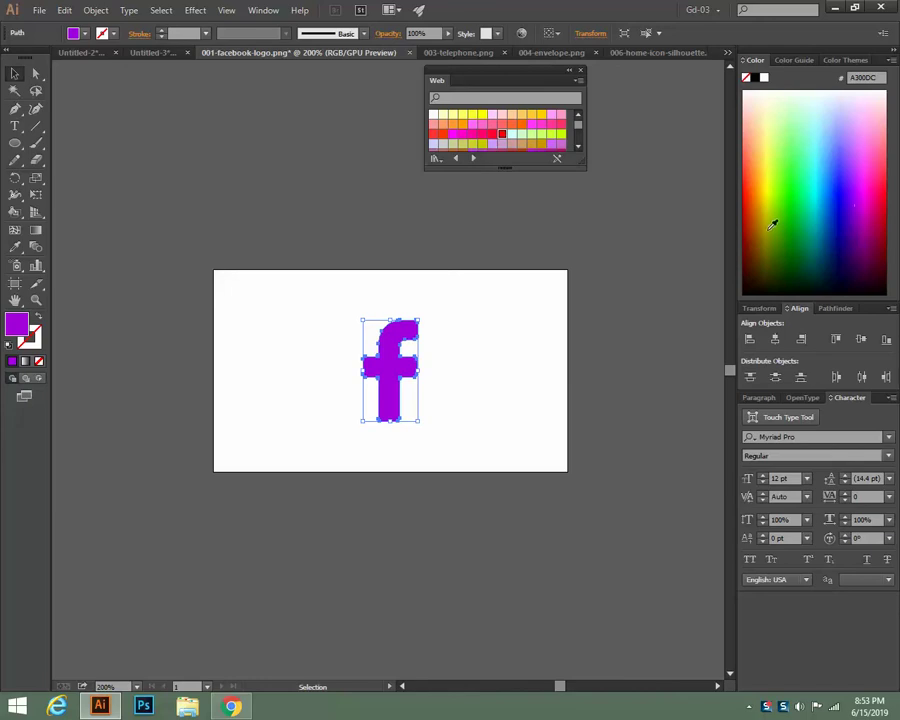
Check the business card document, return to the logo, then switch to Chrome
left_click(159, 57)
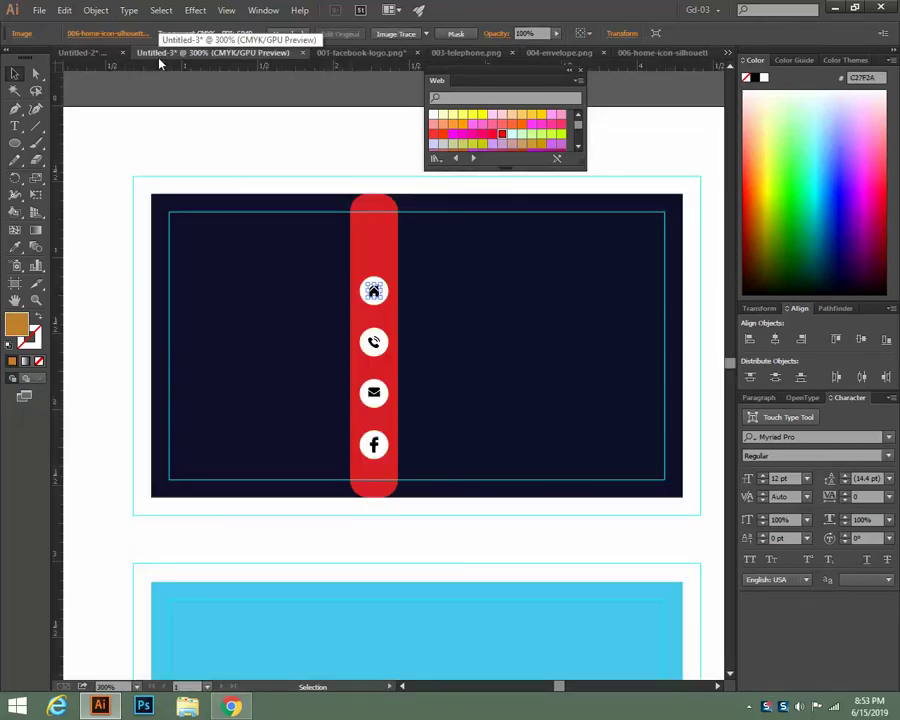
left_click(347, 55)
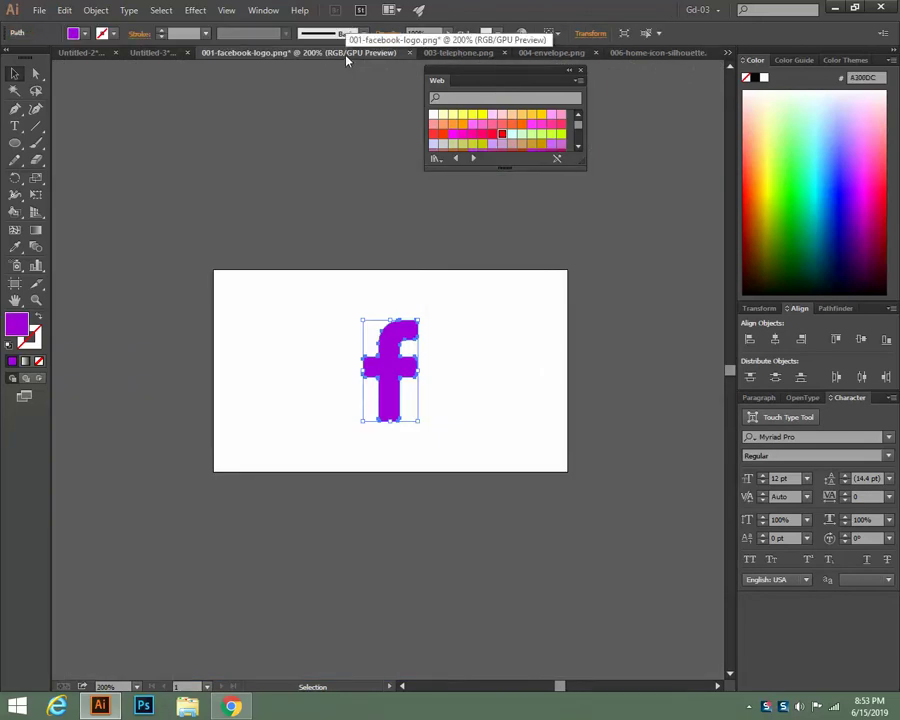
key("alt+Tab")
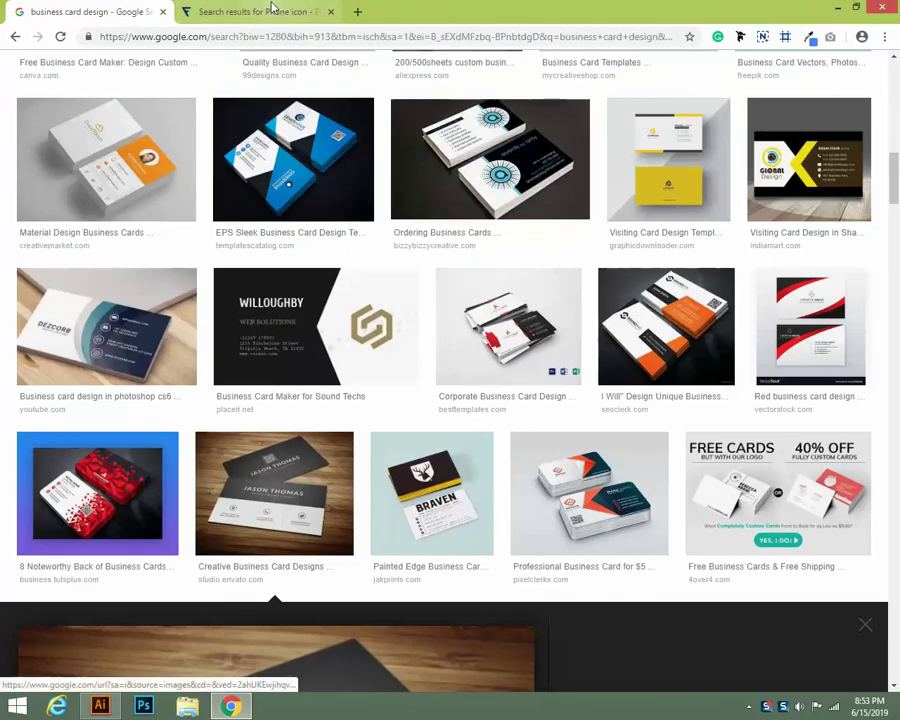
Scroll through the phone icon results on the Flaticon tab
left_click(268, 11)
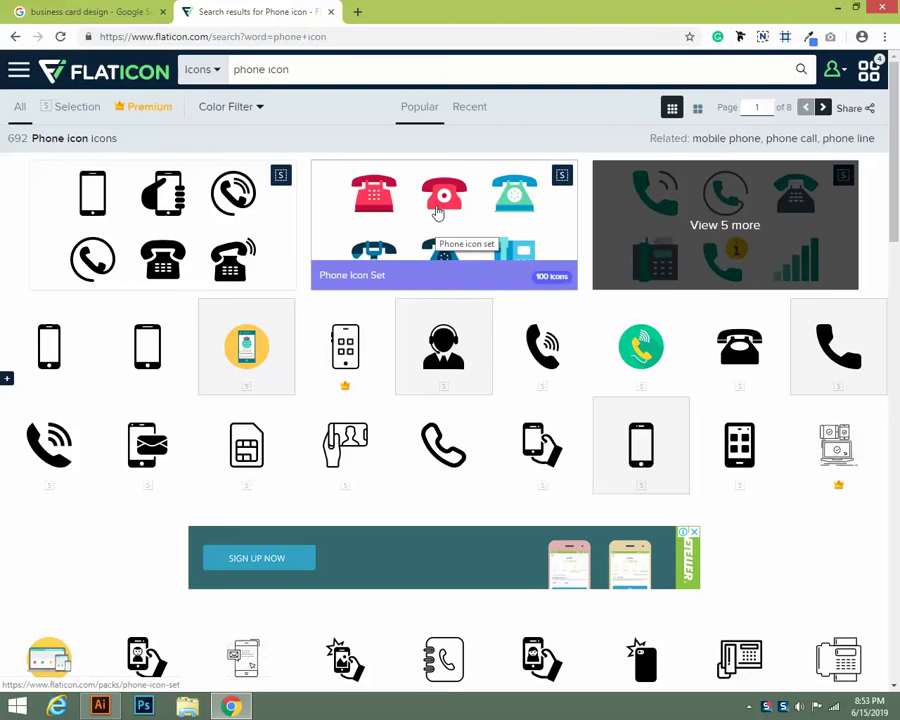
scroll(436, 209, "down", 7)
scroll(351, 515, "down", 3)
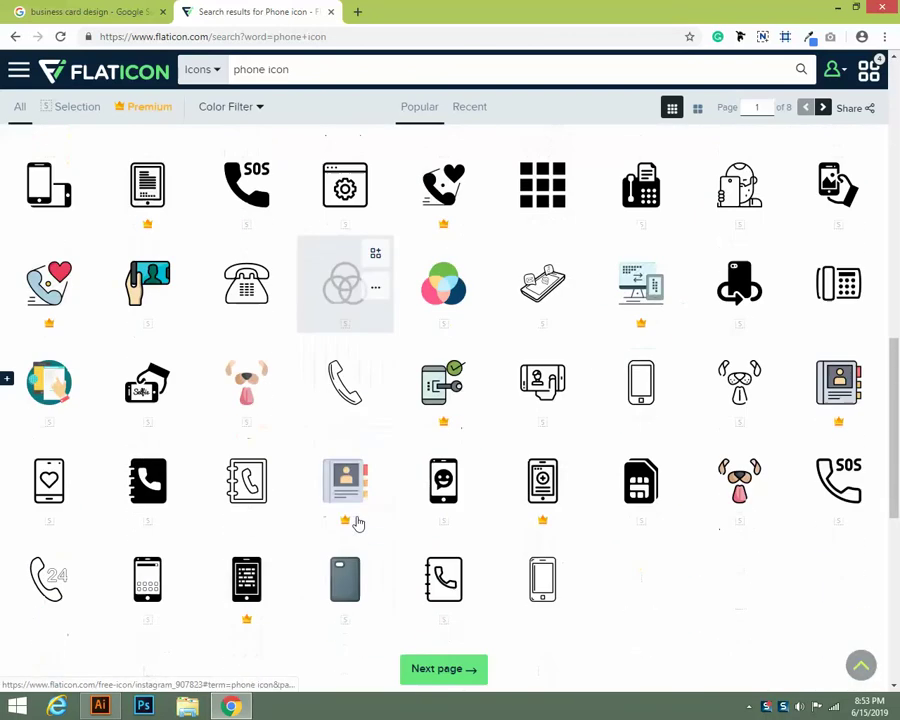
scroll(358, 523, "down", 2)
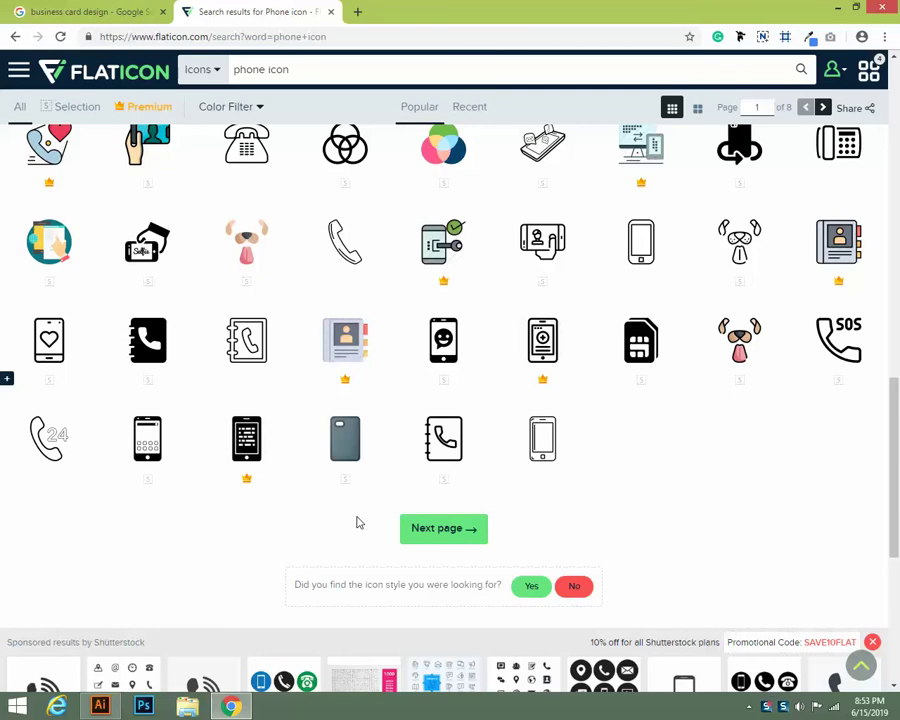
scroll(263, 653, "up", 7)
Browse the Google Images business card designs, then go back to Illustrator
left_click(66, 8)
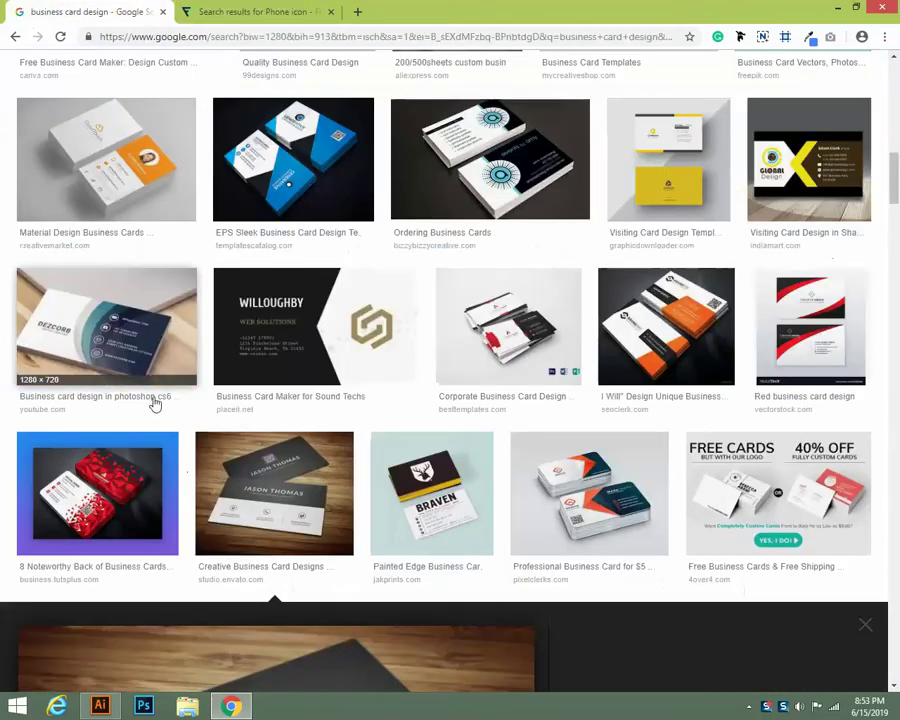
scroll(335, 690, "up", 2)
scroll(266, 614, "down", 10)
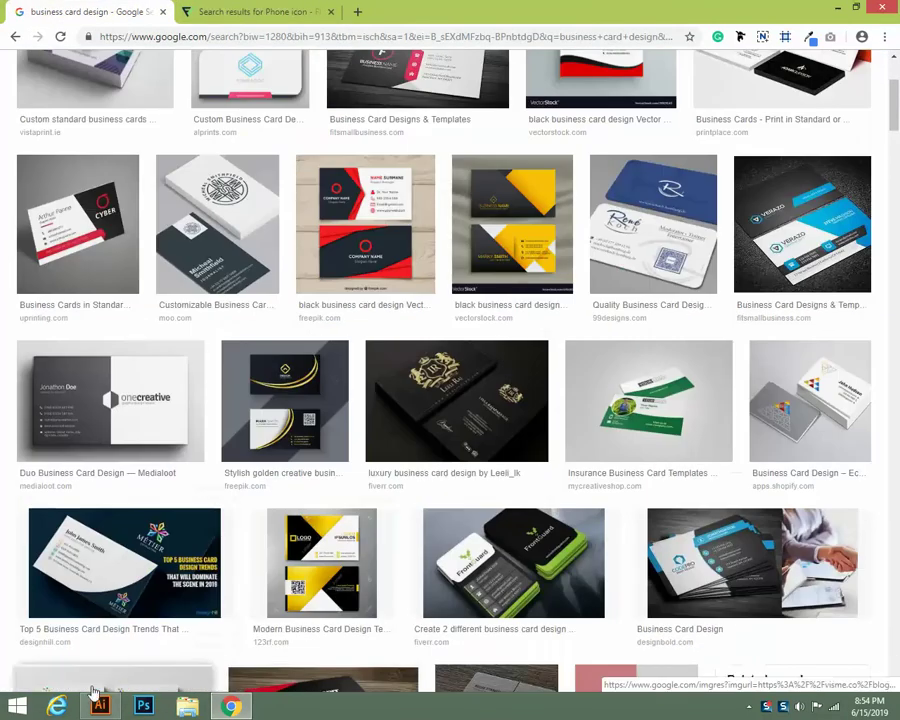
left_click(99, 705)
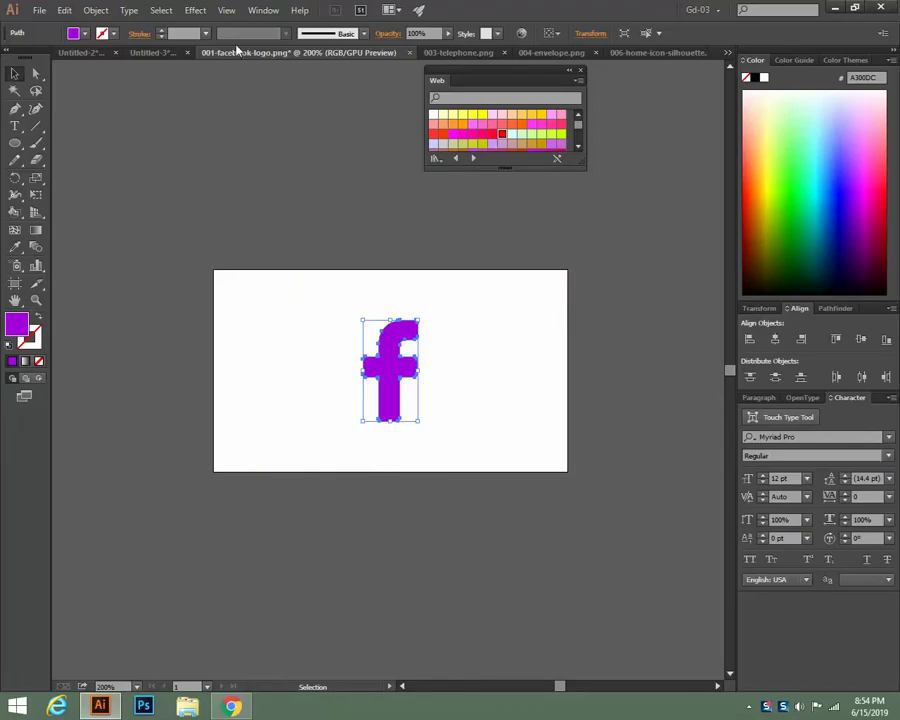
In the Untitled-3 card, type the designer's name as a text line right of the red stripe
left_click(138, 53)
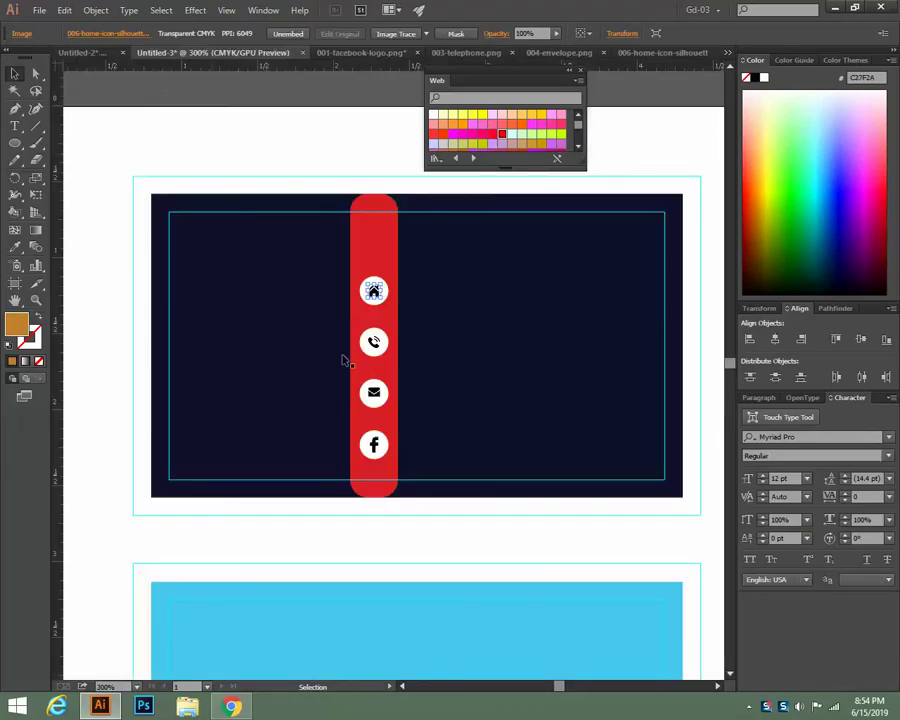
left_click(567, 544)
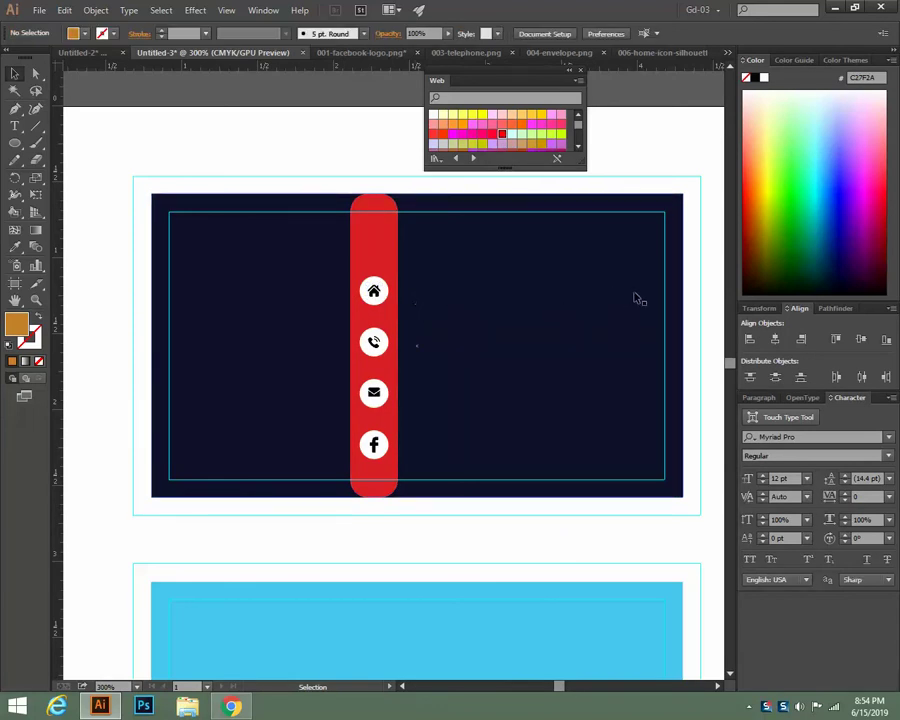
left_click(15, 126)
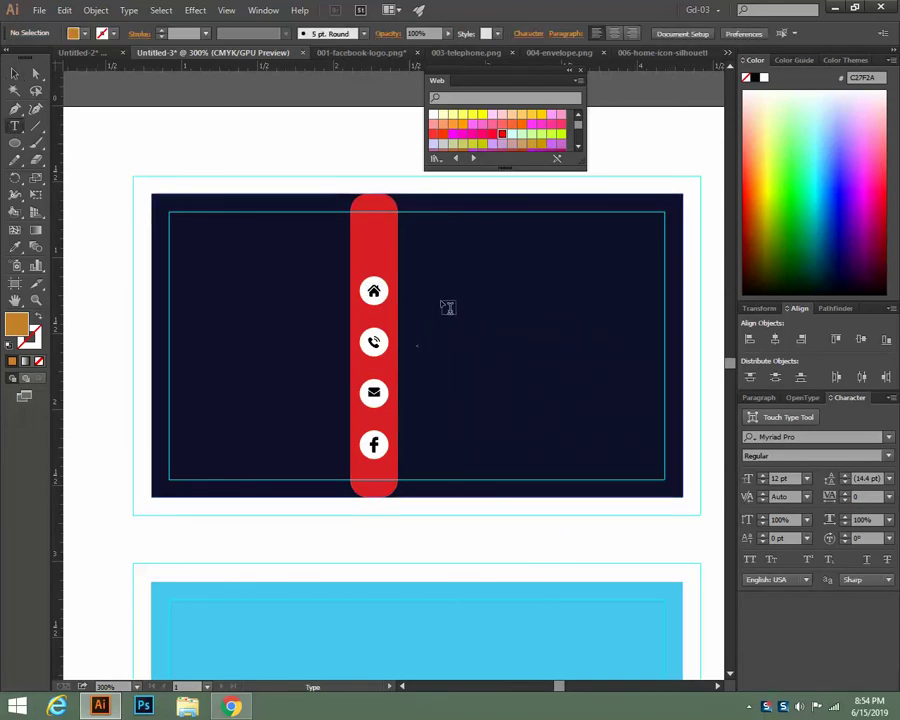
left_click(516, 345)
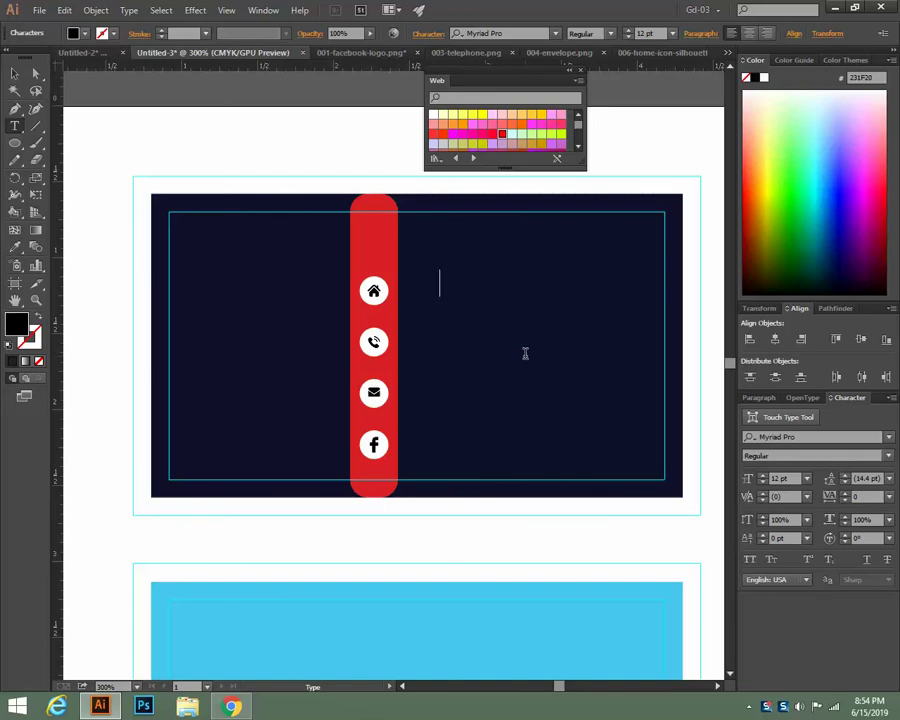
type("T")
type("ouch")
type("del")
type("k")
Make the name text white and move it up to the card's top right
left_click_drag(667, 285, 428, 277)
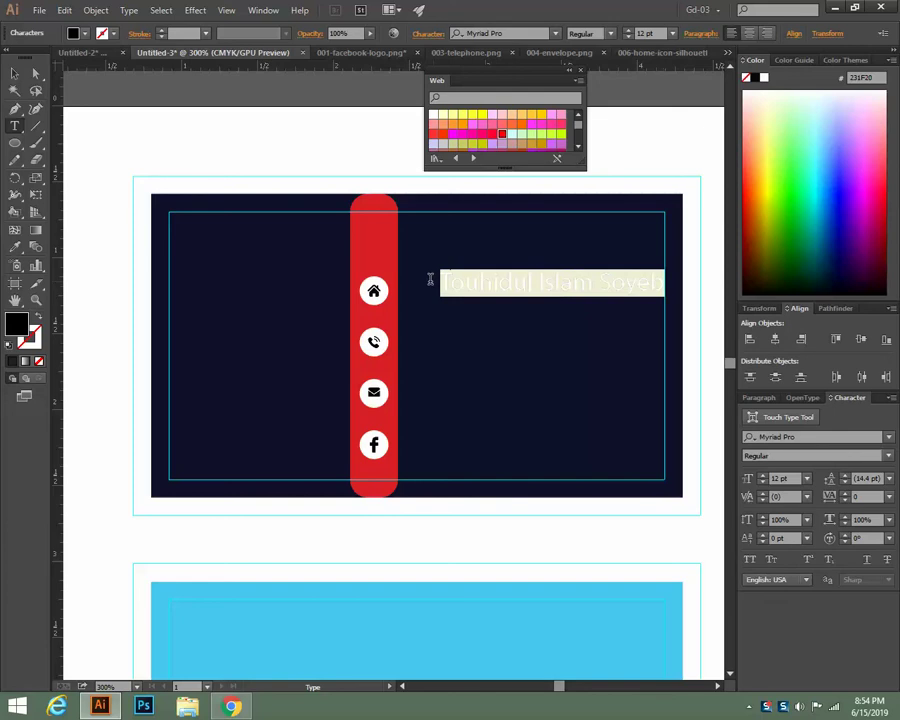
left_click(764, 78)
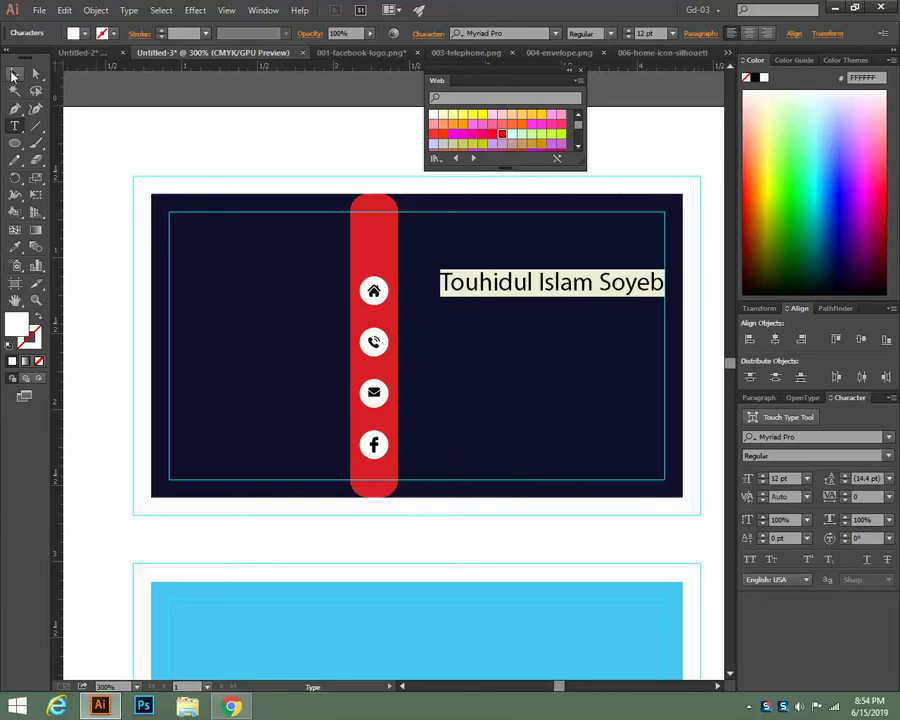
left_click(13, 74)
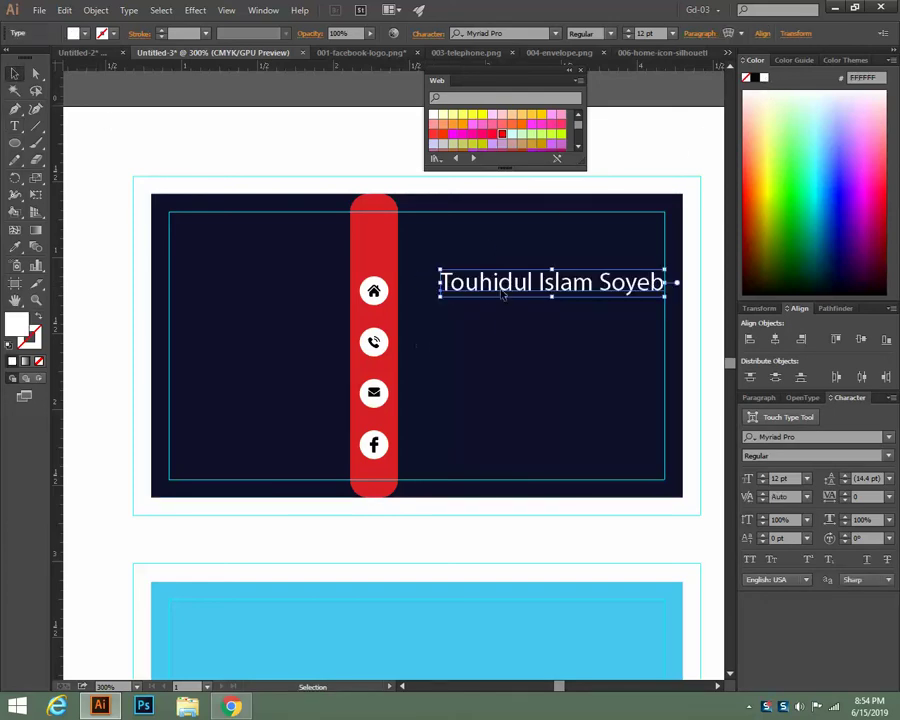
left_click_drag(500, 291, 502, 235)
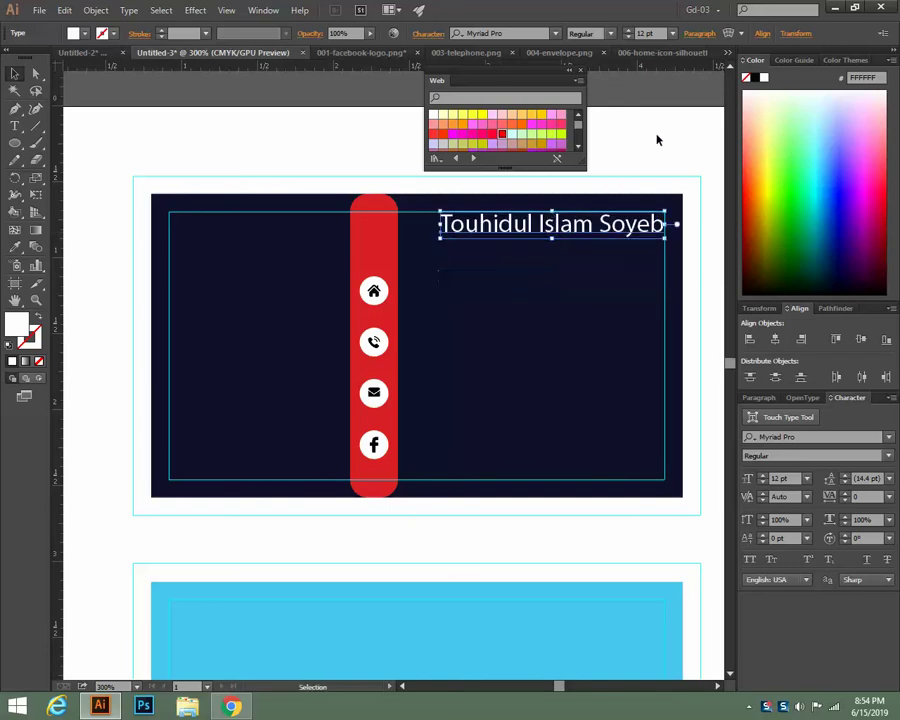
left_click(660, 140)
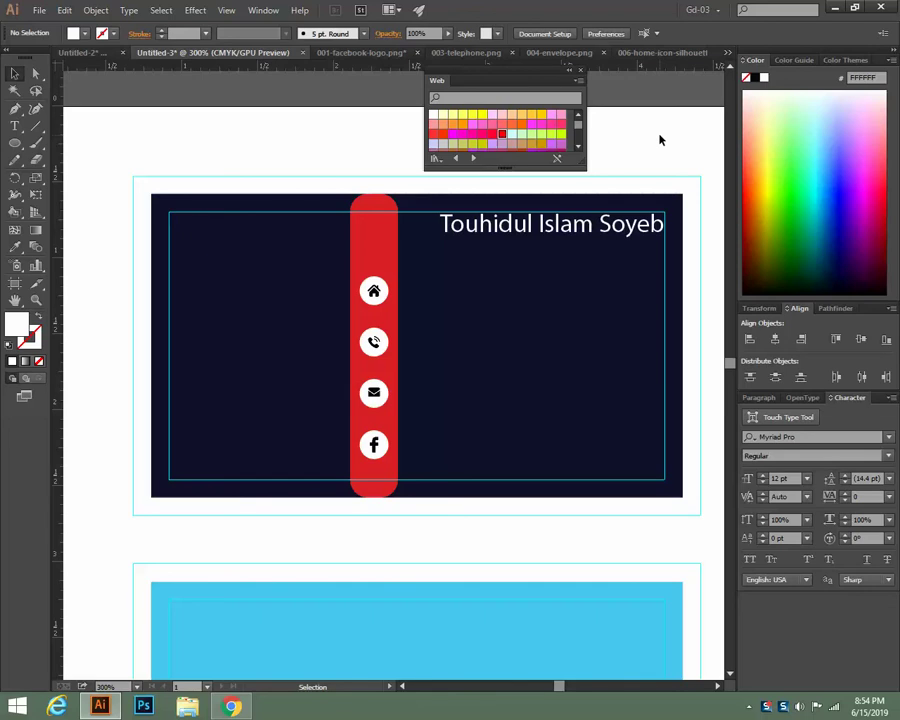
left_click(577, 234)
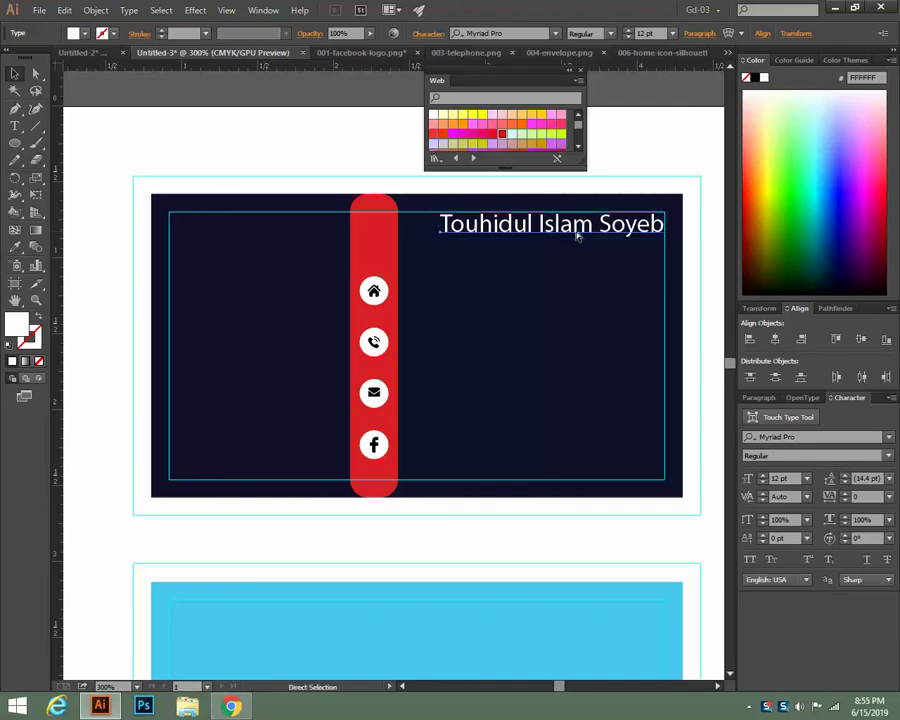
Fit the artboard in the window, close the floating Web swatches panel, and select the name
key("ctrl+0")
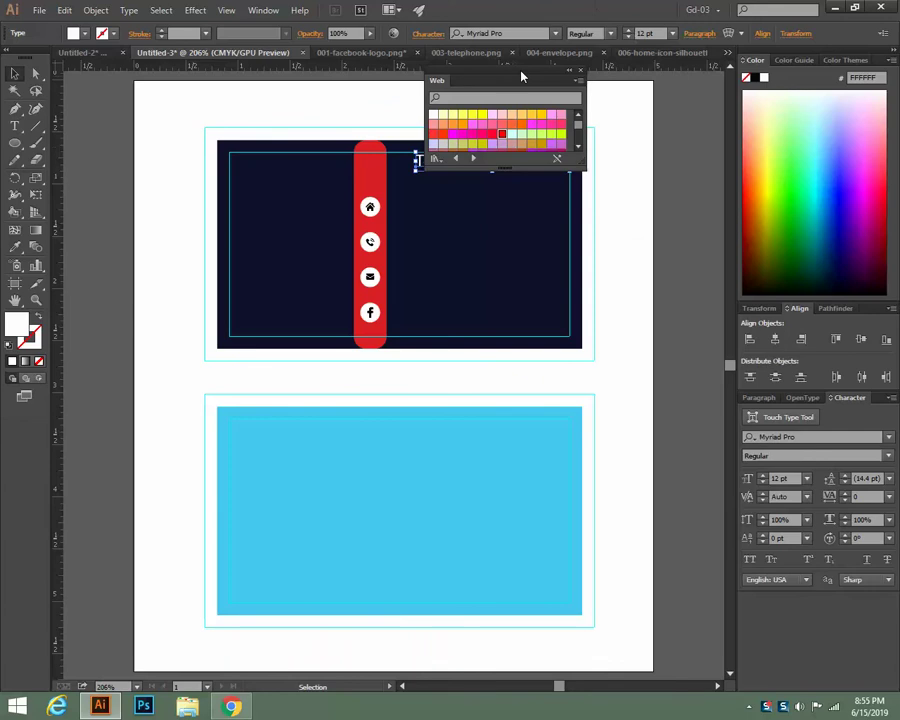
left_click_drag(518, 76, 633, 98)
left_click(691, 92)
left_click(641, 205)
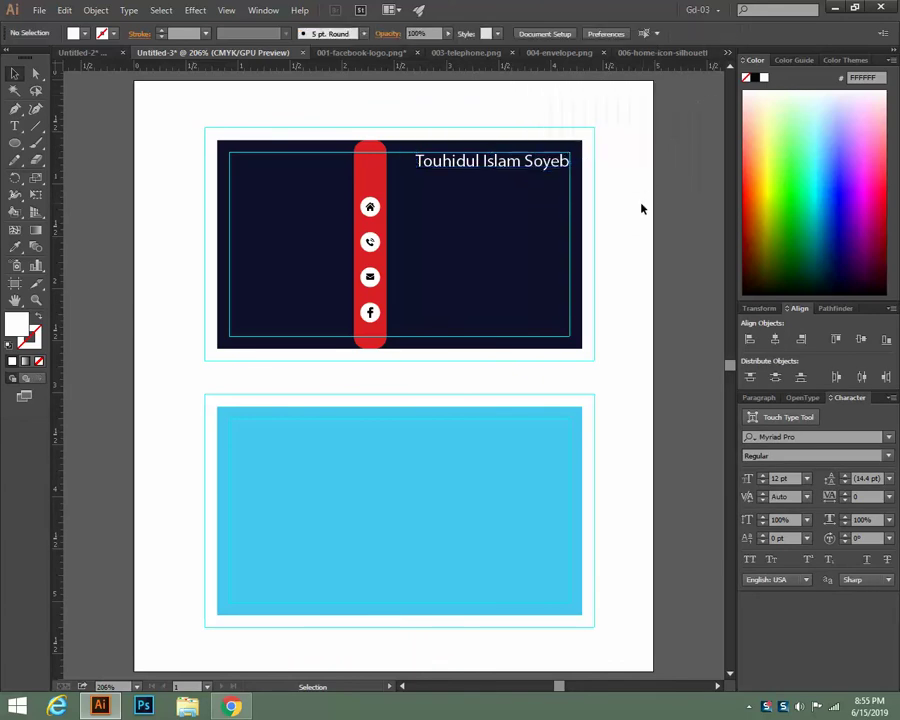
left_click(508, 166)
Set the name in Franklin Gothic Demi Cond and shift it right to the card margin
left_click(886, 437)
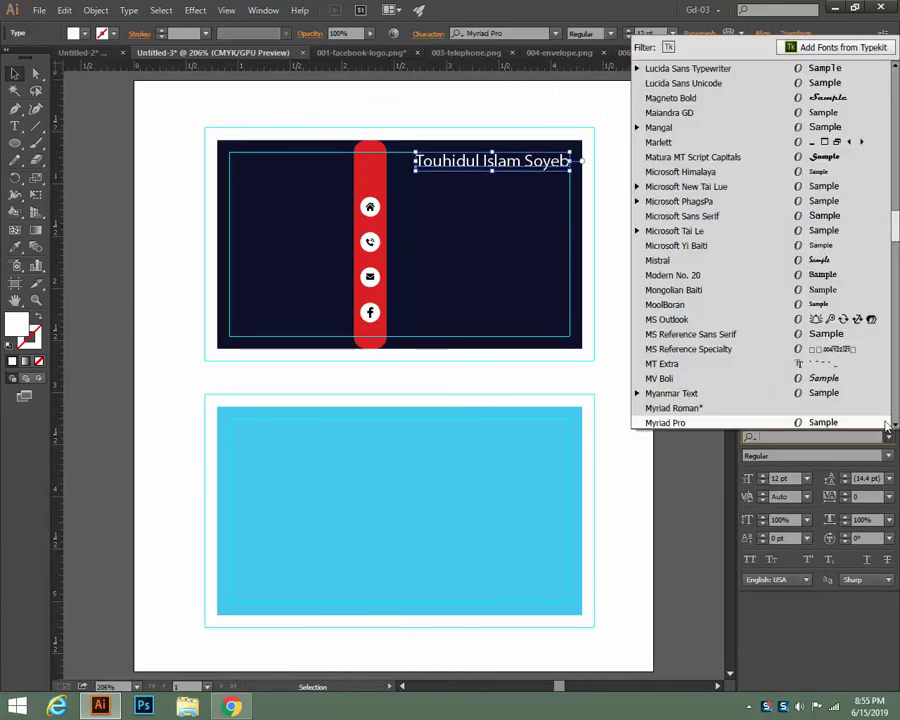
scroll(845, 290, "up", 15)
scroll(855, 270, "up", 8)
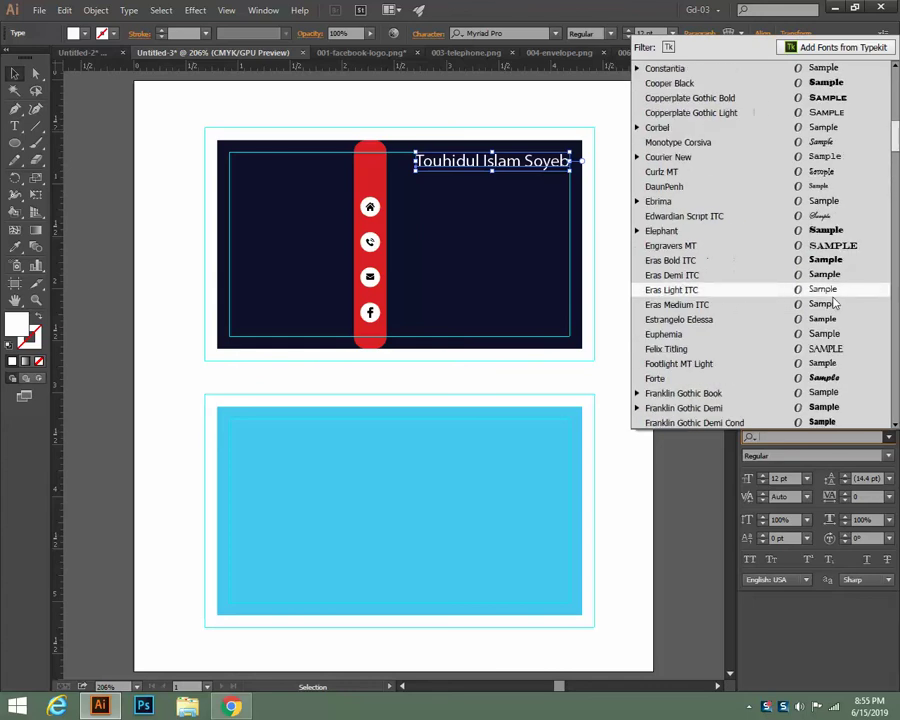
left_click(820, 423)
left_click(634, 308)
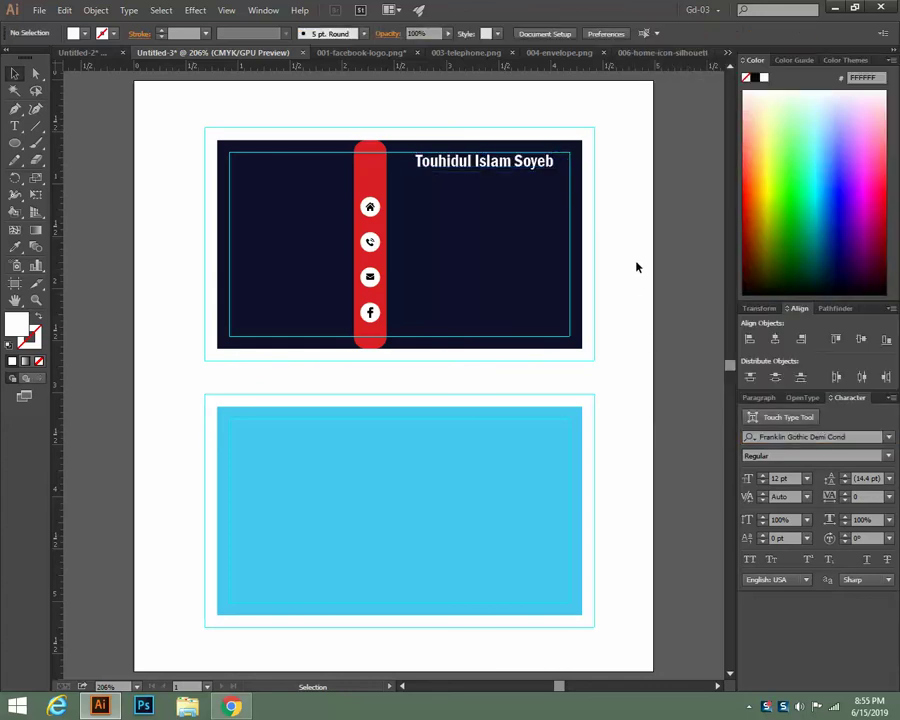
left_click(537, 172)
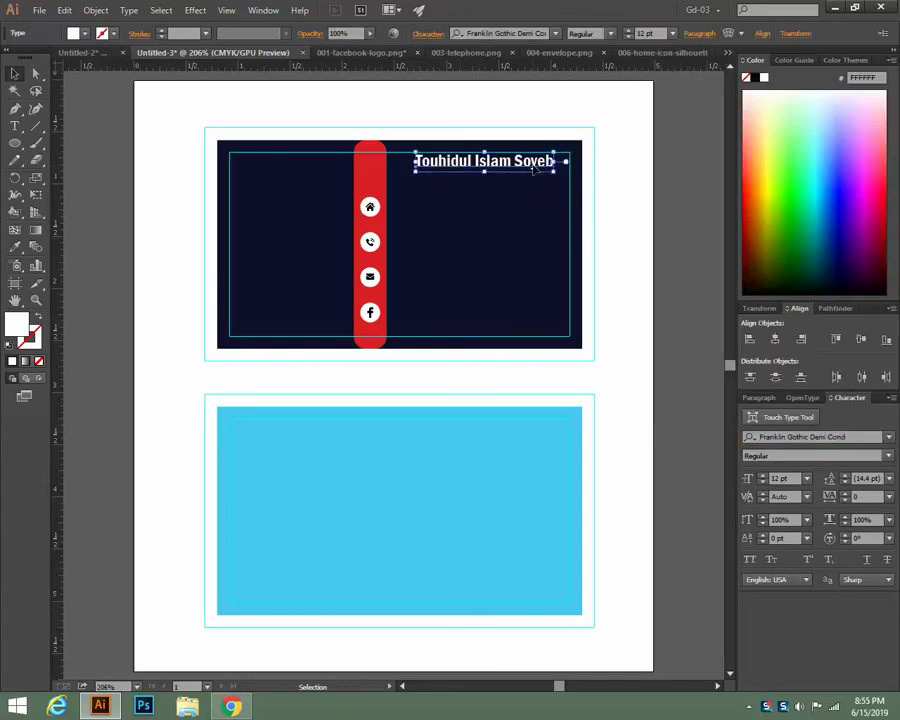
left_click_drag(537, 172, 552, 172)
left_click(662, 198)
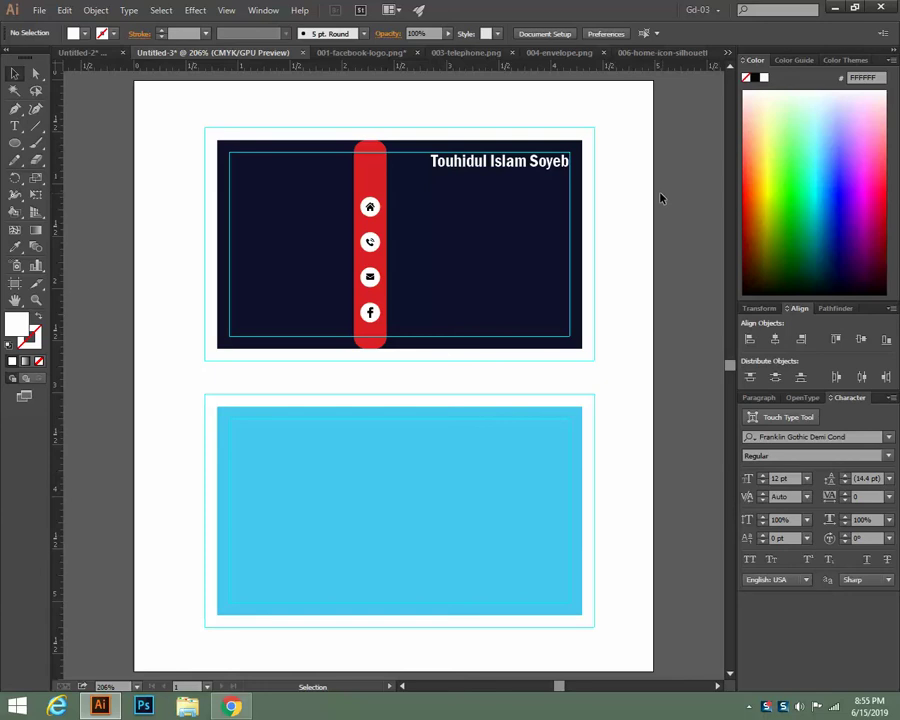
Try smaller font sizes for the name, then settle back on 12 pt
left_click(500, 161)
left_click(631, 37)
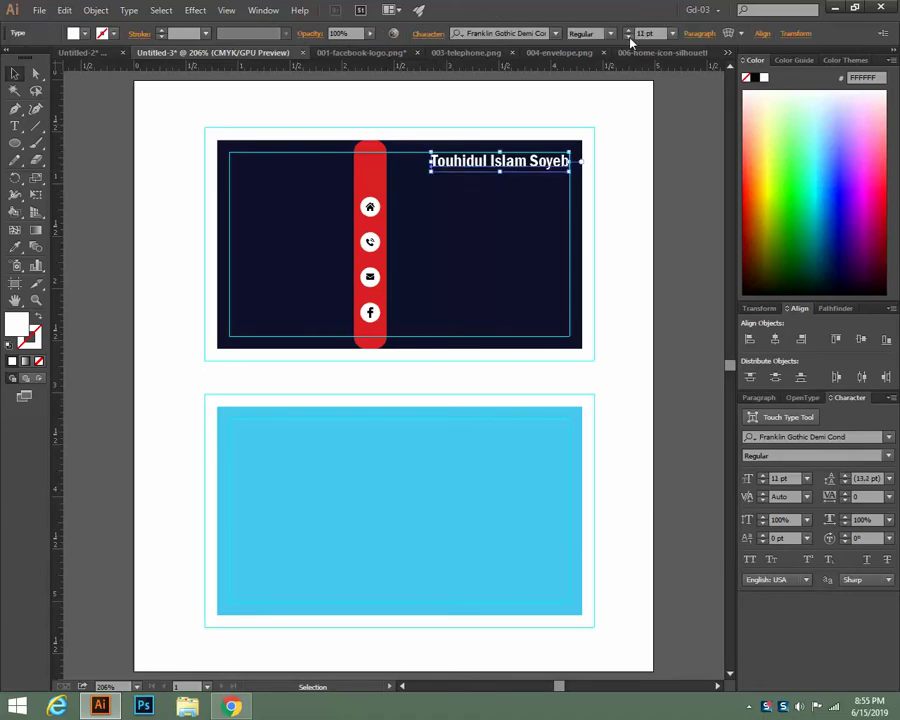
left_click(631, 37)
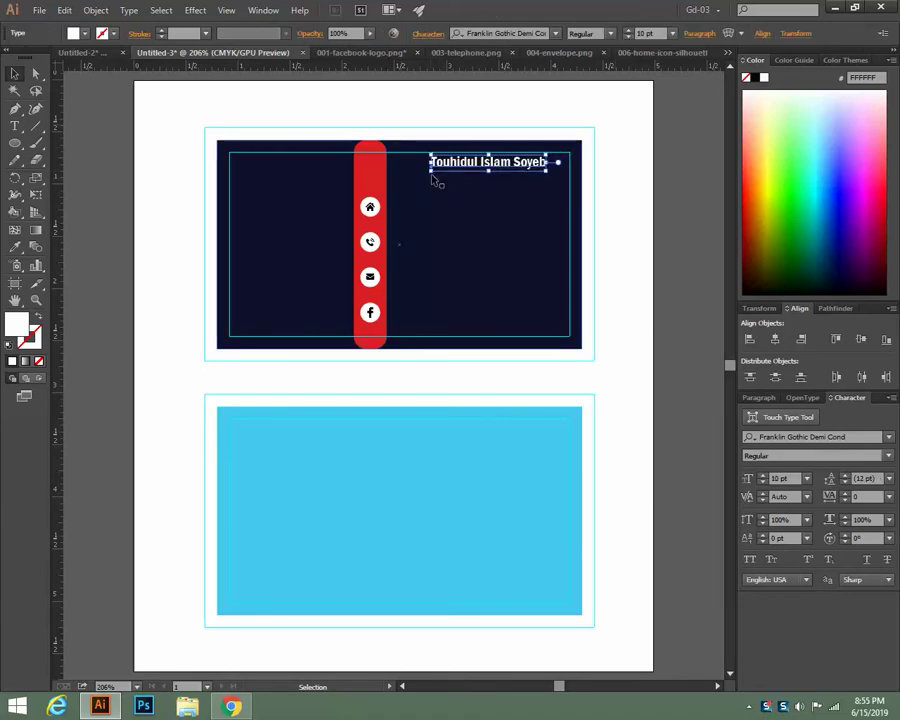
left_click(630, 32)
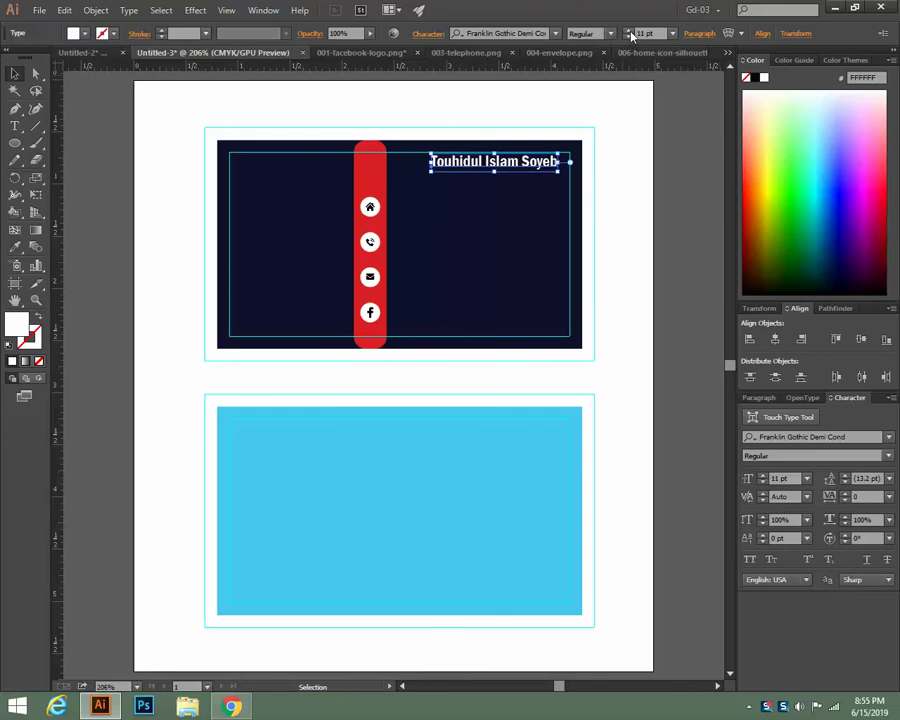
left_click(630, 33)
left_click(655, 151)
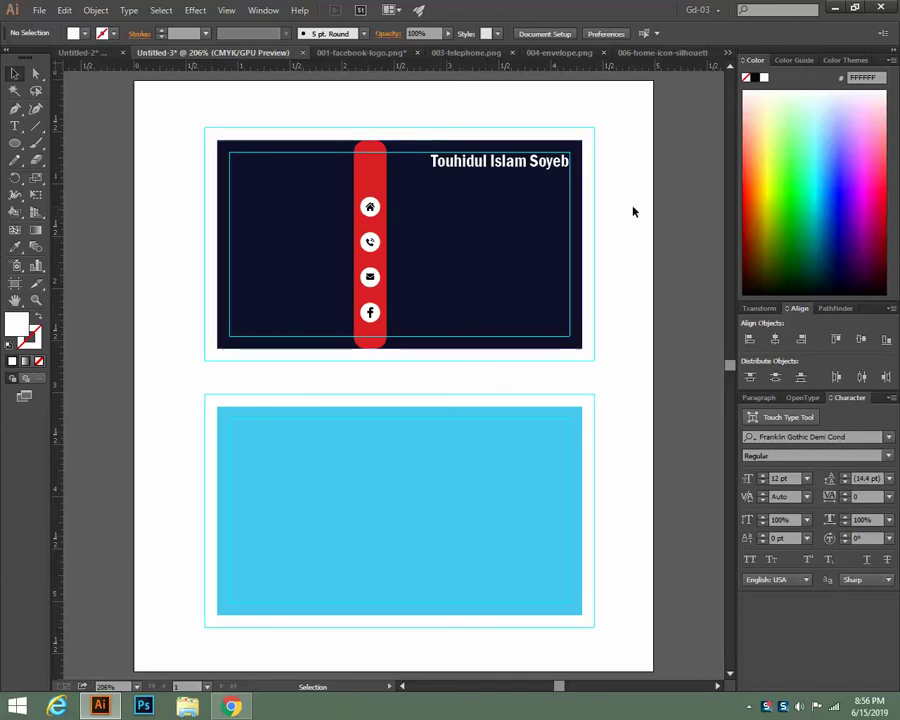
Start a text line beside the home icon with the building name and street address
left_click(14, 127)
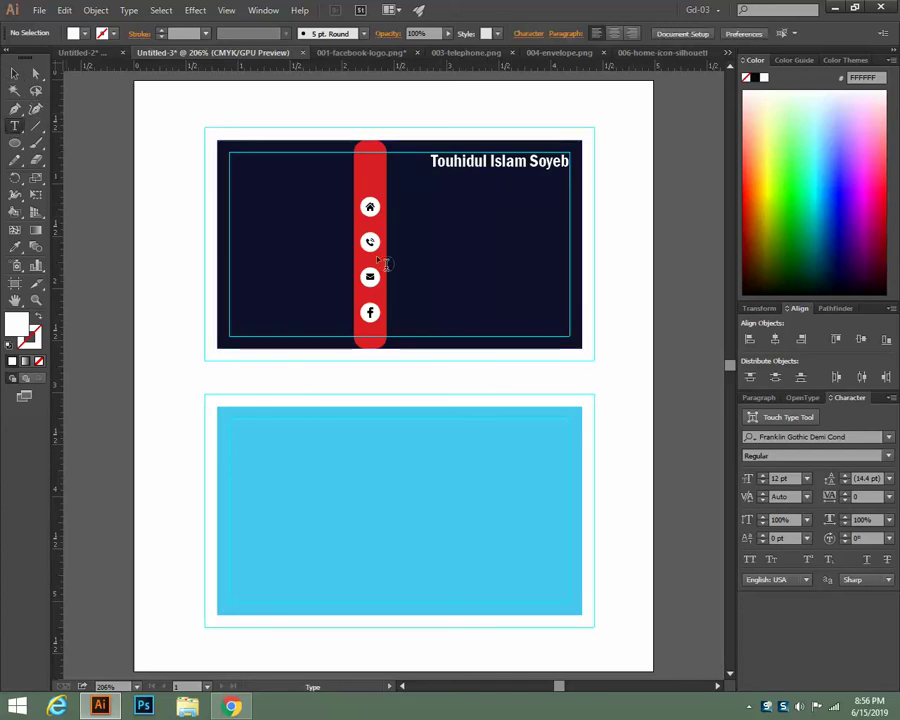
left_click(432, 215)
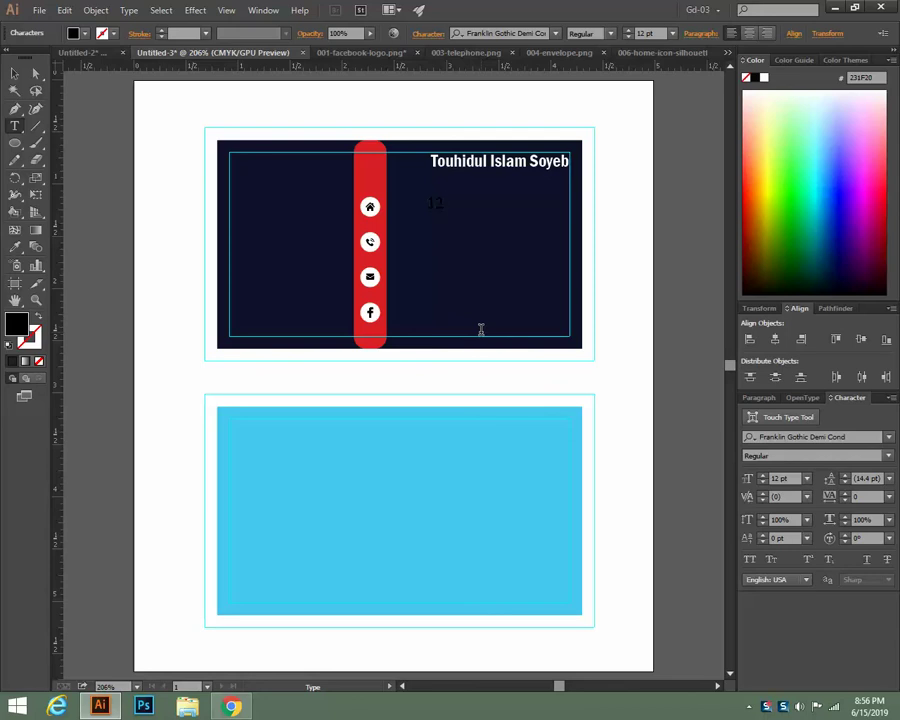
type("12 kawran baza")
key("ctrl+Left")
type("BDBL Bhaban,")
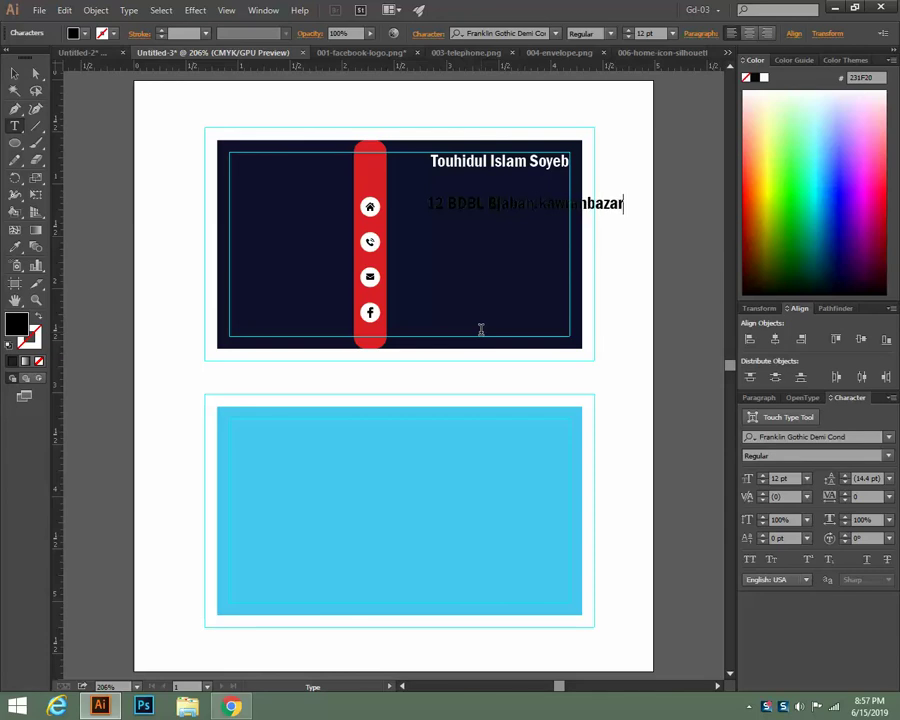
Add the city and corrected postcode on a second line of the address
type(",Dhaka-1229")
key("BackSpace")
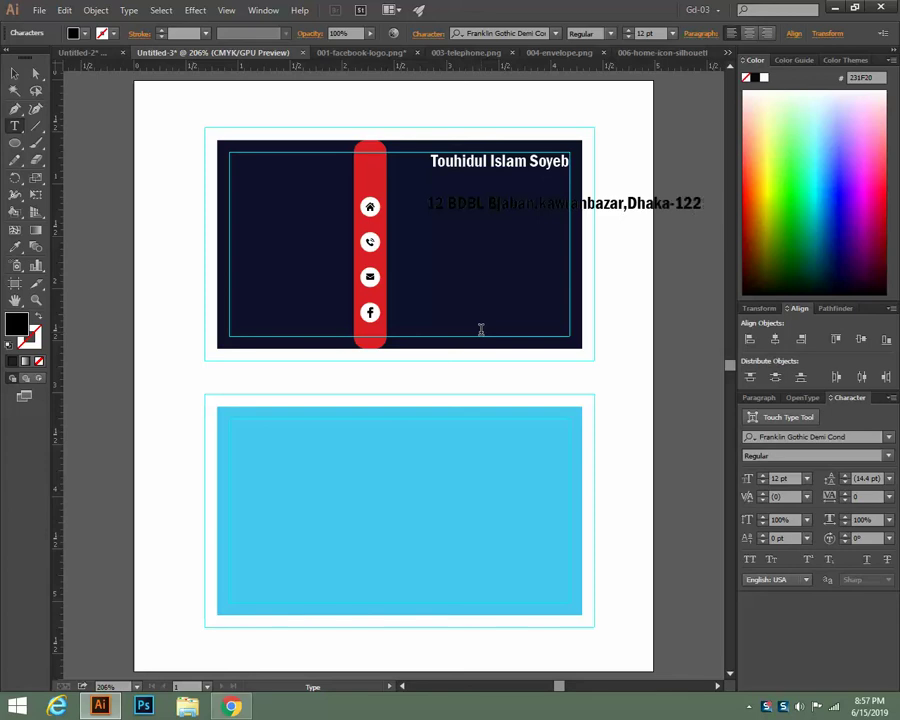
key("BackSpace")
type("05")
key("Left")
key("Left")
key("Left")
key("Left")
key("Left")
key("Left")
key("Left")
key("Left")
key("Left")
key("Left")
key("BackSpace")
key("Return")
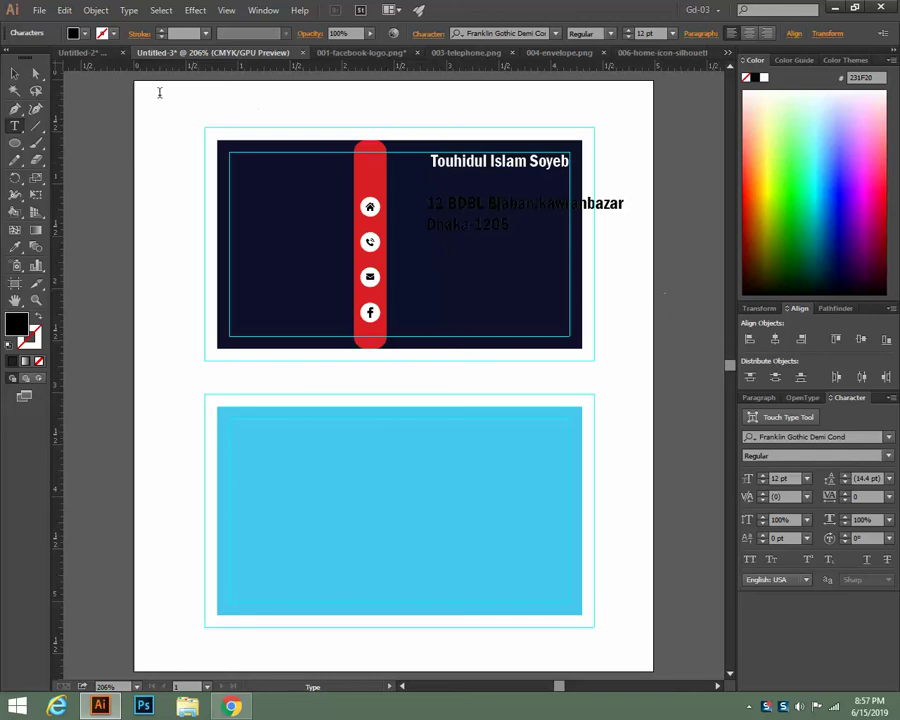
key("Escape")
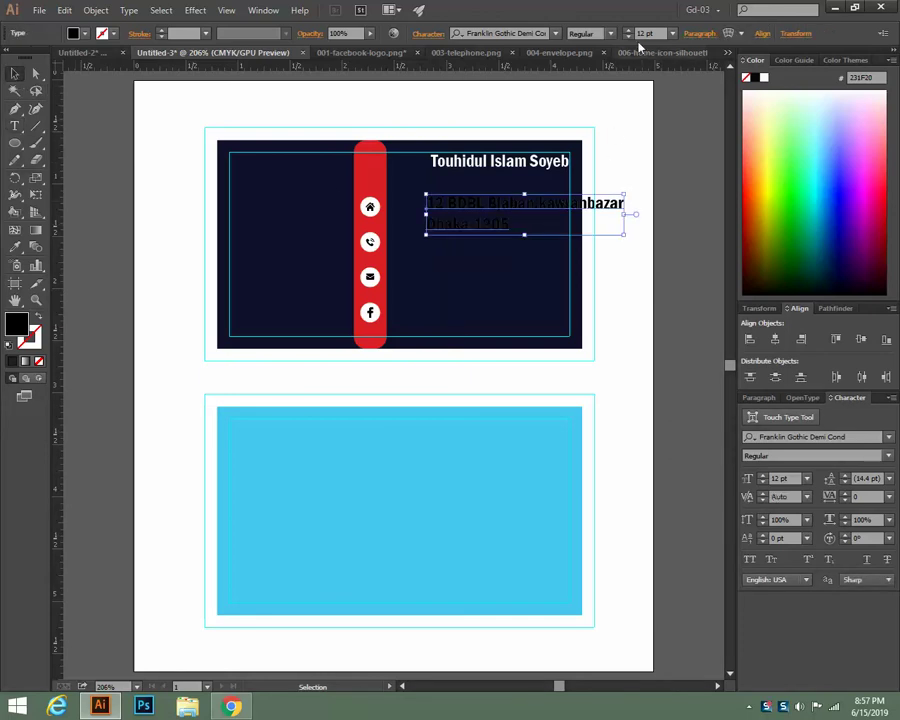
Set the address to 10 pt Bell MT in white, moved left beside the icons
left_click(628, 37)
left_click(628, 37)
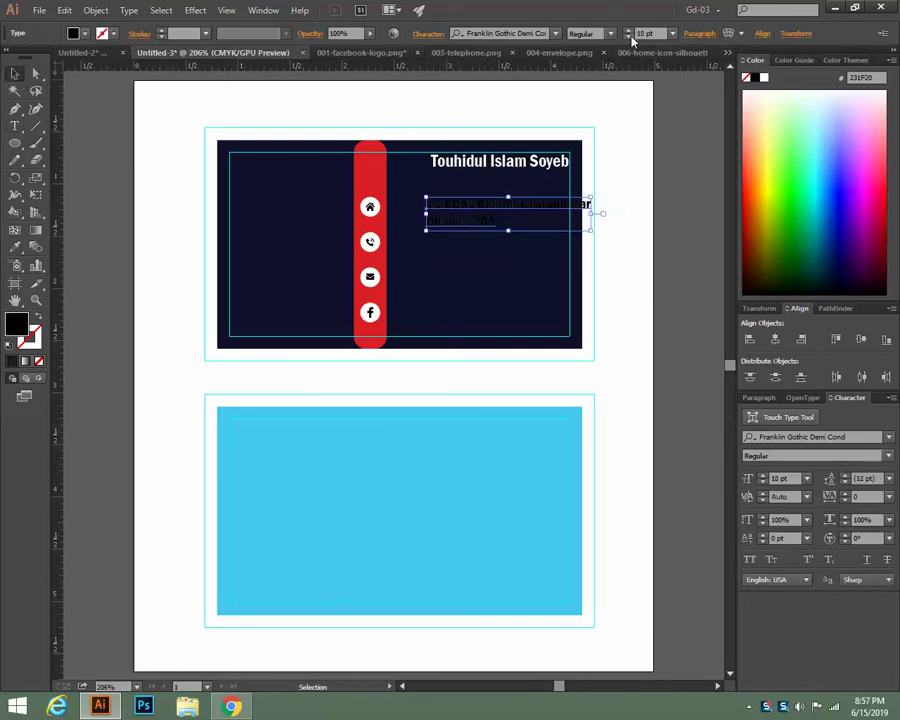
left_click_drag(516, 207, 481, 209)
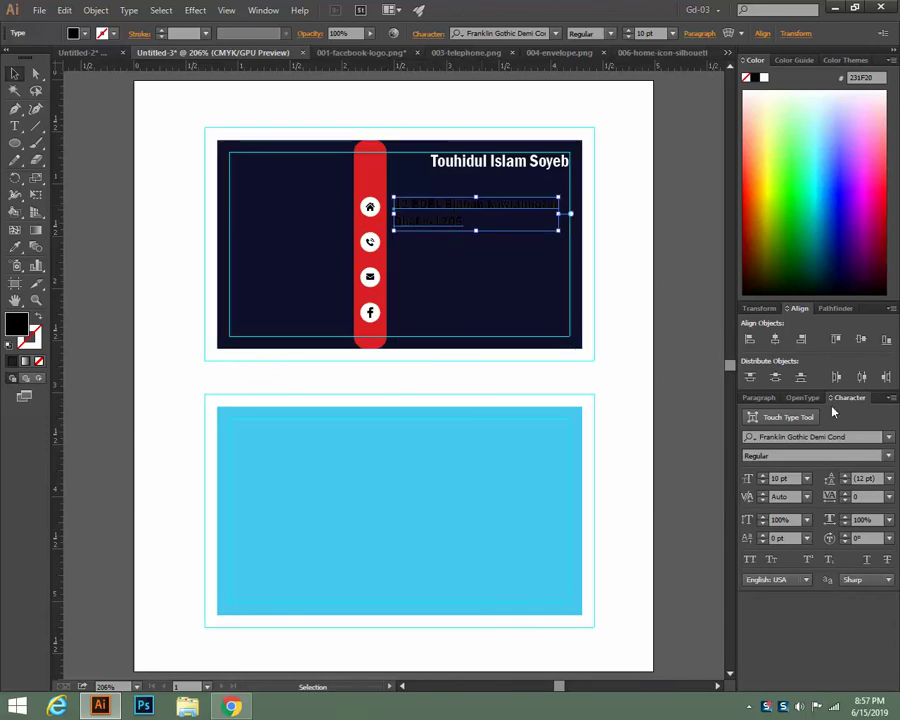
left_click(889, 439)
scroll(810, 340, "up", 10)
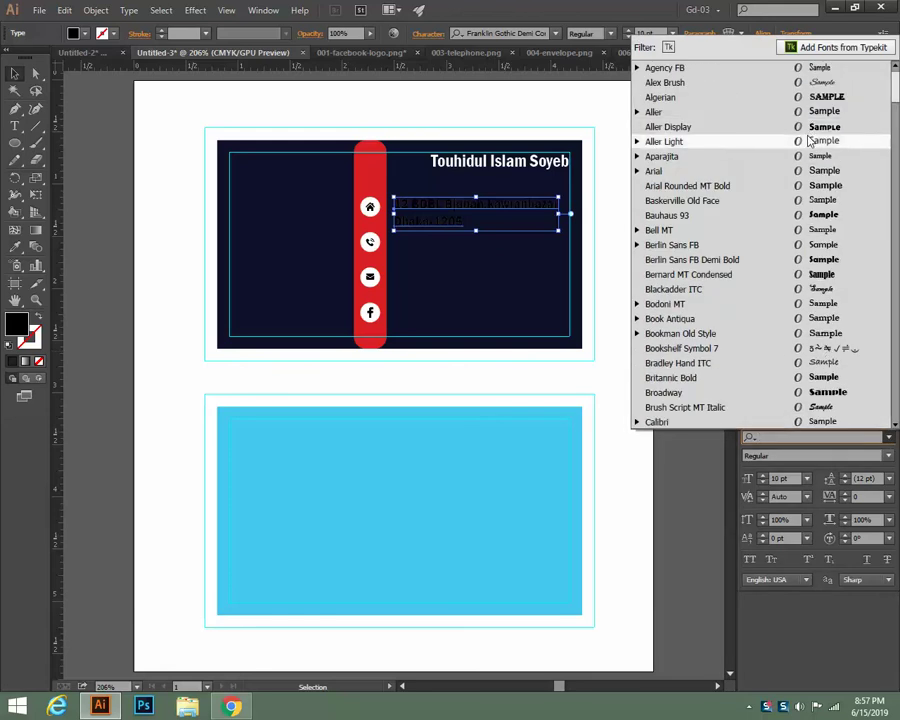
left_click(805, 229)
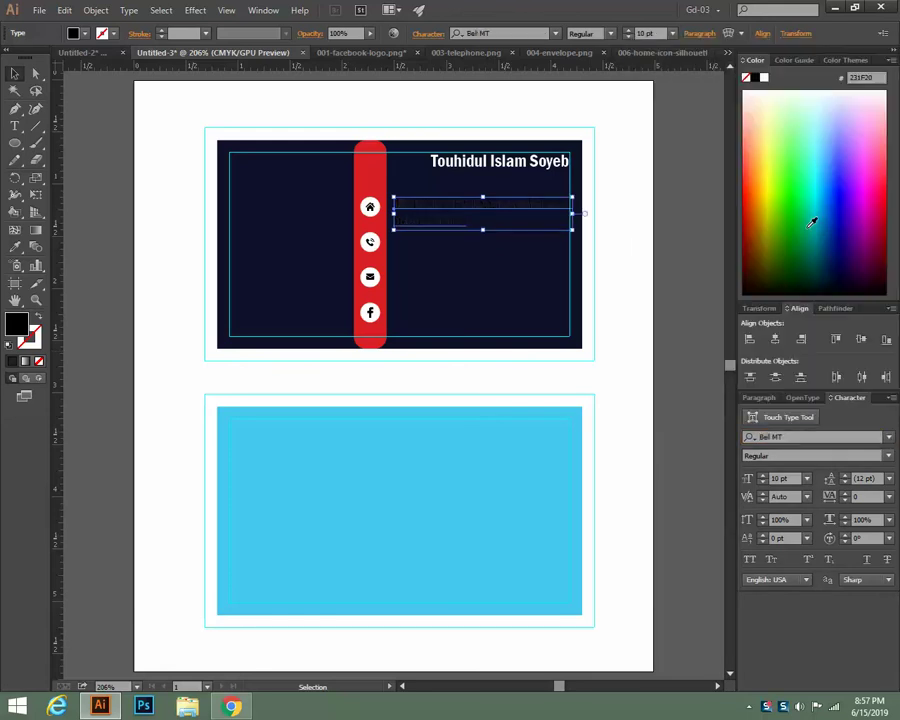
left_click(782, 91)
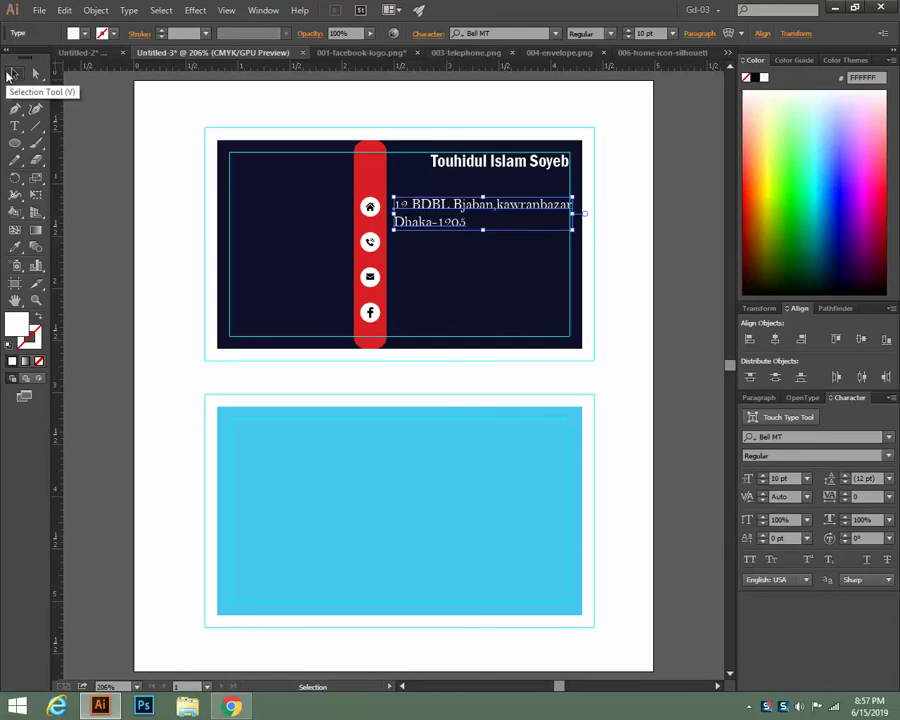
left_click(9, 75)
left_click(622, 333)
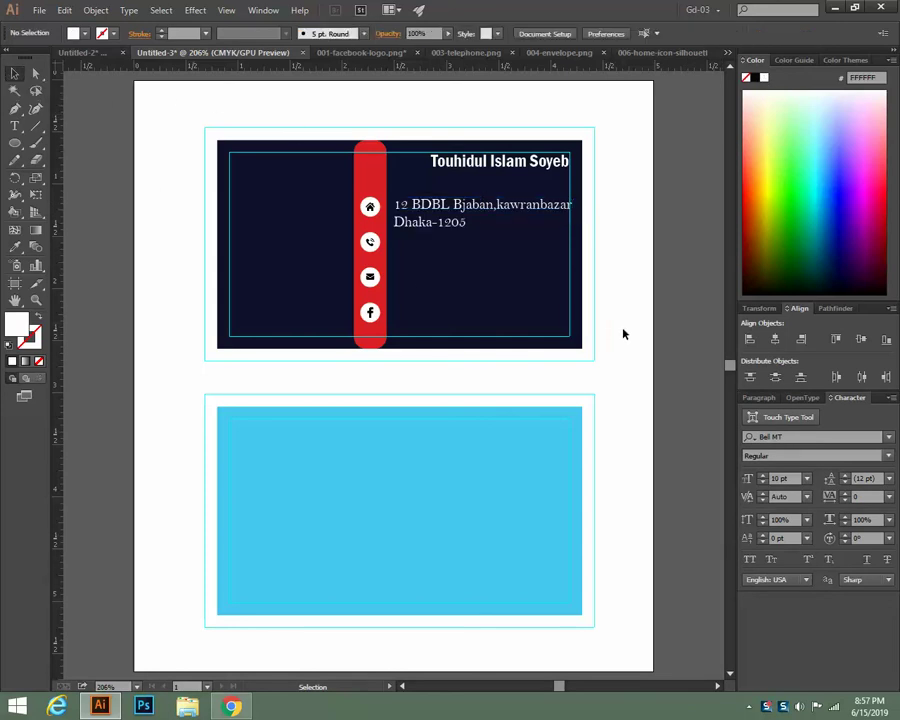
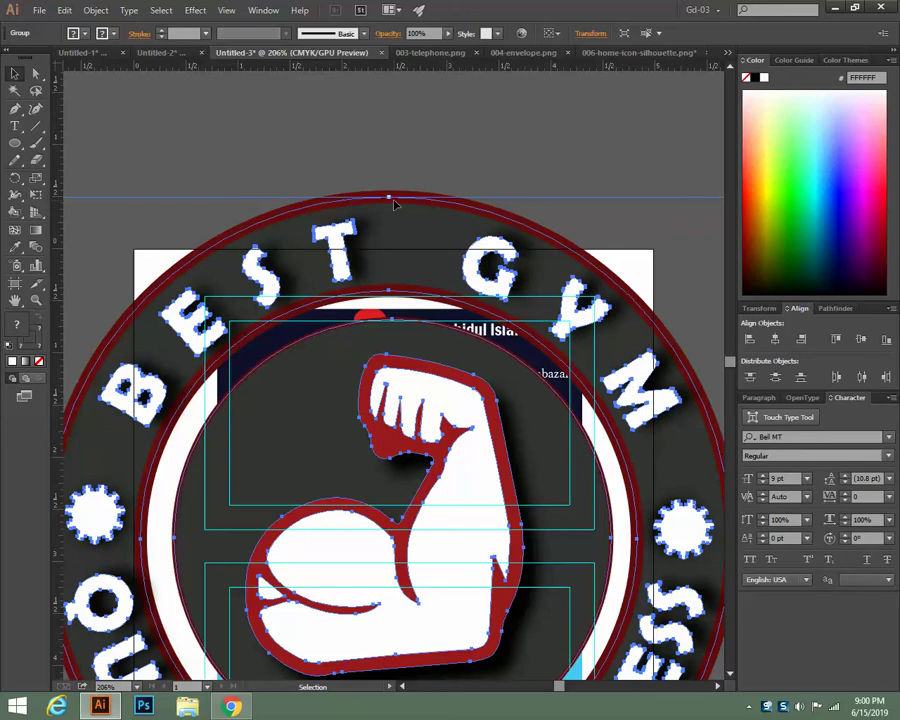
Scale the Best Gym badge down to card size and place it top-left on the navy front
left_click_drag(390, 198, 438, 498)
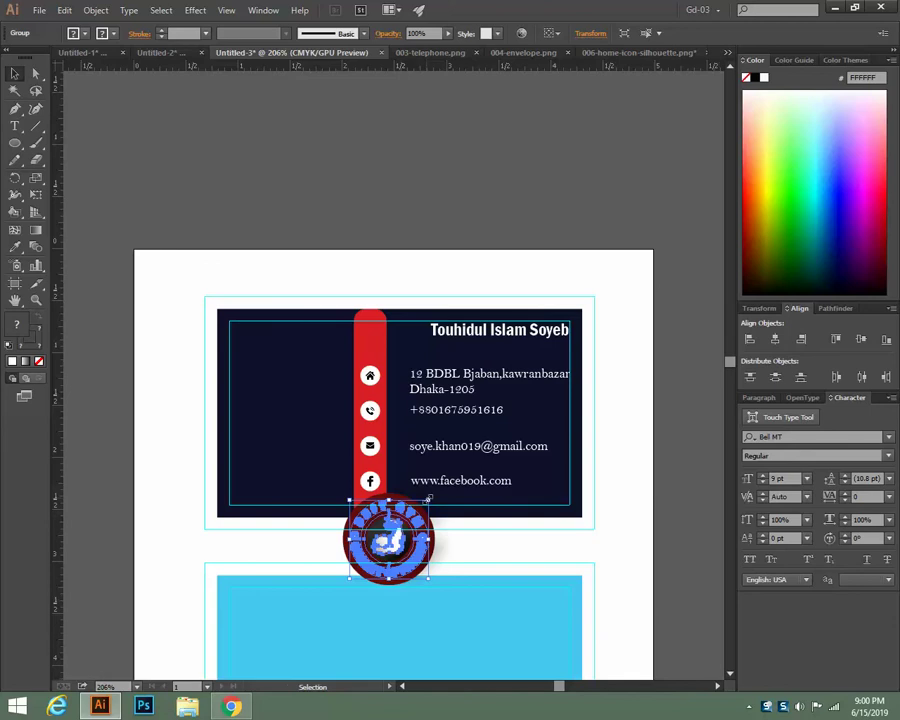
left_click_drag(428, 498, 301, 366)
left_click(508, 169)
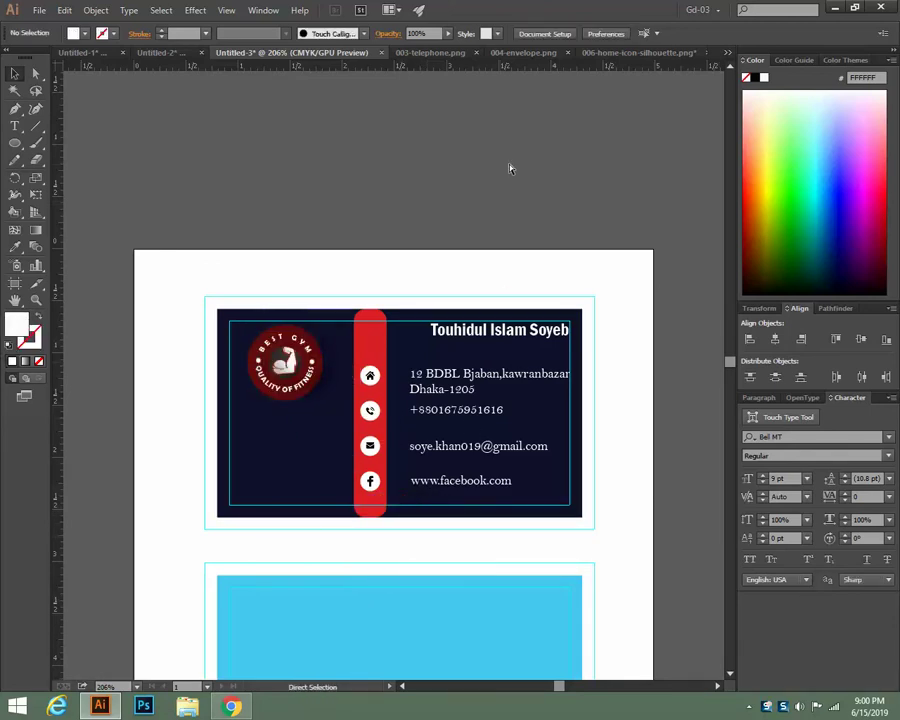
key("v")
left_click(307, 345)
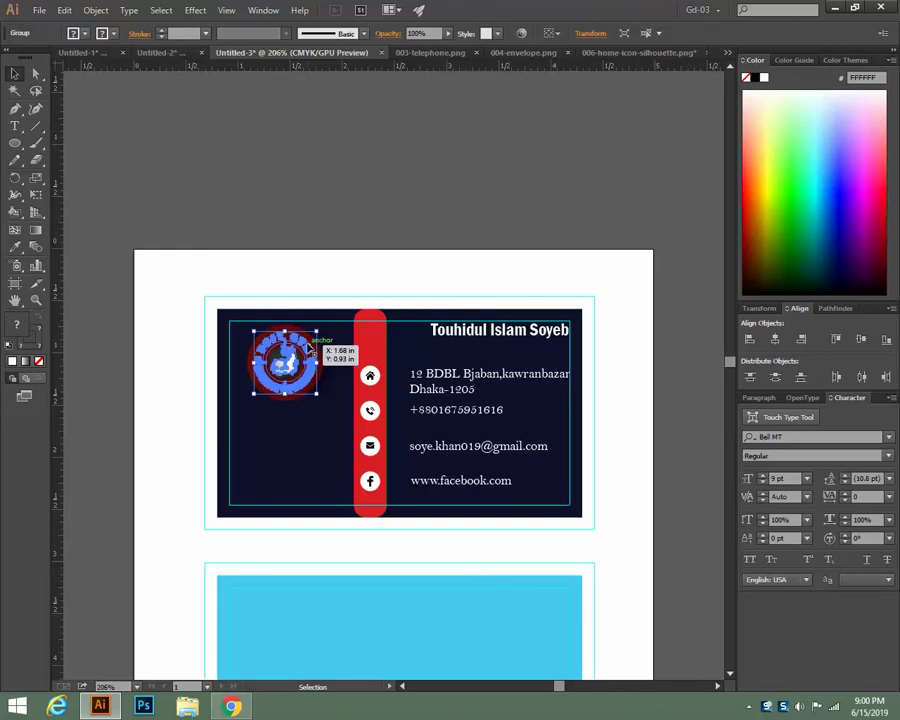
key("a")
key("ctrl+equal")
key("ctrl+equal")
key("ctrl+equal")
key("ctrl+equal")
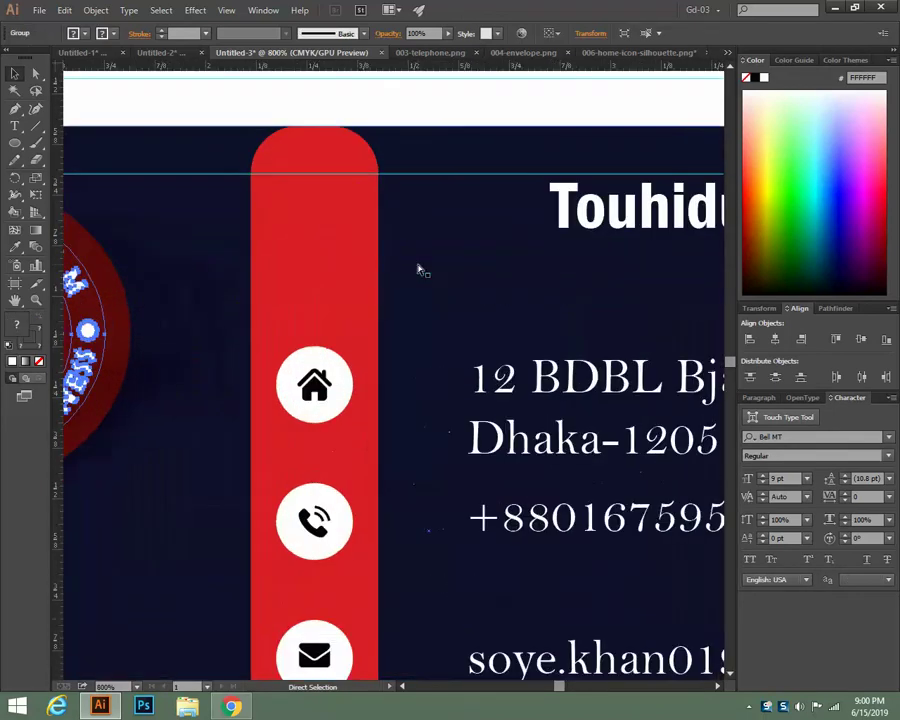
left_click_drag(322, 400, 546, 399)
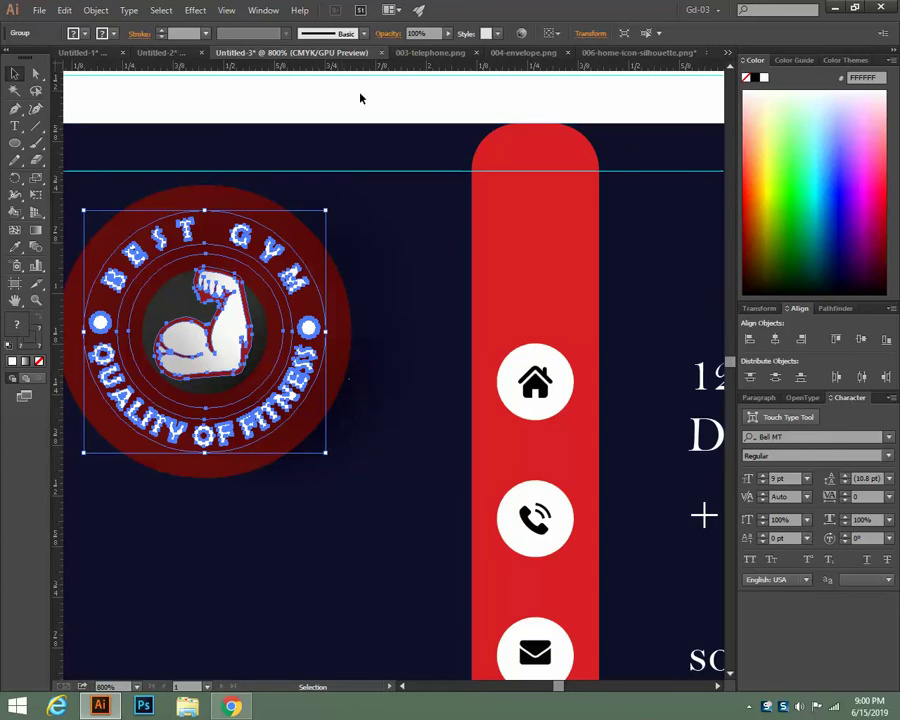
left_click(358, 287)
left_click(310, 325)
Close the telephone, envelope and home icon files without saving changes
left_click(462, 53)
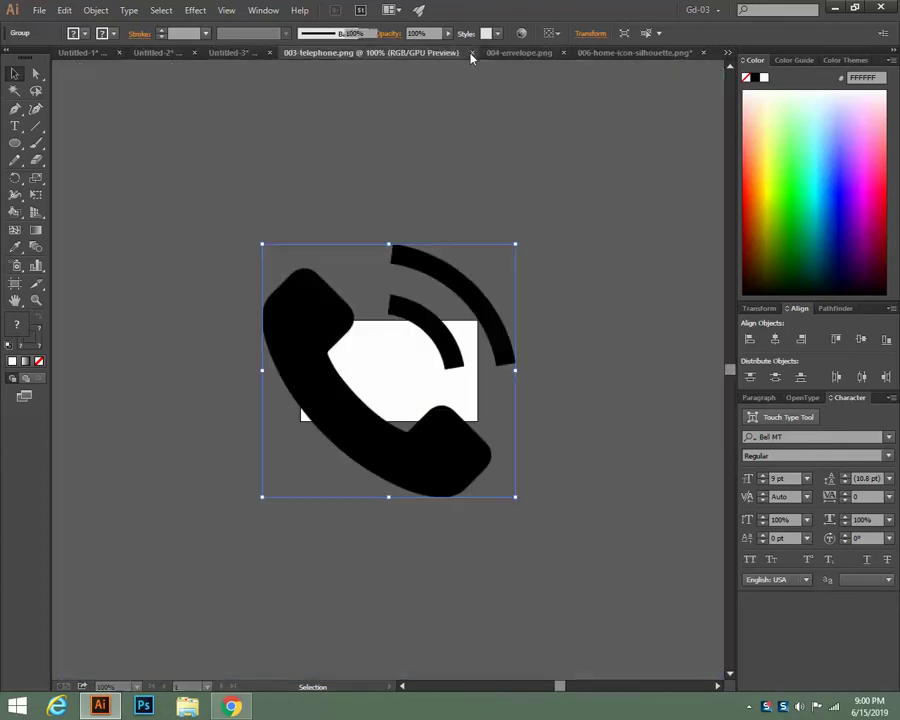
left_click(474, 53)
left_click(472, 54)
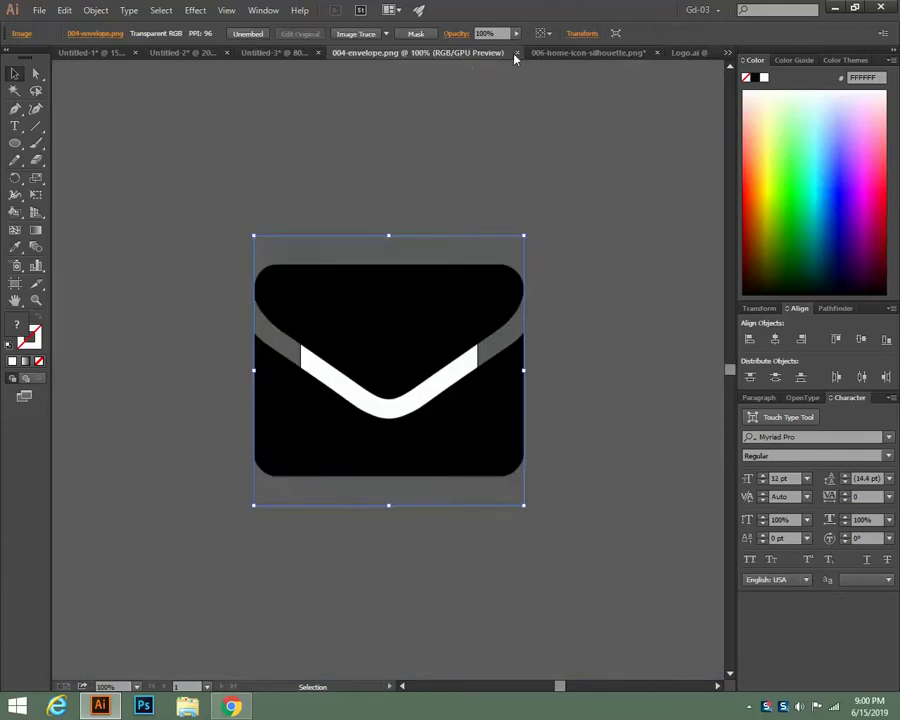
left_click(513, 54)
left_click(490, 55)
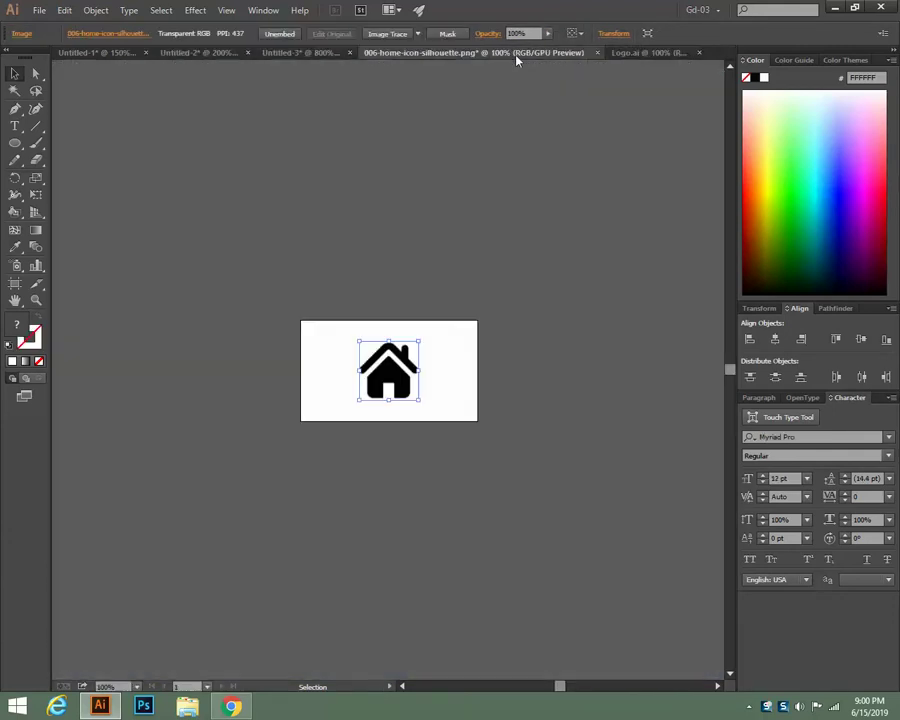
left_click(604, 53)
left_click(534, 371)
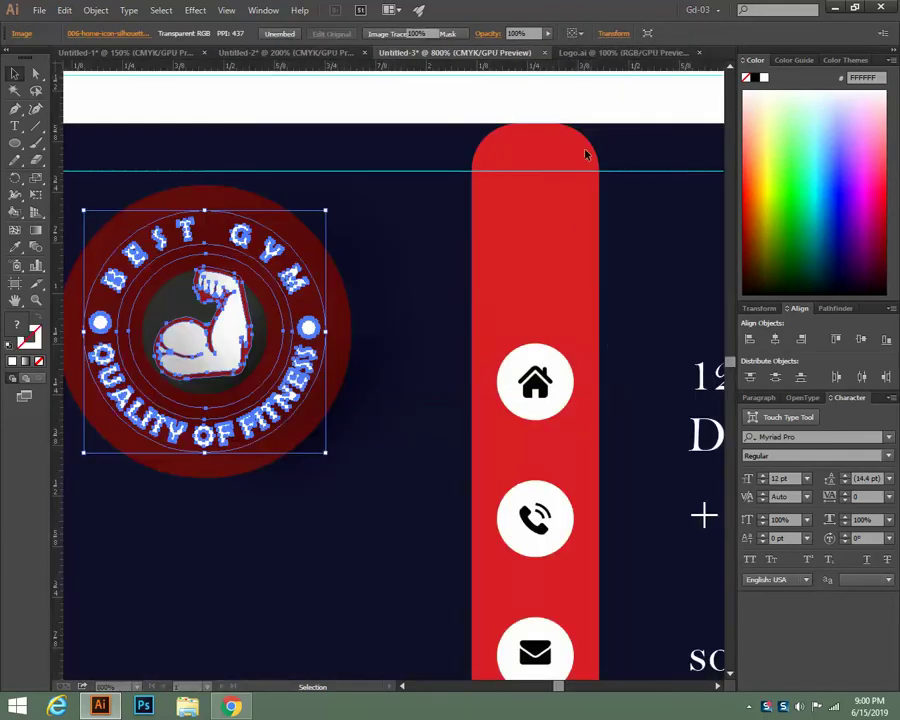
In Logo.ai, convert the logo's strokes to filled outlines with Outline Stroke
left_click(578, 54)
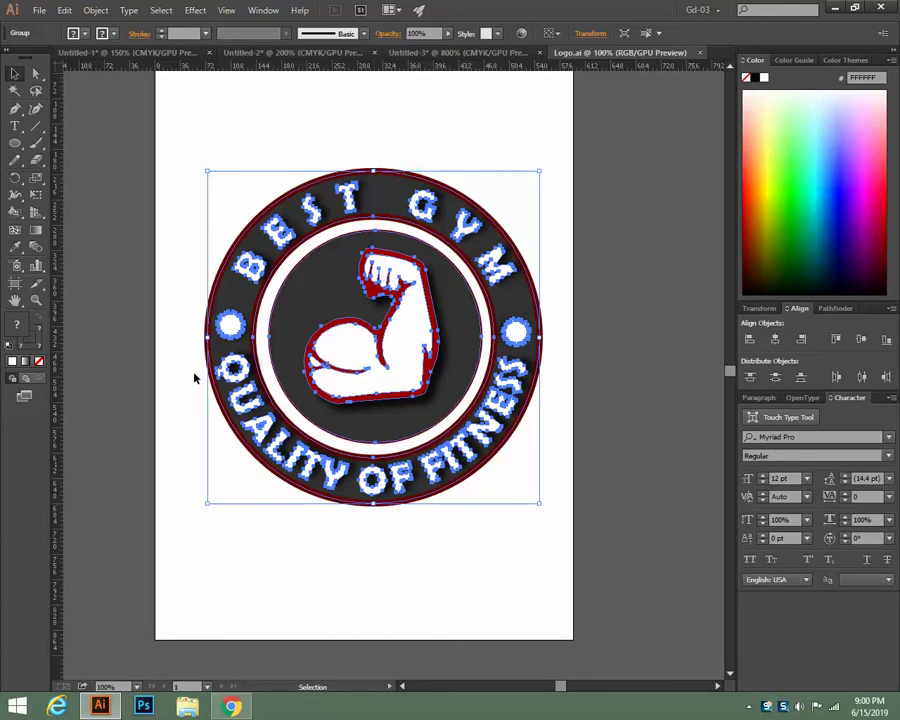
left_click(94, 10)
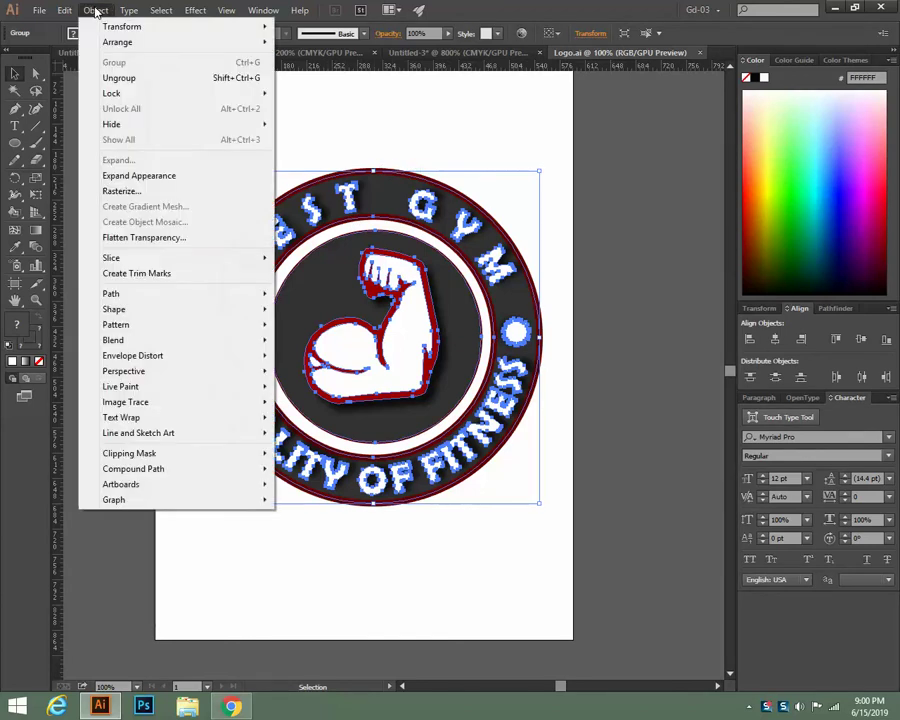
mouse_move(114, 292)
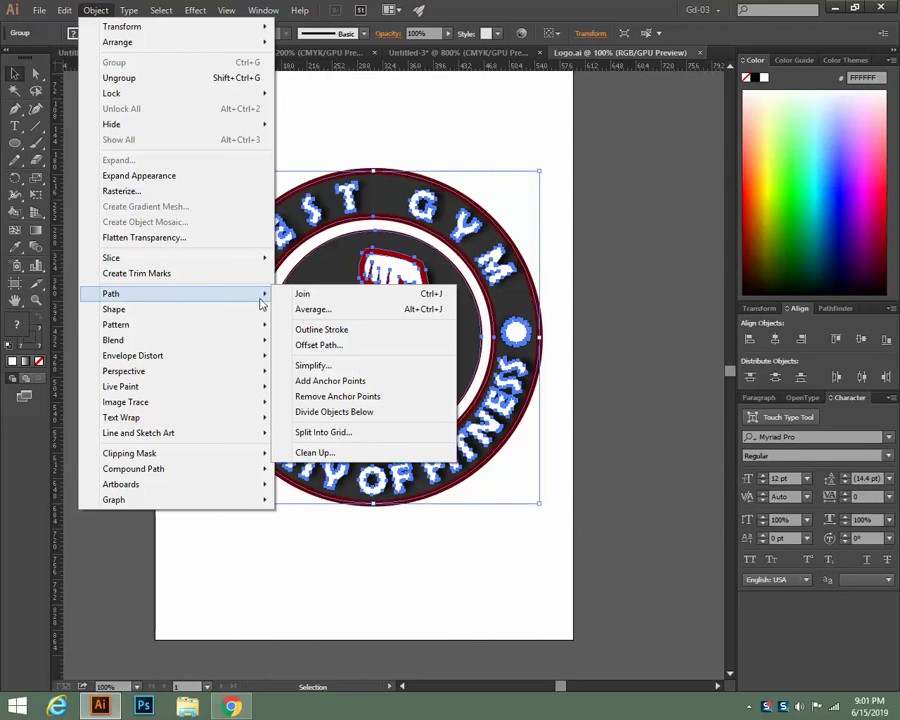
left_click(334, 233)
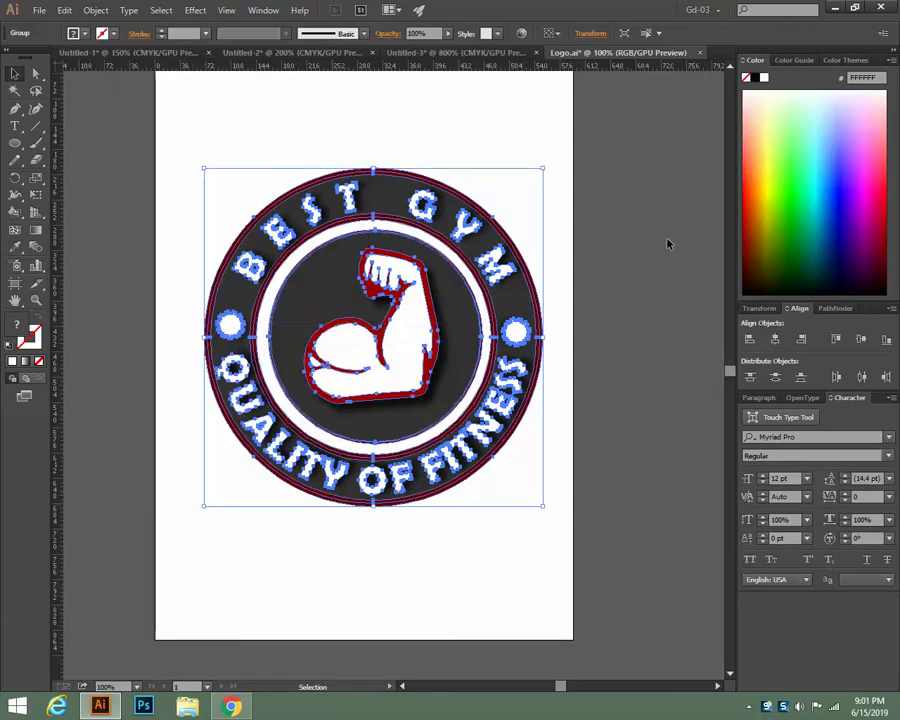
Select the whole Best Gym logo and drag it into the Untitled-3 card document
left_click(625, 243)
left_click_drag(171, 169, 552, 514)
key("v")
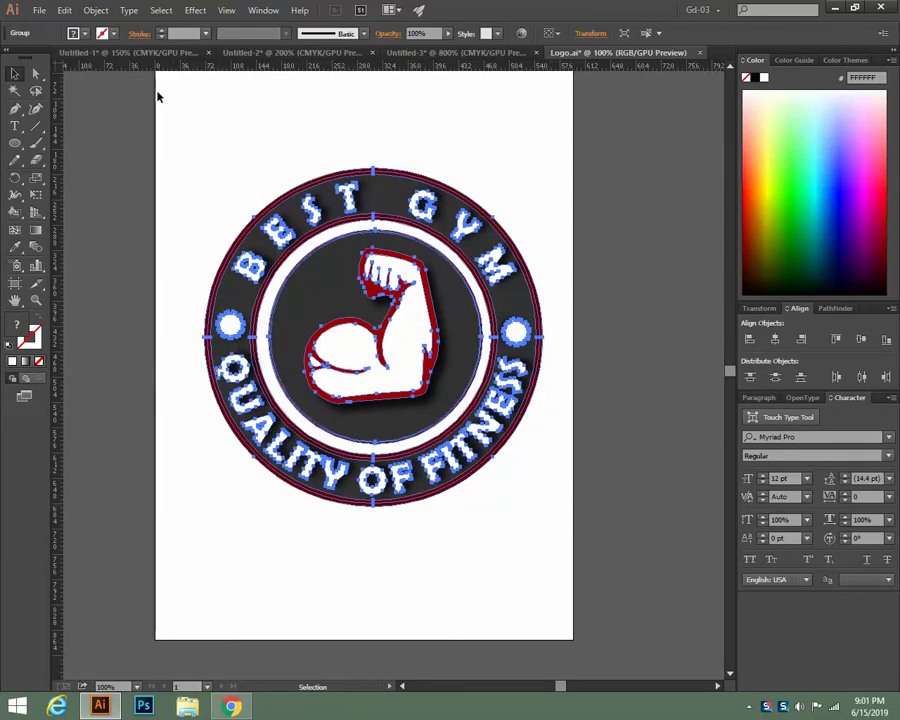
left_click_drag(250, 58, 293, 262)
Shrink the dropped-in logo with a corner handle and move it left beside the red stripe
key("ctrl+z")
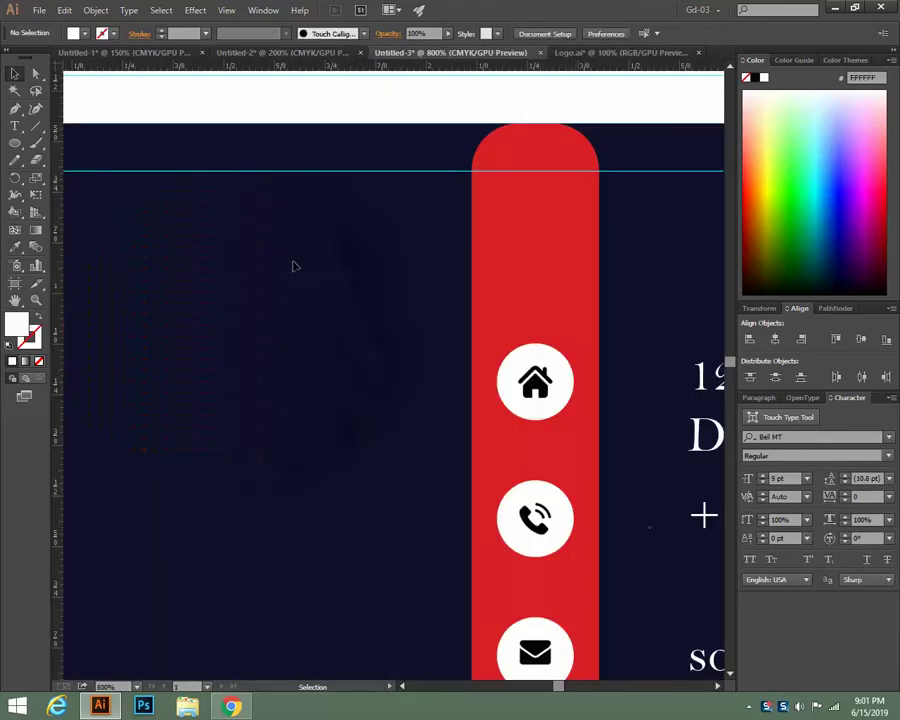
key("ctrl+shift+z")
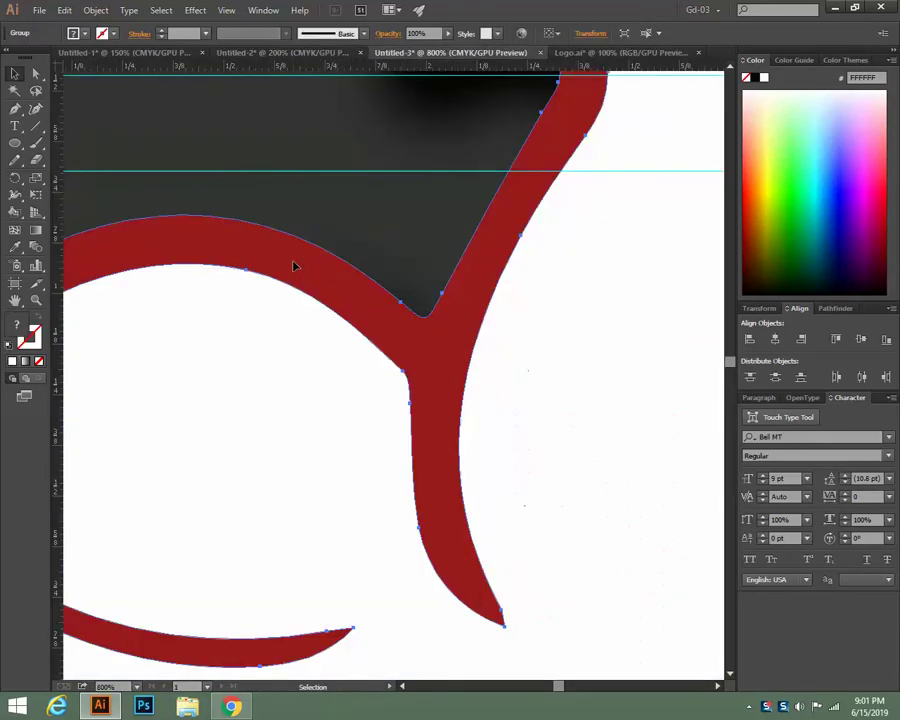
key("ctrl+minus")
key("ctrl+minus")
key("ctrl+minus")
key("ctrl+minus")
key("ctrl+minus")
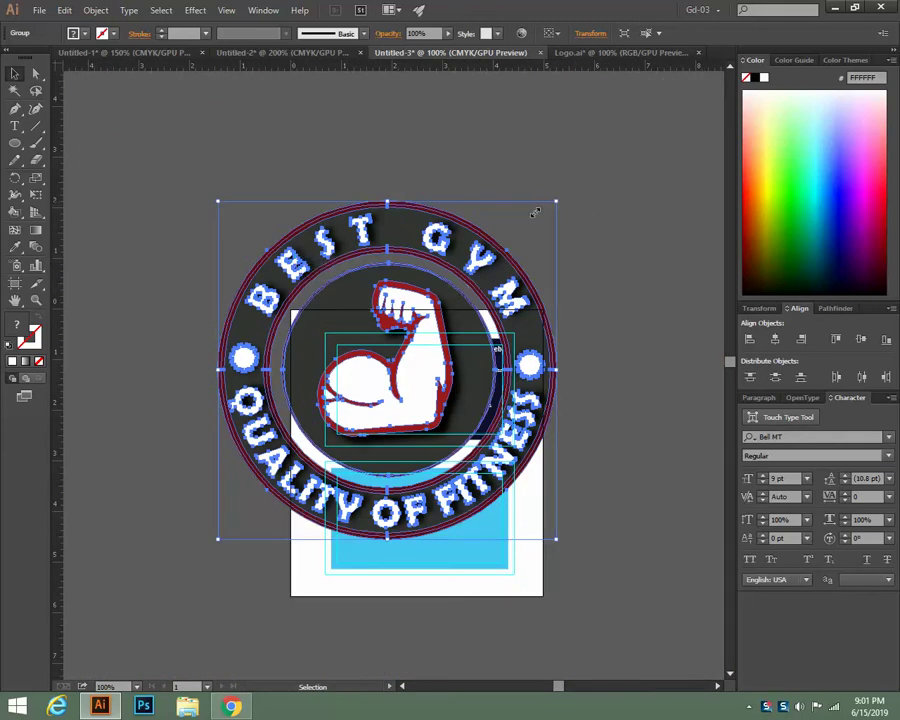
left_click_drag(557, 201, 408, 322)
key("ctrl+equal")
key("ctrl+equal")
key("ctrl+equal")
key("ctrl+equal")
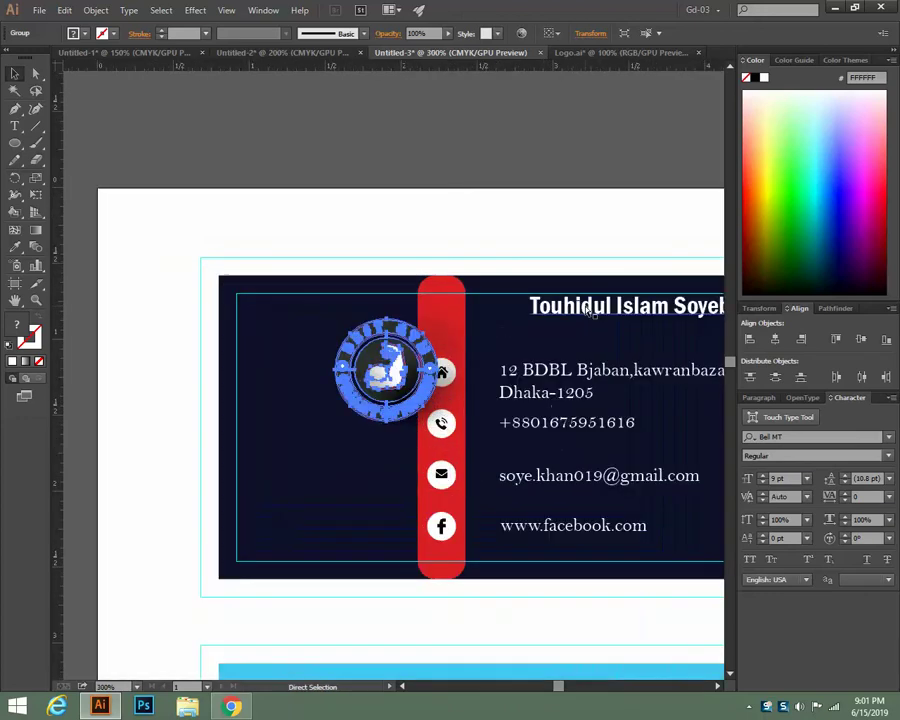
left_click_drag(400, 378, 310, 356)
left_click(353, 180)
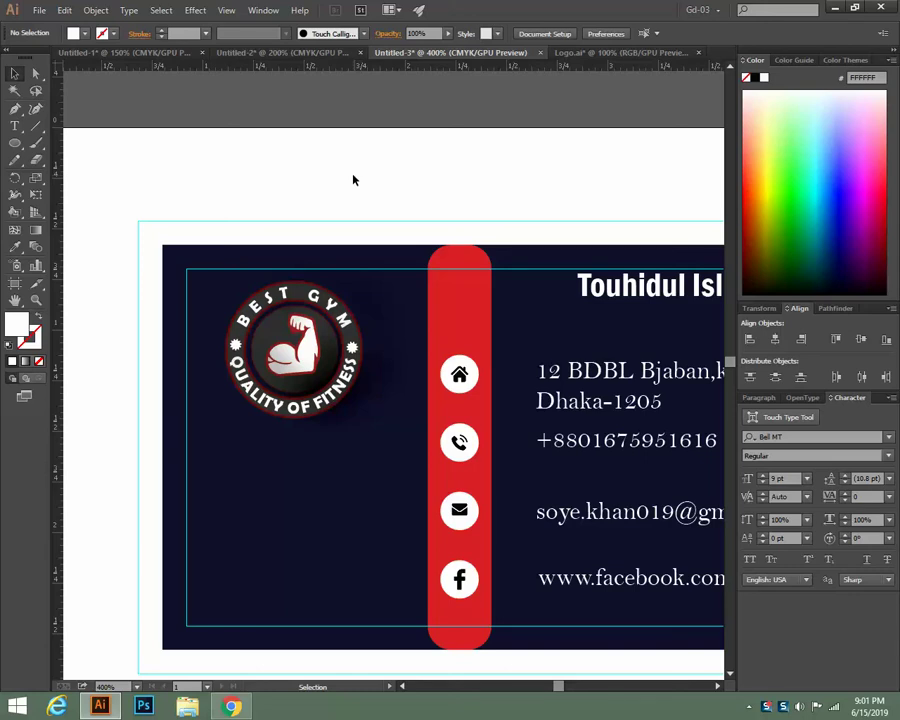
scroll(713, 272, "down", 1)
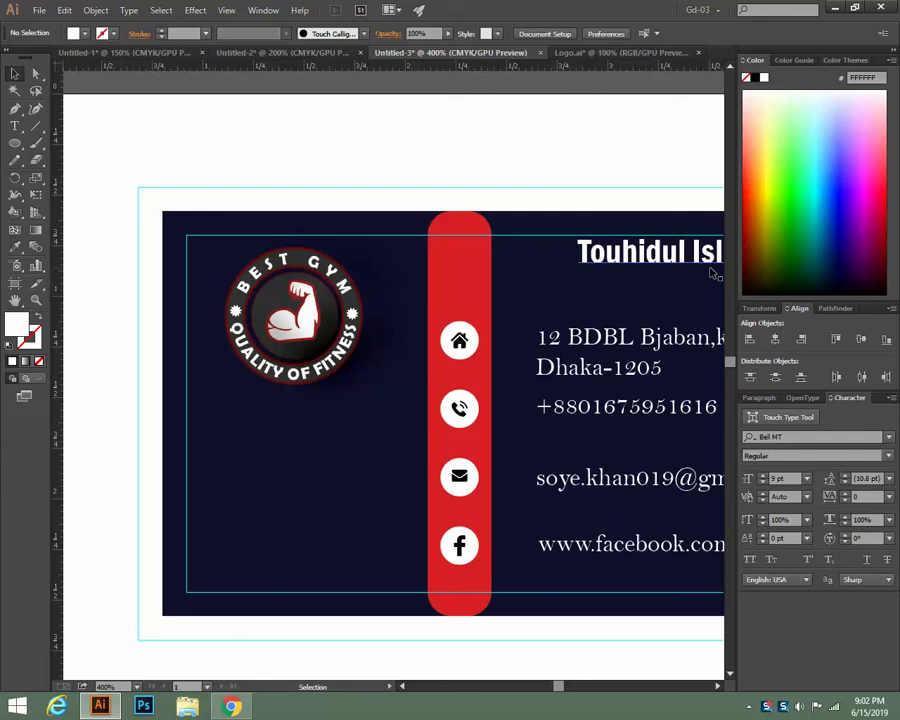
Select the Best Gym logo group on the navy card front
left_click(327, 330)
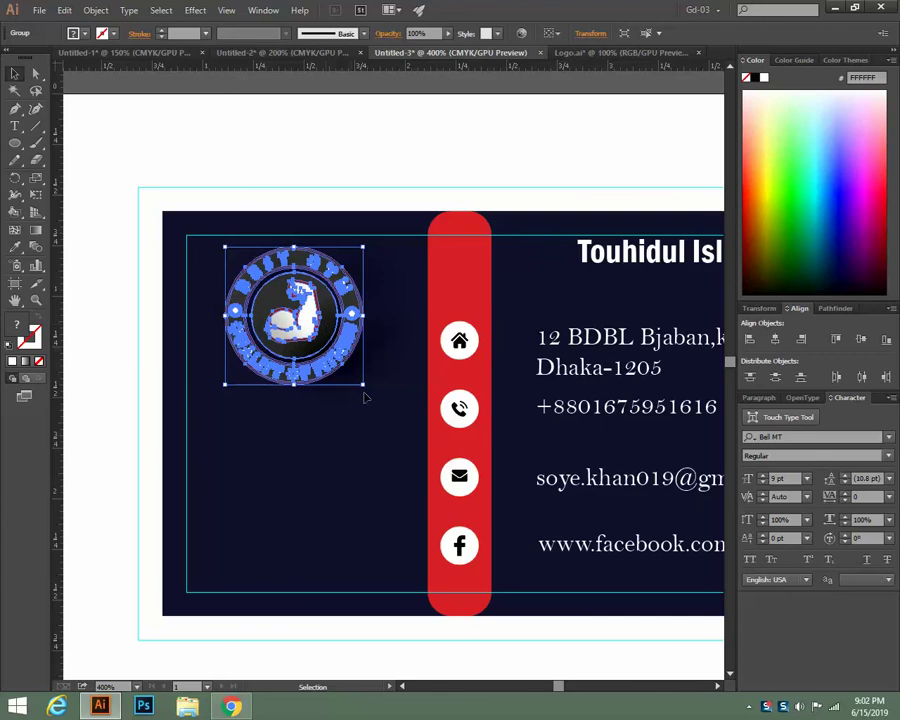
left_click(342, 416)
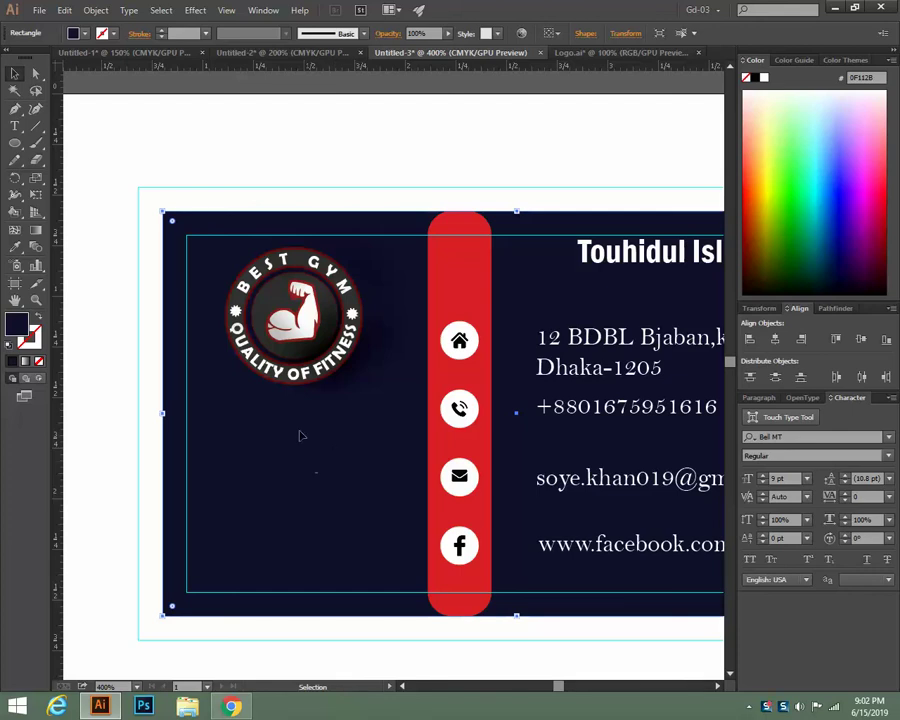
left_click(279, 360)
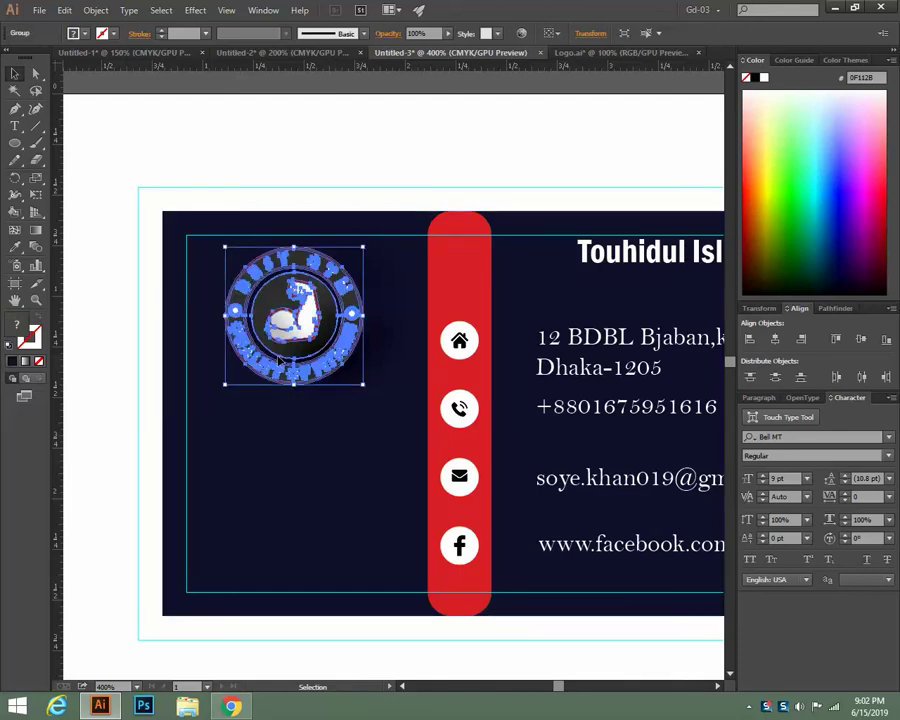
left_click(131, 393)
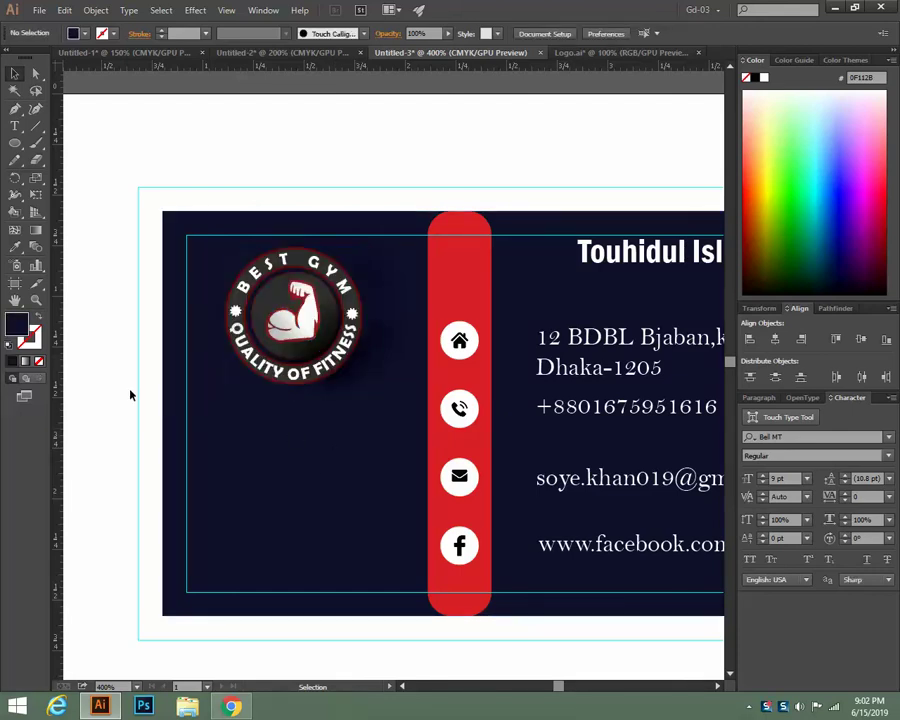
scroll(130, 394, "down", 4)
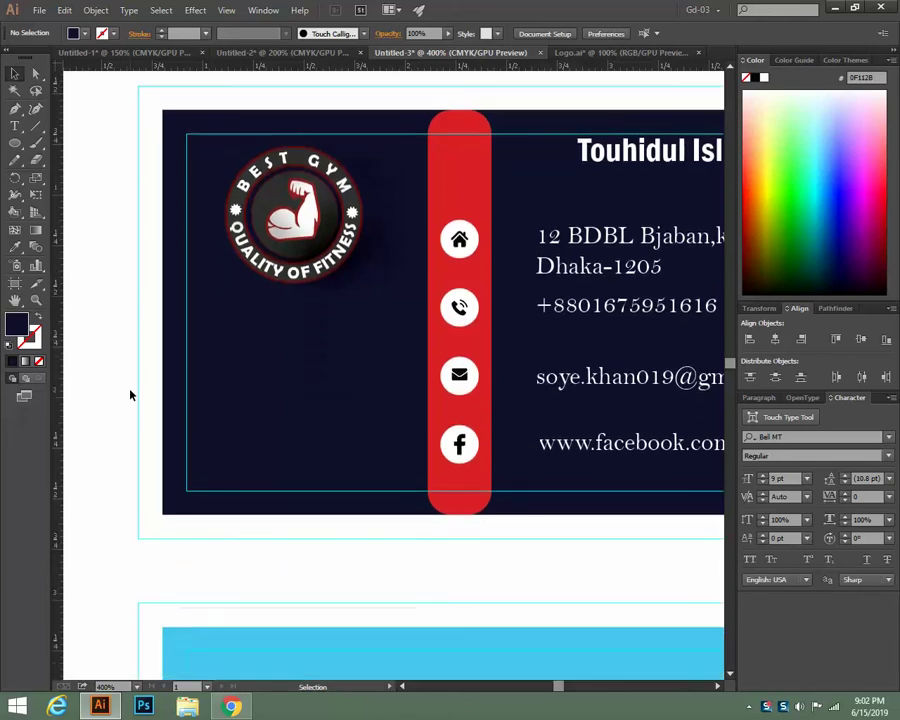
left_click(295, 280)
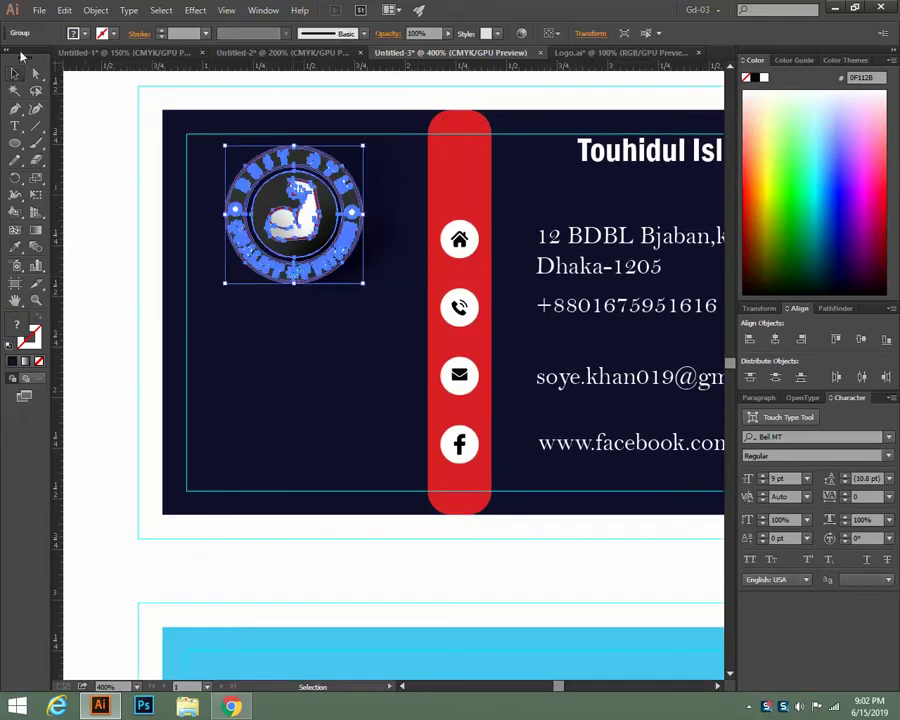
left_click(38, 10)
left_click(64, 57)
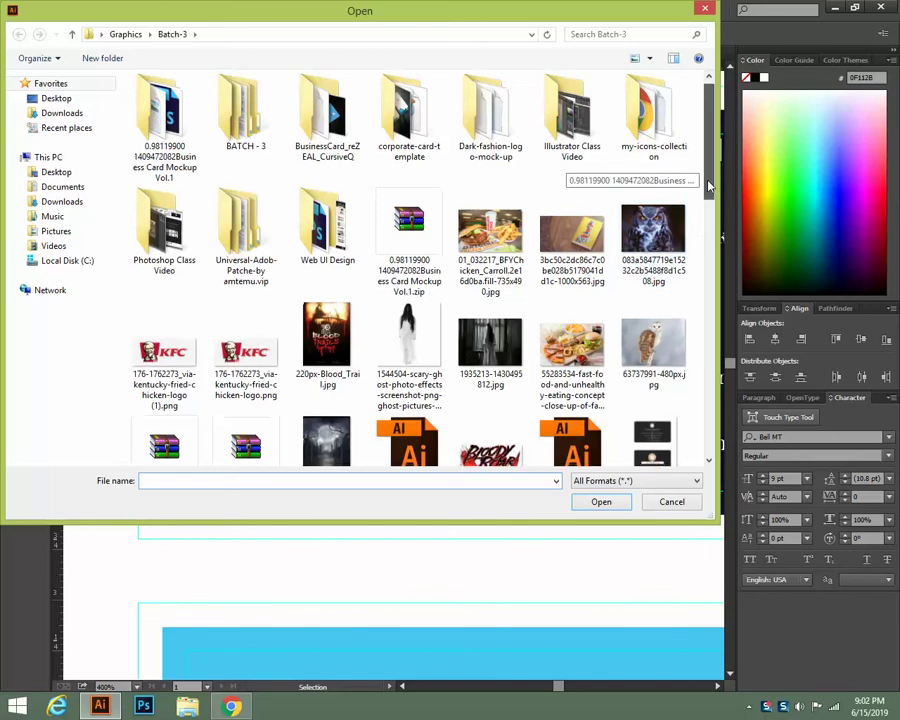
left_click_drag(708, 175, 700, 60)
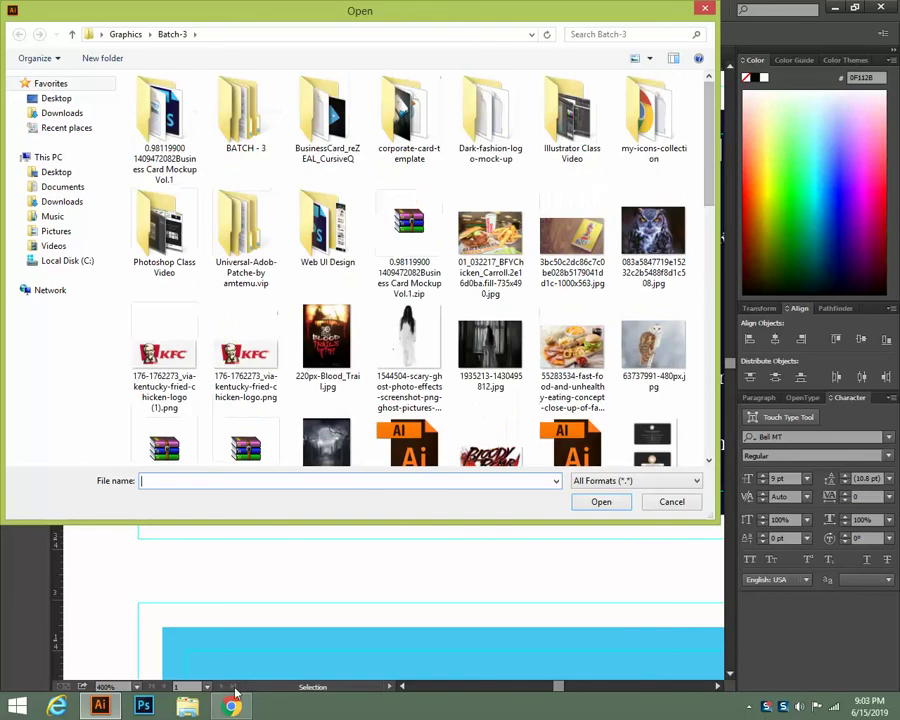
left_click(705, 8)
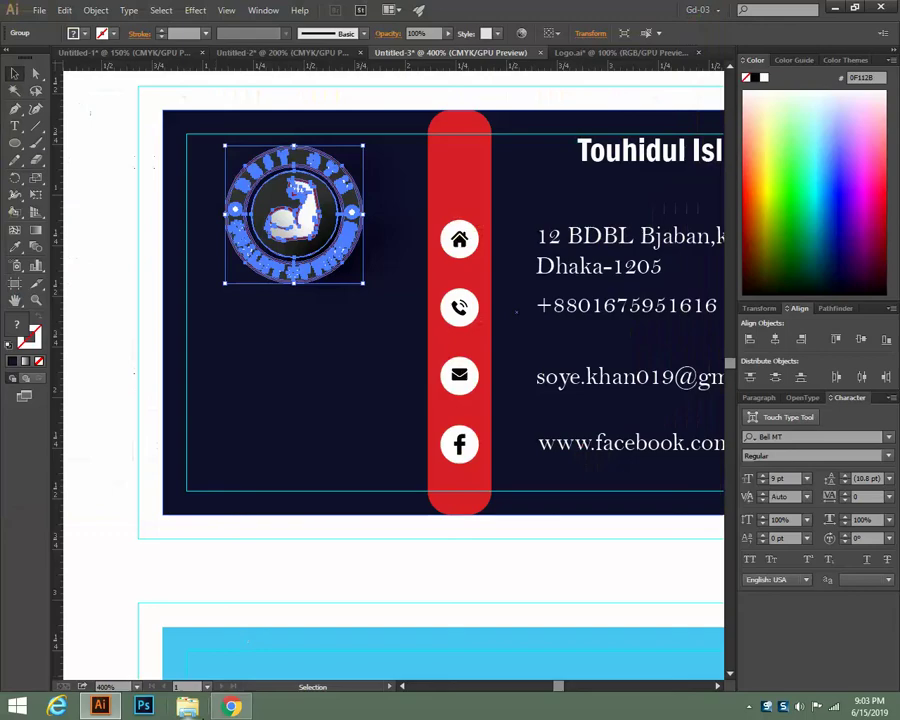
left_click(231, 706)
In a new Chrome tab, search Google for 'barcode scanner'
scroll(321, 141, "up", 3)
left_click(357, 11)
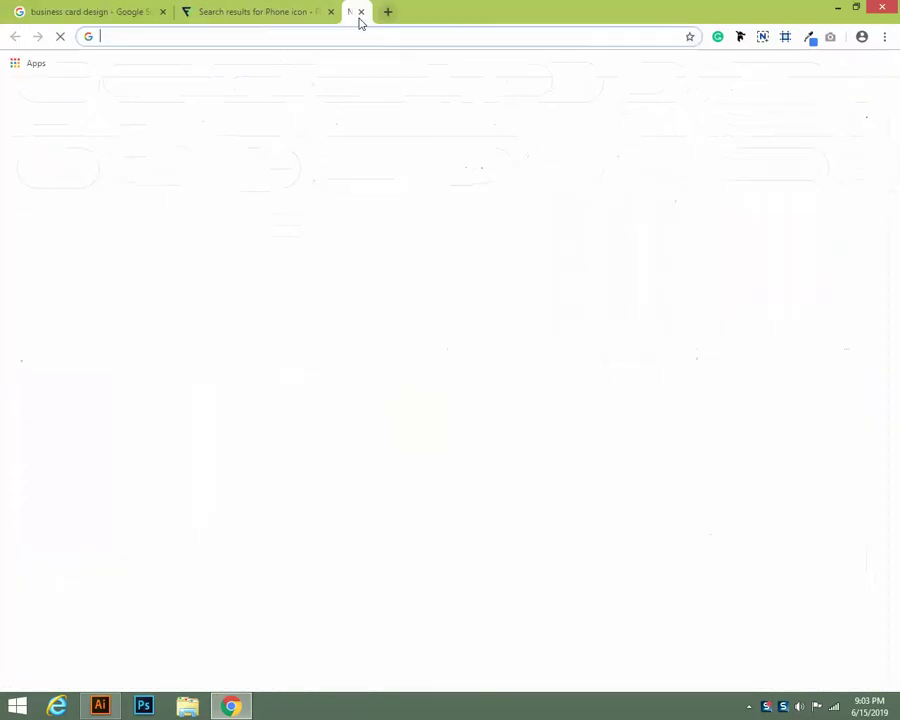
left_click(282, 299)
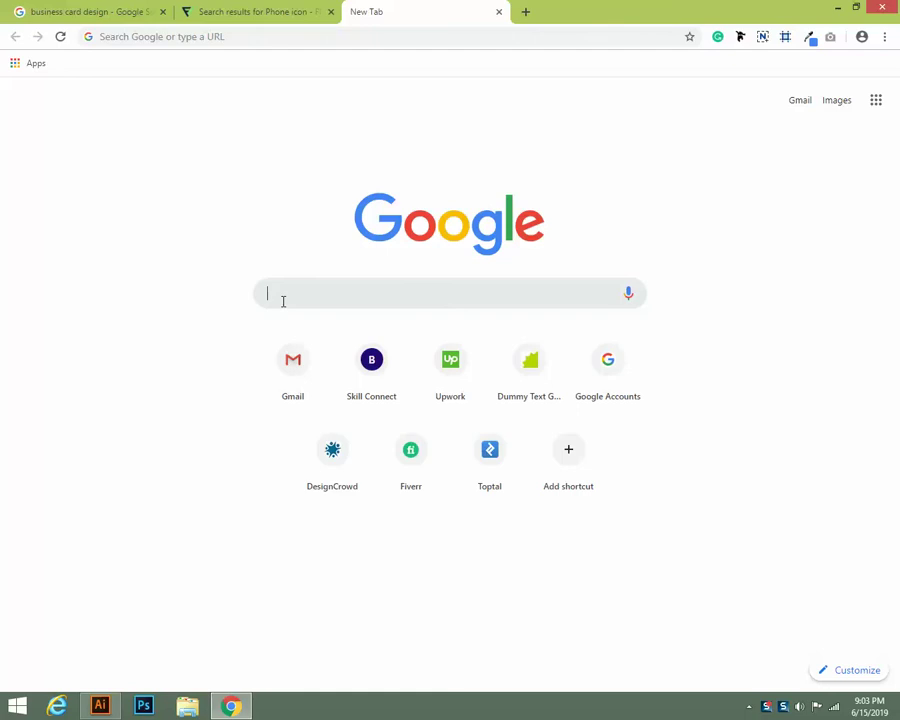
type("Bar")
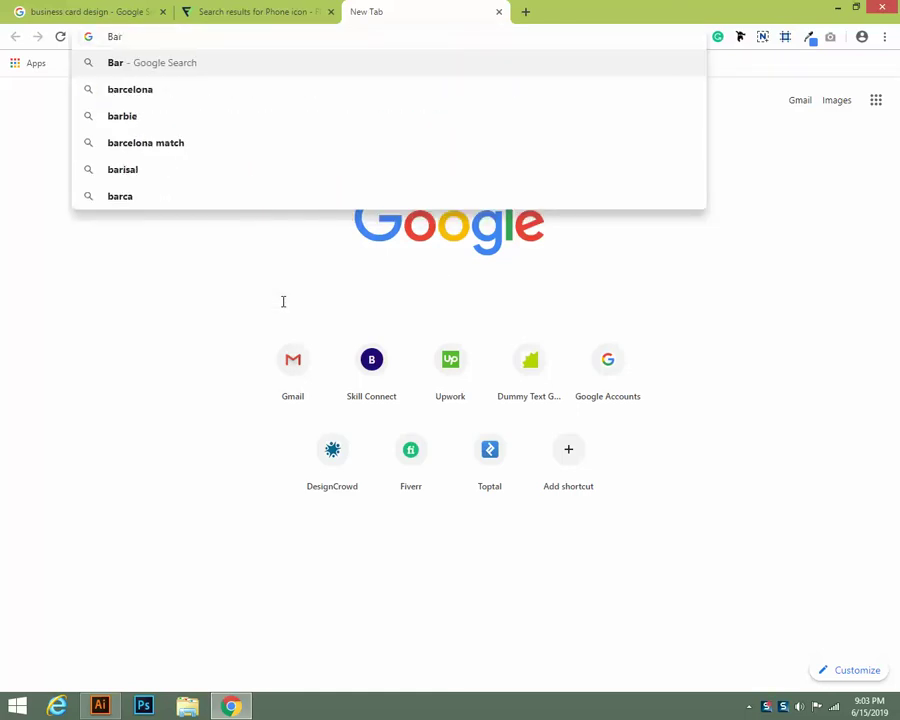
type("co")
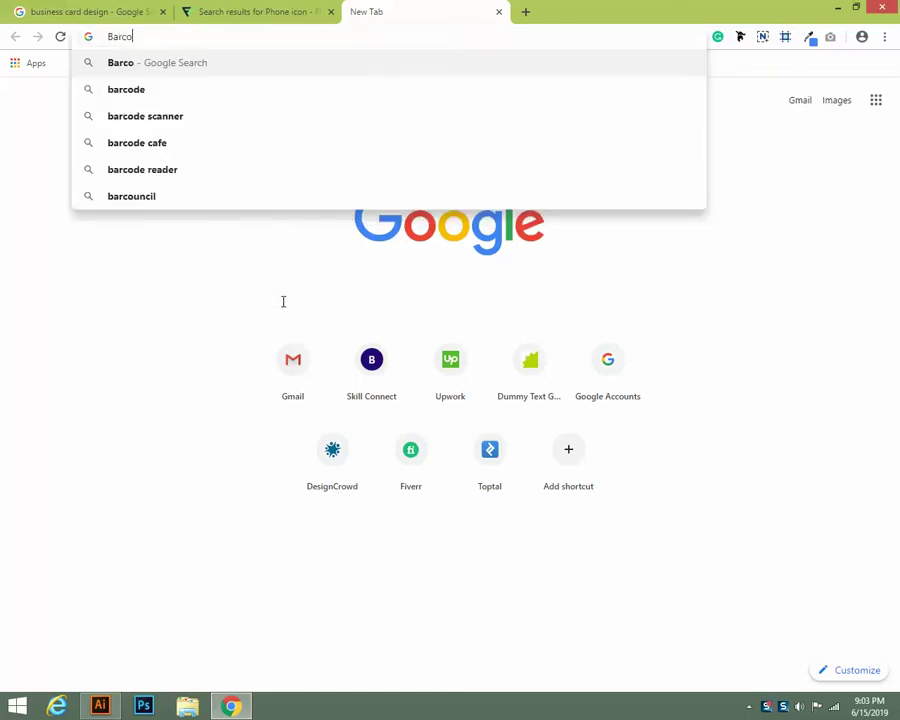
type("de")
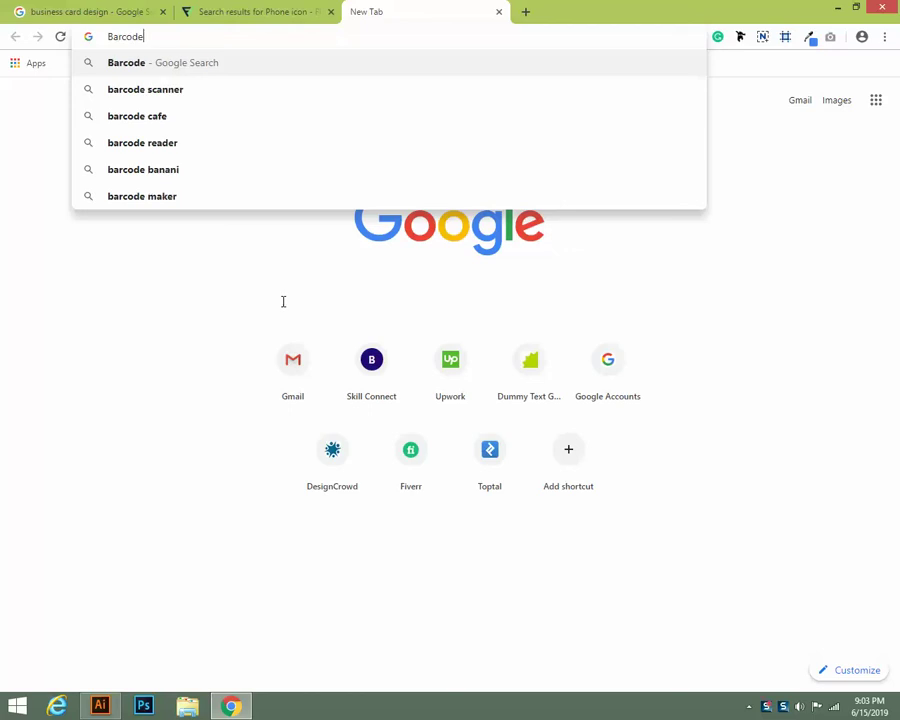
left_click(217, 98)
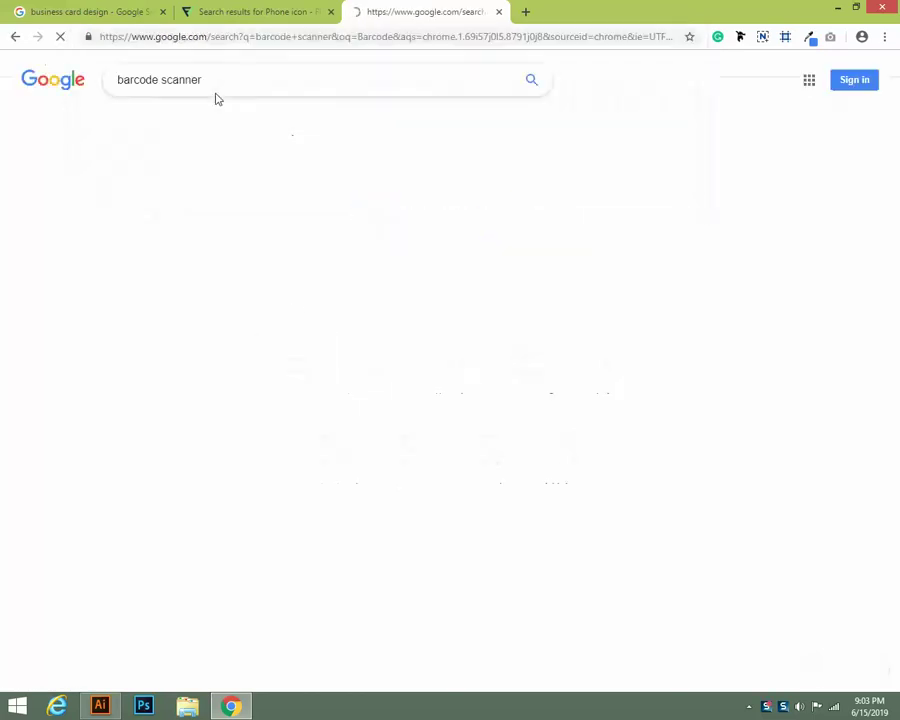
Change the search to 'qr barcode scanner' and scroll through the results
left_click_drag(214, 76, 51, 75)
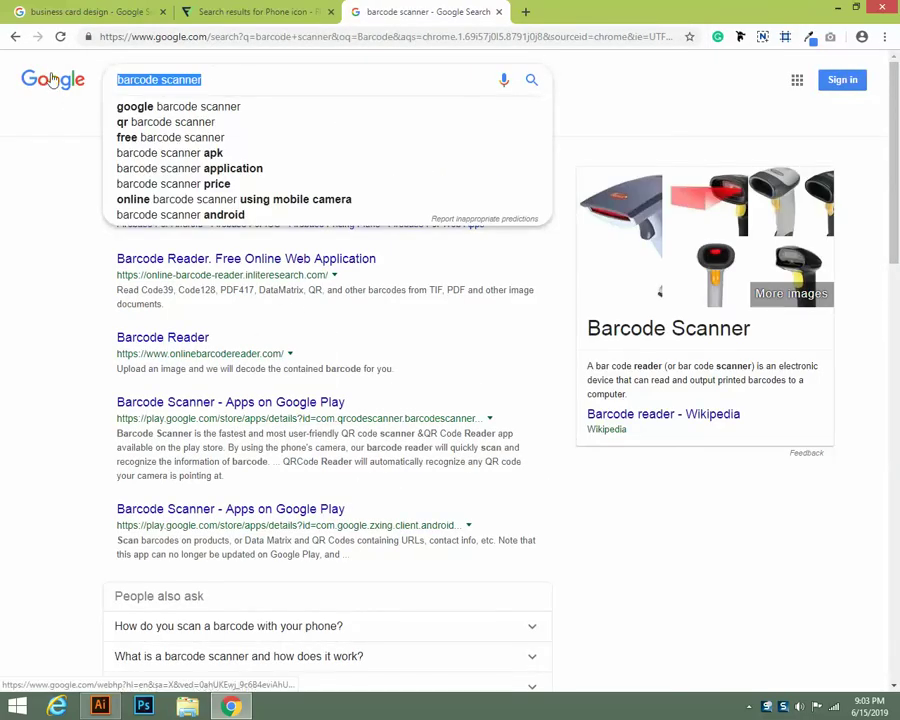
left_click(130, 121)
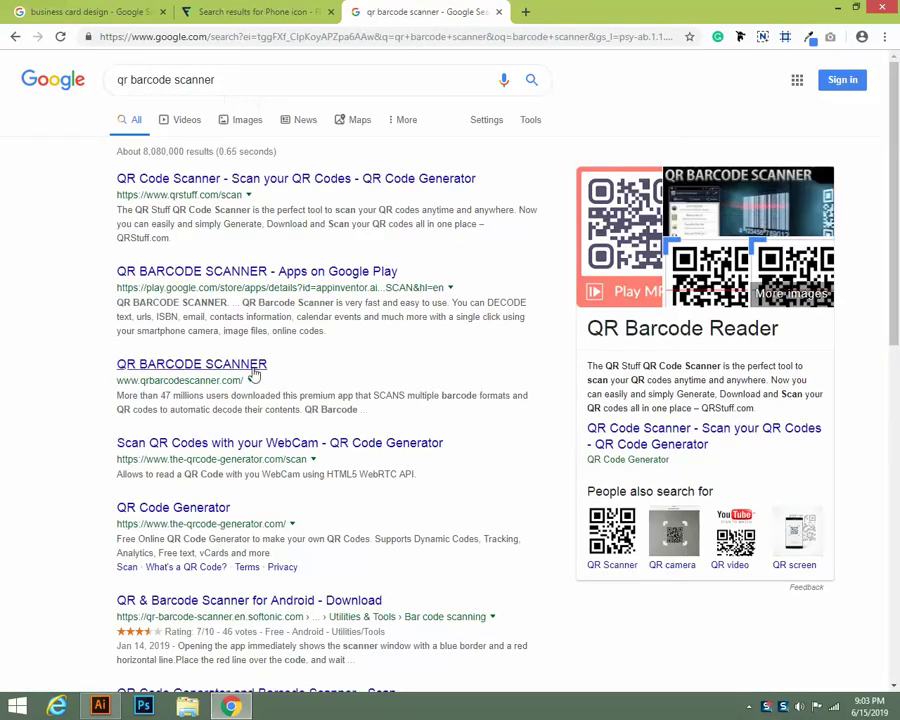
scroll(344, 364, "down", 3)
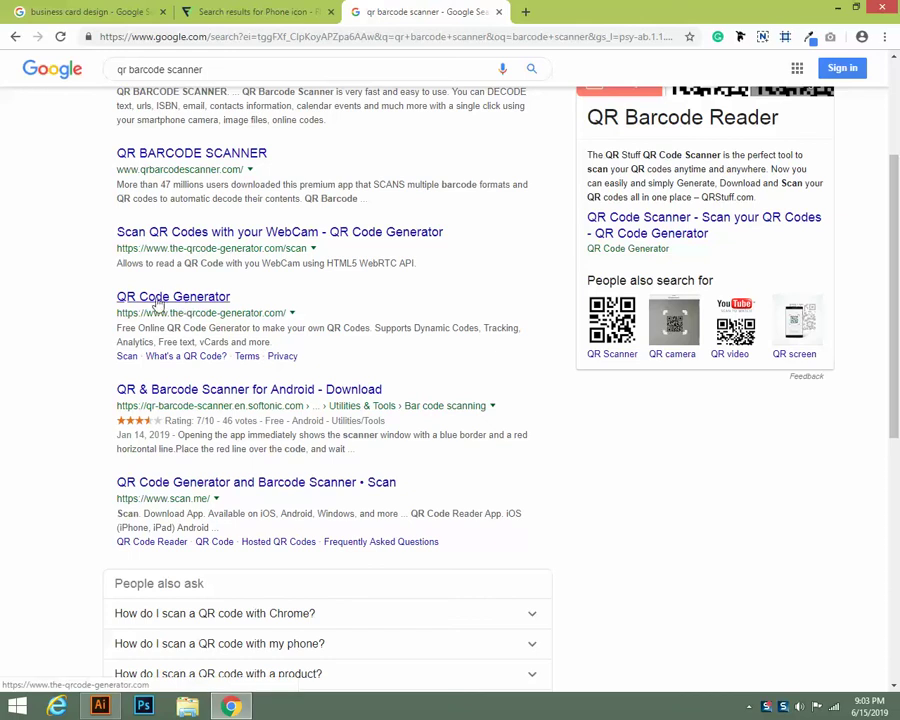
Open the QR Code Generator result and switch among its forms, ending on the PHONE form
left_click(181, 300)
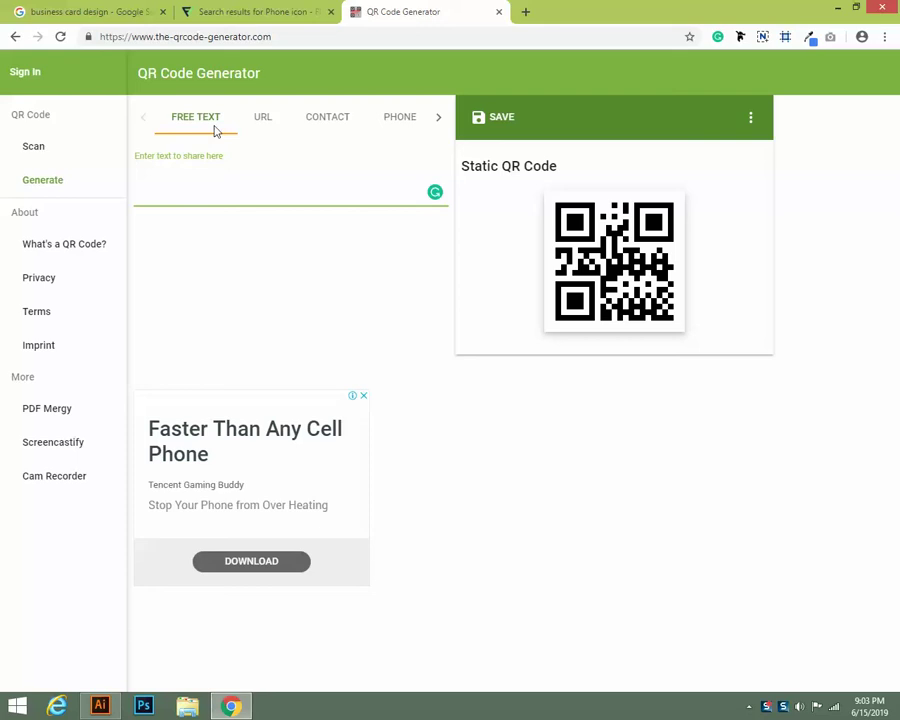
left_click(264, 121)
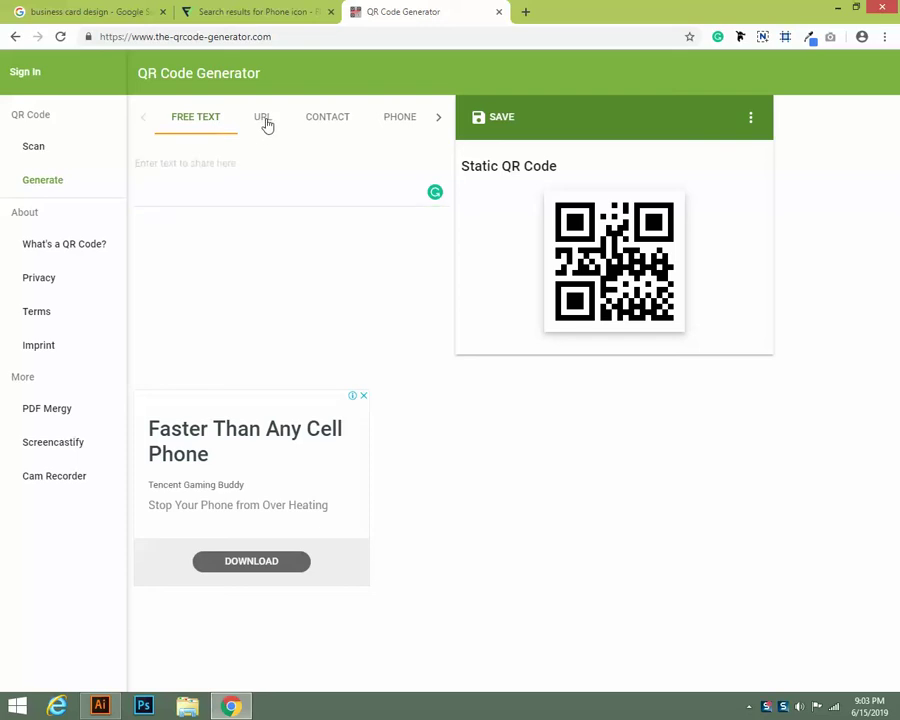
left_click(343, 120)
left_click(396, 119)
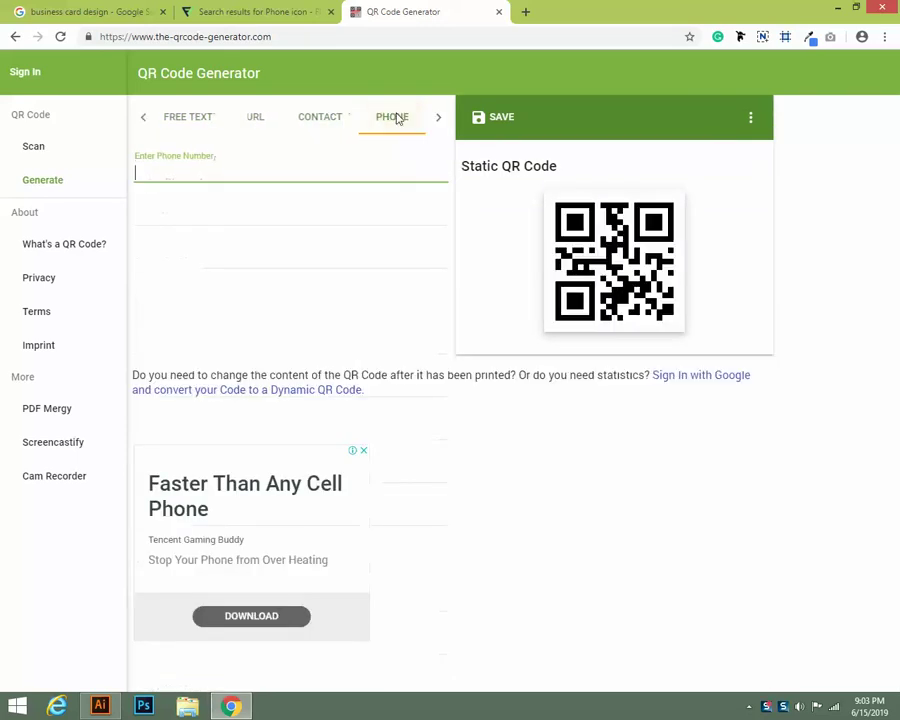
left_click(176, 117)
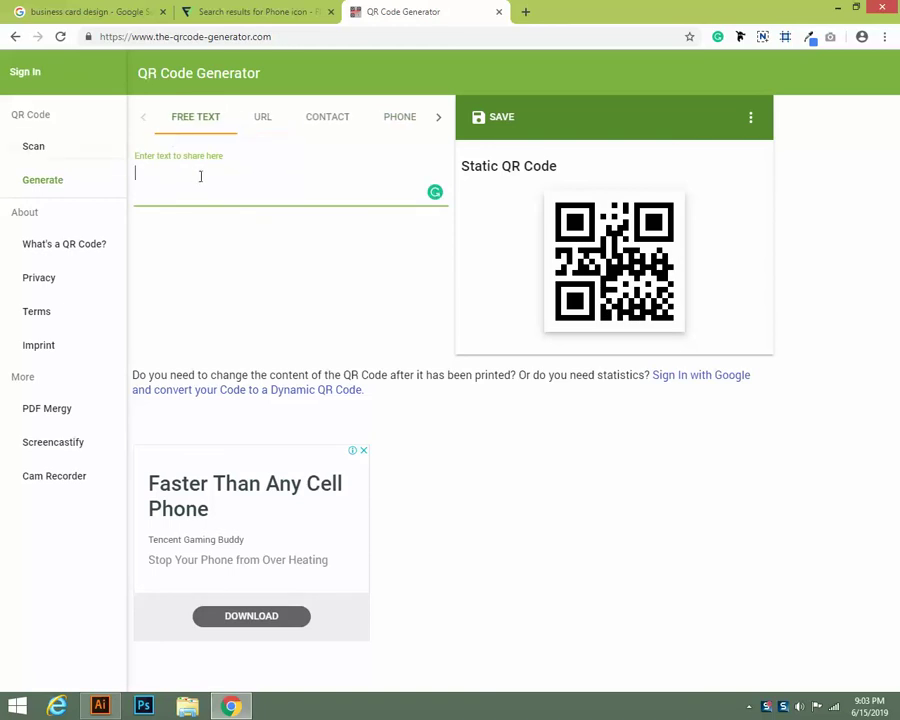
left_click(265, 120)
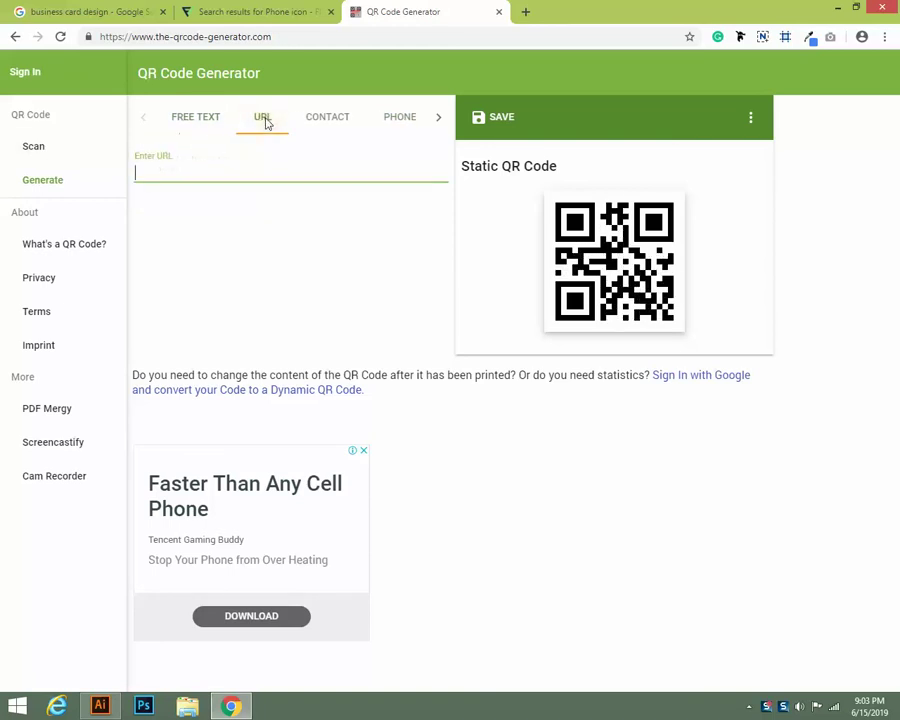
left_click(315, 122)
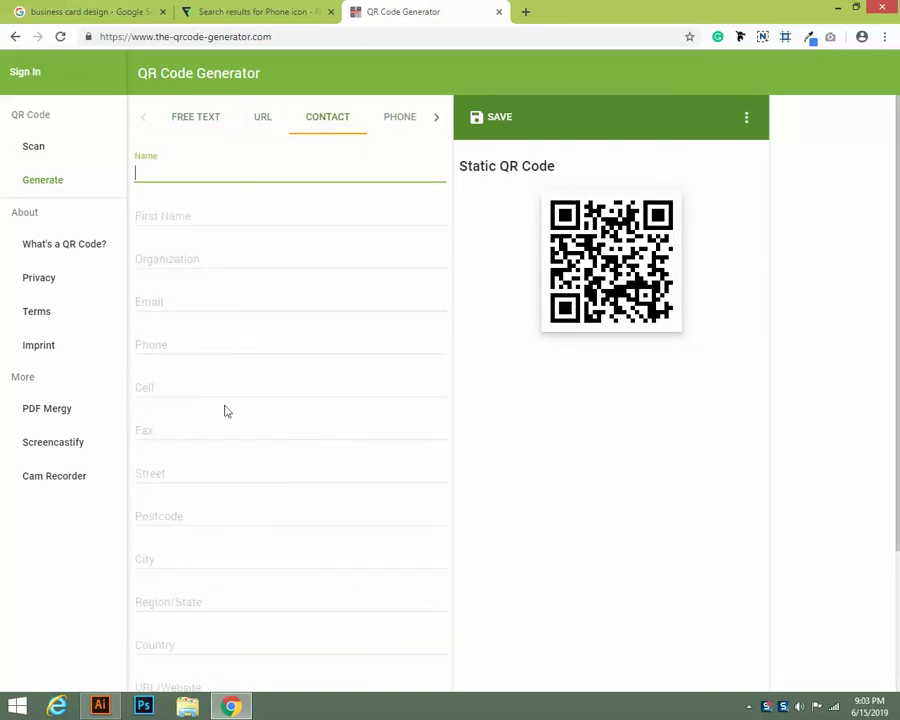
scroll(213, 661, "down", 3)
scroll(210, 630, "up", 3)
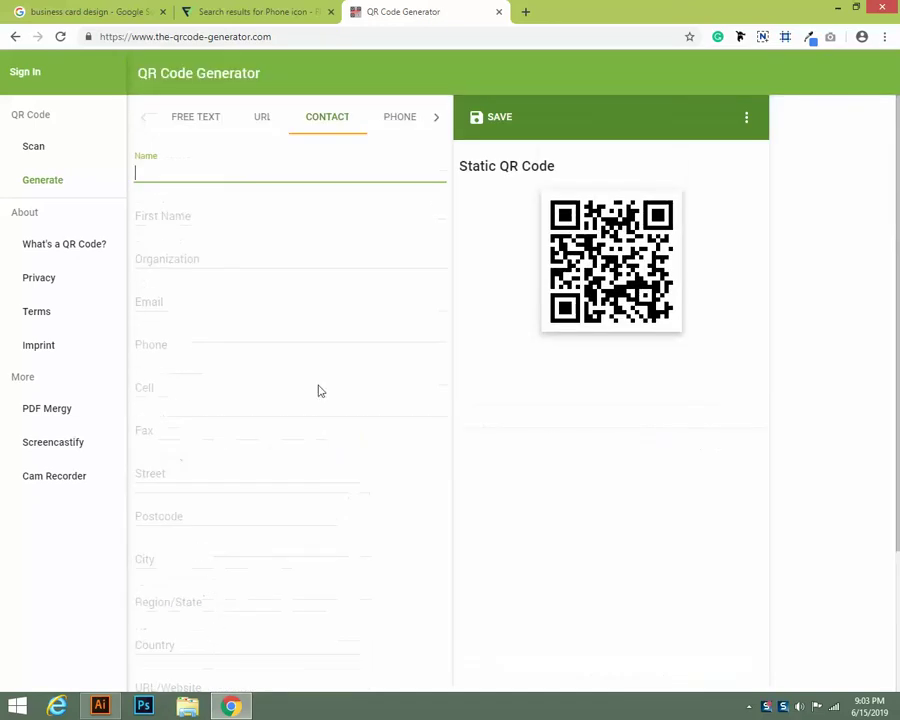
left_click(400, 120)
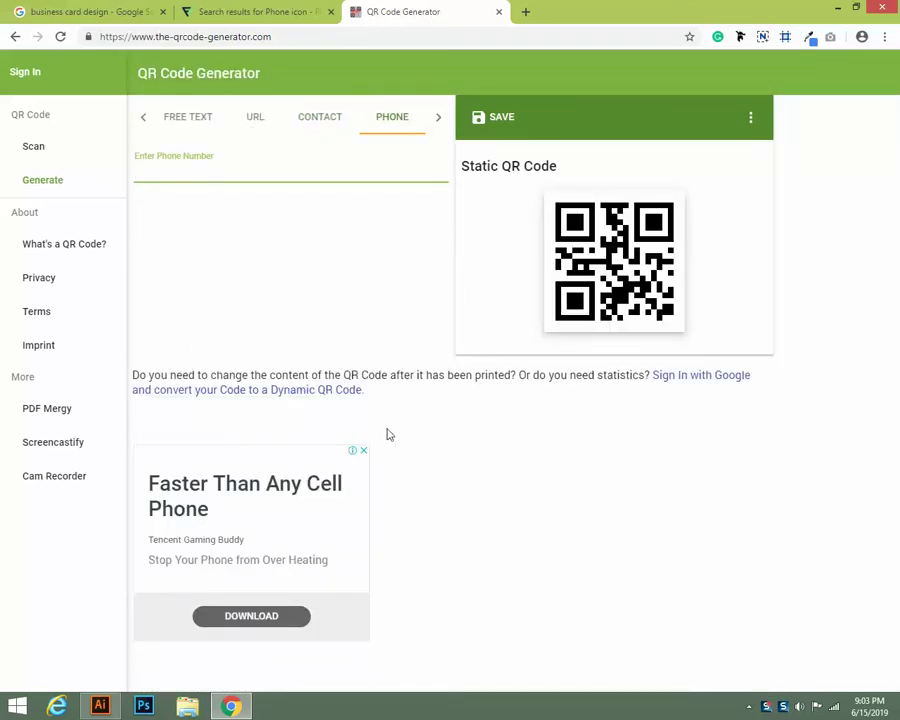
left_click(141, 119)
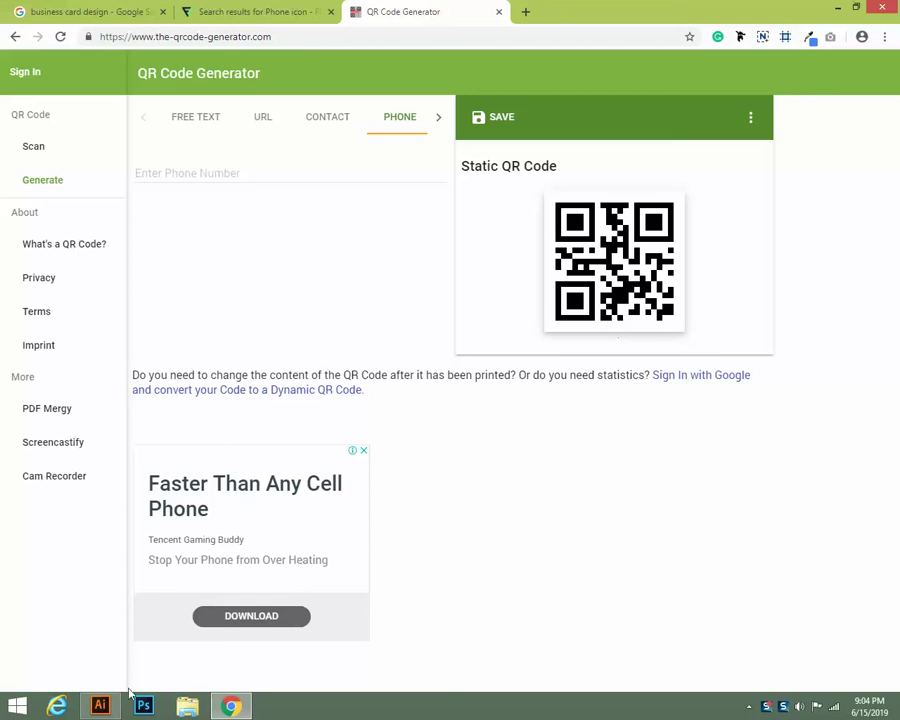
Open classic.png from the Graphics folder as a new Illustrator document
left_click(100, 706)
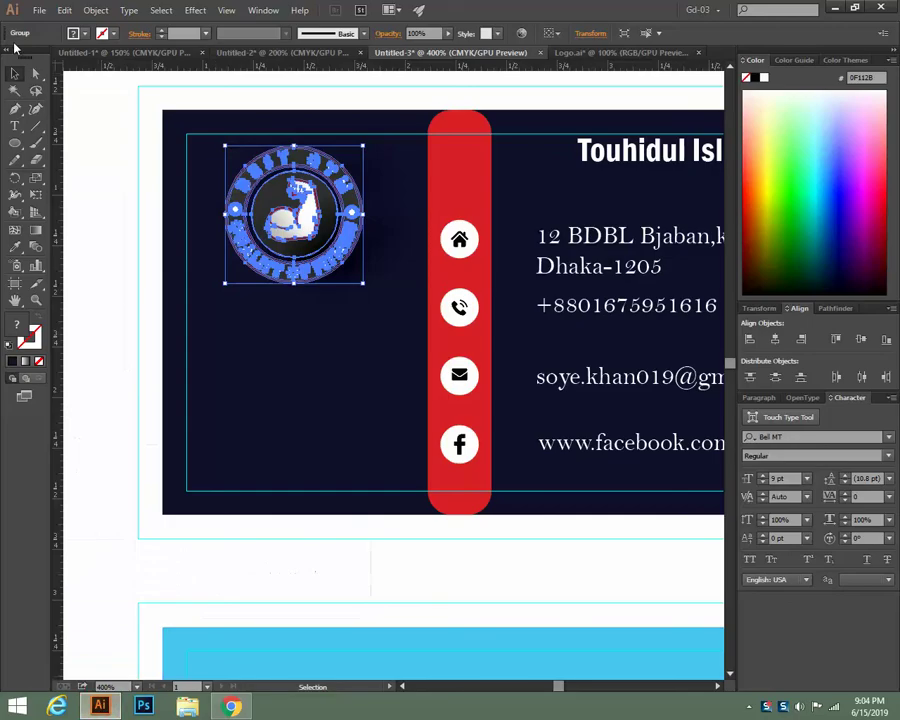
left_click(38, 10)
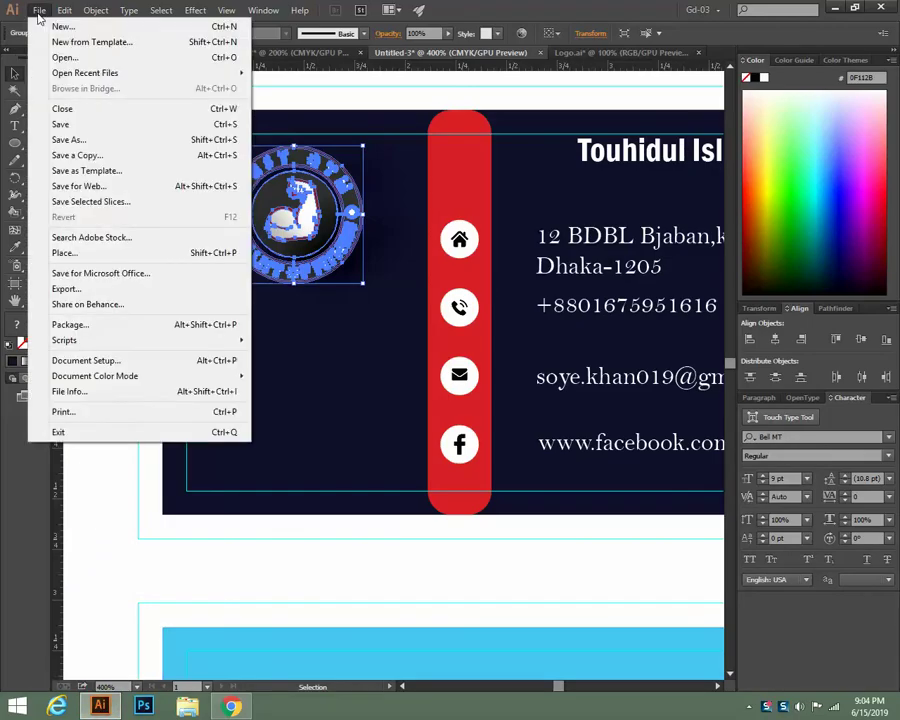
left_click(63, 58)
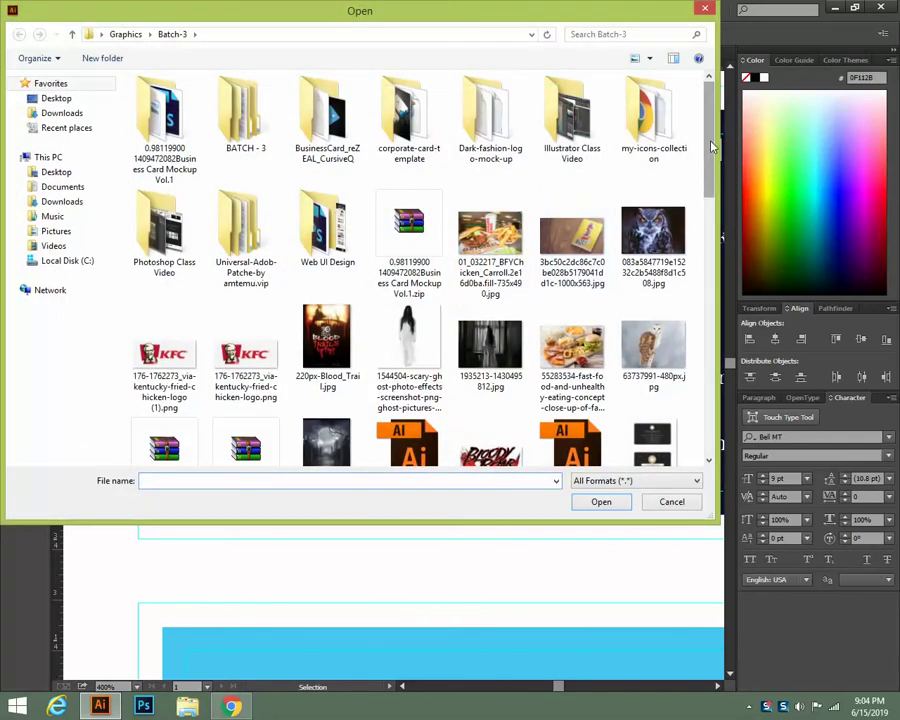
left_click_drag(712, 147, 683, 112)
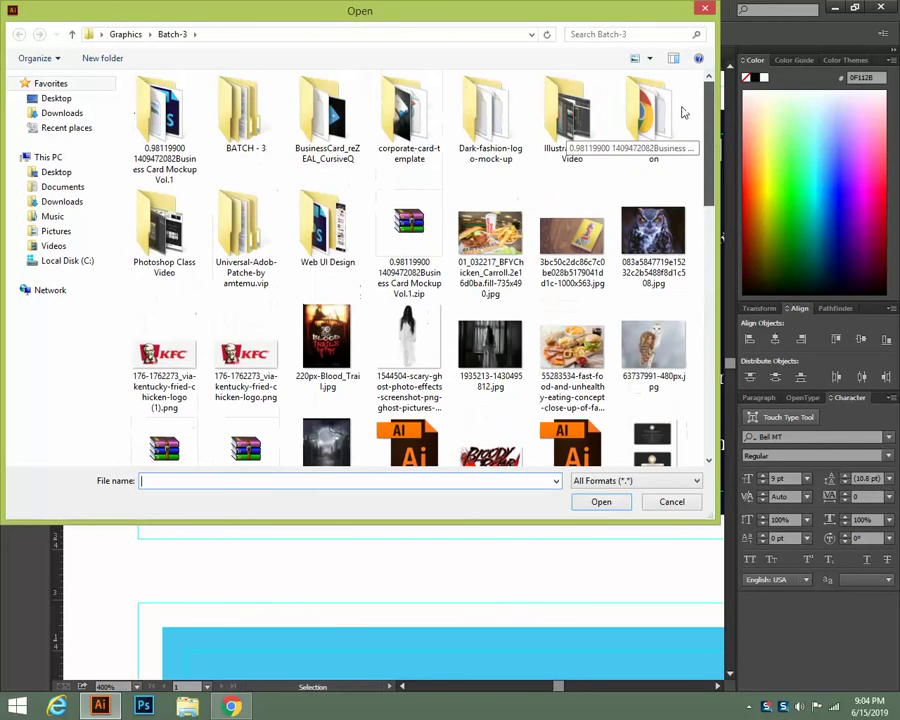
left_click(72, 34)
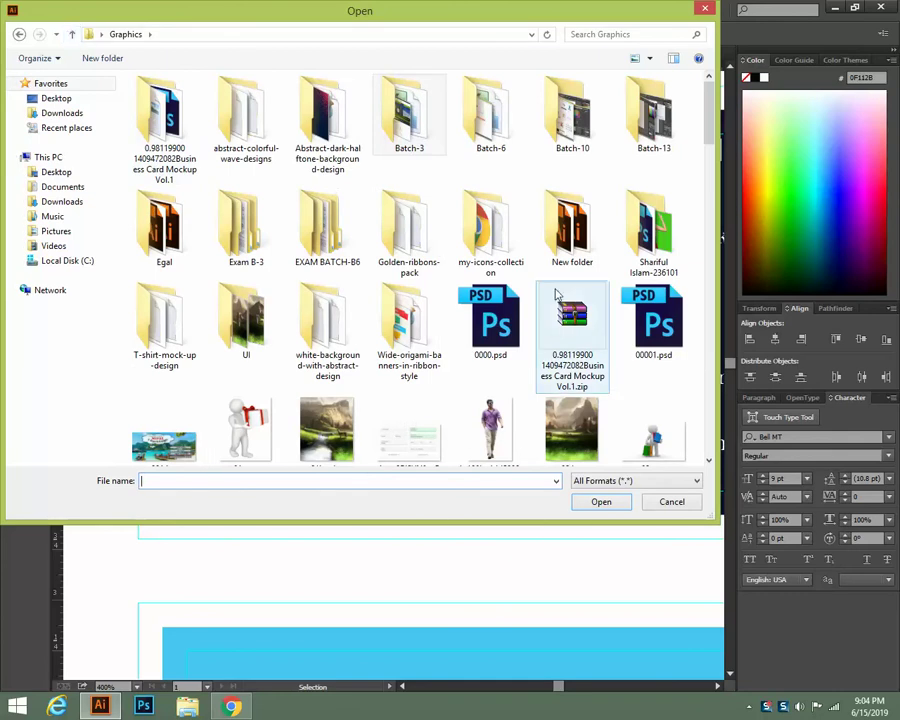
scroll(570, 125, "down", 10)
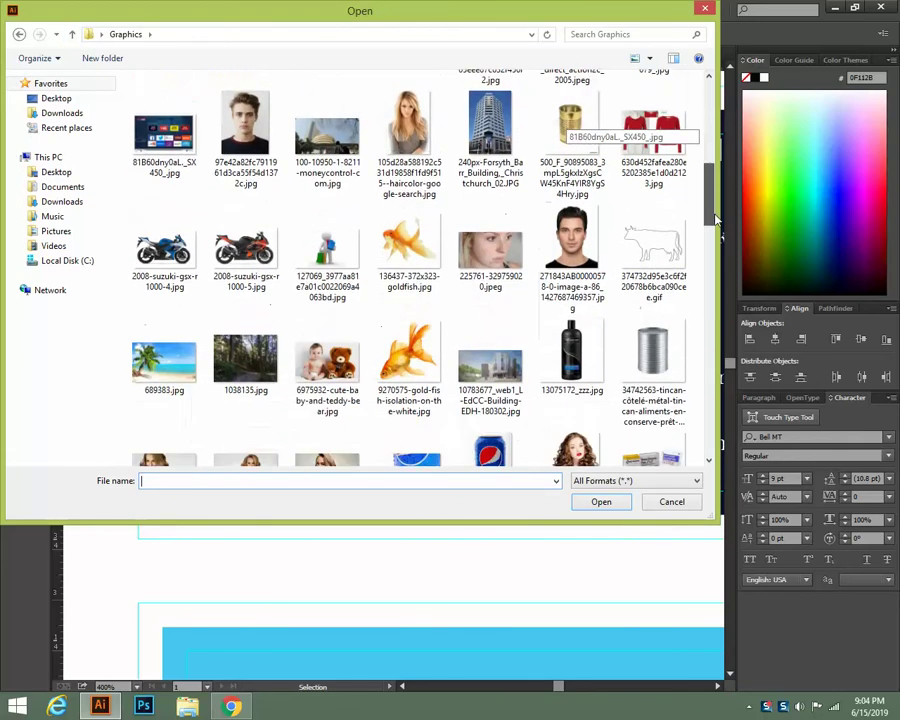
left_click_drag(716, 219, 715, 319)
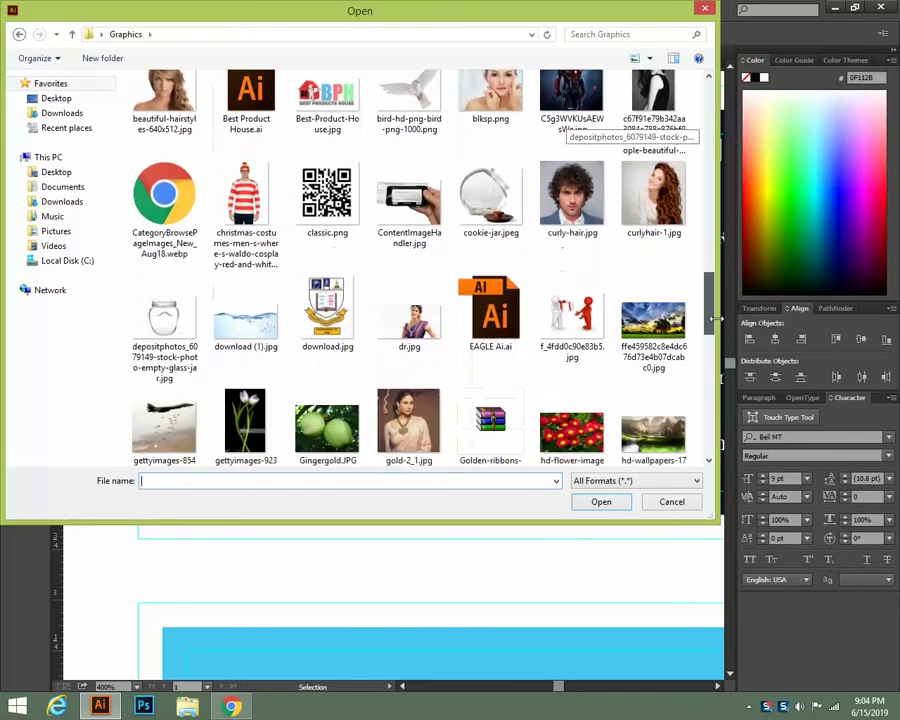
left_click(327, 195)
left_click(601, 501)
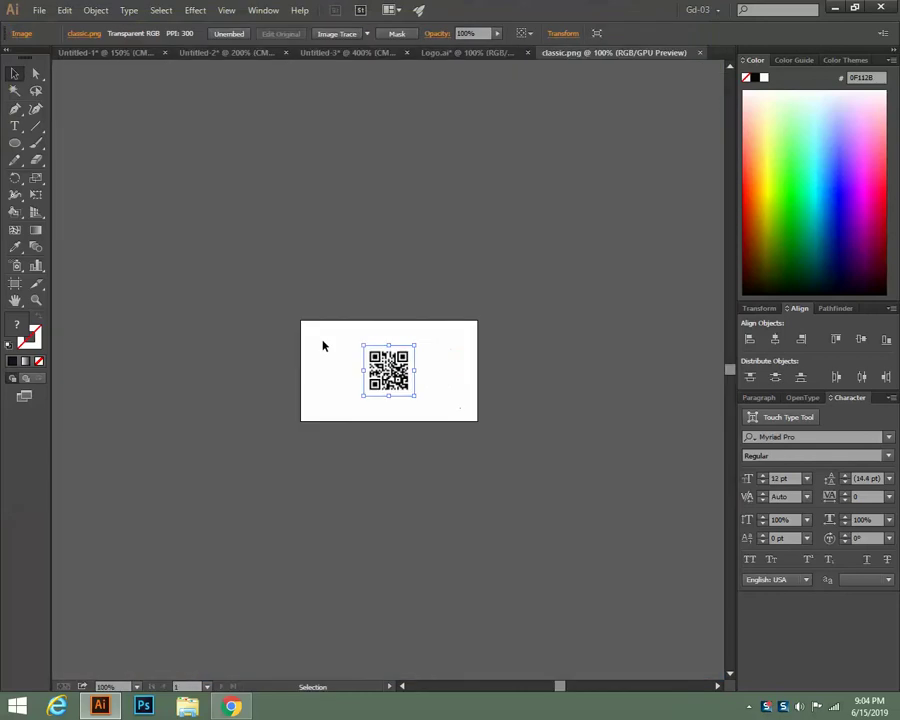
Paste the classic.png QR code onto the card front, shrink it, and set it below the logo
key("a")
key("v")
left_click(327, 55)
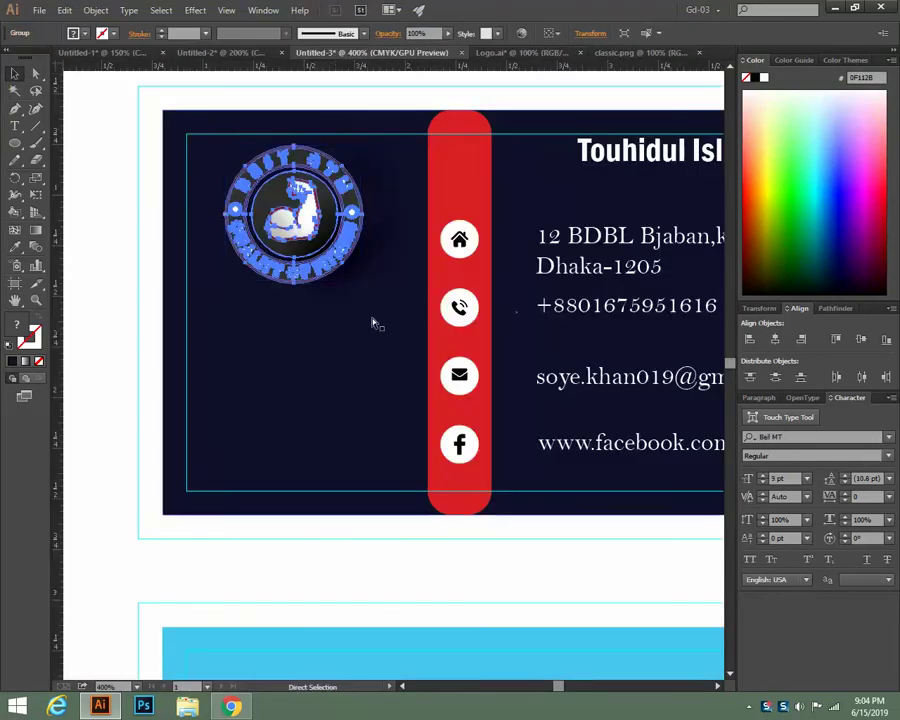
key("ctrl+v")
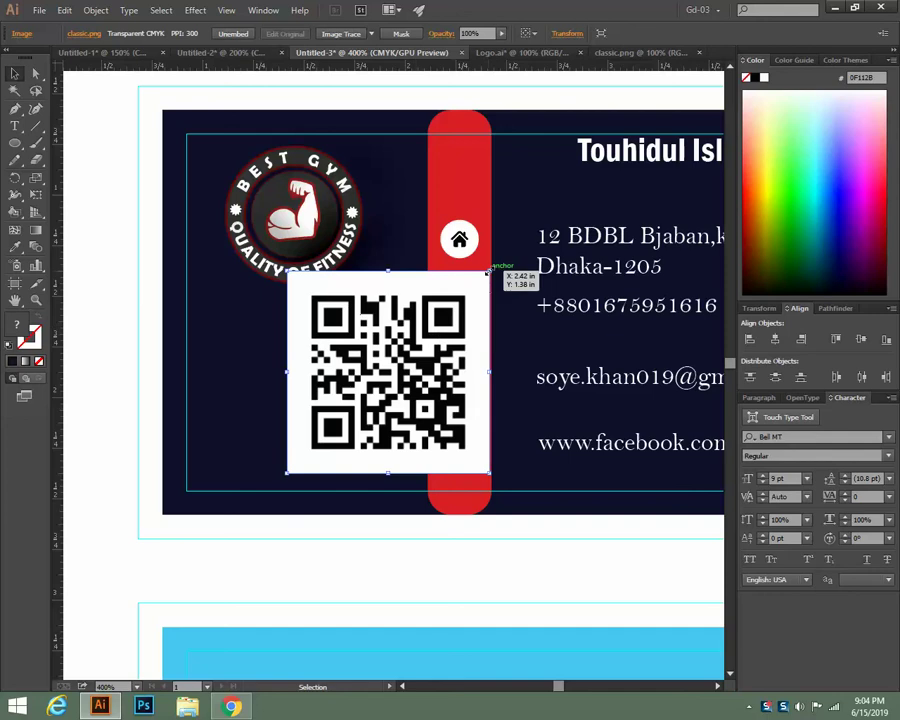
left_click_drag(489, 271, 452, 308)
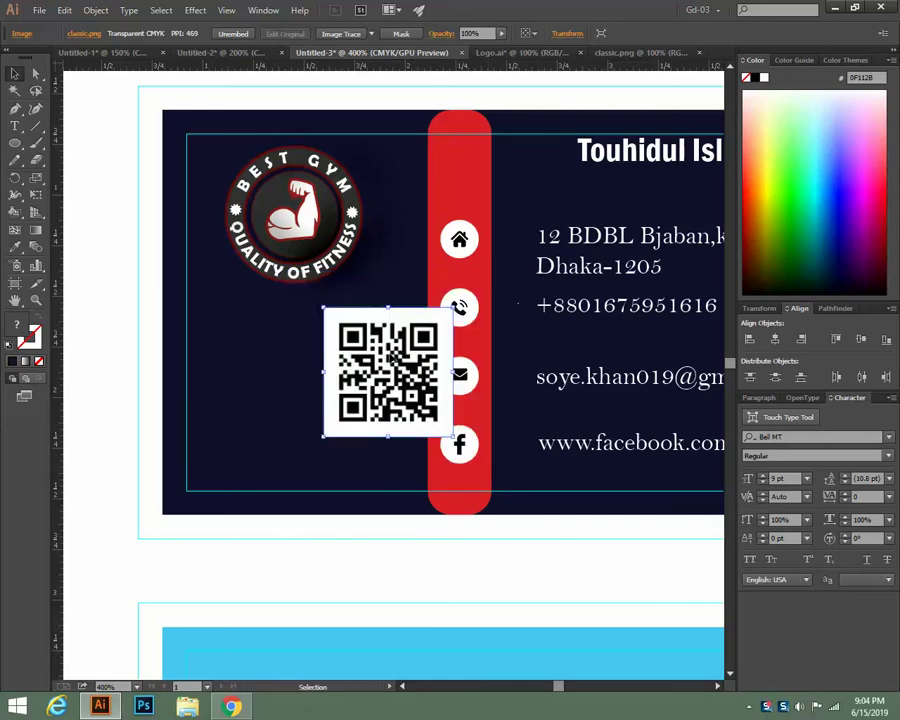
left_click_drag(376, 363, 300, 386)
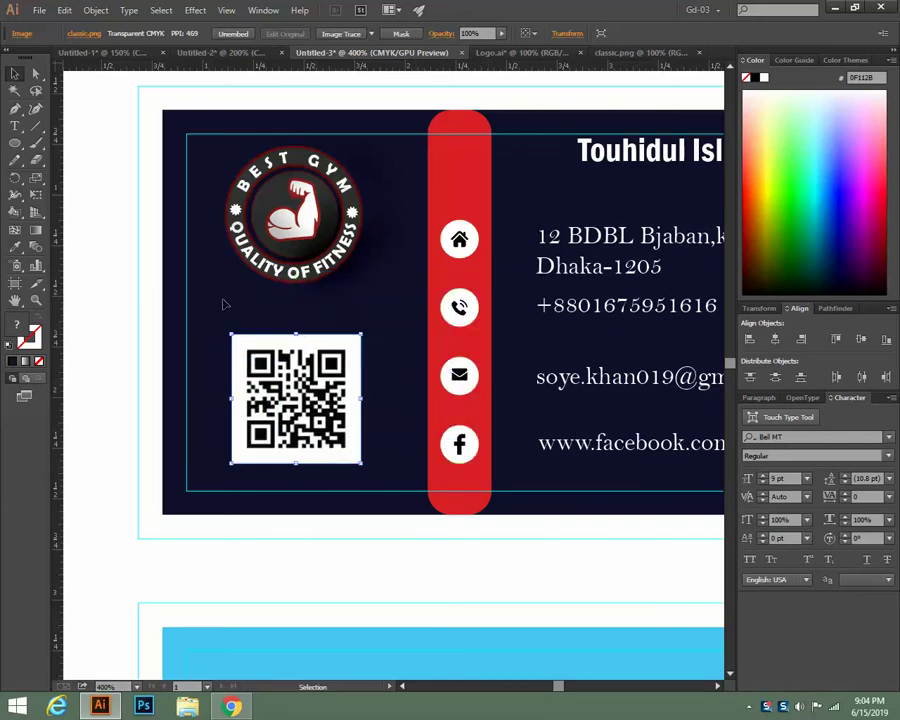
left_click(84, 177)
key("ctrl+0")
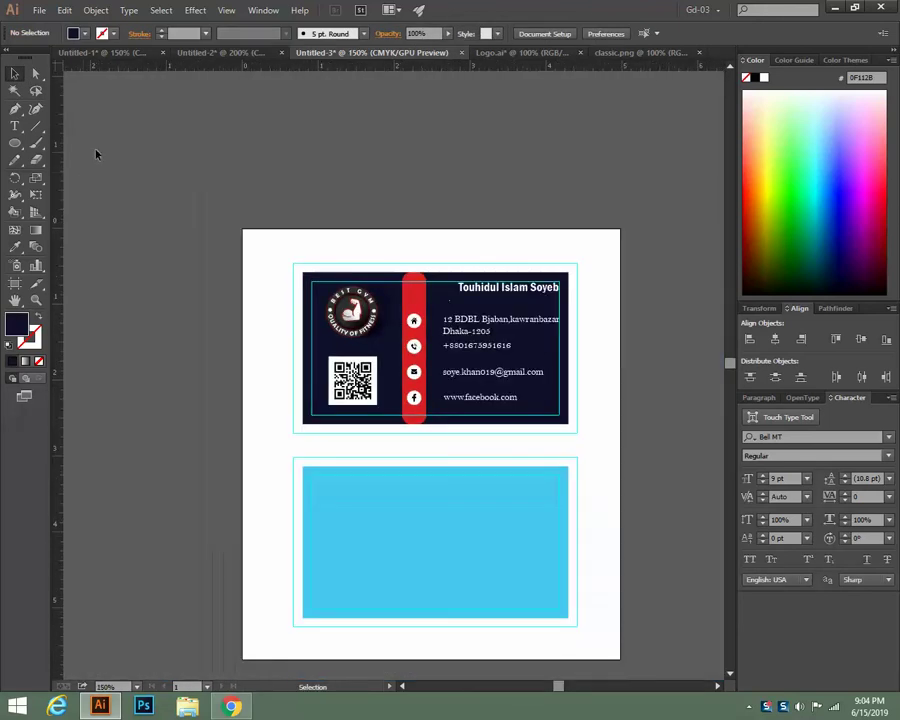
Eyedropper the front card's navy onto the back card's light blue rectangle
scroll(628, 338, "down", 3)
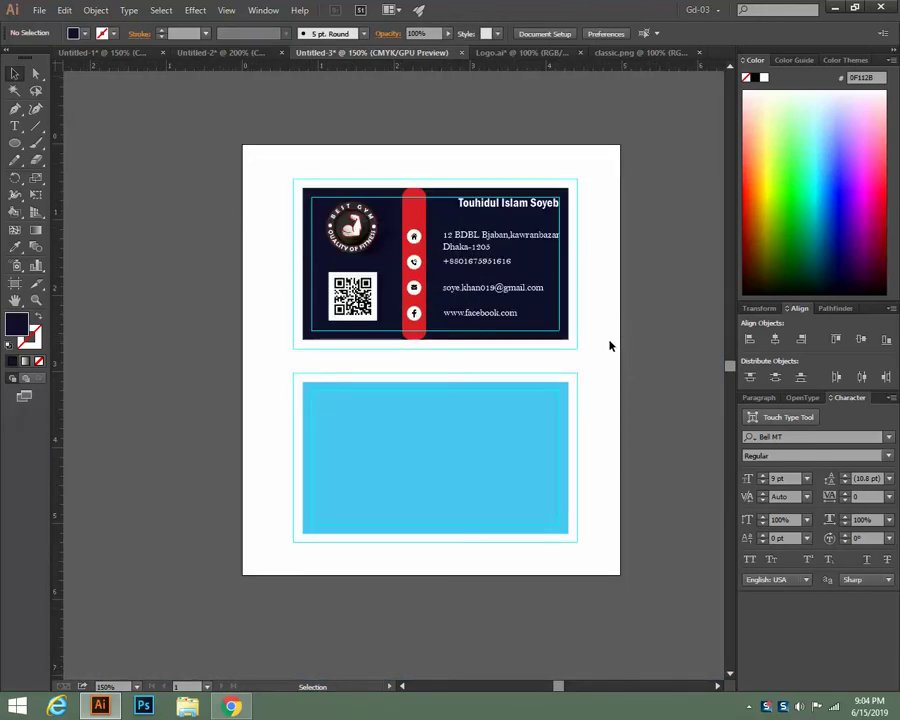
scroll(610, 346, "down", 1)
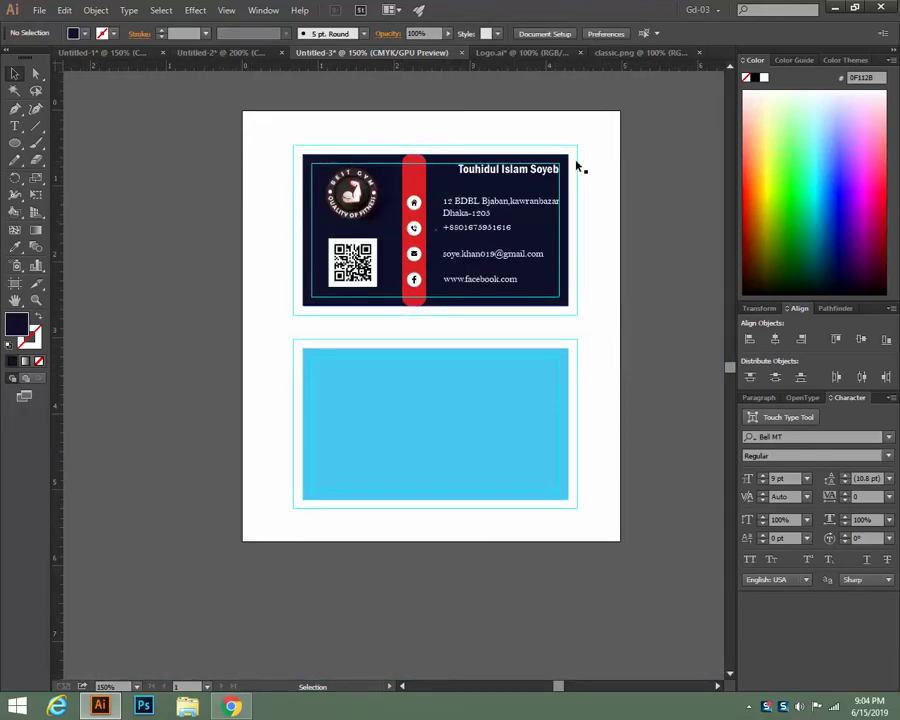
scroll(323, 313, "down", 2)
left_click(433, 352)
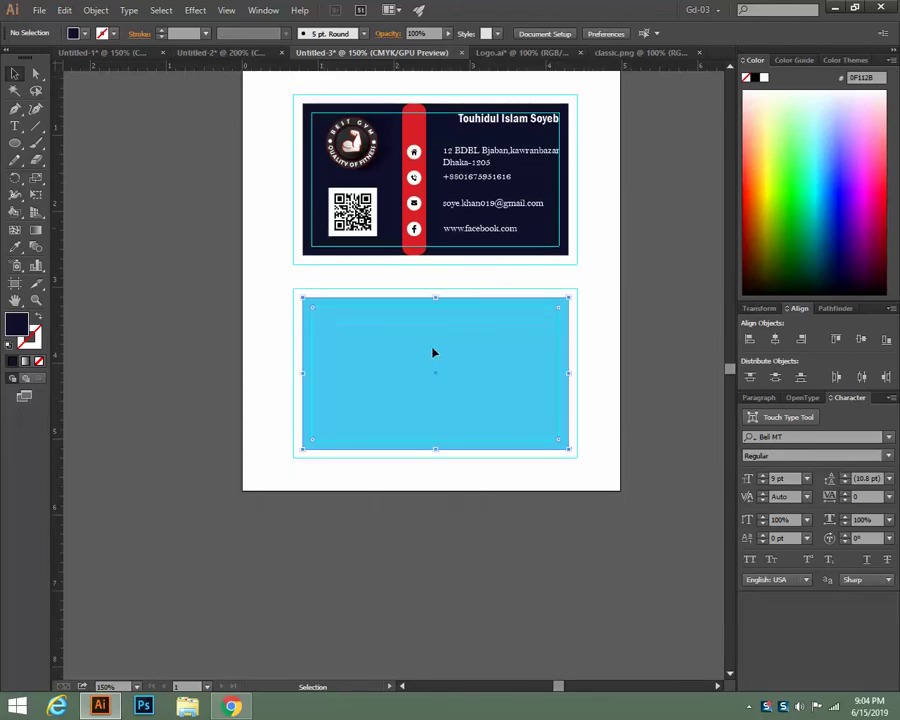
left_click(14, 246)
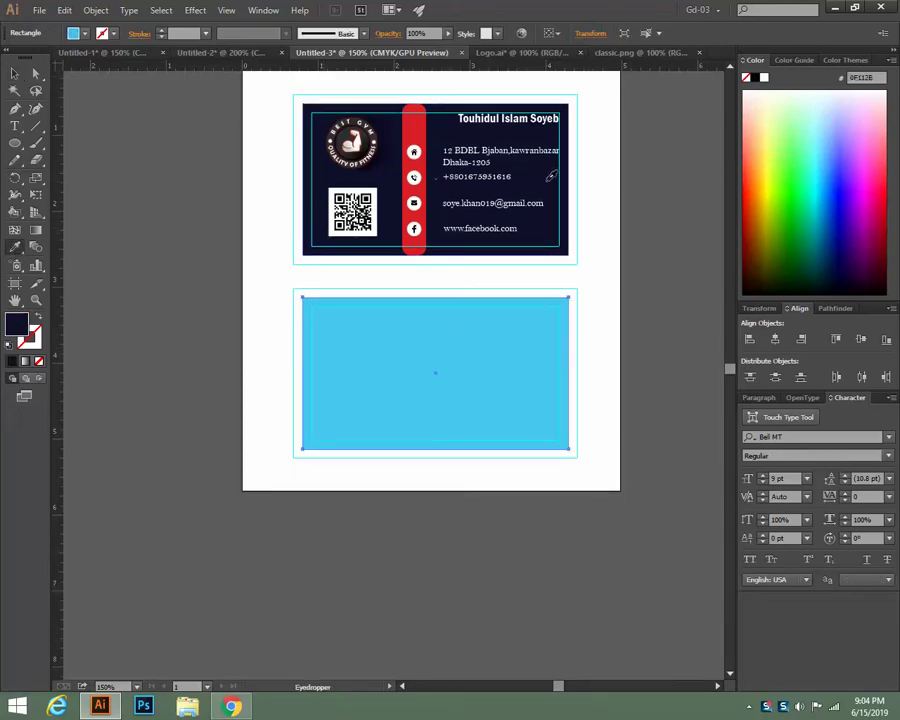
left_click(547, 180)
key("v")
left_click(132, 198)
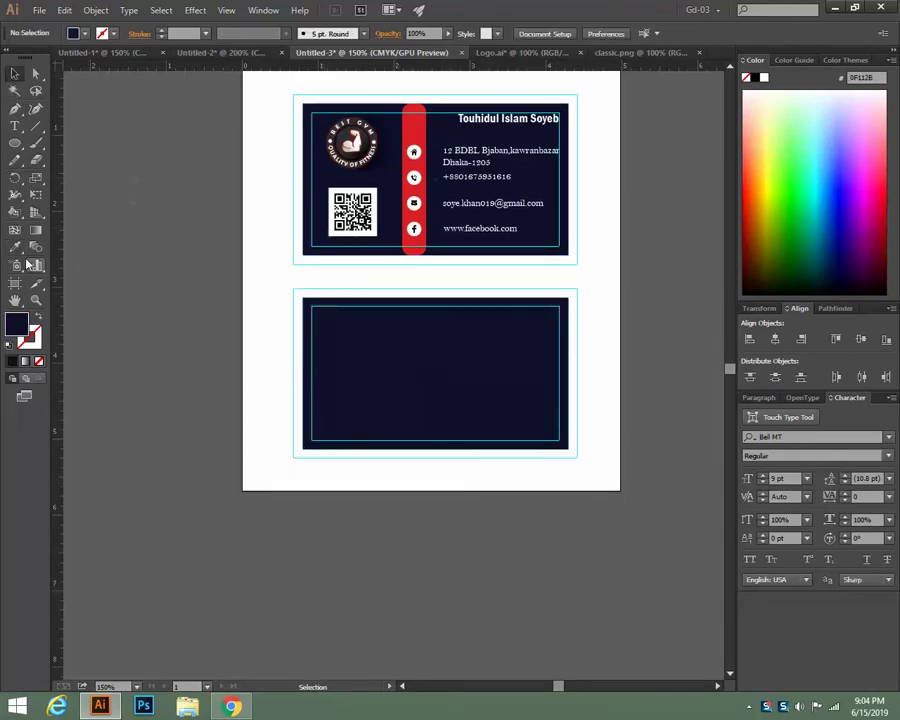
Draw a thin rectangle across the back card and fill it with the front stripe's red
left_click(15, 144)
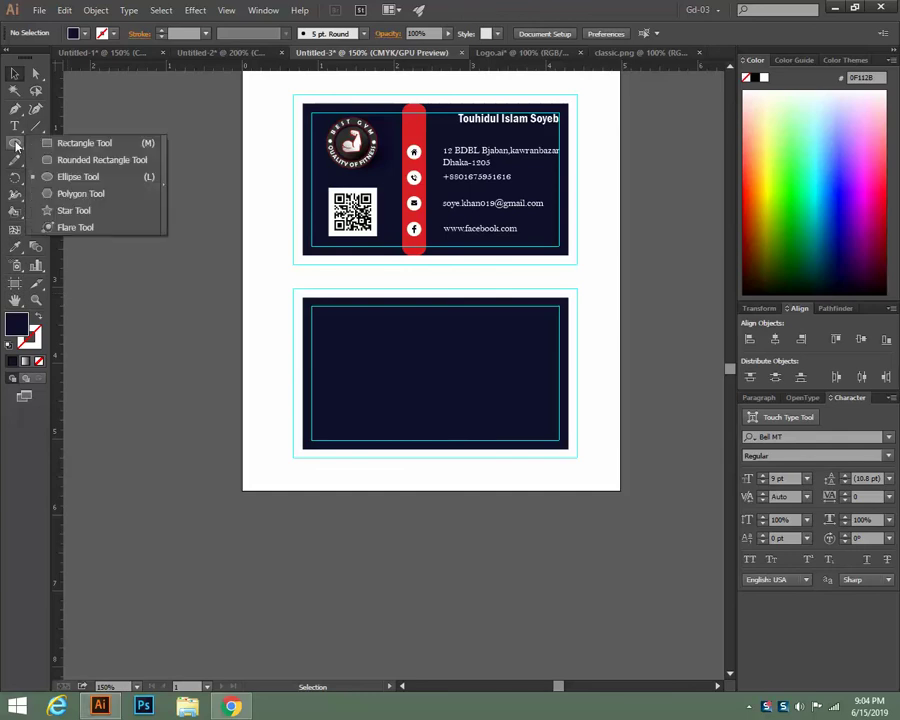
left_click(84, 143)
left_click_drag(303, 400, 569, 413)
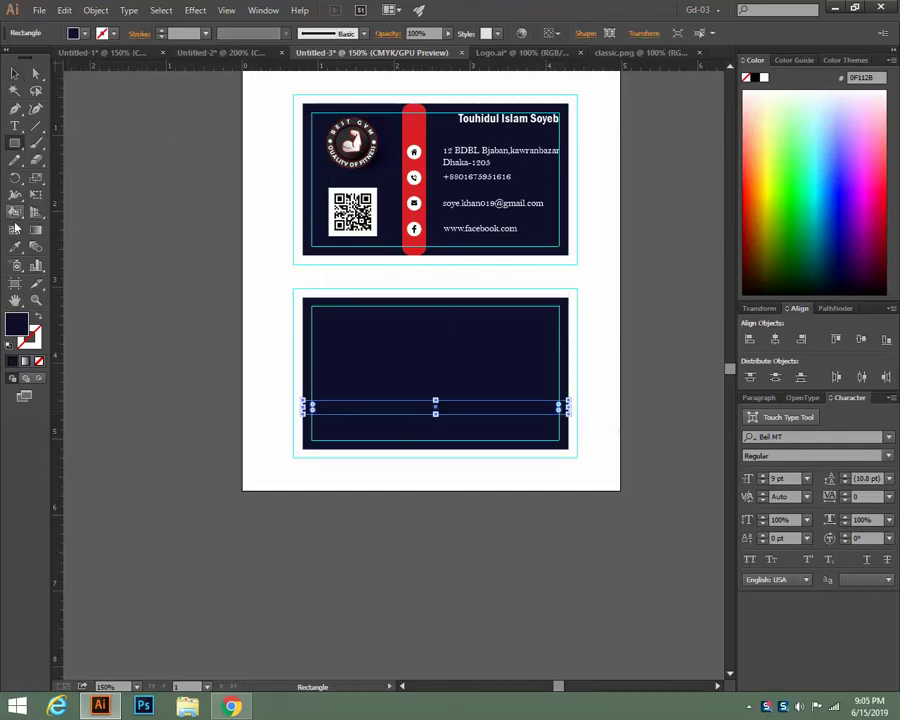
key("i")
left_click(407, 130)
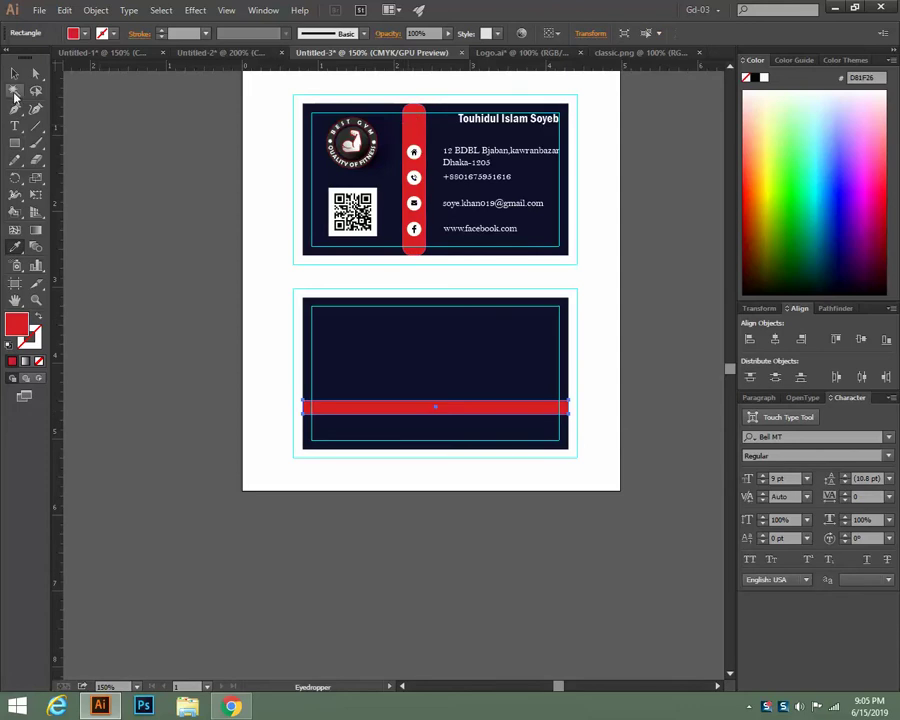
left_click(14, 73)
left_click(256, 215)
Alt-drag a copy of the Best Gym logo onto the back card's centre
left_click(352, 148)
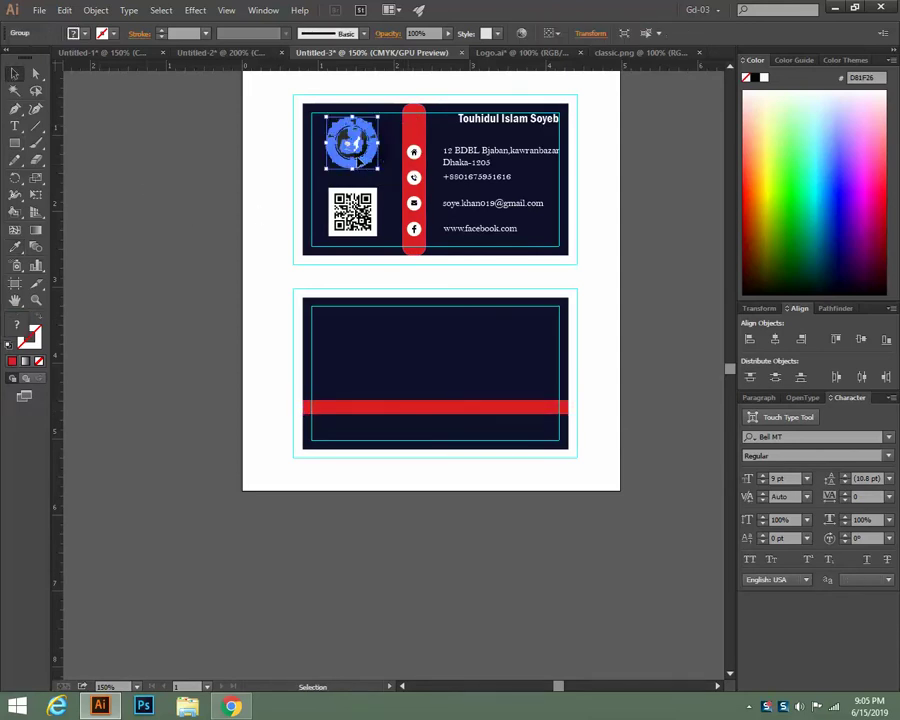
left_click_drag(358, 162, 437, 388)
left_click(230, 459)
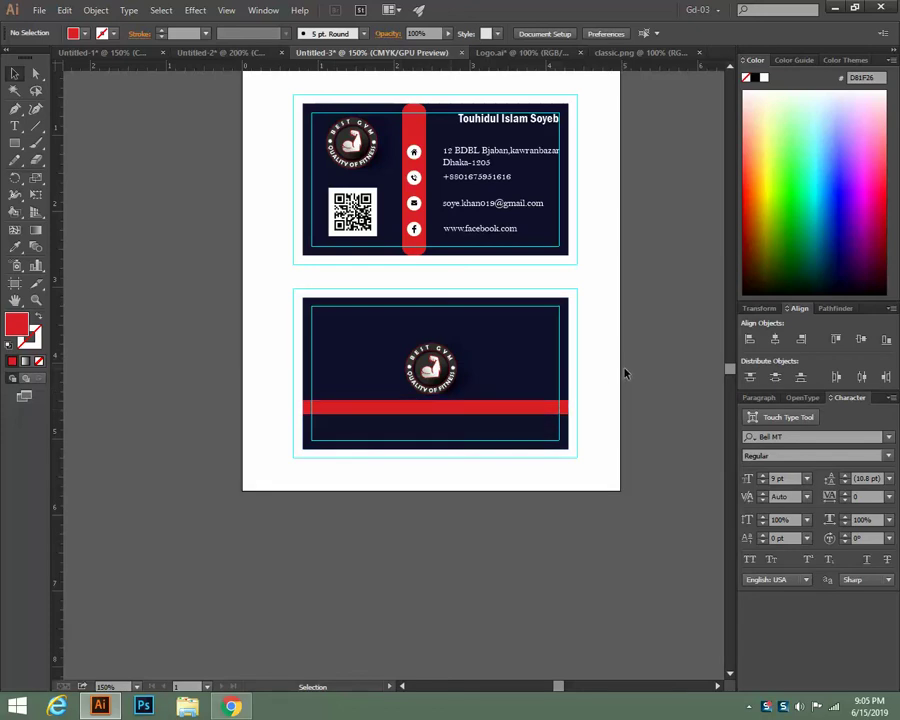
Nudge the back card's logo slightly upward, then deselect it
scroll(624, 374, "down", 1)
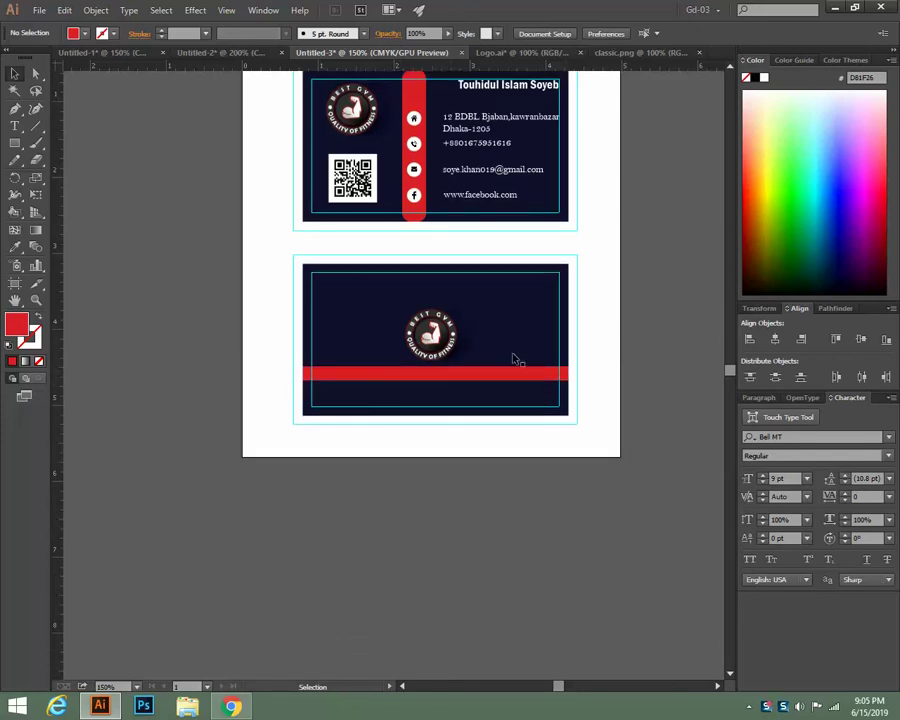
left_click(440, 338)
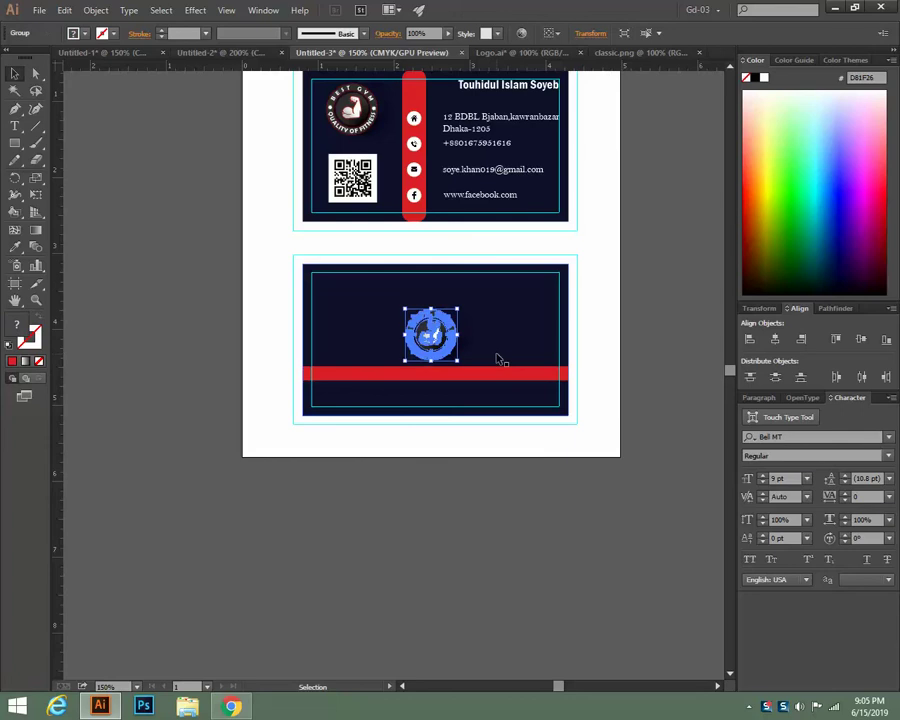
key("Up")
key("Up")
left_click(648, 342)
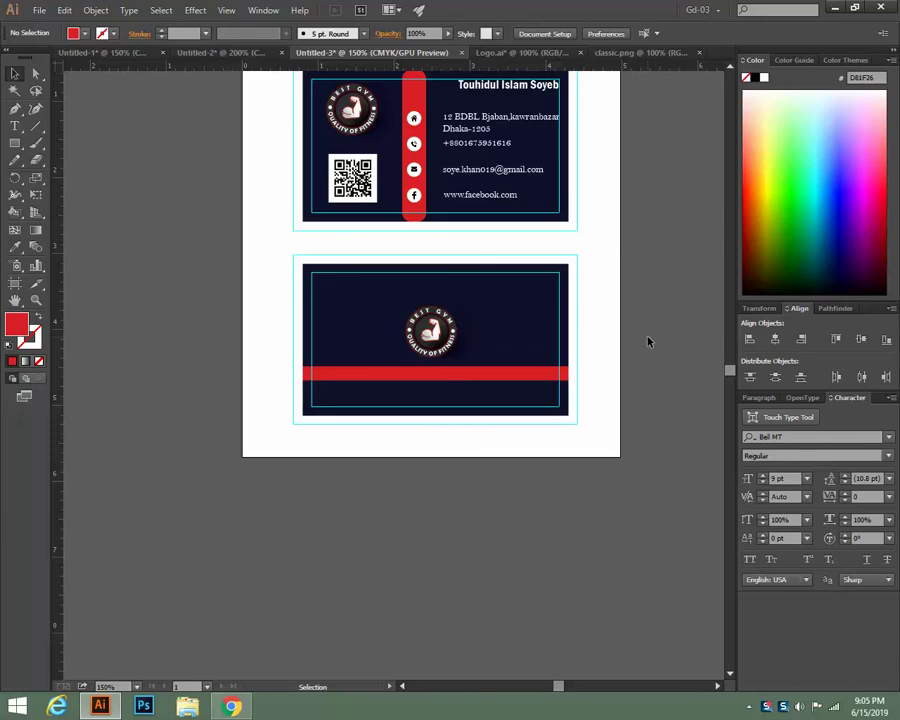
Zoom in and pan so the card's front side fills the window
scroll(647, 336, "up", 2)
scroll(646, 329, "up", 3)
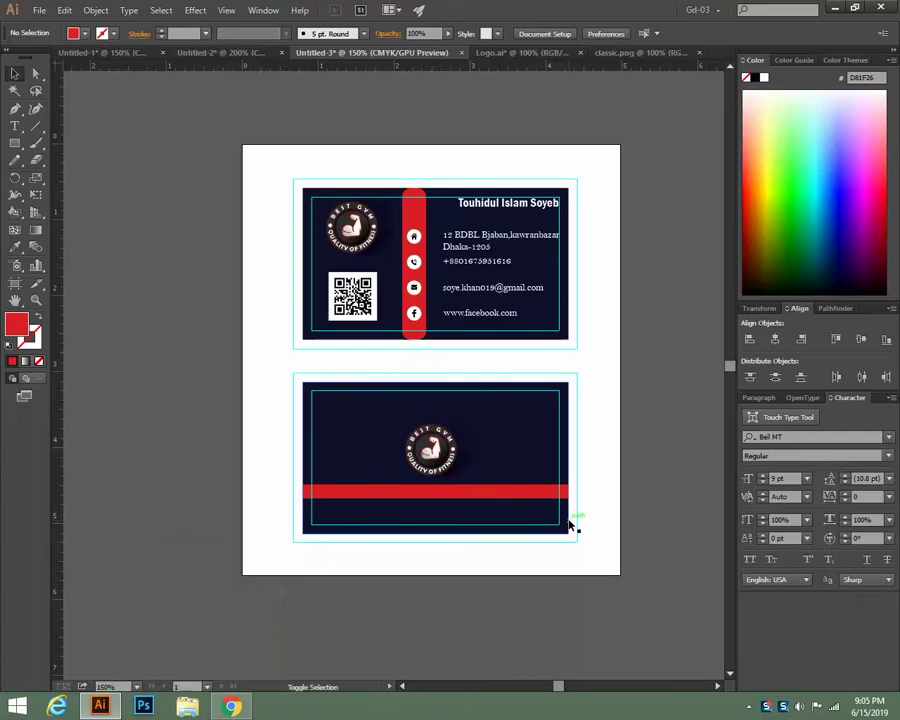
key("ctrl+equal")
key("ctrl+equal")
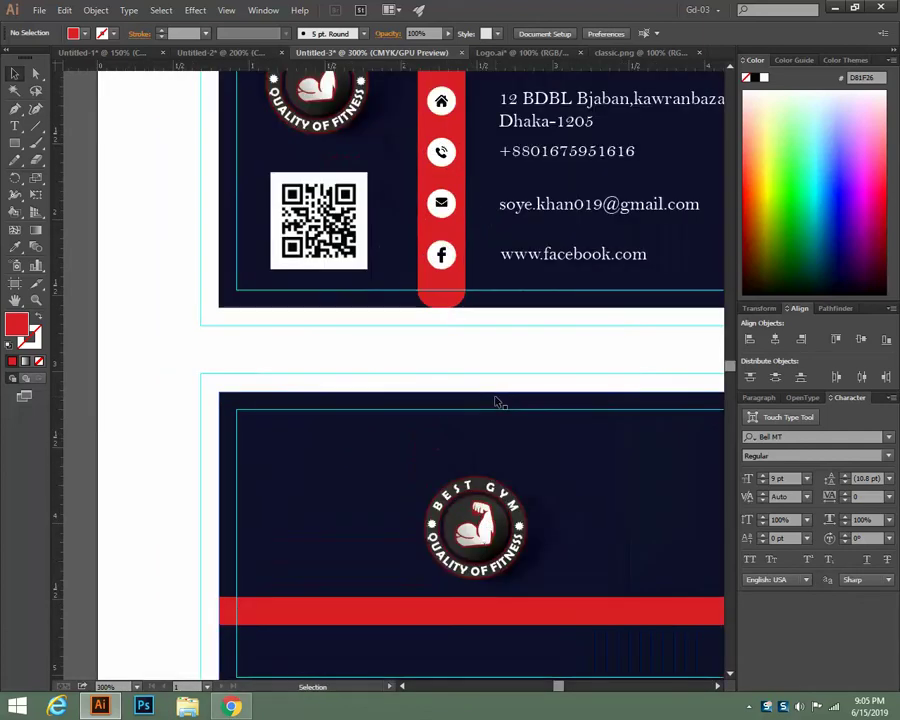
left_click_drag(482, 376, 297, 550)
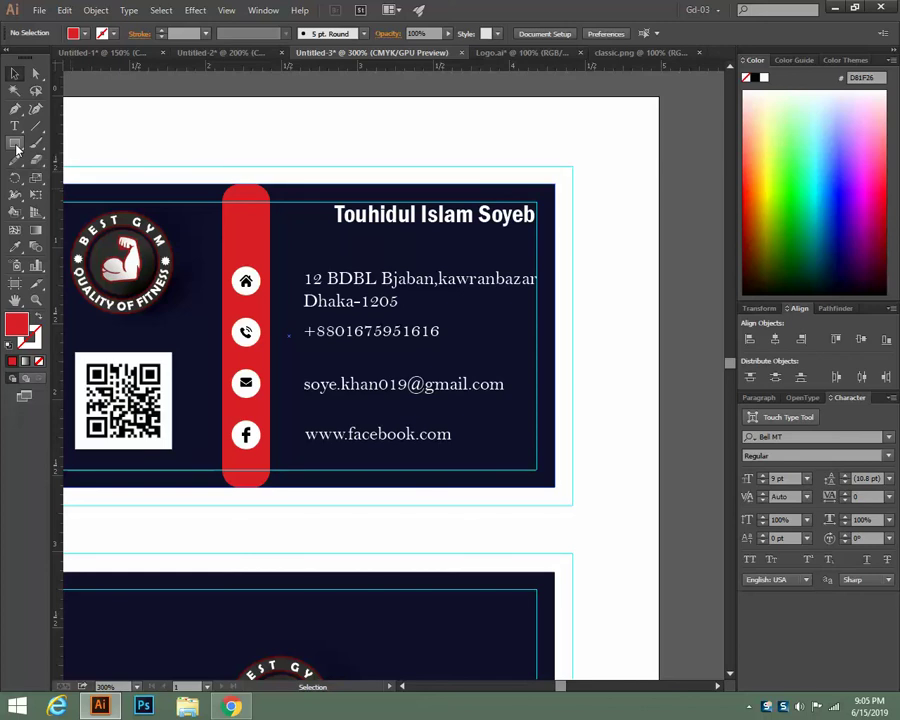
Preview a reference business card design in Chrome's image results
left_click(231, 706)
left_click(92, 11)
left_click(460, 295)
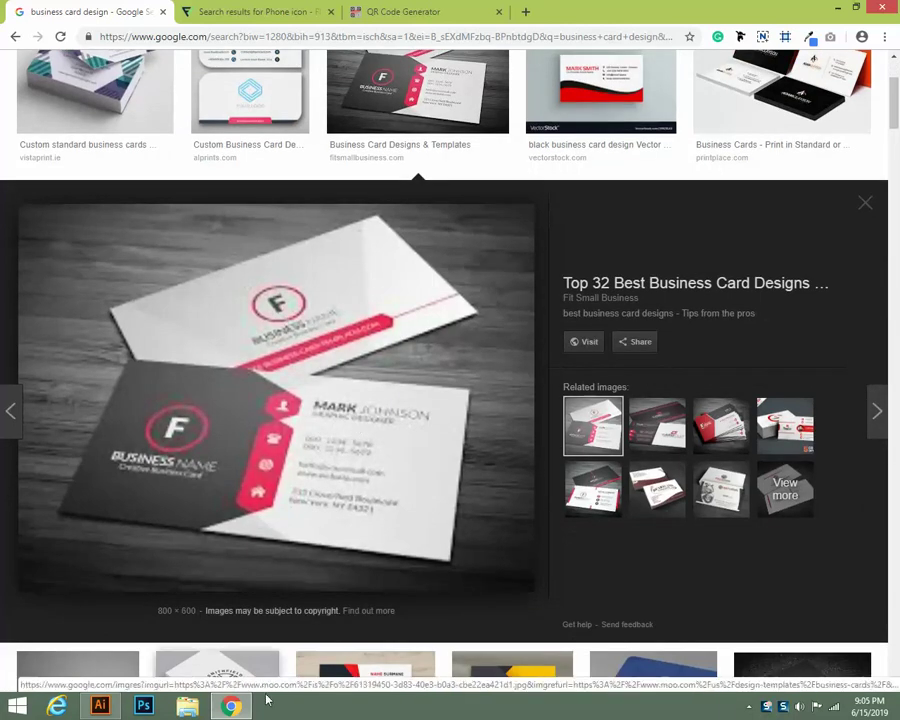
left_click(100, 706)
Draw a thin rectangle as an underline beneath the cardholder's name, then deselect it
left_click(15, 143)
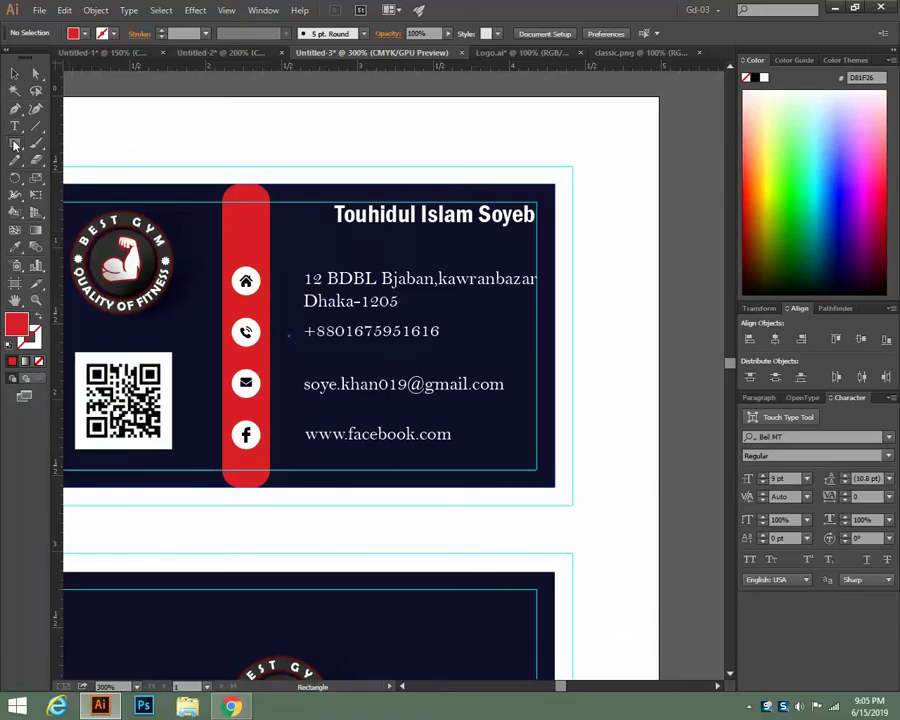
left_click_drag(338, 230, 537, 236)
left_click(15, 73)
left_click(450, 254)
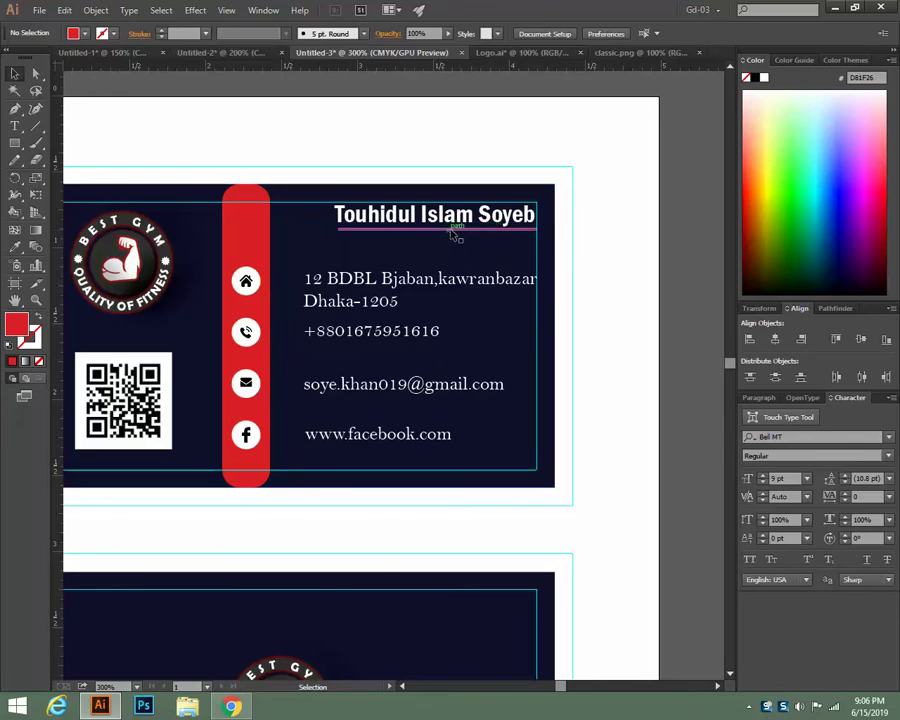
left_click(231, 706)
Preview the orange Material Design business card in Google Images, then return to Illustrator
scroll(438, 380, "down", 7)
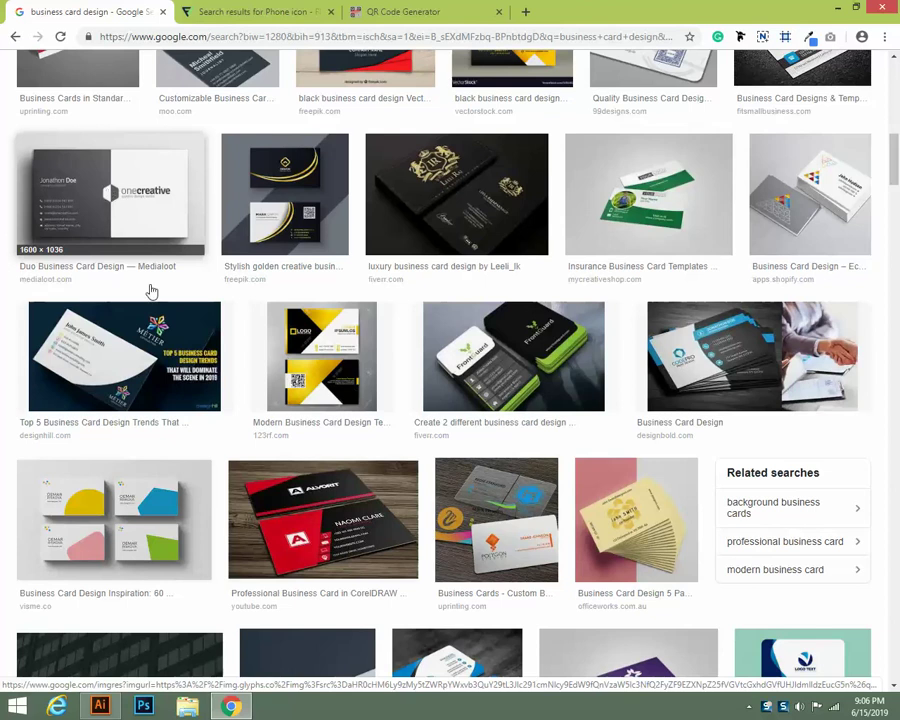
scroll(151, 291, "down", 5)
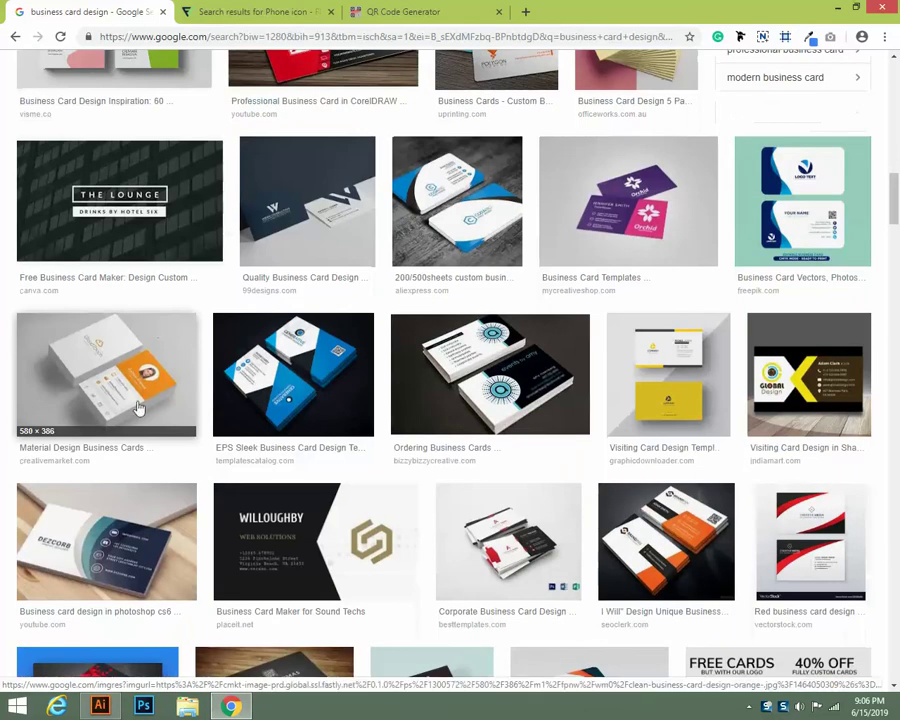
left_click(136, 408)
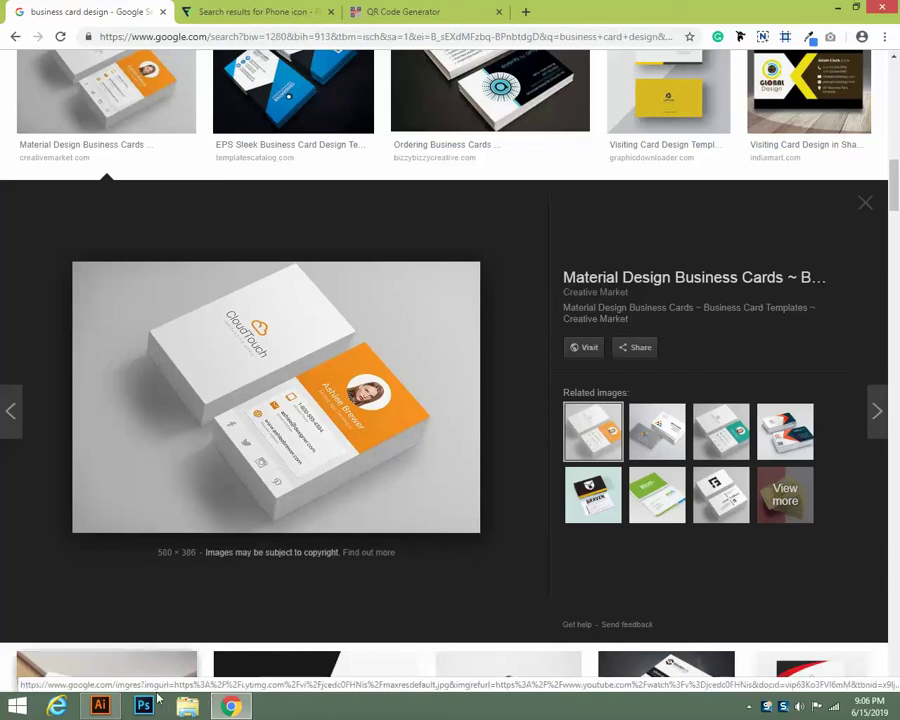
left_click(100, 706)
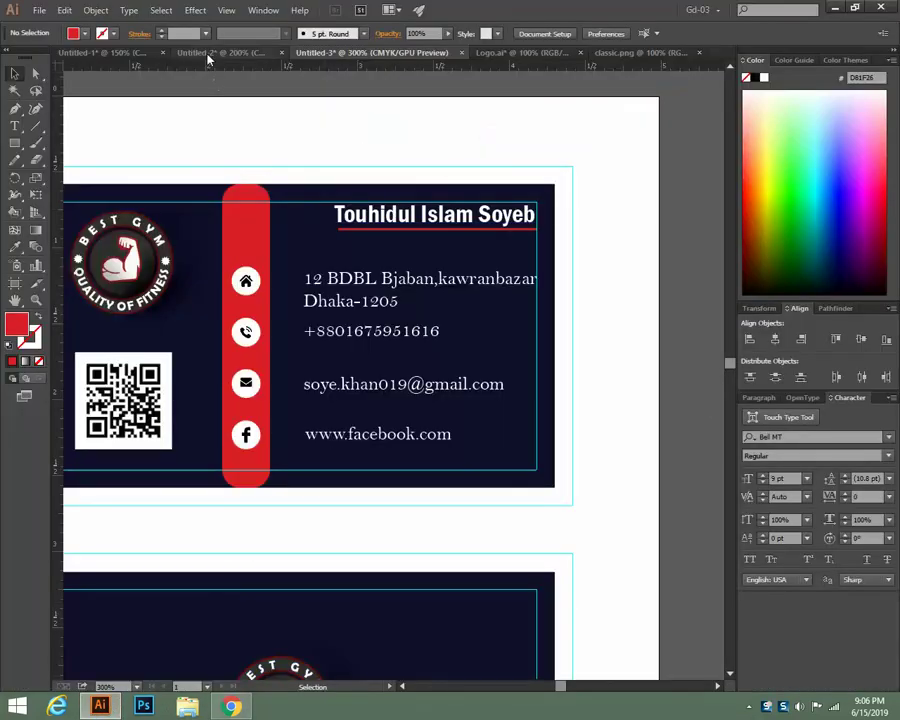
In Untitled-2, create a black rectangle 2 in wide and 4 high, moved to the page's left
left_click(207, 53)
scroll(320, 350, "down", 3)
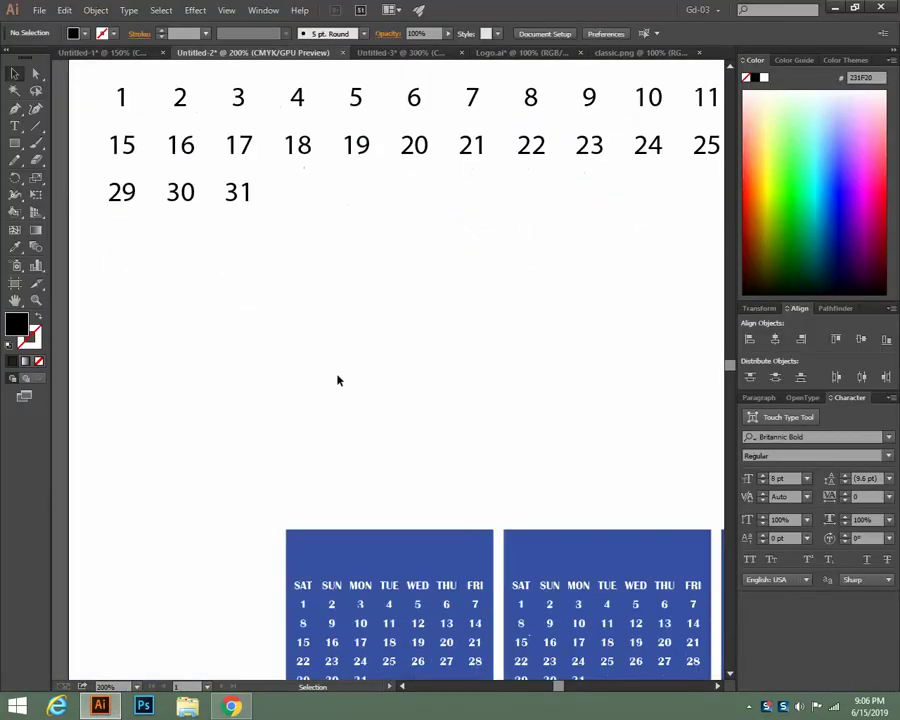
left_click(14, 144)
left_click(197, 207)
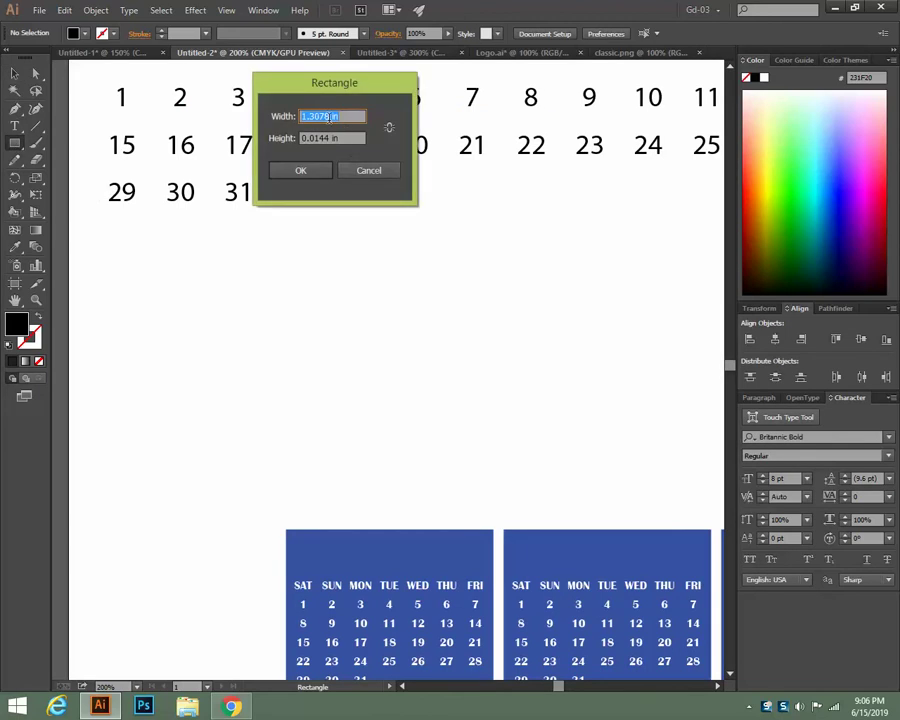
type("2 in")
left_click_drag(325, 137, 208, 130)
type("4")
left_click(300, 170)
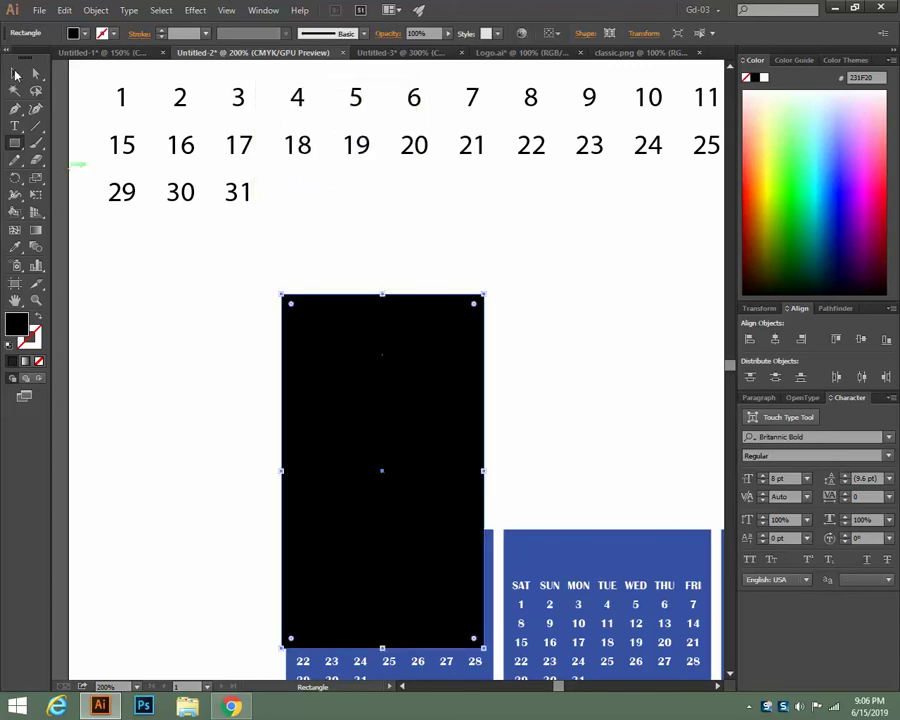
left_click(15, 74)
left_click_drag(390, 400, 202, 362)
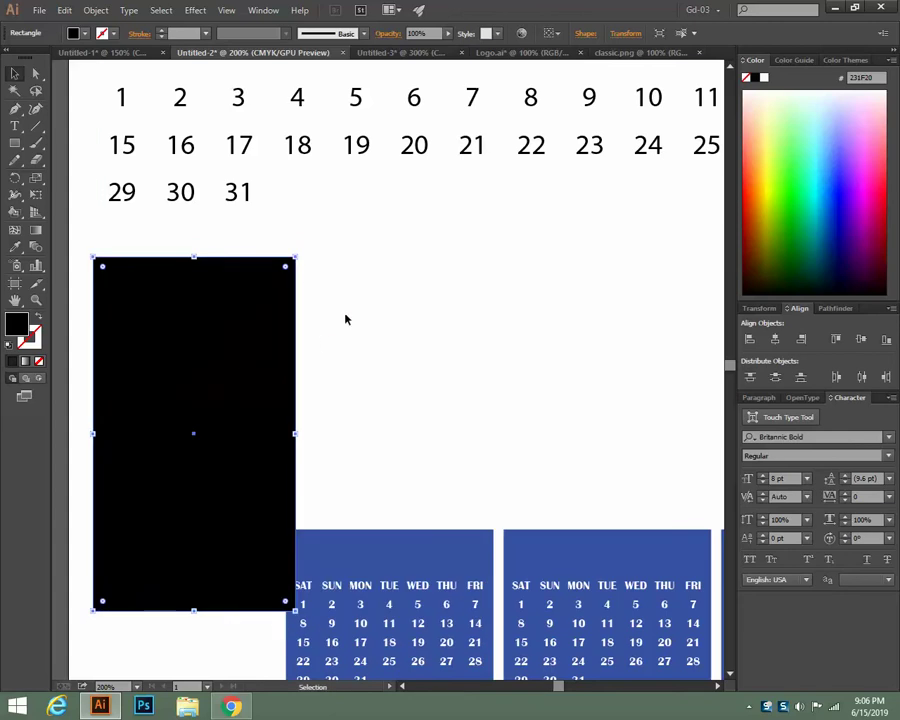
left_click(346, 319)
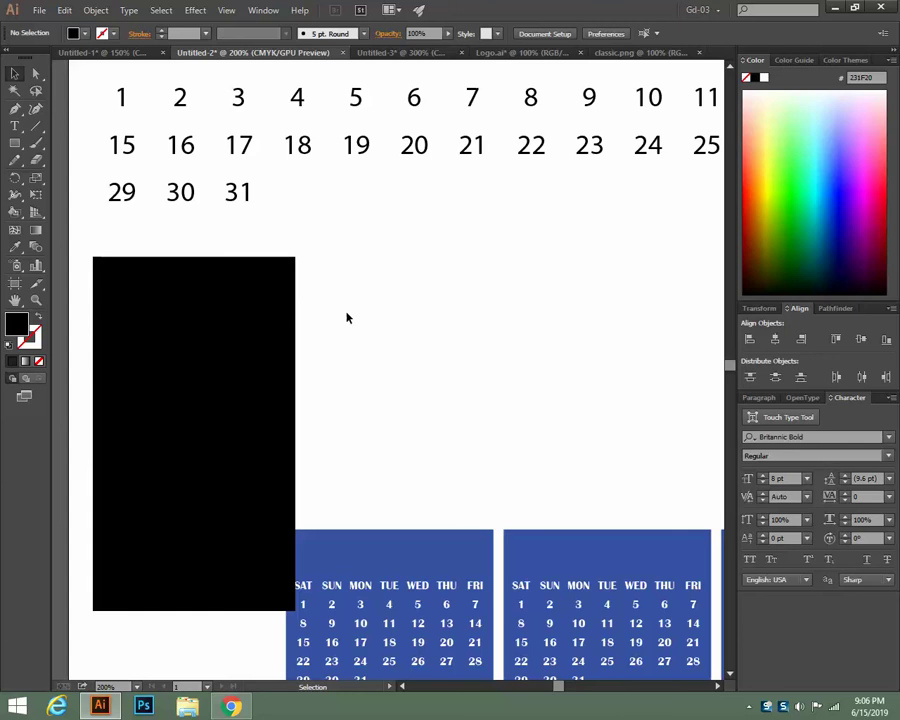
Close Untitled-2, Untitled-3, classic.png, Logo.ai and Untitled-1, discarding all unsaved changes
left_click(342, 54)
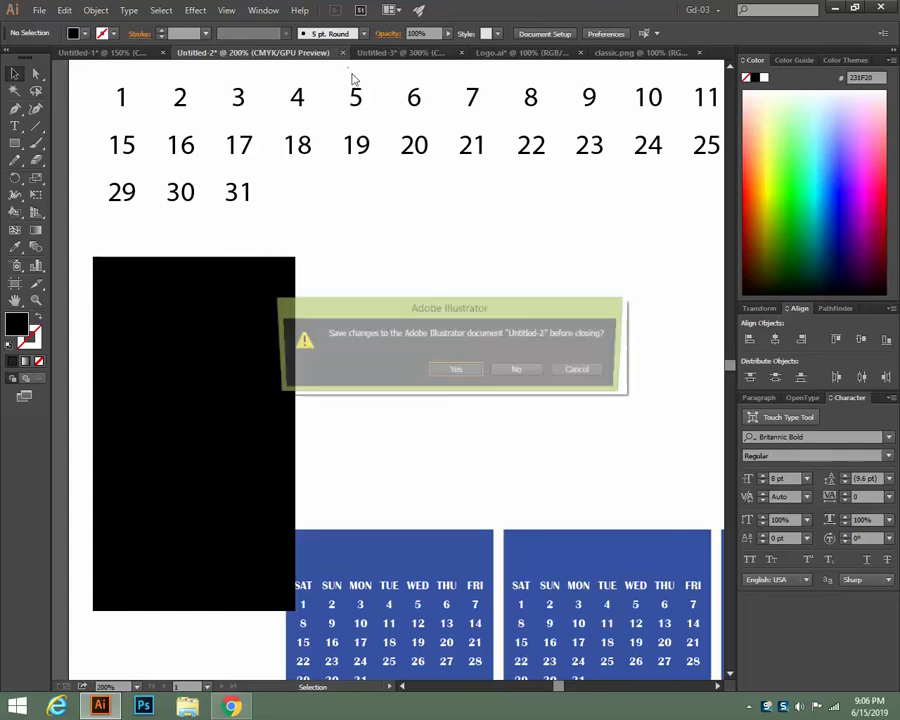
left_click(510, 374)
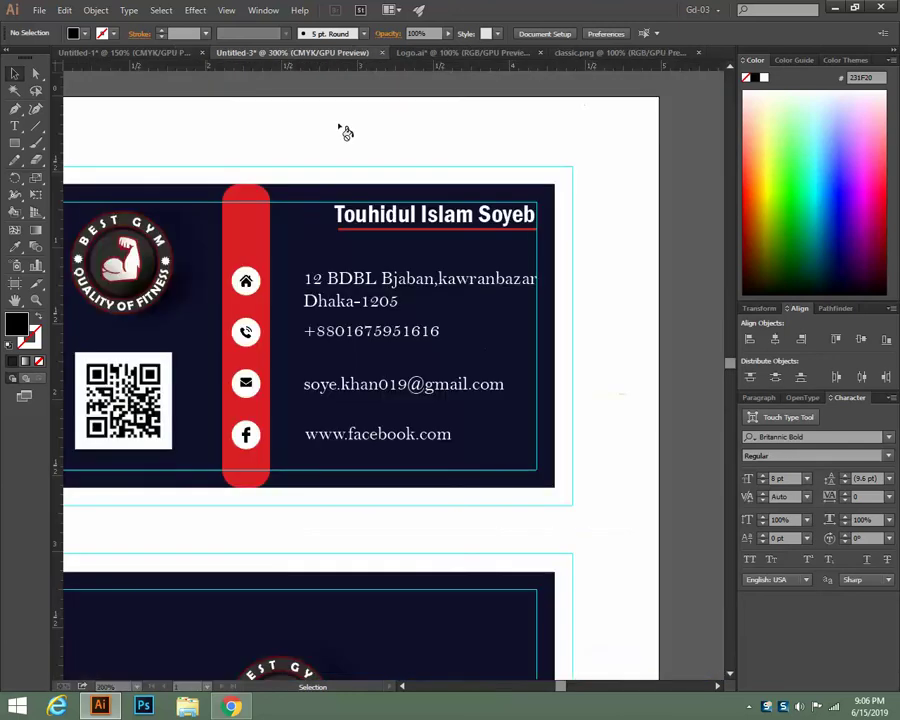
left_click(381, 53)
left_click(518, 371)
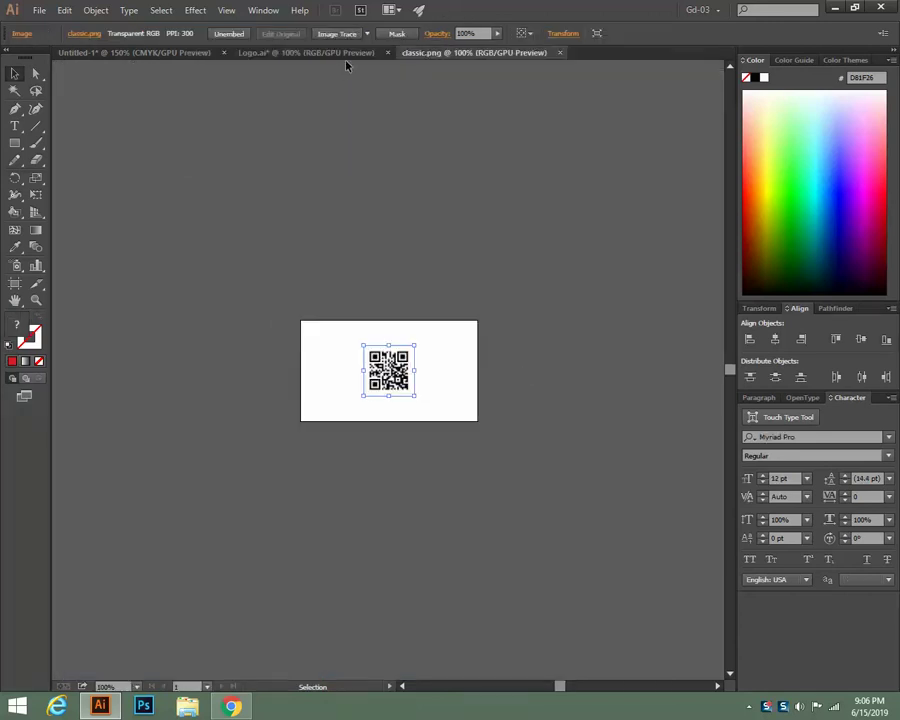
left_click(561, 53)
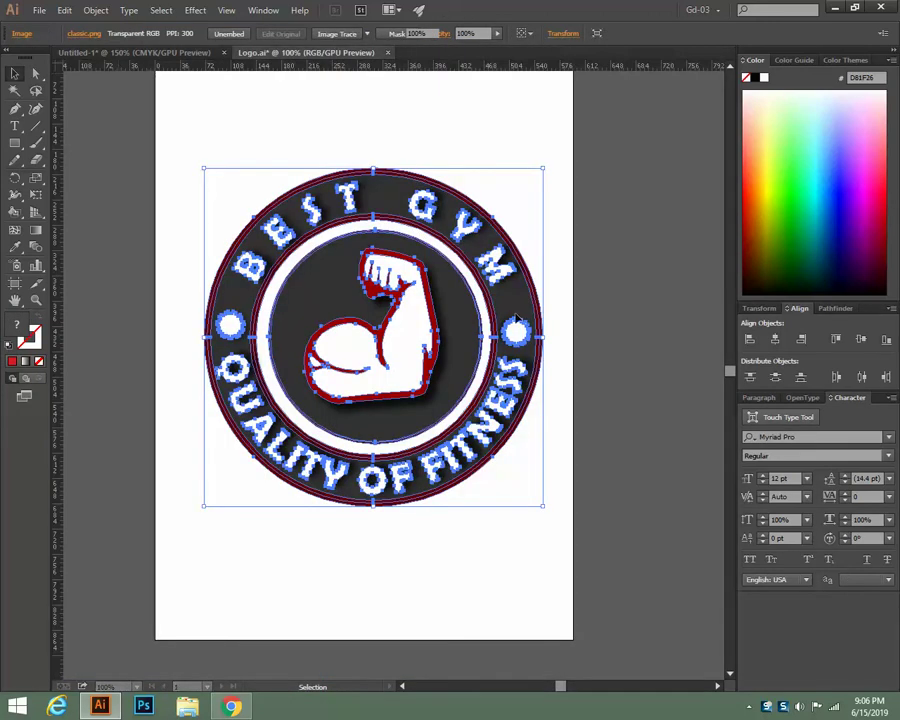
left_click(388, 53)
left_click(512, 370)
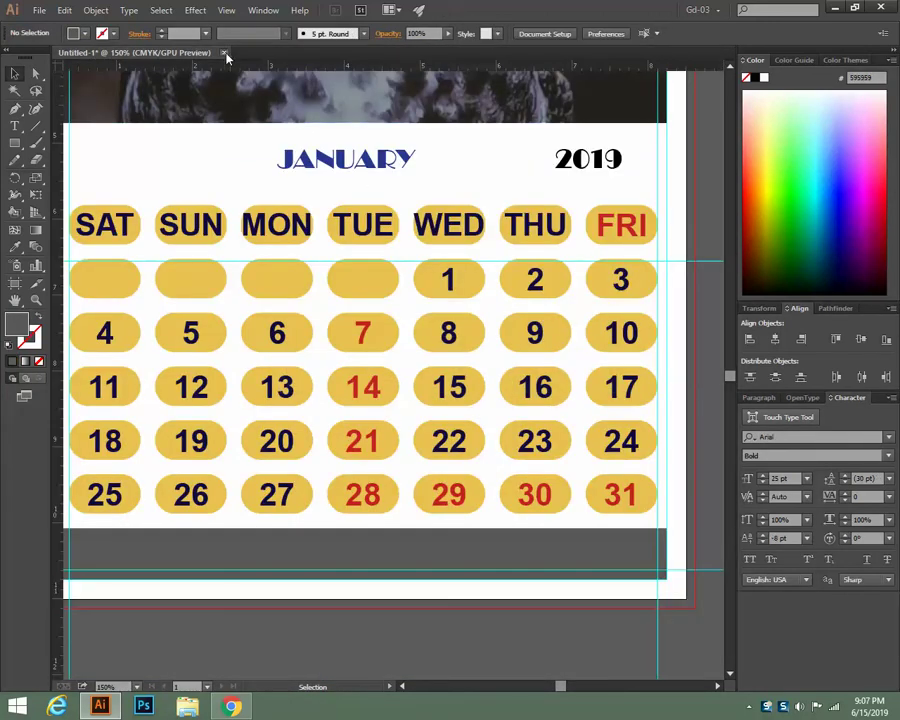
left_click(224, 53)
left_click(518, 370)
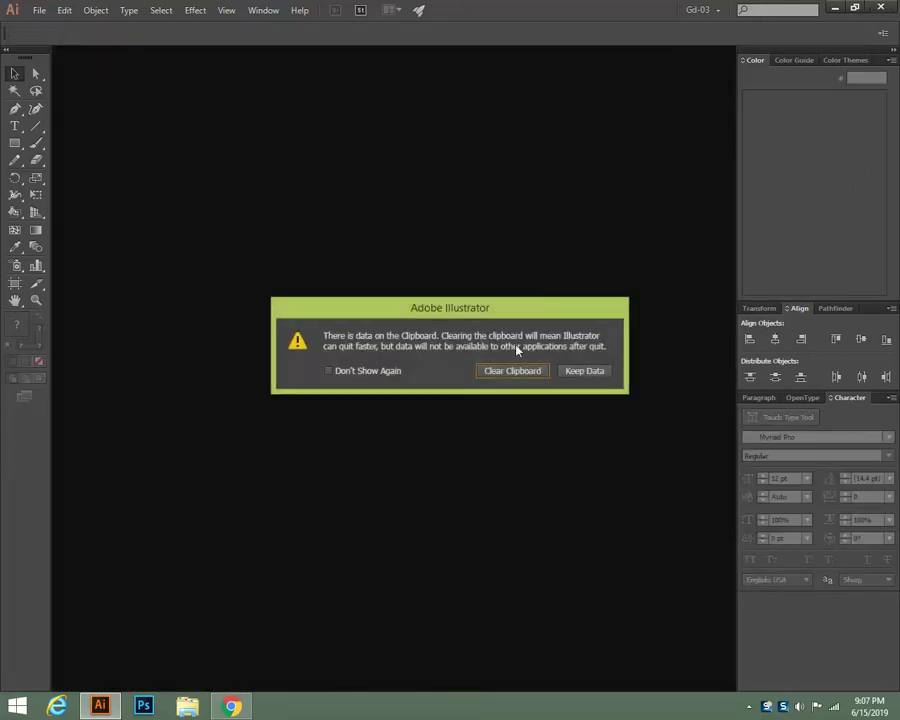
Clear the clipboard so Illustrator quits, then close the three remaining Chrome tabs
left_click(524, 371)
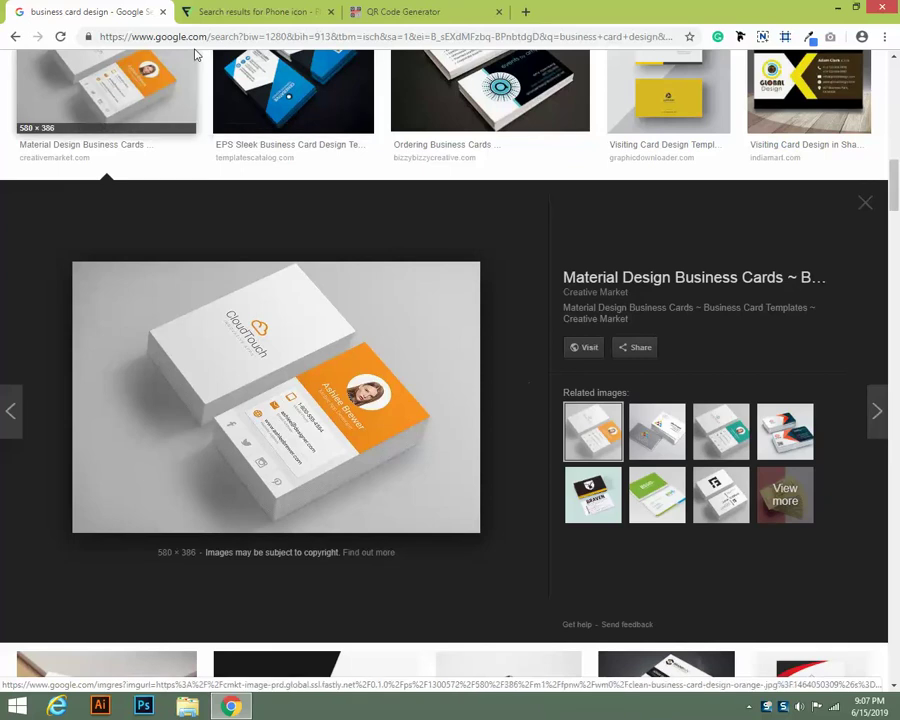
left_click(163, 12)
left_click(163, 12)
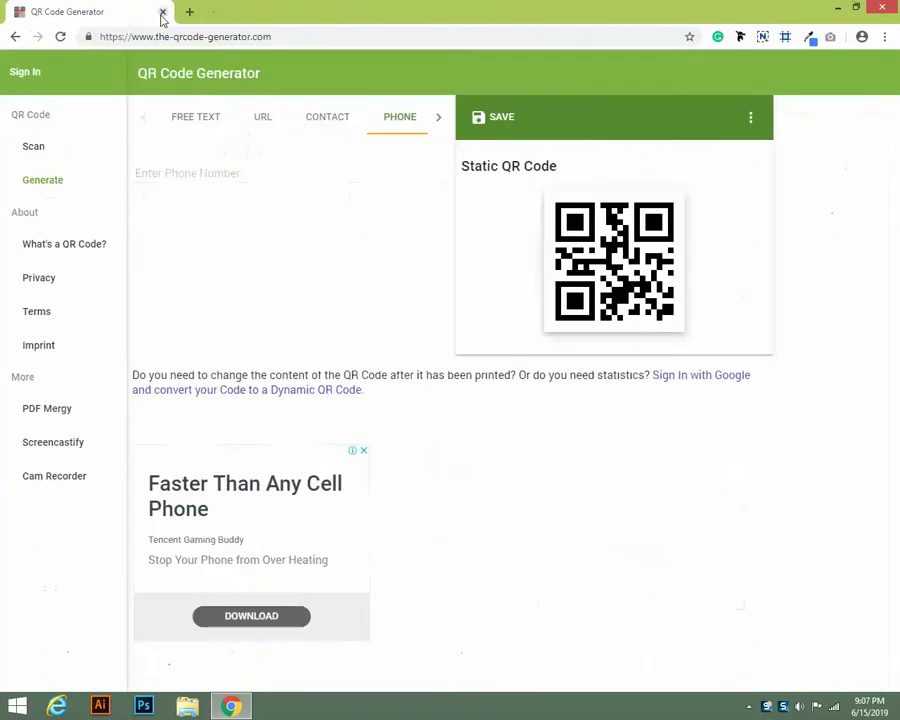
left_click(163, 12)
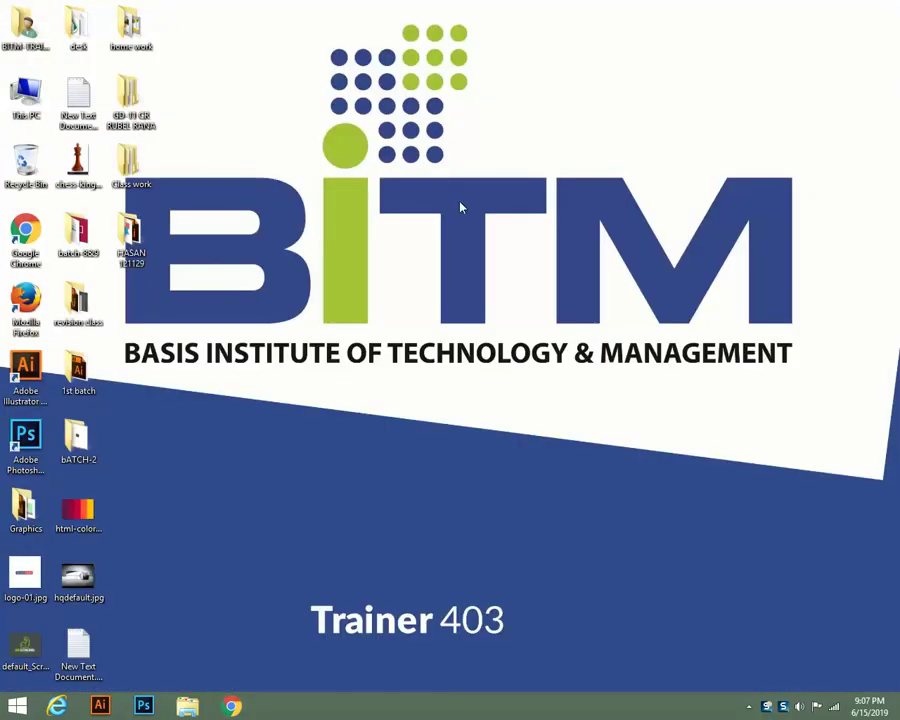